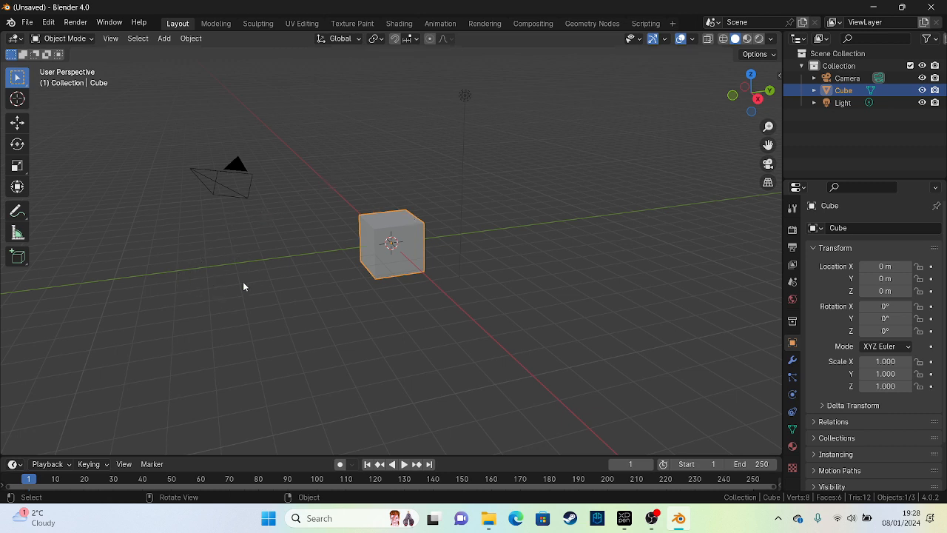
{"action": "middle_click_drag", "start_coordinate": [243, 286], "coordinate": [231, 276]}
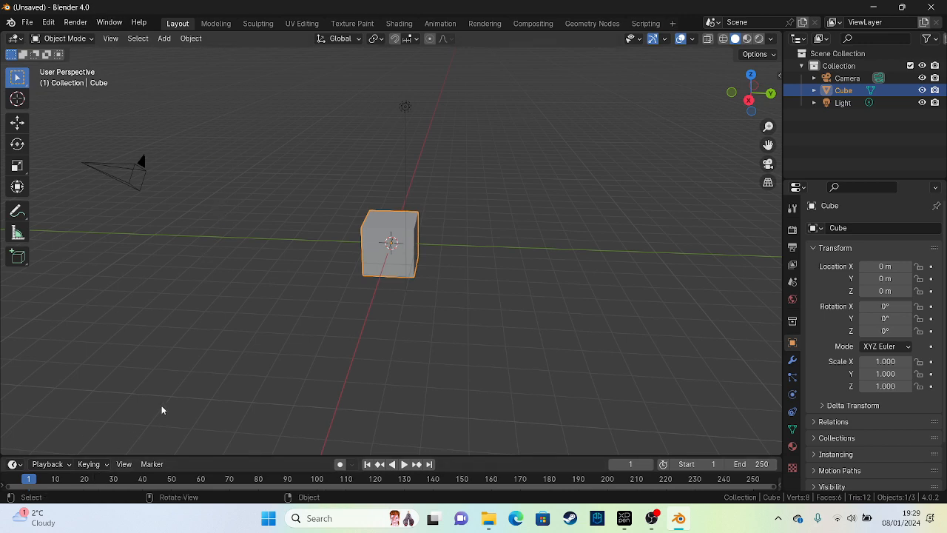
{"action": "middle_click_drag", "start_coordinate": [161, 407], "coordinate": [277, 378], "text": "alt"}
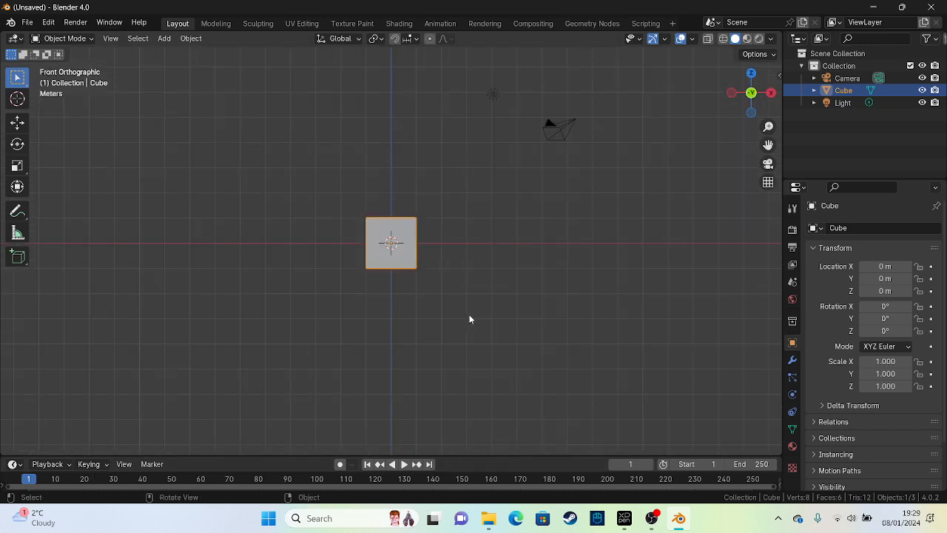
{"action": "middle_click_drag", "start_coordinate": [469, 317], "coordinate": [390, 411], "text": "alt"}
{"action": "middle_click", "coordinate": [429, 349], "text": "alt"}
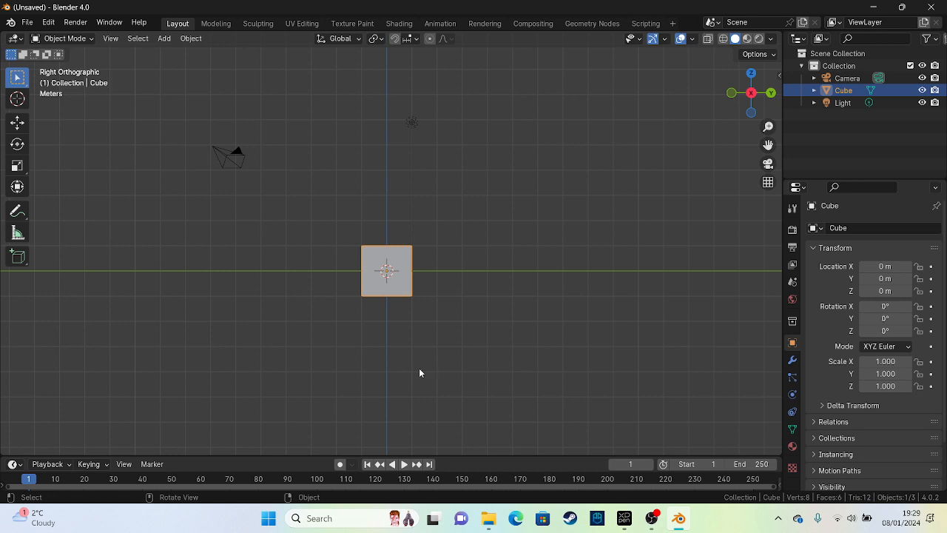
{"action": "middle_click_drag", "start_coordinate": [401, 364], "coordinate": [483, 338], "text": "alt"}
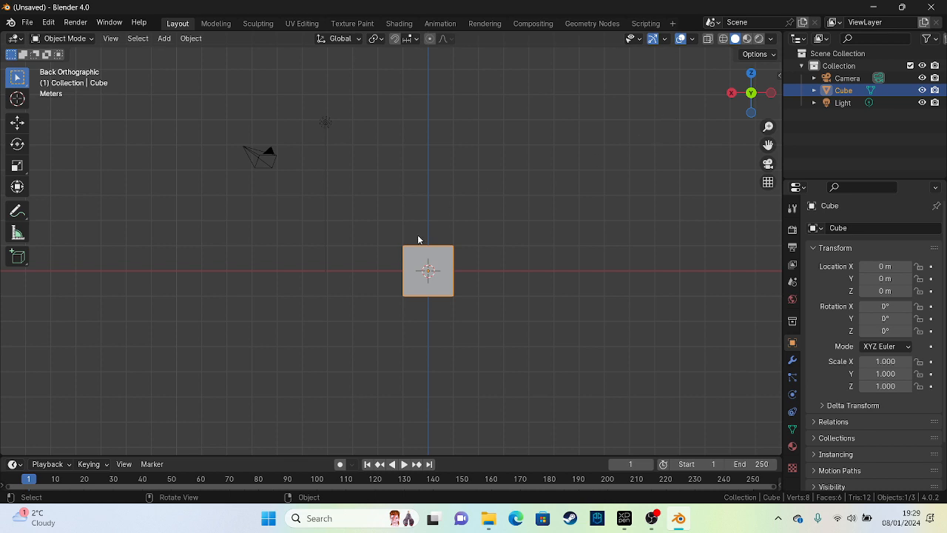
Step: Delete the default camera, cube and light from the scene
{"action": "middle_click_drag", "start_coordinate": [382, 248], "coordinate": [222, 148]}
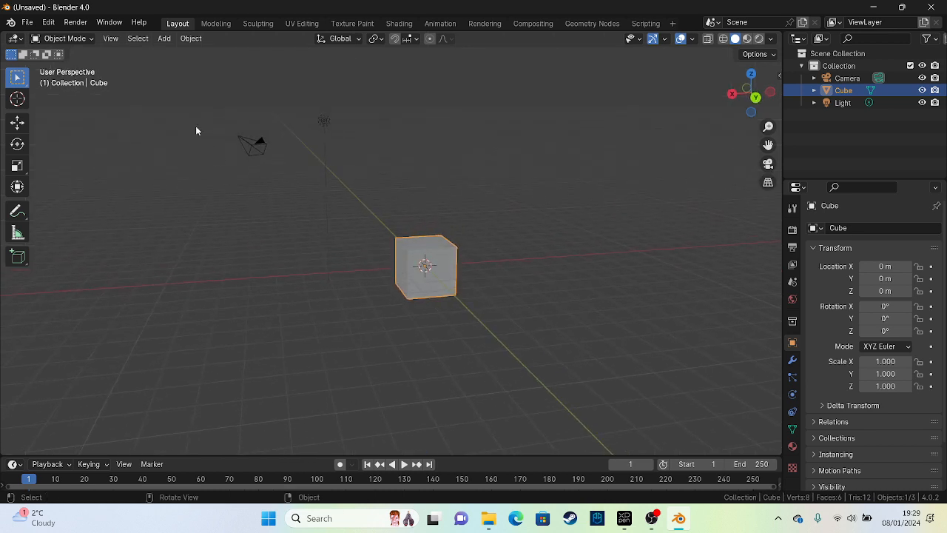
{"action": "left_click_drag", "start_coordinate": [160, 95], "coordinate": [424, 323]}
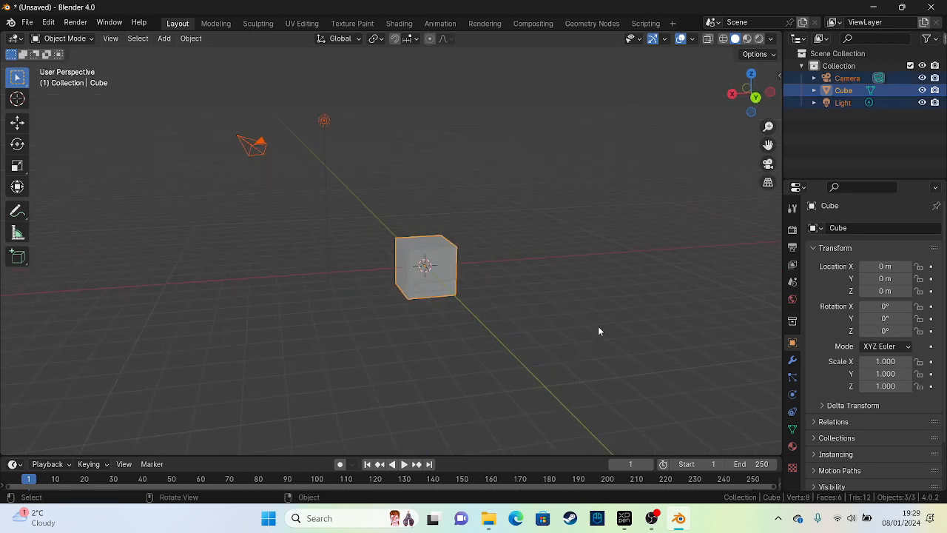
{"action": "key", "text": "Delete"}
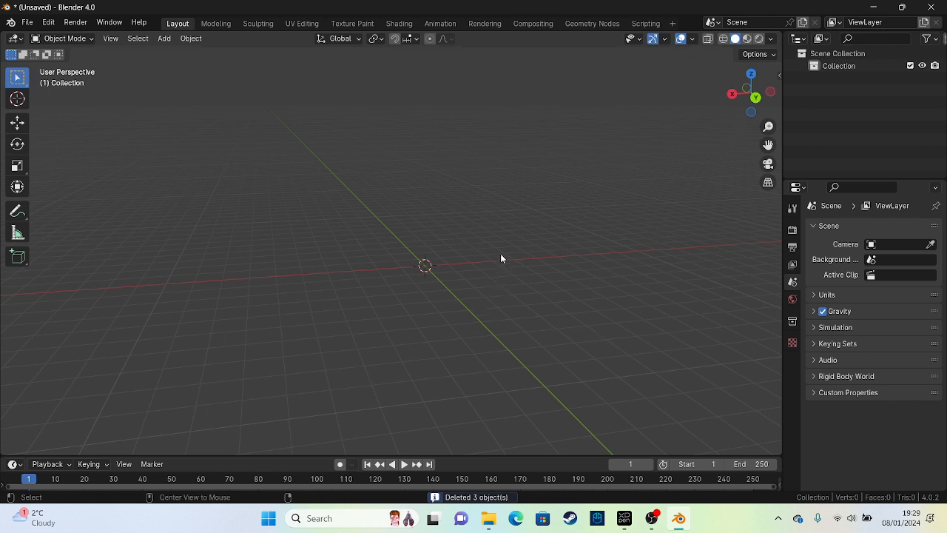
Step: Add Jake Turnaround.jpg from the Camera Roll's tutorialref folder as a reference image aligned to the back orthographic view
{"action": "middle_click_drag", "start_coordinate": [500, 255], "coordinate": [502, 279], "text": "alt"}
{"action": "scroll", "coordinate": [372, 324], "scroll_direction": "down", "scroll_amount": 1, "text": "alt"}
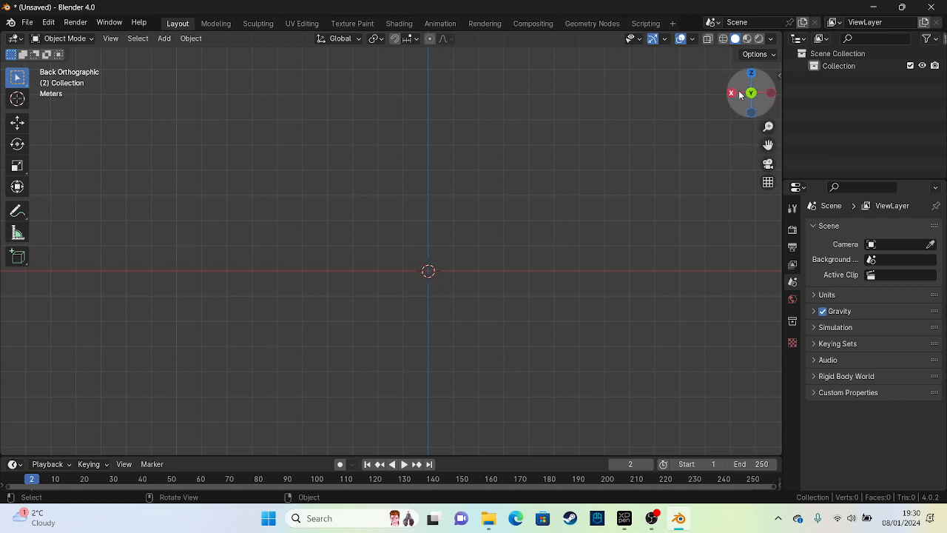
{"action": "left_click", "coordinate": [162, 39]}
{"action": "mouse_move", "coordinate": [216, 176]}
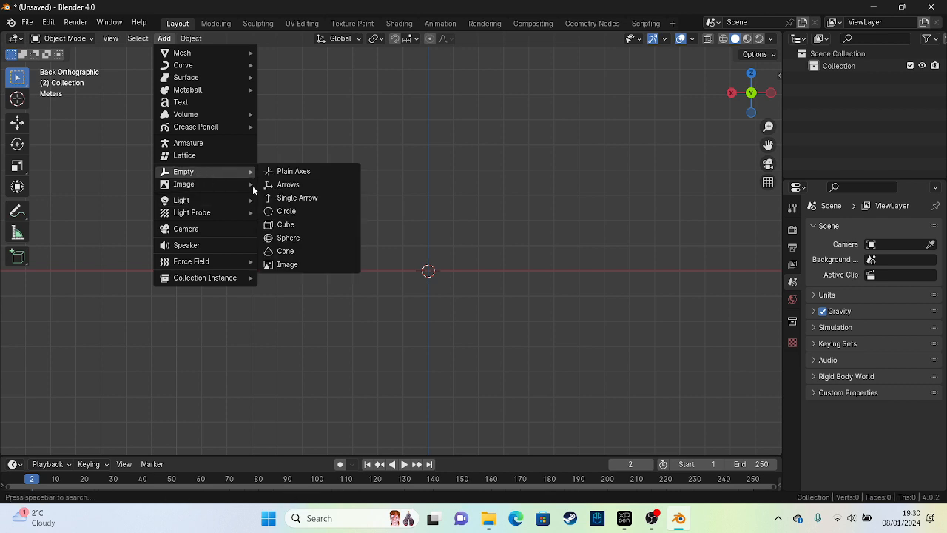
{"action": "mouse_move", "coordinate": [244, 183]}
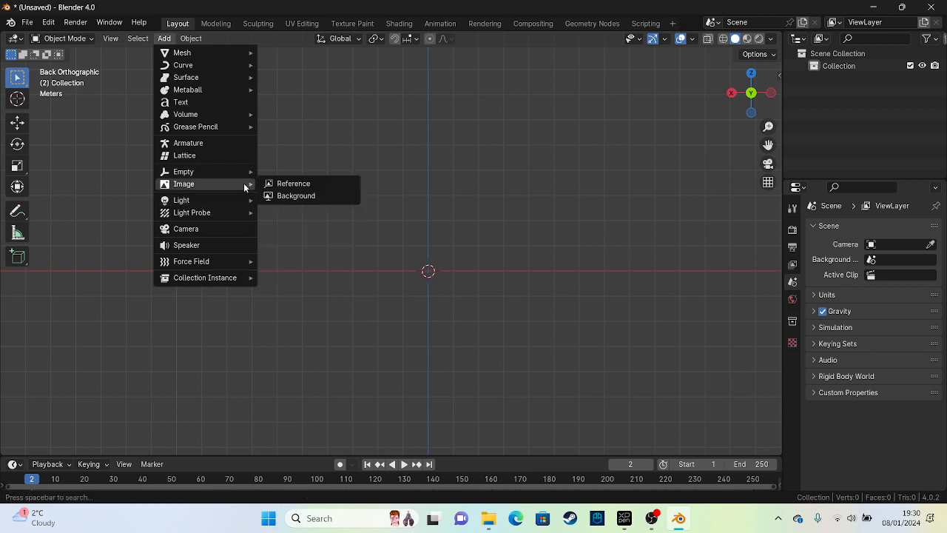
{"action": "left_click", "coordinate": [307, 188]}
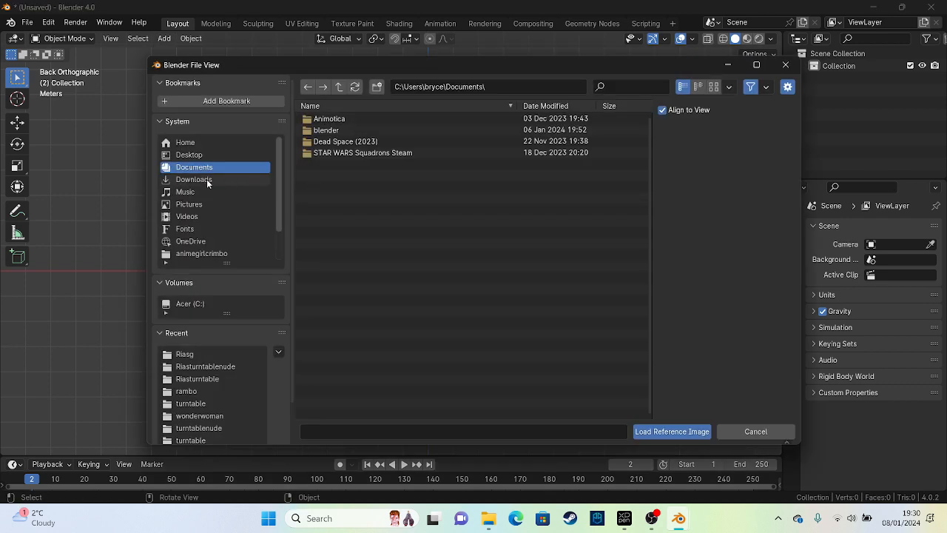
{"action": "left_click", "coordinate": [202, 219]}
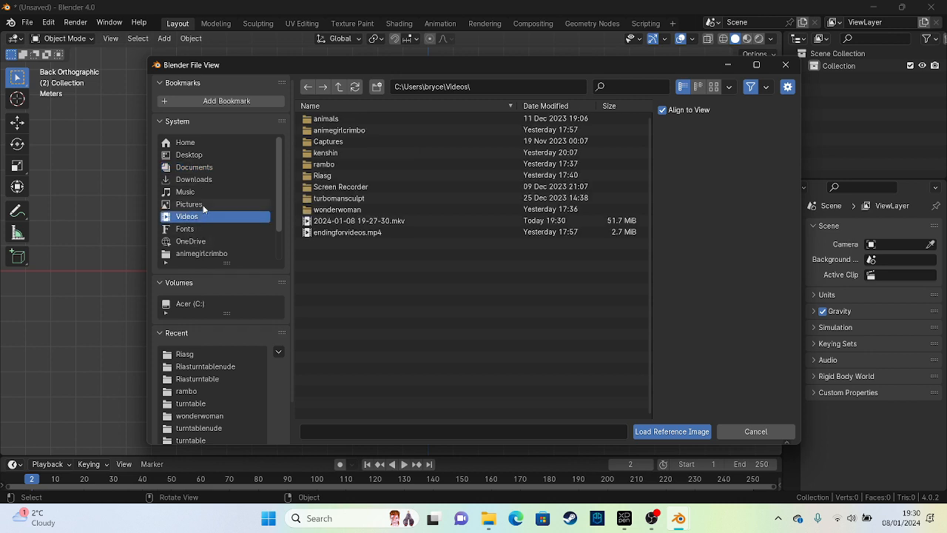
{"action": "left_click", "coordinate": [204, 207]}
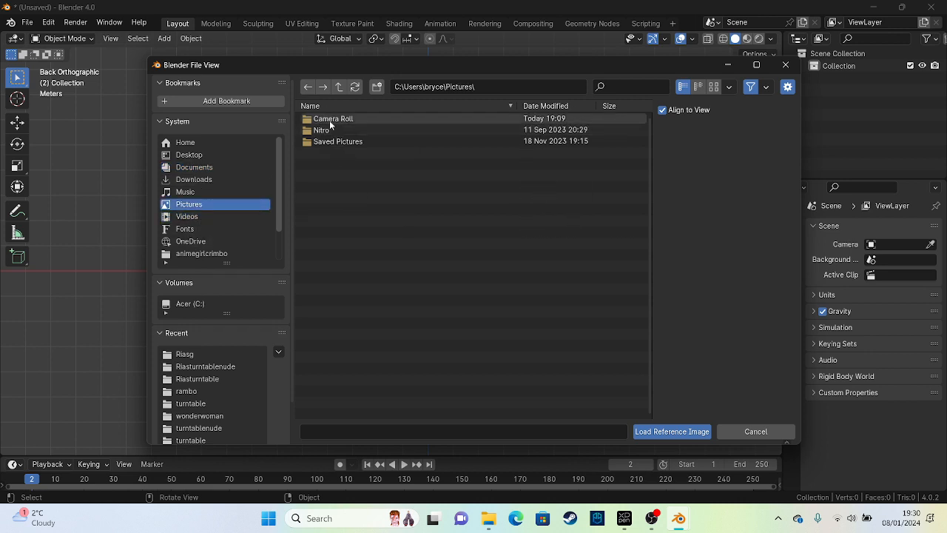
{"action": "double_click", "coordinate": [330, 121]}
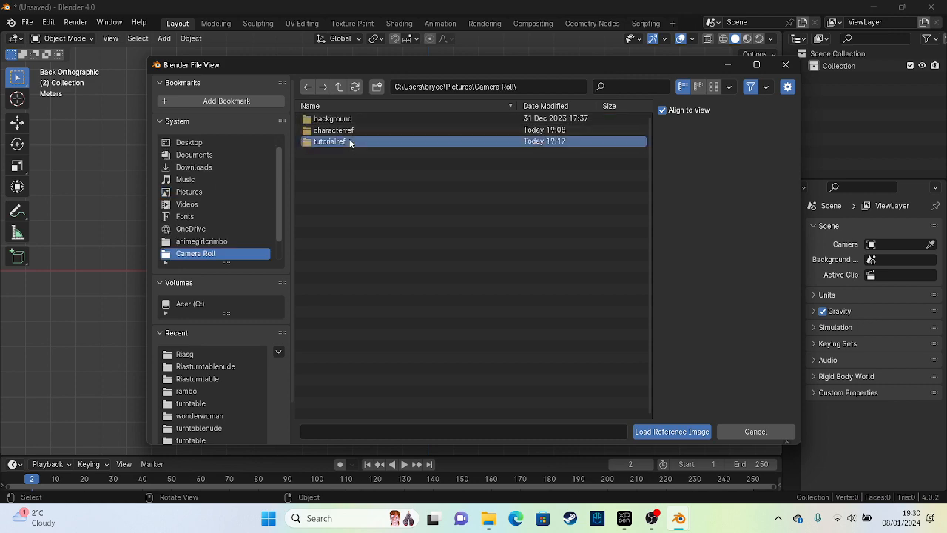
{"action": "double_click", "coordinate": [350, 141]}
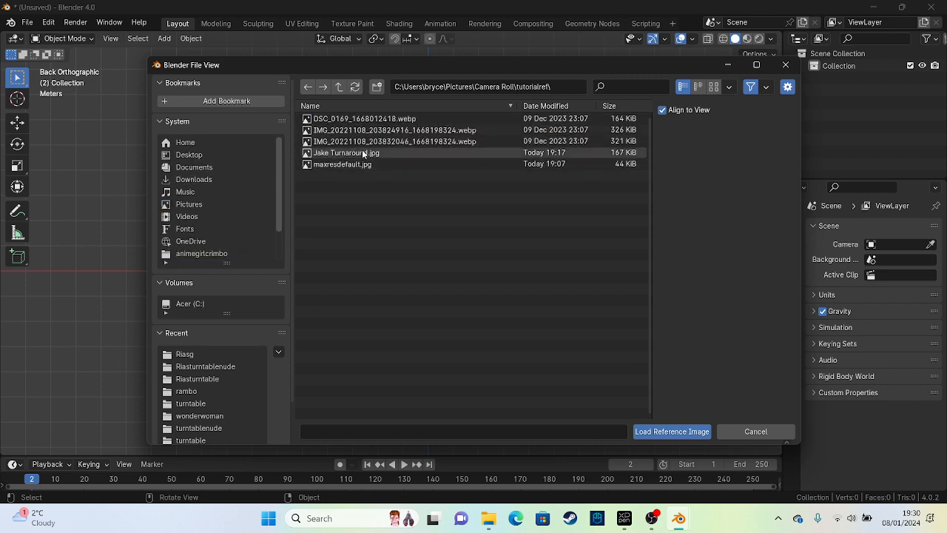
{"action": "double_click", "coordinate": [362, 153]}
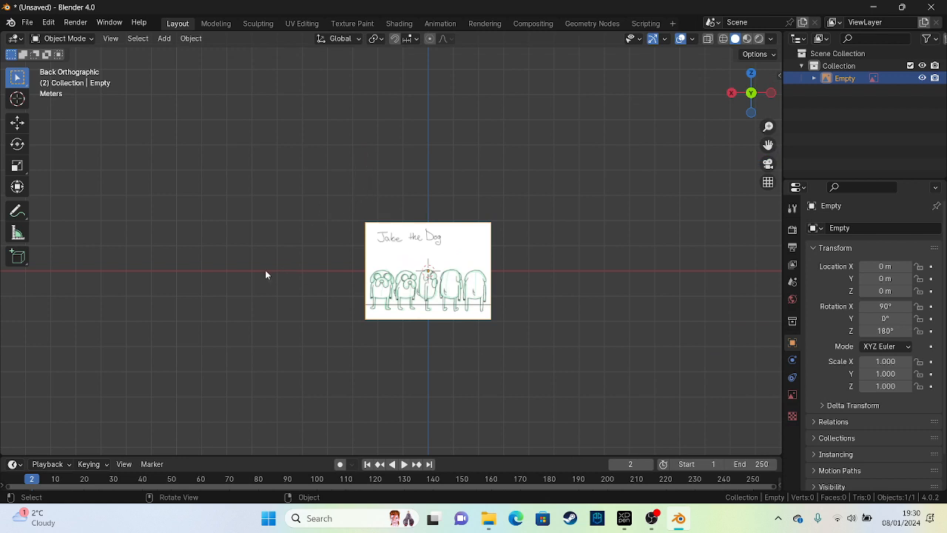
{"action": "middle_click_drag", "start_coordinate": [266, 270], "coordinate": [390, 296], "text": "alt"}
{"action": "scroll", "coordinate": [373, 173], "scroll_direction": "up", "scroll_amount": 6}
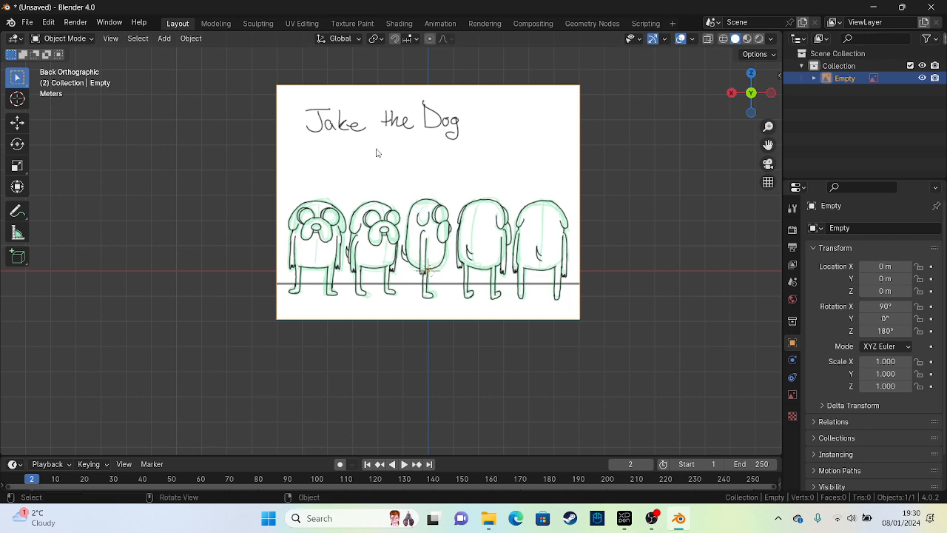
{"action": "scroll", "coordinate": [376, 152], "scroll_direction": "down", "scroll_amount": 2}
{"action": "left_click_drag", "start_coordinate": [406, 132], "coordinate": [405, 79]}
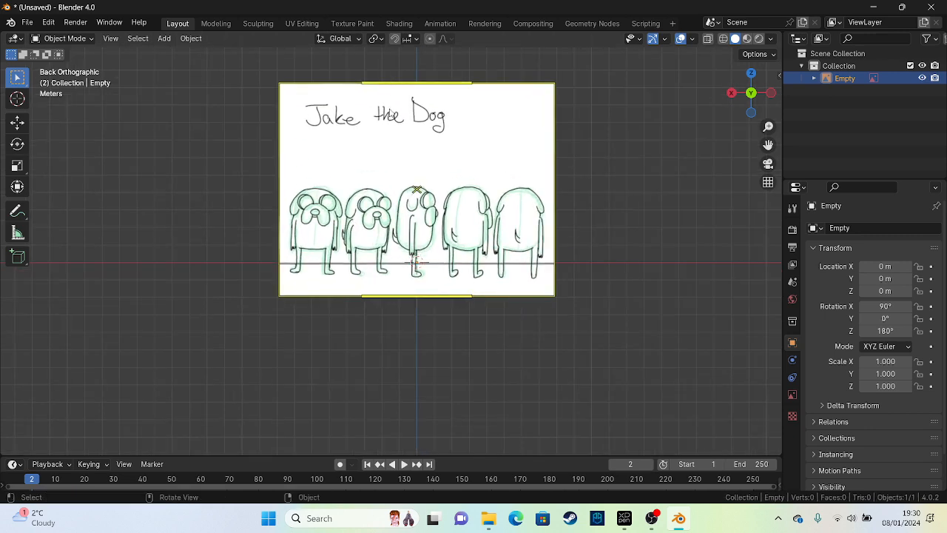
Step: Move the reference image back along the Y axis to about -10.18 m
{"action": "middle_click_drag", "start_coordinate": [392, 299], "coordinate": [427, 284]}
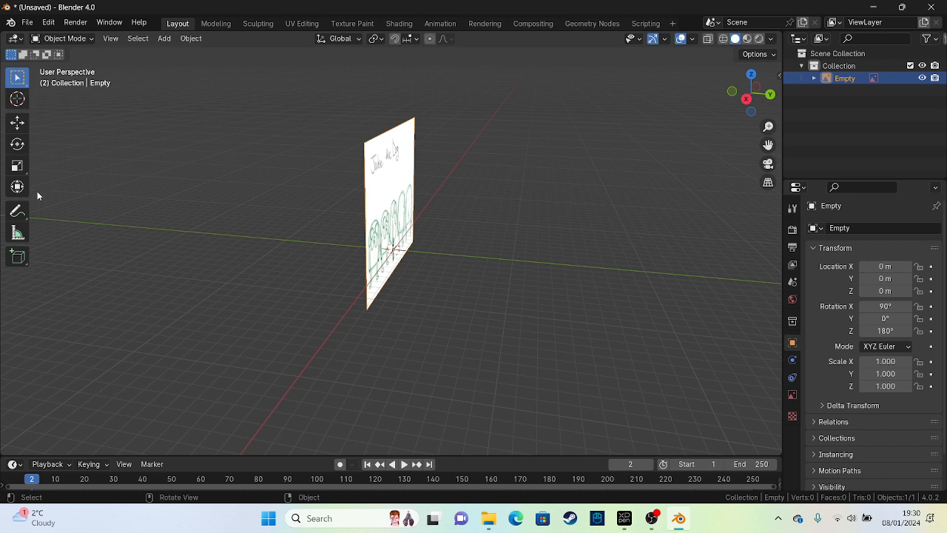
{"action": "left_click", "coordinate": [18, 186]}
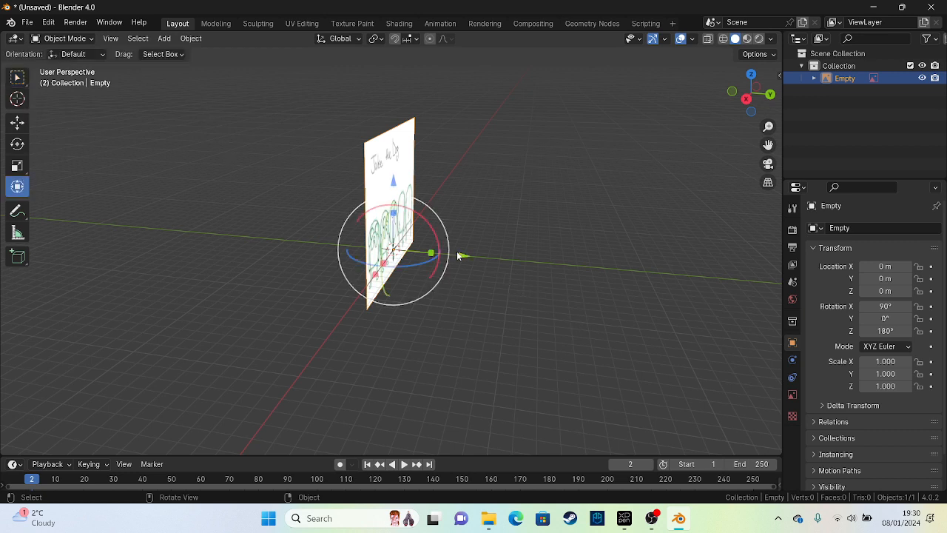
{"action": "left_click_drag", "start_coordinate": [464, 255], "coordinate": [355, 247]}
{"action": "scroll", "coordinate": [407, 288], "scroll_direction": "up", "scroll_amount": 5}
{"action": "middle_click_drag", "start_coordinate": [389, 300], "coordinate": [460, 192]}
{"action": "left_click_drag", "start_coordinate": [460, 186], "coordinate": [518, 363]}
{"action": "left_click_drag", "start_coordinate": [481, 154], "coordinate": [366, 305]}
{"action": "scroll", "coordinate": [382, 273], "scroll_direction": "down", "scroll_amount": 3}
{"action": "middle_click_drag", "start_coordinate": [382, 277], "coordinate": [337, 243]}
{"action": "left_click", "coordinate": [338, 242]}
{"action": "key", "text": "Right"}
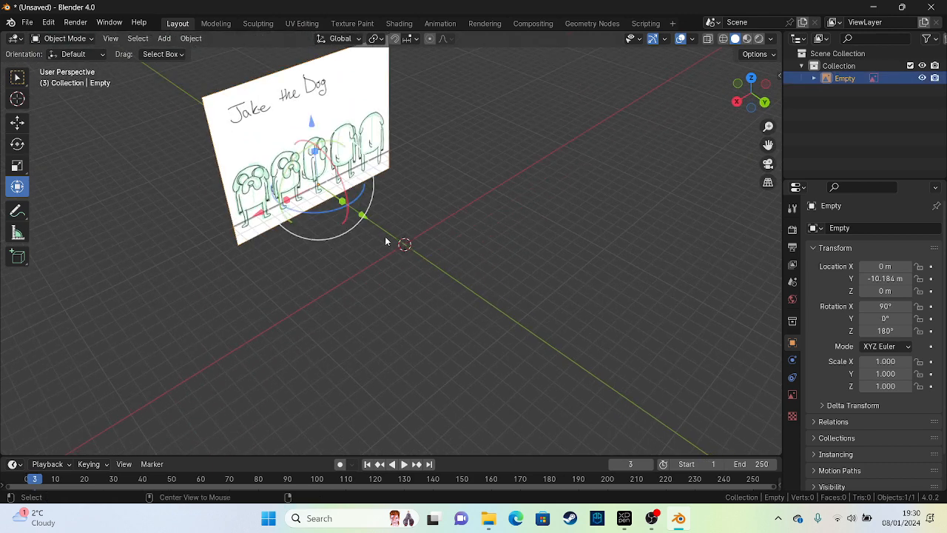
Step: In the back view, move the reference image to about X -6.02 m and Z 0.82 m, centring the front-facing figure on the origin
{"action": "middle_click_drag", "start_coordinate": [333, 258], "coordinate": [433, 216]}
{"action": "scroll", "coordinate": [428, 203], "scroll_direction": "up", "scroll_amount": 5}
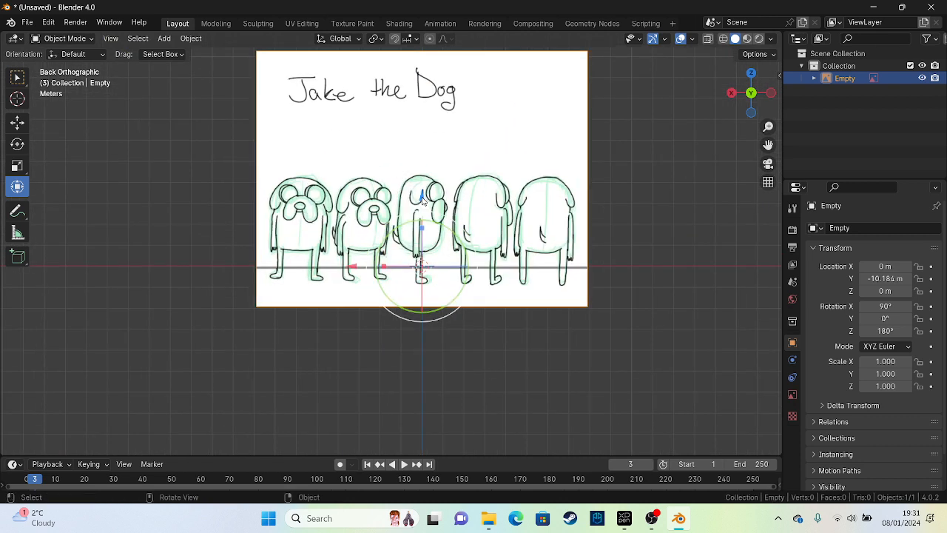
{"action": "left_click_drag", "start_coordinate": [423, 198], "coordinate": [432, 182]}
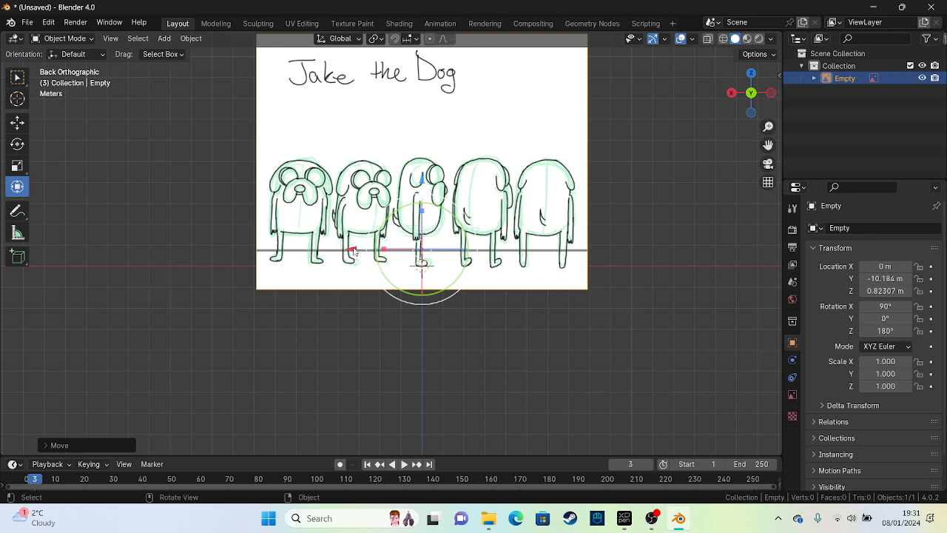
{"action": "left_click_drag", "start_coordinate": [354, 251], "coordinate": [480, 255]}
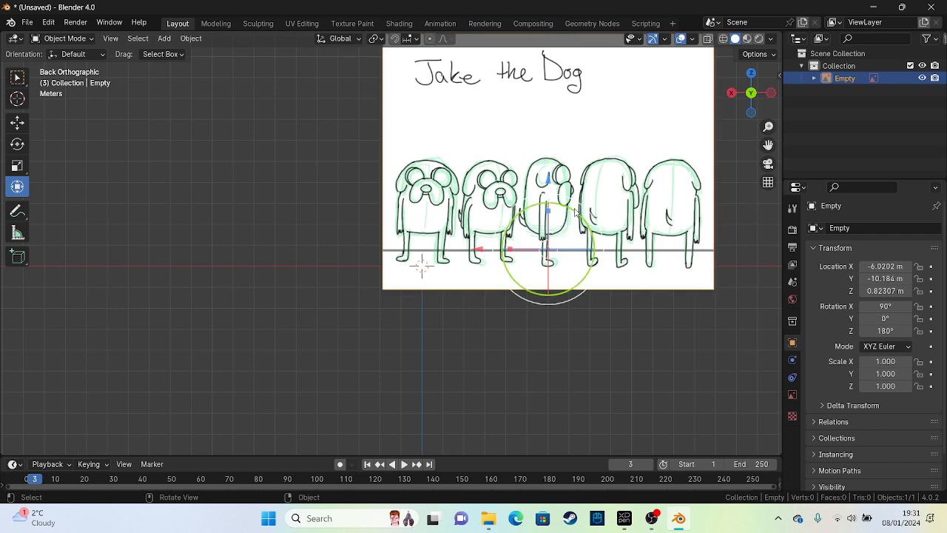
Step: Duplicate the reference image and move the copy along the X axis to about -24.65 m
{"action": "scroll", "coordinate": [437, 263], "scroll_direction": "down", "scroll_amount": 2}
{"action": "key", "text": "ctrl+c"}
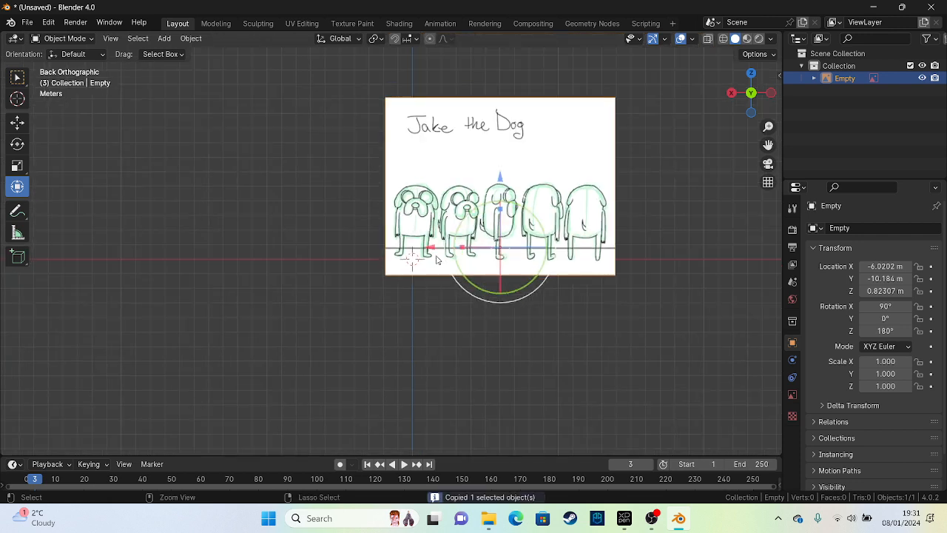
{"action": "key", "text": "ctrl+v"}
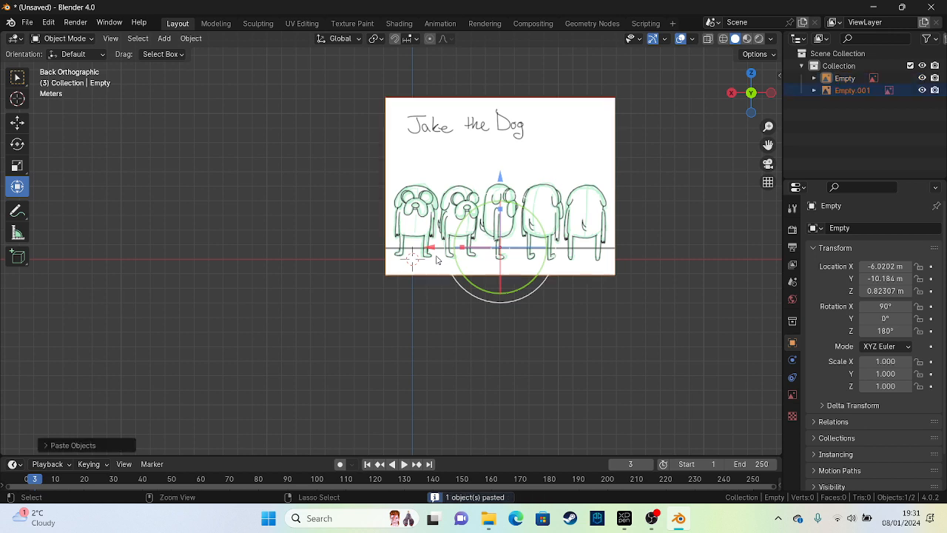
{"action": "left_click_drag", "start_coordinate": [430, 247], "coordinate": [703, 247]}
Step: Rotate the original reference image slightly about the Y axis to about -0.79°
{"action": "left_click", "coordinate": [532, 232]}
{"action": "scroll", "coordinate": [533, 232], "scroll_direction": "up", "scroll_amount": 2}
{"action": "scroll", "coordinate": [533, 232], "scroll_direction": "up", "scroll_amount": 2}
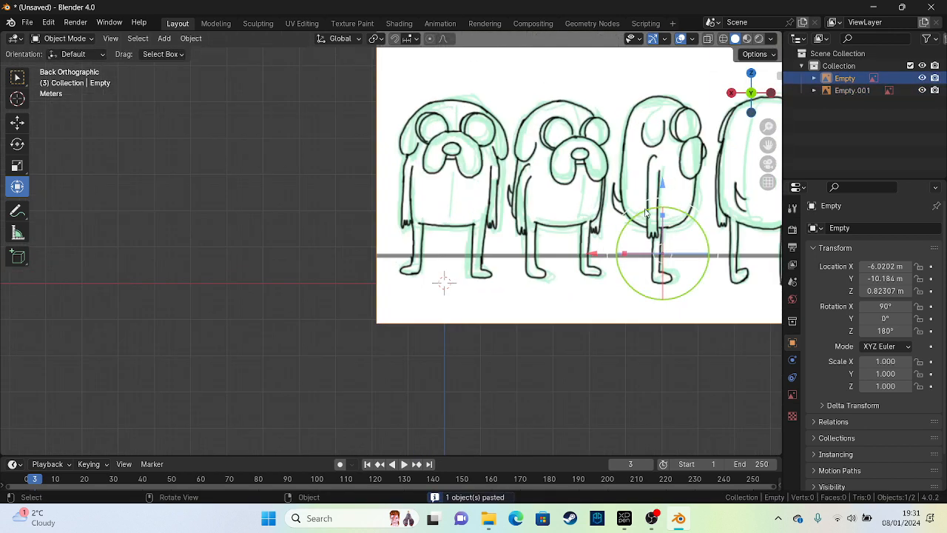
{"action": "left_click_drag", "start_coordinate": [646, 211], "coordinate": [641, 213]}
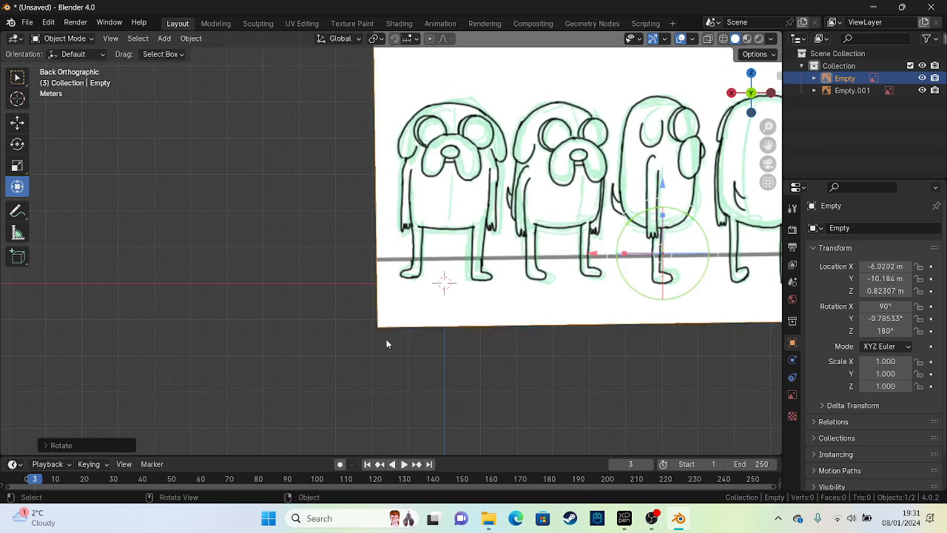
{"action": "scroll", "coordinate": [451, 361], "scroll_direction": "down", "scroll_amount": 5}
Step: Set the duplicated reference image's Z rotation to 90°
{"action": "middle_click_drag", "start_coordinate": [357, 349], "coordinate": [414, 354]}
{"action": "left_click", "coordinate": [525, 100]}
{"action": "middle_click_drag", "start_coordinate": [523, 192], "coordinate": [446, 330], "text": "alt"}
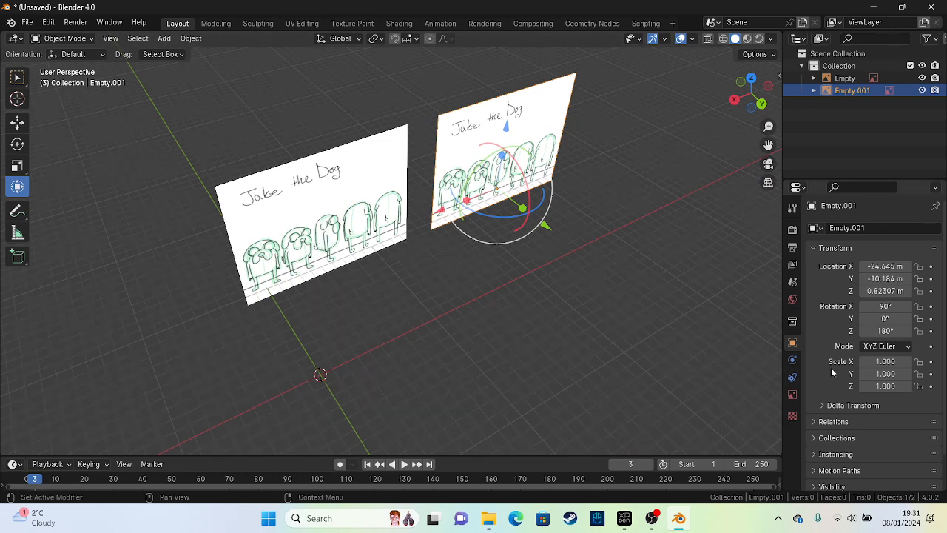
{"action": "left_click_drag", "start_coordinate": [884, 306], "coordinate": [882, 331]}
{"action": "key", "text": "ctrl+z"}
{"action": "key", "text": "ctrl+z"}
{"action": "left_click", "coordinate": [882, 331]}
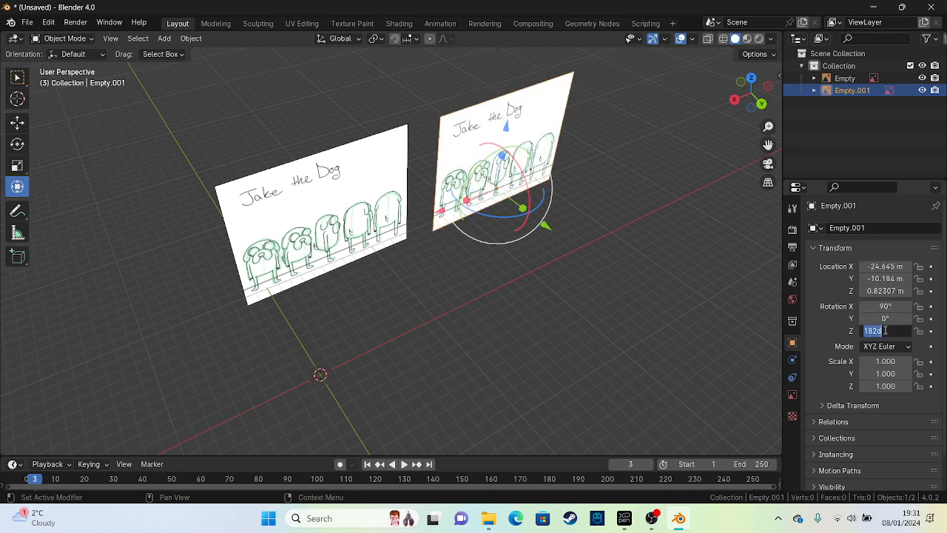
{"action": "type", "text": "90"}
{"action": "key", "text": "Return"}
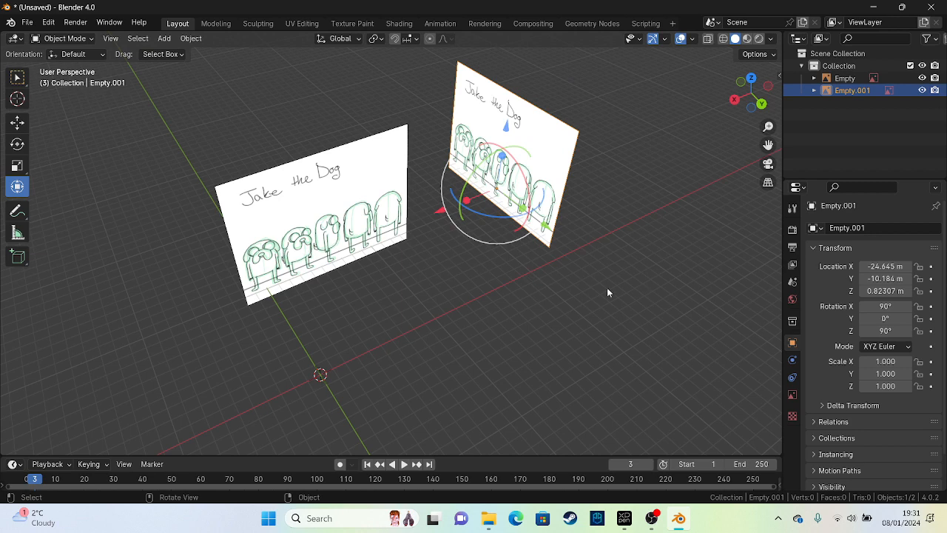
Step: In the right orthographic view, move the duplicated image along Y to about 0.09 m, centring its side-view figure on the origin
{"action": "key", "text": "KP_3"}
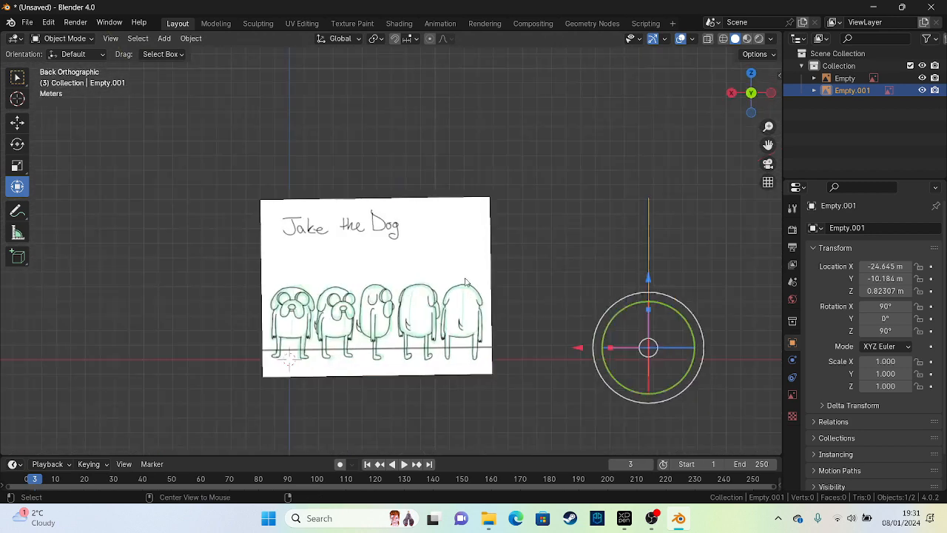
{"action": "key", "text": "Right"}
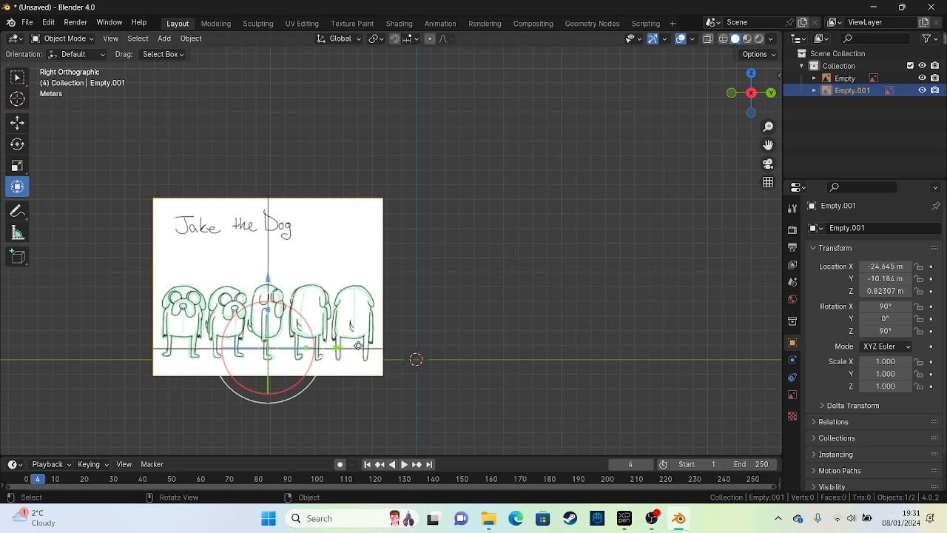
{"action": "left_click_drag", "start_coordinate": [344, 352], "coordinate": [488, 330]}
{"action": "scroll", "coordinate": [486, 370], "scroll_direction": "up", "scroll_amount": 2}
{"action": "scroll", "coordinate": [487, 370], "scroll_direction": "up", "scroll_amount": 3}
{"action": "scroll", "coordinate": [487, 370], "scroll_direction": "down", "scroll_amount": 3}
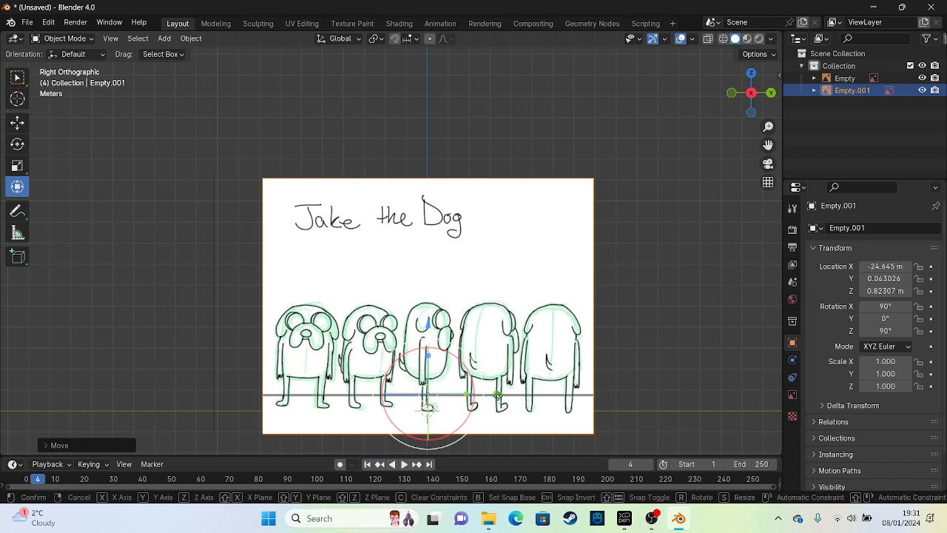
{"action": "mouse_move", "coordinate": [506, 400]}
{"action": "left_mouse_down"}
{"action": "mouse_move", "coordinate": [495, 394]}
{"action": "mouse_move", "coordinate": [503, 396]}
{"action": "left_mouse_up"}
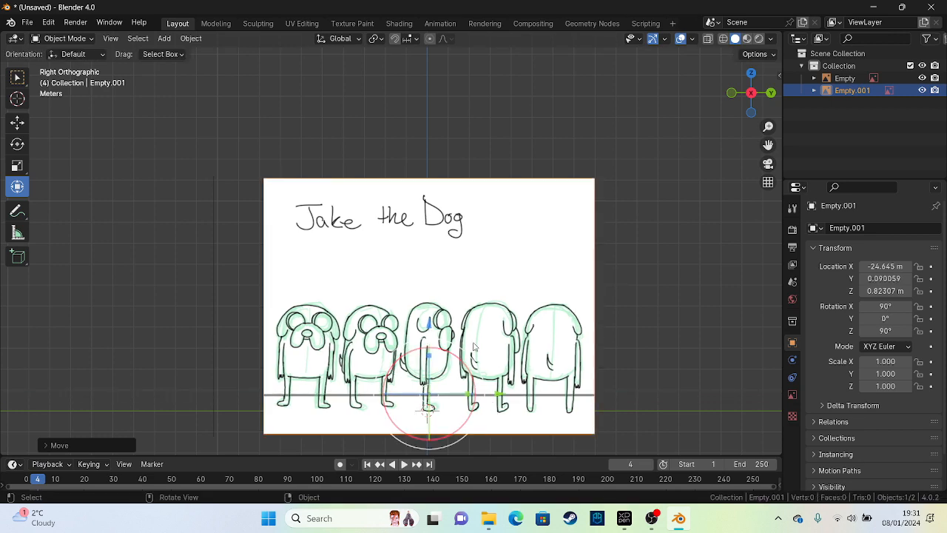
Step: Move the duplicated side reference image along the X axis to about -15.62 m and check both images from an angle
{"action": "middle_click_drag", "start_coordinate": [475, 347], "coordinate": [546, 337]}
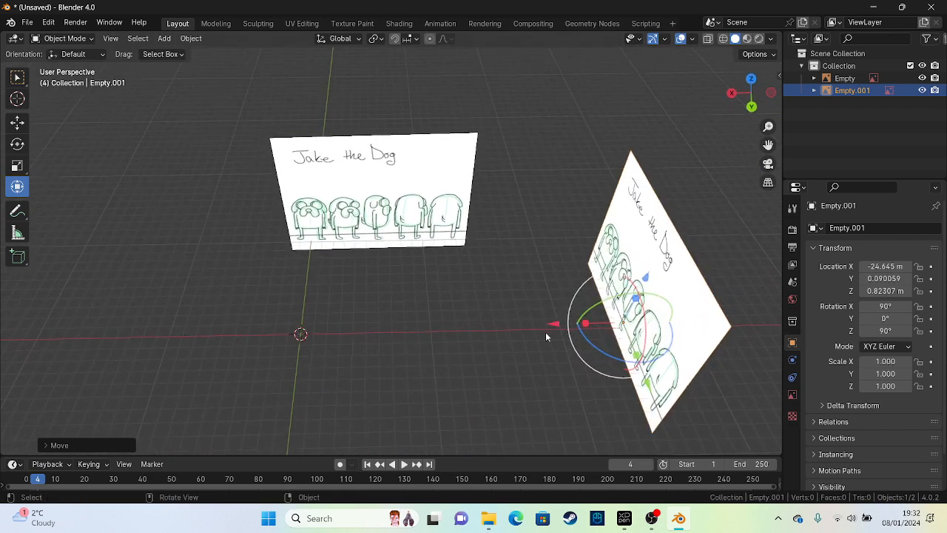
{"action": "left_click_drag", "start_coordinate": [560, 328], "coordinate": [392, 336]}
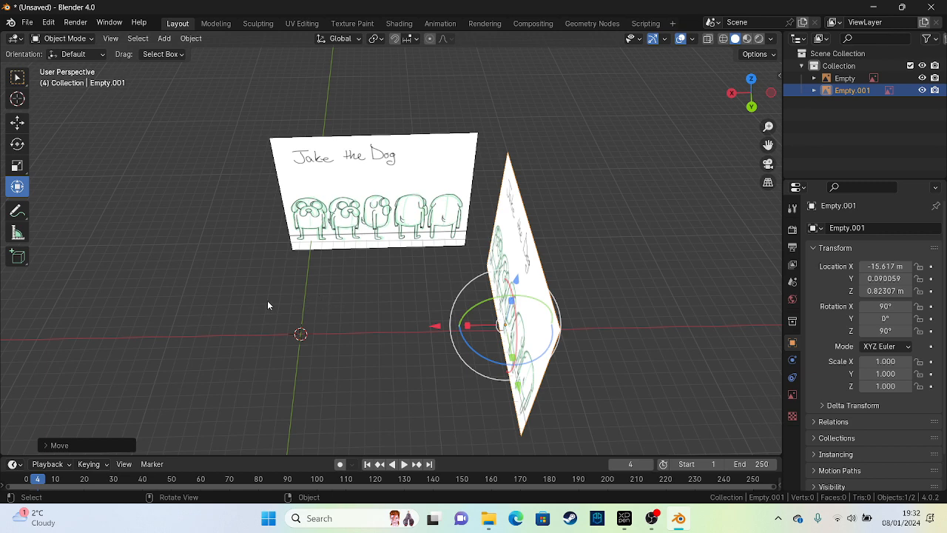
{"action": "middle_click_drag", "start_coordinate": [268, 302], "coordinate": [363, 382]}
{"action": "left_click", "coordinate": [364, 383]}
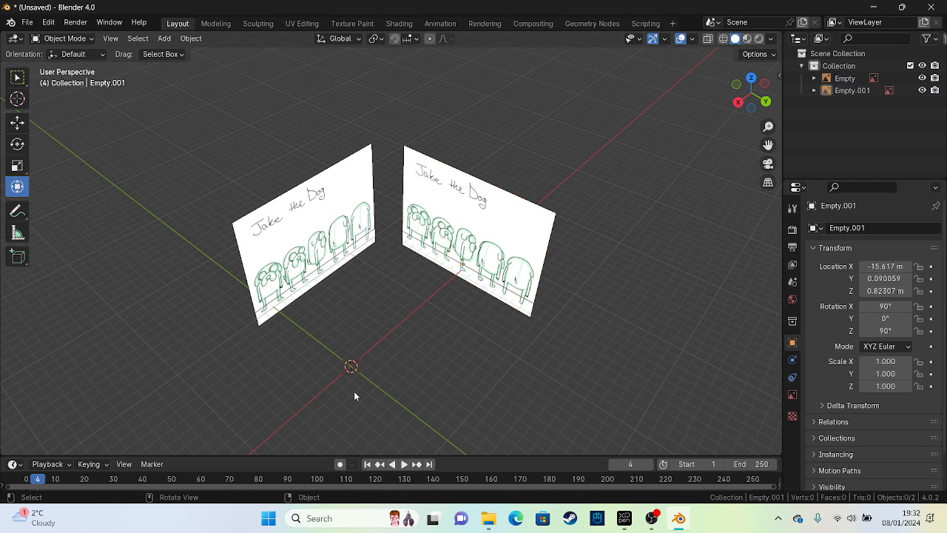
{"action": "middle_click_drag", "start_coordinate": [411, 397], "coordinate": [310, 256], "text": "shift"}
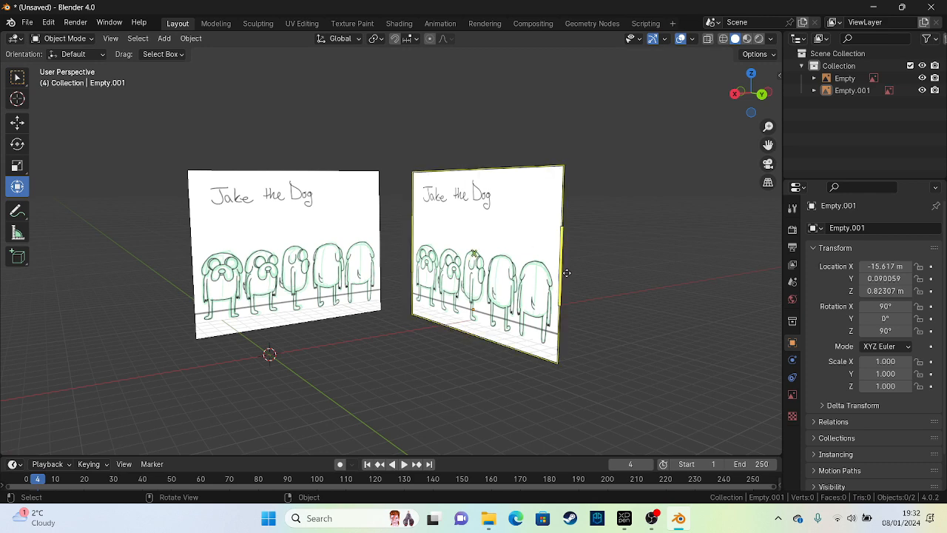
{"action": "middle_click_drag", "start_coordinate": [418, 318], "coordinate": [354, 259]}
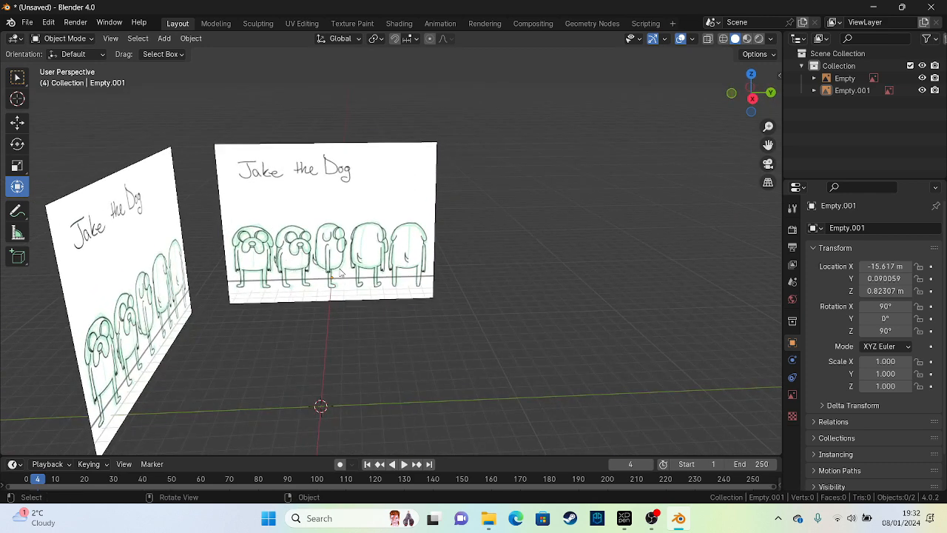
Step: Paste a copy of the front reference image, reposition it freely, and shift it about 12 m along the X axis
{"action": "left_click", "coordinate": [150, 314]}
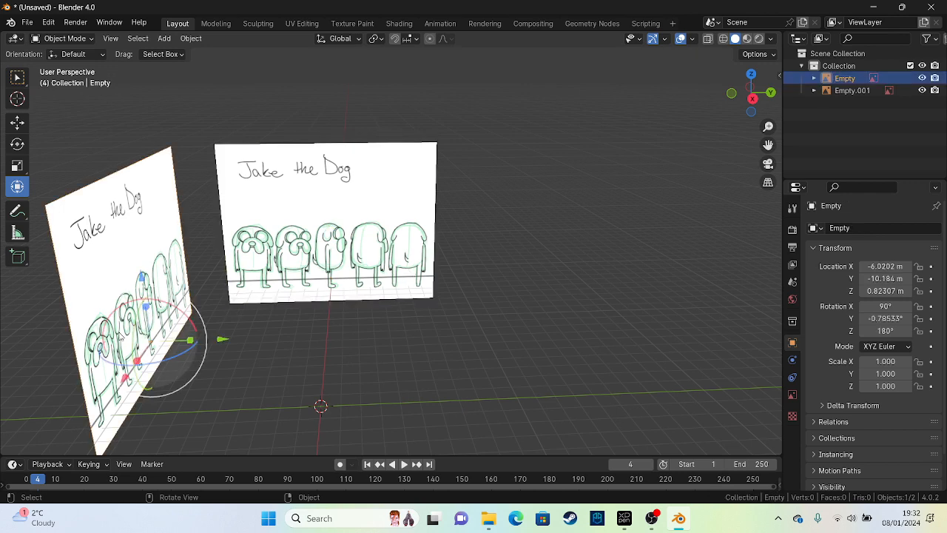
{"action": "middle_click_drag", "start_coordinate": [149, 314], "coordinate": [241, 429]}
{"action": "key", "text": "ctrl+c"}
{"action": "key", "text": "ctrl+v"}
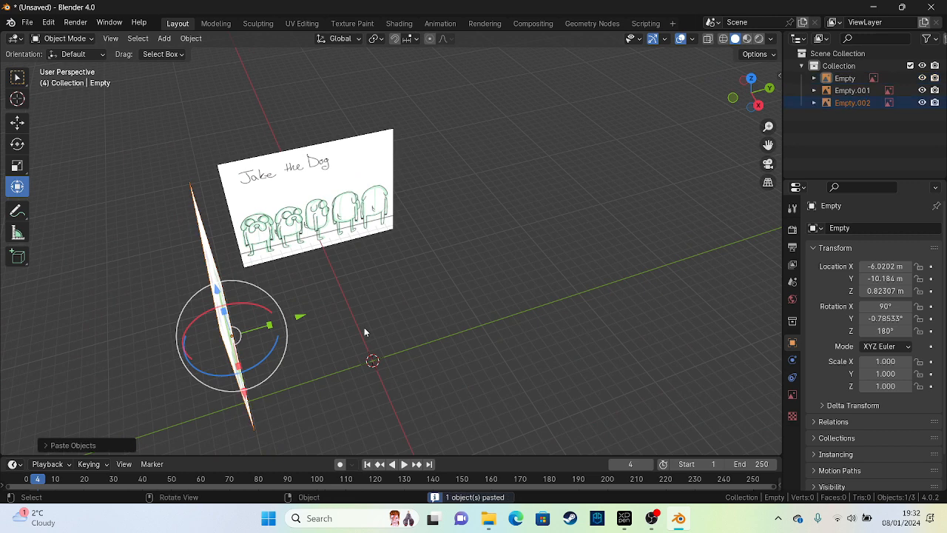
{"action": "key", "text": "g"}
{"action": "left_click", "coordinate": [512, 239]}
{"action": "middle_click_drag", "start_coordinate": [512, 239], "coordinate": [490, 250]}
{"action": "key", "text": "g"}
{"action": "key", "text": "x"}
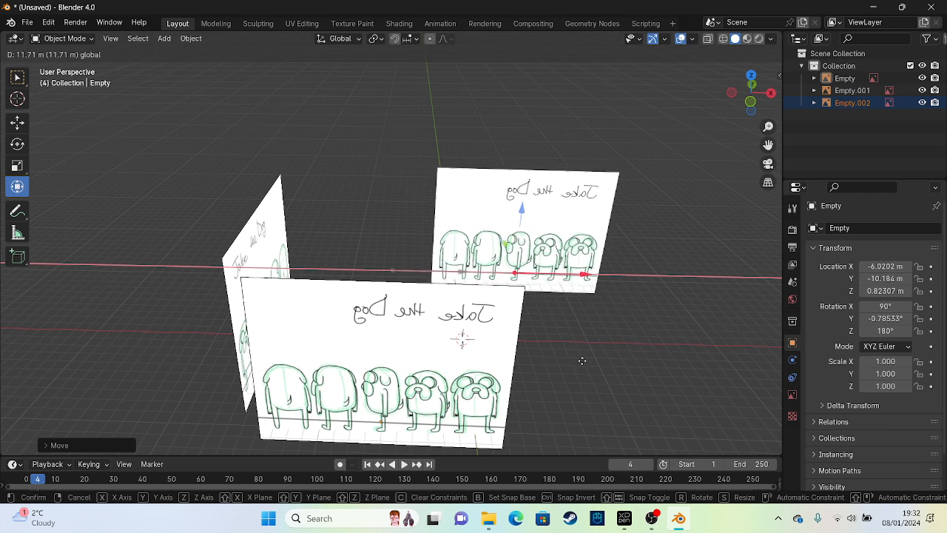
{"action": "left_click", "coordinate": [584, 361]}
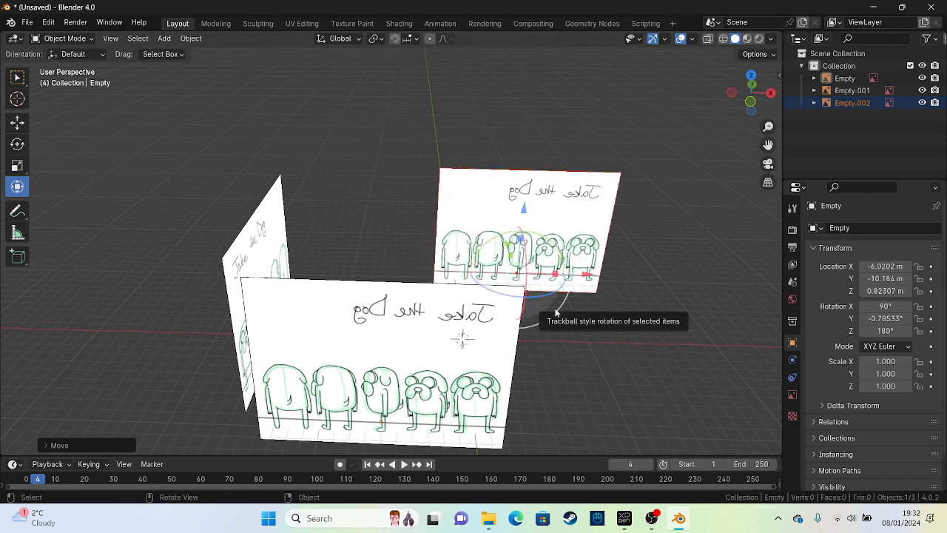
{"action": "scroll", "coordinate": [496, 259], "scroll_direction": "up", "scroll_amount": 5}
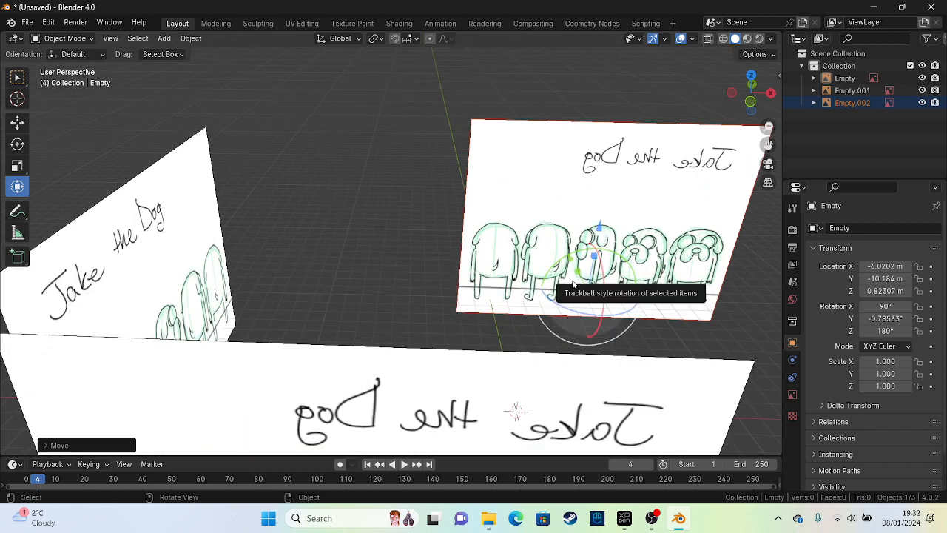
Step: Delete the extra pasted reference image, leaving only the front and side references in the scene
{"action": "key", "text": "Delete"}
{"action": "middle_click_drag", "start_coordinate": [572, 285], "coordinate": [361, 337]}
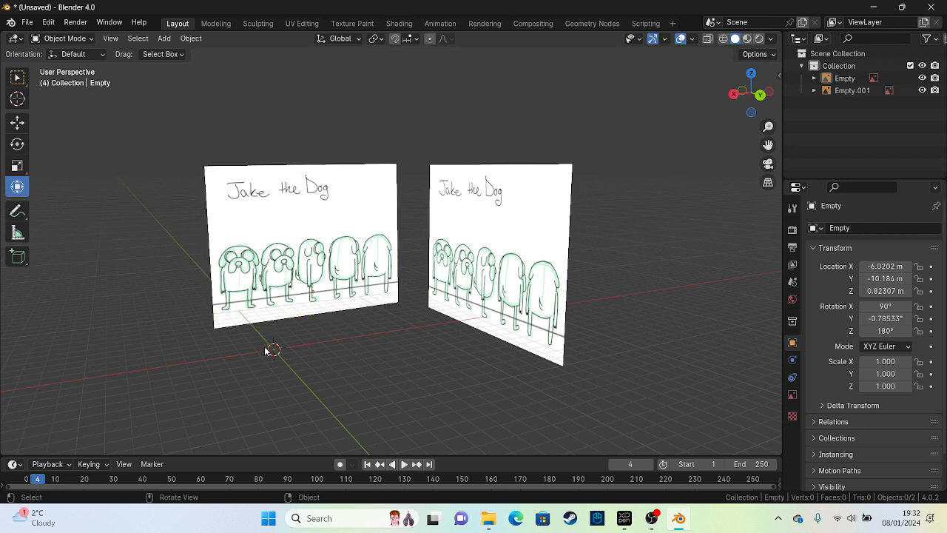
{"action": "scroll", "coordinate": [268, 359], "scroll_direction": "up", "scroll_amount": 2}
{"action": "middle_click_drag", "start_coordinate": [263, 366], "coordinate": [244, 371]}
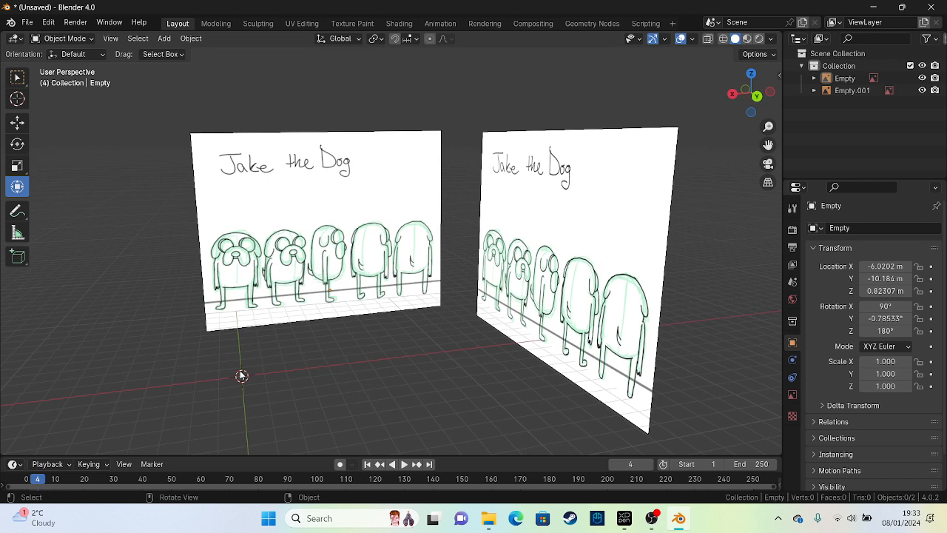
Step: Add a UV sphere mesh at the world origin in front of the reference images
{"action": "left_click", "coordinate": [164, 39]}
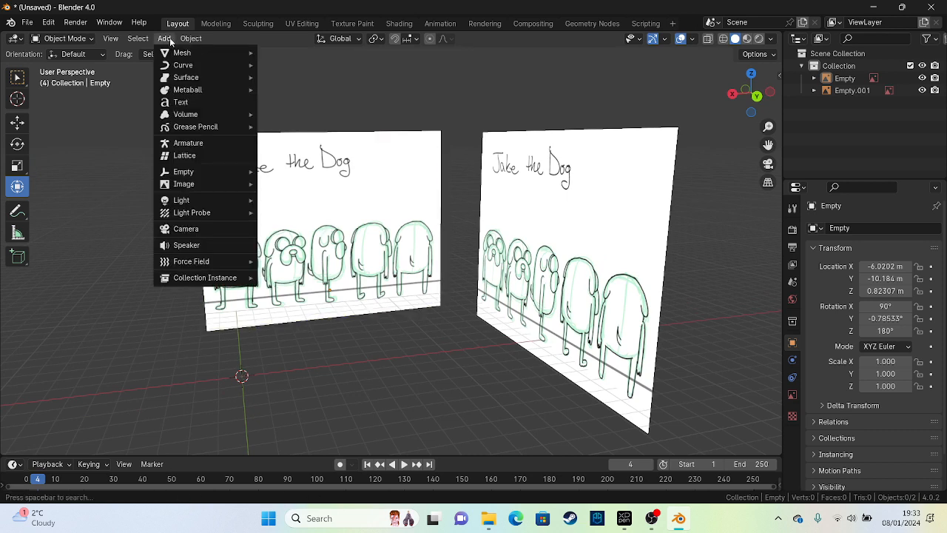
{"action": "mouse_move", "coordinate": [197, 52]}
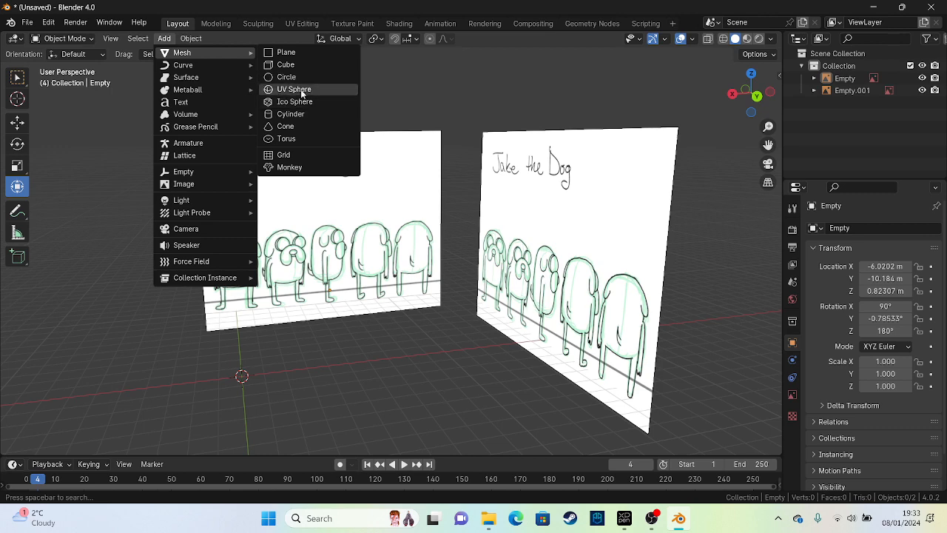
{"action": "left_click", "coordinate": [302, 90]}
{"action": "middle_click_drag", "start_coordinate": [444, 310], "coordinate": [342, 291]}
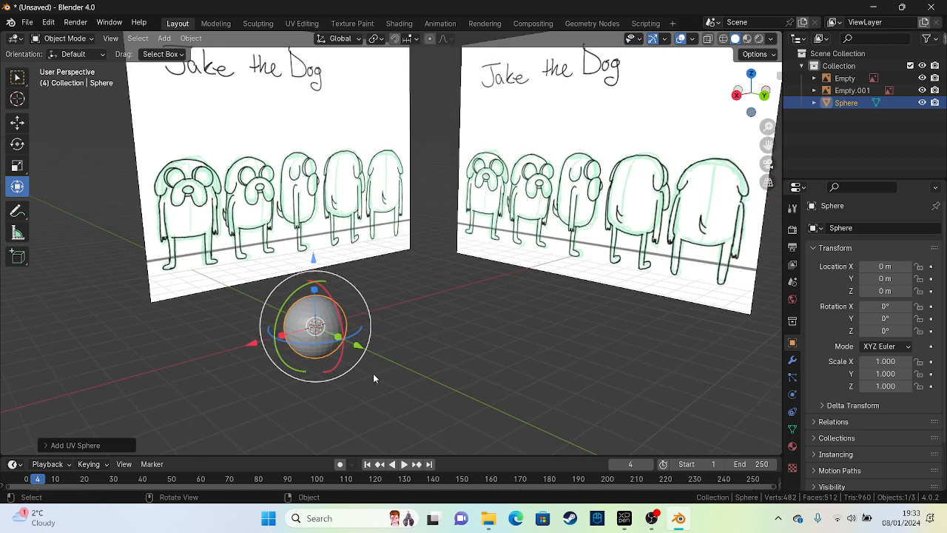
{"action": "middle_click_drag", "start_coordinate": [406, 335], "coordinate": [302, 312]}
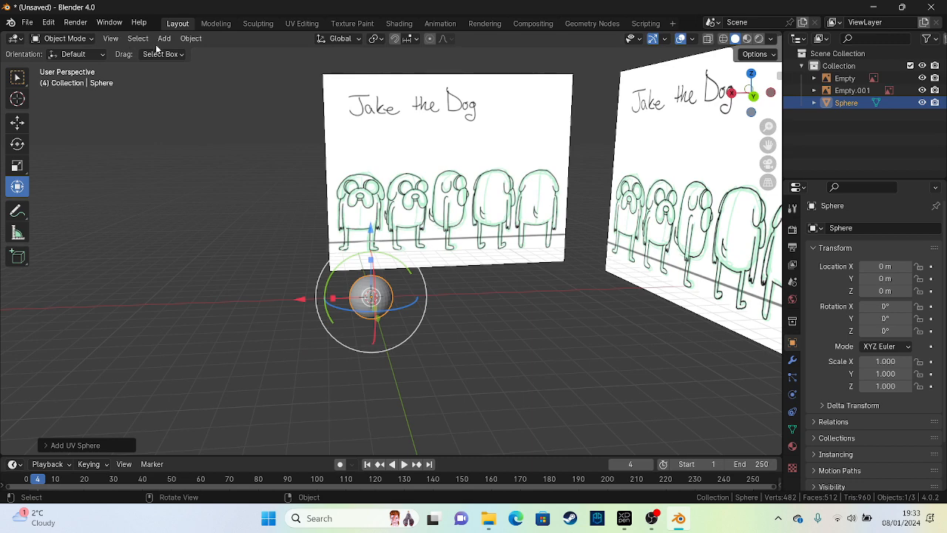
Step: Move the sphere along the X axis to about 20.72 m, away from the reference images
{"action": "scroll", "coordinate": [302, 313], "scroll_direction": "down", "scroll_amount": 1}
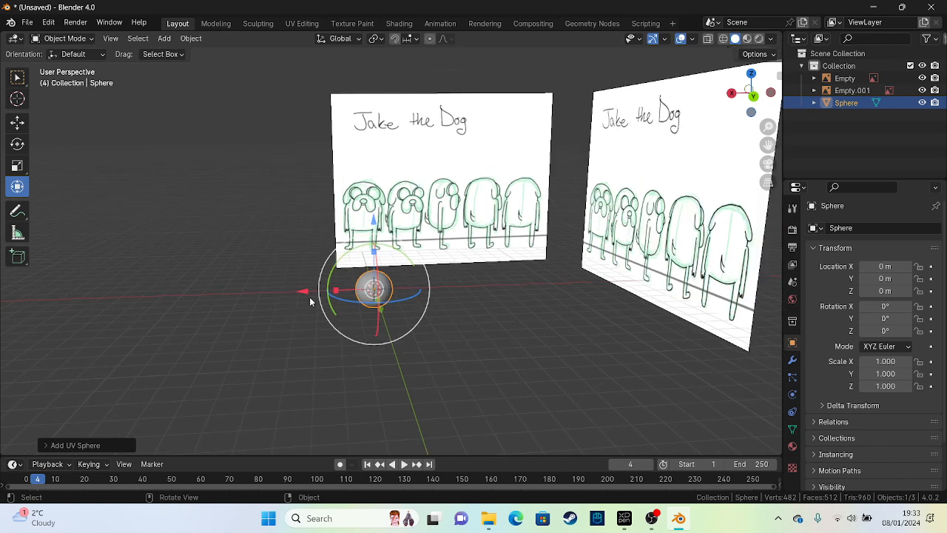
{"action": "left_click_drag", "start_coordinate": [308, 290], "coordinate": [24, 291]}
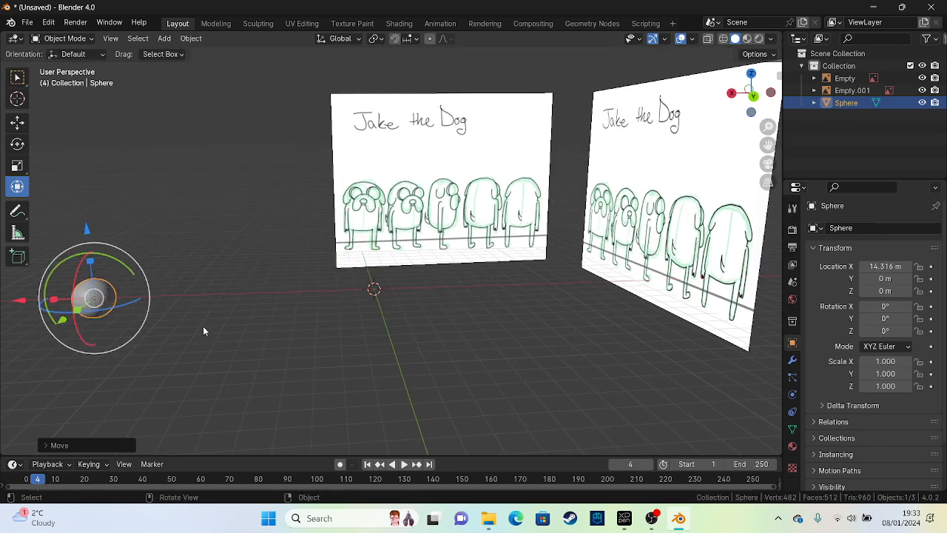
{"action": "middle_click_drag", "start_coordinate": [205, 332], "coordinate": [493, 363]}
{"action": "key", "text": "g"}
{"action": "key", "text": "x"}
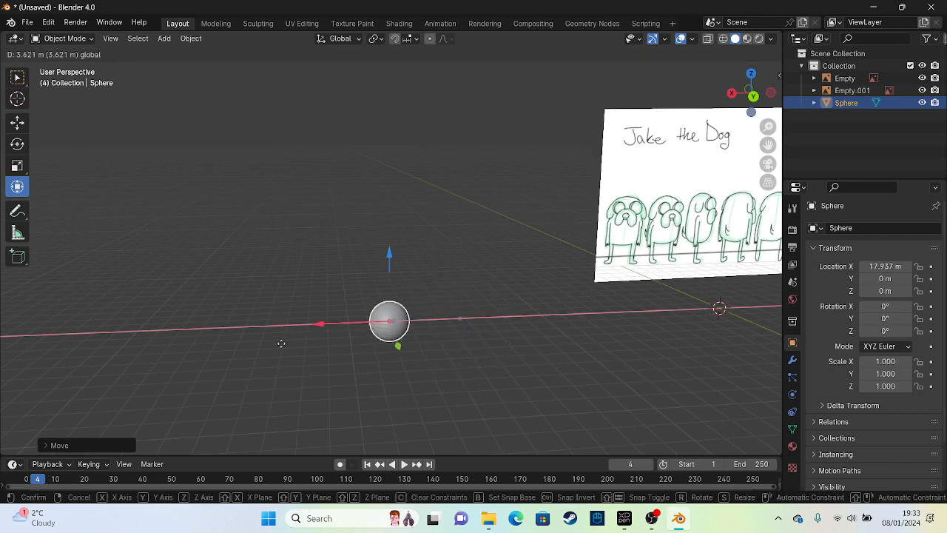
{"action": "left_click", "coordinate": [265, 347]}
{"action": "middle_click_drag", "start_coordinate": [265, 348], "coordinate": [312, 296]}
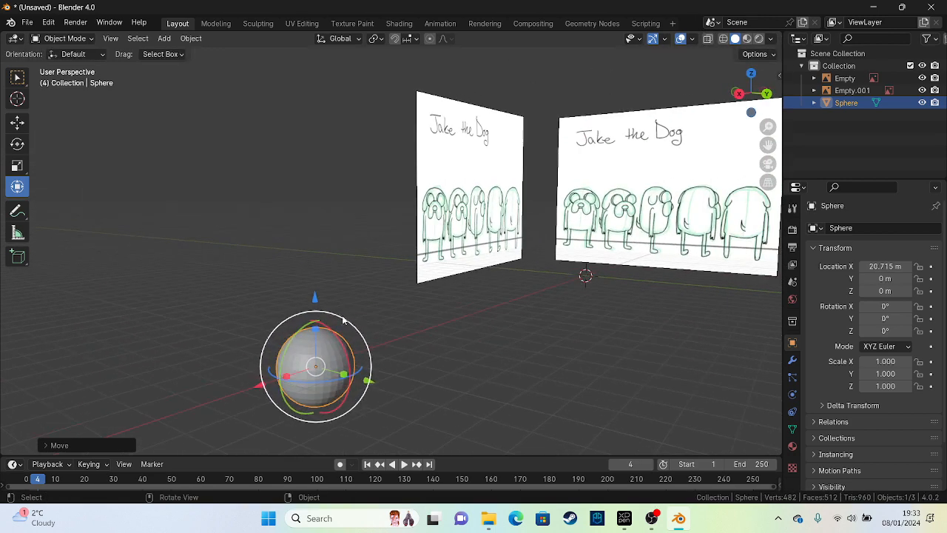
Step: Lower the sphere along the Z axis to about -4.54 m, below the grid floor
{"action": "left_click_drag", "start_coordinate": [313, 297], "coordinate": [331, 381]}
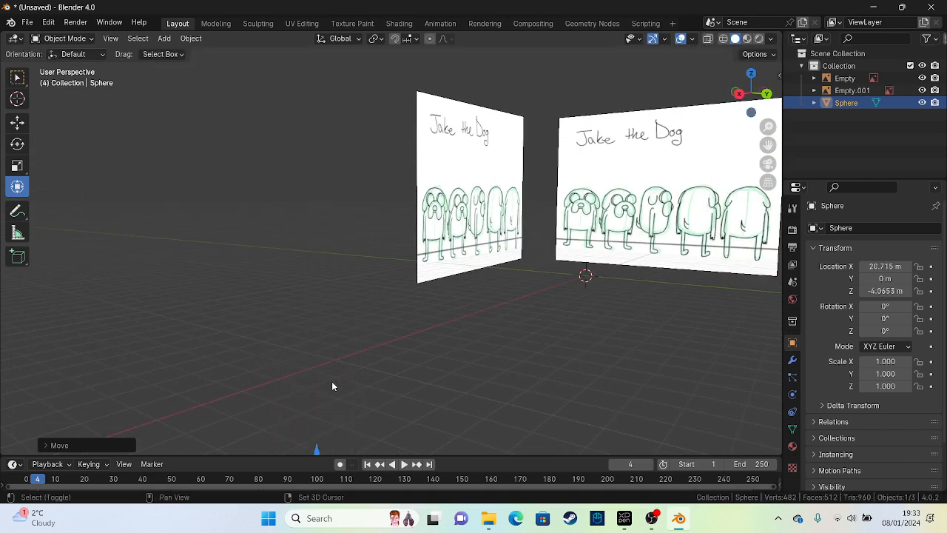
{"action": "middle_click_drag", "start_coordinate": [331, 381], "coordinate": [332, 290]}
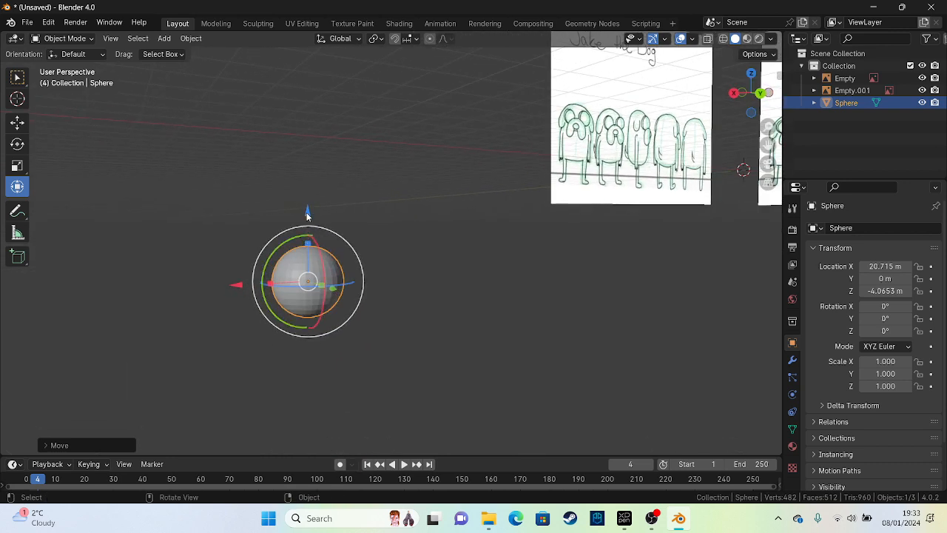
{"action": "left_click_drag", "start_coordinate": [306, 216], "coordinate": [305, 232]}
{"action": "middle_click_drag", "start_coordinate": [334, 321], "coordinate": [349, 281]}
{"action": "left_click", "coordinate": [299, 249]}
{"action": "left_click", "coordinate": [311, 286]}
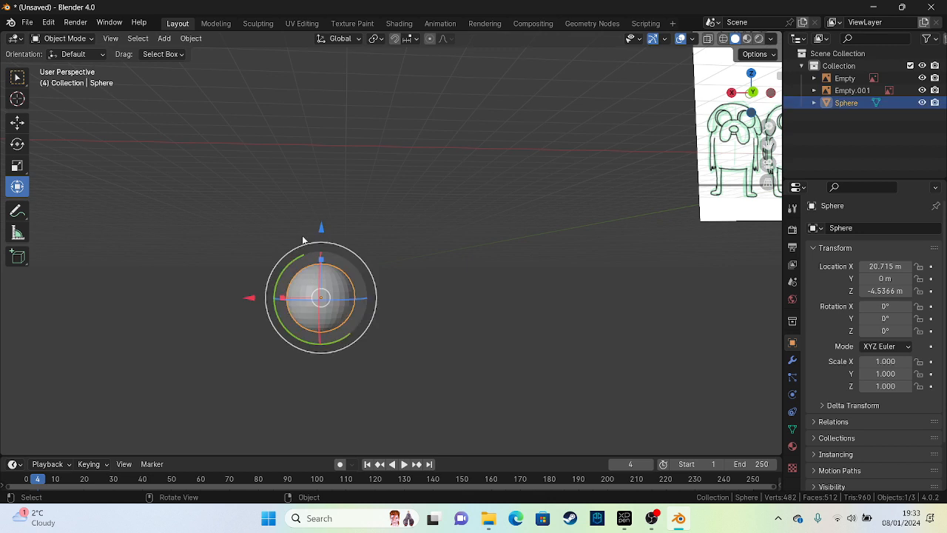
Step: Switch the sphere to Sculpt Mode and expand the Remesh settings among the active tool properties
{"action": "left_click", "coordinate": [65, 38]}
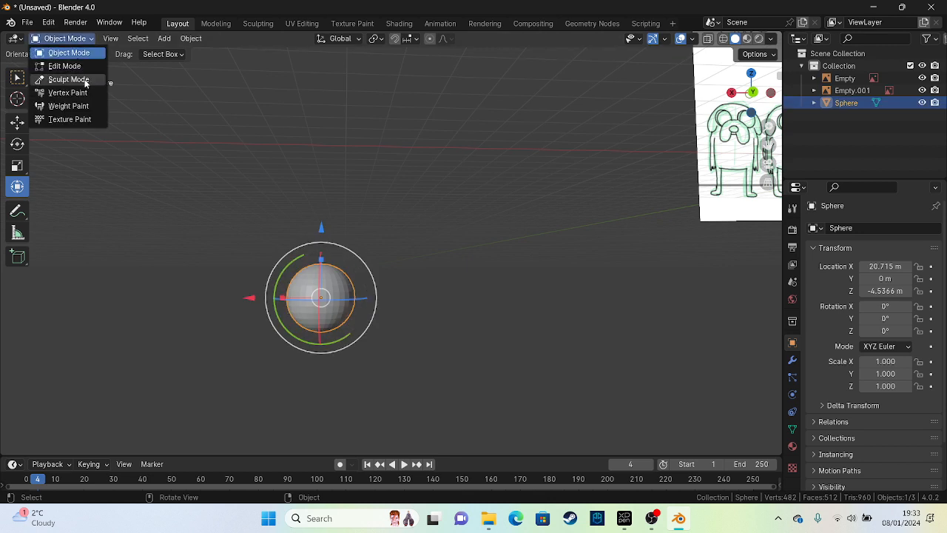
{"action": "left_click", "coordinate": [64, 78]}
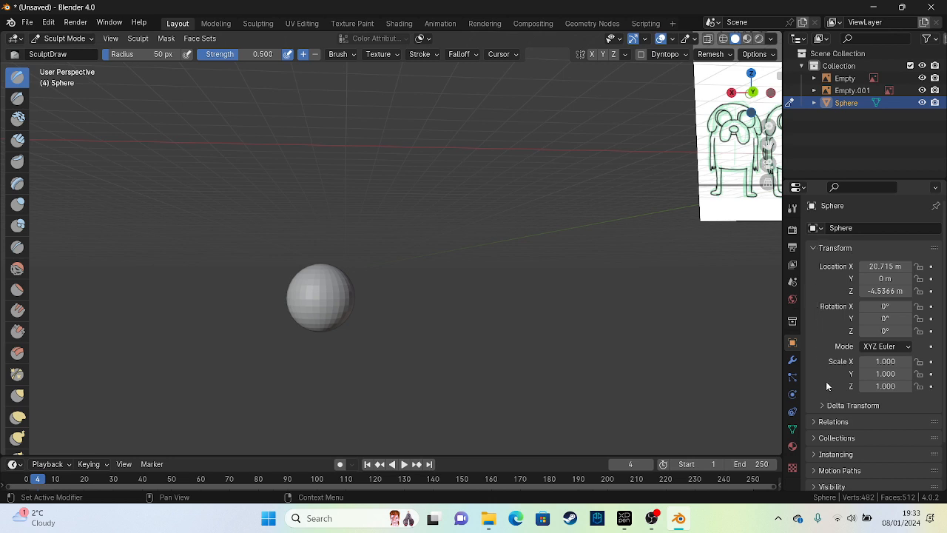
{"action": "left_click", "coordinate": [793, 359]}
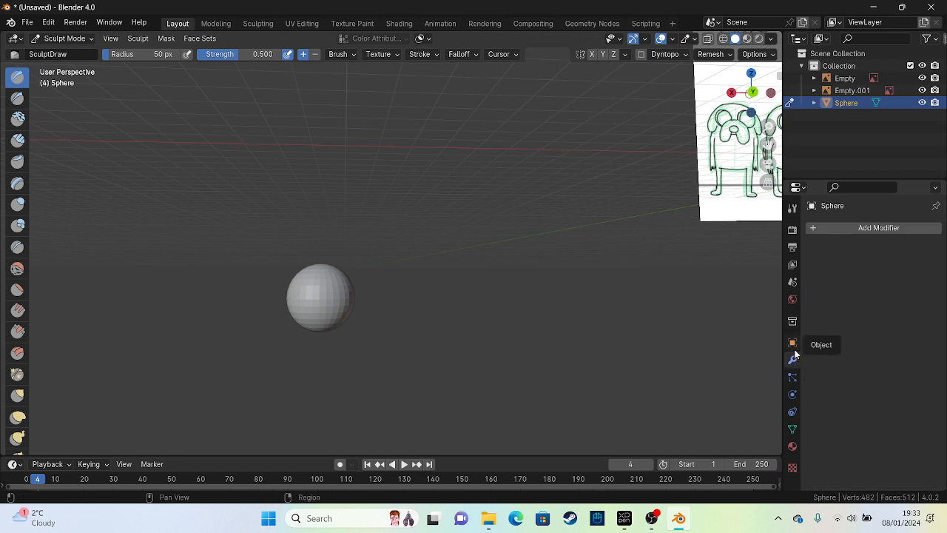
{"action": "left_click", "coordinate": [792, 211]}
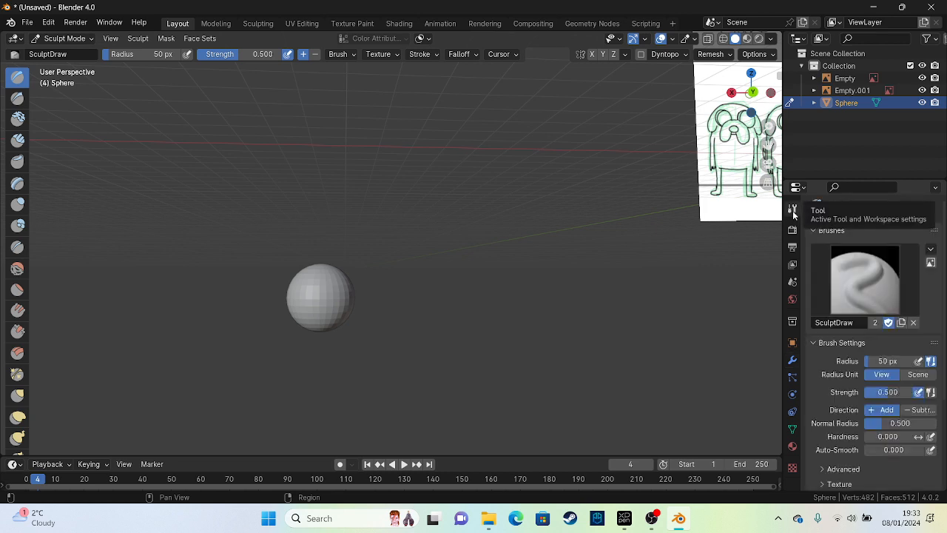
{"action": "scroll", "coordinate": [871, 330], "scroll_direction": "down", "scroll_amount": 2}
{"action": "scroll", "coordinate": [871, 335], "scroll_direction": "down", "scroll_amount": 5}
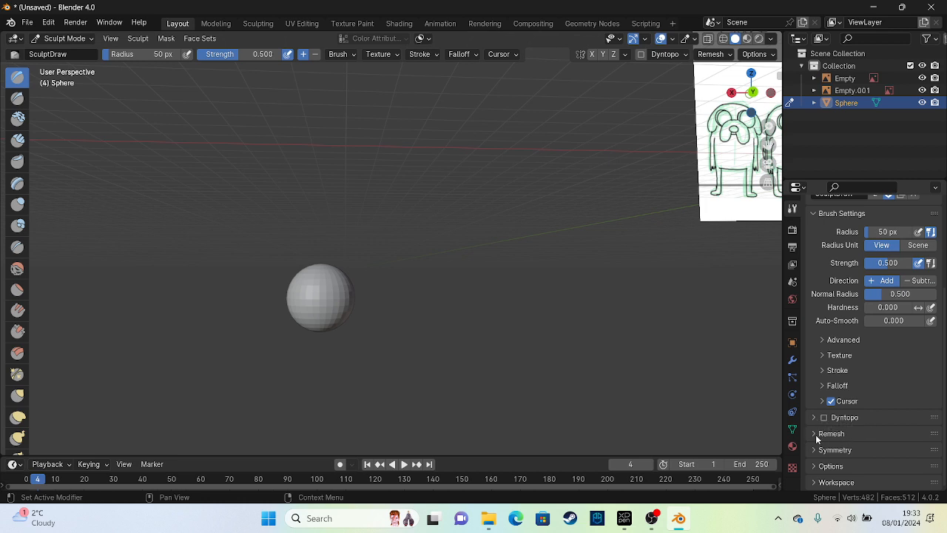
{"action": "left_click", "coordinate": [814, 435]}
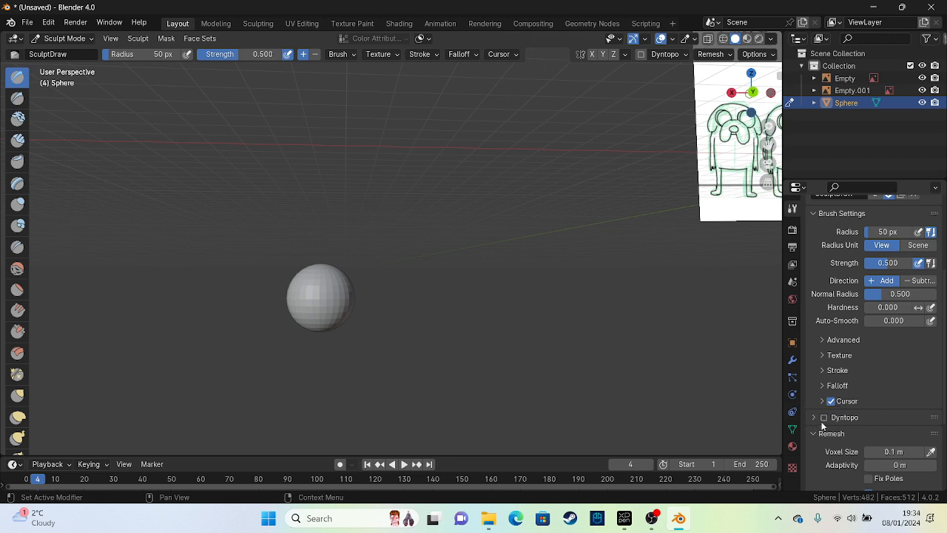
{"action": "scroll", "coordinate": [843, 416], "scroll_direction": "down", "scroll_amount": 3}
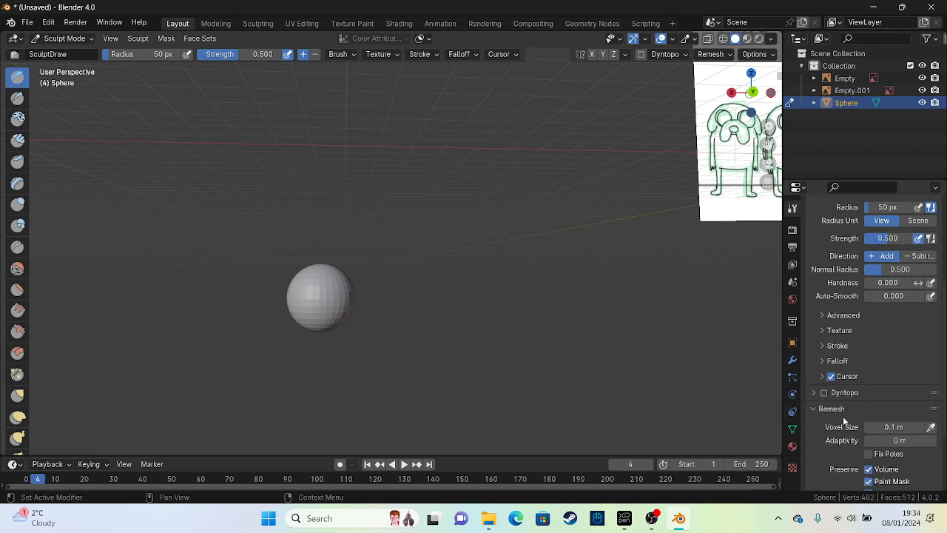
{"action": "scroll", "coordinate": [869, 429], "scroll_direction": "down", "scroll_amount": 3}
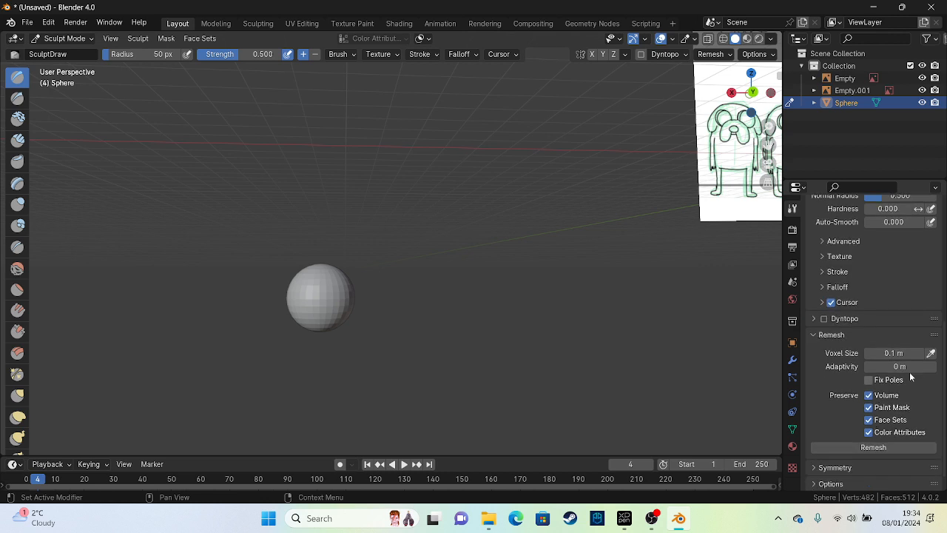
Step: Reduce the remesh voxel size to 0.08 m and remesh the sphere
{"action": "left_click", "coordinate": [869, 353]}
{"action": "left_click", "coordinate": [869, 351]}
{"action": "left_click", "coordinate": [868, 351]}
{"action": "left_click", "coordinate": [868, 351]}
{"action": "left_click", "coordinate": [868, 352]}
{"action": "left_click", "coordinate": [868, 352]}
{"action": "left_click", "coordinate": [869, 352]}
{"action": "left_click", "coordinate": [869, 351]}
{"action": "left_click", "coordinate": [869, 353]}
{"action": "left_click", "coordinate": [869, 353]}
{"action": "left_click", "coordinate": [869, 353]}
{"action": "left_click", "coordinate": [869, 353]}
{"action": "left_click", "coordinate": [869, 353]}
{"action": "left_click", "coordinate": [869, 352]}
{"action": "left_click", "coordinate": [869, 352]}
{"action": "left_click", "coordinate": [869, 353]}
{"action": "left_click", "coordinate": [869, 352]}
{"action": "left_click", "coordinate": [869, 352]}
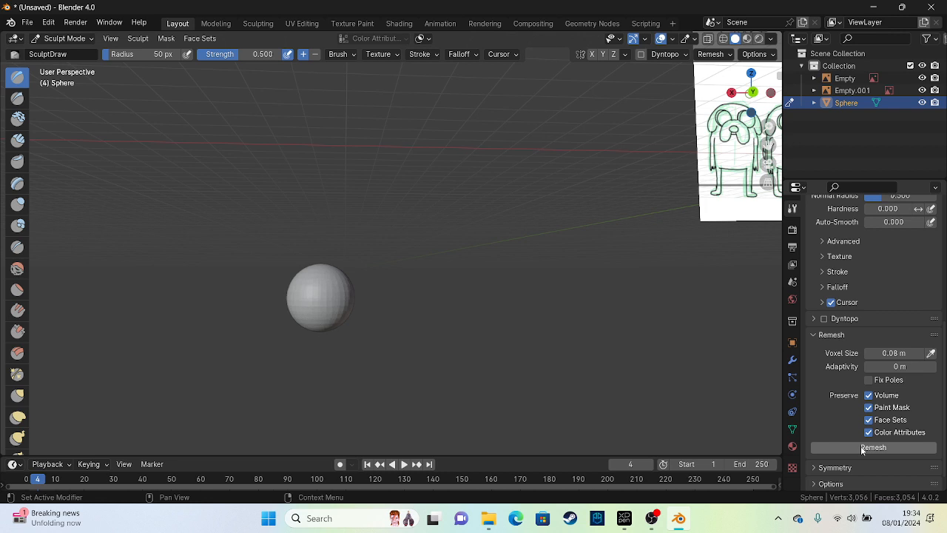
Step: Try a few SculptDraw strokes on the remeshed sphere, and undo them
{"action": "middle_click_drag", "start_coordinate": [581, 348], "coordinate": [186, 243]}
{"action": "left_click_drag", "start_coordinate": [309, 324], "coordinate": [314, 325]}
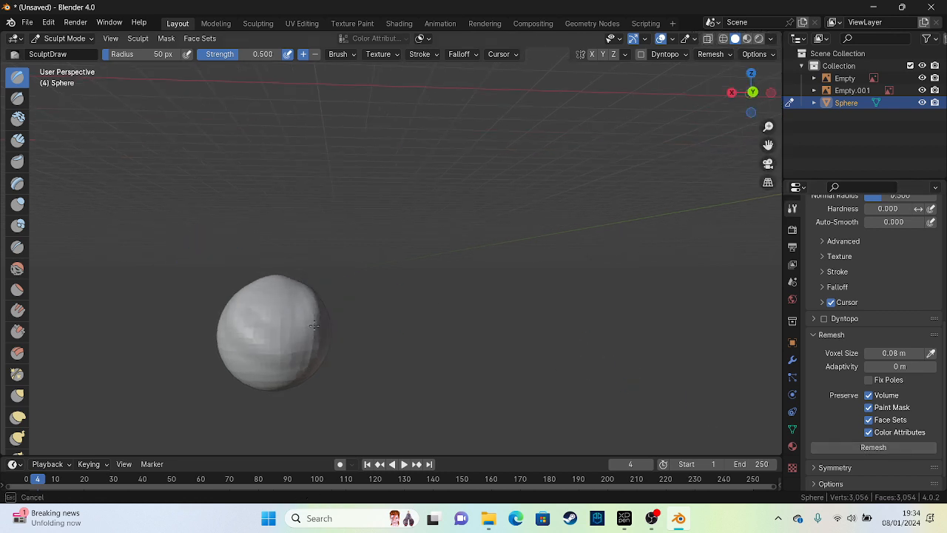
{"action": "mouse_move", "coordinate": [272, 289]}
{"action": "left_mouse_down"}
{"action": "mouse_move", "coordinate": [270, 344]}
{"action": "mouse_move", "coordinate": [287, 309]}
{"action": "left_mouse_up"}
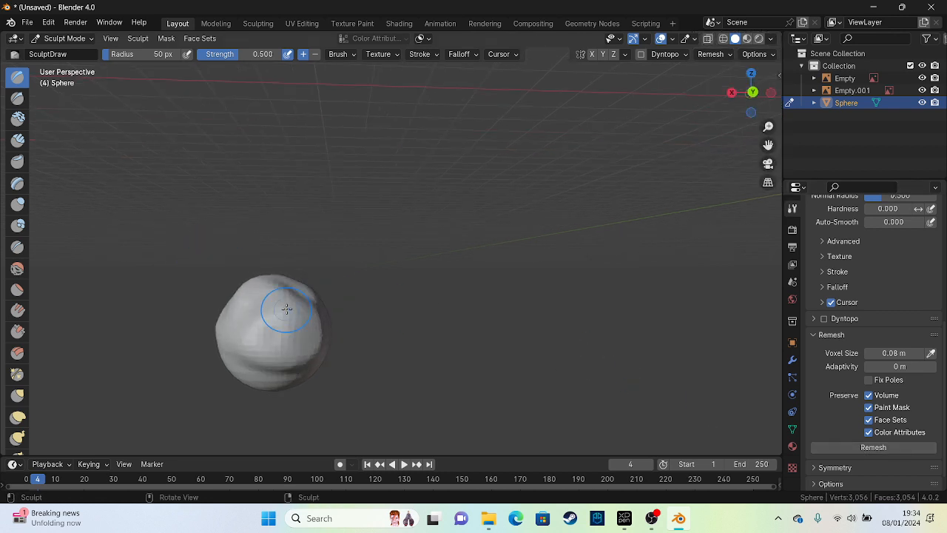
{"action": "key", "text": "ctrl+z"}
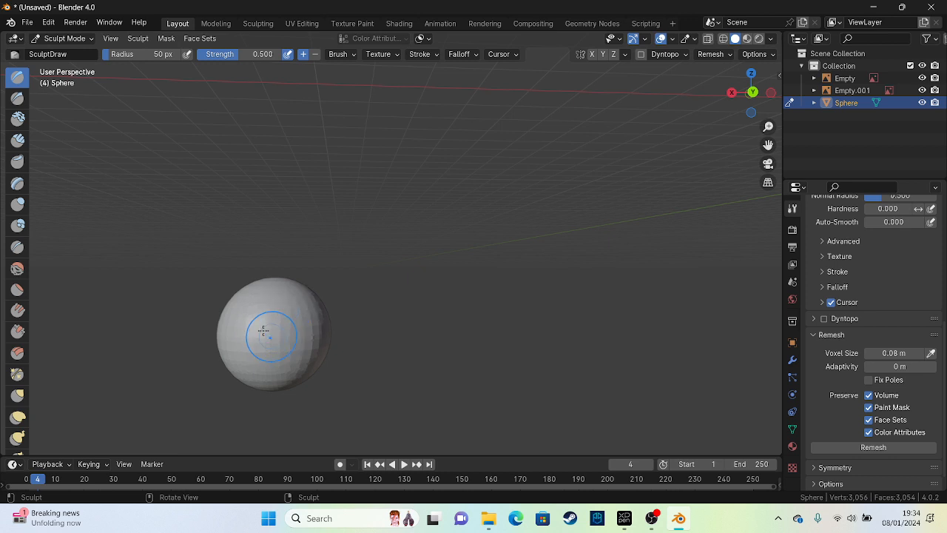
Step: Test more SculptDraw strokes across the front of the remeshed sphere and undo them
{"action": "mouse_move", "coordinate": [264, 331]}
{"action": "left_mouse_down"}
{"action": "mouse_move", "coordinate": [272, 354]}
{"action": "mouse_move", "coordinate": [283, 309]}
{"action": "mouse_move", "coordinate": [259, 335]}
{"action": "mouse_move", "coordinate": [272, 344]}
{"action": "mouse_move", "coordinate": [296, 317]}
{"action": "mouse_move", "coordinate": [238, 346]}
{"action": "mouse_move", "coordinate": [296, 312]}
{"action": "mouse_move", "coordinate": [314, 318]}
{"action": "left_mouse_up"}
{"action": "key", "text": "ctrl+z"}
{"action": "key", "text": "ctrl+z"}
{"action": "key", "text": "ctrl+z"}
{"action": "mouse_move", "coordinate": [288, 282]}
{"action": "left_mouse_down"}
{"action": "mouse_move", "coordinate": [249, 299]}
{"action": "mouse_move", "coordinate": [281, 347]}
{"action": "mouse_move", "coordinate": [309, 337]}
{"action": "left_mouse_up"}
{"action": "key", "text": "ctrl+z"}
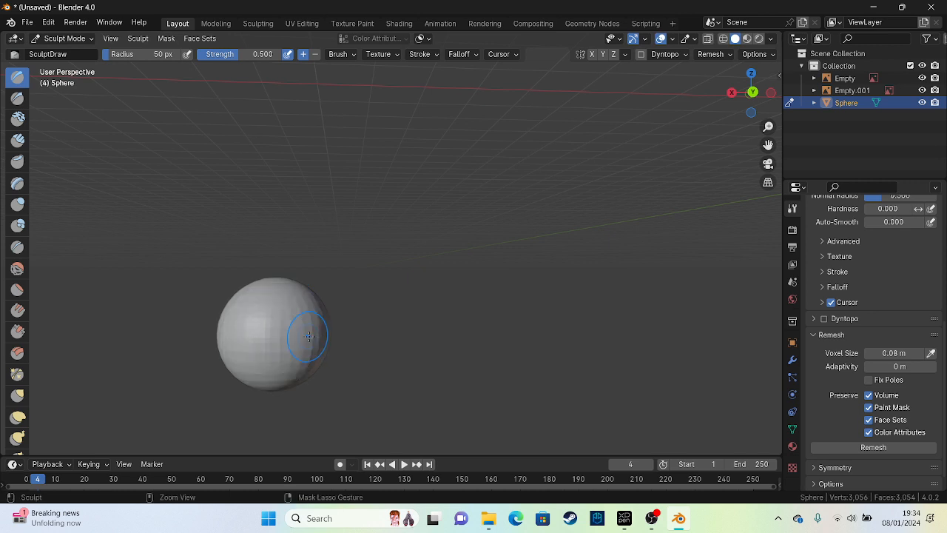
Step: Return the sphere to Object Mode and paste a copy of it in the back orthographic view
{"action": "middle_click_drag", "start_coordinate": [309, 336], "coordinate": [239, 238]}
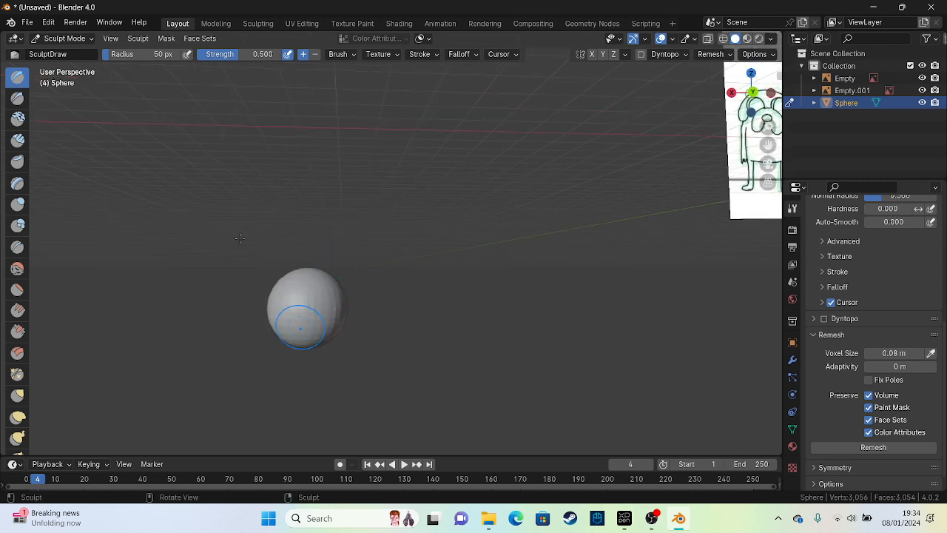
{"action": "left_click", "coordinate": [60, 40]}
{"action": "left_click", "coordinate": [63, 51]}
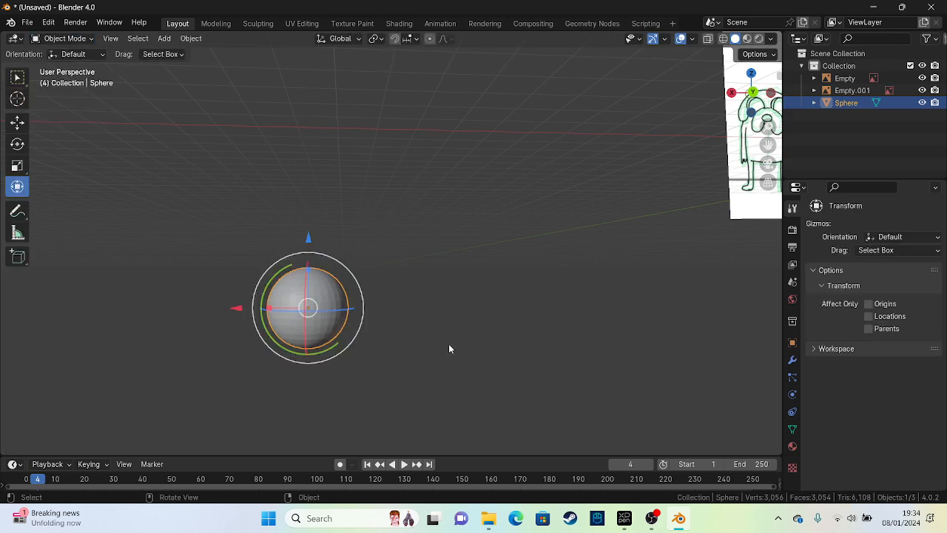
{"action": "middle_click_drag", "start_coordinate": [449, 344], "coordinate": [429, 358], "text": "alt"}
{"action": "scroll", "coordinate": [392, 315], "scroll_direction": "down", "scroll_amount": 5}
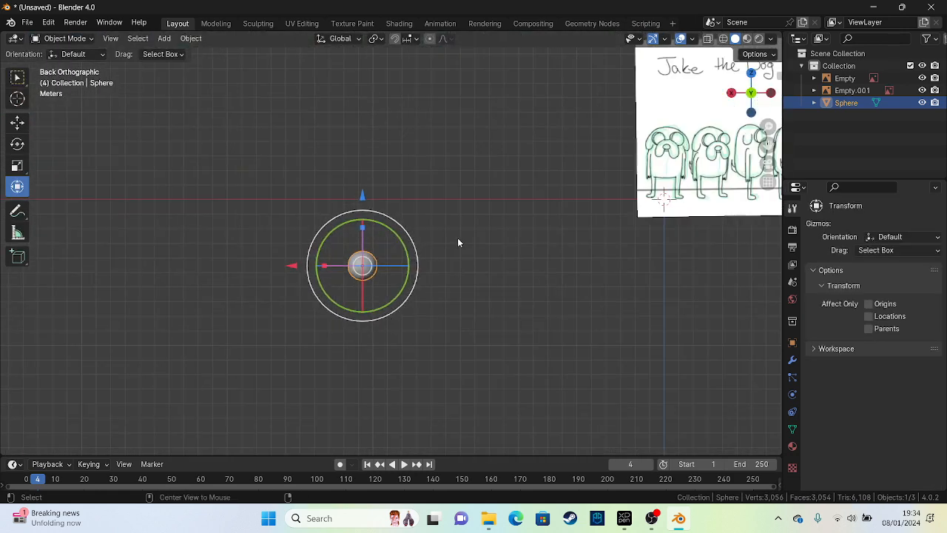
{"action": "middle_click_drag", "start_coordinate": [458, 242], "coordinate": [177, 317], "text": "alt"}
{"action": "middle_click_drag", "start_coordinate": [377, 306], "coordinate": [238, 311], "text": "alt"}
{"action": "scroll", "coordinate": [429, 274], "scroll_direction": "down", "scroll_amount": 1, "text": "alt"}
{"action": "scroll", "coordinate": [239, 311], "scroll_direction": "up", "scroll_amount": 2}
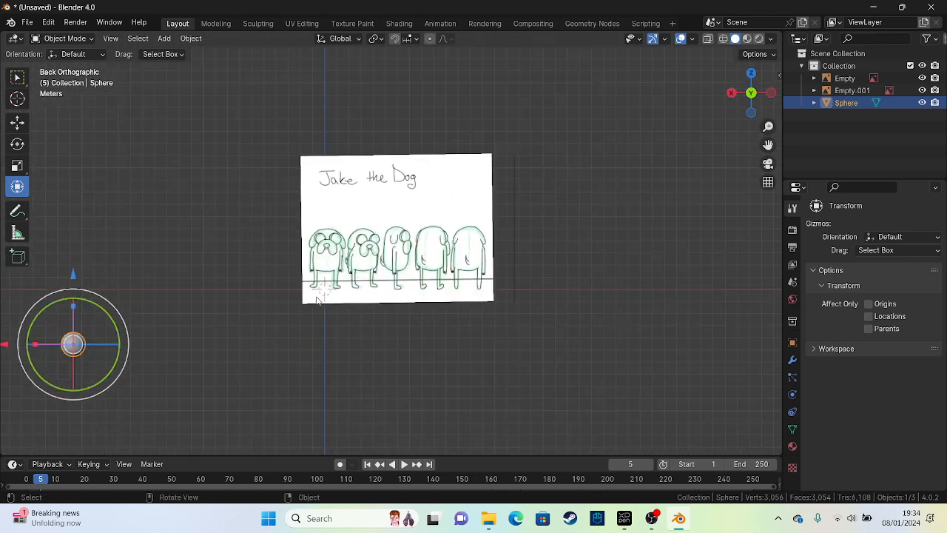
{"action": "middle_click_drag", "start_coordinate": [335, 351], "coordinate": [302, 316], "text": "alt"}
{"action": "key", "text": "ctrl+v"}
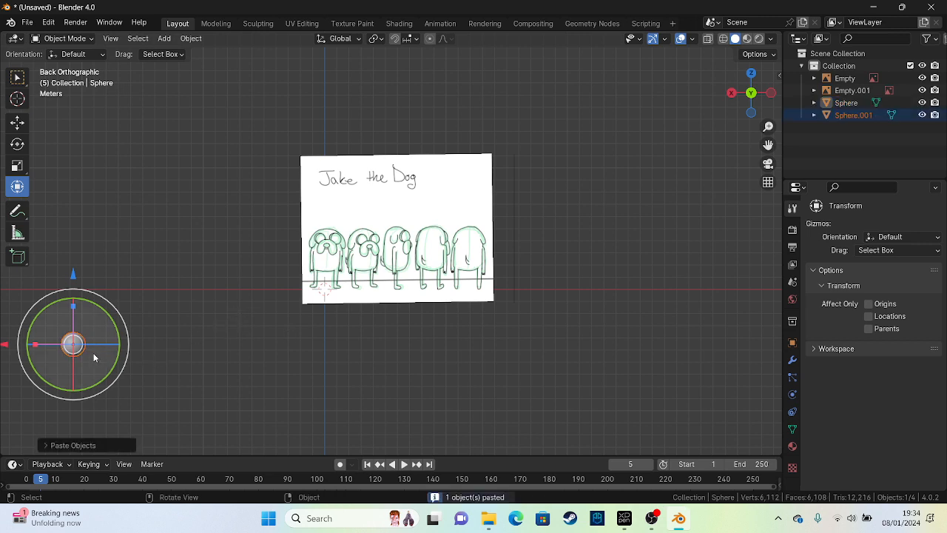
Step: Move the pasted sphere onto the body of the front-facing Jake figure in the reference image
{"action": "key", "text": "g"}
{"action": "left_click", "coordinate": [330, 264]}
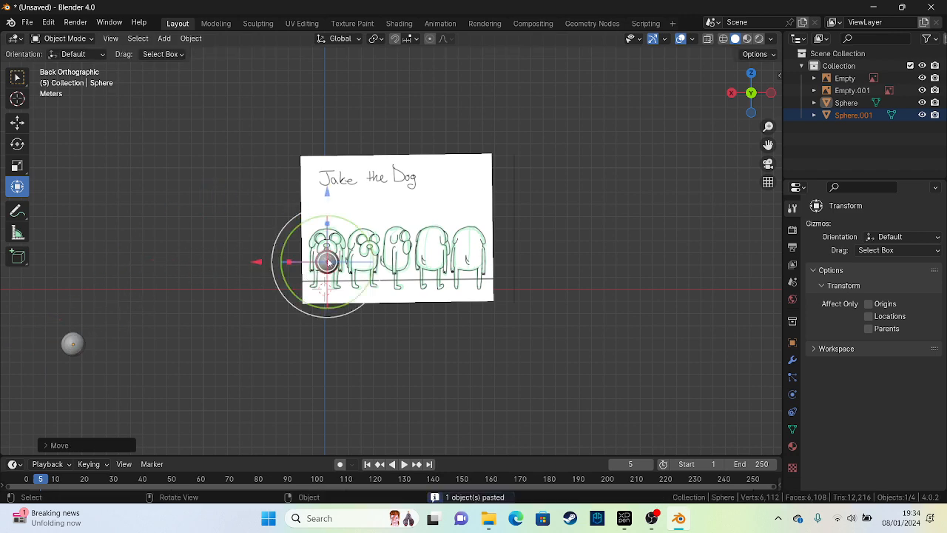
{"action": "scroll", "coordinate": [296, 270], "scroll_direction": "up", "scroll_amount": 7}
{"action": "scroll", "coordinate": [217, 296], "scroll_direction": "up", "scroll_amount": 4}
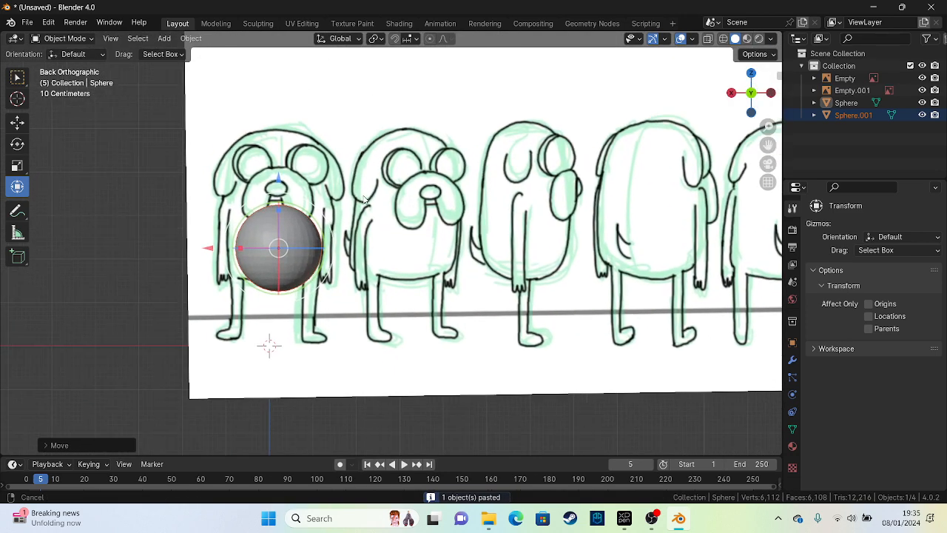
{"action": "scroll", "coordinate": [201, 206], "scroll_direction": "down", "scroll_amount": 10}
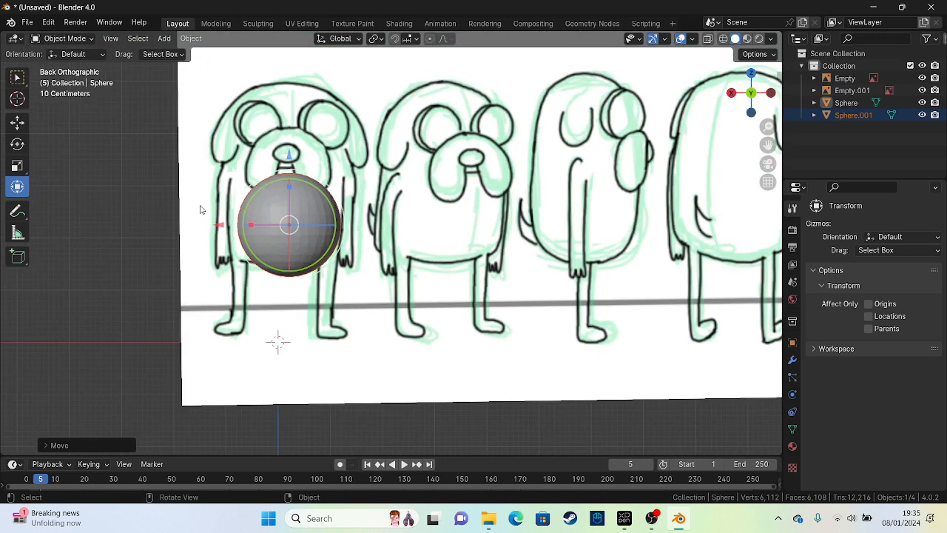
{"action": "scroll", "coordinate": [307, 243], "scroll_direction": "up", "scroll_amount": 6}
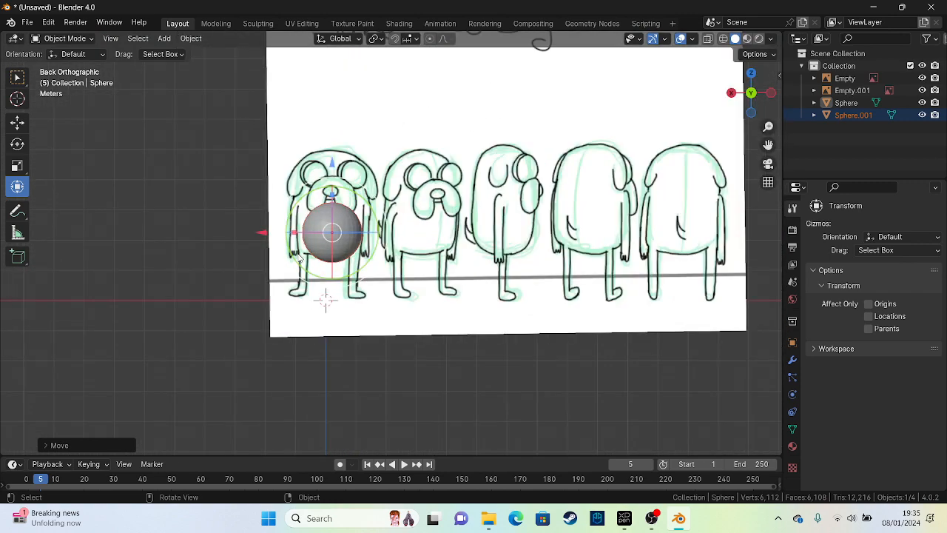
{"action": "scroll", "coordinate": [194, 177], "scroll_direction": "up", "scroll_amount": 8}
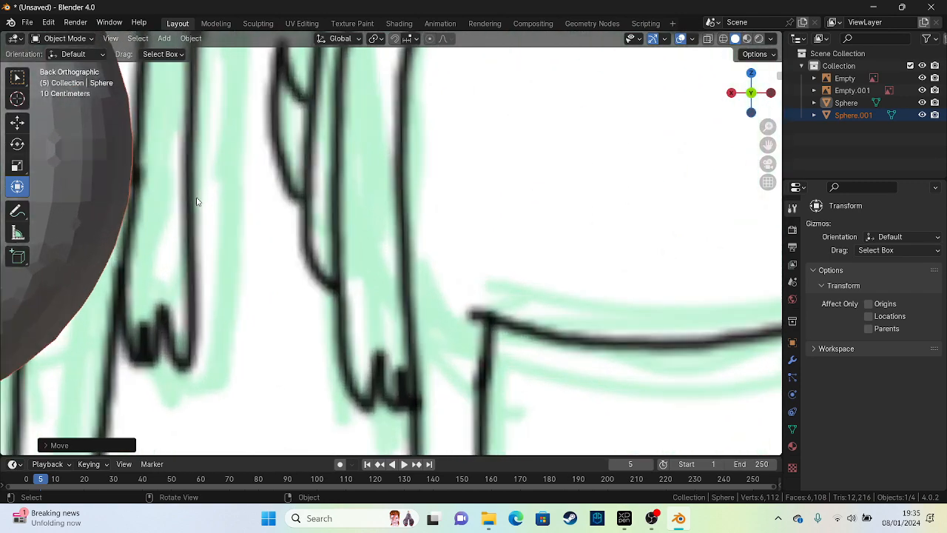
{"action": "middle_click_drag", "start_coordinate": [180, 166], "coordinate": [474, 409], "text": "shift"}
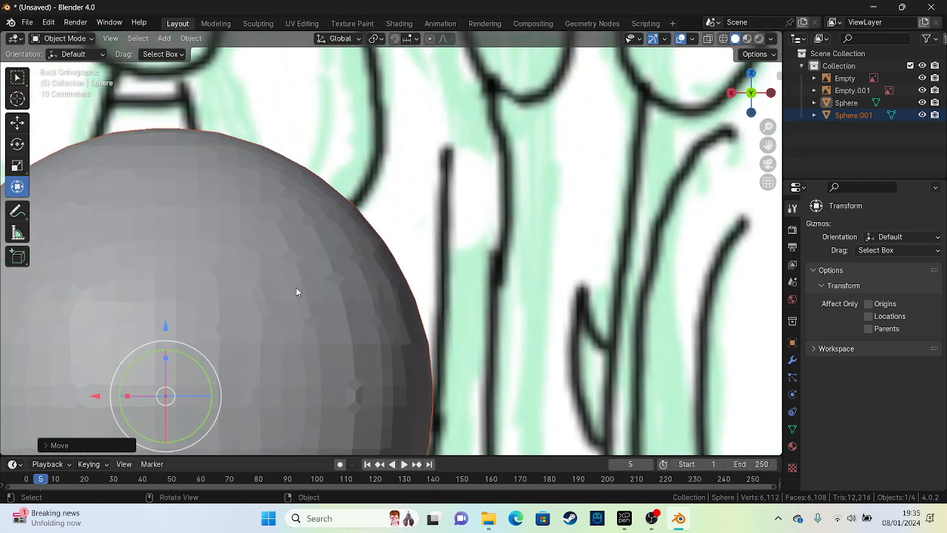
Step: Select the copied sphere and nudge it up so its lower edge meets the front-facing figure's body base line
{"action": "left_click", "coordinate": [348, 272]}
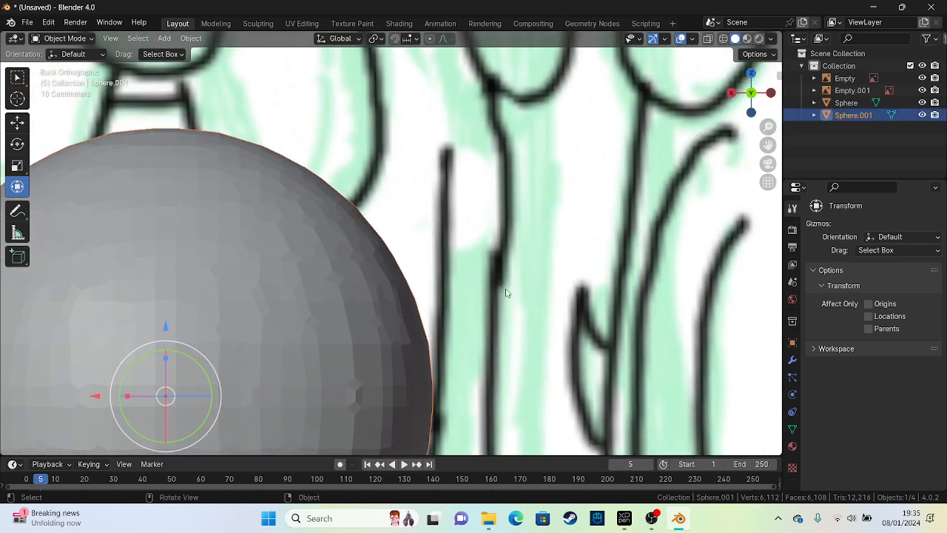
{"action": "scroll", "coordinate": [336, 247], "scroll_direction": "down", "scroll_amount": 8}
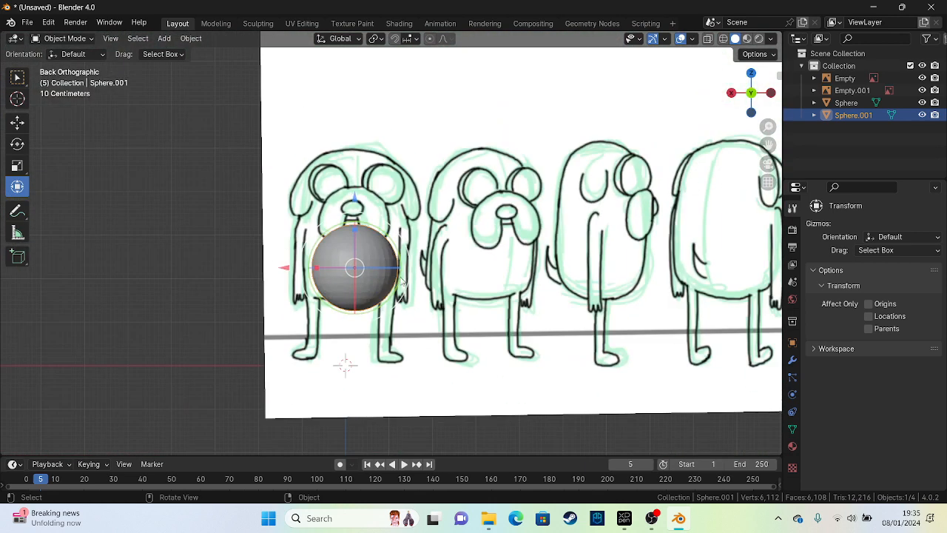
{"action": "left_click", "coordinate": [244, 289]}
{"action": "left_click", "coordinate": [348, 251]}
{"action": "scroll", "coordinate": [356, 222], "scroll_direction": "up", "scroll_amount": 3}
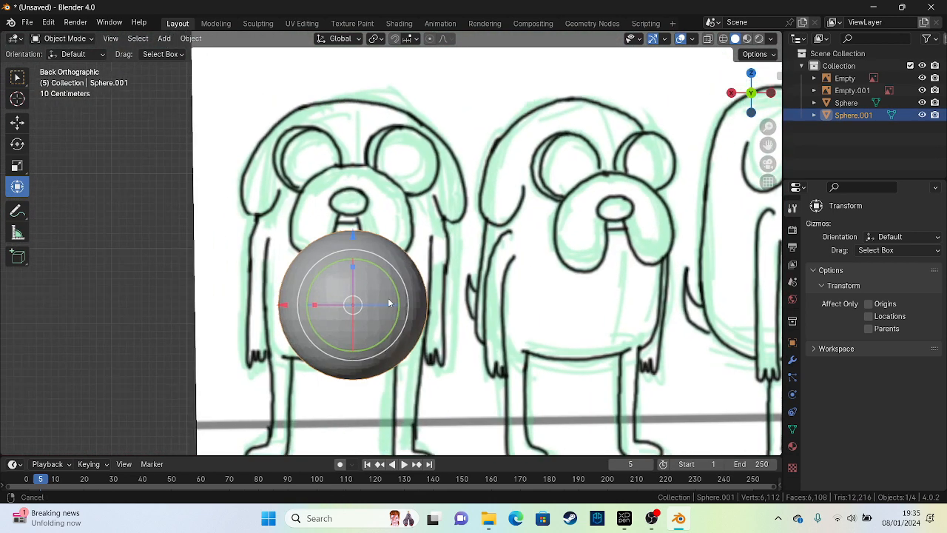
{"action": "middle_click_drag", "start_coordinate": [388, 303], "coordinate": [409, 316], "text": "shift"}
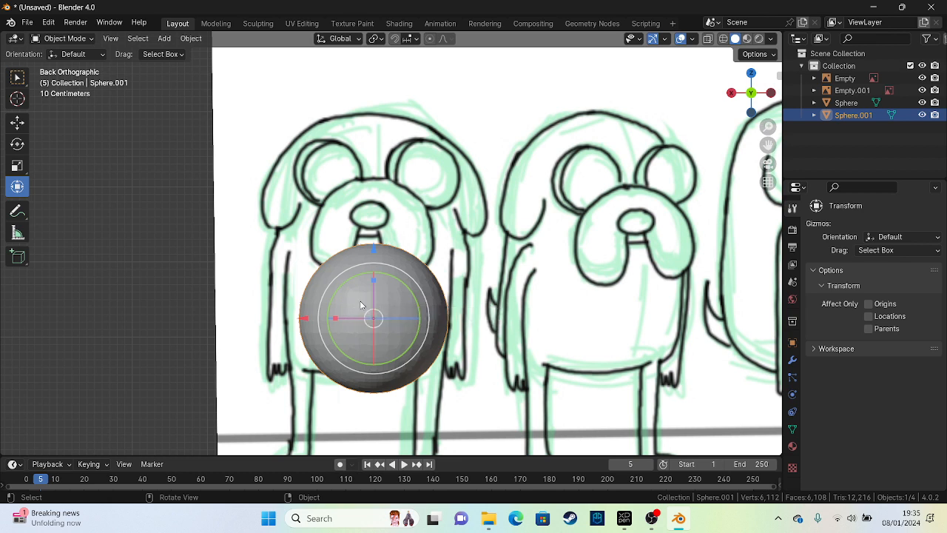
{"action": "left_click_drag", "start_coordinate": [385, 317], "coordinate": [371, 303]}
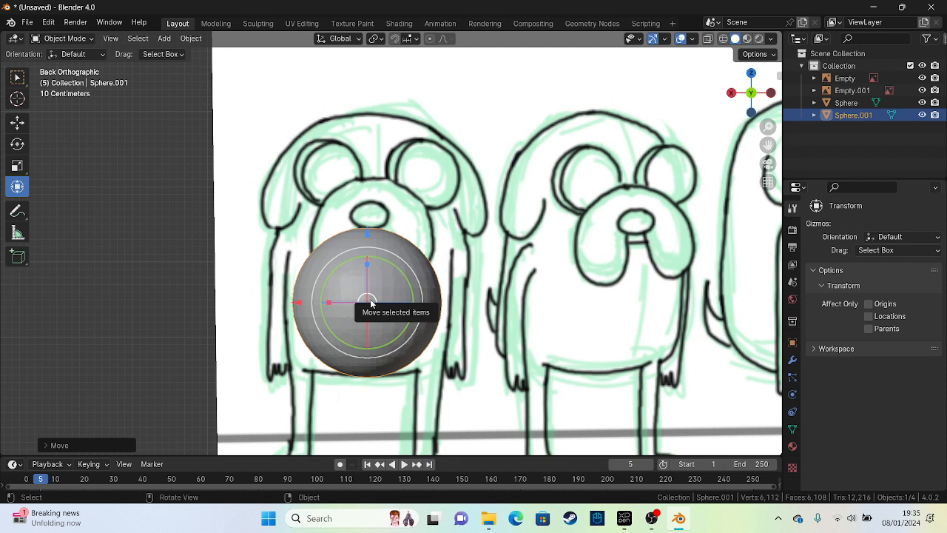
Step: Switch the copied sphere to Sculpt Mode and choose the Elastic Deform brush with a 205 px radius
{"action": "left_click", "coordinate": [87, 38]}
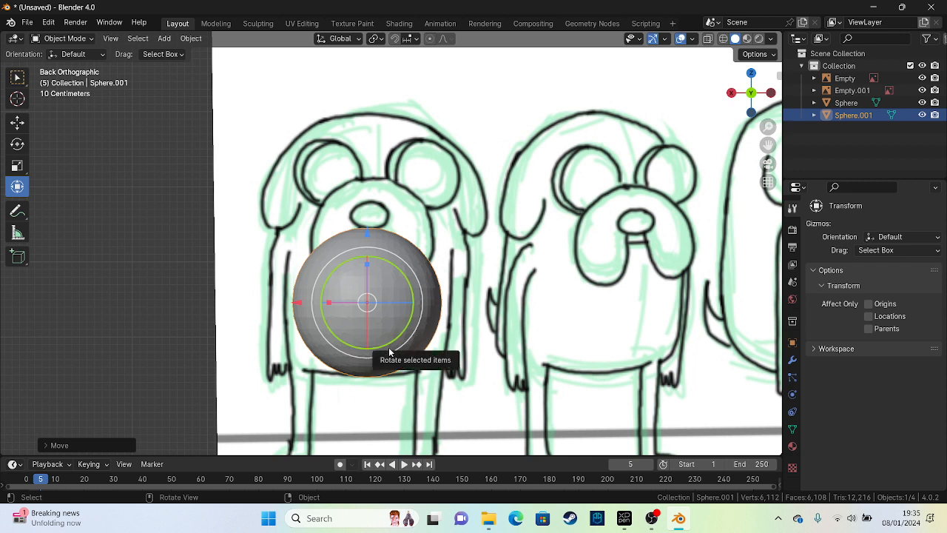
{"action": "left_click", "coordinate": [349, 294]}
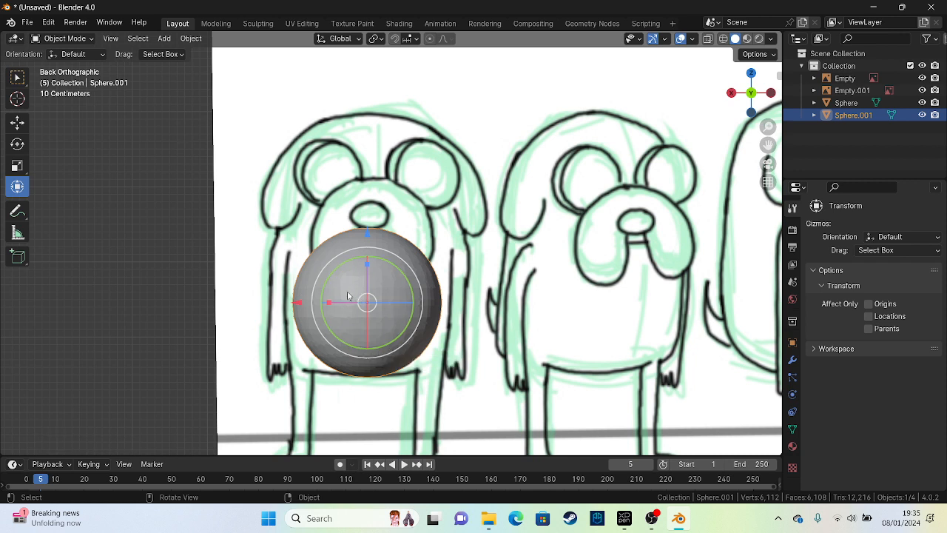
{"action": "left_click", "coordinate": [86, 39]}
{"action": "left_click", "coordinate": [89, 80]}
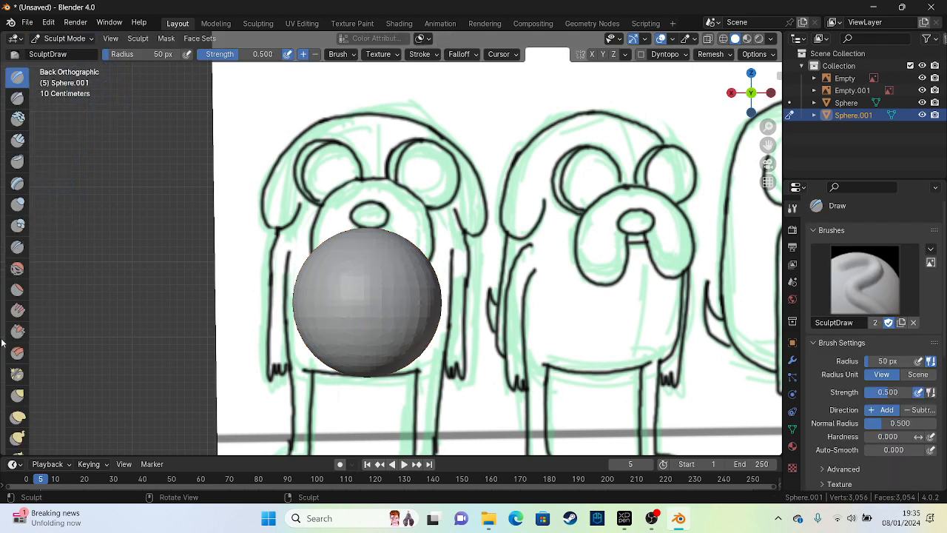
{"action": "left_click", "coordinate": [18, 417]}
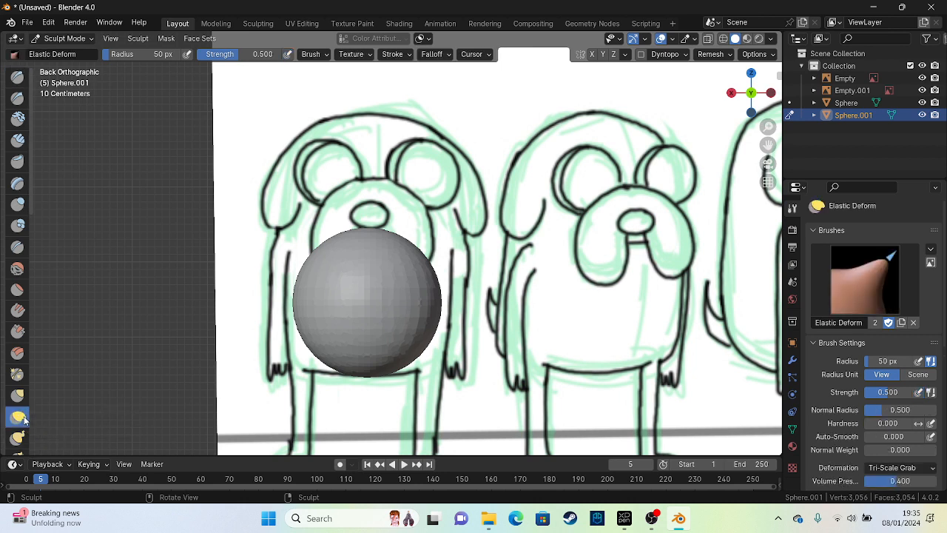
{"action": "left_click_drag", "start_coordinate": [116, 55], "coordinate": [141, 55]}
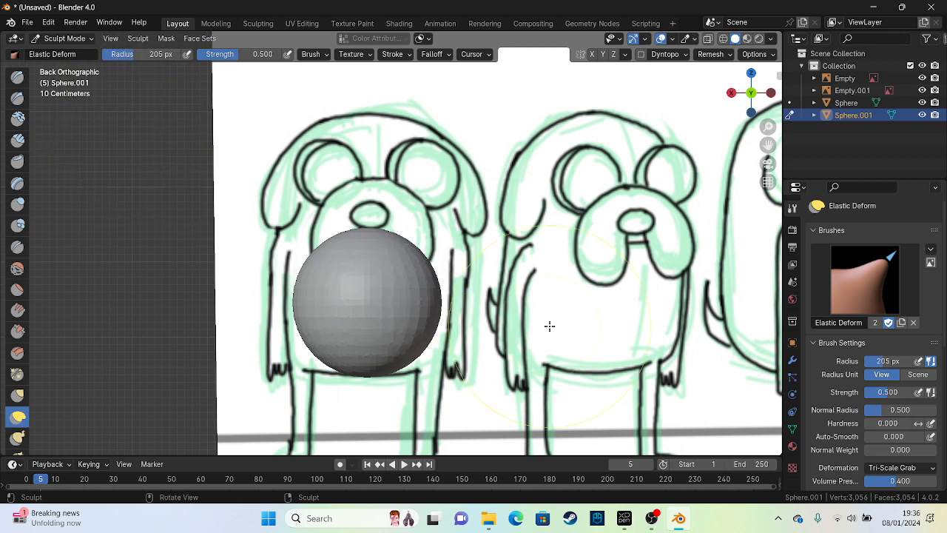
Step: Enable X and Y mirror symmetry for sculpting, and undo the test stroke on the sphere
{"action": "left_click", "coordinate": [772, 40]}
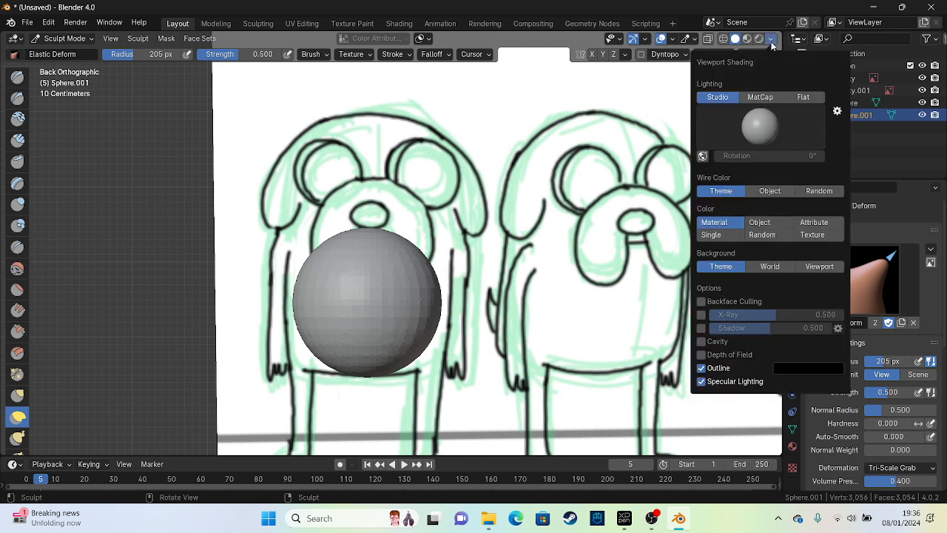
{"action": "left_click", "coordinate": [771, 45]}
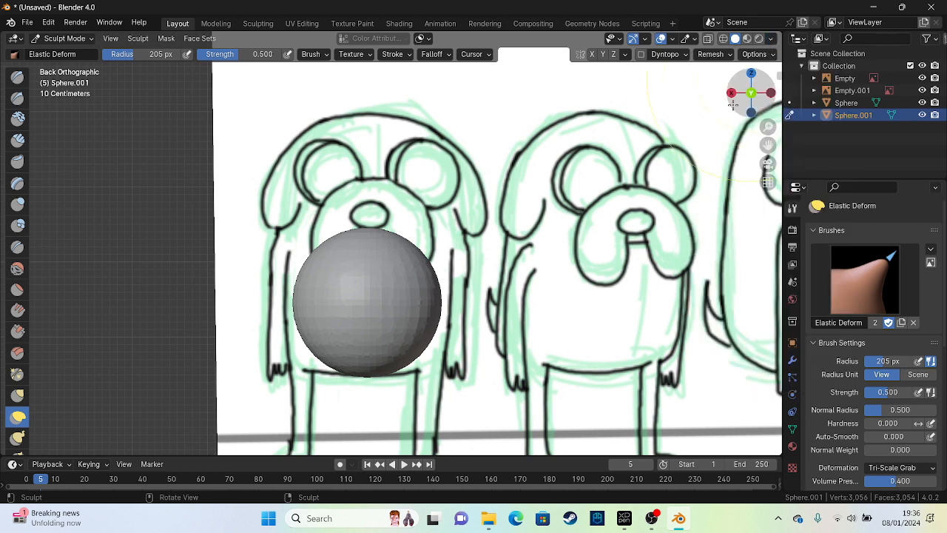
{"action": "left_click", "coordinate": [593, 55]}
{"action": "mouse_move", "coordinate": [409, 253]}
{"action": "left_mouse_down"}
{"action": "mouse_move", "coordinate": [424, 220]}
{"action": "mouse_move", "coordinate": [404, 247]}
{"action": "left_mouse_up"}
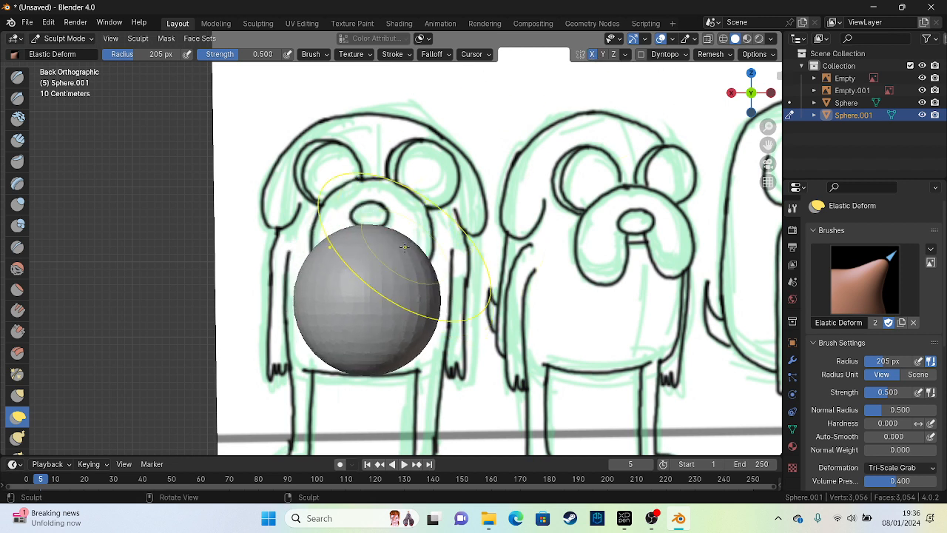
{"action": "key", "text": "ctrl+z"}
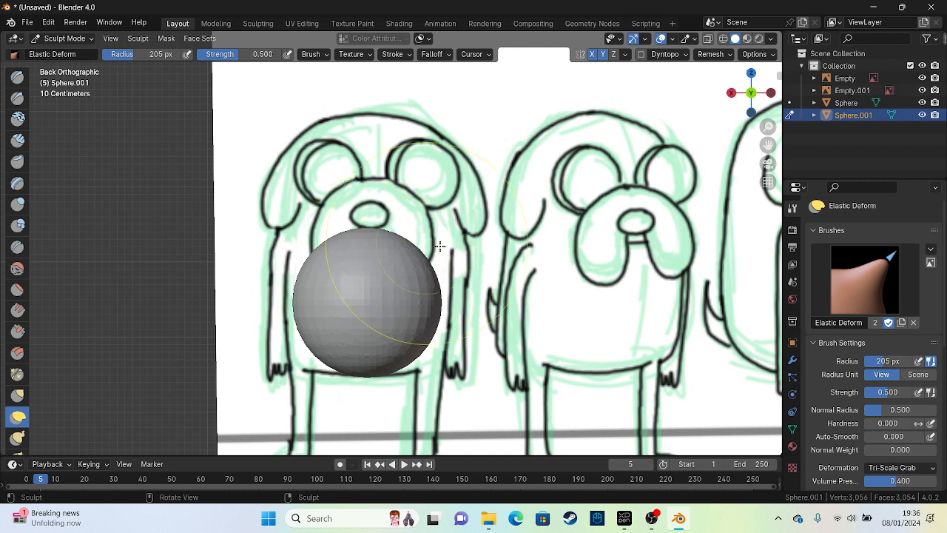
Step: Stretch the sphere upward with Elastic Deform until its top reaches the front-facing figure's head outline
{"action": "left_click_drag", "start_coordinate": [402, 258], "coordinate": [497, 92]}
{"action": "mouse_move", "coordinate": [404, 213]}
{"action": "left_mouse_down"}
{"action": "mouse_move", "coordinate": [491, 96]}
{"action": "mouse_move", "coordinate": [494, 71]}
{"action": "left_mouse_up"}
{"action": "left_click_drag", "start_coordinate": [375, 185], "coordinate": [396, 107]}
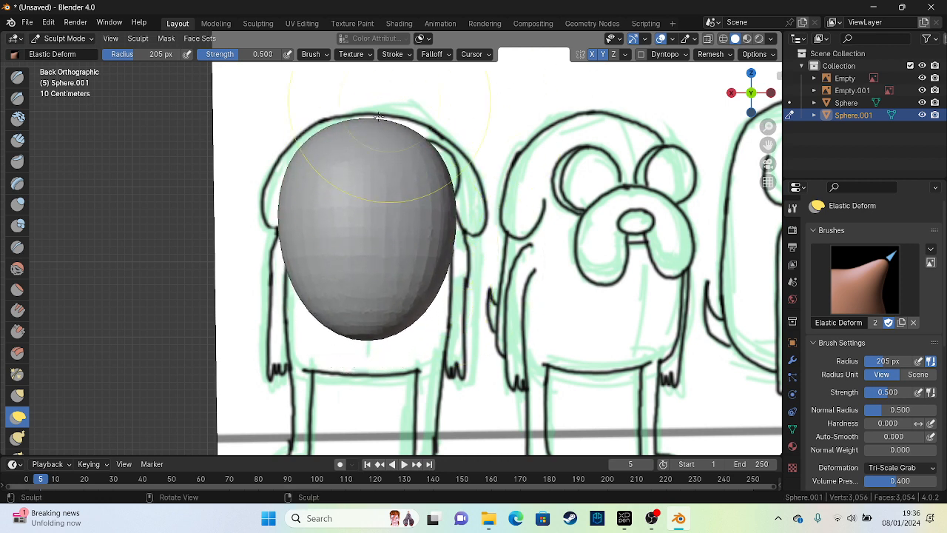
{"action": "left_click_drag", "start_coordinate": [377, 163], "coordinate": [414, 123]}
{"action": "left_click_drag", "start_coordinate": [311, 174], "coordinate": [353, 146]}
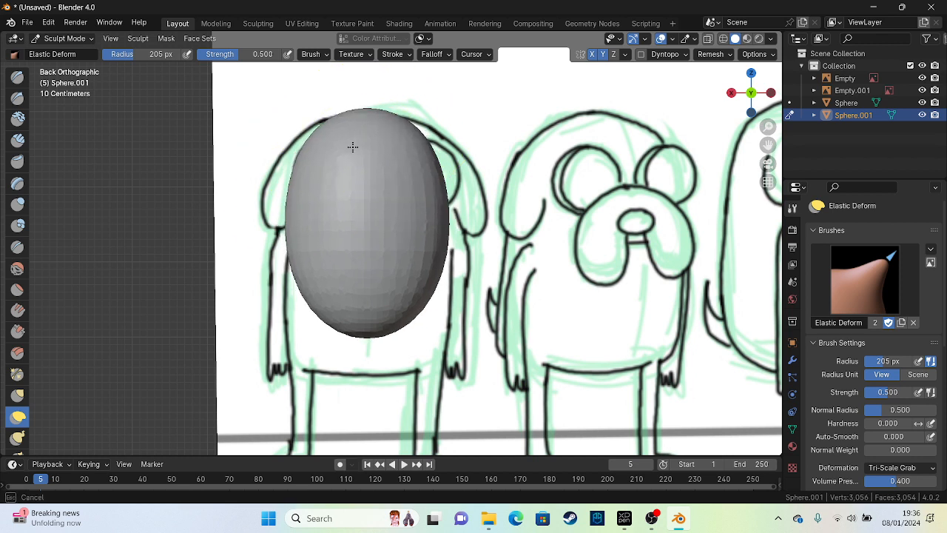
Step: Widen the body's sides, reduce the brush radius to 152 px, and pull the underside down to the body's base line
{"action": "mouse_move", "coordinate": [421, 283]}
{"action": "left_mouse_down"}
{"action": "mouse_move", "coordinate": [433, 310]}
{"action": "mouse_move", "coordinate": [482, 343]}
{"action": "left_mouse_up"}
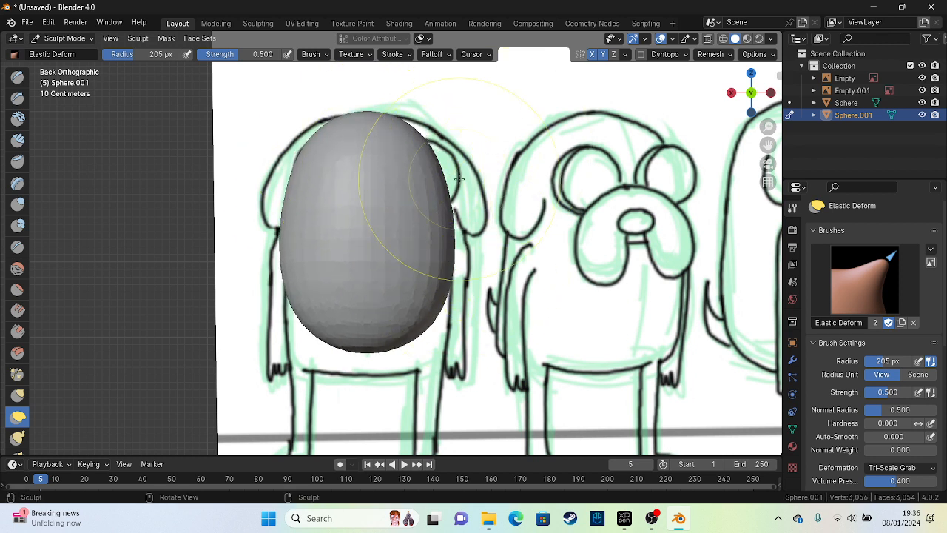
{"action": "mouse_move", "coordinate": [443, 189]}
{"action": "left_mouse_down"}
{"action": "mouse_move", "coordinate": [483, 172]}
{"action": "mouse_move", "coordinate": [496, 183]}
{"action": "mouse_move", "coordinate": [440, 159]}
{"action": "left_mouse_up"}
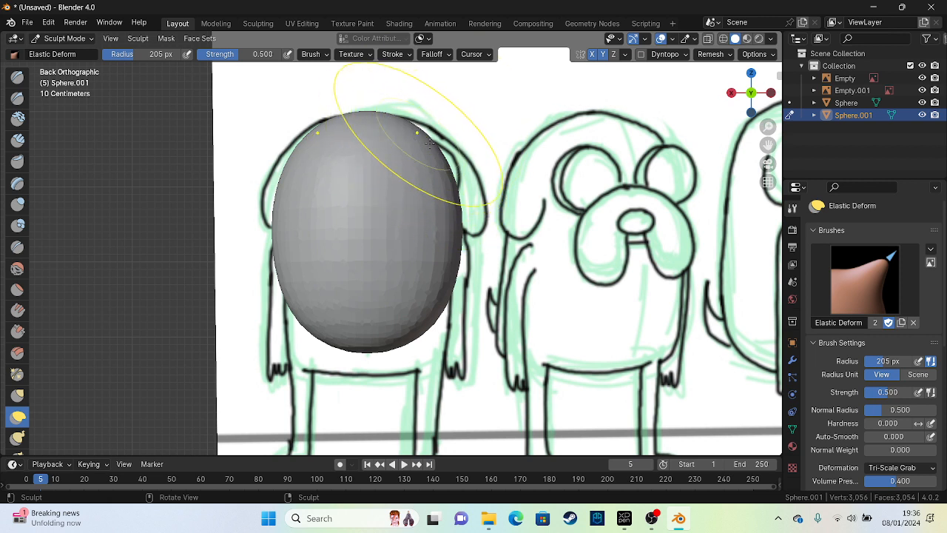
{"action": "mouse_move", "coordinate": [426, 146]}
{"action": "left_mouse_down"}
{"action": "mouse_move", "coordinate": [449, 140]}
{"action": "mouse_move", "coordinate": [442, 145]}
{"action": "left_mouse_up"}
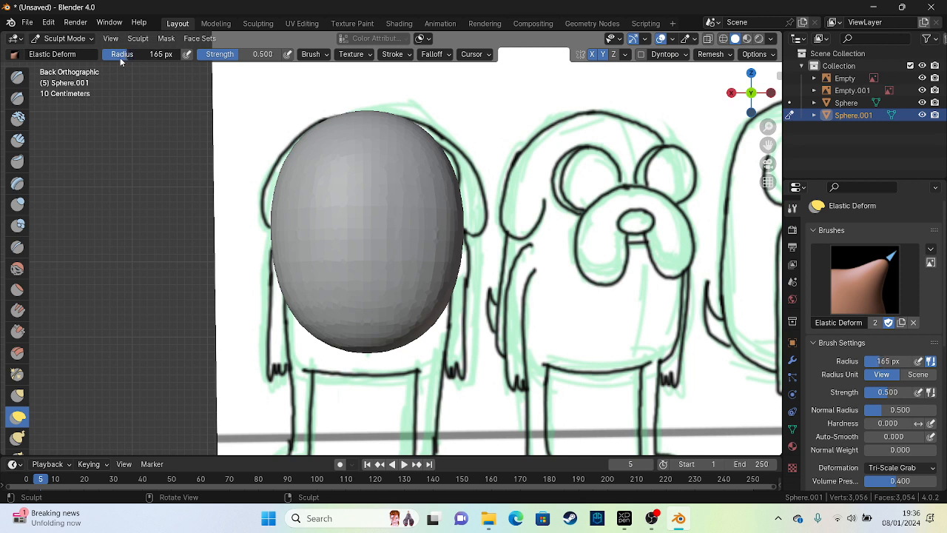
{"action": "left_click_drag", "start_coordinate": [120, 61], "coordinate": [116, 62]}
{"action": "left_click_drag", "start_coordinate": [427, 328], "coordinate": [443, 426]}
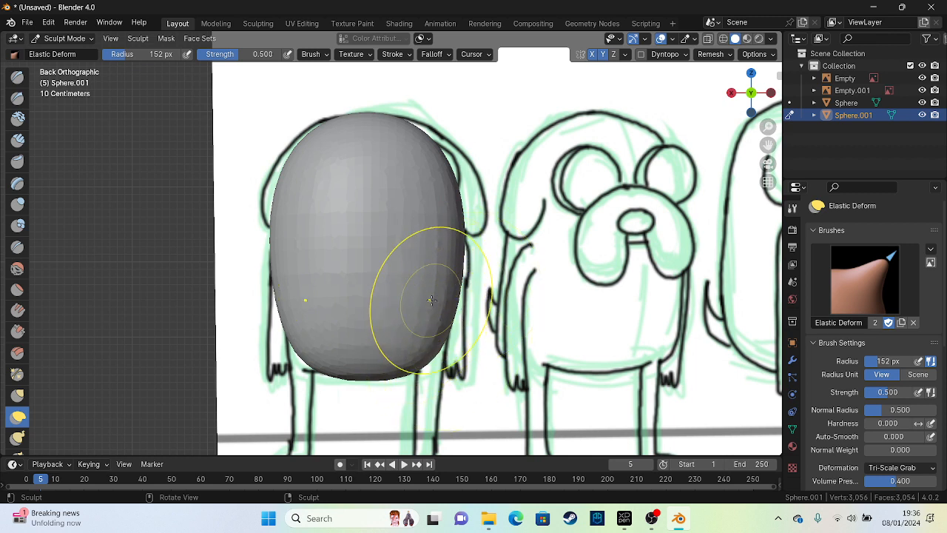
Step: Set the brush radius to 164 px and adjust the body's upper and middle sides against the front-facing figure
{"action": "left_click_drag", "start_coordinate": [135, 56], "coordinate": [154, 56]}
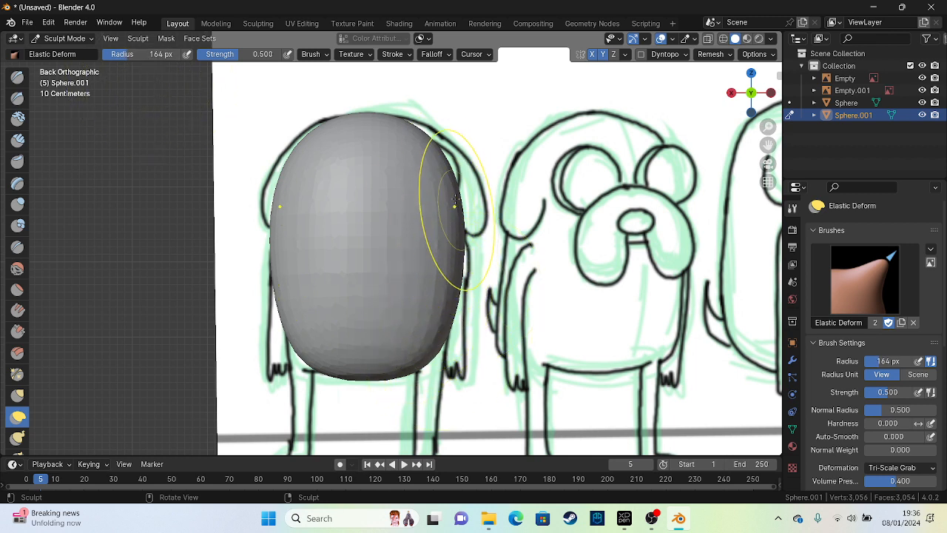
{"action": "mouse_move", "coordinate": [454, 206]}
{"action": "left_mouse_down"}
{"action": "mouse_move", "coordinate": [483, 184]}
{"action": "mouse_move", "coordinate": [454, 184]}
{"action": "left_mouse_up"}
{"action": "mouse_move", "coordinate": [460, 248]}
{"action": "left_mouse_down"}
{"action": "mouse_move", "coordinate": [411, 258]}
{"action": "mouse_move", "coordinate": [465, 256]}
{"action": "left_mouse_up"}
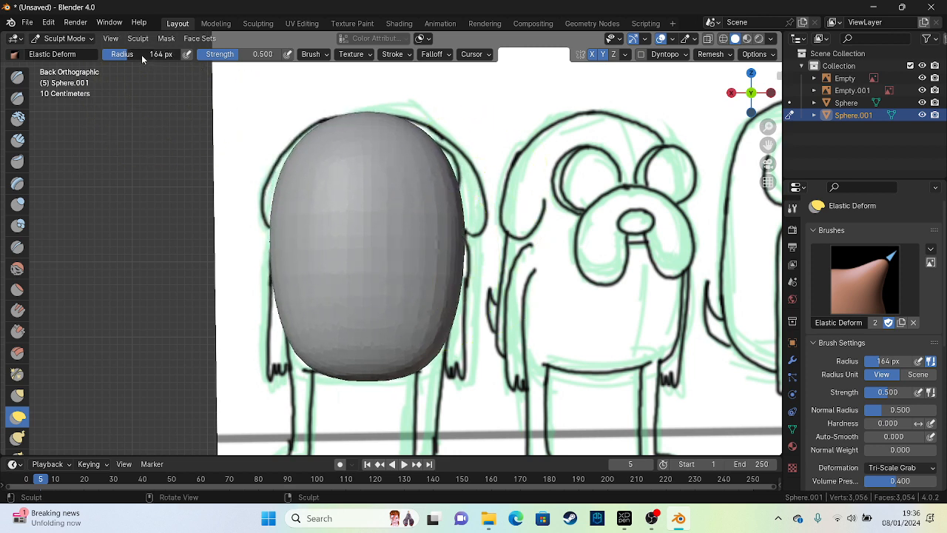
Step: Reduce the brush radius to 133 px, straighten the body's sides, and flatten the underside at the figure's base line
{"action": "mouse_move", "coordinate": [434, 296]}
{"action": "left_mouse_down"}
{"action": "mouse_move", "coordinate": [450, 285]}
{"action": "mouse_move", "coordinate": [440, 307]}
{"action": "left_mouse_up"}
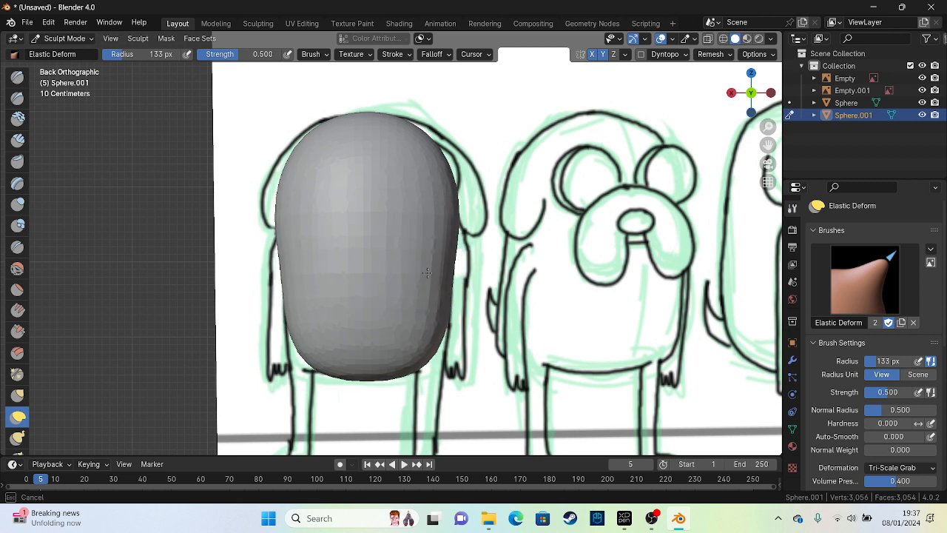
{"action": "left_click_drag", "start_coordinate": [425, 342], "coordinate": [442, 347]}
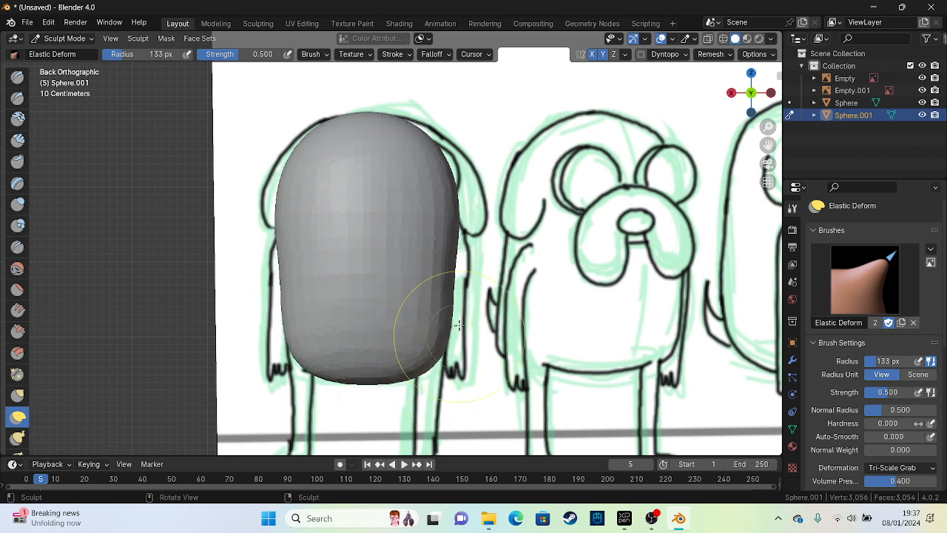
{"action": "mouse_move", "coordinate": [460, 237]}
{"action": "left_mouse_down"}
{"action": "mouse_move", "coordinate": [446, 231]}
{"action": "mouse_move", "coordinate": [455, 220]}
{"action": "left_mouse_up"}
{"action": "mouse_move", "coordinate": [456, 180]}
{"action": "left_mouse_down"}
{"action": "mouse_move", "coordinate": [450, 149]}
{"action": "mouse_move", "coordinate": [440, 158]}
{"action": "left_mouse_up"}
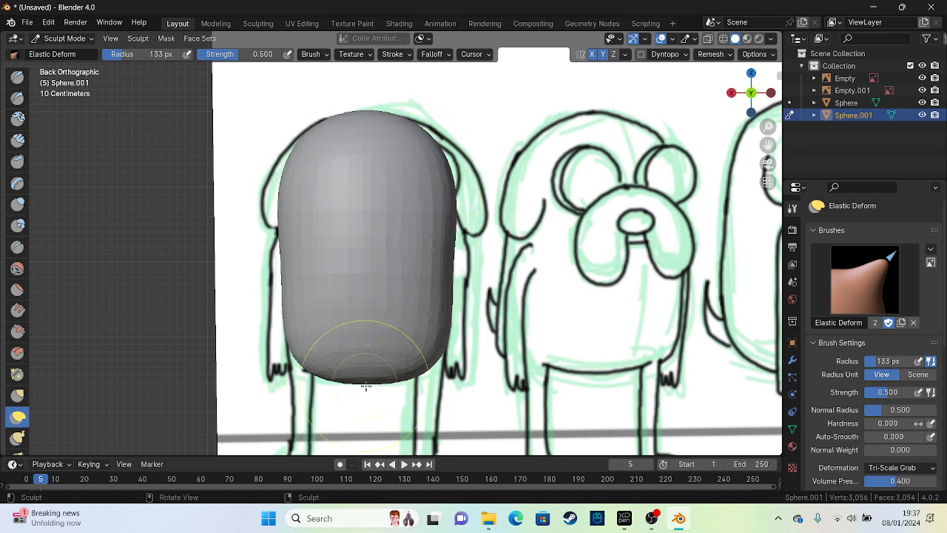
{"action": "mouse_move", "coordinate": [366, 381]}
{"action": "left_mouse_down"}
{"action": "mouse_move", "coordinate": [364, 346]}
{"action": "mouse_move", "coordinate": [359, 356]}
{"action": "mouse_move", "coordinate": [303, 350]}
{"action": "mouse_move", "coordinate": [289, 307]}
{"action": "left_mouse_up"}
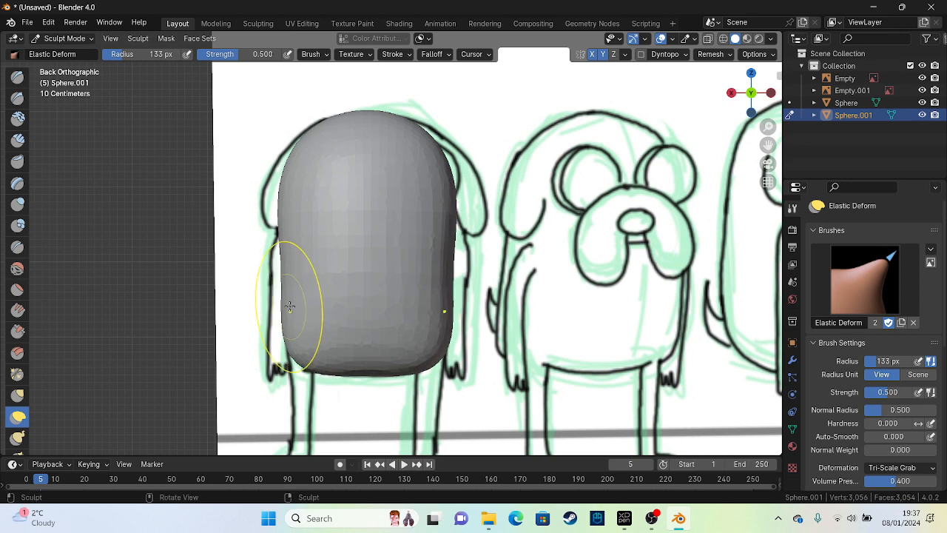
Step: Remesh the body with a 0.08 m voxel size and smooth its faceted surface
{"action": "scroll", "coordinate": [289, 307], "scroll_direction": "down", "scroll_amount": 1}
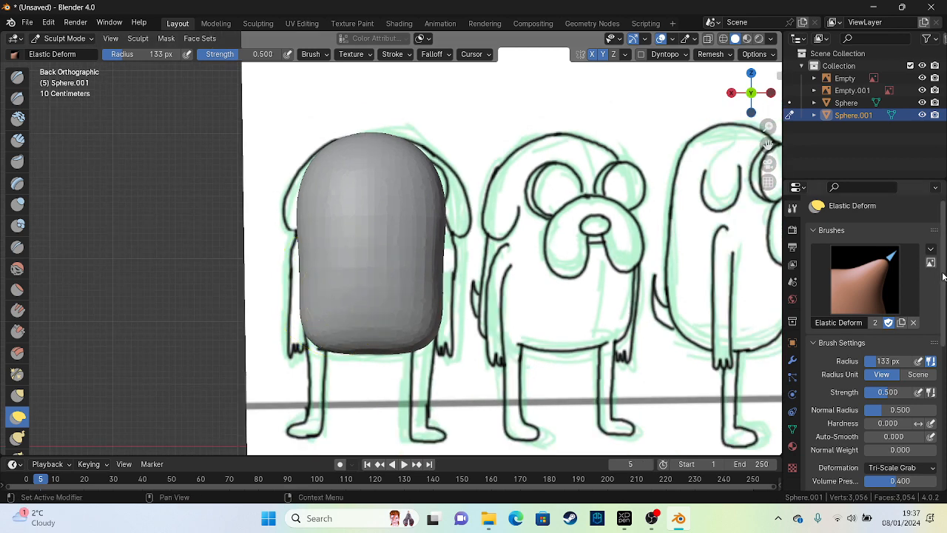
{"action": "scroll", "coordinate": [942, 305], "scroll_direction": "down", "scroll_amount": 2}
{"action": "scroll", "coordinate": [942, 305], "scroll_direction": "down", "scroll_amount": 6}
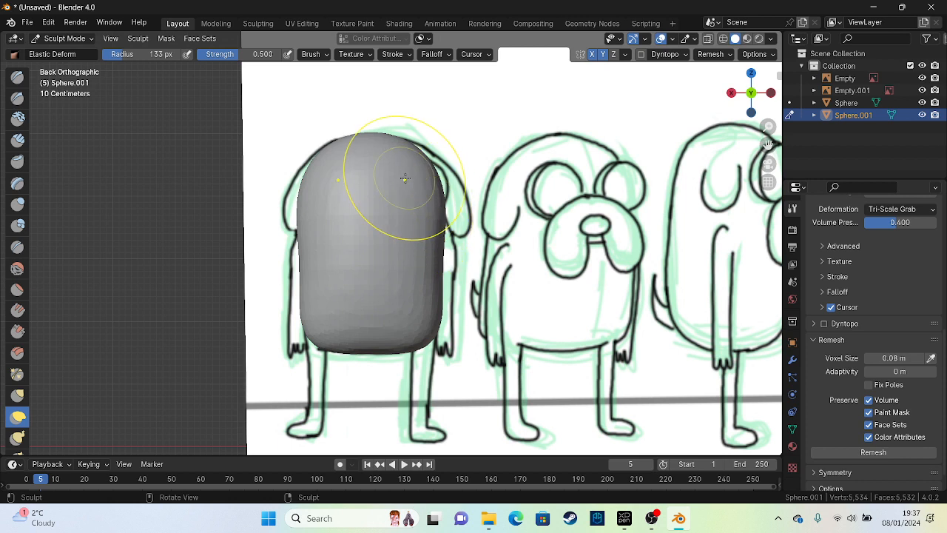
{"action": "left_click_drag", "start_coordinate": [406, 168], "coordinate": [371, 149]}
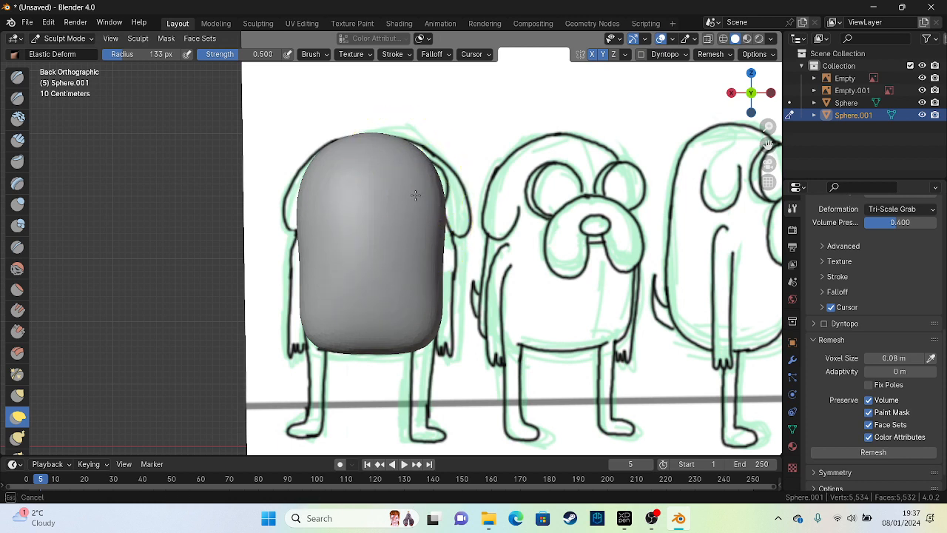
{"action": "left_click_drag", "start_coordinate": [423, 298], "coordinate": [407, 306]}
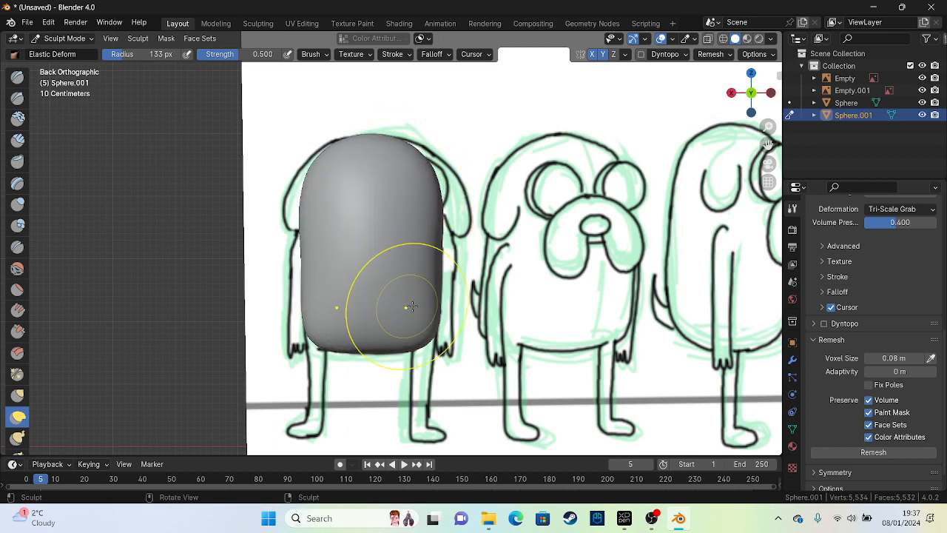
Step: In the right side view, pull the body's lower front and lower back outward toward the side-profile outline
{"action": "mouse_move", "coordinate": [412, 306]}
{"action": "middle_mouse_down"}
{"action": "mouse_move", "coordinate": [608, 338]}
{"action": "mouse_move", "coordinate": [618, 293]}
{"action": "middle_mouse_up"}
{"action": "mouse_move", "coordinate": [296, 242]}
{"action": "left_mouse_down"}
{"action": "mouse_move", "coordinate": [279, 263]}
{"action": "mouse_move", "coordinate": [296, 338]}
{"action": "left_mouse_up"}
{"action": "mouse_move", "coordinate": [370, 349]}
{"action": "middle_mouse_down"}
{"action": "mouse_move", "coordinate": [308, 286]}
{"action": "mouse_move", "coordinate": [328, 291]}
{"action": "mouse_move", "coordinate": [354, 337]}
{"action": "mouse_move", "coordinate": [311, 333]}
{"action": "middle_mouse_up"}
{"action": "middle_click_drag", "start_coordinate": [311, 333], "coordinate": [403, 264], "text": "alt"}
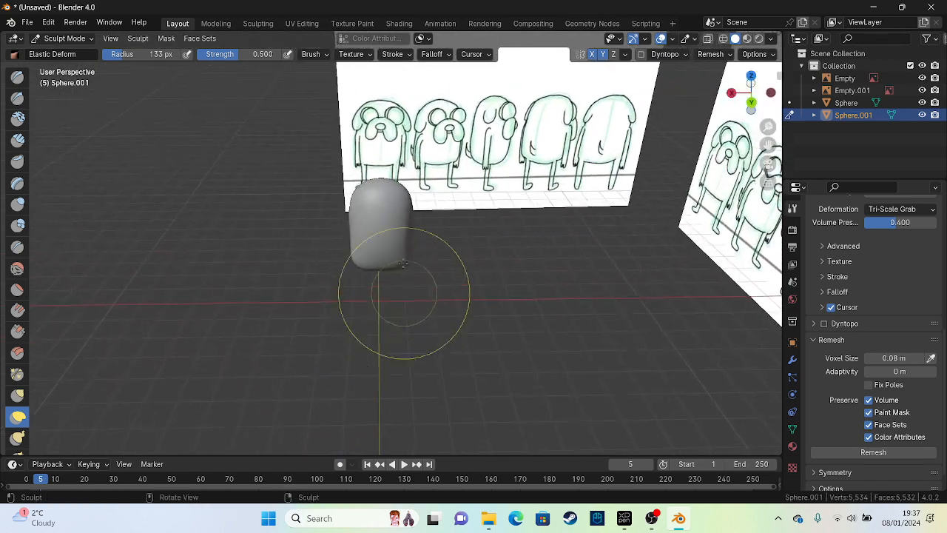
{"action": "key", "text": "KP_3"}
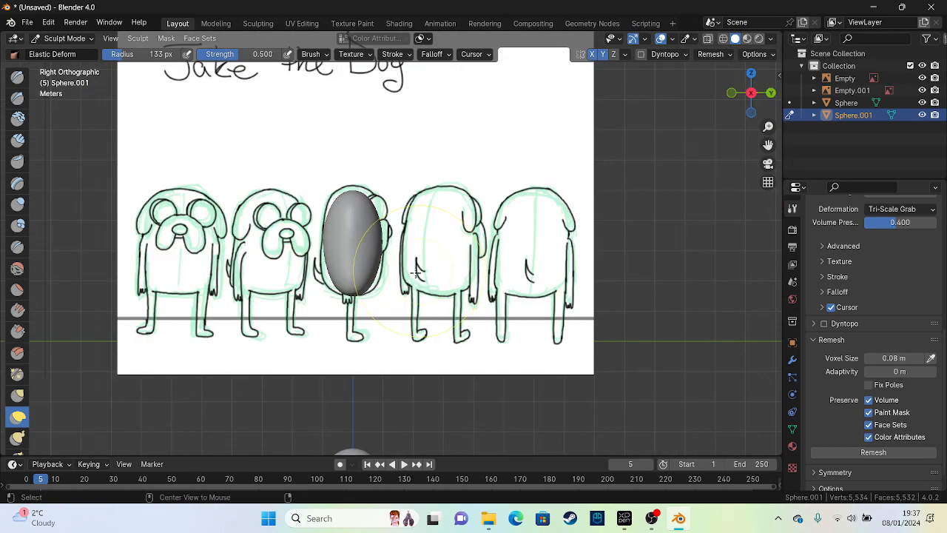
{"action": "scroll", "coordinate": [305, 272], "scroll_direction": "up", "scroll_amount": 6}
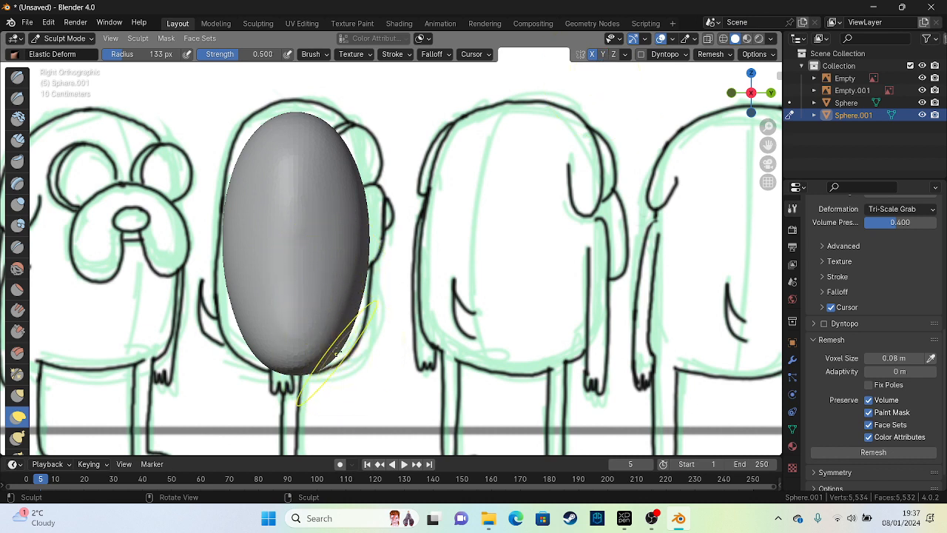
{"action": "left_click_drag", "start_coordinate": [340, 353], "coordinate": [368, 355]}
{"action": "mouse_move", "coordinate": [262, 352]}
{"action": "left_mouse_down"}
{"action": "mouse_move", "coordinate": [190, 345]}
{"action": "mouse_move", "coordinate": [180, 308]}
{"action": "left_mouse_up"}
{"action": "left_click_drag", "start_coordinate": [347, 344], "coordinate": [370, 351]}
Step: Fit the body's back and upper front to the side figure's outline, and remesh it at 0.08 m voxel size
{"action": "mouse_move", "coordinate": [263, 132]}
{"action": "left_mouse_down"}
{"action": "mouse_move", "coordinate": [232, 110]}
{"action": "mouse_move", "coordinate": [318, 133]}
{"action": "mouse_move", "coordinate": [361, 108]}
{"action": "mouse_move", "coordinate": [248, 123]}
{"action": "left_mouse_up"}
{"action": "left_click_drag", "start_coordinate": [234, 319], "coordinate": [212, 318]}
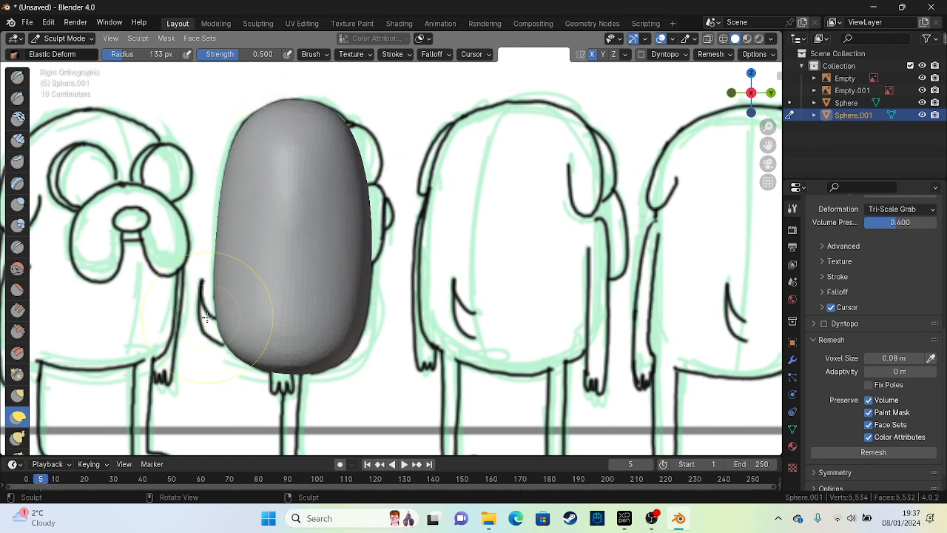
{"action": "left_click_drag", "start_coordinate": [348, 130], "coordinate": [367, 125]}
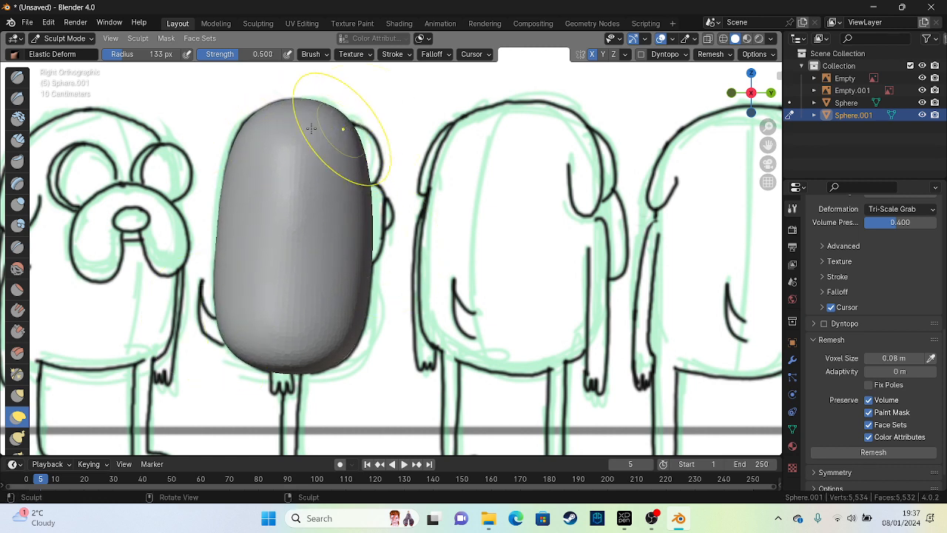
{"action": "left_click_drag", "start_coordinate": [248, 127], "coordinate": [241, 125]}
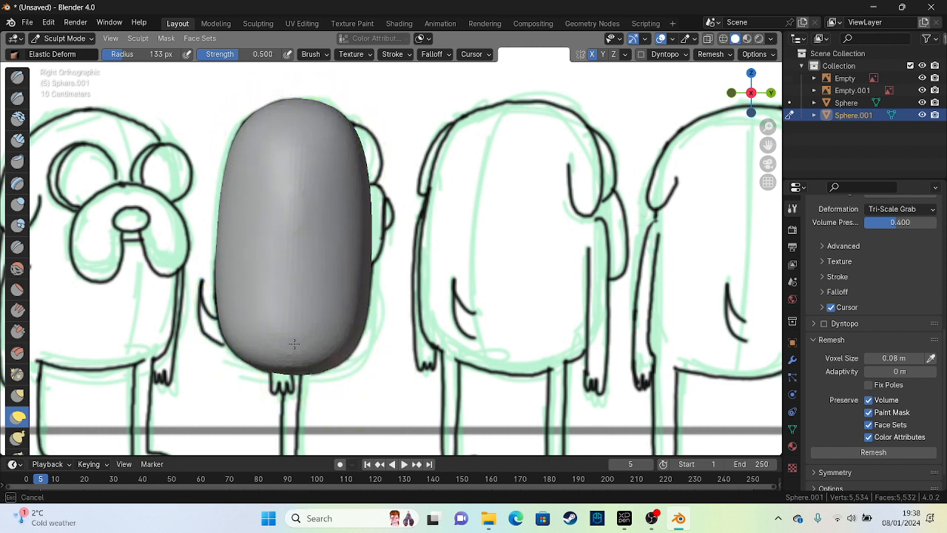
{"action": "left_click", "coordinate": [873, 452]}
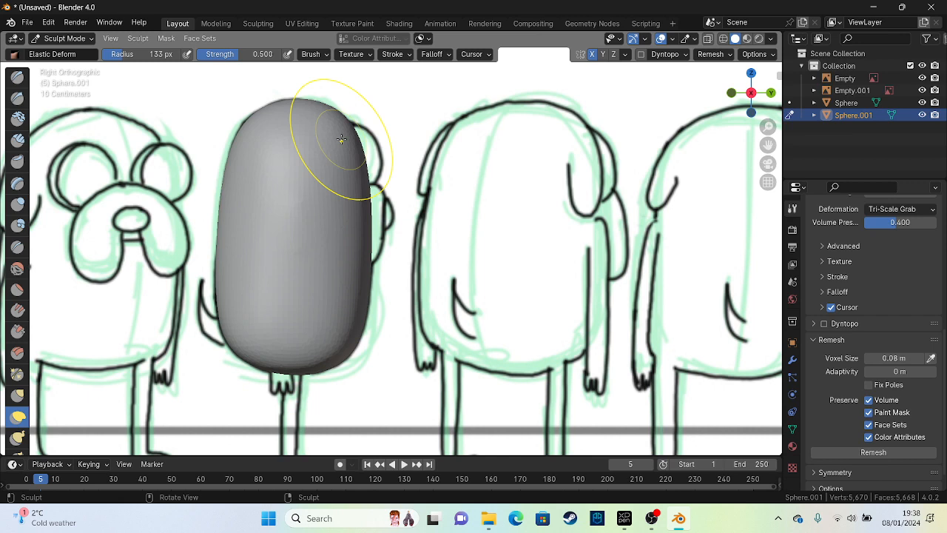
Step: In the back view, widen the body's sides and lower the top of the head slightly
{"action": "middle_click_drag", "start_coordinate": [348, 154], "coordinate": [298, 169], "text": "alt"}
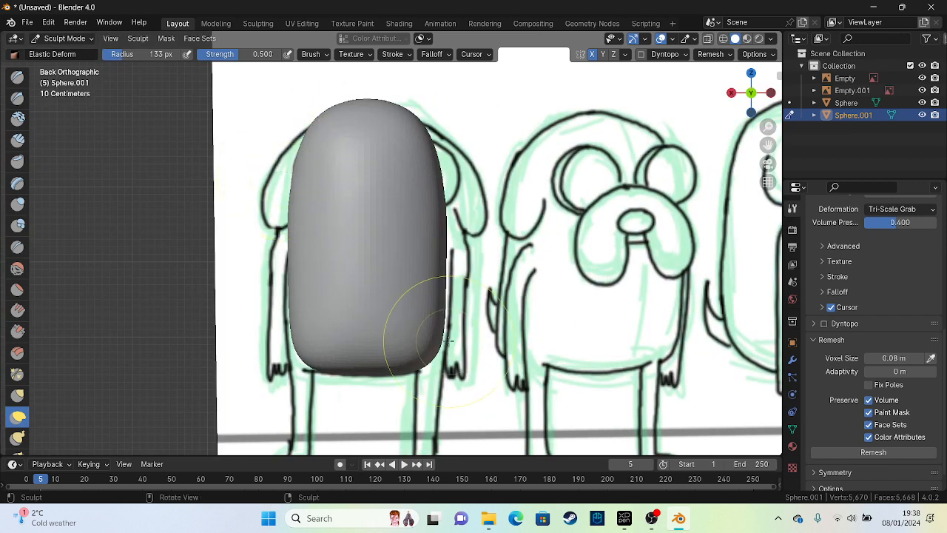
{"action": "mouse_move", "coordinate": [449, 340]}
{"action": "left_mouse_down"}
{"action": "mouse_move", "coordinate": [456, 267]}
{"action": "mouse_move", "coordinate": [437, 130]}
{"action": "left_mouse_up"}
{"action": "left_click_drag", "start_coordinate": [376, 111], "coordinate": [377, 119]}
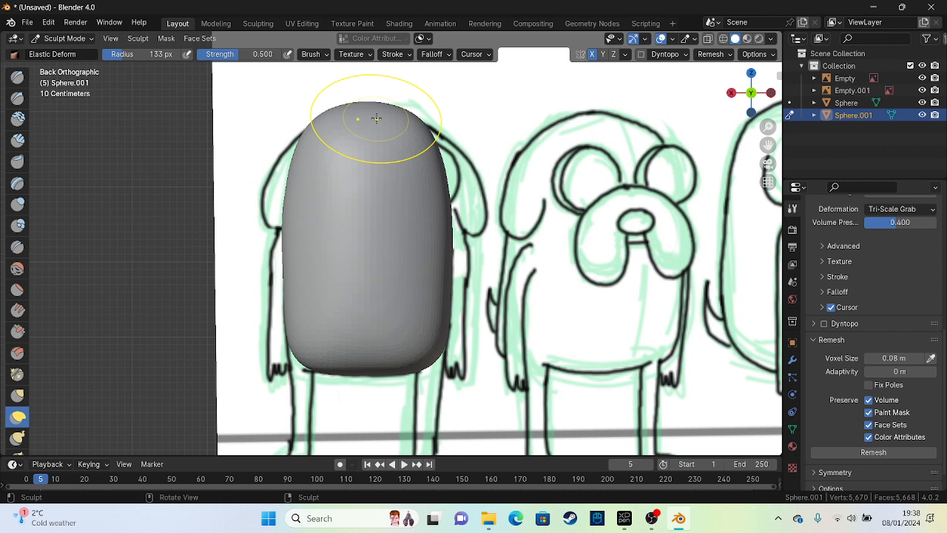
Step: Turn on X-Ray display and, in the right side view, pull the body's upper back toward the side figure's outline
{"action": "left_click", "coordinate": [708, 42]}
{"action": "left_click", "coordinate": [707, 45]}
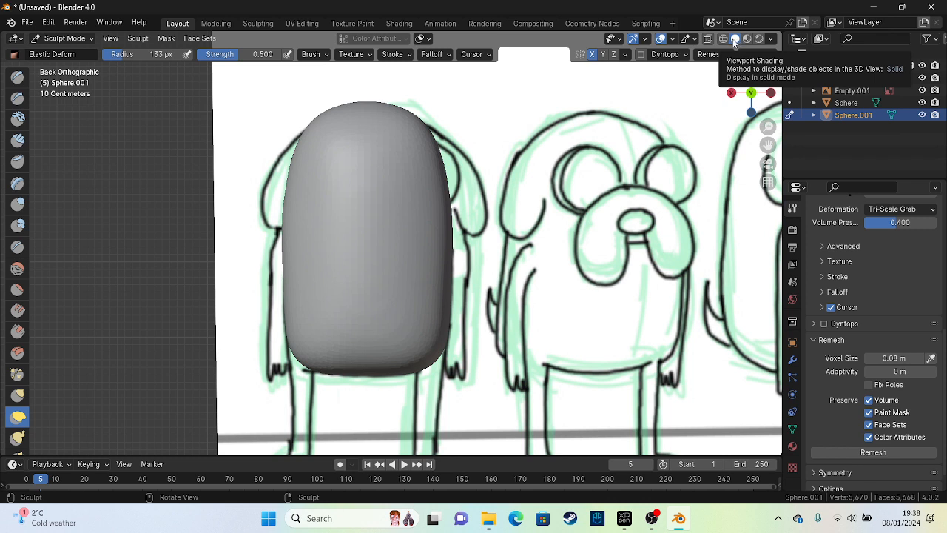
{"action": "left_click", "coordinate": [707, 42]}
{"action": "left_click", "coordinate": [707, 42]}
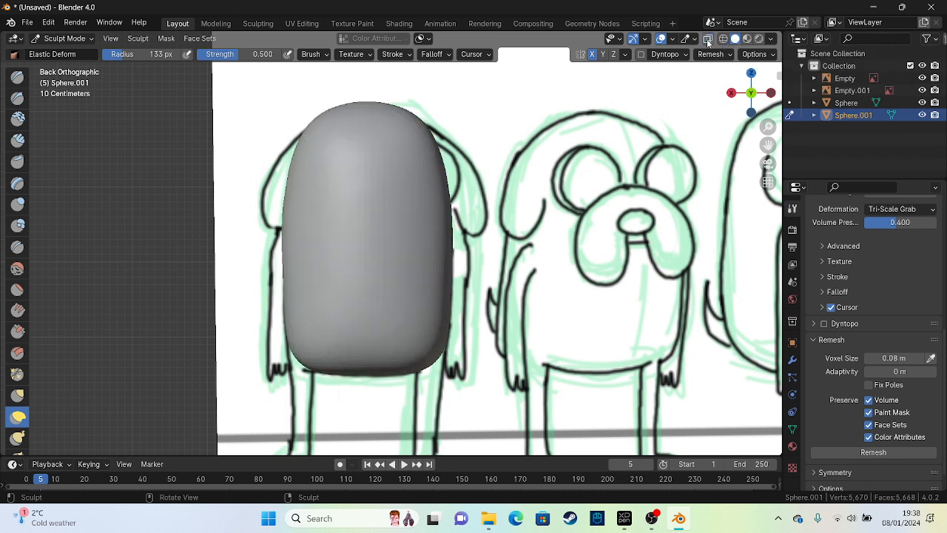
{"action": "left_click", "coordinate": [707, 42]}
{"action": "left_click", "coordinate": [707, 42]}
{"action": "left_click", "coordinate": [708, 43]}
{"action": "left_click", "coordinate": [708, 43]}
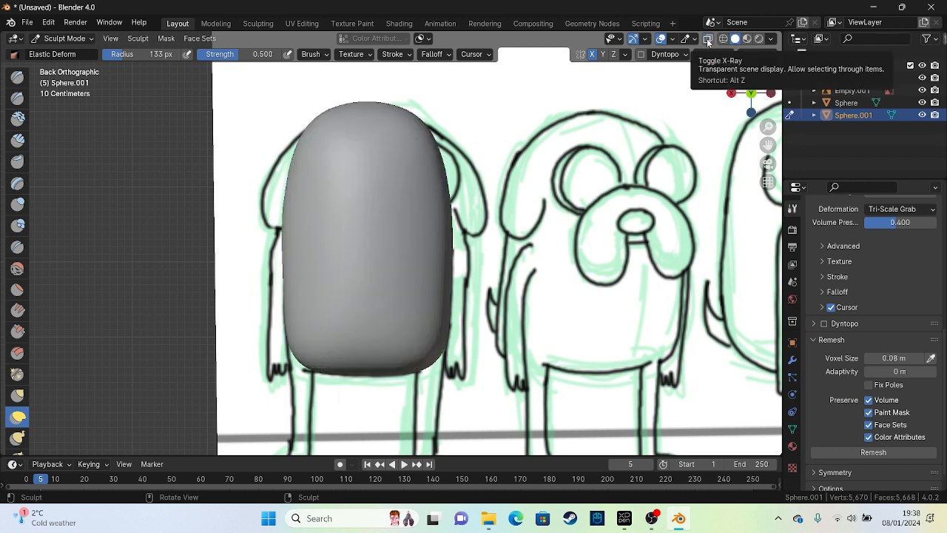
{"action": "left_click", "coordinate": [708, 43]}
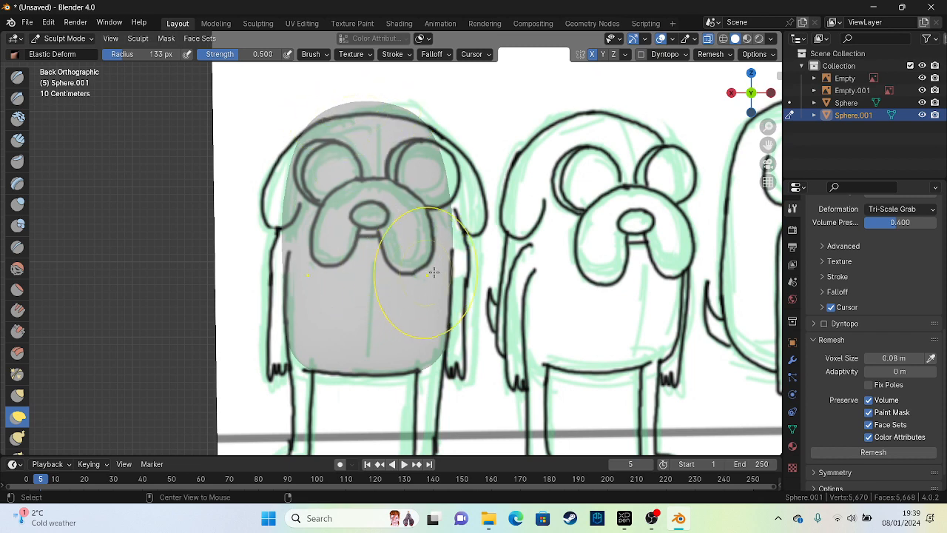
{"action": "middle_click_drag", "start_coordinate": [434, 271], "coordinate": [427, 307], "text": "alt"}
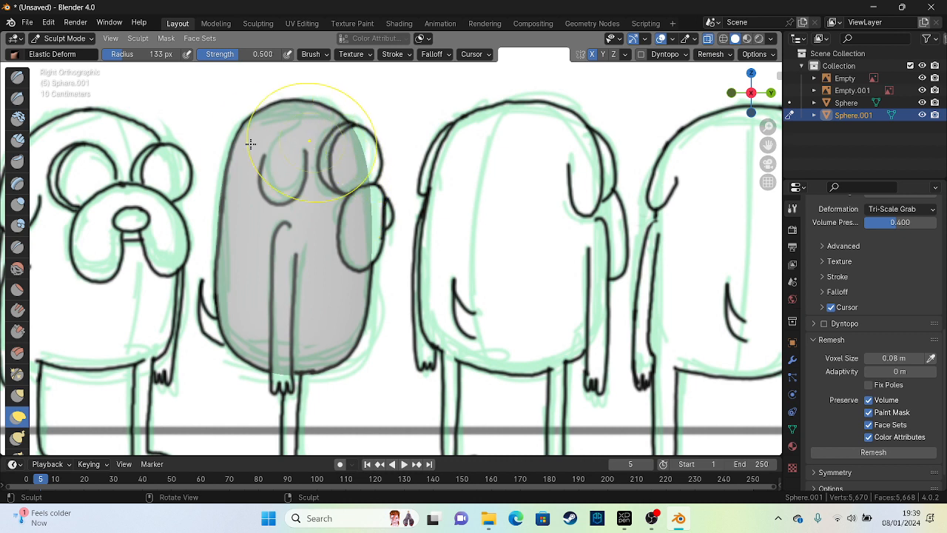
{"action": "left_click_drag", "start_coordinate": [233, 146], "coordinate": [224, 146]}
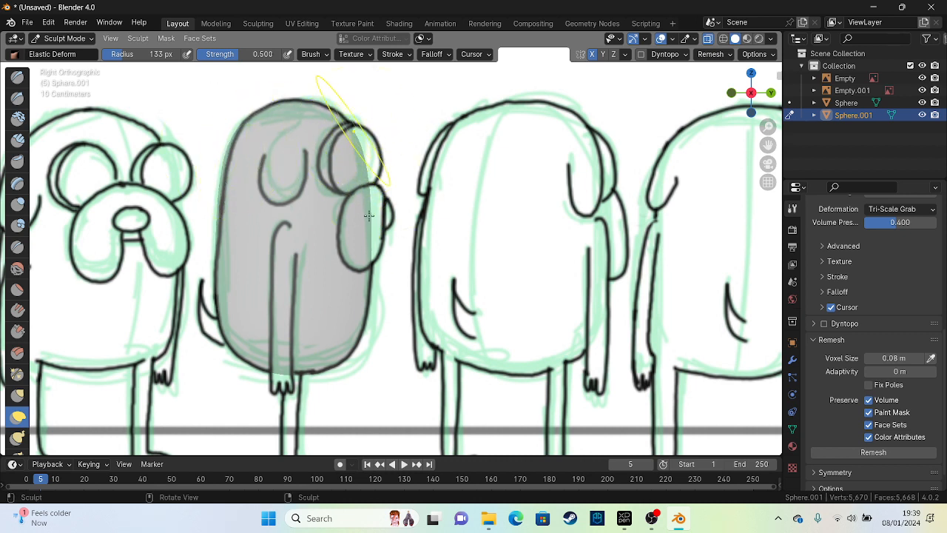
Step: Raise the X-Ray opacity to 0.744 in the viewport shading options, and turn X-Ray display off
{"action": "left_click", "coordinate": [706, 40]}
{"action": "left_click", "coordinate": [707, 39]}
{"action": "left_click", "coordinate": [771, 40]}
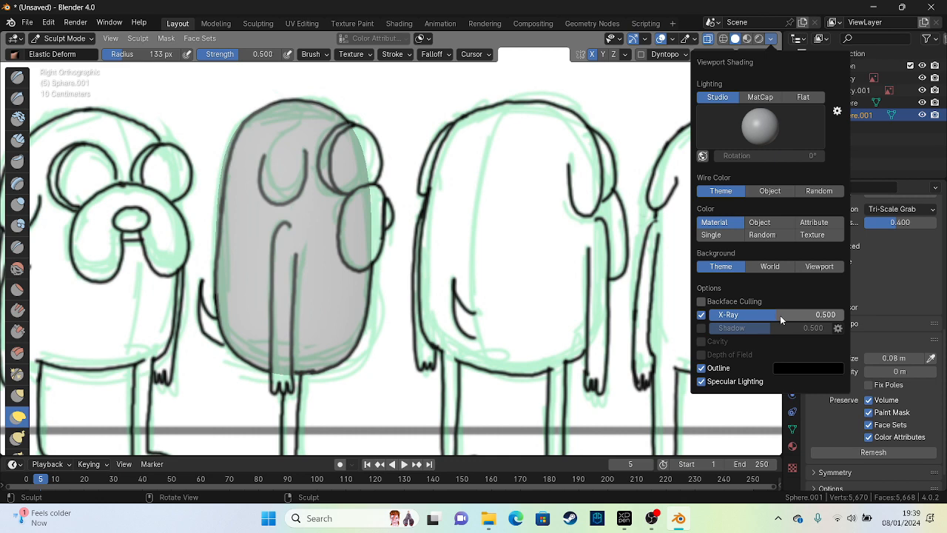
{"action": "left_click", "coordinate": [707, 40]}
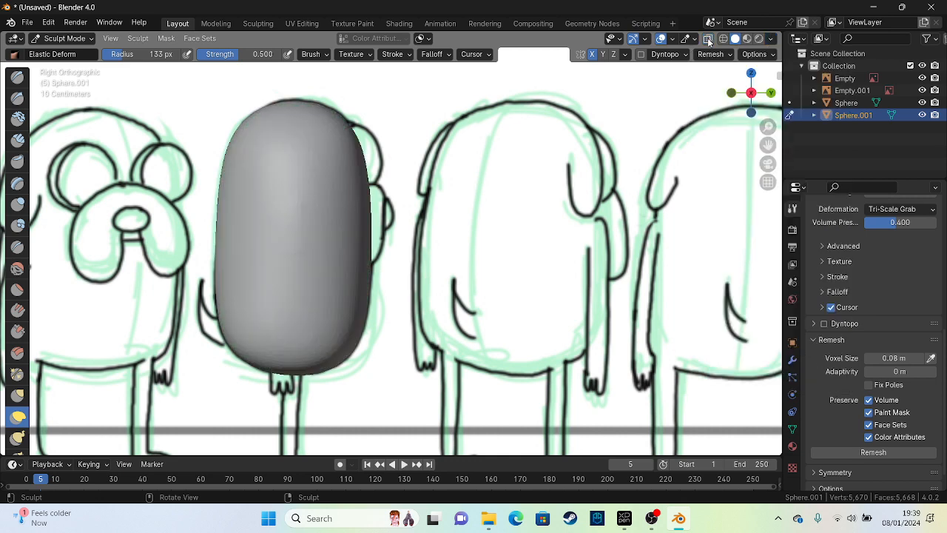
{"action": "left_click", "coordinate": [708, 40]}
{"action": "left_click", "coordinate": [771, 40]}
{"action": "left_click_drag", "start_coordinate": [767, 317], "coordinate": [809, 328]}
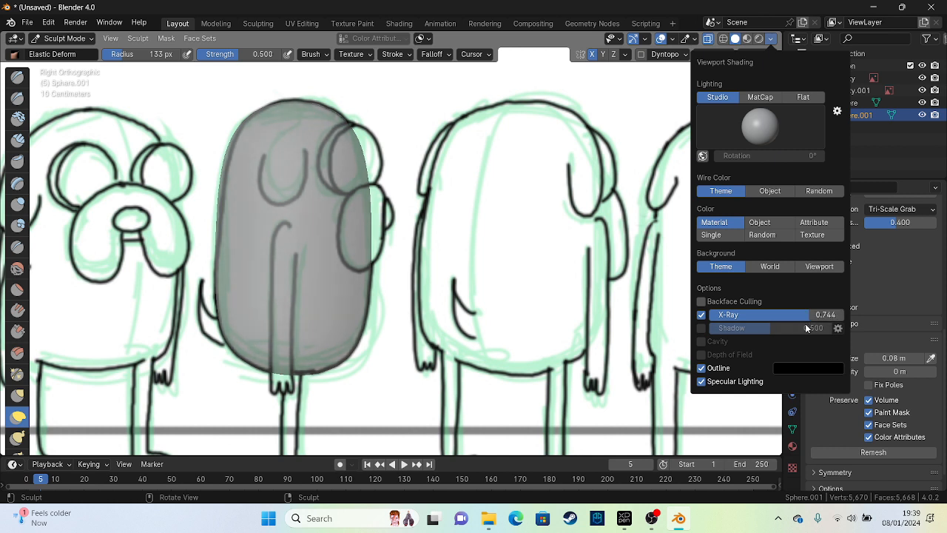
{"action": "left_click", "coordinate": [708, 40]}
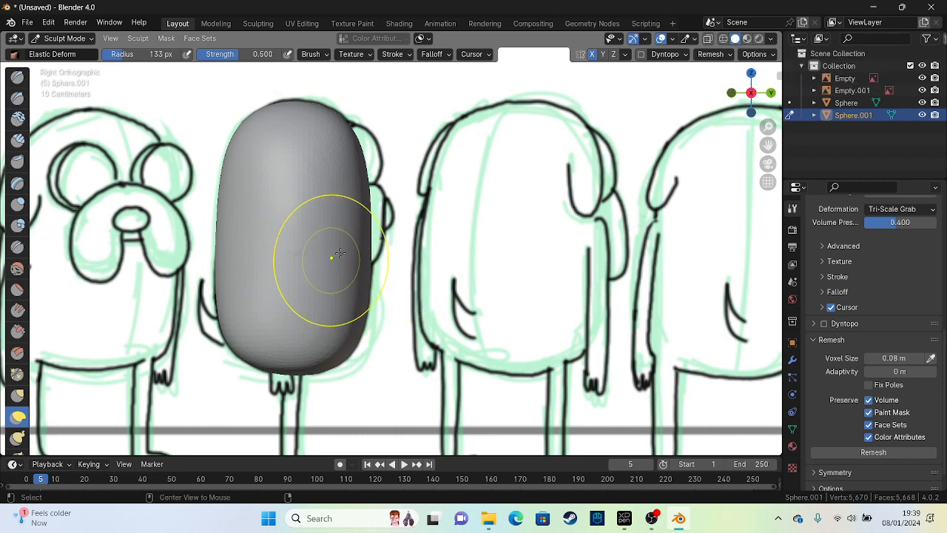
Step: Switch from Sculpt Mode to Object Mode and deselect the body
{"action": "mouse_move", "coordinate": [328, 255]}
{"action": "middle_mouse_down"}
{"action": "mouse_move", "coordinate": [236, 257]}
{"action": "mouse_move", "coordinate": [376, 270]}
{"action": "mouse_move", "coordinate": [311, 288]}
{"action": "mouse_move", "coordinate": [359, 309]}
{"action": "mouse_move", "coordinate": [562, 304]}
{"action": "mouse_move", "coordinate": [260, 257]}
{"action": "mouse_move", "coordinate": [360, 275]}
{"action": "mouse_move", "coordinate": [338, 215]}
{"action": "mouse_move", "coordinate": [315, 202]}
{"action": "mouse_move", "coordinate": [278, 255]}
{"action": "middle_mouse_up"}
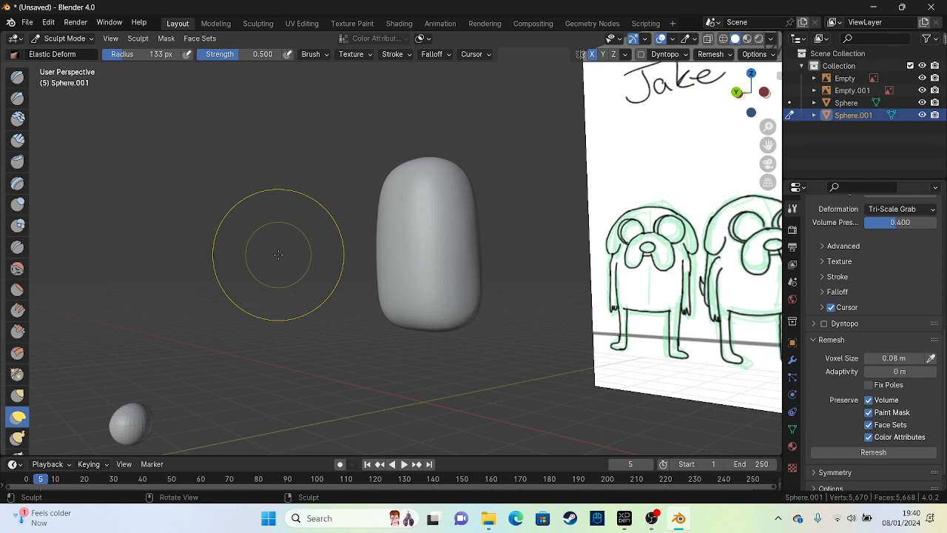
{"action": "left_click", "coordinate": [49, 37]}
{"action": "left_click", "coordinate": [50, 50]}
{"action": "left_click", "coordinate": [234, 248]}
{"action": "middle_click_drag", "start_coordinate": [234, 247], "coordinate": [355, 247]}
{"action": "middle_click_drag", "start_coordinate": [388, 363], "coordinate": [381, 340]}
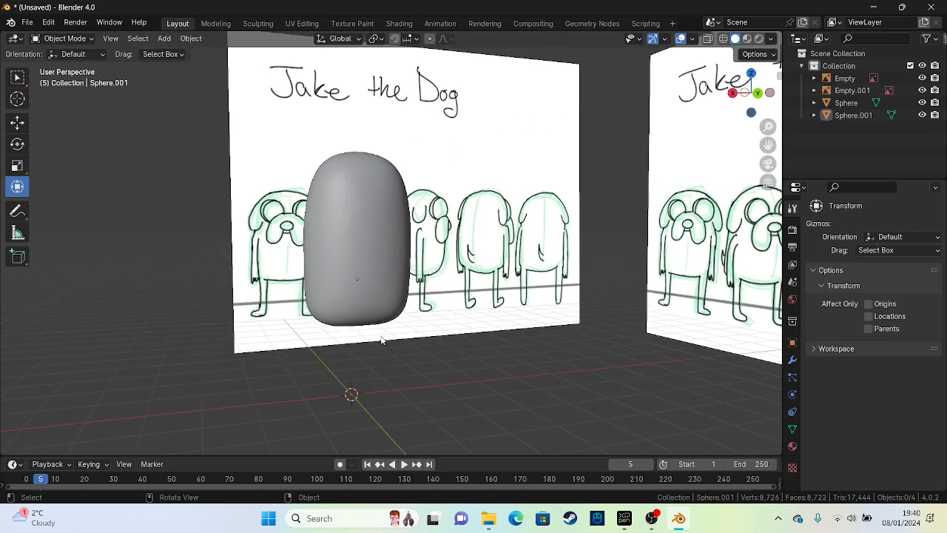
Step: Copy and paste the spare sphere, and in the back view move the copy beside the Jake reference image
{"action": "scroll", "coordinate": [338, 306], "scroll_direction": "down", "scroll_amount": 6}
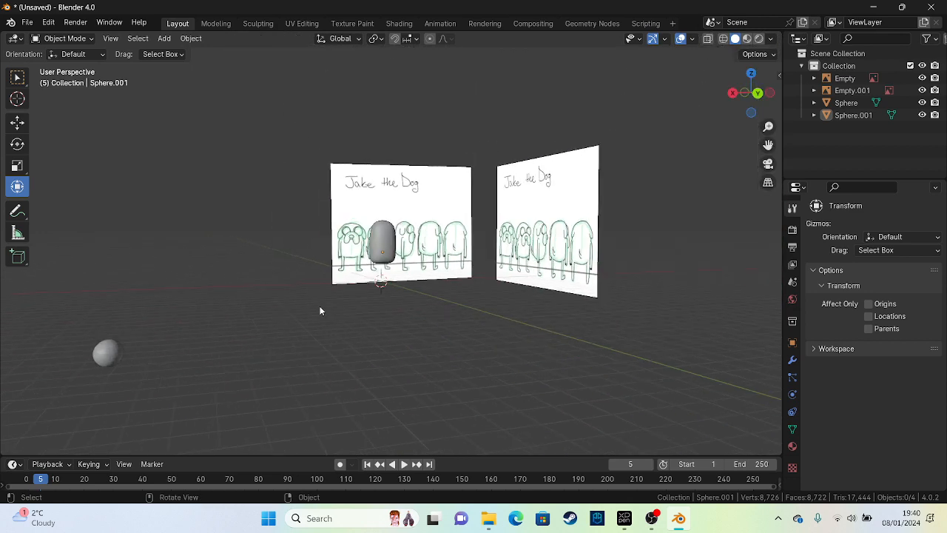
{"action": "middle_click_drag", "start_coordinate": [321, 310], "coordinate": [208, 309]}
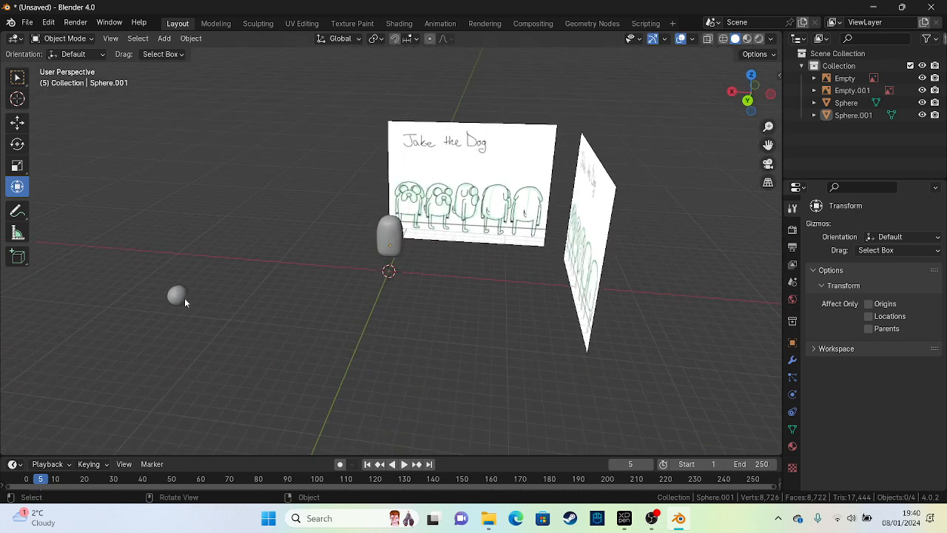
{"action": "left_click", "coordinate": [182, 298]}
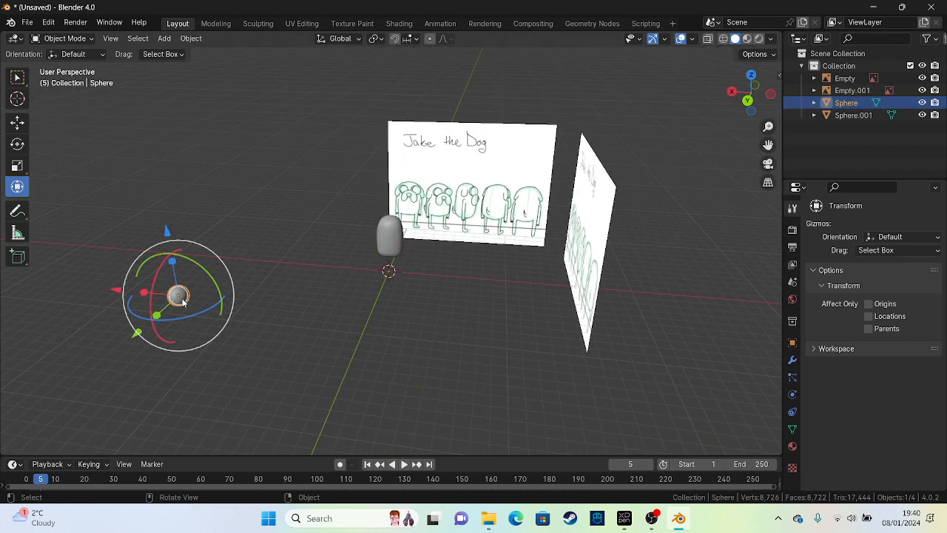
{"action": "middle_click_drag", "start_coordinate": [198, 275], "coordinate": [286, 289], "text": "alt"}
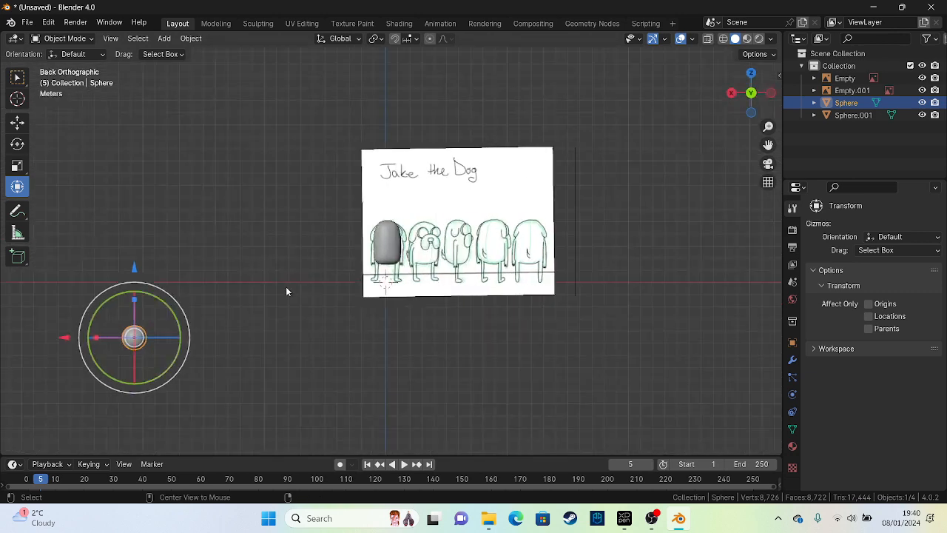
{"action": "key", "text": "ctrl+c"}
{"action": "key", "text": "ctrl+v"}
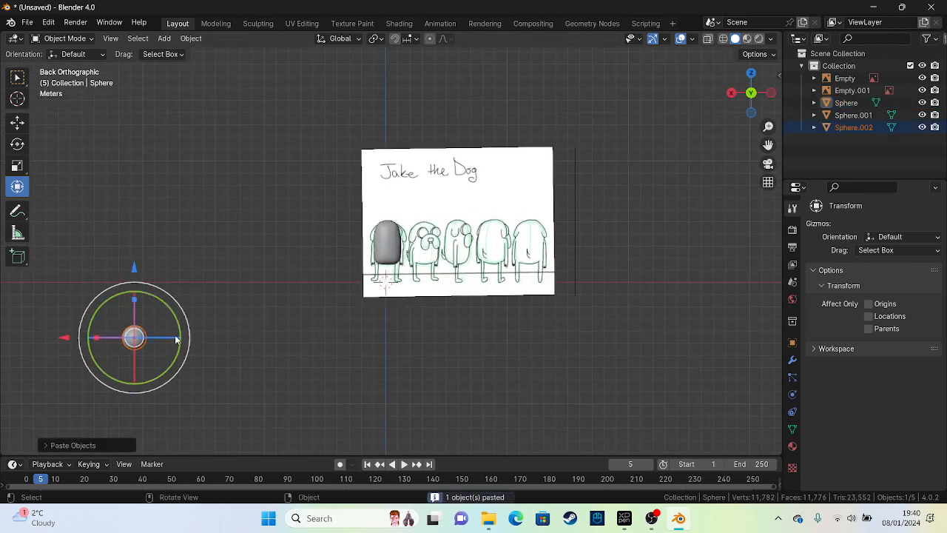
{"action": "key", "text": "g"}
{"action": "left_click", "coordinate": [284, 244]}
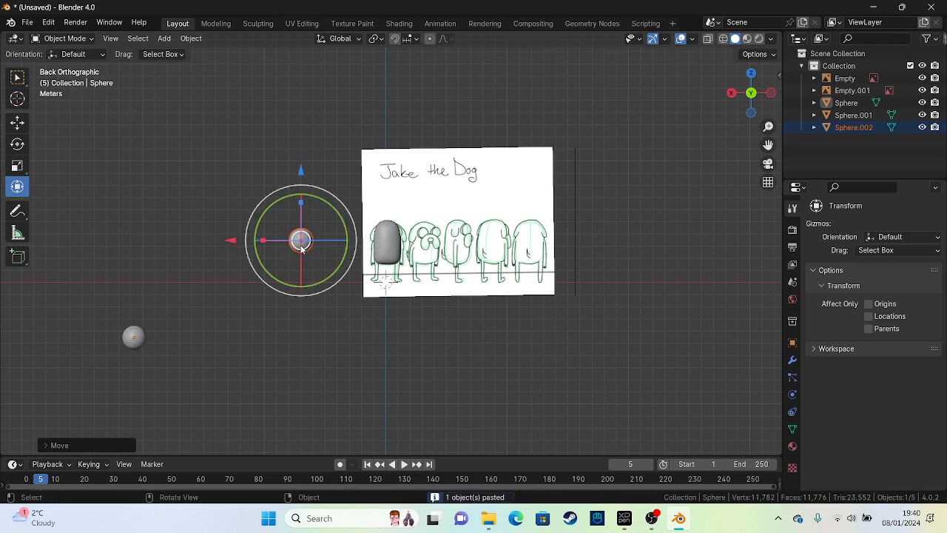
Step: Place the sphere copy at the body's upper side over the front figure's ear, and scale it down to about ear size
{"action": "scroll", "coordinate": [170, 208], "scroll_direction": "up", "scroll_amount": 3}
{"action": "scroll", "coordinate": [170, 214], "scroll_direction": "up", "scroll_amount": 2}
{"action": "left_click", "coordinate": [169, 235]}
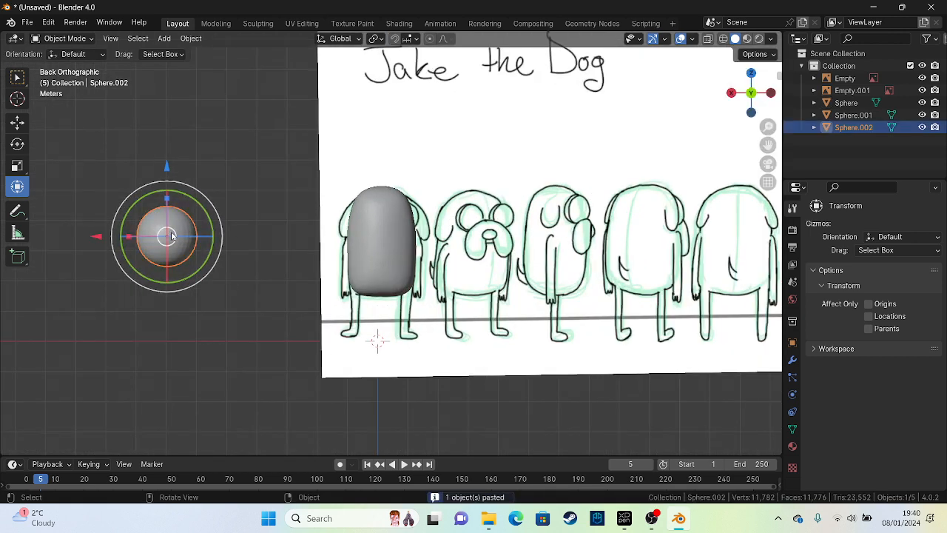
{"action": "mouse_move", "coordinate": [171, 236]}
{"action": "left_mouse_down"}
{"action": "mouse_move", "coordinate": [325, 177]}
{"action": "mouse_move", "coordinate": [408, 215]}
{"action": "left_mouse_up"}
{"action": "scroll", "coordinate": [367, 213], "scroll_direction": "up", "scroll_amount": 5}
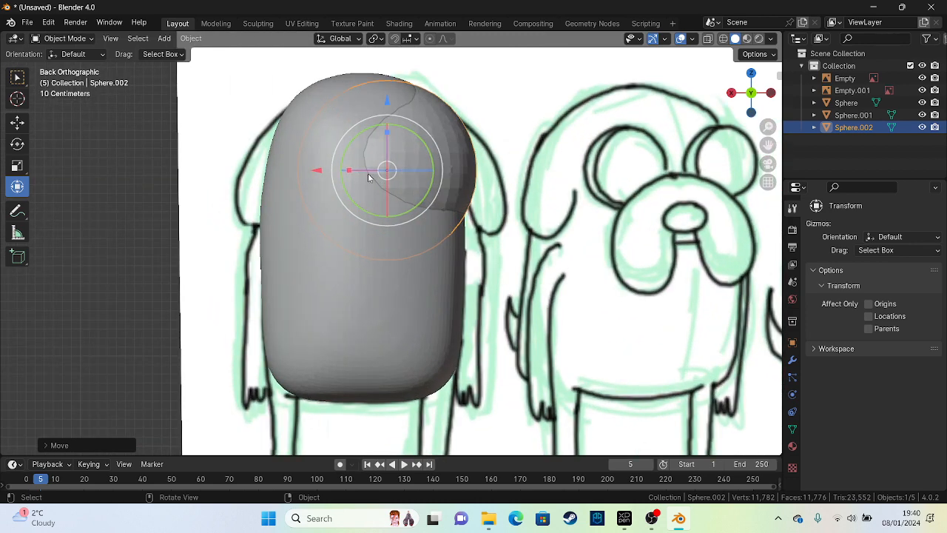
{"action": "left_click_drag", "start_coordinate": [368, 178], "coordinate": [259, 178]}
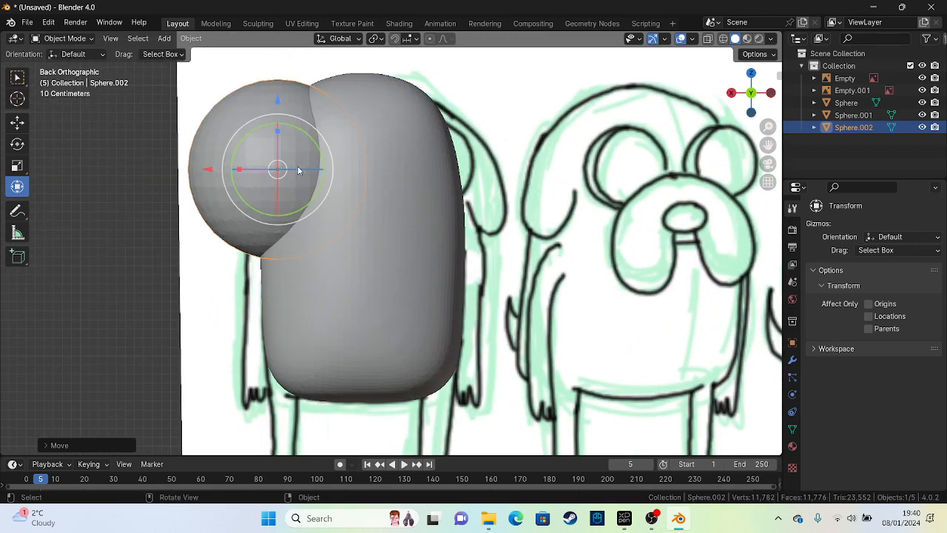
{"action": "key", "text": "s"}
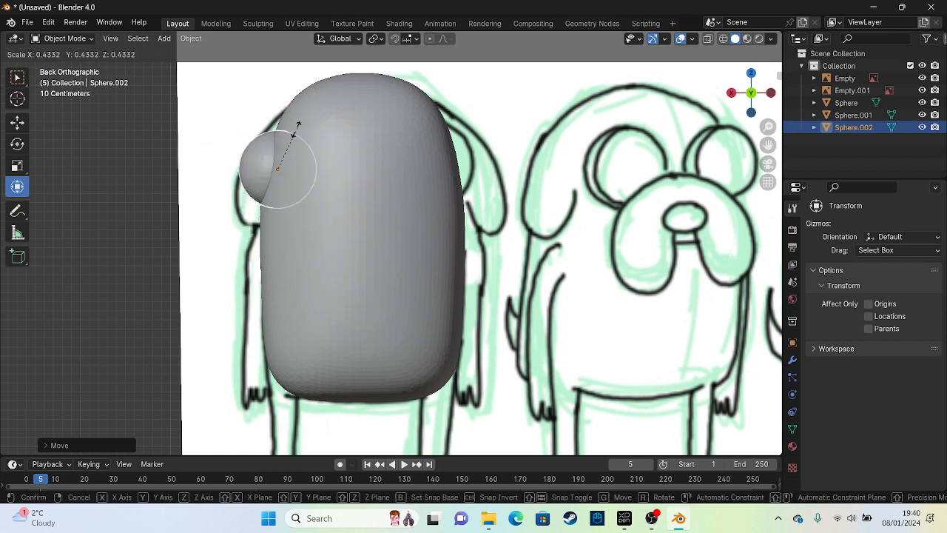
{"action": "left_click", "coordinate": [292, 136]}
{"action": "mouse_move", "coordinate": [284, 162]}
{"action": "left_mouse_down"}
{"action": "mouse_move", "coordinate": [283, 136]}
{"action": "mouse_move", "coordinate": [296, 143]}
{"action": "mouse_move", "coordinate": [262, 196]}
{"action": "mouse_move", "coordinate": [277, 169]}
{"action": "left_mouse_up"}
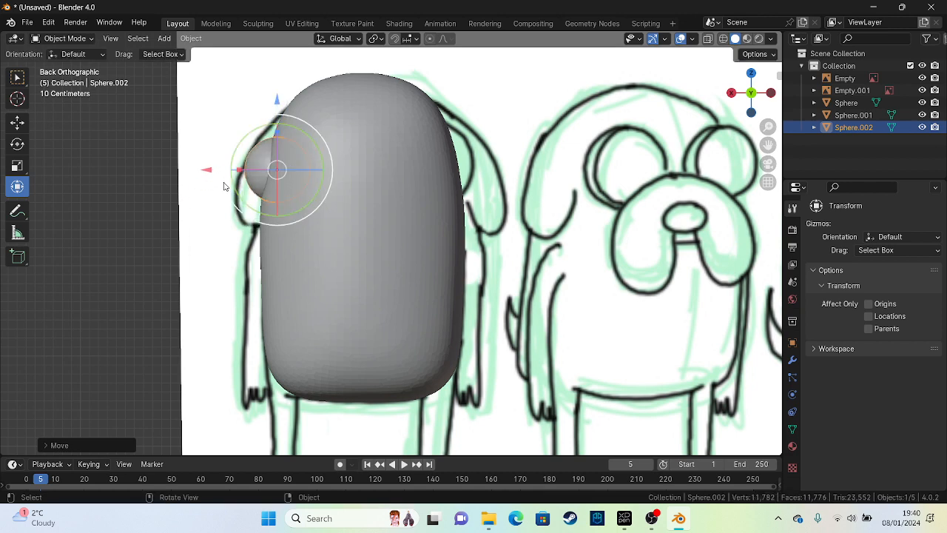
Step: Turn on X-Ray display, select the small ear sphere and switch it to Sculpt Mode
{"action": "scroll", "coordinate": [221, 172], "scroll_direction": "up", "scroll_amount": 3}
{"action": "middle_click_drag", "start_coordinate": [218, 139], "coordinate": [319, 276], "text": "shift"}
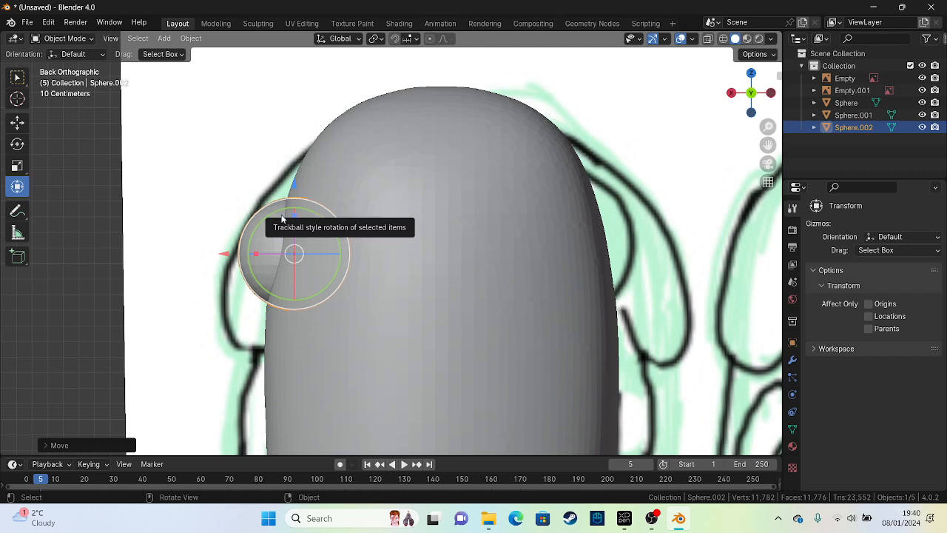
{"action": "left_click", "coordinate": [709, 39]}
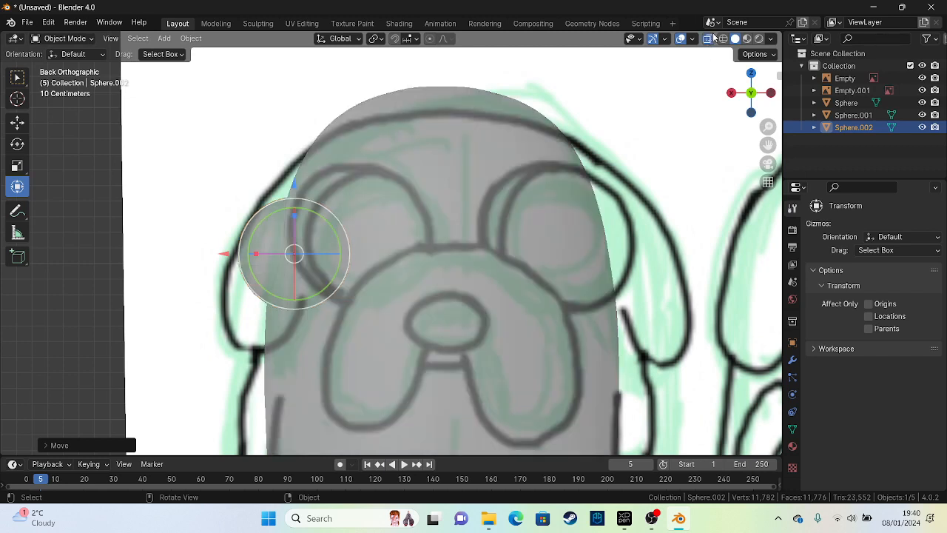
{"action": "left_click", "coordinate": [258, 246]}
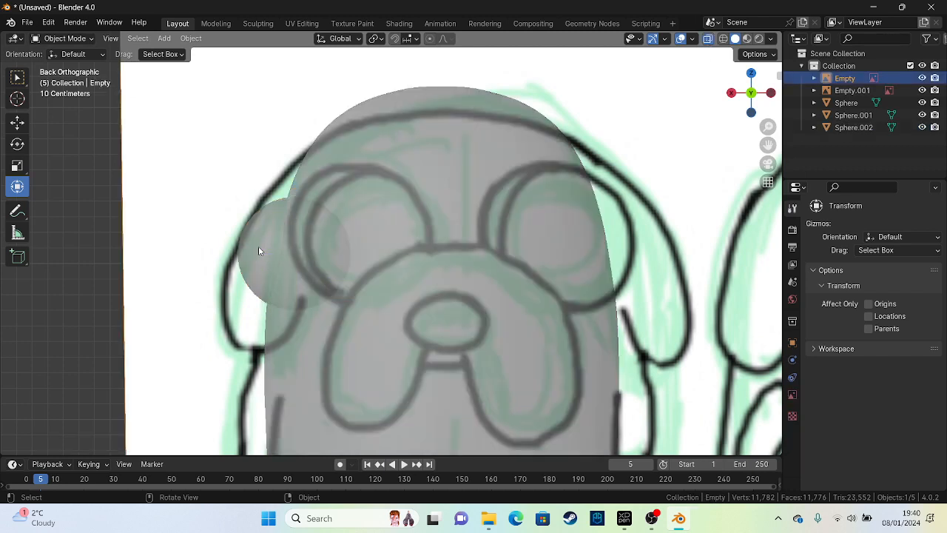
{"action": "left_click", "coordinate": [263, 225]}
{"action": "left_click", "coordinate": [88, 39]}
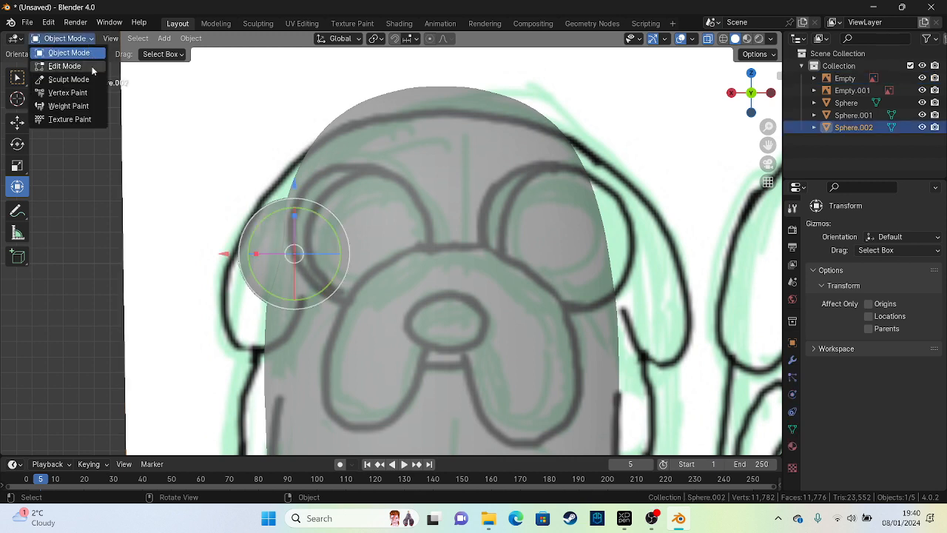
{"action": "left_click", "coordinate": [95, 79]}
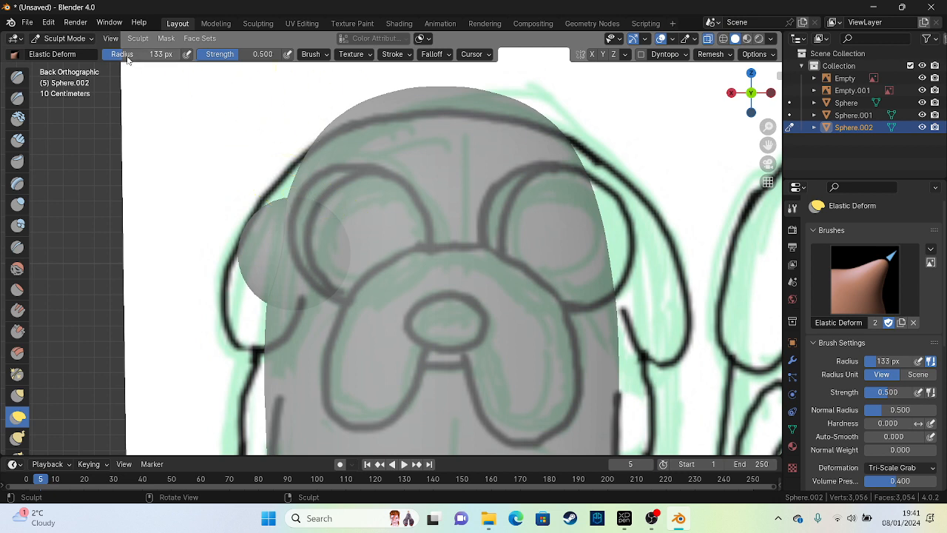
Step: With Elastic Deform at a 189 px radius and Y symmetry on, stretch the sphere to the front figure's drooping ear outline
{"action": "left_click_drag", "start_coordinate": [120, 55], "coordinate": [130, 58]}
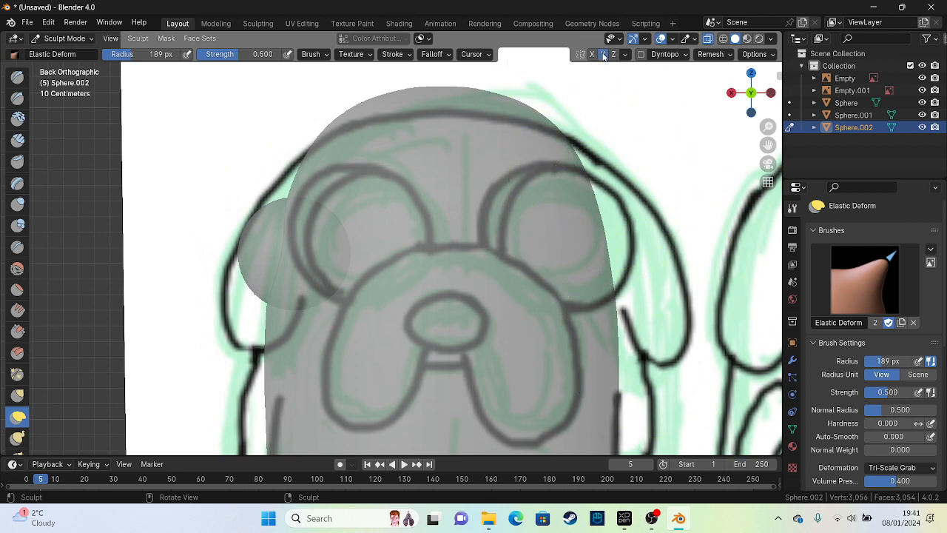
{"action": "mouse_move", "coordinate": [313, 211]}
{"action": "left_mouse_down"}
{"action": "mouse_move", "coordinate": [328, 183]}
{"action": "mouse_move", "coordinate": [457, 65]}
{"action": "mouse_move", "coordinate": [448, 67]}
{"action": "left_mouse_up"}
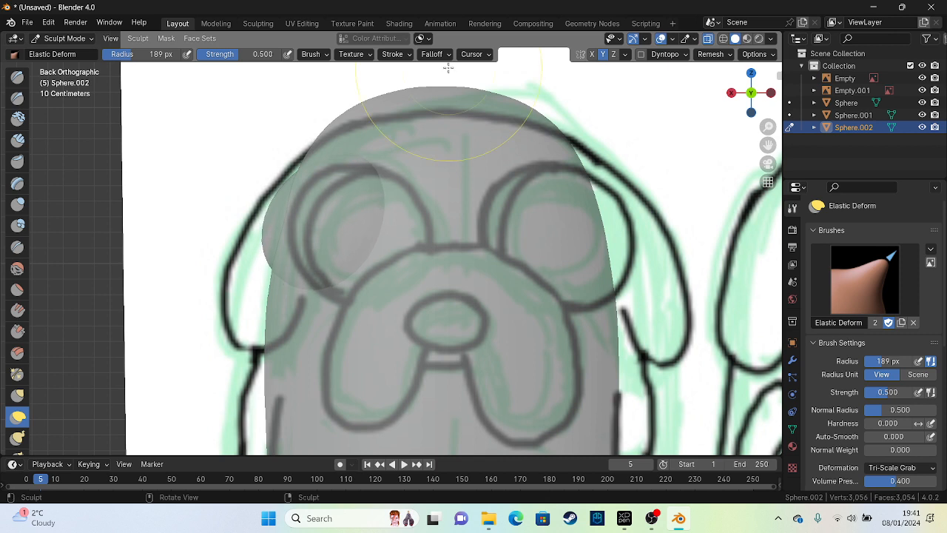
{"action": "mouse_move", "coordinate": [345, 175]}
{"action": "left_mouse_down"}
{"action": "mouse_move", "coordinate": [383, 102]}
{"action": "mouse_move", "coordinate": [355, 68]}
{"action": "mouse_move", "coordinate": [374, 39]}
{"action": "left_mouse_up"}
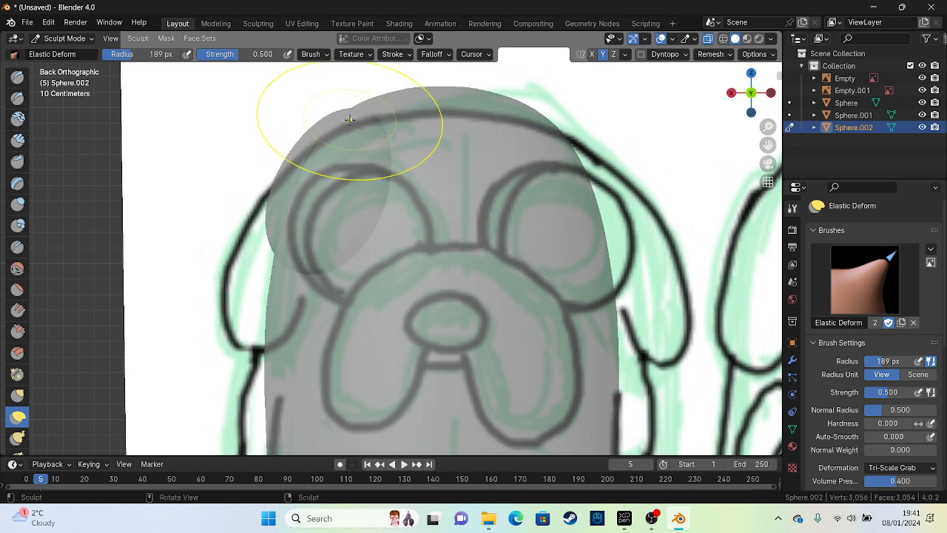
{"action": "mouse_move", "coordinate": [349, 119]}
{"action": "left_mouse_down"}
{"action": "mouse_move", "coordinate": [293, 243]}
{"action": "mouse_move", "coordinate": [214, 333]}
{"action": "mouse_move", "coordinate": [194, 372]}
{"action": "mouse_move", "coordinate": [268, 286]}
{"action": "mouse_move", "coordinate": [233, 348]}
{"action": "mouse_move", "coordinate": [227, 389]}
{"action": "mouse_move", "coordinate": [262, 306]}
{"action": "mouse_move", "coordinate": [248, 365]}
{"action": "mouse_move", "coordinate": [260, 243]}
{"action": "mouse_move", "coordinate": [326, 301]}
{"action": "mouse_move", "coordinate": [306, 277]}
{"action": "mouse_move", "coordinate": [308, 257]}
{"action": "left_mouse_up"}
{"action": "left_click_drag", "start_coordinate": [222, 319], "coordinate": [237, 332]}
{"action": "left_click_drag", "start_coordinate": [251, 205], "coordinate": [270, 202]}
{"action": "mouse_move", "coordinate": [332, 130]}
{"action": "left_mouse_down"}
{"action": "mouse_move", "coordinate": [337, 124]}
{"action": "mouse_move", "coordinate": [320, 121]}
{"action": "mouse_move", "coordinate": [328, 110]}
{"action": "left_mouse_up"}
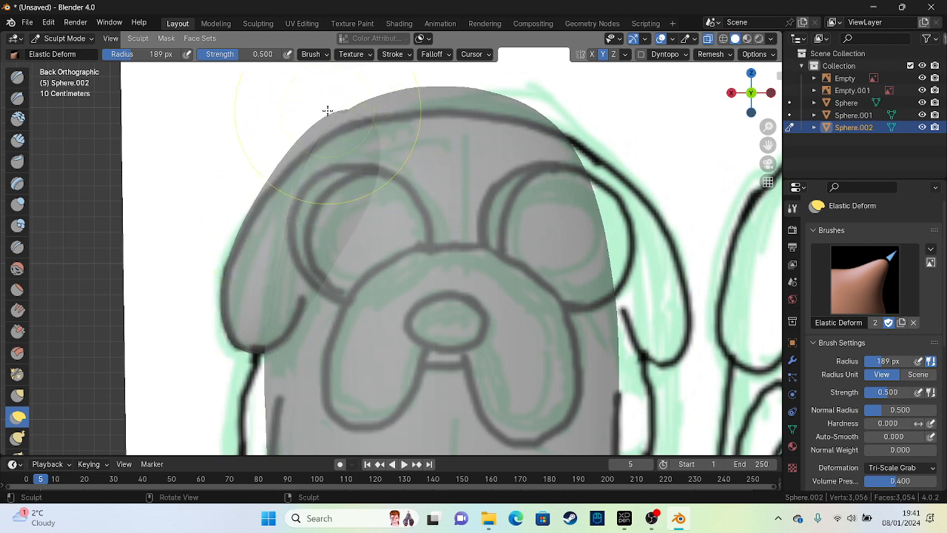
Step: In the right side view, turn off X-Ray display and remesh the ear at a voxel size of 0.08 m
{"action": "key", "text": "KP_3"}
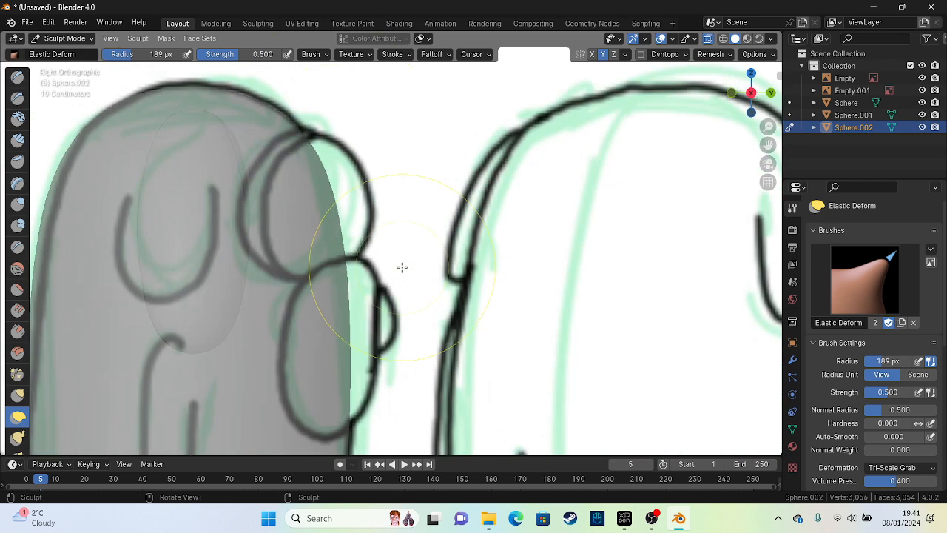
{"action": "left_click", "coordinate": [707, 40]}
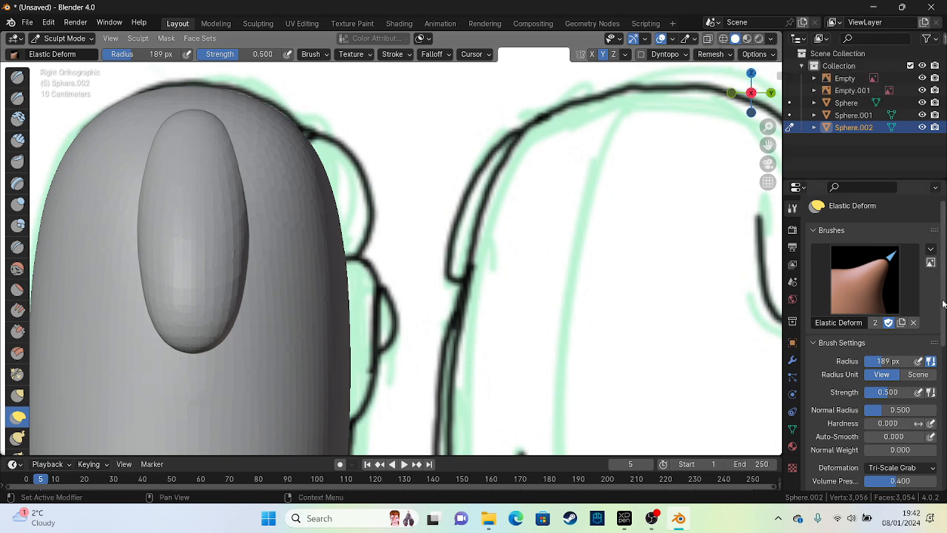
{"action": "scroll", "coordinate": [898, 439], "scroll_direction": "down", "scroll_amount": 8}
{"action": "left_click", "coordinate": [879, 434]}
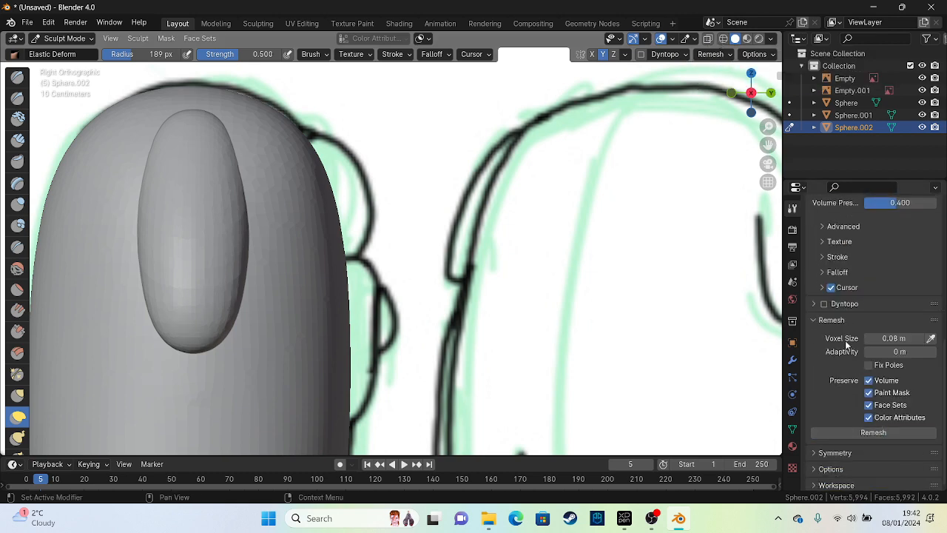
Step: Turn on X-Ray display, undo the last ear stroke and widen the ear from front to back
{"action": "left_click", "coordinate": [708, 39]}
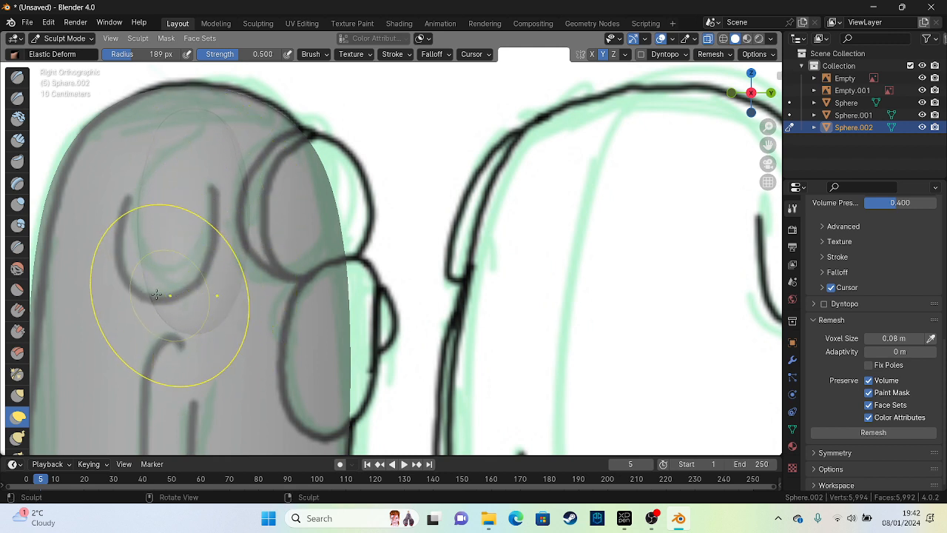
{"action": "key", "text": "ctrl+z"}
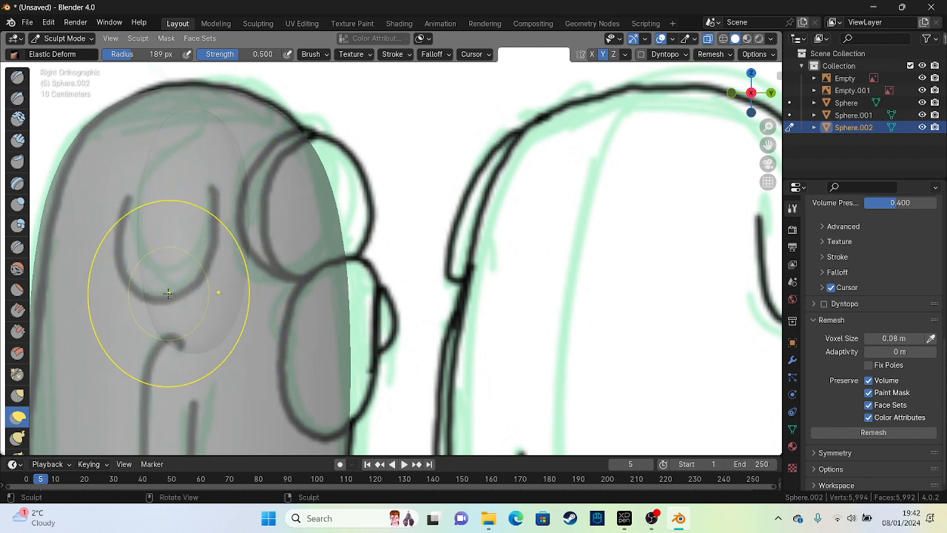
{"action": "left_click_drag", "start_coordinate": [152, 253], "coordinate": [95, 262]}
{"action": "left_click_drag", "start_coordinate": [158, 301], "coordinate": [89, 306]}
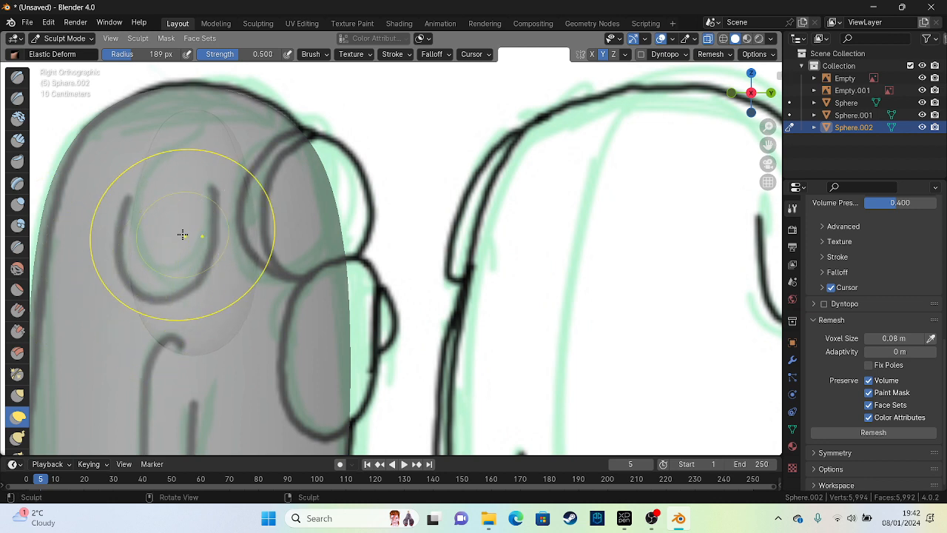
Step: Switch to Object Mode and move the ear along Y to line up with the side figure's ear
{"action": "left_click", "coordinate": [65, 38]}
{"action": "left_click", "coordinate": [61, 46]}
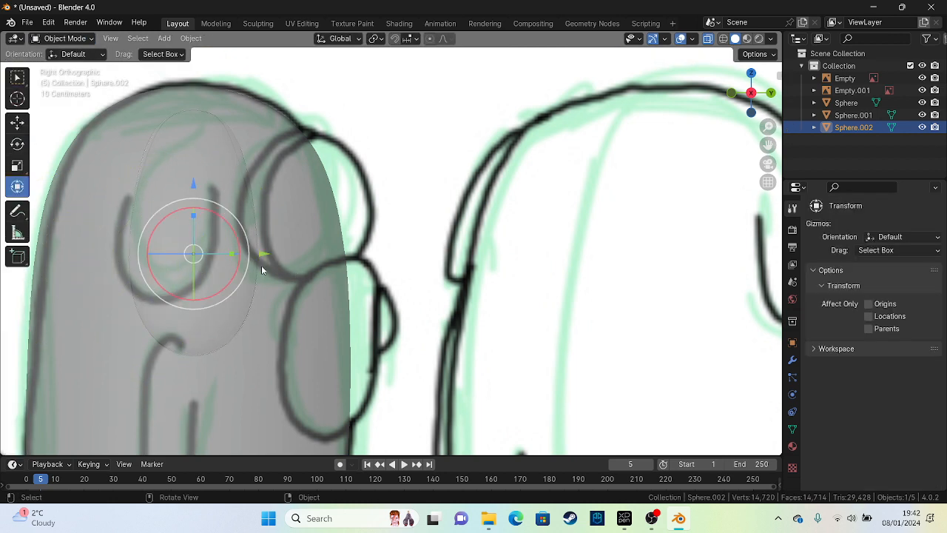
{"action": "left_click_drag", "start_coordinate": [262, 255], "coordinate": [231, 271]}
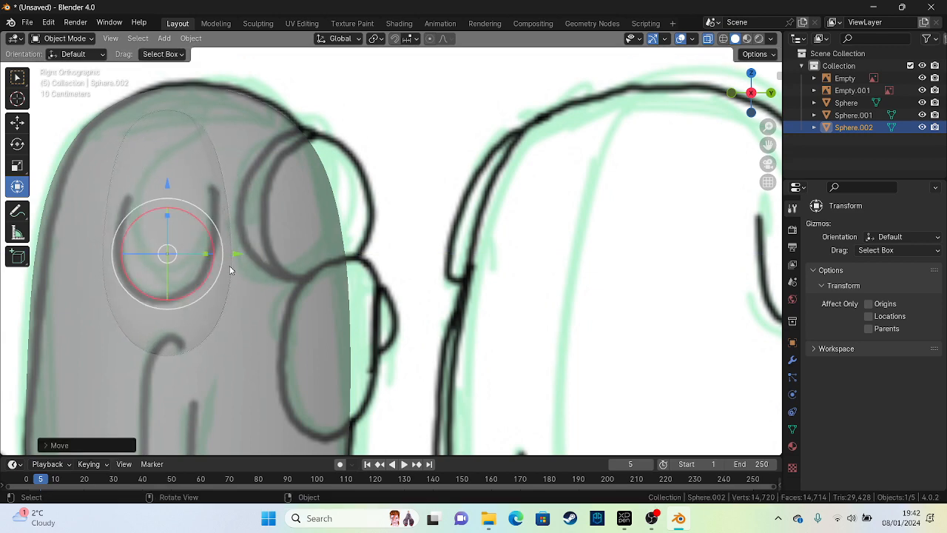
Step: Examine the ear's shape and placement against the reference drawings in the back and right side views
{"action": "middle_click_drag", "start_coordinate": [240, 271], "coordinate": [189, 252], "text": "alt"}
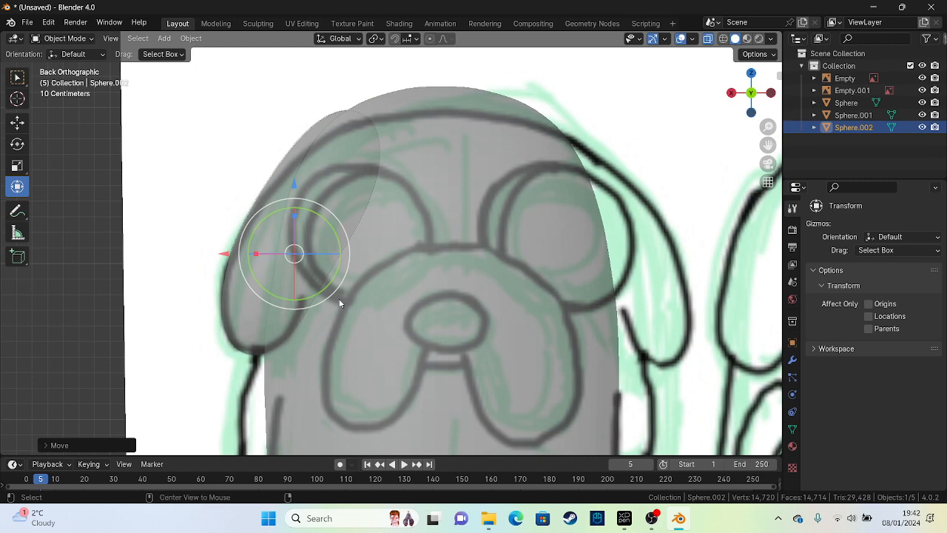
{"action": "middle_click_drag", "start_coordinate": [373, 310], "coordinate": [416, 291], "text": "alt"}
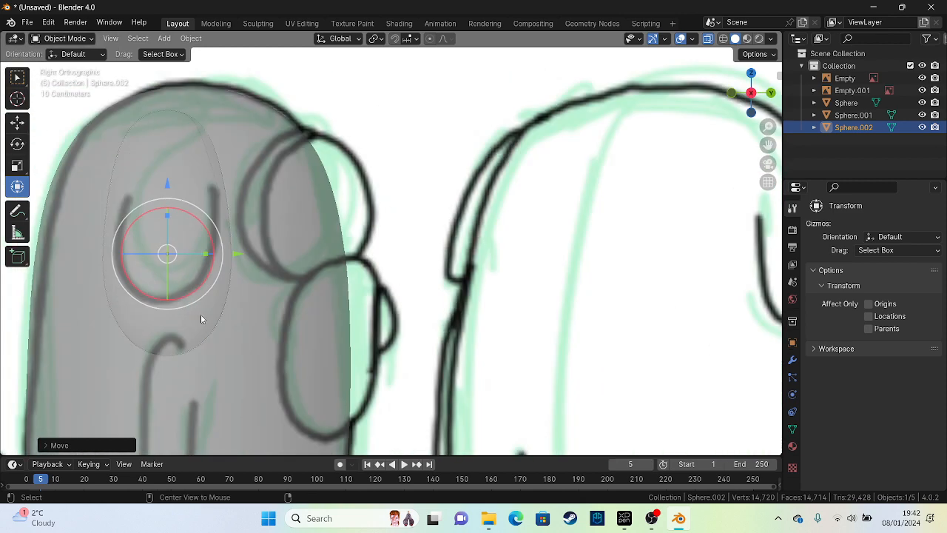
{"action": "scroll", "coordinate": [188, 315], "scroll_direction": "down", "scroll_amount": 5}
{"action": "scroll", "coordinate": [243, 300], "scroll_direction": "up", "scroll_amount": 1}
{"action": "scroll", "coordinate": [243, 301], "scroll_direction": "down", "scroll_amount": 1}
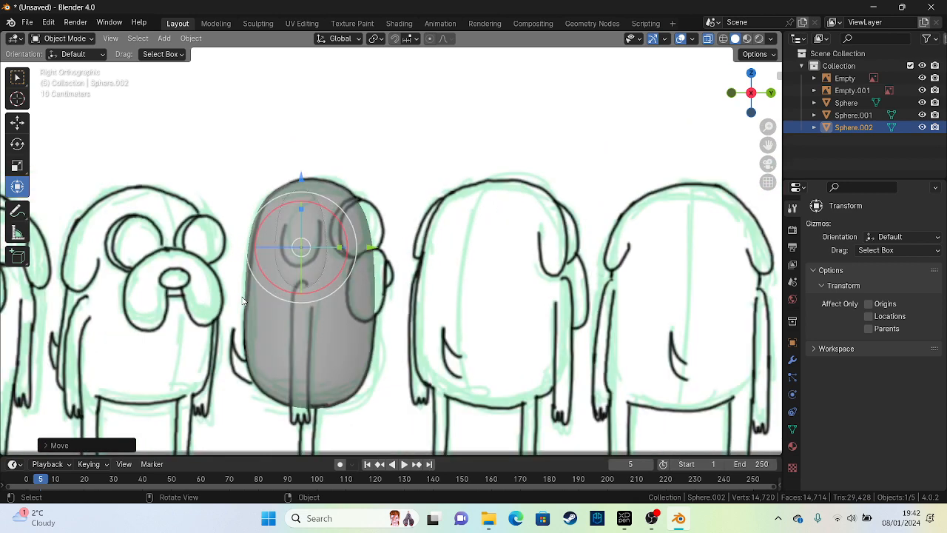
{"action": "scroll", "coordinate": [242, 300], "scroll_direction": "up", "scroll_amount": 1}
{"action": "scroll", "coordinate": [243, 301], "scroll_direction": "down", "scroll_amount": 2}
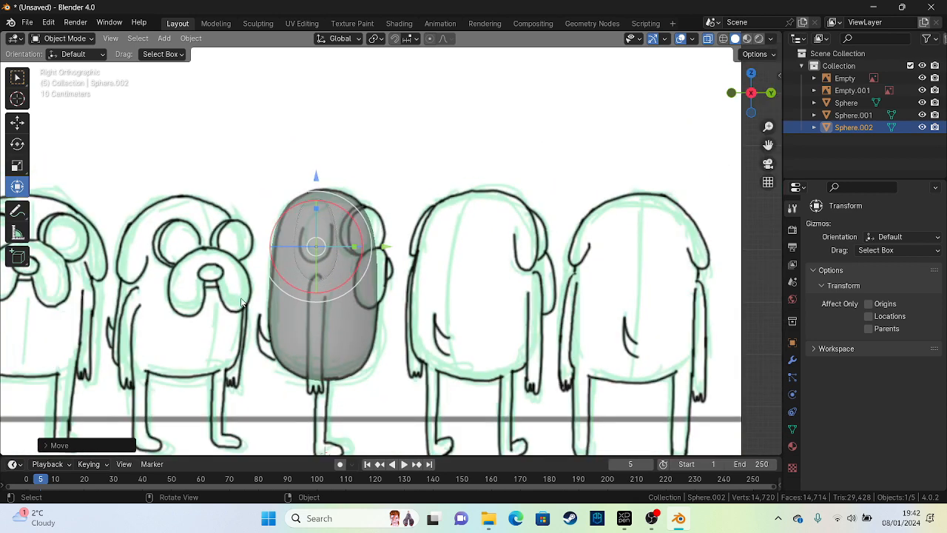
{"action": "scroll", "coordinate": [241, 299], "scroll_direction": "up", "scroll_amount": 2}
{"action": "mouse_move", "coordinate": [240, 298]}
{"action": "middle_mouse_down", "text": "alt"}
{"action": "mouse_move", "coordinate": [203, 307]}
{"action": "mouse_move", "coordinate": [264, 281]}
{"action": "mouse_move", "coordinate": [255, 256]}
{"action": "mouse_move", "coordinate": [525, 232]}
{"action": "middle_mouse_up", "text": "alt"}
{"action": "scroll", "coordinate": [264, 281], "scroll_direction": "up", "scroll_amount": 5}
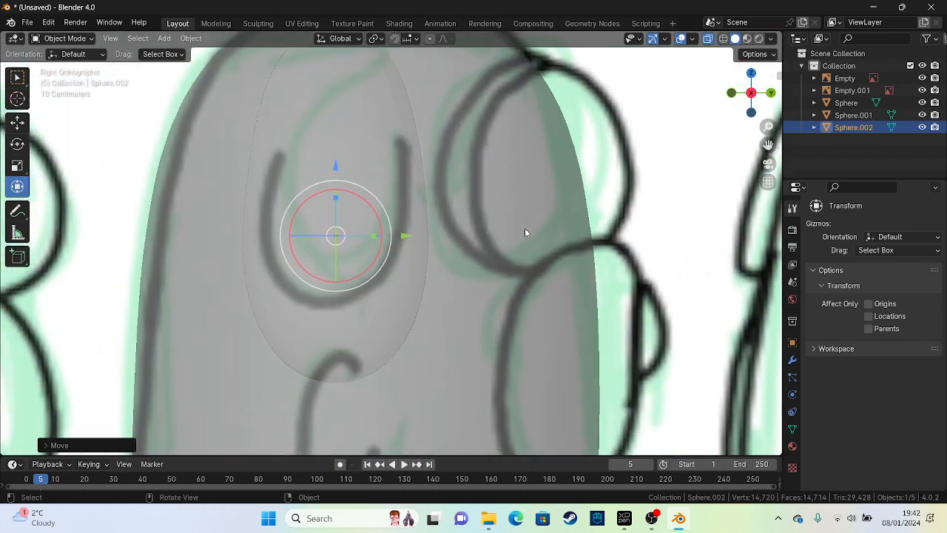
Step: Turn off X-Ray display and put the ear back into Sculpt Mode
{"action": "left_click", "coordinate": [708, 41]}
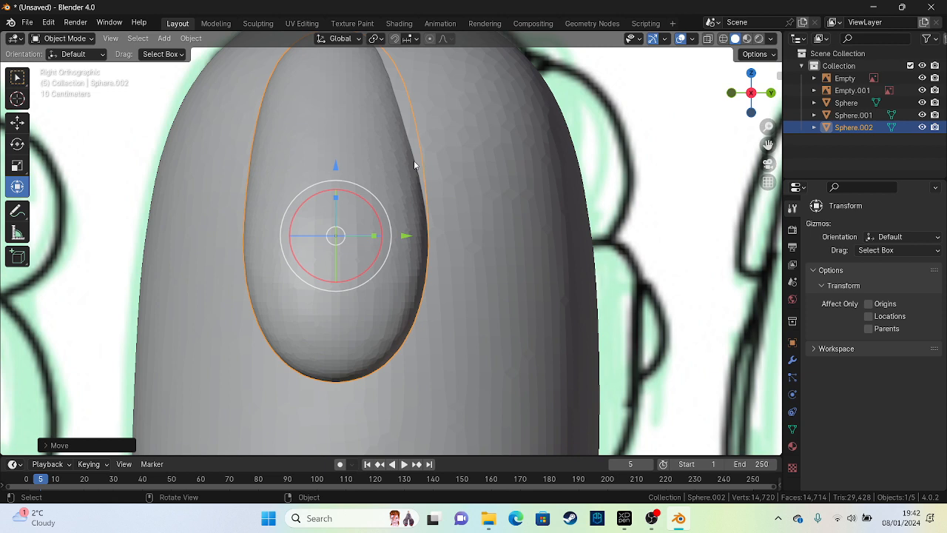
{"action": "left_click", "coordinate": [79, 42]}
{"action": "left_click", "coordinate": [286, 136]}
{"action": "left_click", "coordinate": [76, 41]}
{"action": "left_click", "coordinate": [89, 80]}
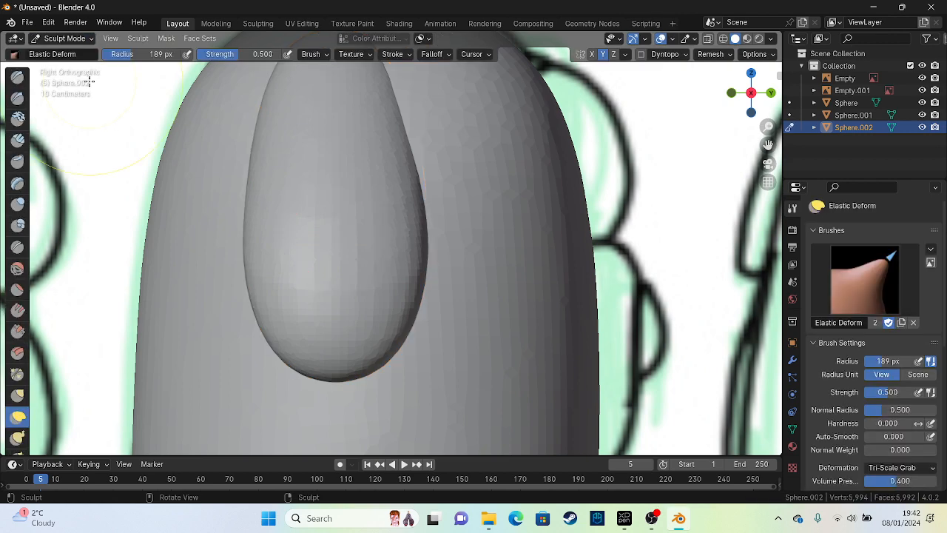
Step: Reshape the ear in the right side view with Elastic Deform, broadening its top, narrowing its middle and widening its lower end
{"action": "scroll", "coordinate": [518, 271], "scroll_direction": "down", "scroll_amount": 3}
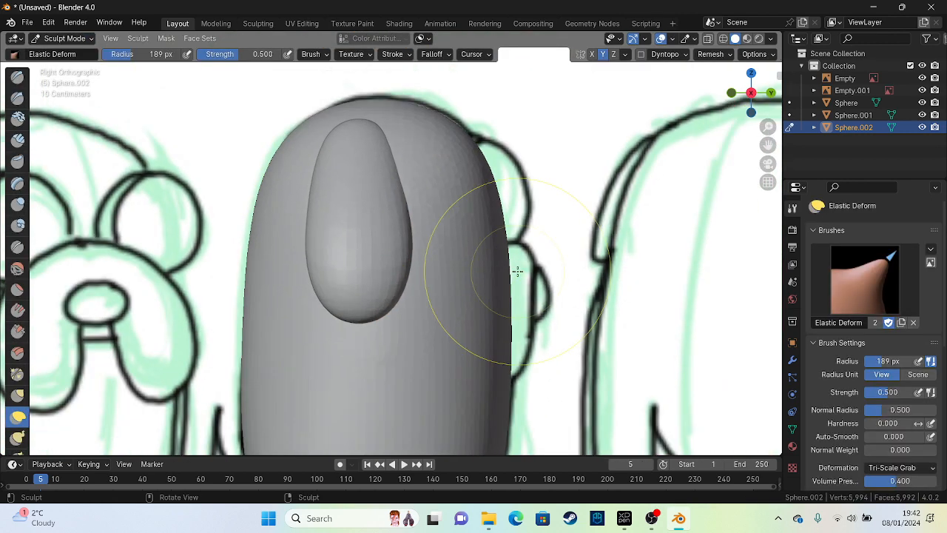
{"action": "left_click_drag", "start_coordinate": [375, 163], "coordinate": [414, 148]}
{"action": "left_click_drag", "start_coordinate": [353, 150], "coordinate": [298, 159]}
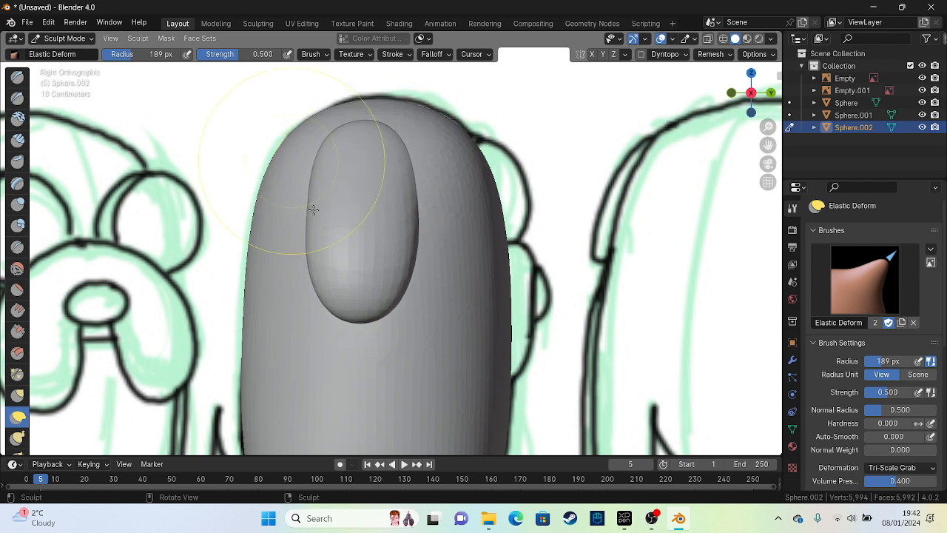
{"action": "left_click_drag", "start_coordinate": [325, 287], "coordinate": [300, 285]}
{"action": "left_click_drag", "start_coordinate": [306, 222], "coordinate": [342, 214]}
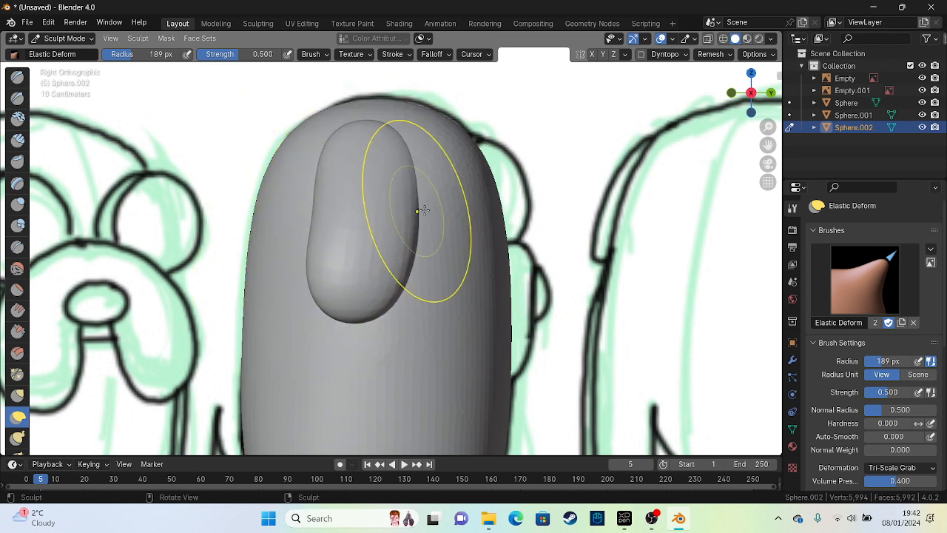
{"action": "left_click_drag", "start_coordinate": [420, 210], "coordinate": [389, 213]}
{"action": "mouse_move", "coordinate": [408, 281]}
{"action": "left_mouse_down"}
{"action": "mouse_move", "coordinate": [432, 279]}
{"action": "mouse_move", "coordinate": [433, 288]}
{"action": "left_mouse_up"}
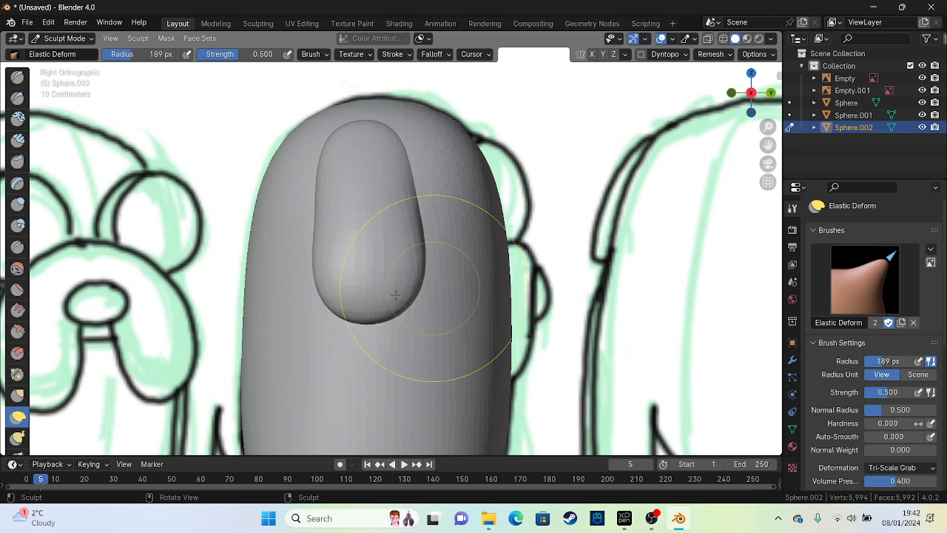
{"action": "left_click_drag", "start_coordinate": [316, 290], "coordinate": [300, 291]}
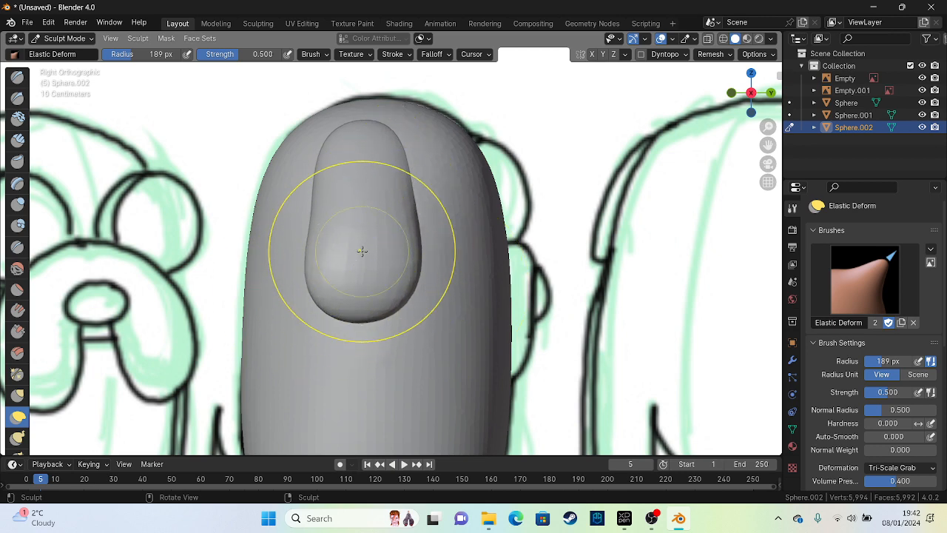
Step: Remesh the ear at a 0.08 m voxel size and pull its lower tip up and its upper rear edge inward
{"action": "scroll", "coordinate": [943, 334], "scroll_direction": "down", "scroll_amount": 8}
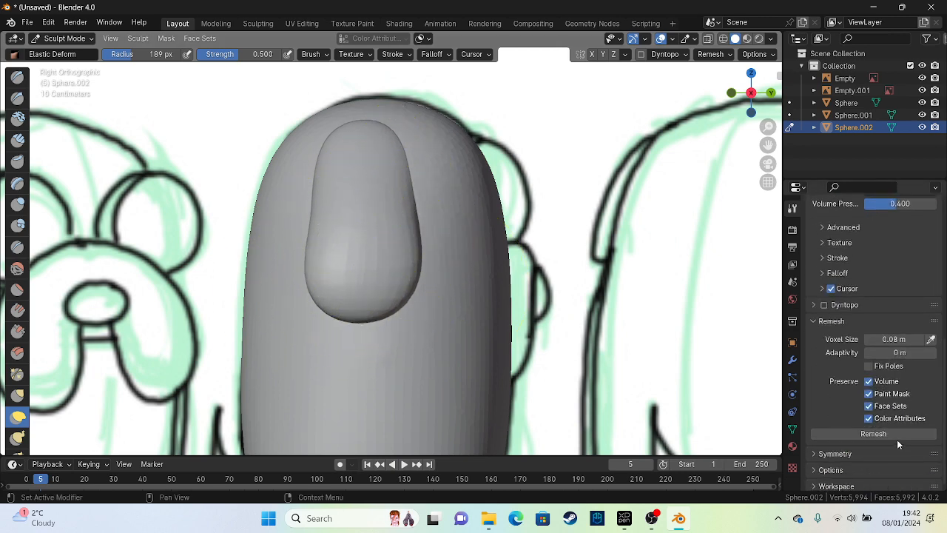
{"action": "left_click_drag", "start_coordinate": [357, 299], "coordinate": [356, 288]}
{"action": "left_click_drag", "start_coordinate": [350, 137], "coordinate": [359, 151]}
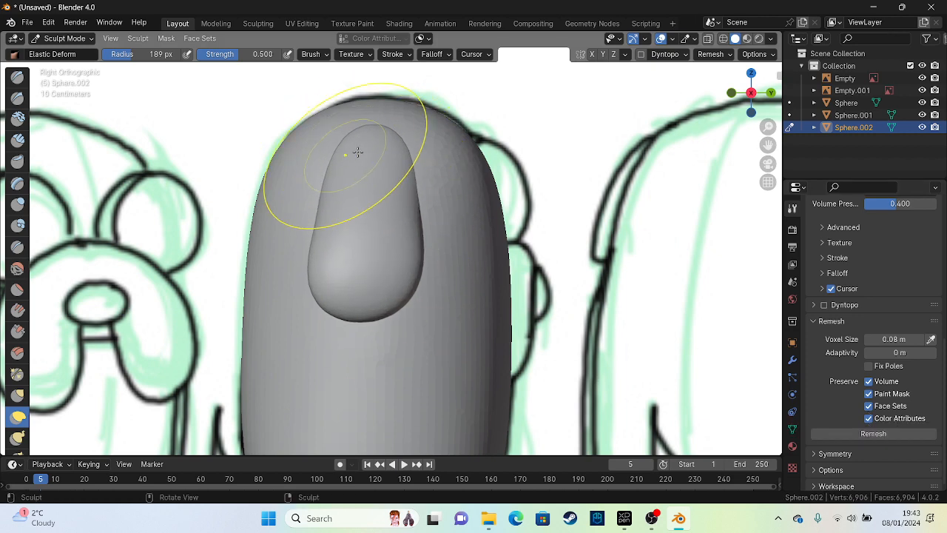
Step: Pull the ear's upper edge outward in the back view, and push its lower rear edge inward from the side
{"action": "scroll", "coordinate": [397, 193], "scroll_direction": "down", "scroll_amount": 3}
{"action": "mouse_move", "coordinate": [397, 193]}
{"action": "middle_mouse_down"}
{"action": "mouse_move", "coordinate": [378, 217]}
{"action": "mouse_move", "coordinate": [366, 191]}
{"action": "mouse_move", "coordinate": [465, 211]}
{"action": "mouse_move", "coordinate": [403, 225]}
{"action": "mouse_move", "coordinate": [410, 230]}
{"action": "middle_mouse_up"}
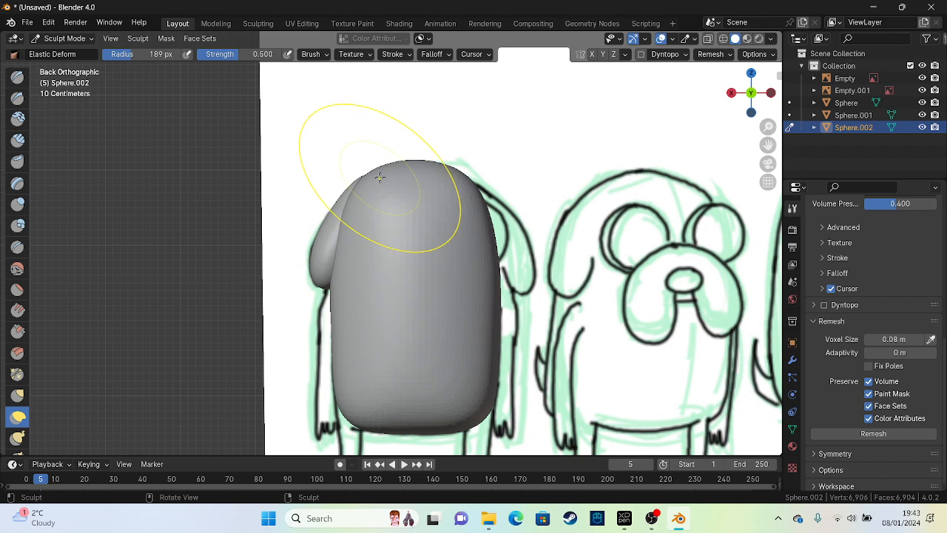
{"action": "mouse_move", "coordinate": [358, 190]}
{"action": "left_mouse_down"}
{"action": "mouse_move", "coordinate": [349, 198]}
{"action": "mouse_move", "coordinate": [356, 186]}
{"action": "mouse_move", "coordinate": [348, 180]}
{"action": "left_mouse_up"}
{"action": "mouse_move", "coordinate": [349, 180]}
{"action": "middle_mouse_down"}
{"action": "mouse_move", "coordinate": [345, 190]}
{"action": "mouse_move", "coordinate": [483, 205]}
{"action": "mouse_move", "coordinate": [448, 177]}
{"action": "mouse_move", "coordinate": [381, 274]}
{"action": "middle_mouse_up"}
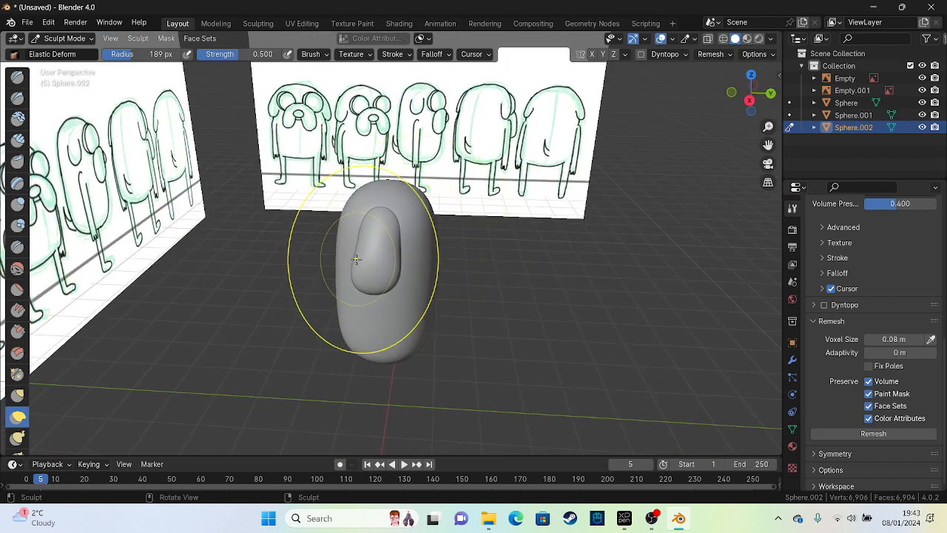
{"action": "scroll", "coordinate": [360, 271], "scroll_direction": "up", "scroll_amount": 3}
{"action": "left_click_drag", "start_coordinate": [330, 310], "coordinate": [343, 301]}
{"action": "scroll", "coordinate": [402, 226], "scroll_direction": "down", "scroll_amount": 2}
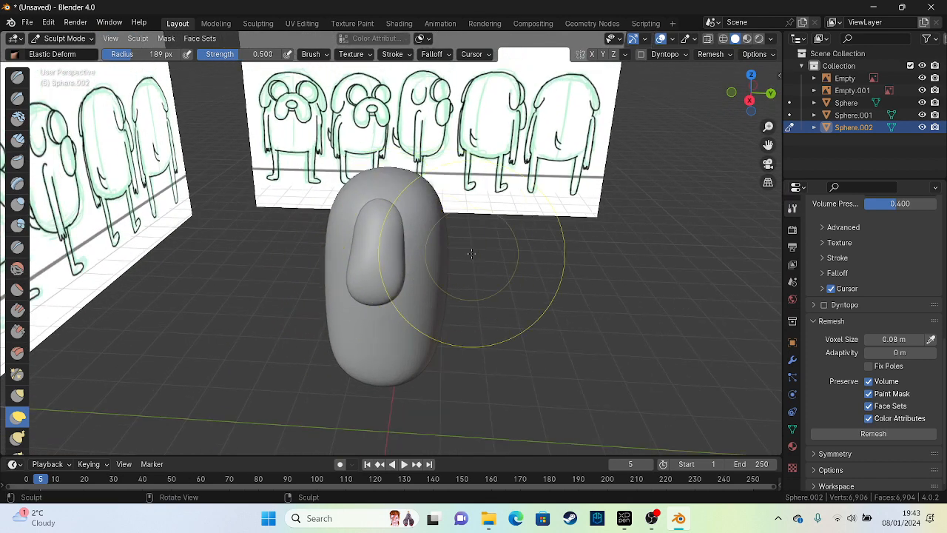
{"action": "mouse_move", "coordinate": [474, 254]}
{"action": "middle_mouse_down"}
{"action": "mouse_move", "coordinate": [464, 216]}
{"action": "mouse_move", "coordinate": [381, 184]}
{"action": "middle_mouse_up"}
{"action": "scroll", "coordinate": [334, 250], "scroll_direction": "up", "scroll_amount": 3}
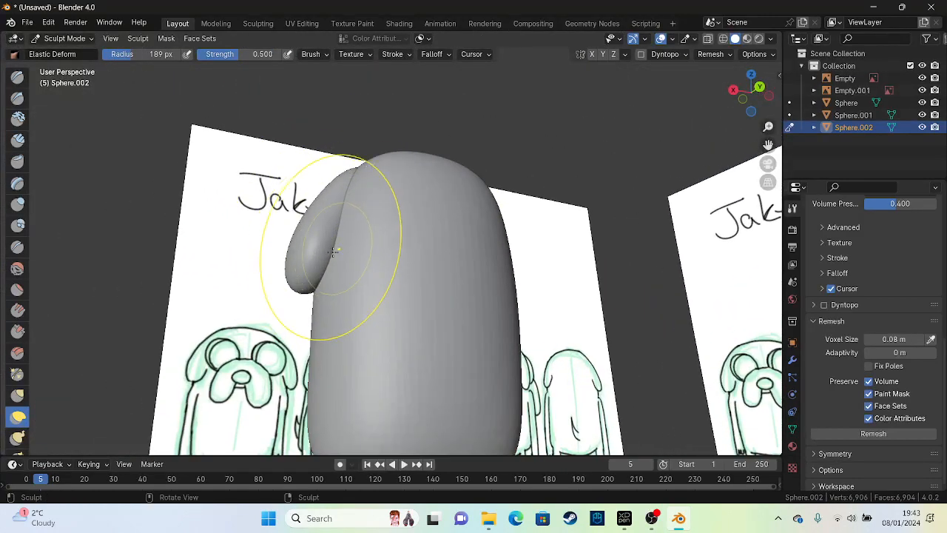
{"action": "scroll", "coordinate": [331, 251], "scroll_direction": "down", "scroll_amount": 3}
{"action": "middle_click_drag", "start_coordinate": [329, 252], "coordinate": [303, 297]}
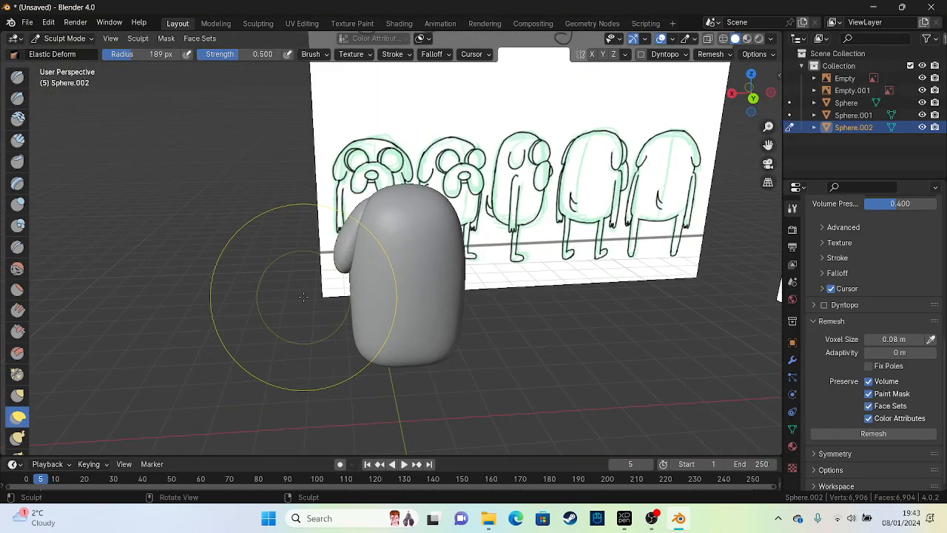
Step: Switch to Object Mode, duplicate the finished ear and mirror the copy on the global X axis
{"action": "left_click", "coordinate": [64, 38]}
{"action": "left_click", "coordinate": [55, 48]}
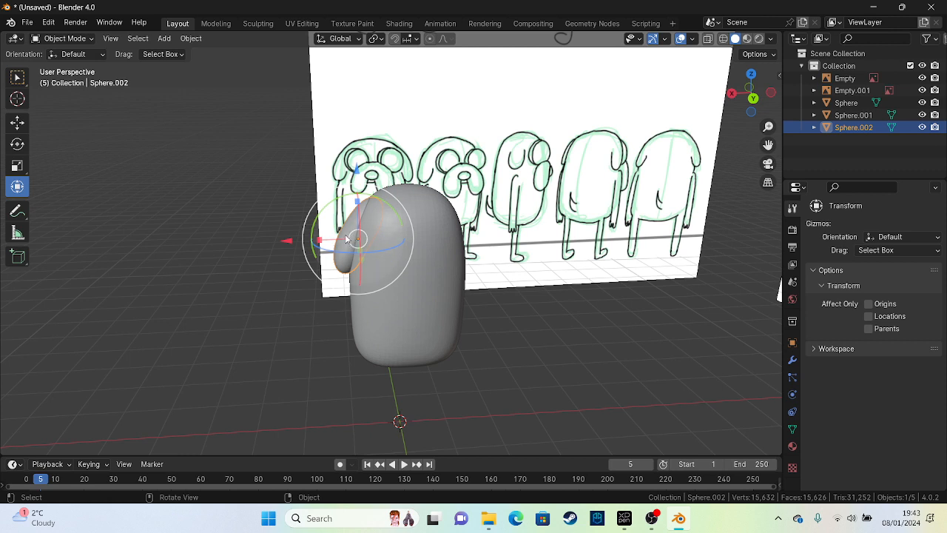
{"action": "key", "text": "ctrl+c"}
{"action": "key", "text": "ctrl+v"}
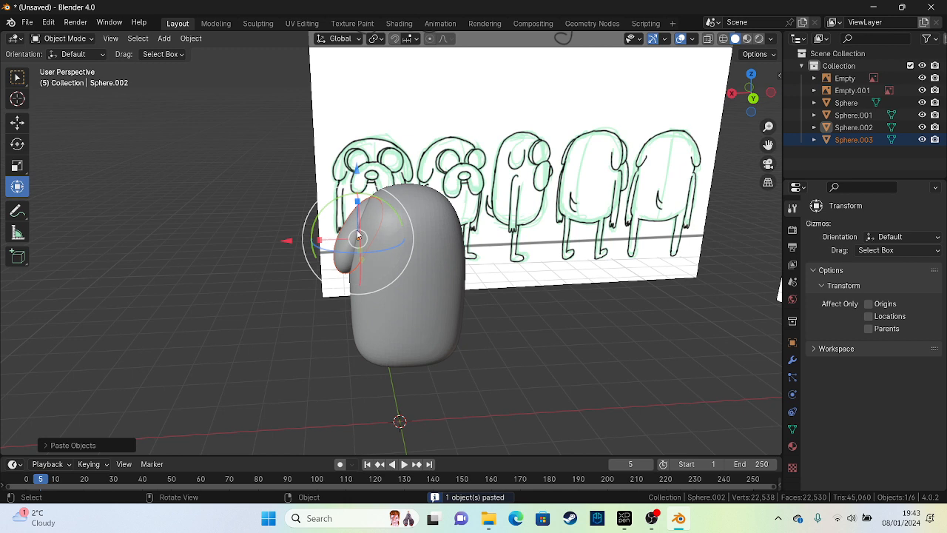
{"action": "right_click", "coordinate": [353, 242]}
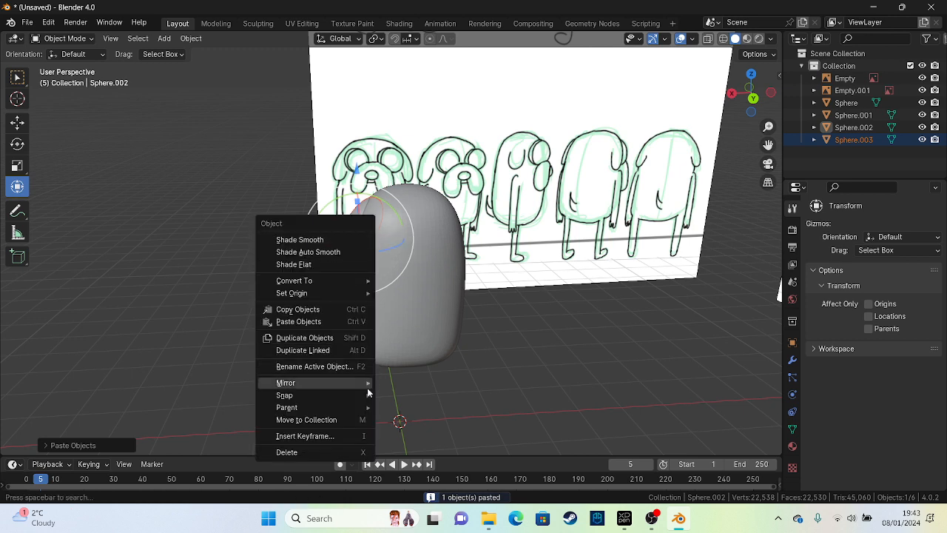
{"action": "mouse_move", "coordinate": [345, 390]}
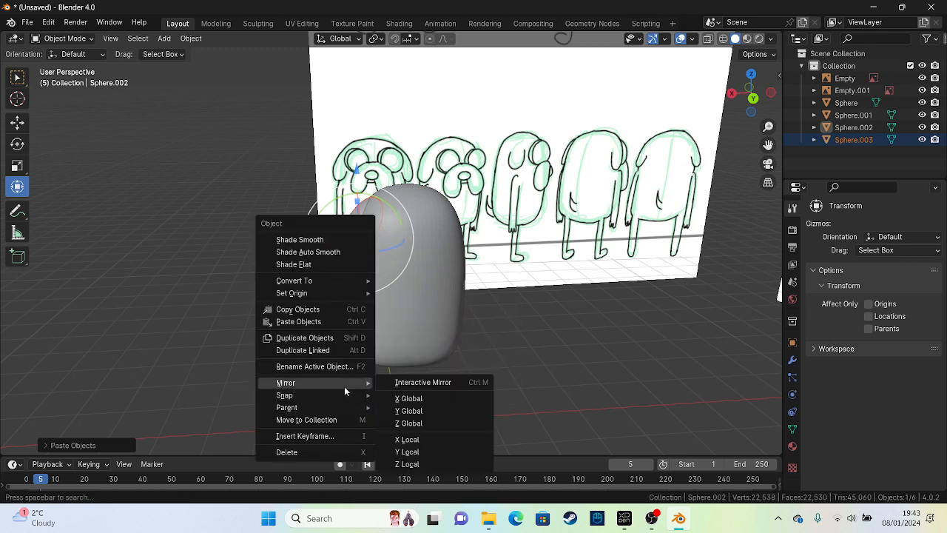
{"action": "left_click", "coordinate": [426, 400]}
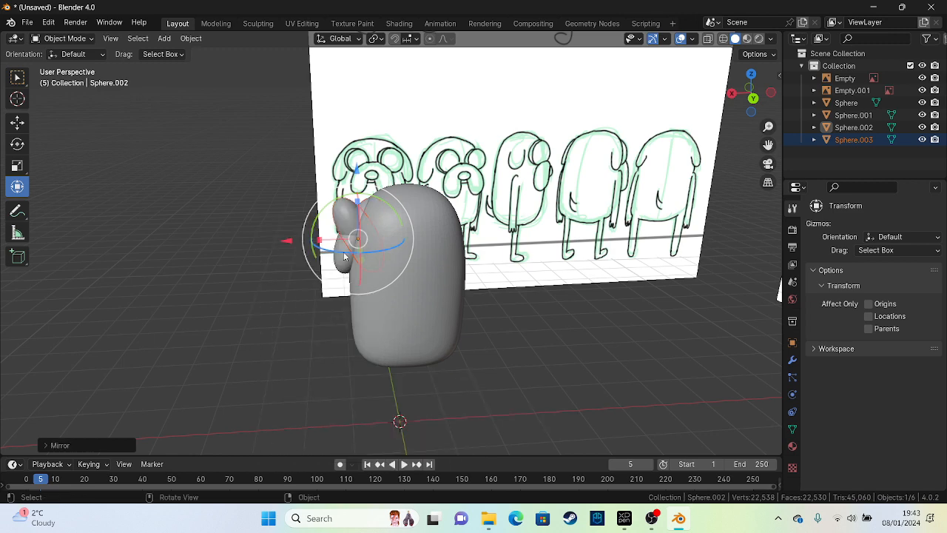
Step: Move the mirrored ear along X to the opposite side of the head in the back view, then deselect it
{"action": "middle_click_drag", "start_coordinate": [402, 224], "coordinate": [377, 197], "text": "alt"}
{"action": "scroll", "coordinate": [377, 196], "scroll_direction": "up", "scroll_amount": 3}
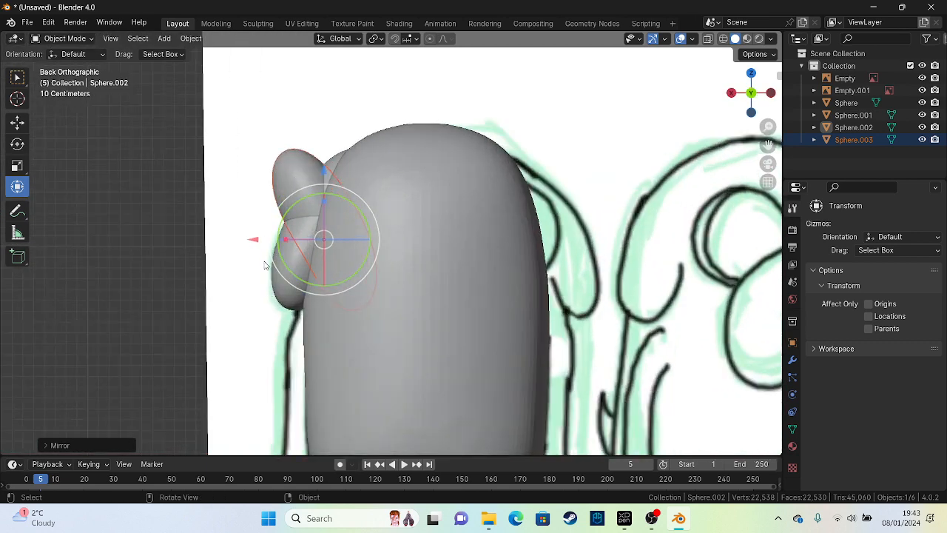
{"action": "left_click_drag", "start_coordinate": [253, 245], "coordinate": [470, 199]}
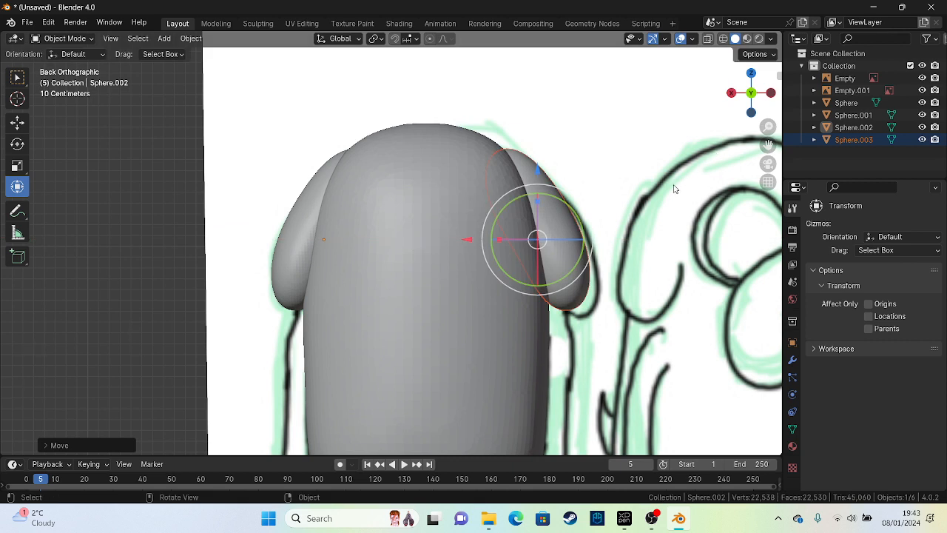
{"action": "left_click_drag", "start_coordinate": [464, 240], "coordinate": [465, 245]}
{"action": "left_click", "coordinate": [103, 258]}
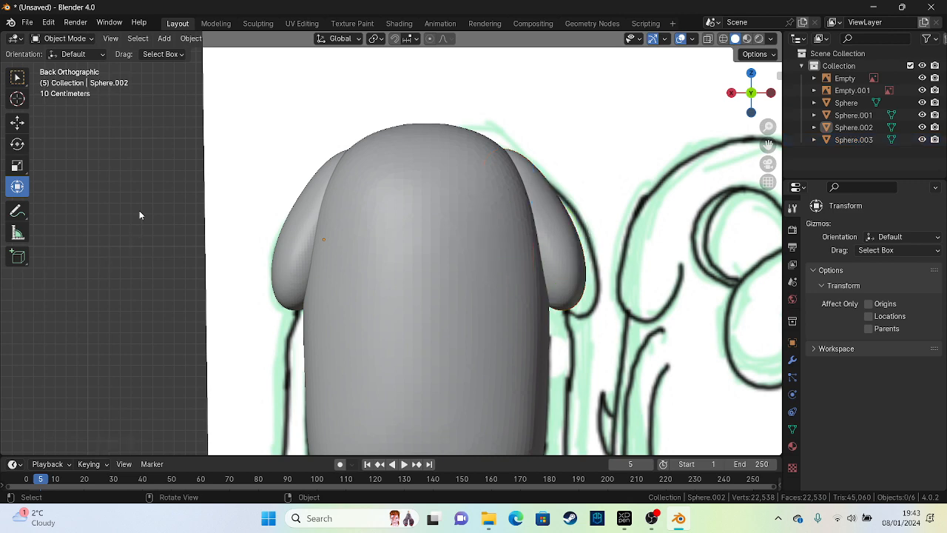
Step: Examine both ears on the body from all around and against the reference drawing in the back view
{"action": "scroll", "coordinate": [139, 211], "scroll_direction": "down", "scroll_amount": 3}
{"action": "middle_click_drag", "start_coordinate": [128, 113], "coordinate": [389, 137]}
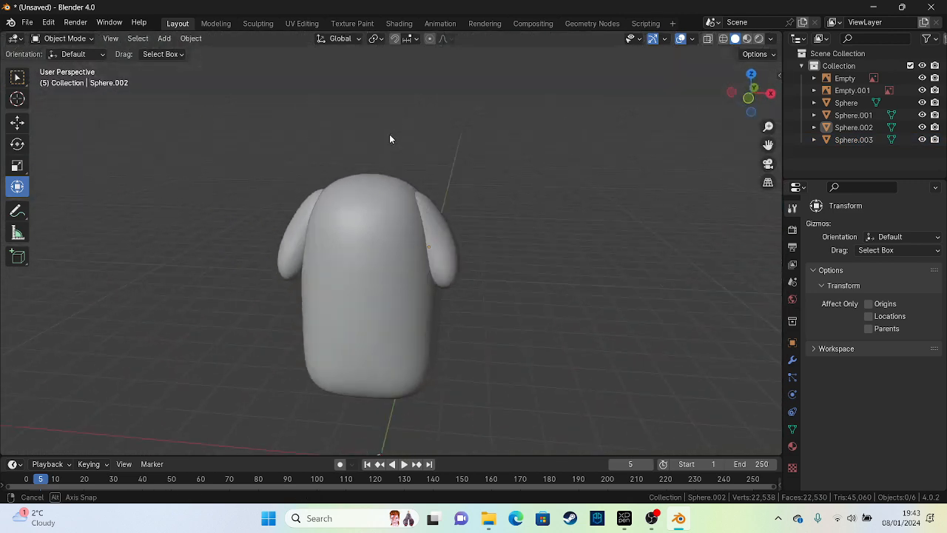
{"action": "scroll", "coordinate": [444, 239], "scroll_direction": "up", "scroll_amount": 2}
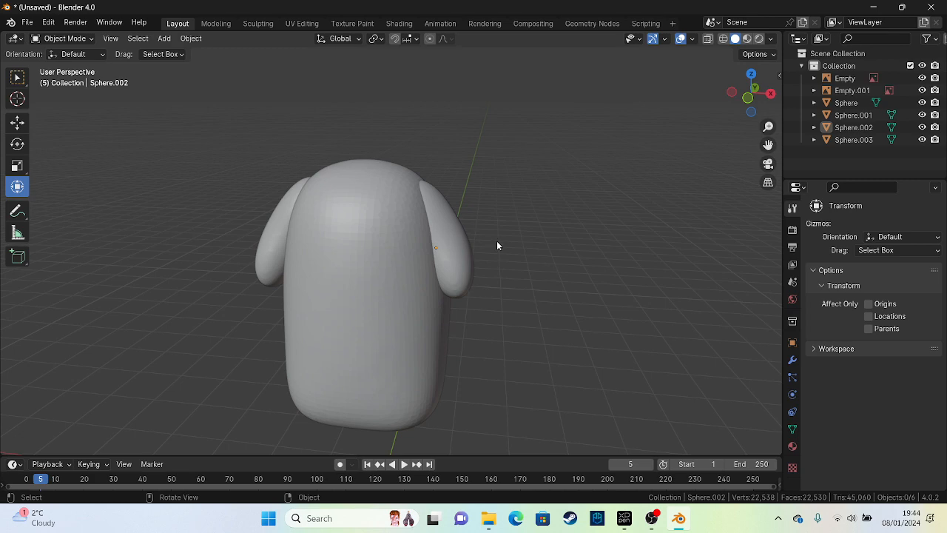
{"action": "middle_click_drag", "start_coordinate": [497, 241], "coordinate": [253, 205]}
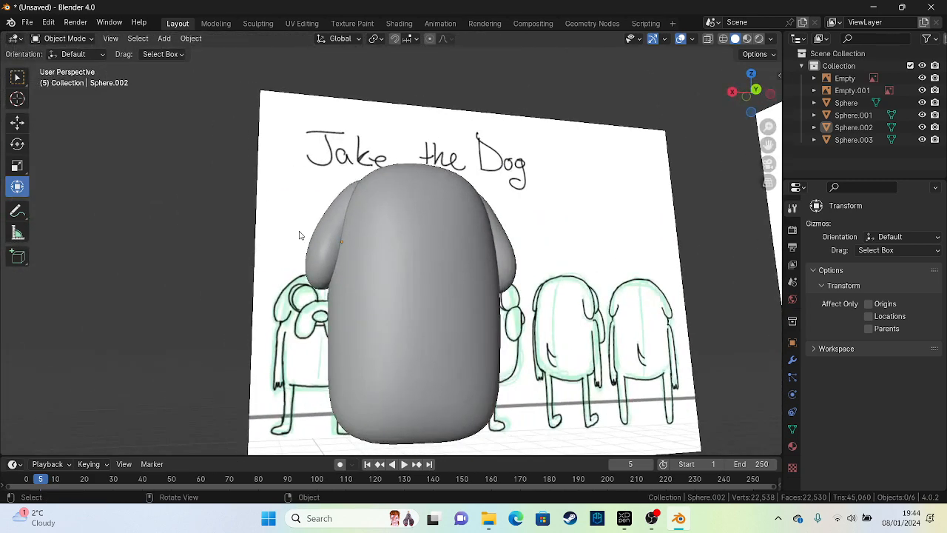
{"action": "left_click", "coordinate": [307, 238]}
{"action": "middle_click_drag", "start_coordinate": [309, 239], "coordinate": [344, 239]}
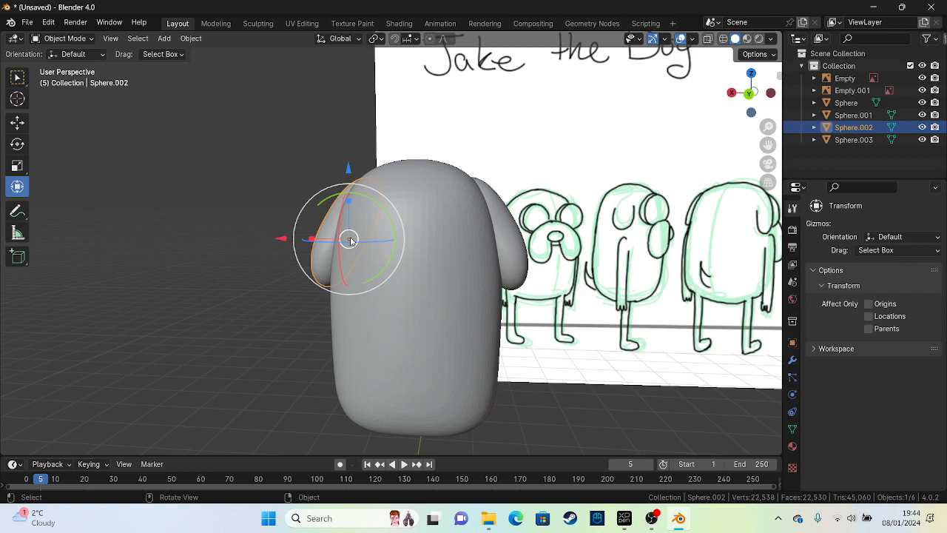
{"action": "middle_click_drag", "start_coordinate": [316, 246], "coordinate": [378, 238]}
{"action": "middle_click_drag", "start_coordinate": [302, 244], "coordinate": [547, 408]}
{"action": "left_click", "coordinate": [548, 408]}
{"action": "middle_click_drag", "start_coordinate": [475, 309], "coordinate": [420, 257]}
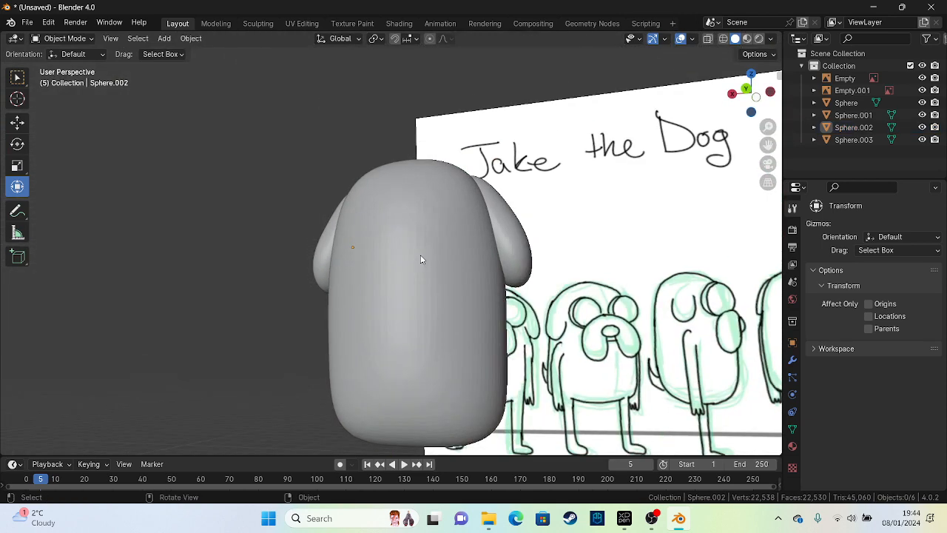
{"action": "middle_click_drag", "start_coordinate": [260, 118], "coordinate": [324, 136]}
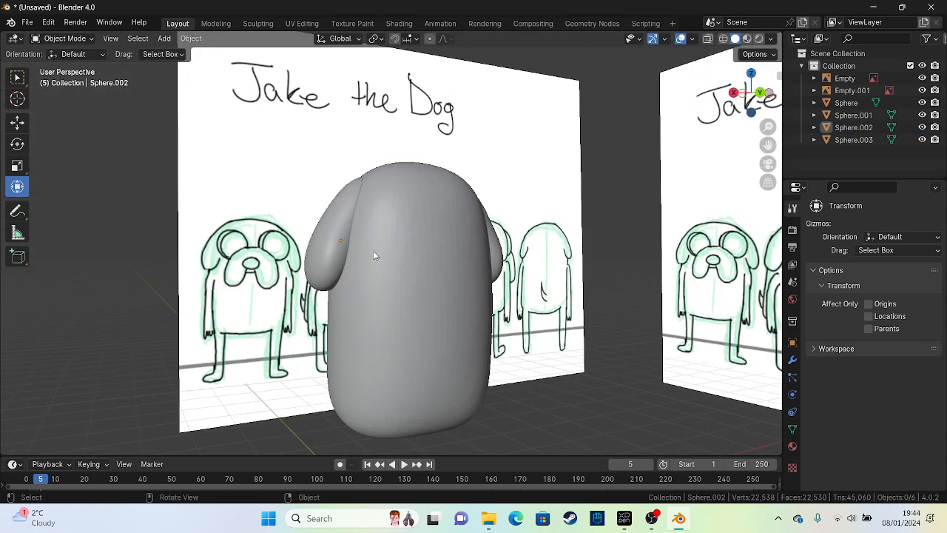
{"action": "mouse_move", "coordinate": [421, 214]}
{"action": "middle_mouse_down"}
{"action": "mouse_move", "coordinate": [359, 255]}
{"action": "mouse_move", "coordinate": [417, 216]}
{"action": "middle_mouse_up"}
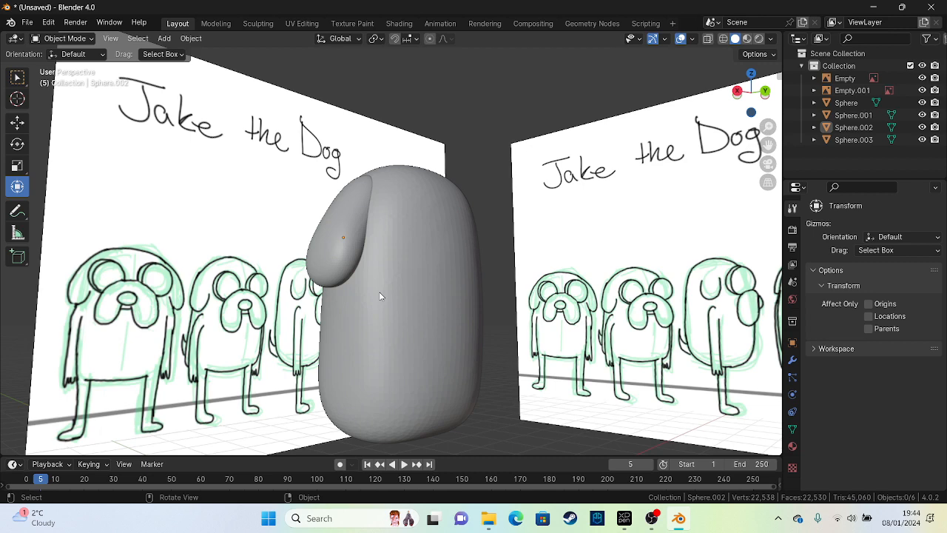
{"action": "mouse_move", "coordinate": [396, 313]}
{"action": "middle_mouse_down", "text": "alt"}
{"action": "mouse_move", "coordinate": [361, 327]}
{"action": "mouse_move", "coordinate": [339, 305]}
{"action": "middle_mouse_up", "text": "alt"}
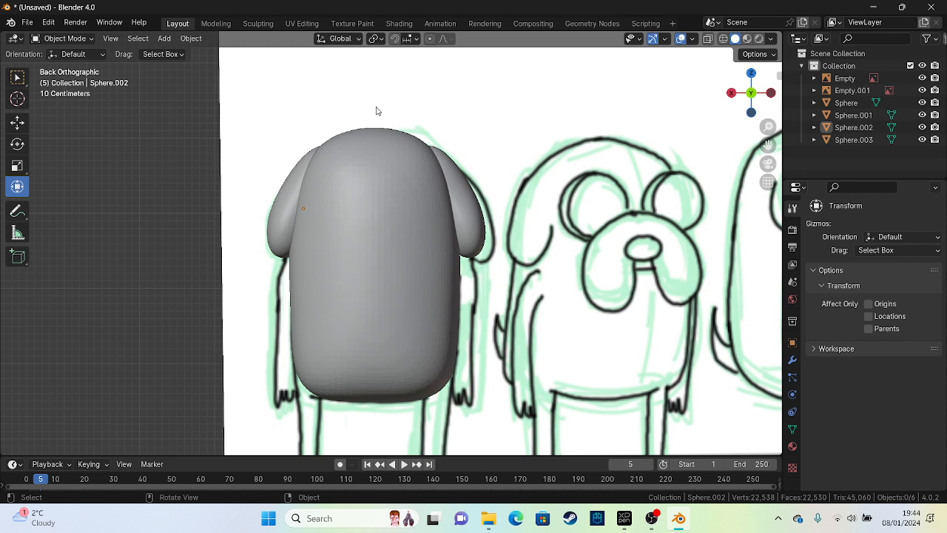
{"action": "scroll", "coordinate": [381, 255], "scroll_direction": "down", "scroll_amount": 3}
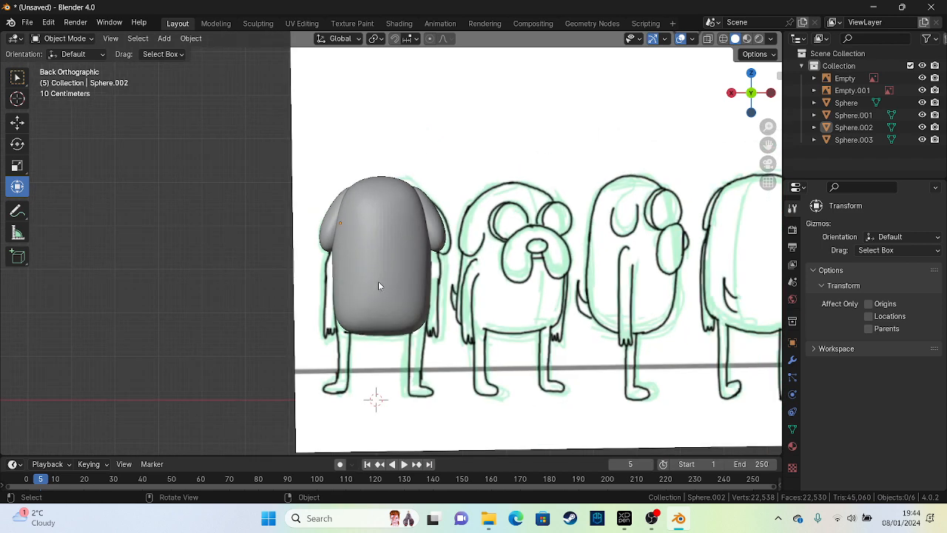
{"action": "middle_click_drag", "start_coordinate": [378, 283], "coordinate": [426, 316]}
{"action": "mouse_move", "coordinate": [385, 288]}
{"action": "middle_mouse_down"}
{"action": "mouse_move", "coordinate": [401, 317]}
{"action": "mouse_move", "coordinate": [363, 292]}
{"action": "middle_mouse_up"}
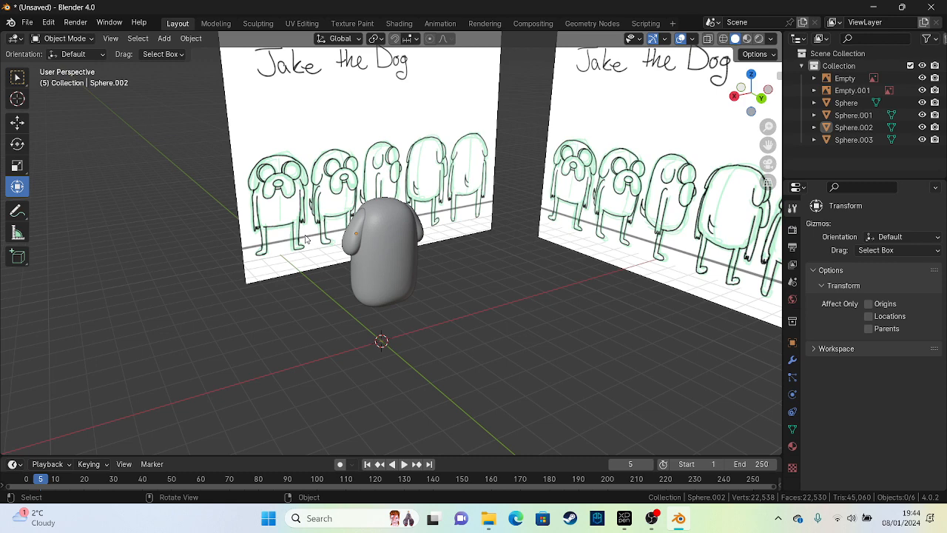
Step: Duplicate the spare sphere that stands apart from the model
{"action": "scroll", "coordinate": [397, 320], "scroll_direction": "down", "scroll_amount": 2}
{"action": "middle_click_drag", "start_coordinate": [397, 320], "coordinate": [185, 331]}
{"action": "left_click", "coordinate": [121, 343]}
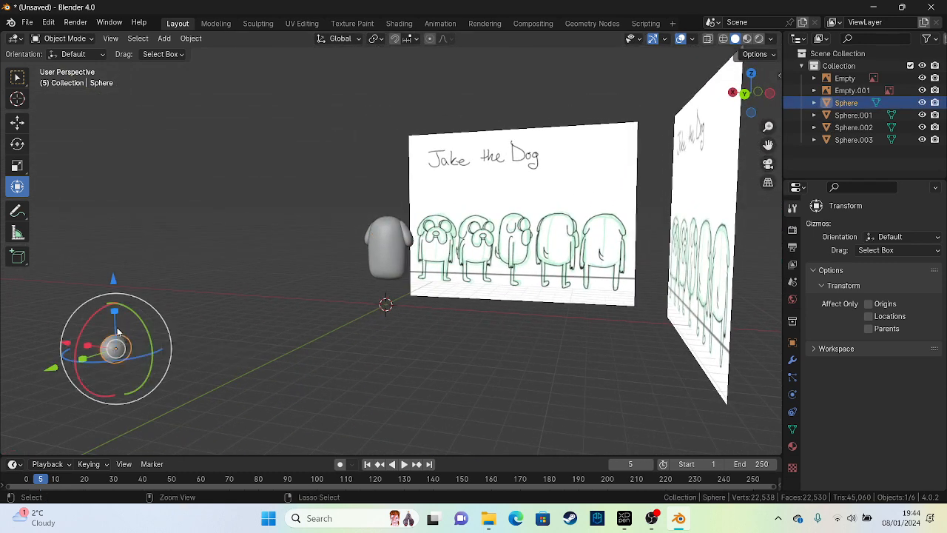
{"action": "key", "text": "ctrl+c"}
{"action": "key", "text": "ctrl+v"}
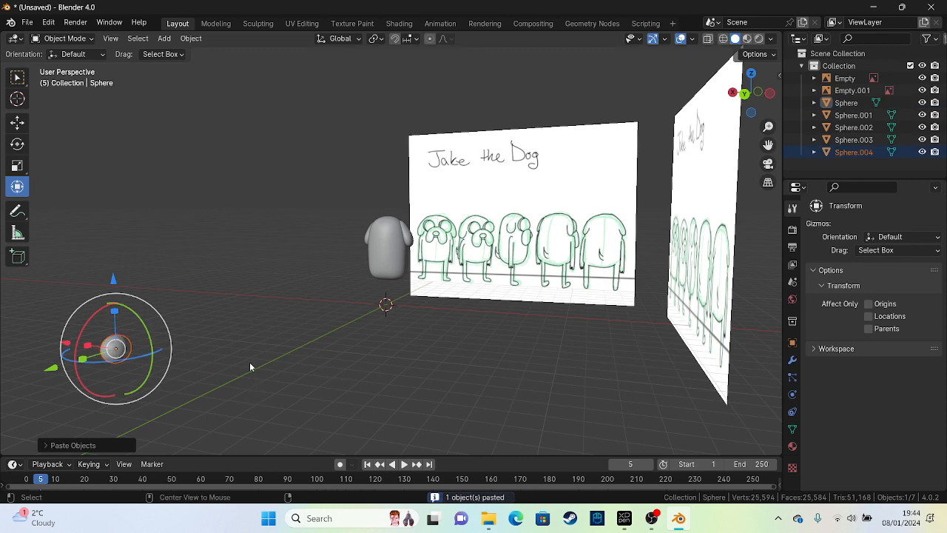
Step: Move the sphere copy onto the body's centre line at snout height in the back view, and show it in the right side view
{"action": "middle_click_drag", "start_coordinate": [250, 367], "coordinate": [207, 390], "text": "alt"}
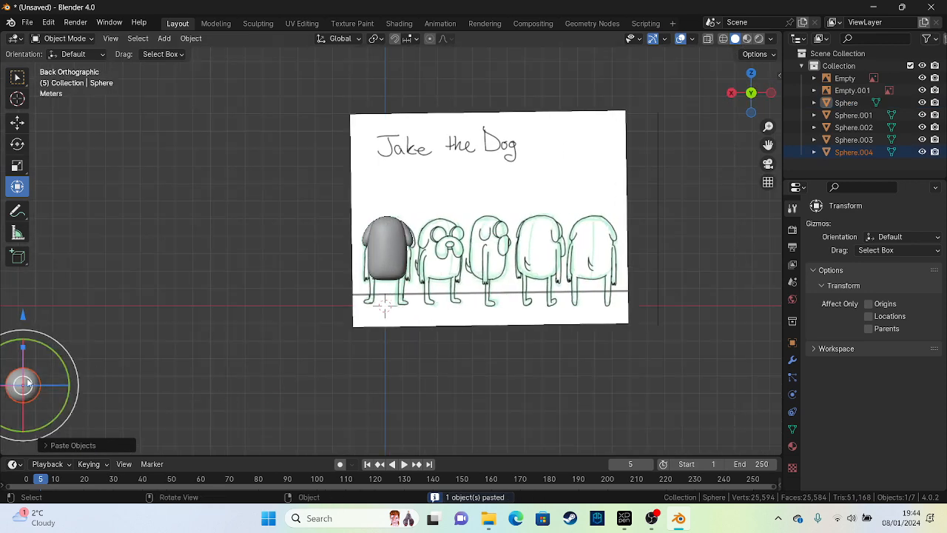
{"action": "mouse_move", "coordinate": [28, 383]}
{"action": "left_mouse_down"}
{"action": "mouse_move", "coordinate": [333, 296]}
{"action": "mouse_move", "coordinate": [285, 258]}
{"action": "left_mouse_up"}
{"action": "scroll", "coordinate": [286, 259], "scroll_direction": "up", "scroll_amount": 2}
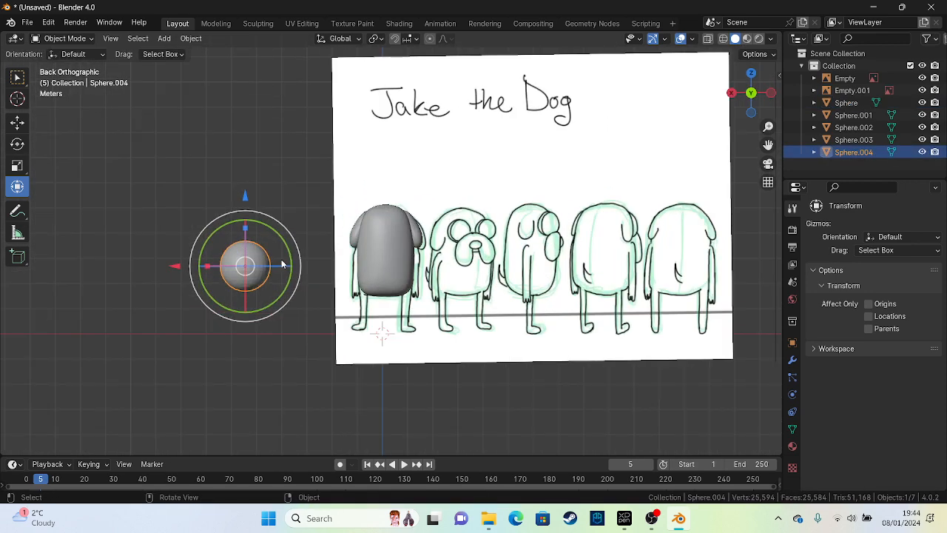
{"action": "scroll", "coordinate": [282, 264], "scroll_direction": "up", "scroll_amount": 4}
{"action": "mouse_move", "coordinate": [91, 300]}
{"action": "left_mouse_down"}
{"action": "mouse_move", "coordinate": [358, 342]}
{"action": "mouse_move", "coordinate": [378, 269]}
{"action": "left_mouse_up"}
{"action": "key", "text": "KP_3"}
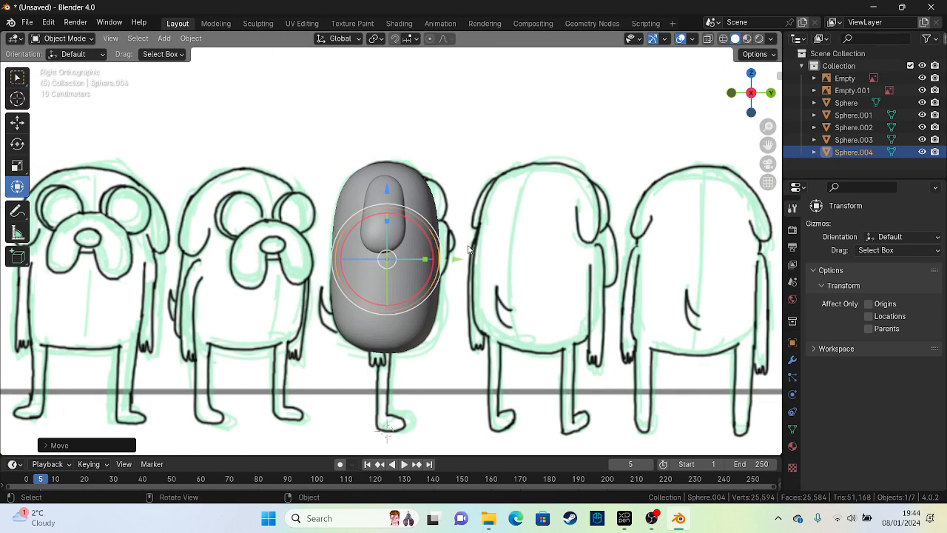
Step: Move the sphere copy out to the front of the body in the side view, and return to the back view
{"action": "key", "text": "g"}
{"action": "left_click", "coordinate": [450, 238]}
{"action": "key", "text": "ctrl+KP_1"}
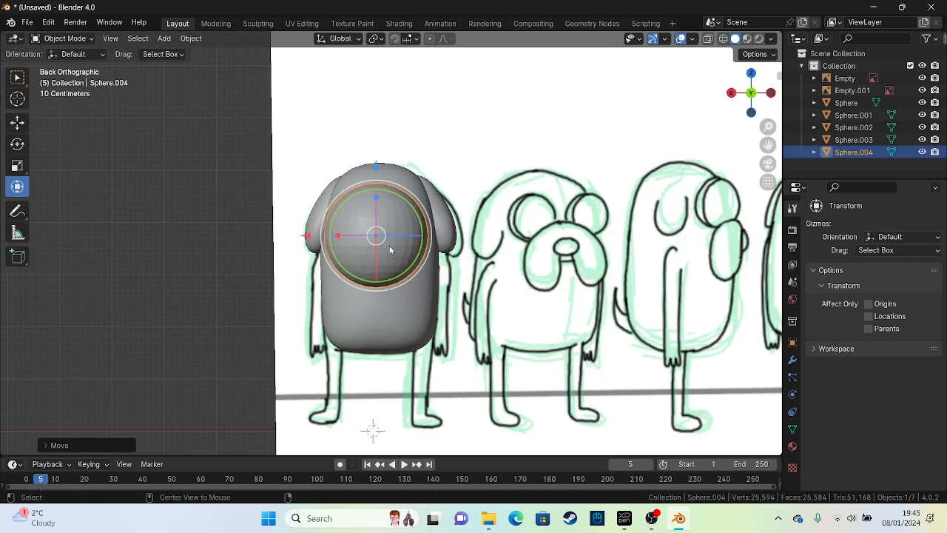
Step: With X-ray on, scale the sphere copy to about 0.41 and centre it over the nose area of the drawn muzzle
{"action": "scroll", "coordinate": [390, 231], "scroll_direction": "up", "scroll_amount": 5}
{"action": "left_click", "coordinate": [707, 39]}
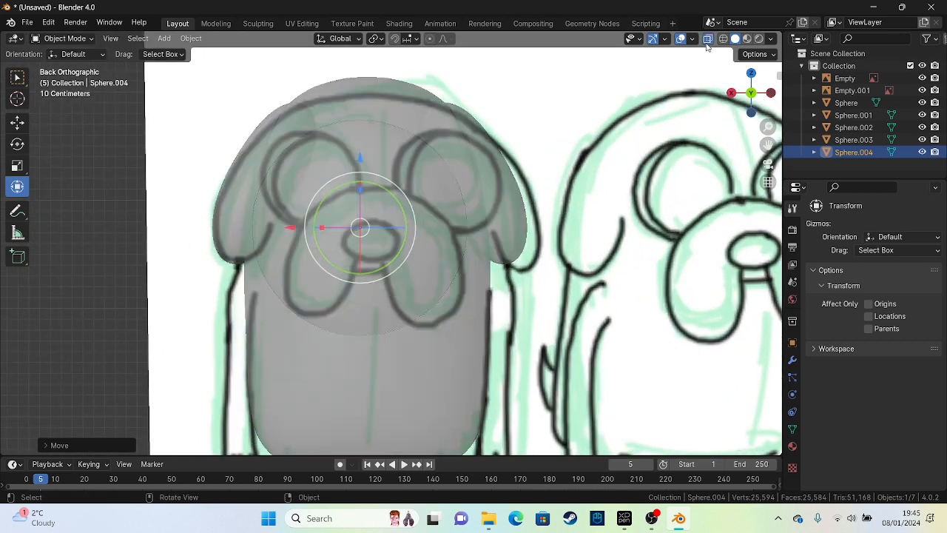
{"action": "scroll", "coordinate": [416, 196], "scroll_direction": "up", "scroll_amount": 2}
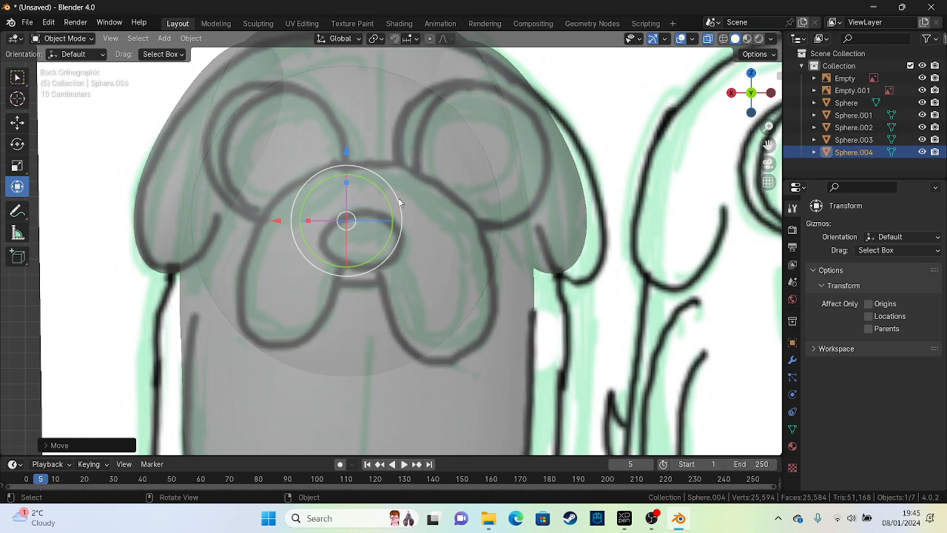
{"action": "key", "text": "s"}
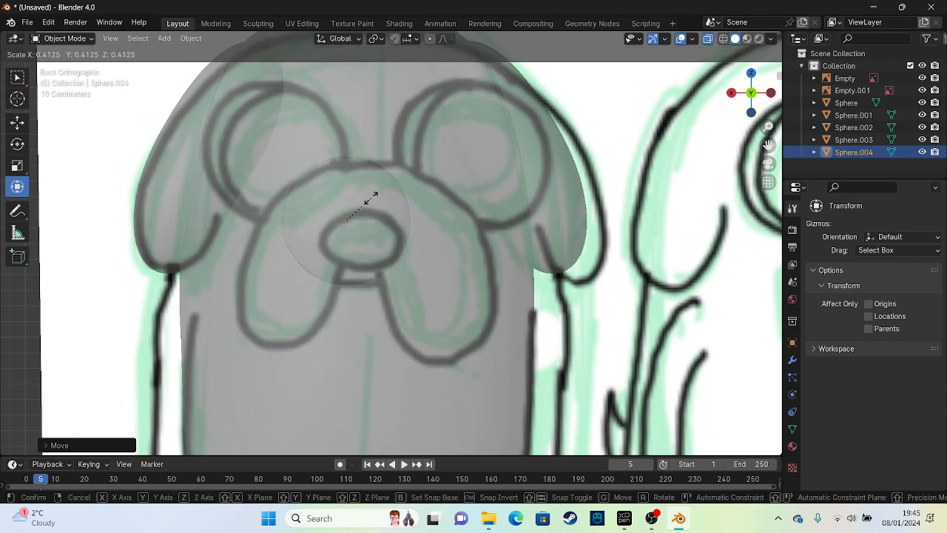
{"action": "left_click", "coordinate": [370, 197]}
{"action": "mouse_move", "coordinate": [349, 224]}
{"action": "left_mouse_down"}
{"action": "mouse_move", "coordinate": [389, 214]}
{"action": "mouse_move", "coordinate": [363, 216]}
{"action": "left_mouse_up"}
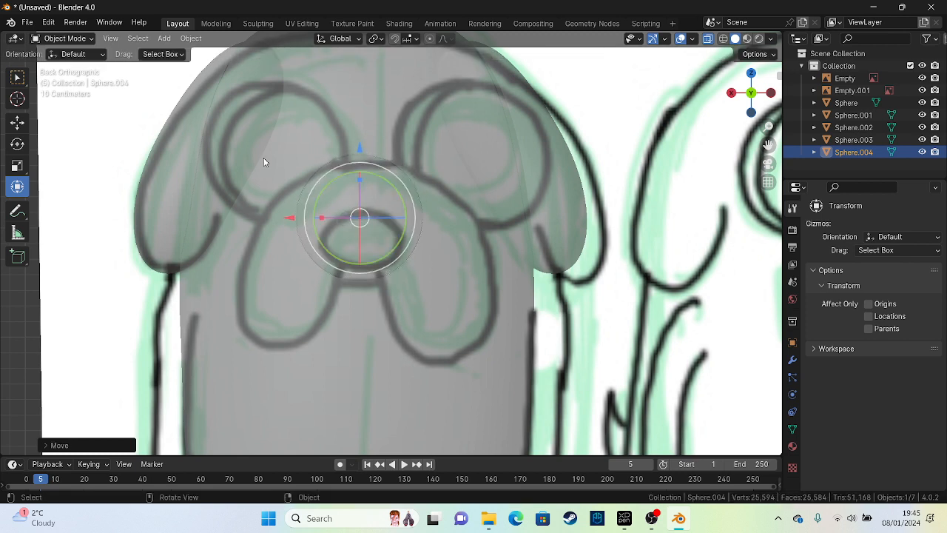
Step: In Sculpt Mode, stretch the small sphere sideways with Elastic Deform to the muzzle's width, and turn X-ray off
{"action": "left_click", "coordinate": [70, 38]}
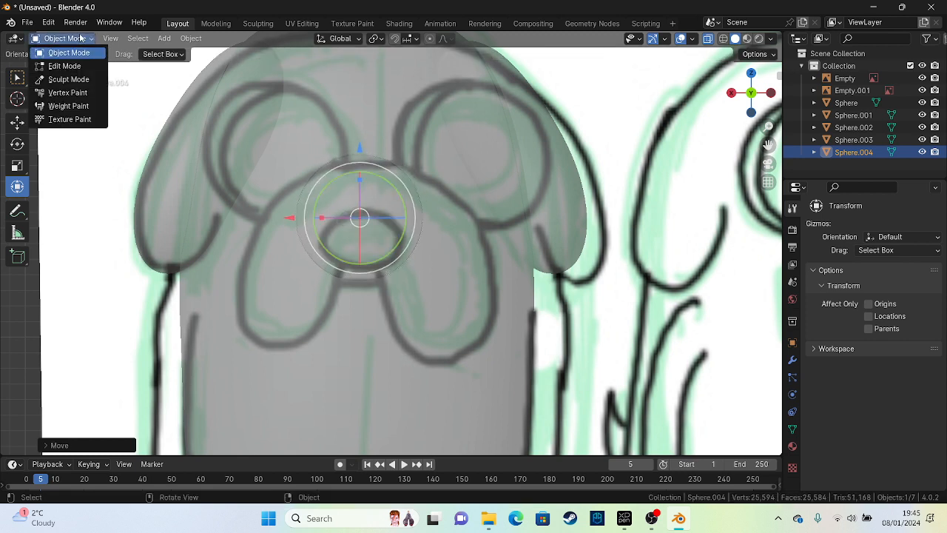
{"action": "left_click", "coordinate": [91, 79]}
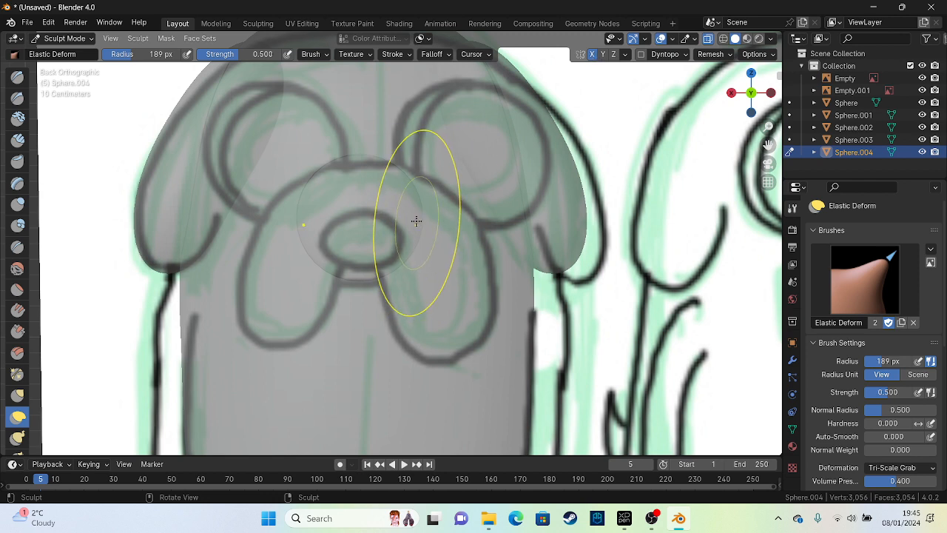
{"action": "left_click_drag", "start_coordinate": [416, 220], "coordinate": [588, 229]}
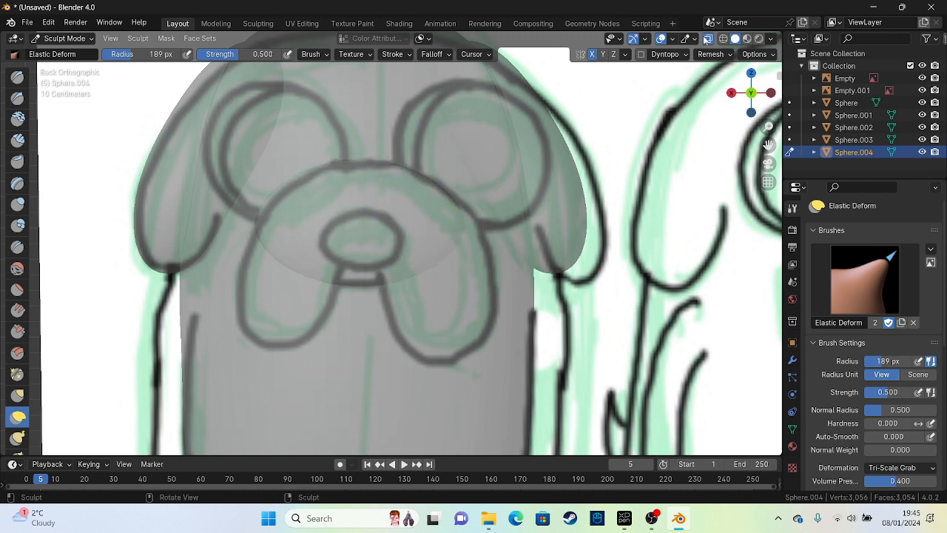
{"action": "key", "text": "alt+z"}
{"action": "mouse_move", "coordinate": [454, 220]}
{"action": "left_mouse_down"}
{"action": "mouse_move", "coordinate": [510, 222]}
{"action": "mouse_move", "coordinate": [436, 222]}
{"action": "mouse_move", "coordinate": [668, 227]}
{"action": "mouse_move", "coordinate": [508, 227]}
{"action": "mouse_move", "coordinate": [587, 243]}
{"action": "left_mouse_up"}
Step: Bend the stretched snout into an arch by raising its middle and lowering both ends, and undo the final pull on the ends
{"action": "mouse_move", "coordinate": [365, 283]}
{"action": "left_mouse_down"}
{"action": "mouse_move", "coordinate": [359, 195]}
{"action": "mouse_move", "coordinate": [469, 237]}
{"action": "mouse_move", "coordinate": [469, 294]}
{"action": "mouse_move", "coordinate": [379, 307]}
{"action": "mouse_move", "coordinate": [363, 193]}
{"action": "mouse_move", "coordinate": [437, 236]}
{"action": "left_mouse_up"}
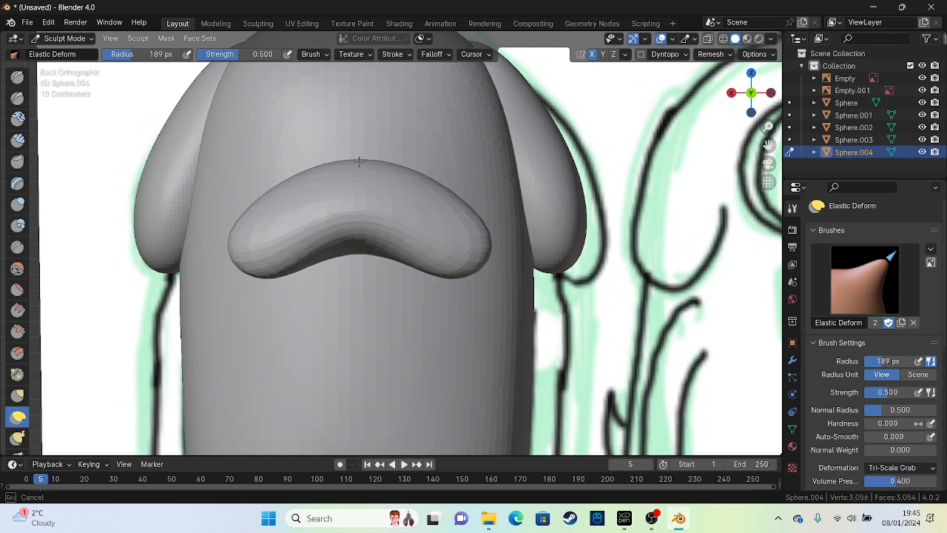
{"action": "mouse_move", "coordinate": [459, 266]}
{"action": "left_mouse_down"}
{"action": "mouse_move", "coordinate": [479, 394]}
{"action": "mouse_move", "coordinate": [473, 385]}
{"action": "left_mouse_up"}
{"action": "left_click_drag", "start_coordinate": [360, 275], "coordinate": [375, 183]}
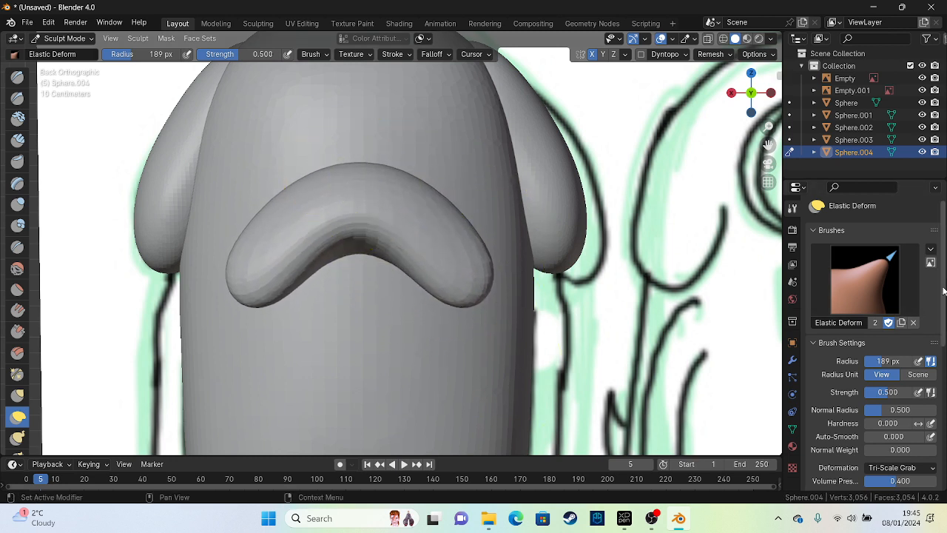
{"action": "mouse_move", "coordinate": [453, 292]}
{"action": "left_mouse_down"}
{"action": "mouse_move", "coordinate": [438, 439]}
{"action": "mouse_move", "coordinate": [424, 438]}
{"action": "left_mouse_up"}
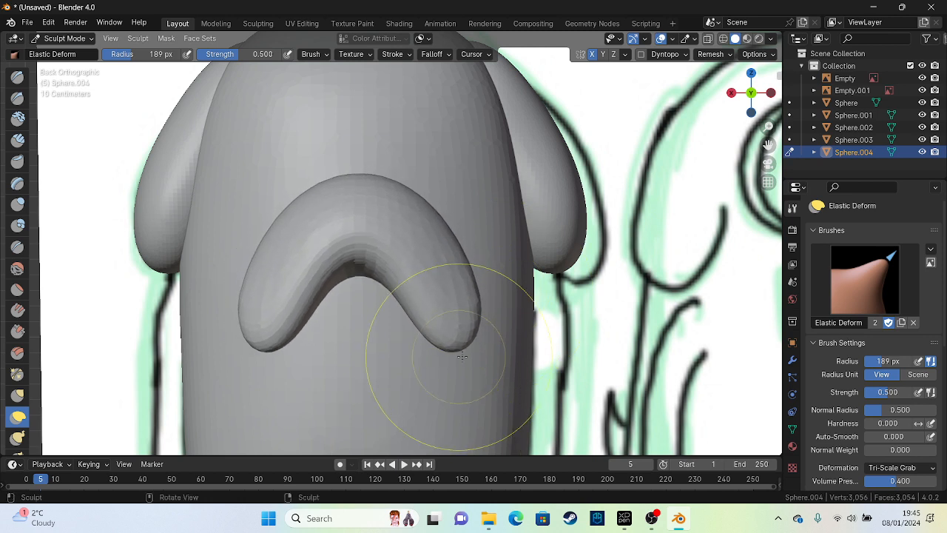
{"action": "key", "text": "ctrl+z"}
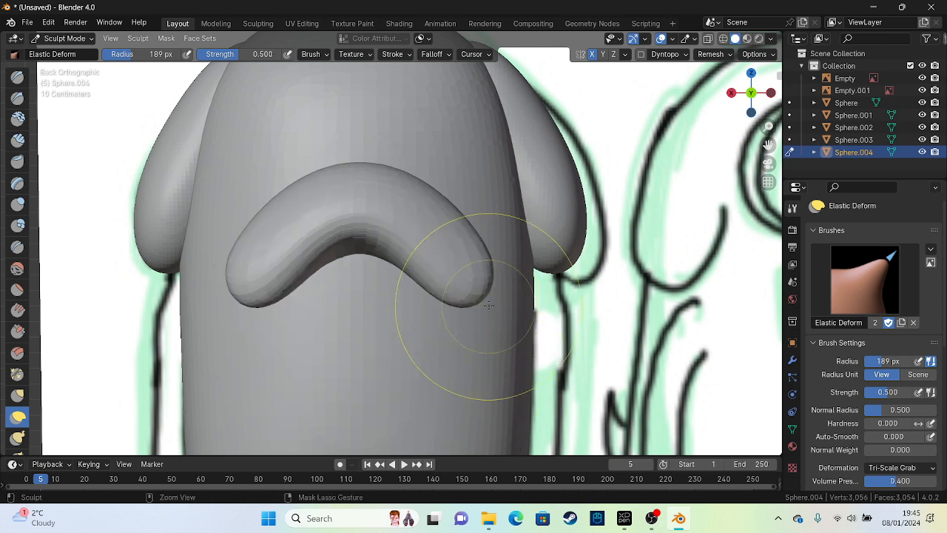
Step: Remesh the snout at a 0.08 m voxel size, extend its arch with Elastic Deform, and remesh it again
{"action": "scroll", "coordinate": [932, 451], "scroll_direction": "down", "scroll_amount": 10}
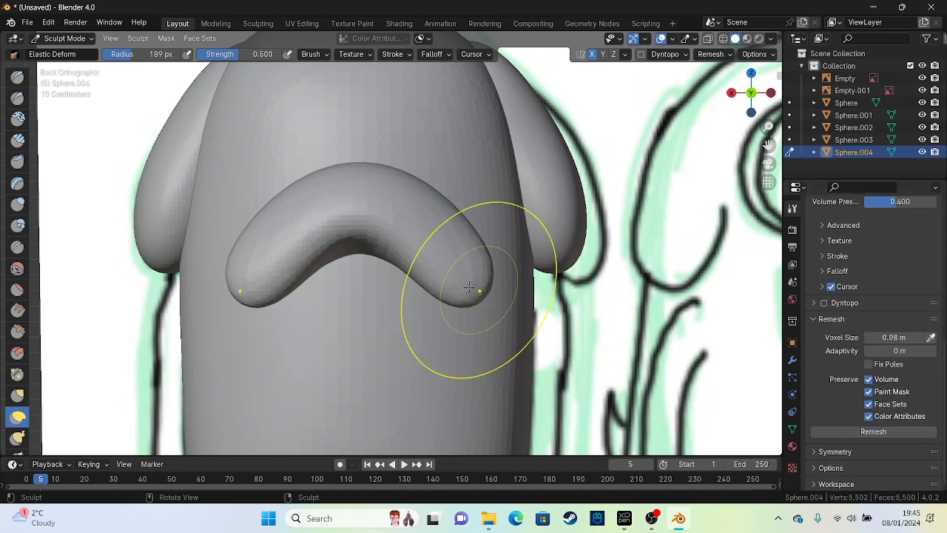
{"action": "left_click_drag", "start_coordinate": [481, 292], "coordinate": [476, 357]}
{"action": "left_click_drag", "start_coordinate": [361, 271], "coordinate": [362, 195]}
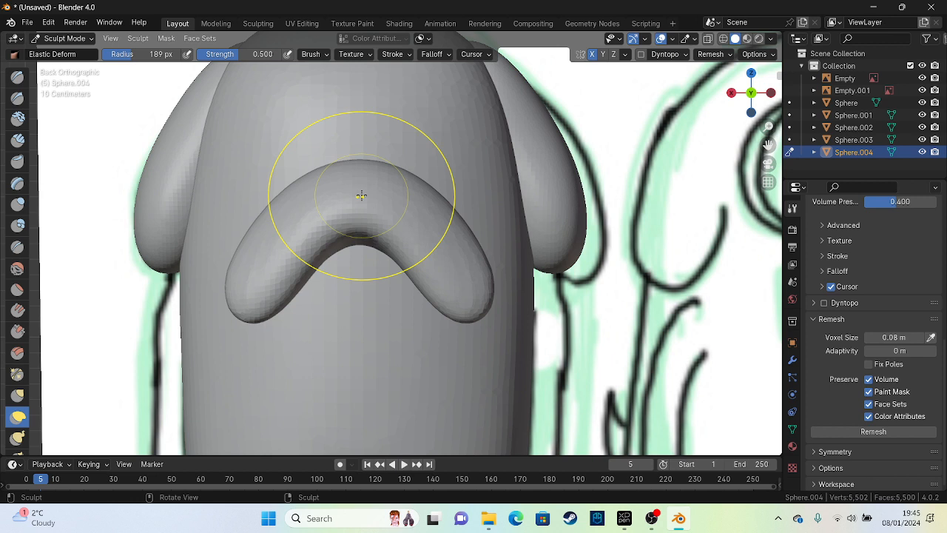
{"action": "left_click", "coordinate": [862, 432]}
Step: Shape the snout's two arms with Elastic Deform, bringing their ends slightly inward, and remesh the snout
{"action": "left_click_drag", "start_coordinate": [398, 252], "coordinate": [394, 243]}
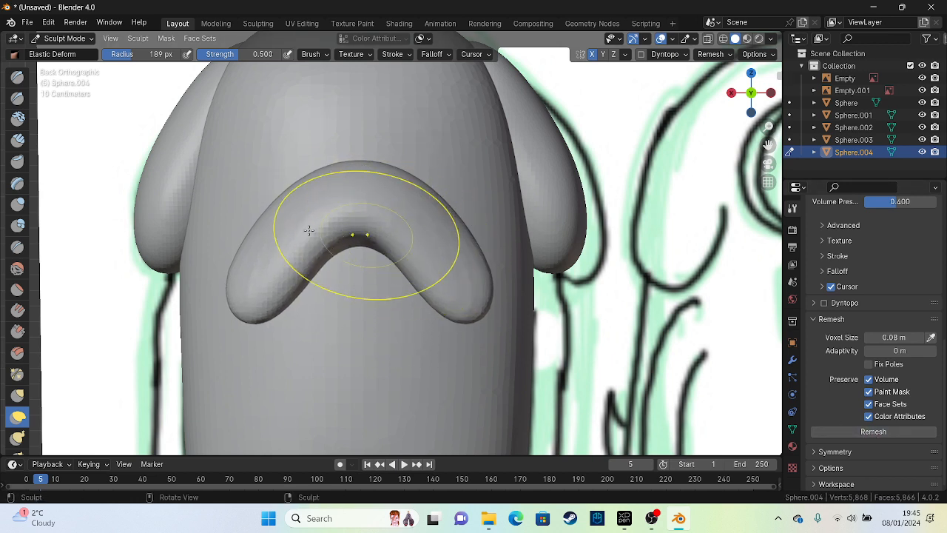
{"action": "left_click_drag", "start_coordinate": [260, 235], "coordinate": [272, 227]}
{"action": "left_click_drag", "start_coordinate": [249, 288], "coordinate": [270, 288]}
{"action": "left_click_drag", "start_coordinate": [271, 237], "coordinate": [232, 229]}
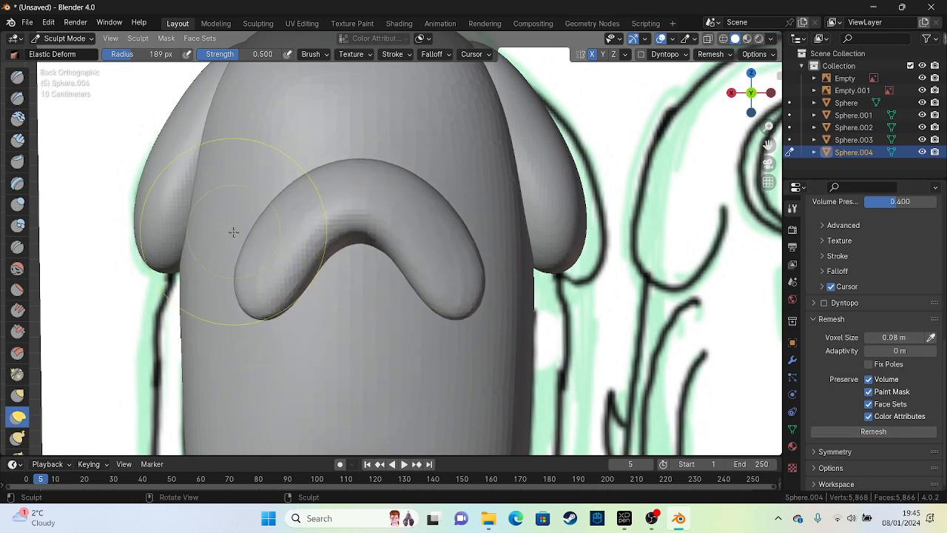
{"action": "left_click", "coordinate": [885, 433]}
Step: With X-ray on, thicken and lengthen the snout's arms and top to follow the drawn muzzle outline
{"action": "left_click", "coordinate": [708, 38]}
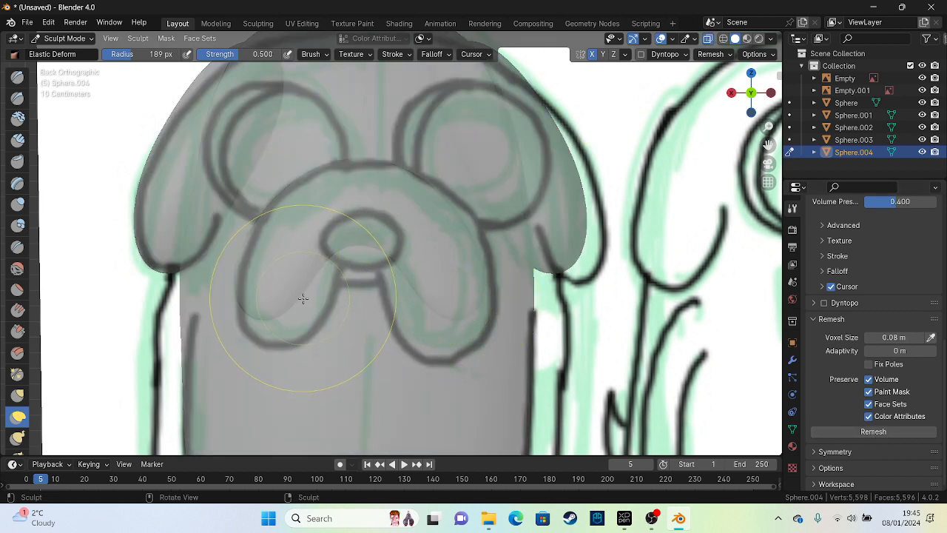
{"action": "mouse_move", "coordinate": [302, 296]}
{"action": "left_mouse_down"}
{"action": "mouse_move", "coordinate": [351, 348]}
{"action": "mouse_move", "coordinate": [300, 318]}
{"action": "mouse_move", "coordinate": [340, 345]}
{"action": "mouse_move", "coordinate": [254, 317]}
{"action": "mouse_move", "coordinate": [232, 321]}
{"action": "mouse_move", "coordinate": [259, 323]}
{"action": "left_mouse_up"}
{"action": "mouse_move", "coordinate": [278, 228]}
{"action": "left_mouse_down"}
{"action": "mouse_move", "coordinate": [283, 201]}
{"action": "mouse_move", "coordinate": [312, 166]}
{"action": "mouse_move", "coordinate": [361, 175]}
{"action": "mouse_move", "coordinate": [367, 186]}
{"action": "left_mouse_up"}
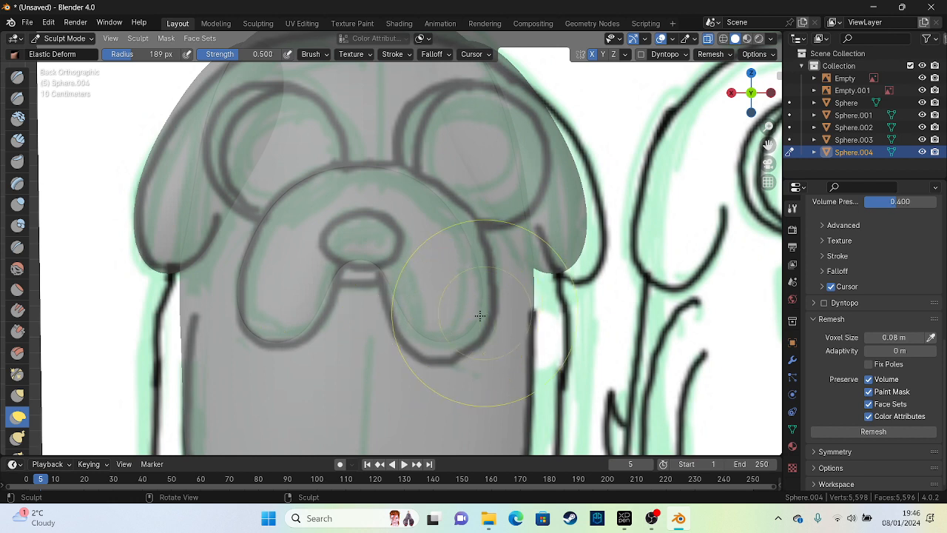
{"action": "left_click_drag", "start_coordinate": [482, 315], "coordinate": [510, 317]}
{"action": "left_click_drag", "start_coordinate": [453, 227], "coordinate": [477, 220]}
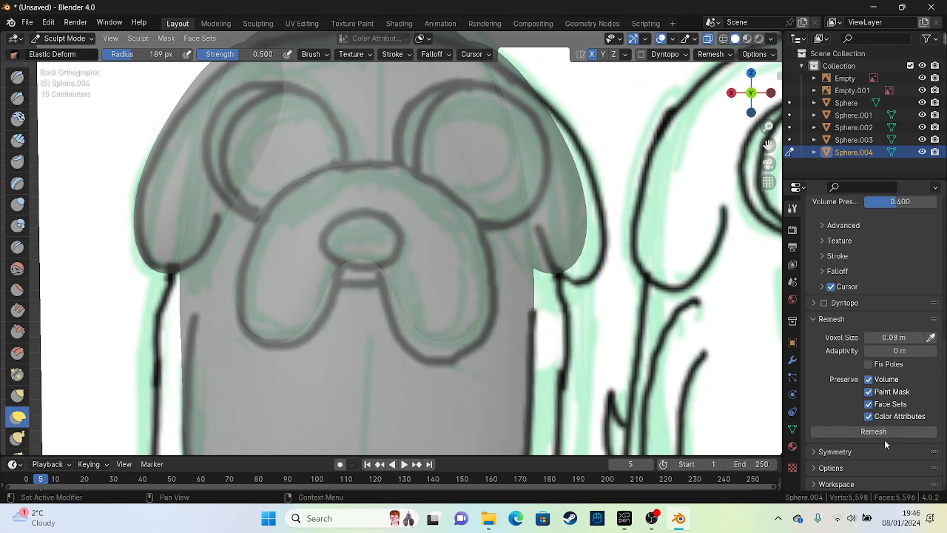
Step: Turn X-ray off, refine the snout's middle and inner curves with Elastic Deform, and remesh it
{"action": "left_click", "coordinate": [707, 39]}
{"action": "left_click_drag", "start_coordinate": [355, 212], "coordinate": [330, 217]}
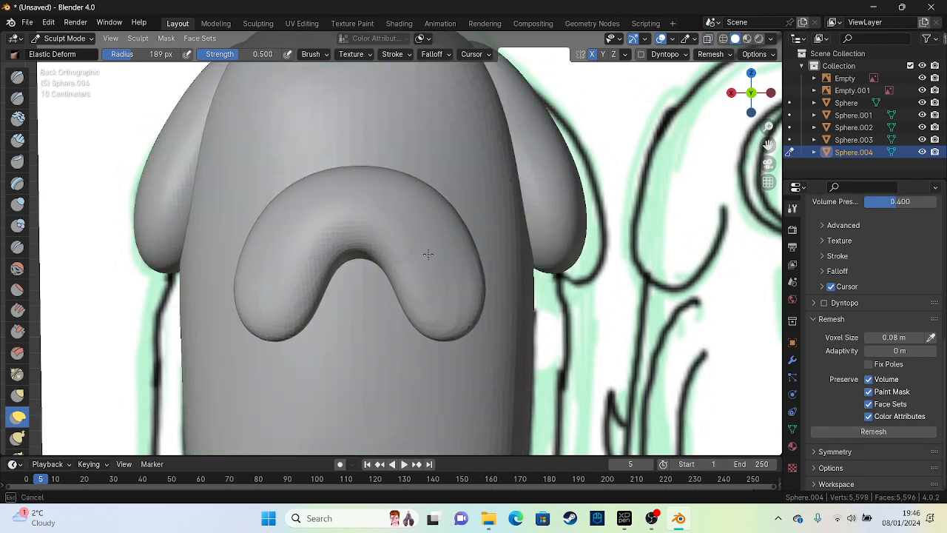
{"action": "left_click_drag", "start_coordinate": [295, 320], "coordinate": [315, 219]}
{"action": "left_click_drag", "start_coordinate": [406, 267], "coordinate": [397, 241]}
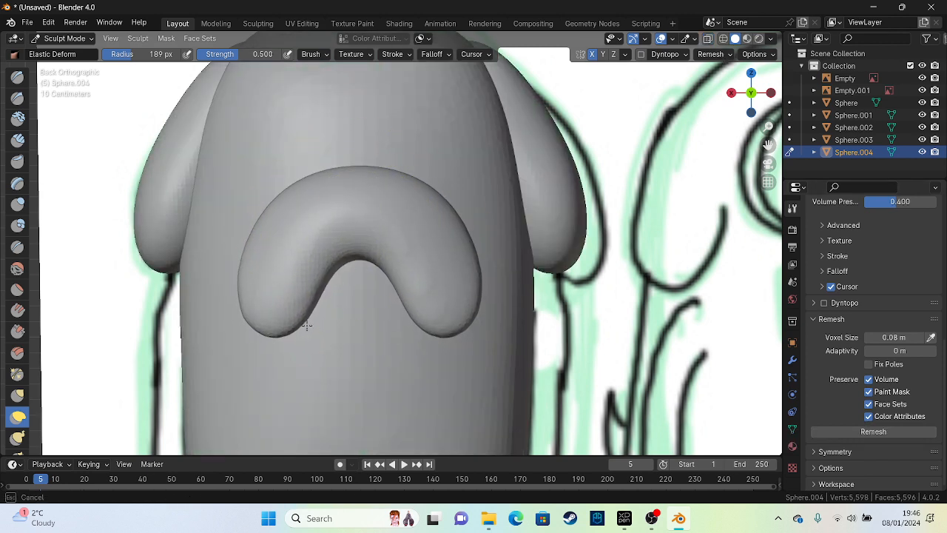
{"action": "left_click", "coordinate": [870, 431]}
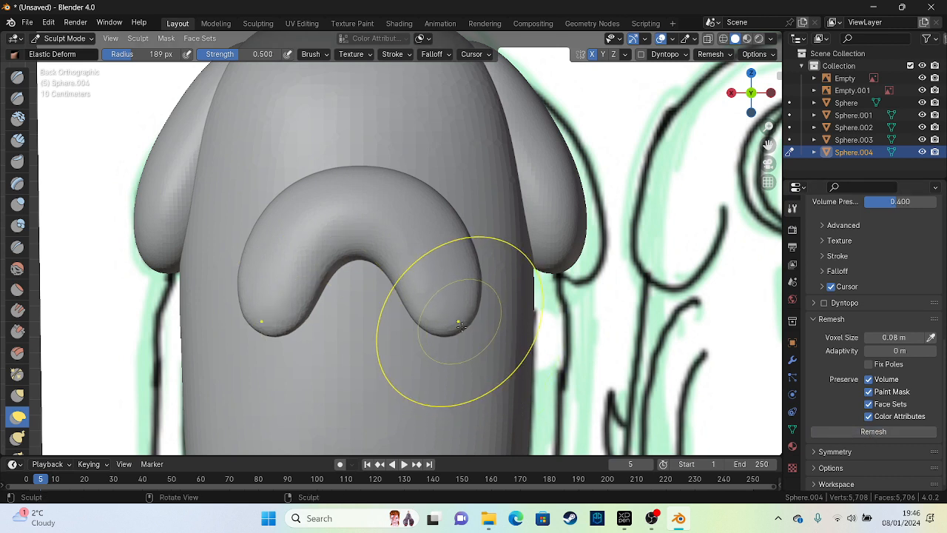
Step: Undo the last stroke and push the outer sides of the snout's two ends slightly outward
{"action": "key", "text": "ctrl+z"}
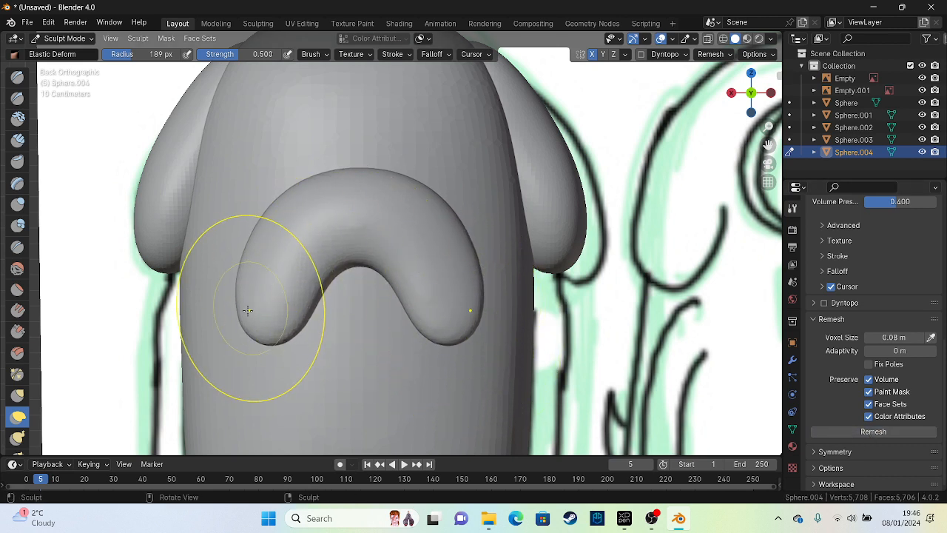
{"action": "left_click_drag", "start_coordinate": [249, 311], "coordinate": [245, 308]}
{"action": "left_click_drag", "start_coordinate": [481, 293], "coordinate": [479, 295]}
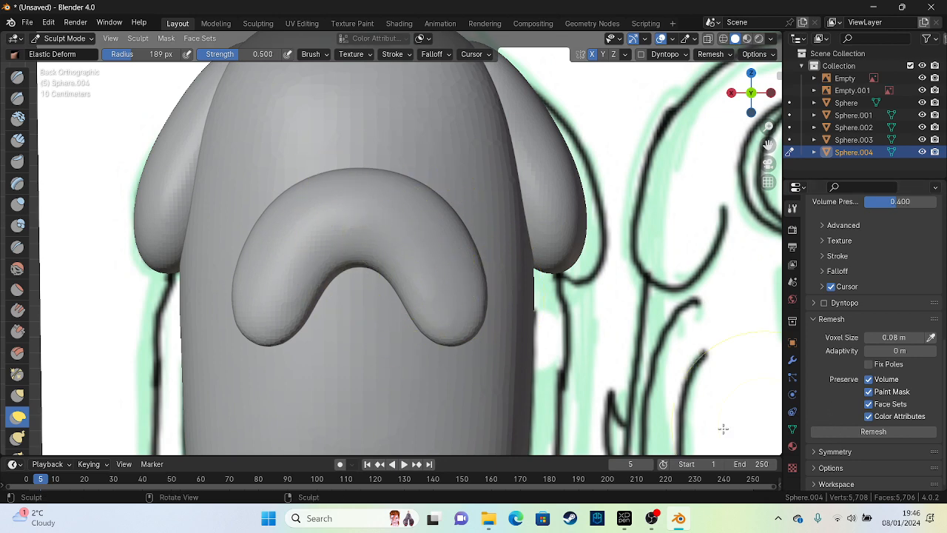
Step: In the right side view with X-ray on, push the snout back toward the body to match the drawn side profile
{"action": "key", "text": "KP_3"}
{"action": "middle_click_drag", "start_coordinate": [557, 245], "coordinate": [481, 265], "text": "shift"}
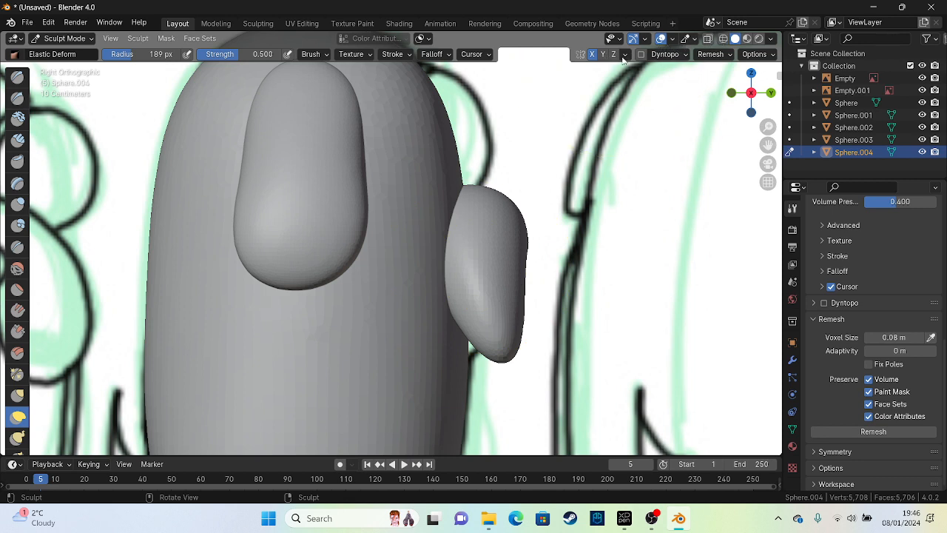
{"action": "left_click", "coordinate": [708, 41]}
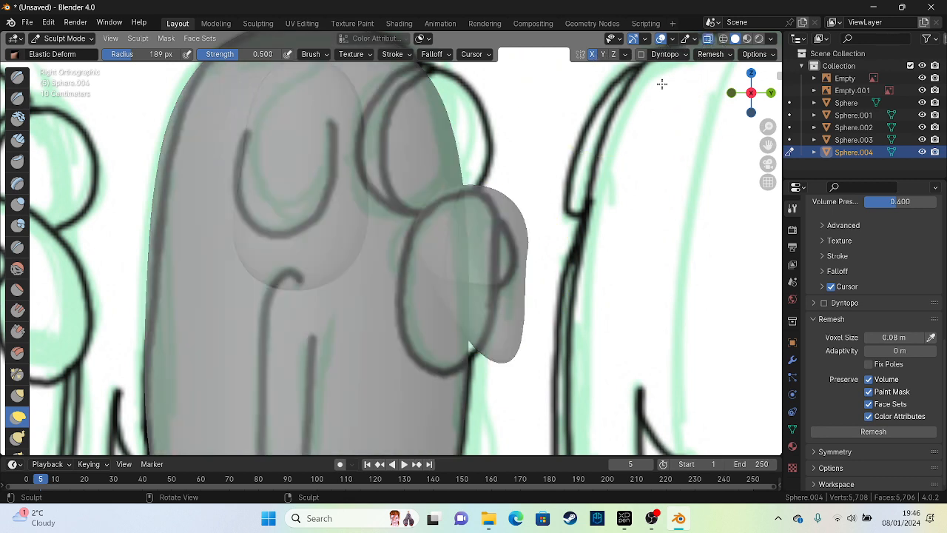
{"action": "left_click_drag", "start_coordinate": [477, 346], "coordinate": [361, 361]}
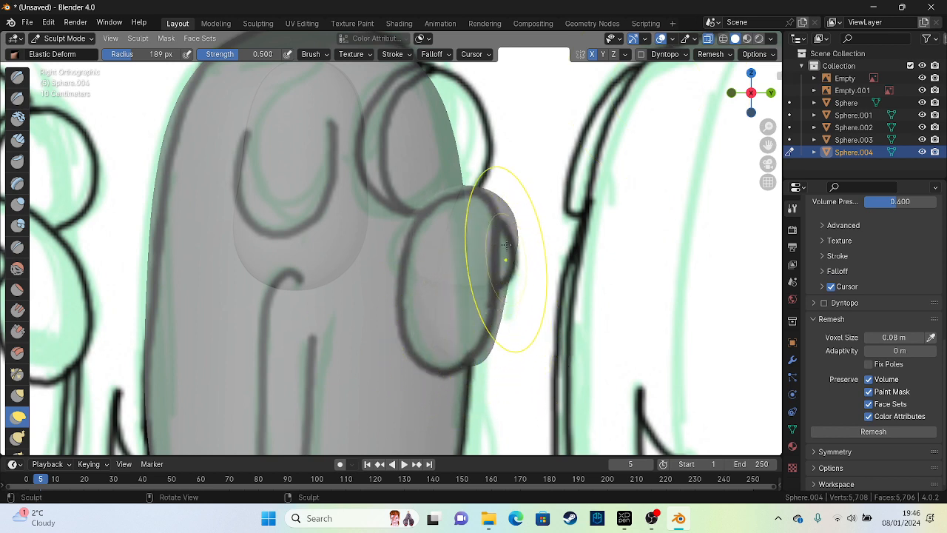
{"action": "mouse_move", "coordinate": [499, 212]}
{"action": "left_mouse_down"}
{"action": "mouse_move", "coordinate": [516, 237]}
{"action": "mouse_move", "coordinate": [479, 238]}
{"action": "left_mouse_up"}
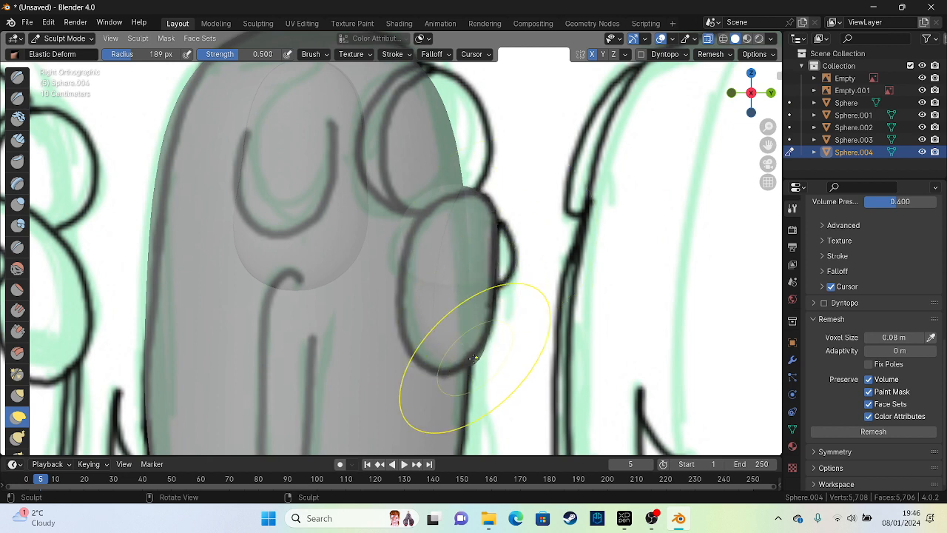
{"action": "left_click_drag", "start_coordinate": [479, 354], "coordinate": [473, 383]}
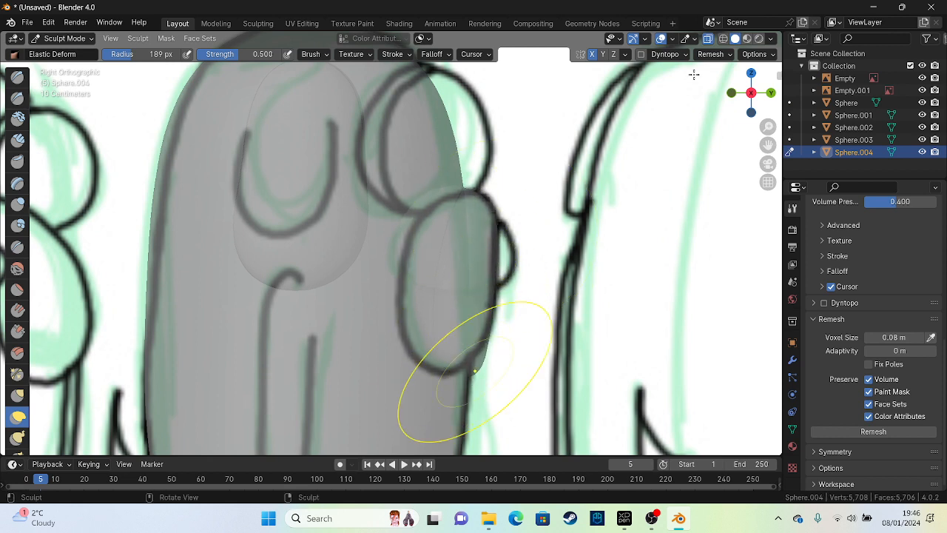
Step: Turn X-ray off, pull the snout's outer face forward and its lower end back toward the body, and remesh it
{"action": "left_click", "coordinate": [706, 38]}
{"action": "left_click_drag", "start_coordinate": [473, 206], "coordinate": [526, 217]}
{"action": "mouse_move", "coordinate": [497, 306]}
{"action": "left_mouse_down"}
{"action": "mouse_move", "coordinate": [505, 321]}
{"action": "mouse_move", "coordinate": [515, 307]}
{"action": "left_mouse_up"}
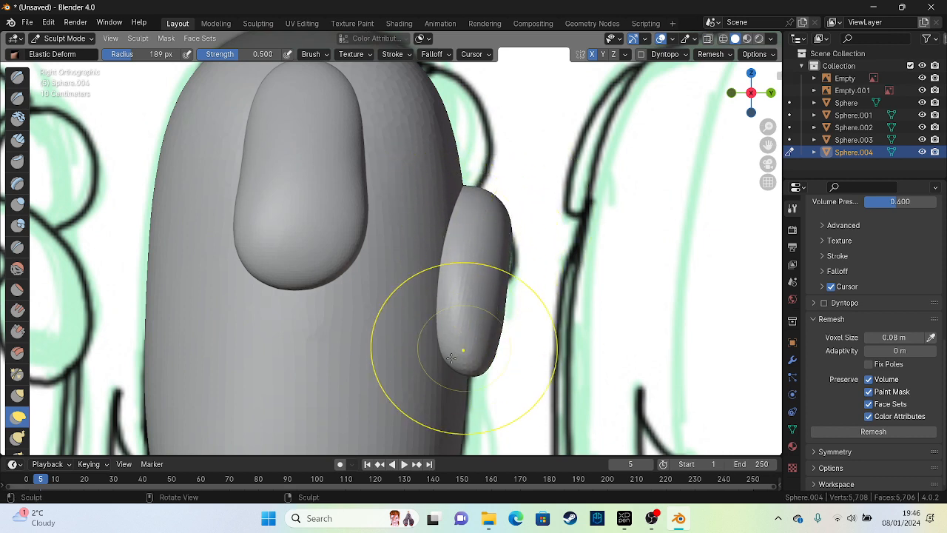
{"action": "left_click_drag", "start_coordinate": [460, 352], "coordinate": [436, 355]}
{"action": "left_click", "coordinate": [866, 430]}
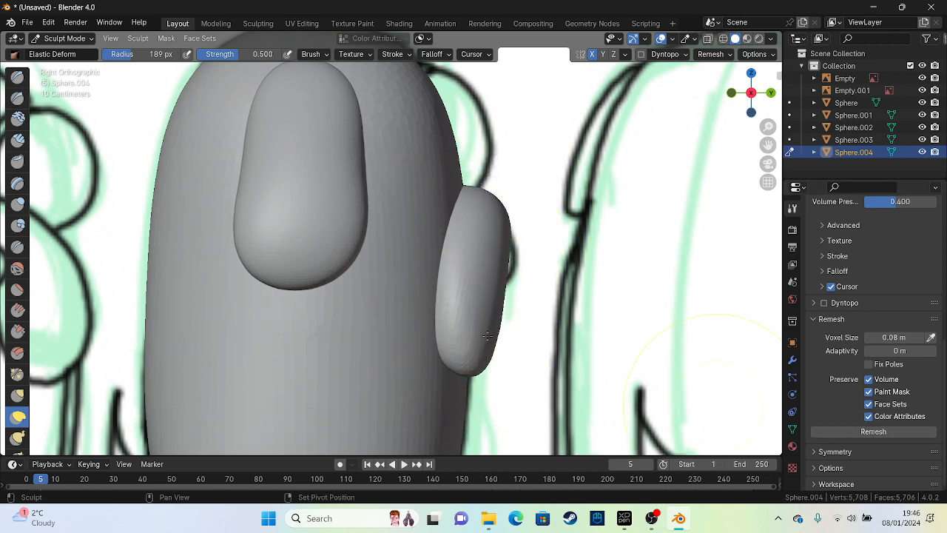
Step: Smooth the snout's side surface and round off its lower end, front face and upper edge in the side view
{"action": "left_click_drag", "start_coordinate": [499, 355], "coordinate": [498, 348]}
{"action": "left_click_drag", "start_coordinate": [460, 360], "coordinate": [479, 289], "text": "shift"}
{"action": "mouse_move", "coordinate": [509, 220]}
{"action": "left_mouse_down"}
{"action": "mouse_move", "coordinate": [498, 250]}
{"action": "mouse_move", "coordinate": [481, 250]}
{"action": "mouse_move", "coordinate": [510, 229]}
{"action": "left_mouse_up"}
{"action": "left_click_drag", "start_coordinate": [471, 197], "coordinate": [465, 202]}
Step: Remesh the snout at the 0.08 m voxel size and inspect its shape on the body from the face side
{"action": "scroll", "coordinate": [480, 189], "scroll_direction": "down", "scroll_amount": 4}
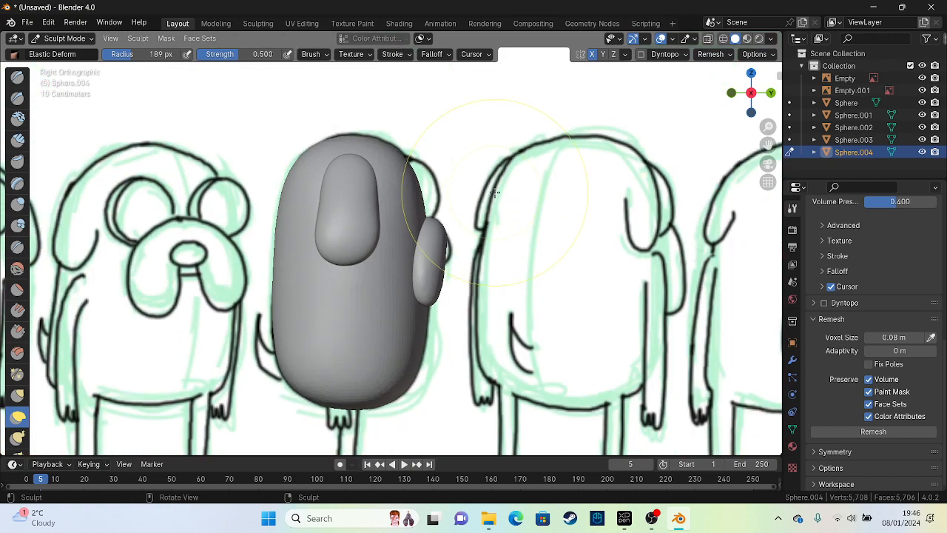
{"action": "middle_click_drag", "start_coordinate": [494, 194], "coordinate": [358, 187]}
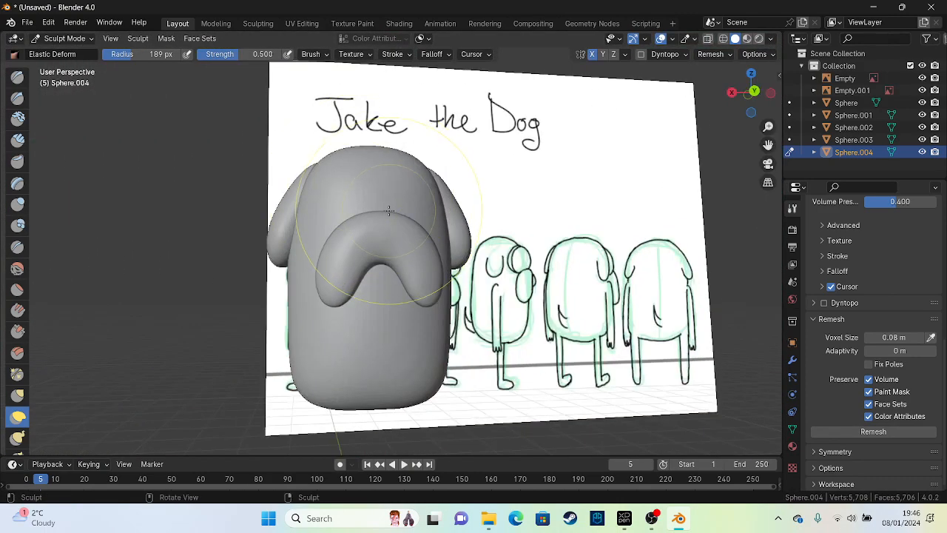
{"action": "scroll", "coordinate": [389, 212], "scroll_direction": "up", "scroll_amount": 2}
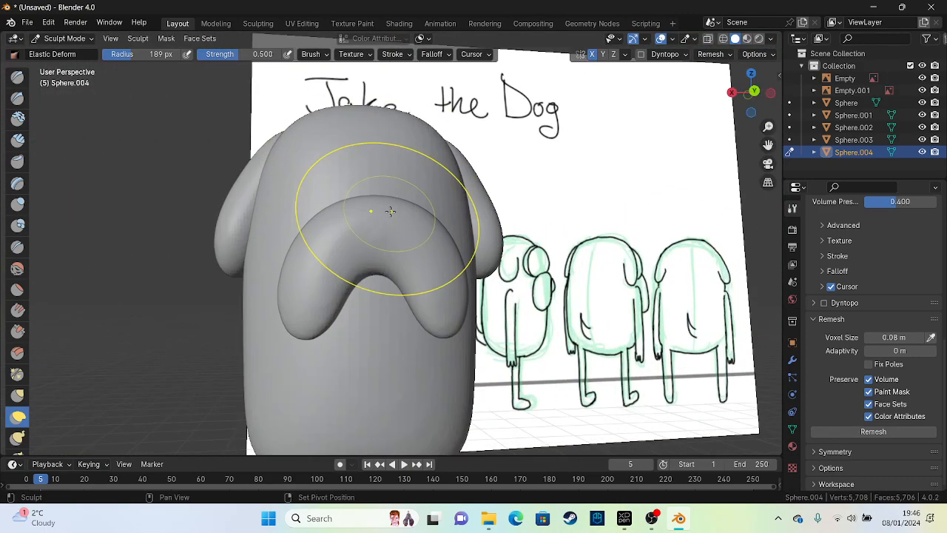
{"action": "left_click", "coordinate": [875, 432]}
{"action": "mouse_move", "coordinate": [300, 300]}
{"action": "middle_mouse_down"}
{"action": "mouse_move", "coordinate": [335, 279]}
{"action": "mouse_move", "coordinate": [443, 285]}
{"action": "mouse_move", "coordinate": [597, 231]}
{"action": "mouse_move", "coordinate": [448, 213]}
{"action": "mouse_move", "coordinate": [370, 226]}
{"action": "mouse_move", "coordinate": [393, 275]}
{"action": "middle_mouse_up"}
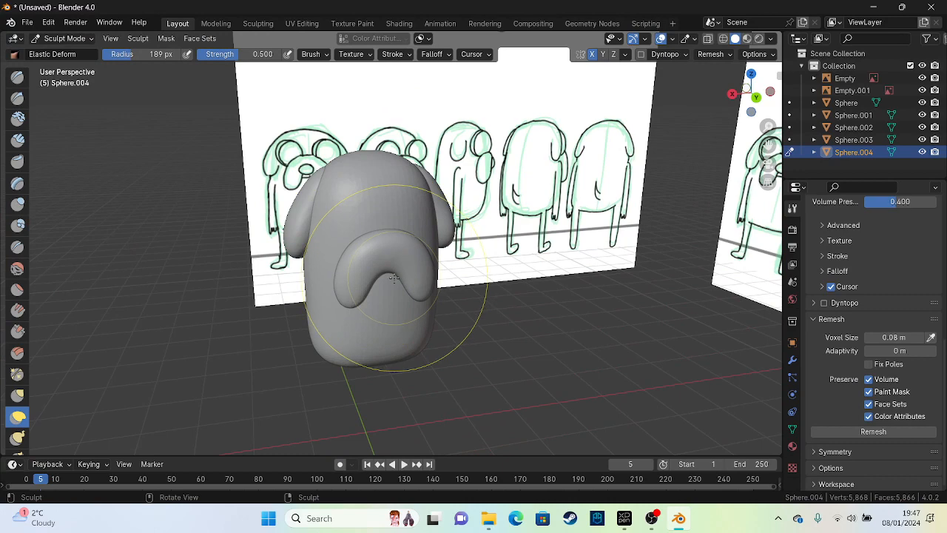
Step: Leave sculpting for Object Mode and deselect the snout
{"action": "scroll", "coordinate": [394, 277], "scroll_direction": "down", "scroll_amount": 5}
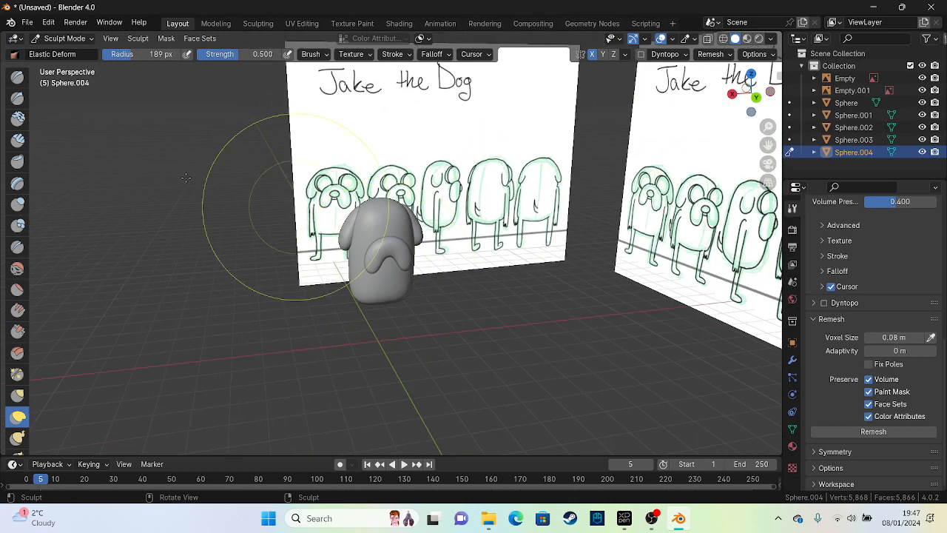
{"action": "left_click", "coordinate": [64, 40]}
{"action": "left_click", "coordinate": [77, 55]}
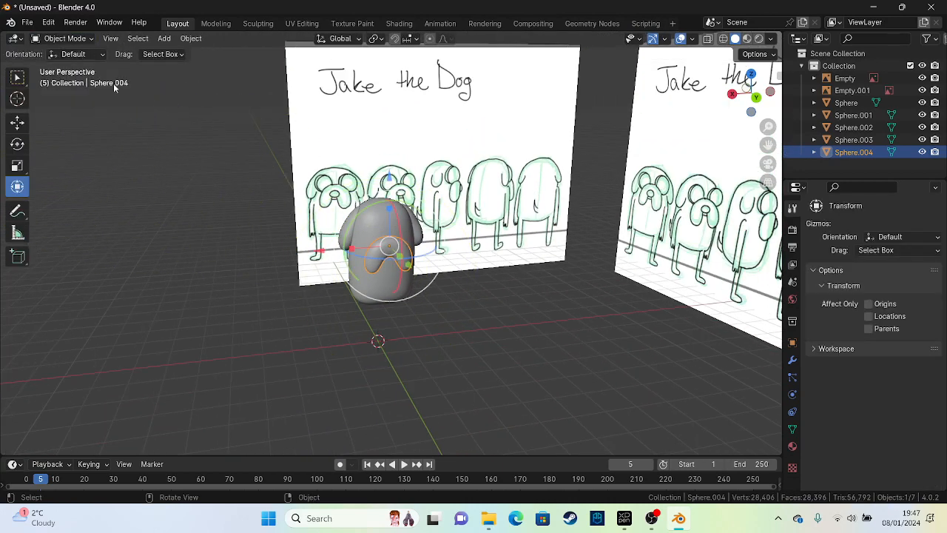
{"action": "middle_click_drag", "start_coordinate": [237, 147], "coordinate": [235, 235]}
{"action": "left_click", "coordinate": [229, 230]}
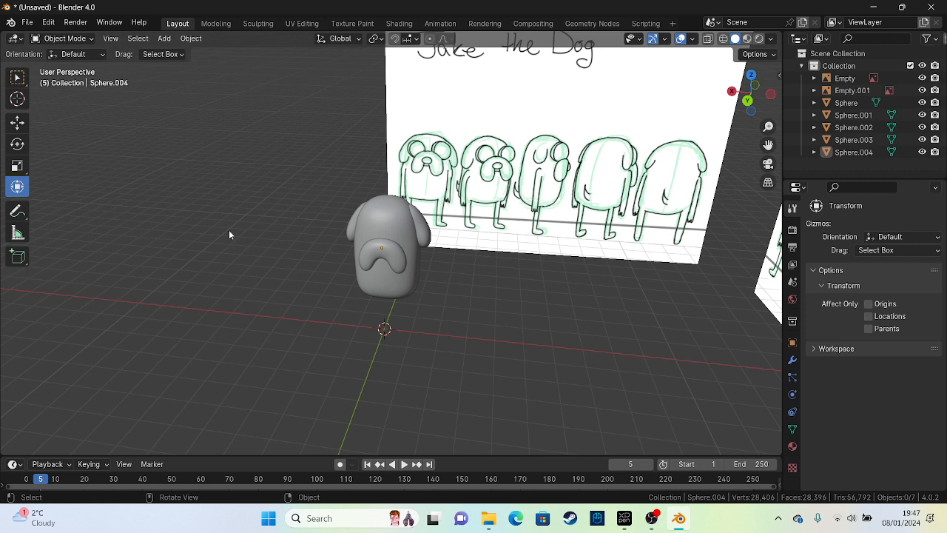
Step: Add a cube mesh and move it up into the empty space beside the body
{"action": "left_click", "coordinate": [166, 39]}
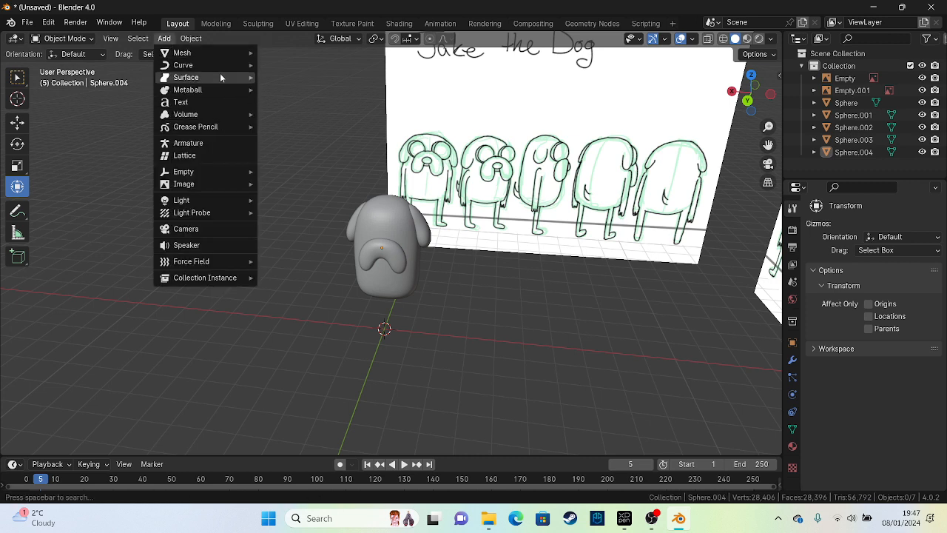
{"action": "mouse_move", "coordinate": [235, 51]}
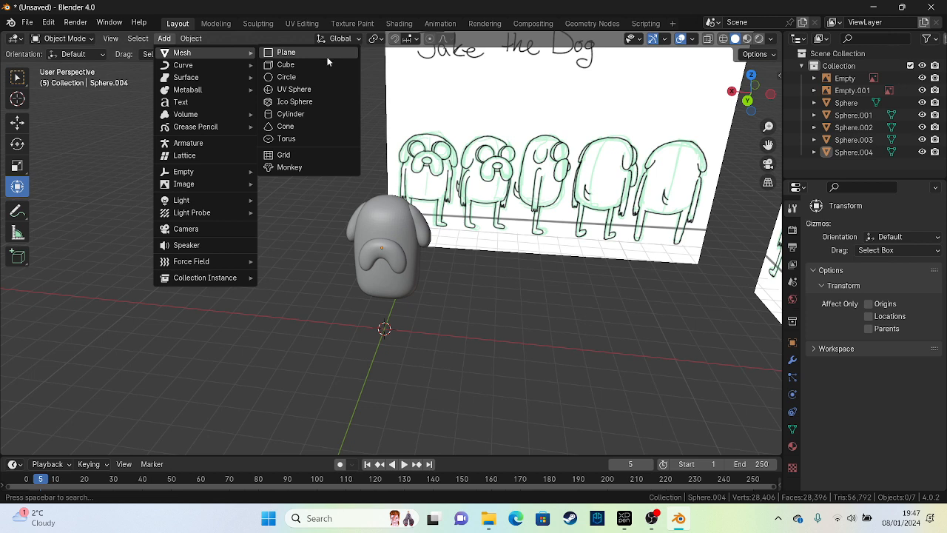
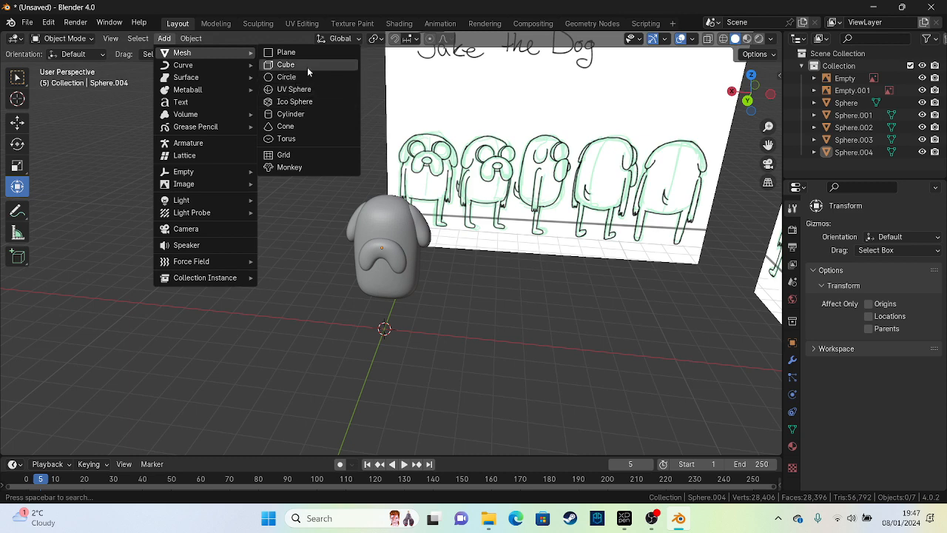
{"action": "left_click", "coordinate": [307, 67]}
{"action": "left_click_drag", "start_coordinate": [319, 322], "coordinate": [207, 309]}
{"action": "left_click_drag", "start_coordinate": [263, 255], "coordinate": [250, 151]}
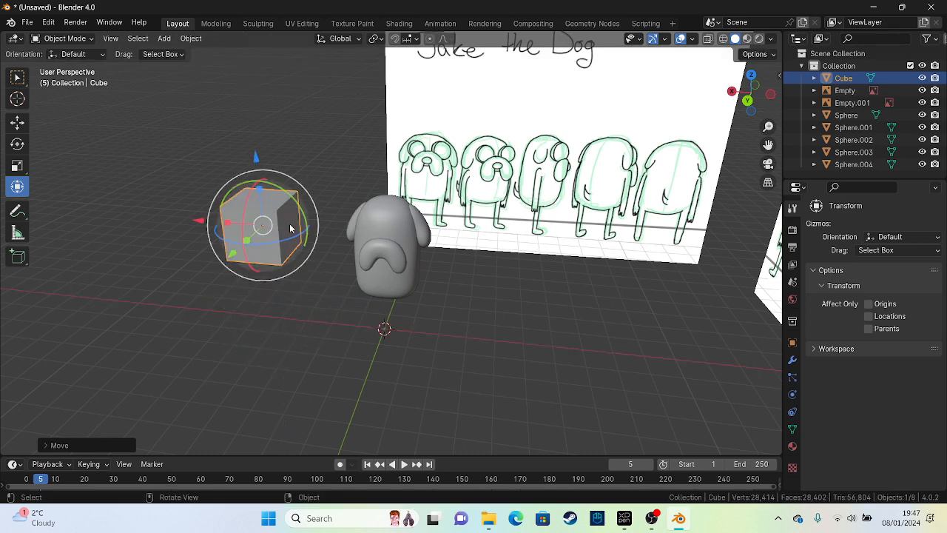
Step: Try extending the cube in Edit Mode by moving its side face toward the body, undo that, and return to Object Mode
{"action": "left_click", "coordinate": [80, 38]}
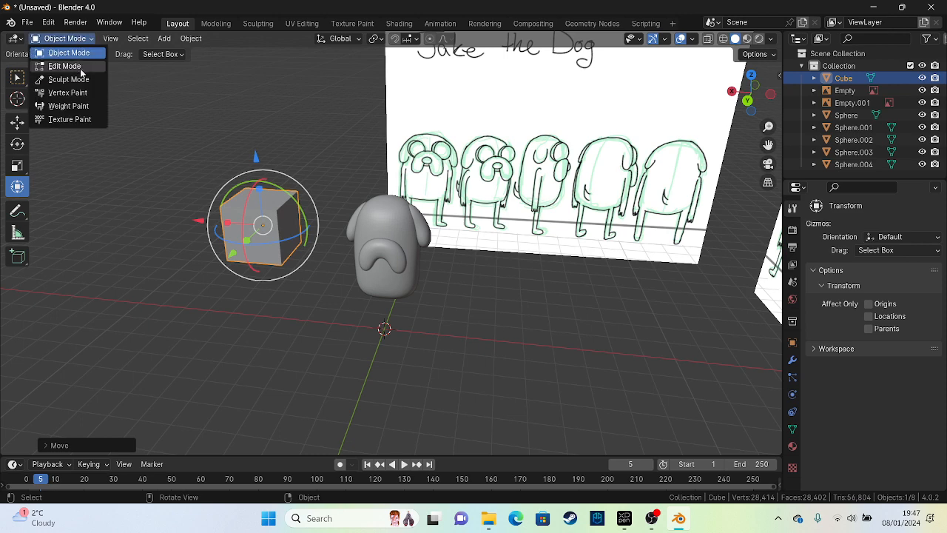
{"action": "left_click", "coordinate": [81, 65]}
{"action": "left_click", "coordinate": [287, 222]}
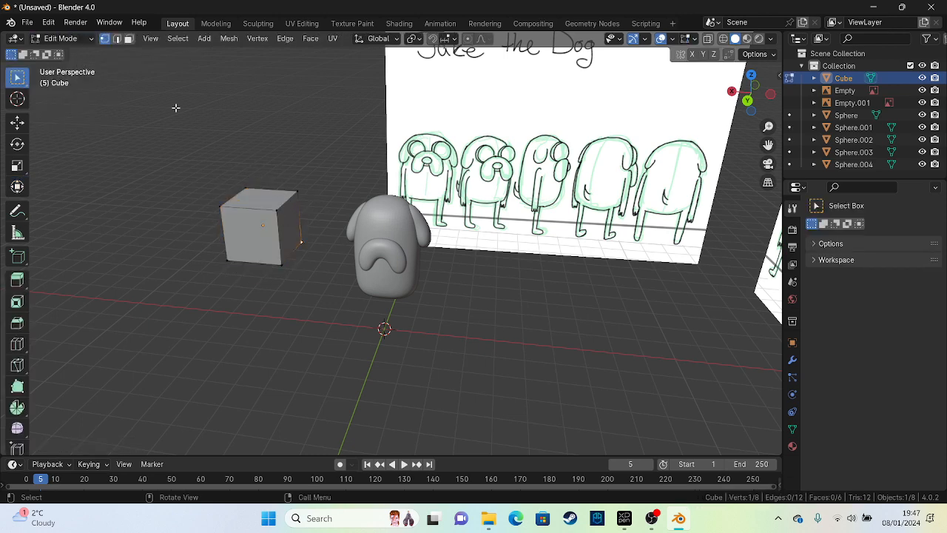
{"action": "key", "text": "3"}
{"action": "left_click", "coordinate": [295, 225]}
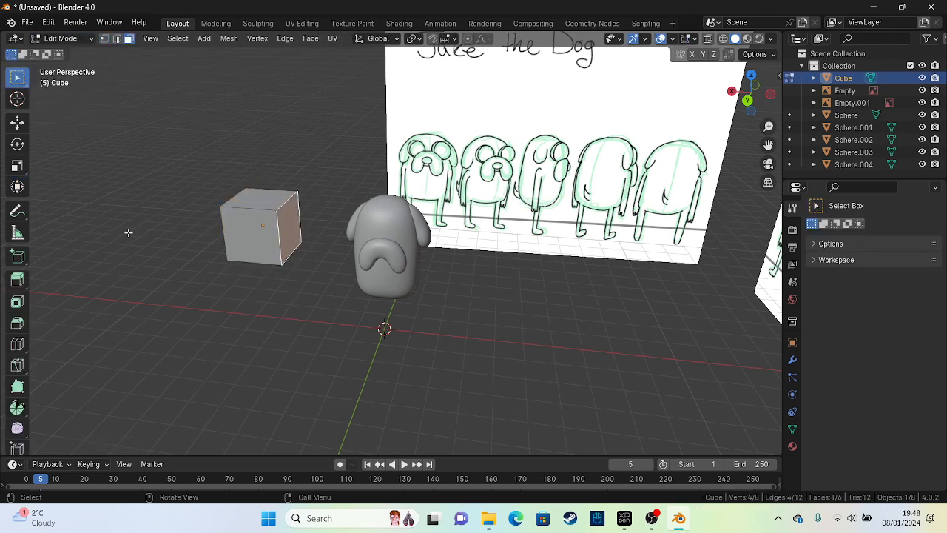
{"action": "left_click", "coordinate": [18, 186]}
{"action": "left_click_drag", "start_coordinate": [289, 227], "coordinate": [355, 241]}
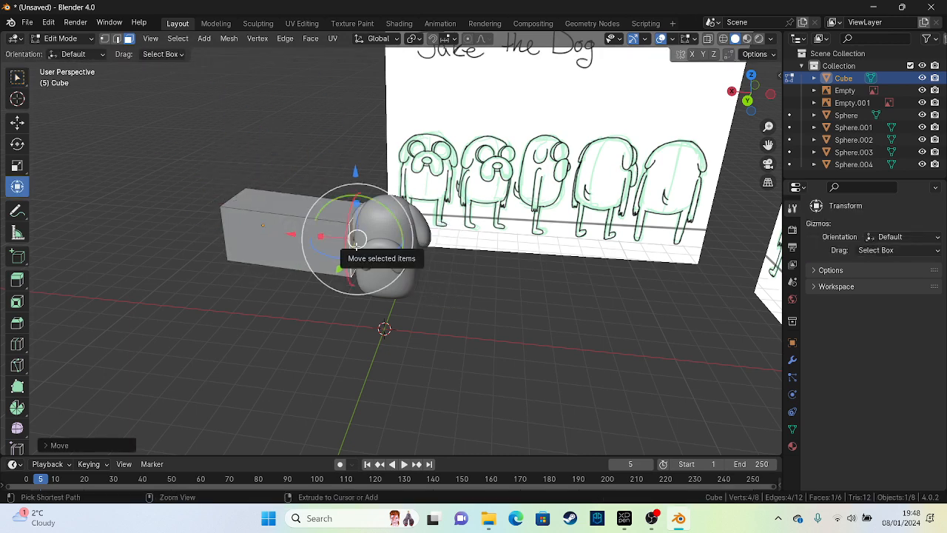
{"action": "key", "text": "ctrl+z"}
{"action": "key", "text": "ctrl+z"}
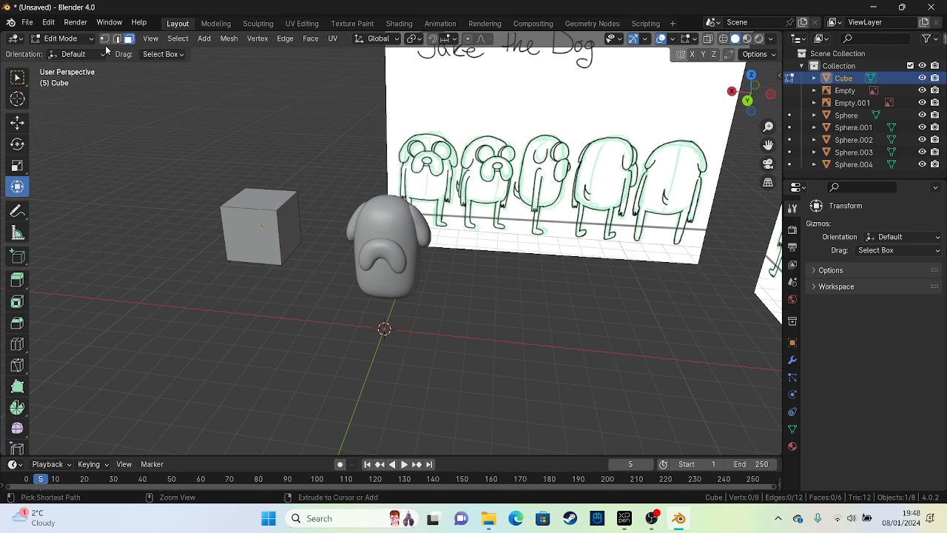
{"action": "key", "text": "ctrl+z"}
{"action": "left_click", "coordinate": [83, 41]}
{"action": "left_click", "coordinate": [68, 52]}
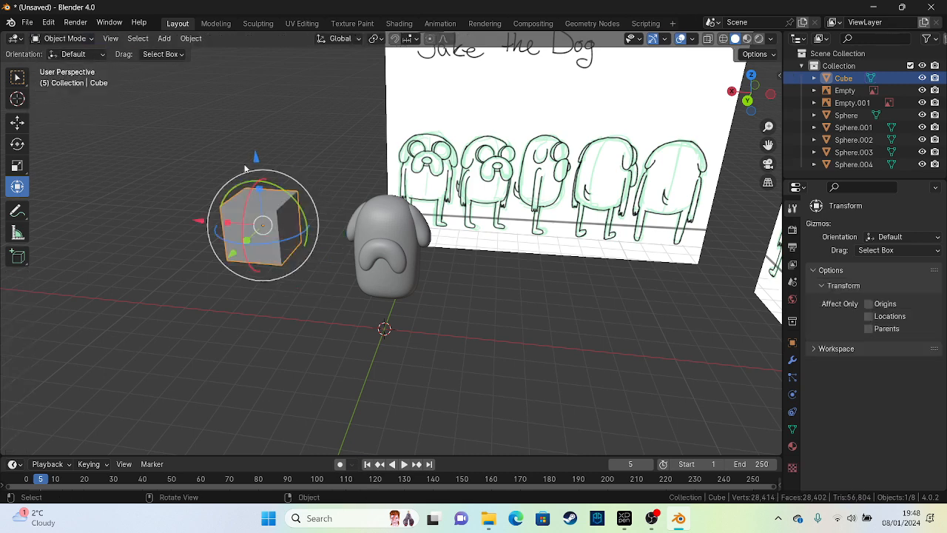
Step: Open the cube in Sculpt Mode and remesh it with a voxel size of 0.08 m
{"action": "left_click", "coordinate": [84, 41]}
{"action": "left_click", "coordinate": [88, 79]}
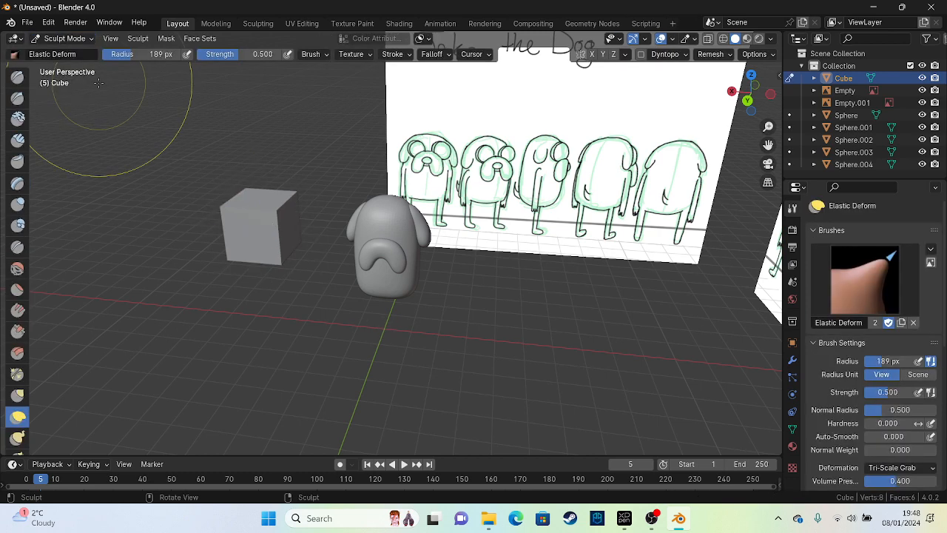
{"action": "scroll", "coordinate": [918, 222], "scroll_direction": "down", "scroll_amount": 8}
{"action": "scroll", "coordinate": [918, 203], "scroll_direction": "down", "scroll_amount": 2}
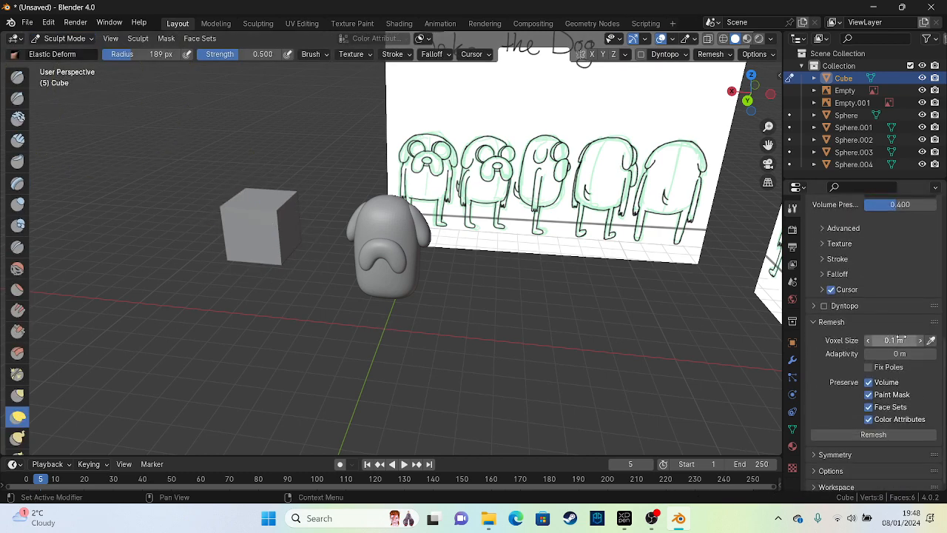
{"action": "mouse_move", "coordinate": [897, 340]}
{"action": "left_mouse_down"}
{"action": "mouse_move", "coordinate": [887, 340]}
{"action": "mouse_move", "coordinate": [896, 340]}
{"action": "left_mouse_up"}
{"action": "left_click", "coordinate": [870, 341]}
{"action": "left_click", "coordinate": [873, 433]}
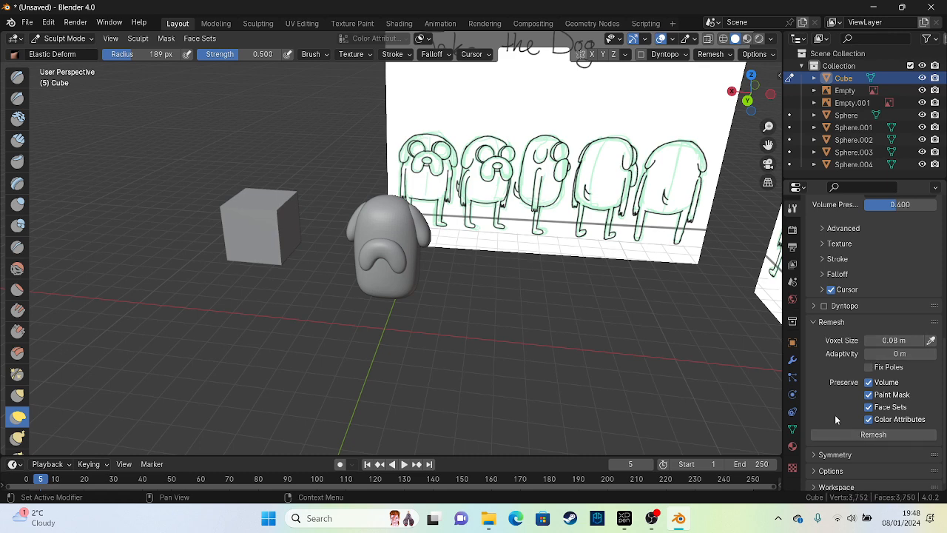
Step: Try deforming the remeshed cube's faces and corners with Elastic Deform, and undo all the strokes
{"action": "mouse_move", "coordinate": [294, 242]}
{"action": "left_mouse_down"}
{"action": "mouse_move", "coordinate": [319, 317]}
{"action": "mouse_move", "coordinate": [275, 222]}
{"action": "mouse_move", "coordinate": [243, 207]}
{"action": "left_mouse_up"}
{"action": "left_click_drag", "start_coordinate": [244, 210], "coordinate": [270, 218]}
{"action": "mouse_move", "coordinate": [286, 210]}
{"action": "left_mouse_down"}
{"action": "mouse_move", "coordinate": [373, 123]}
{"action": "mouse_move", "coordinate": [338, 202]}
{"action": "left_mouse_up"}
{"action": "left_click_drag", "start_coordinate": [288, 240], "coordinate": [275, 361]}
{"action": "left_click_drag", "start_coordinate": [273, 197], "coordinate": [277, 159]}
{"action": "key", "text": "ctrl+z"}
{"action": "key", "text": "ctrl+z"}
{"action": "key", "text": "ctrl+z"}
{"action": "key", "text": "ctrl+z"}
{"action": "key", "text": "ctrl+z"}
{"action": "key", "text": "ctrl+z"}
{"action": "key", "text": "ctrl+z"}
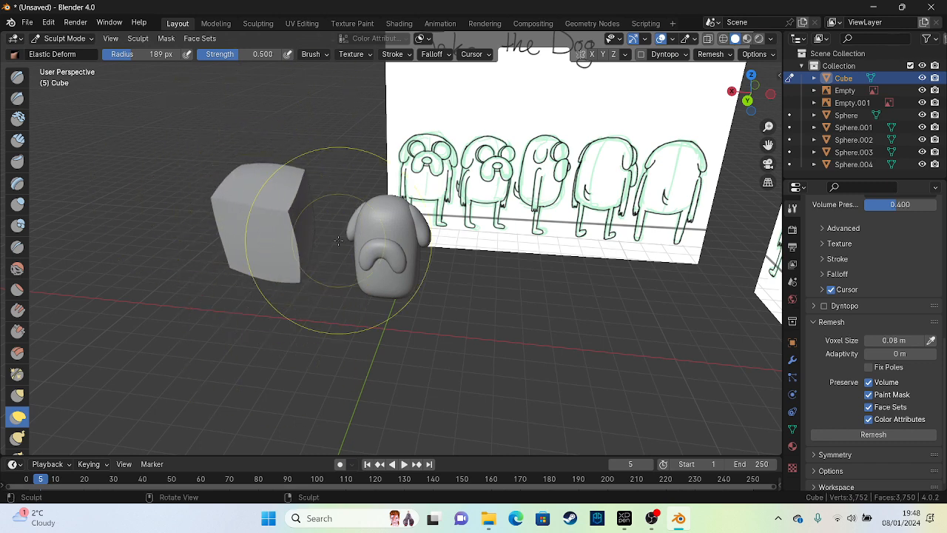
{"action": "key", "text": "ctrl+z"}
{"action": "key", "text": "ctrl+z"}
{"action": "key", "text": "ctrl+z"}
{"action": "key", "text": "ctrl+z"}
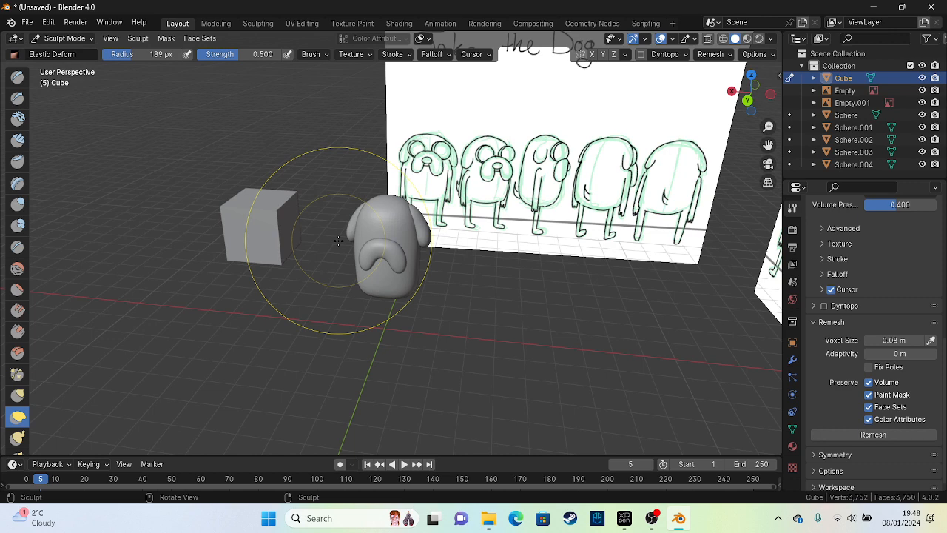
Step: Return to Object Mode and delete the cube
{"action": "left_click", "coordinate": [65, 37]}
{"action": "left_click", "coordinate": [60, 50]}
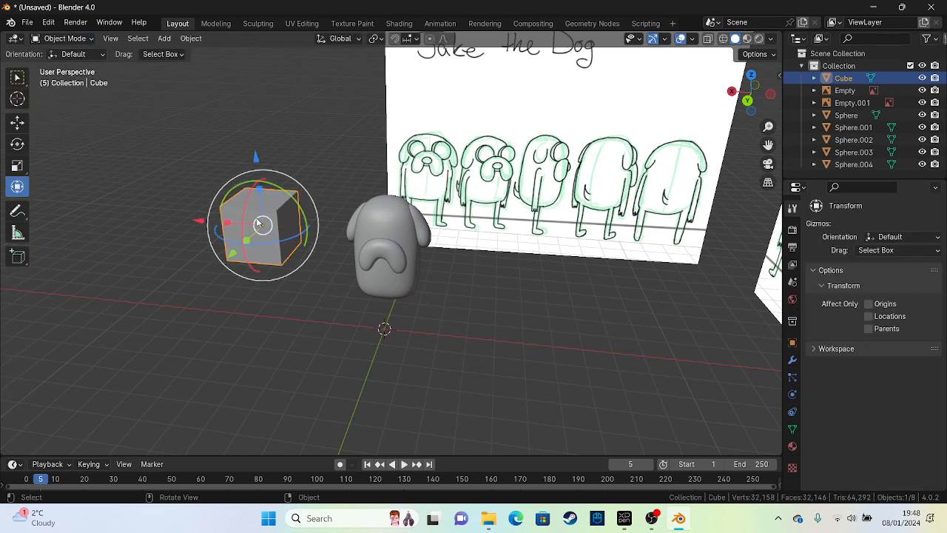
{"action": "key", "text": "Delete"}
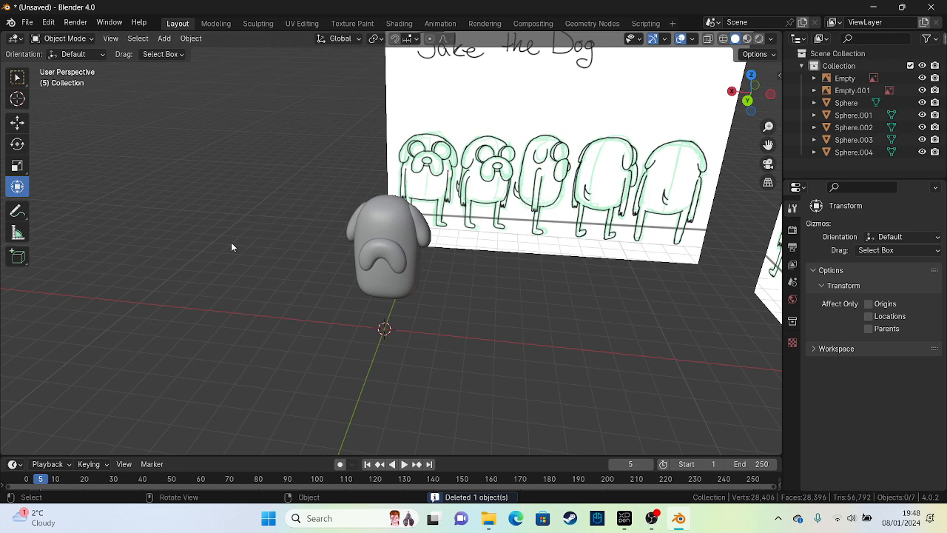
Step: Copy and paste the spare sphere, and move the copy near the body in the back view
{"action": "middle_click_drag", "start_coordinate": [272, 203], "coordinate": [109, 303]}
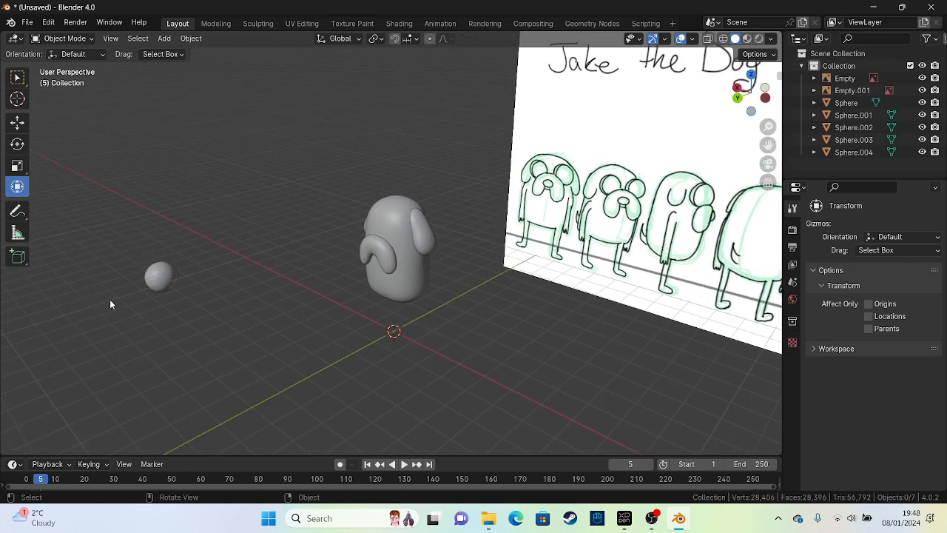
{"action": "left_click", "coordinate": [155, 276]}
{"action": "key", "text": "ctrl+c"}
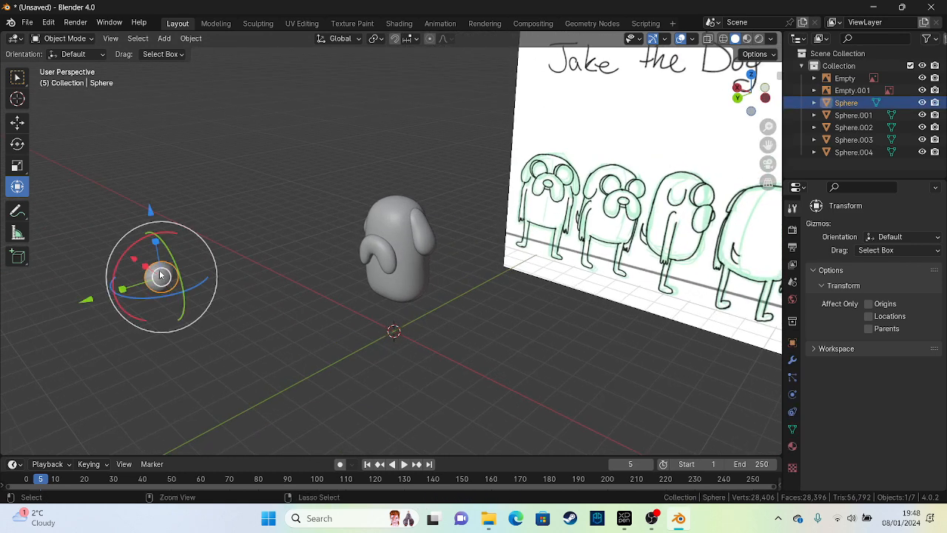
{"action": "key", "text": "ctrl+v"}
{"action": "middle_click_drag", "start_coordinate": [236, 269], "coordinate": [250, 281], "text": "alt"}
{"action": "scroll", "coordinate": [246, 296], "scroll_direction": "down", "scroll_amount": 4}
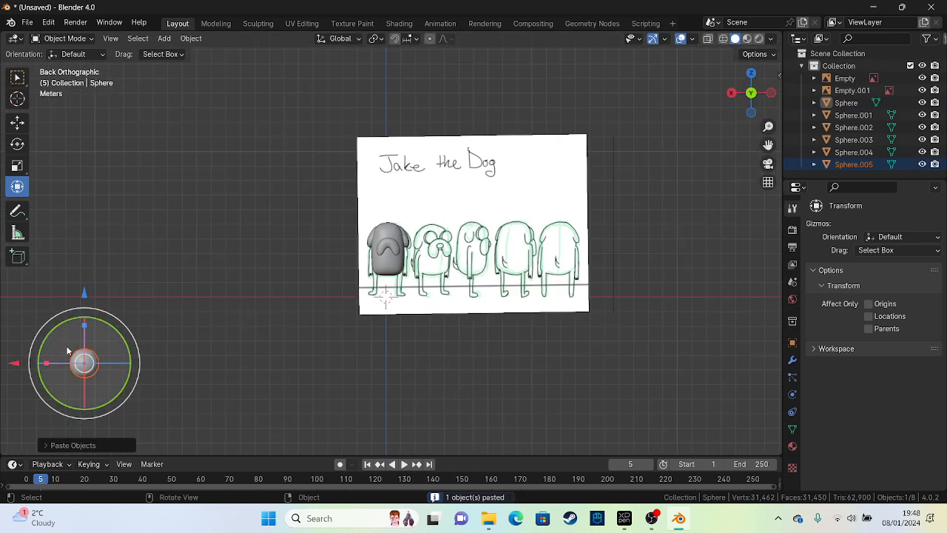
{"action": "left_click_drag", "start_coordinate": [90, 368], "coordinate": [324, 248]}
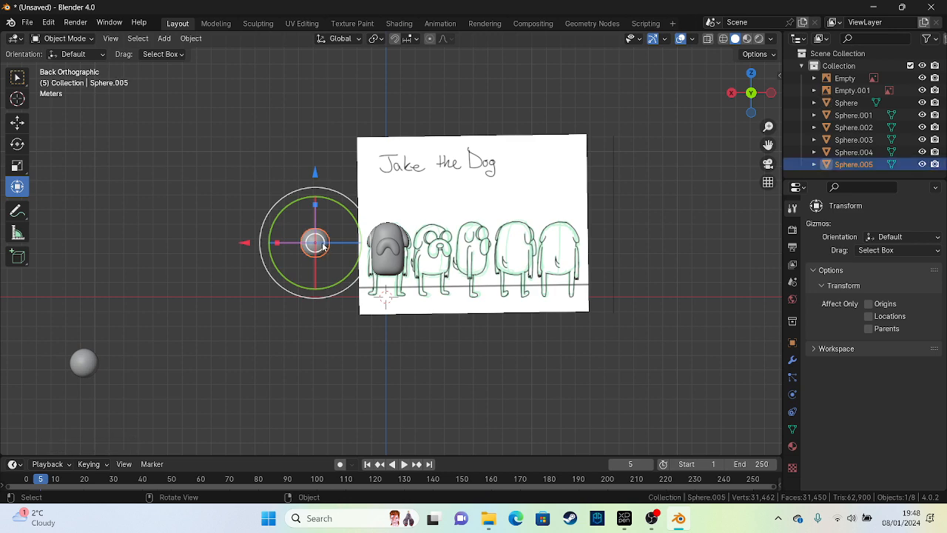
Step: Scale the sphere copy down to roughly eye size and place it on the face above the snout's left side
{"action": "scroll", "coordinate": [373, 276], "scroll_direction": "up", "scroll_amount": 5}
{"action": "middle_click_drag", "start_coordinate": [410, 247], "coordinate": [383, 243], "text": "alt"}
{"action": "scroll", "coordinate": [384, 242], "scroll_direction": "up", "scroll_amount": 2}
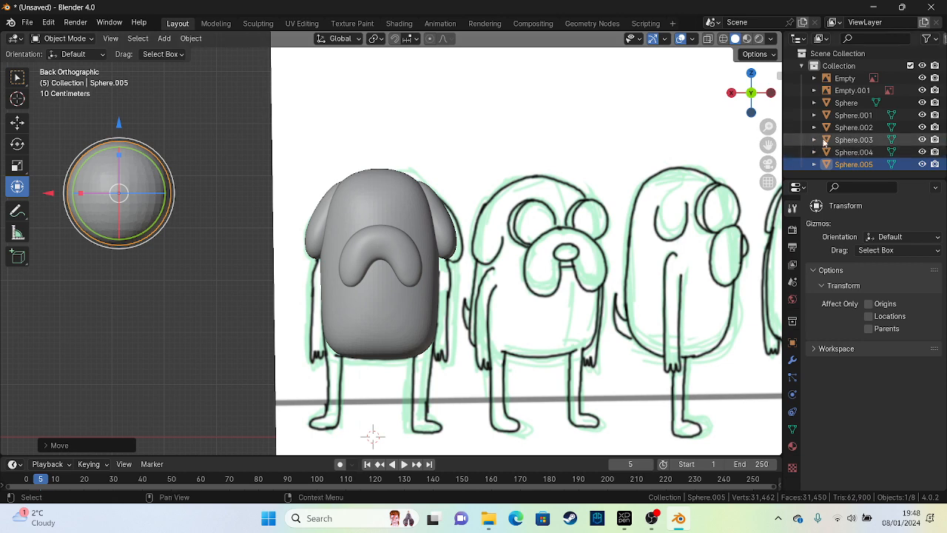
{"action": "key", "text": "s"}
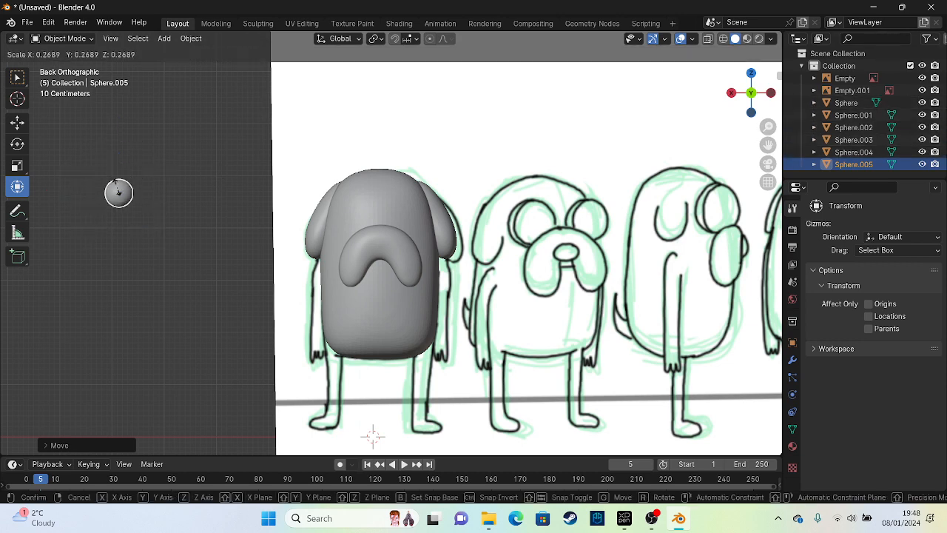
{"action": "left_click", "coordinate": [118, 176]}
{"action": "left_click_drag", "start_coordinate": [121, 192], "coordinate": [355, 213]}
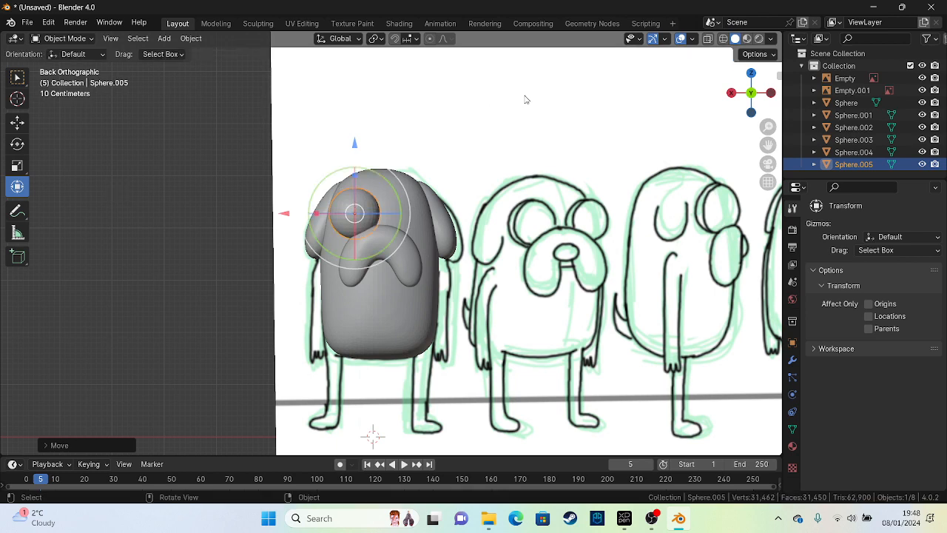
Step: Turn X-ray on and shrink the eye sphere slightly to fit the drawn eye outline, undoing a trial move
{"action": "left_click", "coordinate": [708, 38]}
{"action": "scroll", "coordinate": [459, 116], "scroll_direction": "up", "scroll_amount": 10}
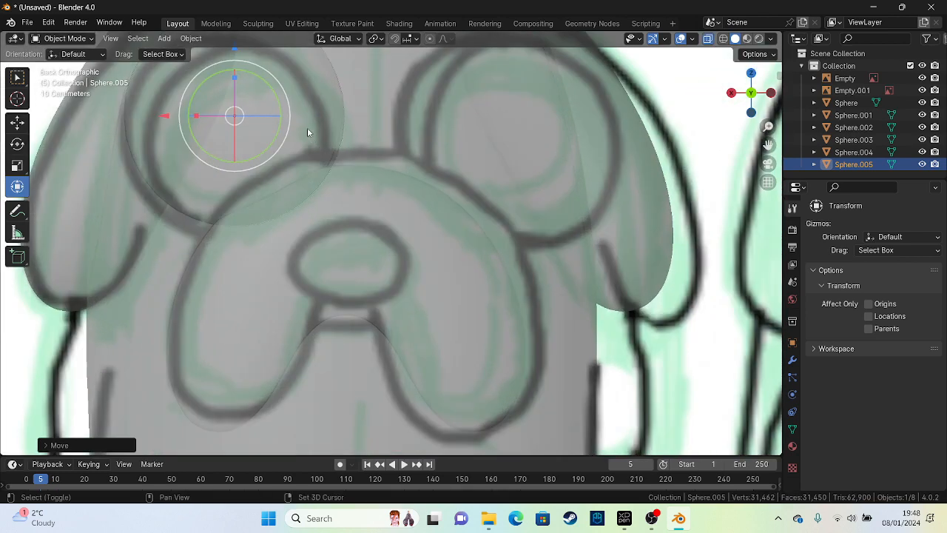
{"action": "middle_click_drag", "start_coordinate": [308, 132], "coordinate": [370, 277], "text": "shift"}
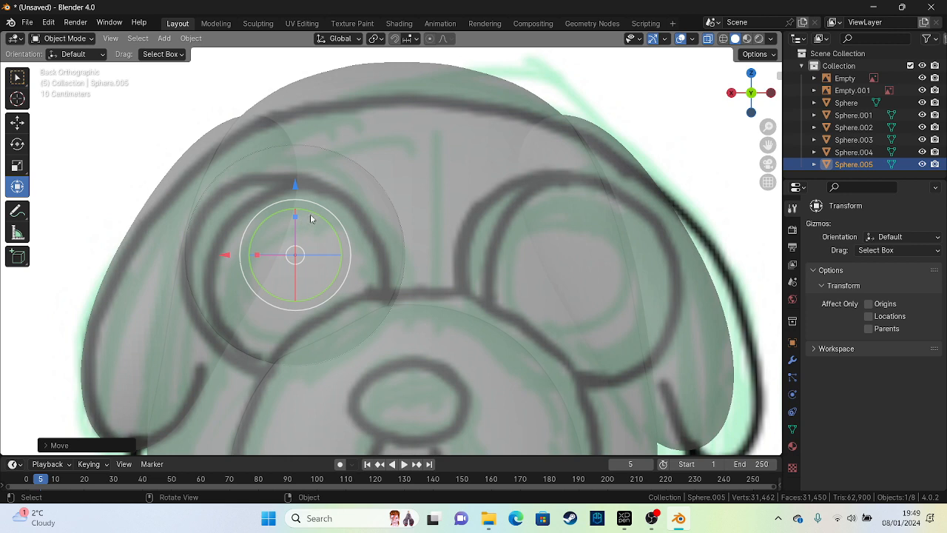
{"action": "key", "text": "s"}
{"action": "left_click", "coordinate": [320, 225]}
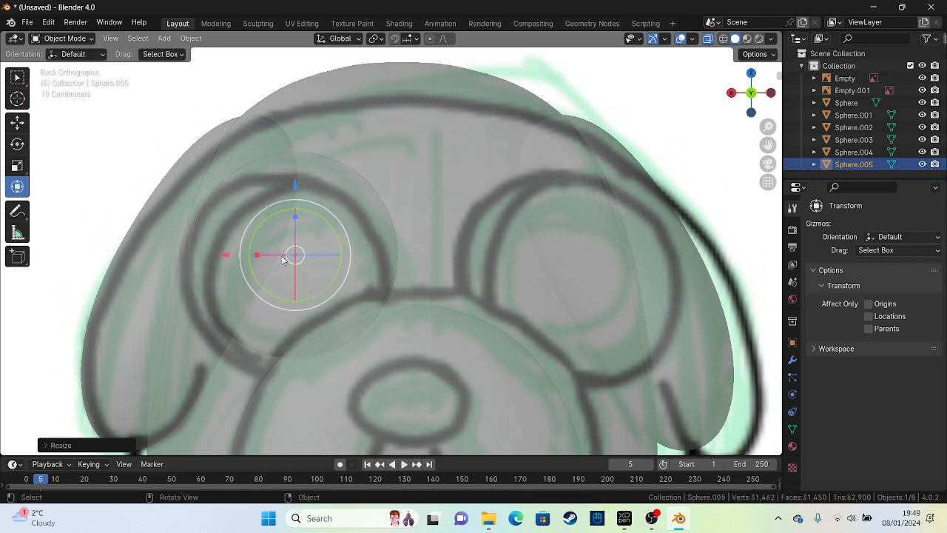
{"action": "mouse_move", "coordinate": [282, 256]}
{"action": "left_mouse_down"}
{"action": "mouse_move", "coordinate": [274, 270]}
{"action": "mouse_move", "coordinate": [283, 271]}
{"action": "left_mouse_up"}
{"action": "key", "text": "ctrl+z"}
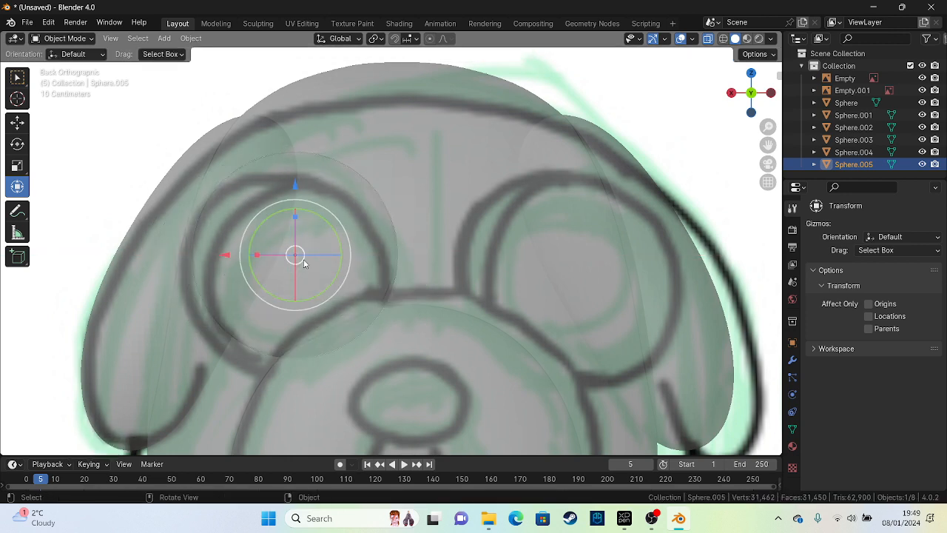
Step: Try shifting the eye sphere toward the snout and rotating it freely, and undo the last change
{"action": "mouse_move", "coordinate": [301, 258]}
{"action": "left_mouse_down"}
{"action": "mouse_move", "coordinate": [355, 221]}
{"action": "mouse_move", "coordinate": [313, 271]}
{"action": "left_mouse_up"}
{"action": "key", "text": "r"}
{"action": "key", "text": "r"}
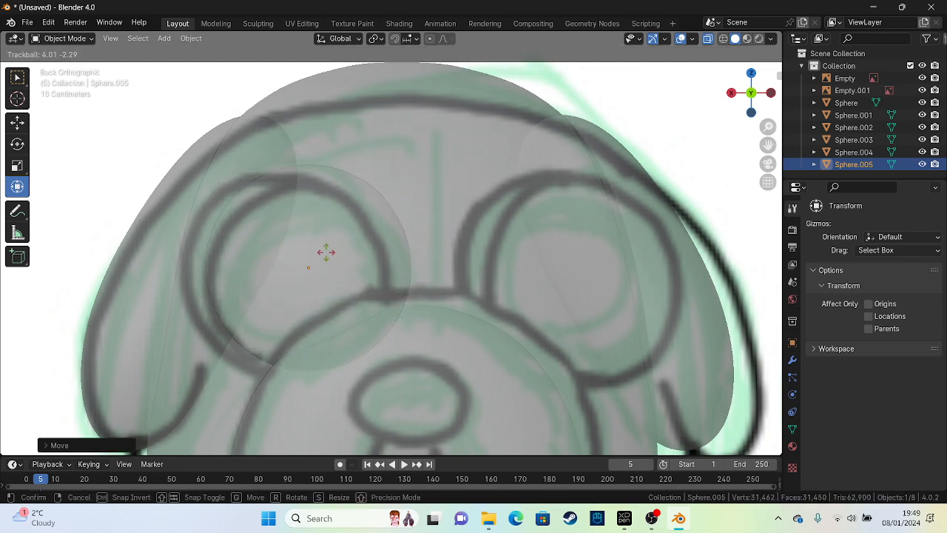
{"action": "left_click_drag", "start_coordinate": [306, 230], "coordinate": [299, 230]}
{"action": "key", "text": "ctrl+z"}
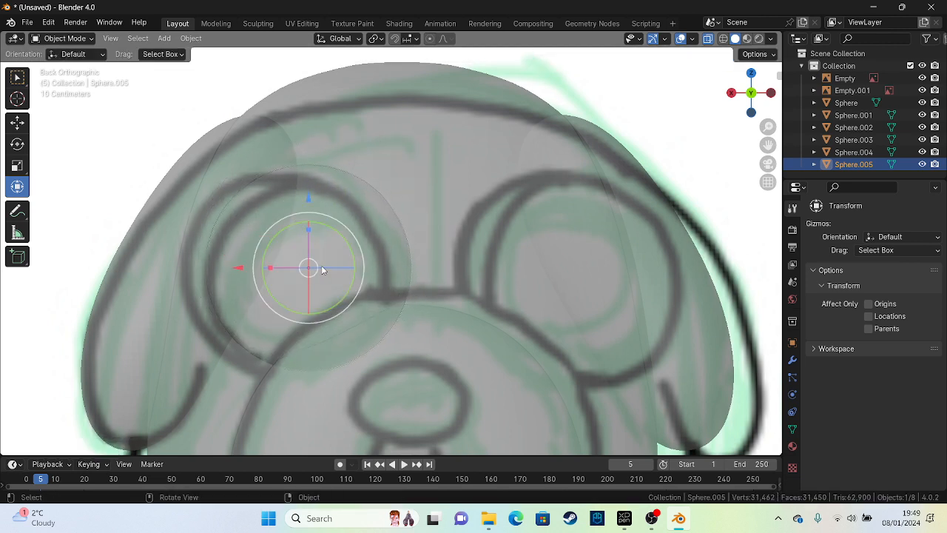
Step: Center the eye sphere on the drawn eye in the back view and switch to the right side view
{"action": "left_click_drag", "start_coordinate": [307, 268], "coordinate": [280, 267]}
{"action": "mouse_move", "coordinate": [287, 210]}
{"action": "left_mouse_down"}
{"action": "mouse_move", "coordinate": [287, 183]}
{"action": "mouse_move", "coordinate": [287, 204]}
{"action": "left_mouse_up"}
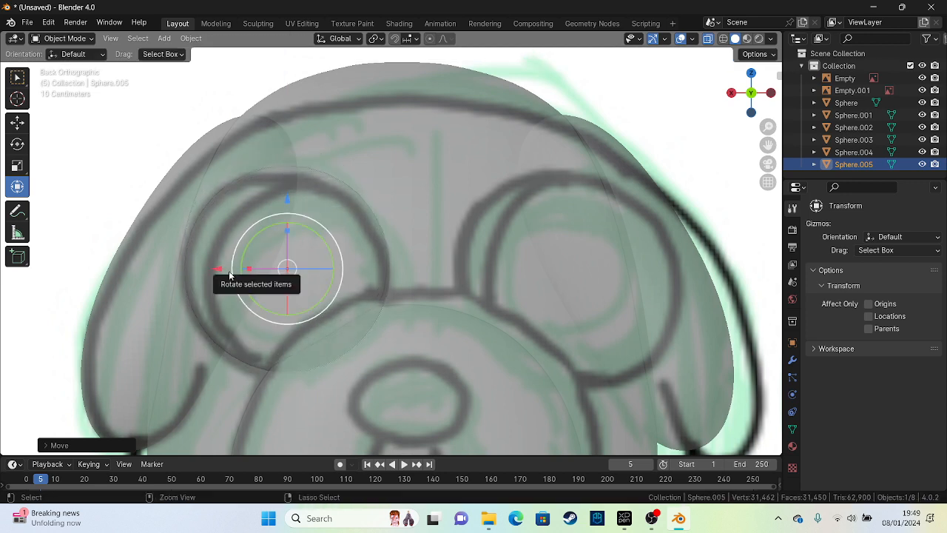
{"action": "mouse_move", "coordinate": [281, 281]}
{"action": "left_mouse_down"}
{"action": "mouse_move", "coordinate": [259, 264]}
{"action": "mouse_move", "coordinate": [282, 271]}
{"action": "left_mouse_up"}
{"action": "key", "text": "KP_3"}
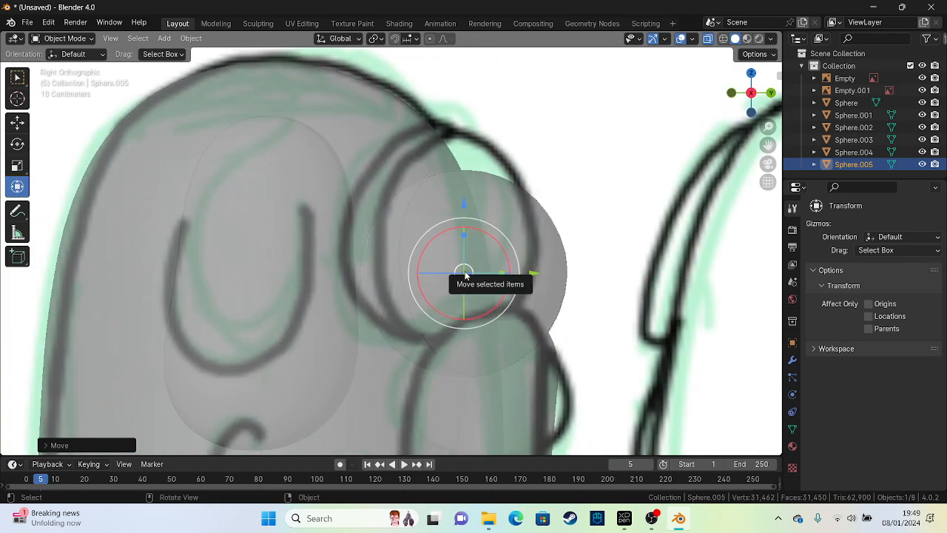
Step: Move the eye sphere up and back toward the head to fit the drawn eye in the right view, and return to the back view
{"action": "left_click_drag", "start_coordinate": [463, 271], "coordinate": [454, 238]}
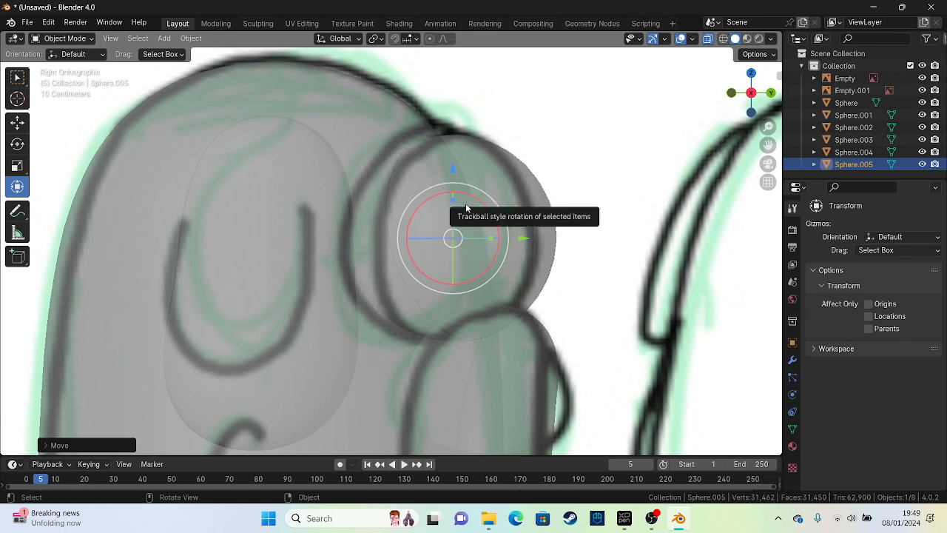
{"action": "left_click_drag", "start_coordinate": [522, 239], "coordinate": [503, 244]}
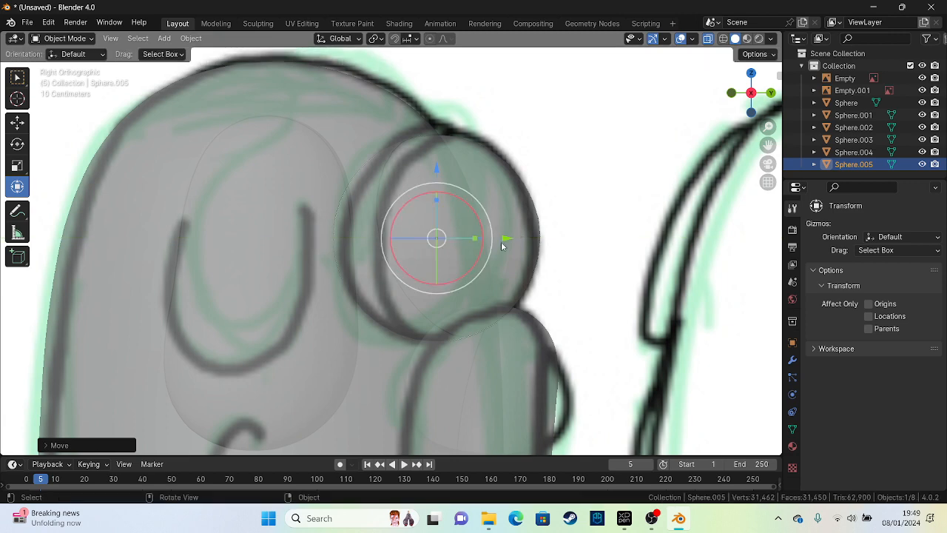
{"action": "middle_click_drag", "start_coordinate": [503, 246], "coordinate": [443, 264]}
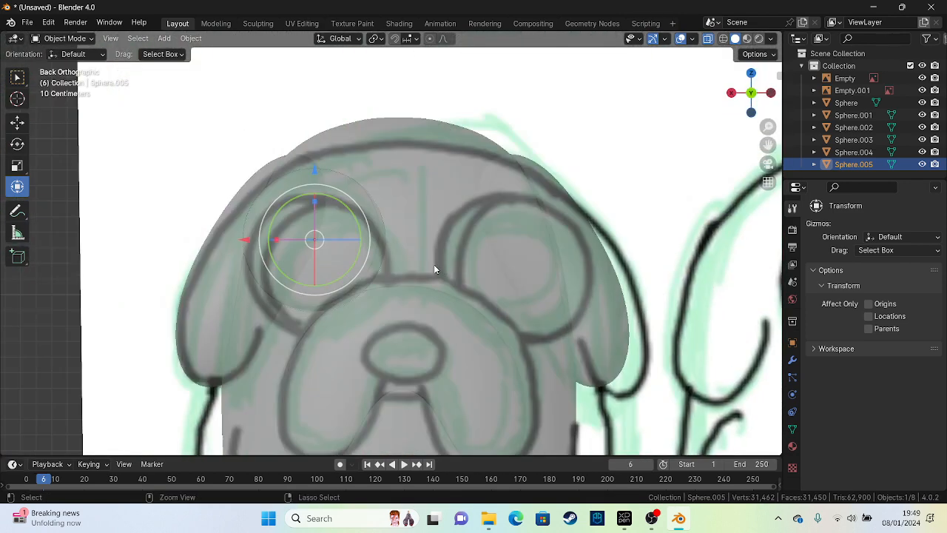
Step: Paste a copy of the eye sphere and move it along the X axis onto the other drawn eye
{"action": "key", "text": "ctrl+v"}
{"action": "key", "text": "g"}
{"action": "key", "text": "x"}
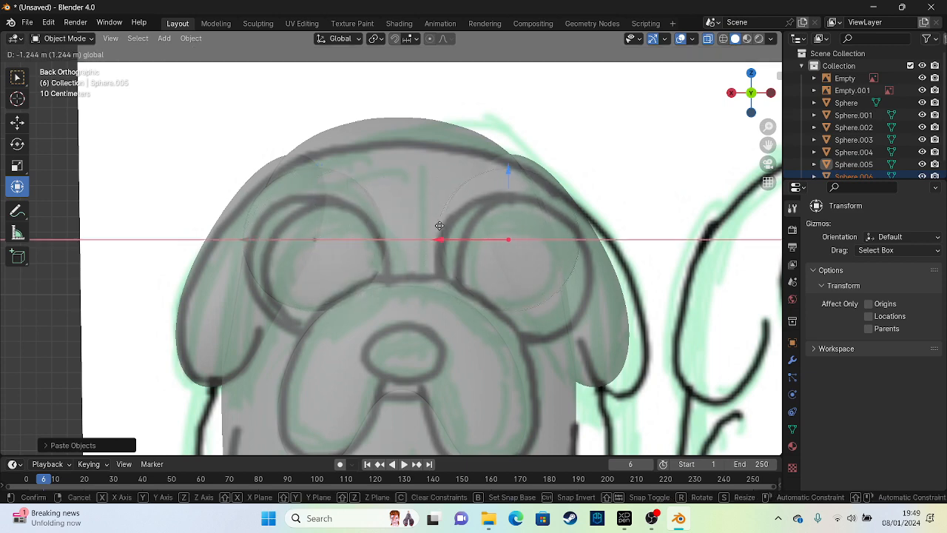
{"action": "left_click", "coordinate": [440, 230]}
{"action": "middle_click_drag", "start_coordinate": [393, 241], "coordinate": [399, 274]}
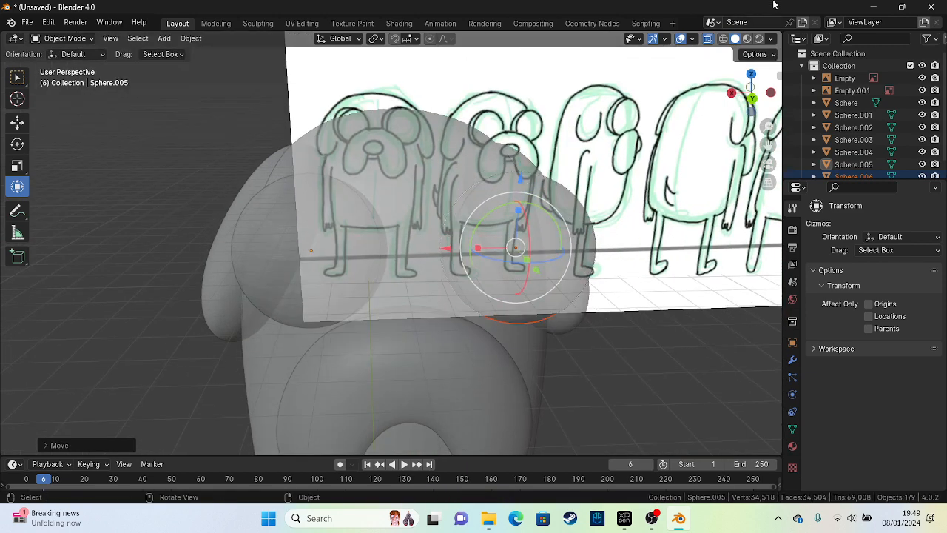
Step: Turn X-ray off and examine the placement of both eyes on the solid model from an angle and from the back view
{"action": "left_click", "coordinate": [723, 39]}
{"action": "left_click", "coordinate": [734, 40]}
{"action": "left_click", "coordinate": [705, 39]}
{"action": "scroll", "coordinate": [296, 190], "scroll_direction": "down", "scroll_amount": 5}
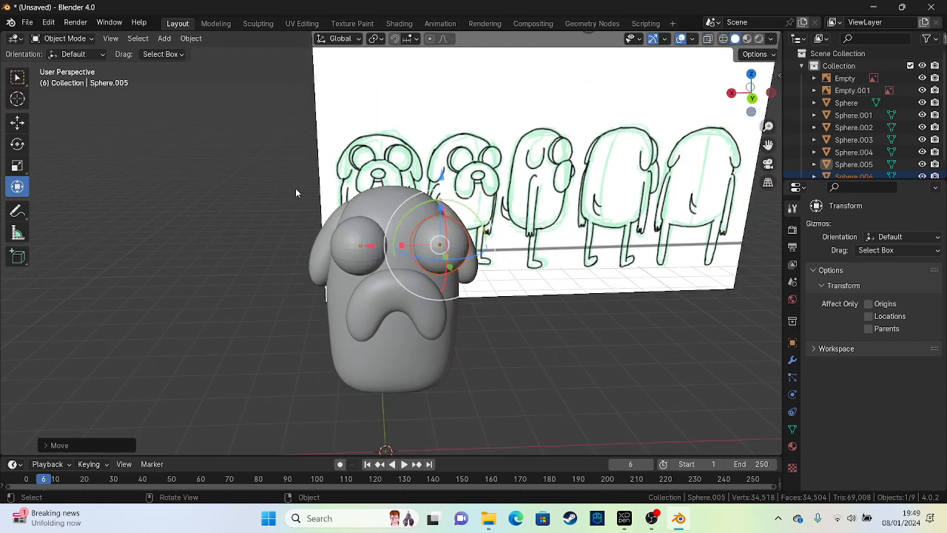
{"action": "left_click", "coordinate": [235, 198]}
{"action": "middle_click_drag", "start_coordinate": [234, 199], "coordinate": [405, 252]}
{"action": "scroll", "coordinate": [360, 240], "scroll_direction": "up", "scroll_amount": 3}
{"action": "left_click", "coordinate": [360, 239]}
{"action": "scroll", "coordinate": [405, 253], "scroll_direction": "up", "scroll_amount": 2}
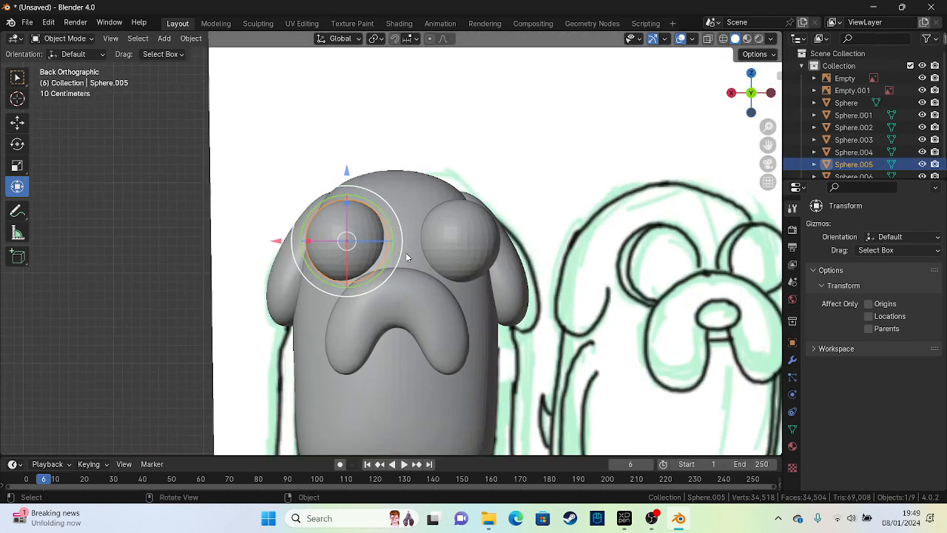
Step: Check the eyes against the drawing in wireframe, restore solid shading, and delete the copied second eye
{"action": "left_click", "coordinate": [723, 39]}
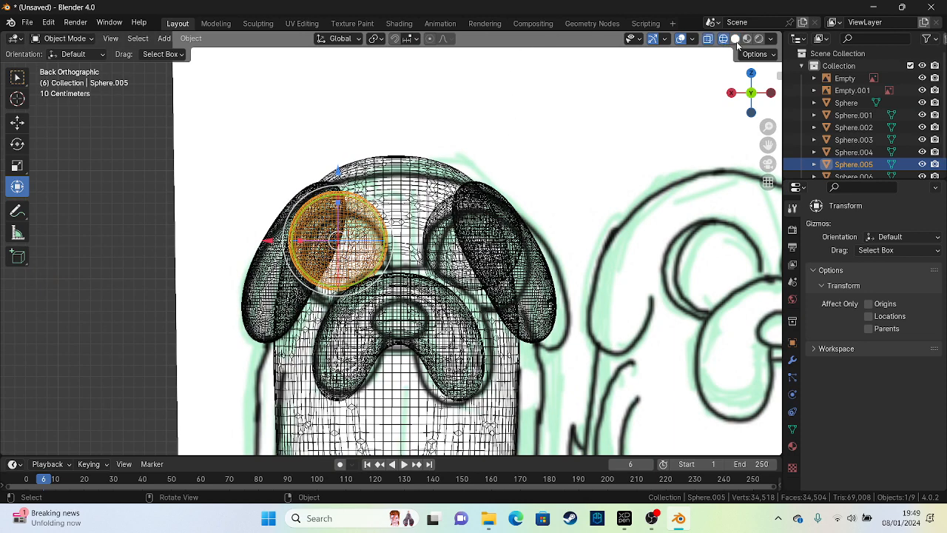
{"action": "left_click", "coordinate": [734, 40]}
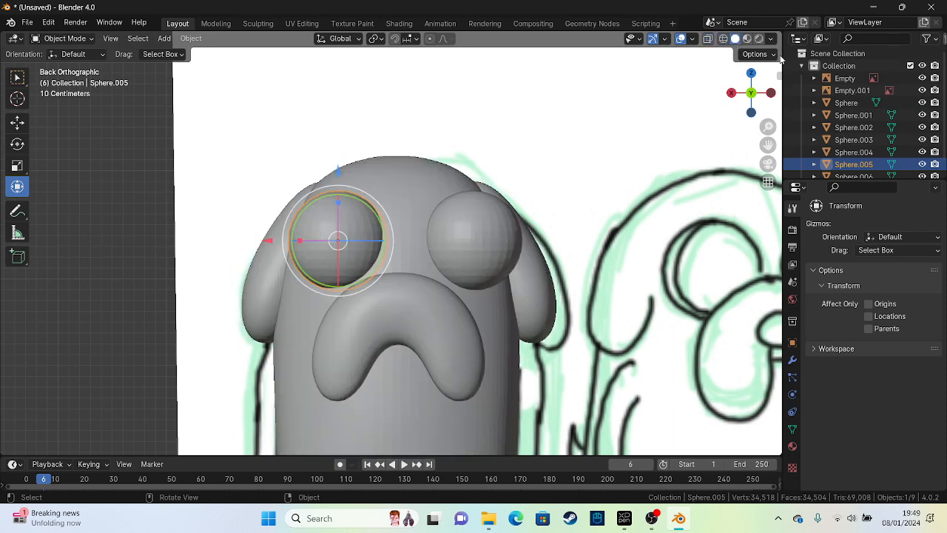
{"action": "left_click", "coordinate": [480, 240]}
{"action": "key", "text": "Delete"}
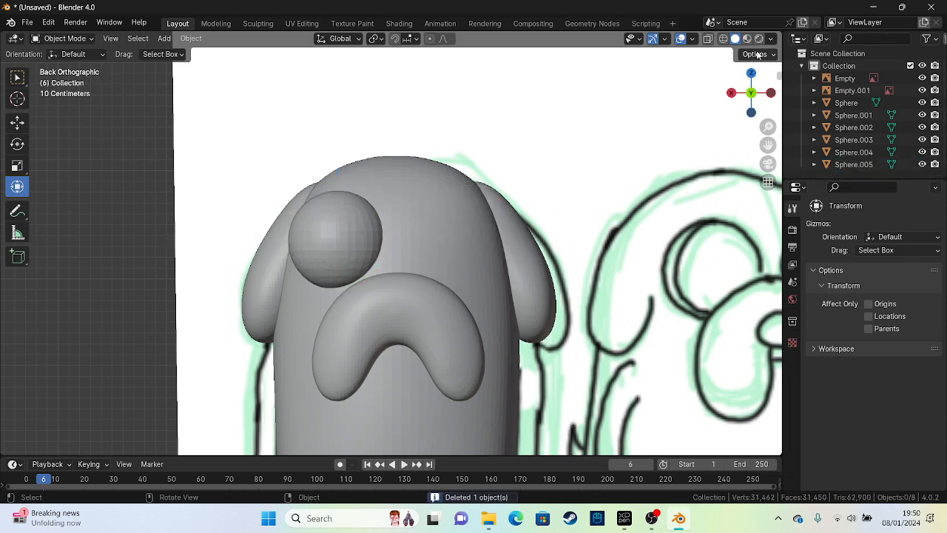
Step: Turn X-ray on and lower the remaining eye sphere along Z to match the drawn eye in the back view
{"action": "left_click", "coordinate": [707, 39]}
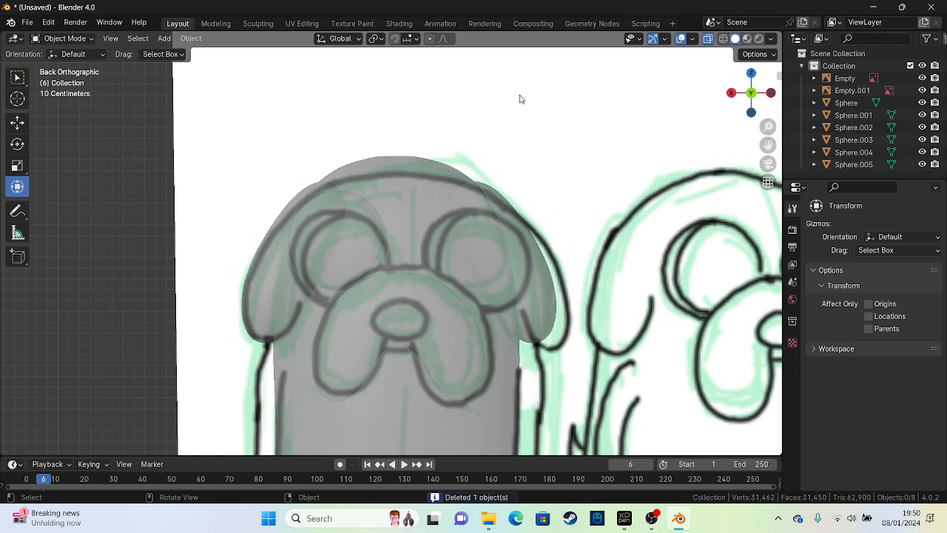
{"action": "left_click", "coordinate": [332, 236]}
{"action": "scroll", "coordinate": [332, 236], "scroll_direction": "up", "scroll_amount": 2}
{"action": "left_click_drag", "start_coordinate": [314, 175], "coordinate": [314, 200]}
Step: Duplicate the lowered eye sphere, shift the copy along X to the other side of the face, and turn X-ray off
{"action": "left_click_drag", "start_coordinate": [247, 271], "coordinate": [436, 261]}
{"action": "key", "text": "ctrl+c"}
{"action": "key", "text": "ctrl+v"}
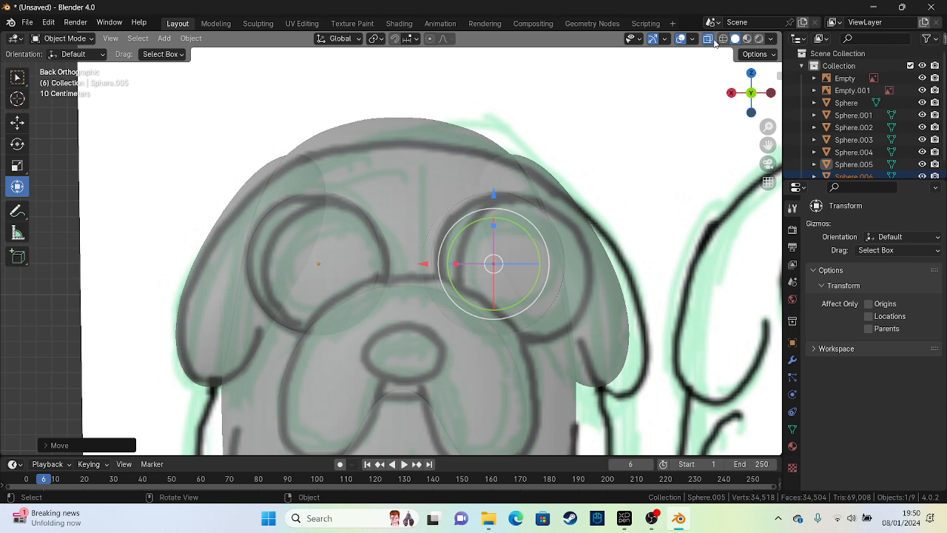
{"action": "left_click", "coordinate": [709, 40]}
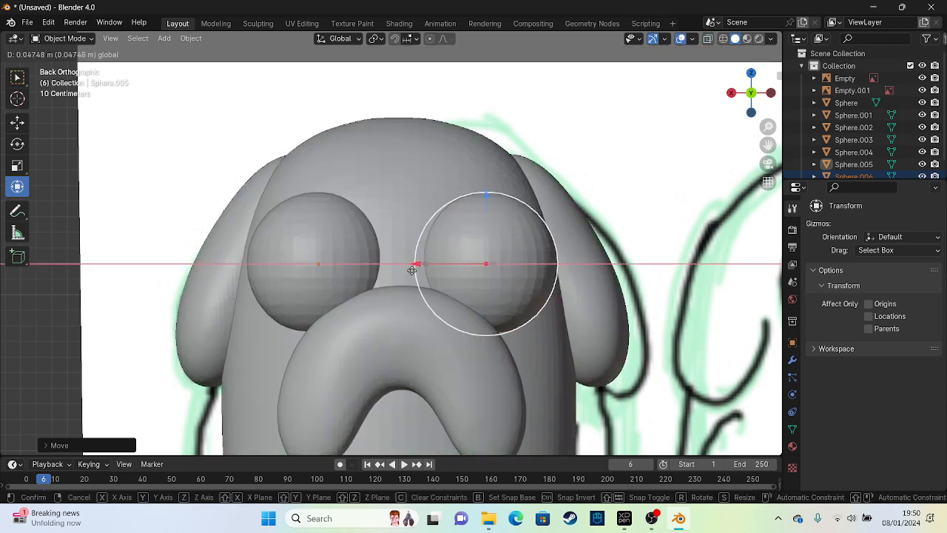
{"action": "left_click_drag", "start_coordinate": [424, 264], "coordinate": [415, 271]}
{"action": "scroll", "coordinate": [289, 161], "scroll_direction": "down", "scroll_amount": 10}
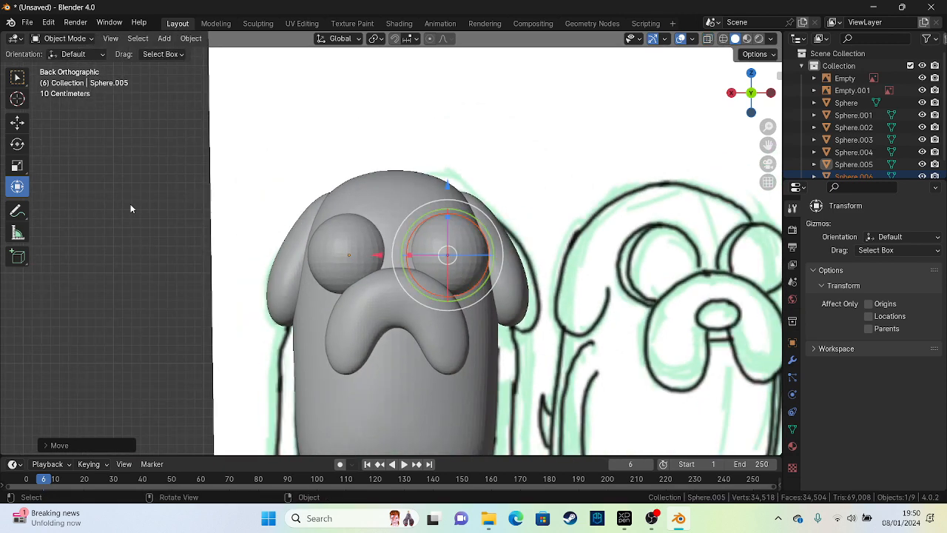
{"action": "middle_click_drag", "start_coordinate": [156, 201], "coordinate": [471, 239]}
{"action": "mouse_move", "coordinate": [361, 245]}
{"action": "middle_mouse_down"}
{"action": "mouse_move", "coordinate": [393, 243]}
{"action": "mouse_move", "coordinate": [359, 262]}
{"action": "mouse_move", "coordinate": [376, 226]}
{"action": "mouse_move", "coordinate": [407, 239]}
{"action": "mouse_move", "coordinate": [374, 248]}
{"action": "middle_mouse_up"}
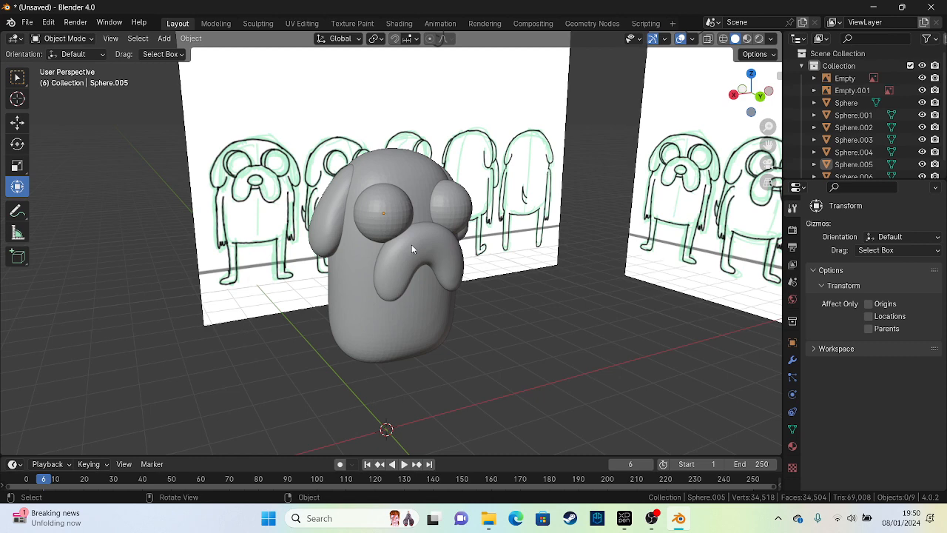
Step: Select the main body mesh and switch it to Sculpt Mode
{"action": "scroll", "coordinate": [411, 249], "scroll_direction": "up", "scroll_amount": 2}
{"action": "left_click", "coordinate": [360, 266]}
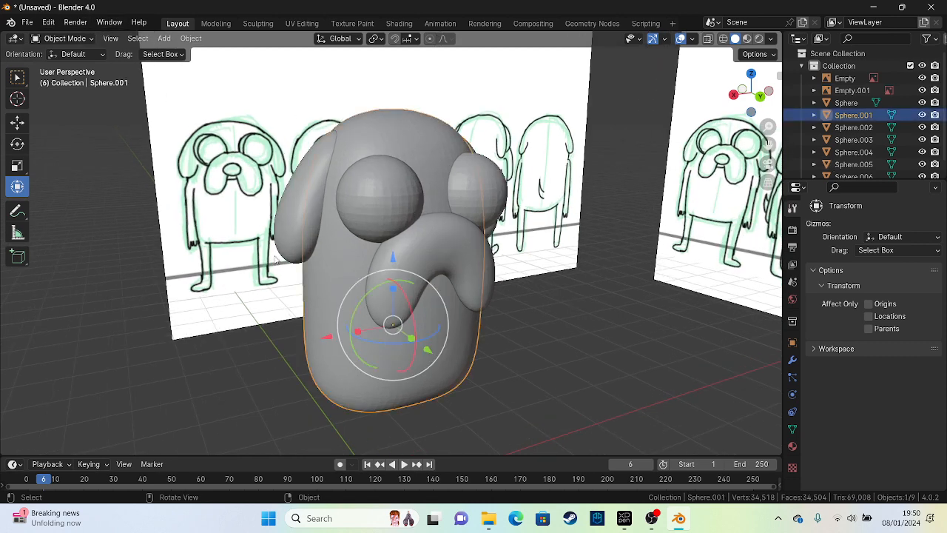
{"action": "left_click", "coordinate": [571, 338]}
{"action": "left_click", "coordinate": [387, 355]}
{"action": "left_click", "coordinate": [74, 38]}
{"action": "left_click", "coordinate": [68, 79]}
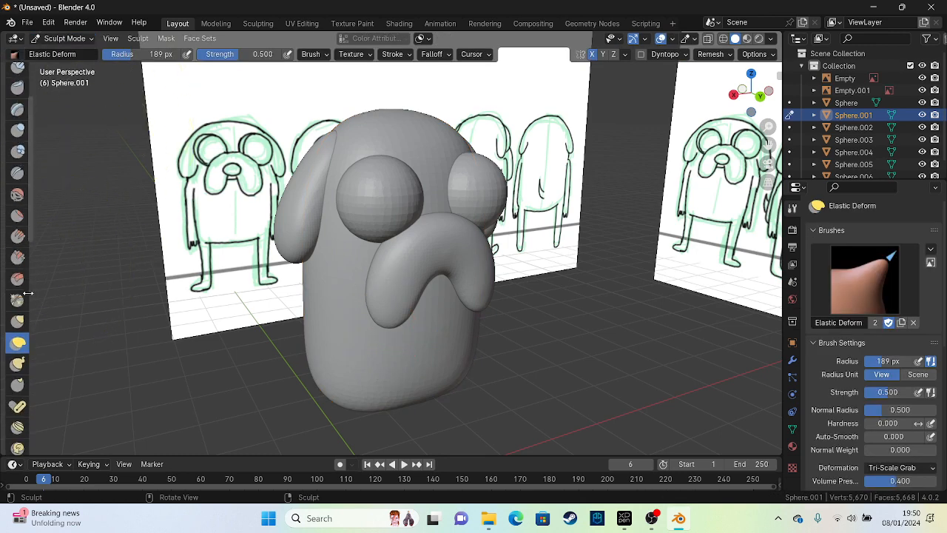
Step: Activate the Paint brush and open the color picker for its primary color
{"action": "scroll", "coordinate": [22, 297], "scroll_direction": "down", "scroll_amount": 8}
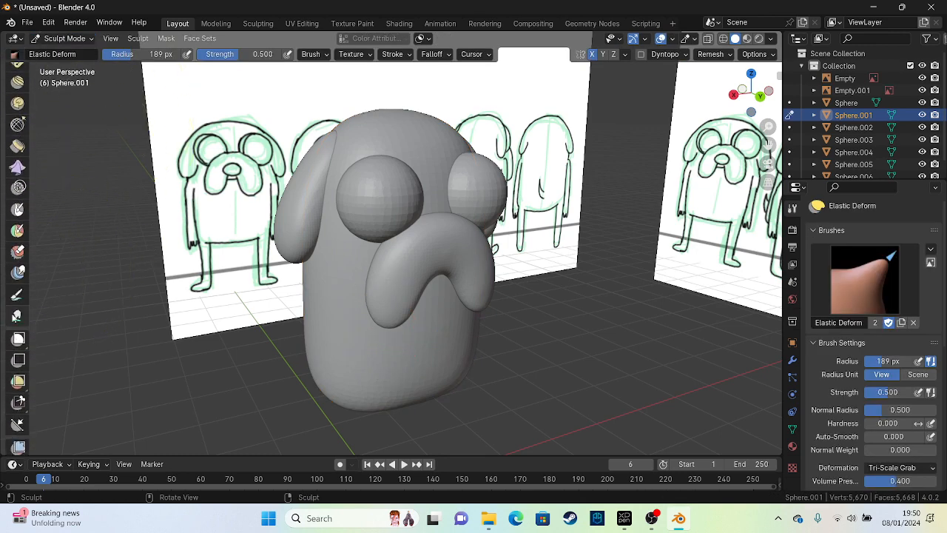
{"action": "left_click", "coordinate": [17, 295]}
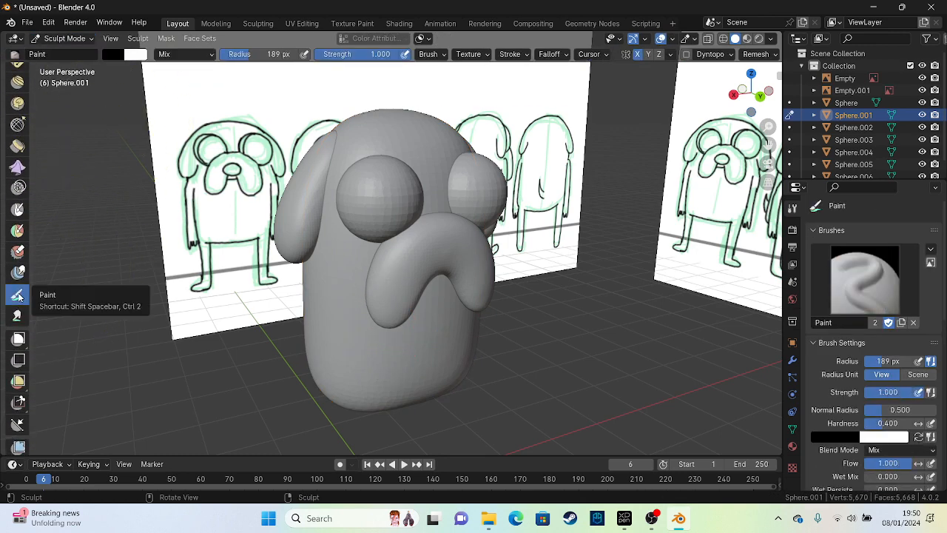
{"action": "left_click", "coordinate": [114, 55]}
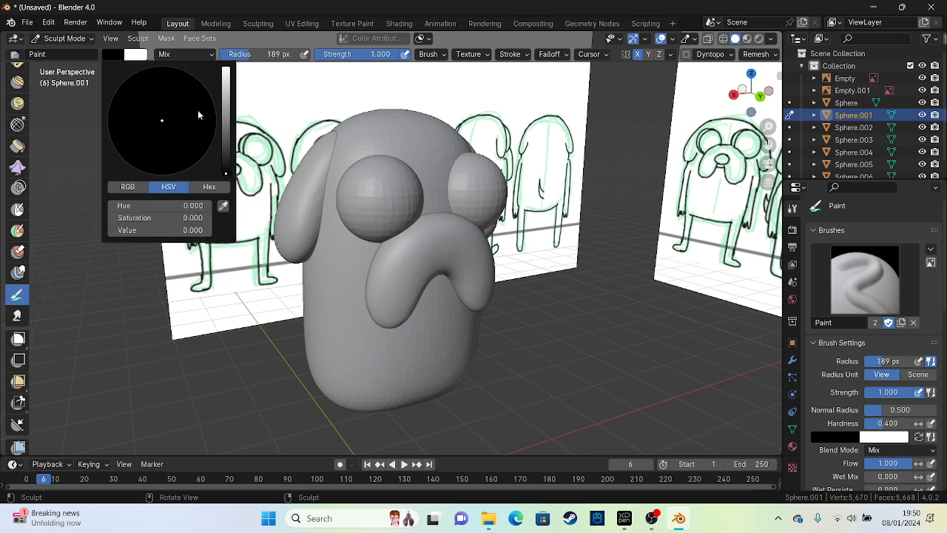
Step: Set the Paint brush's primary color to a bright yellow with hue about 0.164 and saturation about 0.501
{"action": "left_click", "coordinate": [225, 145]}
{"action": "left_click_drag", "start_coordinate": [225, 145], "coordinate": [226, 92]}
{"action": "left_click", "coordinate": [132, 147]}
{"action": "left_click_drag", "start_coordinate": [131, 146], "coordinate": [136, 128]}
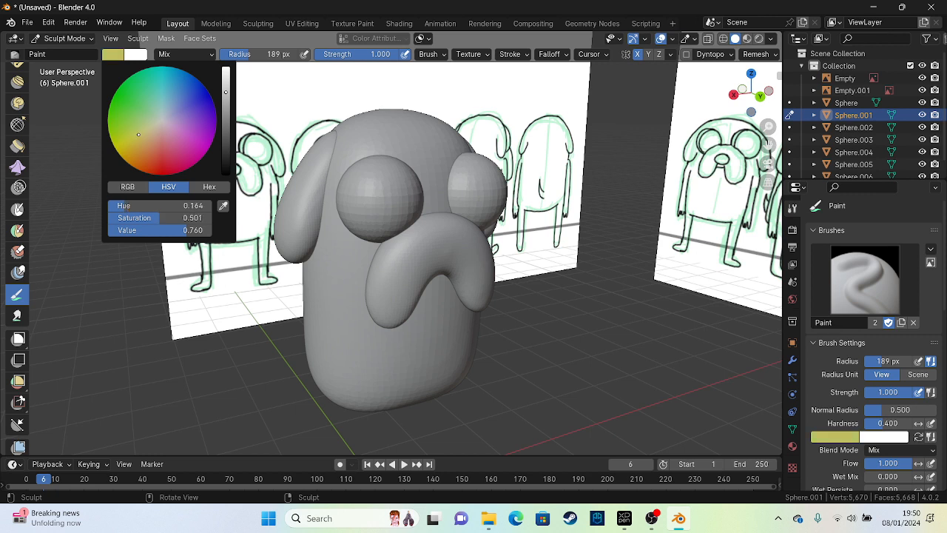
{"action": "mouse_move", "coordinate": [226, 92]}
{"action": "left_mouse_down"}
{"action": "mouse_move", "coordinate": [226, 103]}
{"action": "mouse_move", "coordinate": [225, 83]}
{"action": "left_mouse_up"}
Step: Paint the whole front of the dog's body yellow, from the head down to the base
{"action": "mouse_move", "coordinate": [455, 213]}
{"action": "left_mouse_down"}
{"action": "mouse_move", "coordinate": [373, 145]}
{"action": "mouse_move", "coordinate": [361, 175]}
{"action": "left_mouse_up"}
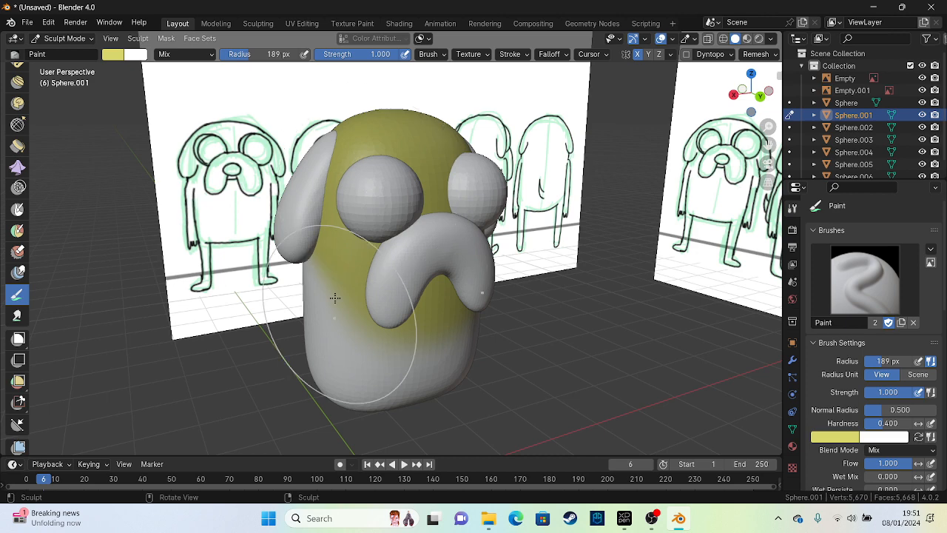
{"action": "mouse_move", "coordinate": [328, 306]}
{"action": "left_mouse_down"}
{"action": "mouse_move", "coordinate": [392, 377]}
{"action": "mouse_move", "coordinate": [472, 266]}
{"action": "left_mouse_up"}
{"action": "left_click_drag", "start_coordinate": [412, 126], "coordinate": [344, 272]}
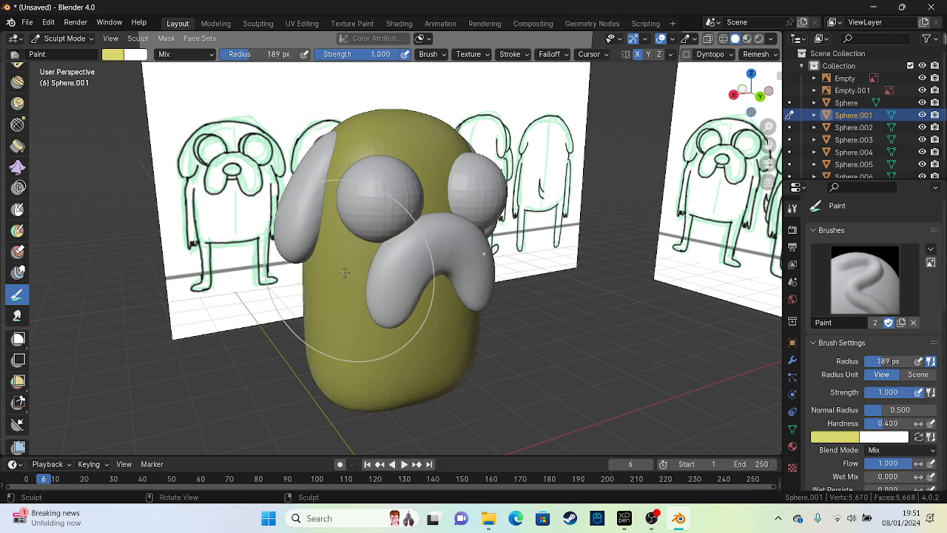
Step: Paint the back, underside and top of the dog's body with the same yellow
{"action": "middle_click_drag", "start_coordinate": [344, 272], "coordinate": [621, 224]}
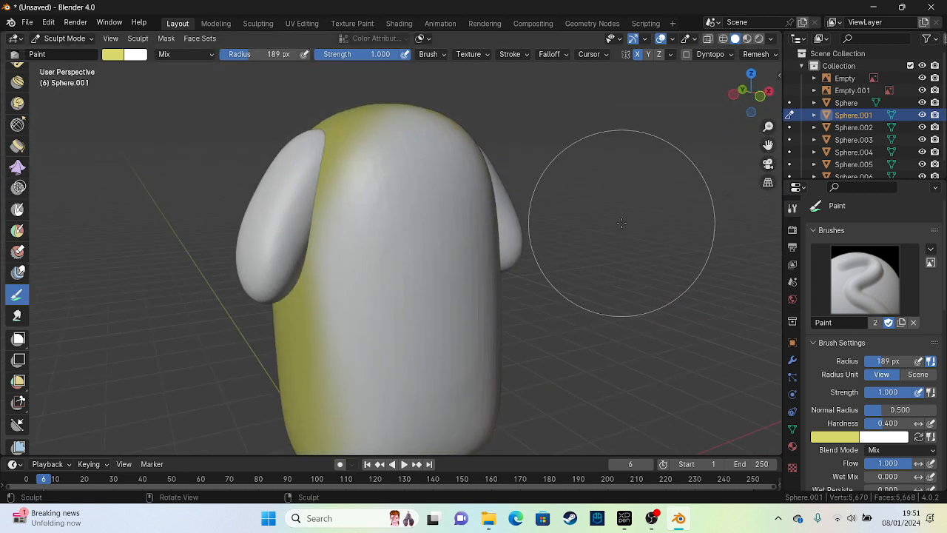
{"action": "mouse_move", "coordinate": [423, 163]}
{"action": "left_mouse_down"}
{"action": "mouse_move", "coordinate": [431, 252]}
{"action": "mouse_move", "coordinate": [412, 408]}
{"action": "mouse_move", "coordinate": [444, 448]}
{"action": "left_mouse_up"}
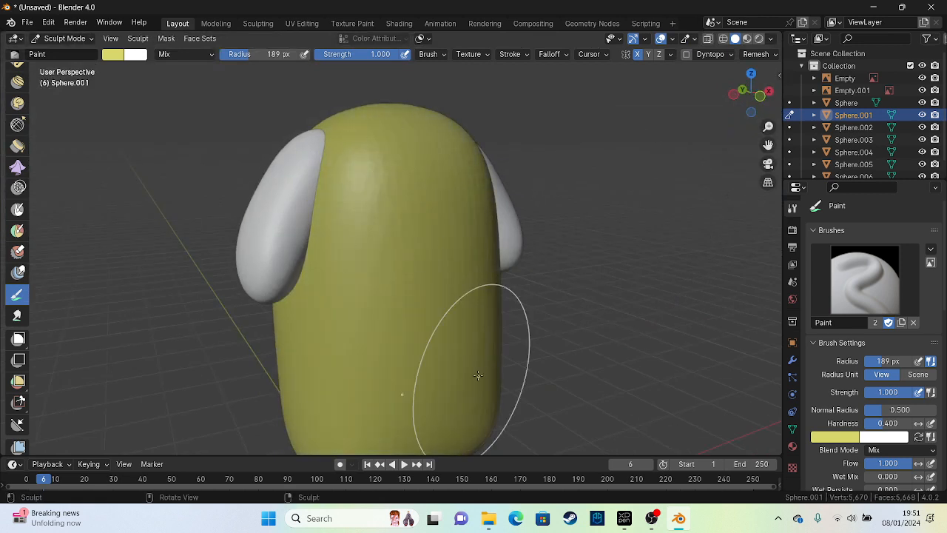
{"action": "middle_click_drag", "start_coordinate": [451, 381], "coordinate": [464, 309]}
{"action": "mouse_move", "coordinate": [311, 353]}
{"action": "left_mouse_down"}
{"action": "mouse_move", "coordinate": [382, 397]}
{"action": "mouse_move", "coordinate": [526, 392]}
{"action": "left_mouse_up"}
{"action": "left_click_drag", "start_coordinate": [436, 443], "coordinate": [436, 437]}
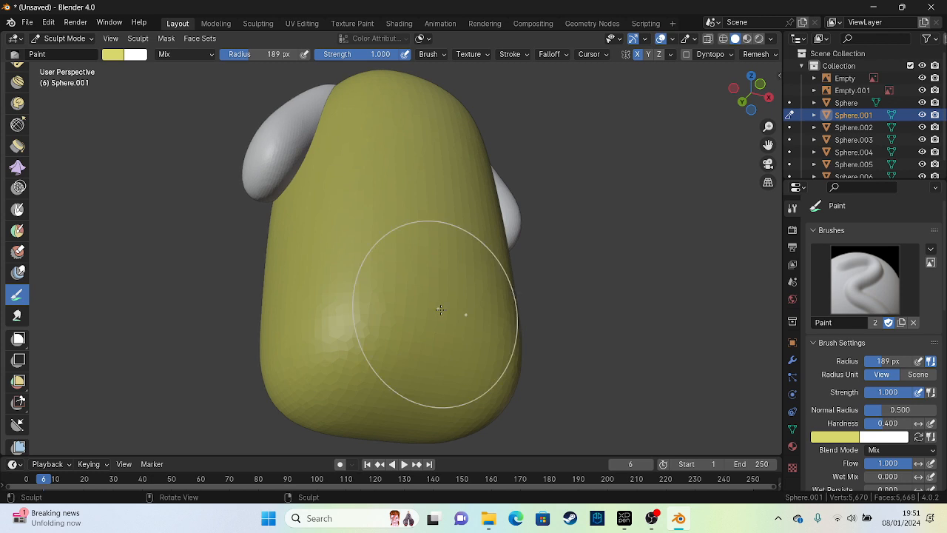
{"action": "middle_click_drag", "start_coordinate": [440, 310], "coordinate": [341, 264]}
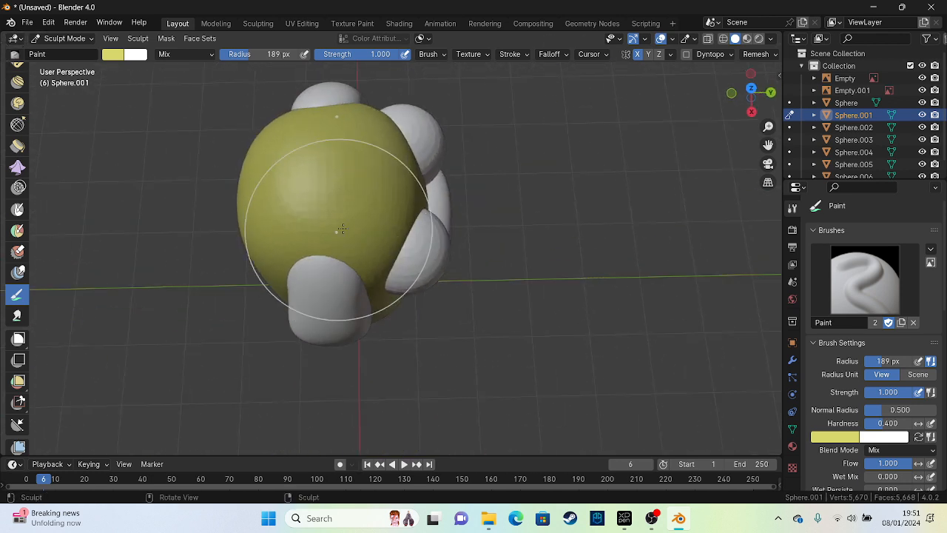
{"action": "left_click_drag", "start_coordinate": [341, 229], "coordinate": [352, 323]}
{"action": "left_click_drag", "start_coordinate": [422, 322], "coordinate": [434, 374]}
Step: Select the ear Sphere.002 in Object Mode, return to Sculpt Mode and paint it yellow
{"action": "mouse_move", "coordinate": [433, 374]}
{"action": "middle_mouse_down"}
{"action": "mouse_move", "coordinate": [471, 275]}
{"action": "mouse_move", "coordinate": [393, 213]}
{"action": "middle_mouse_up"}
{"action": "scroll", "coordinate": [403, 218], "scroll_direction": "up", "scroll_amount": 2}
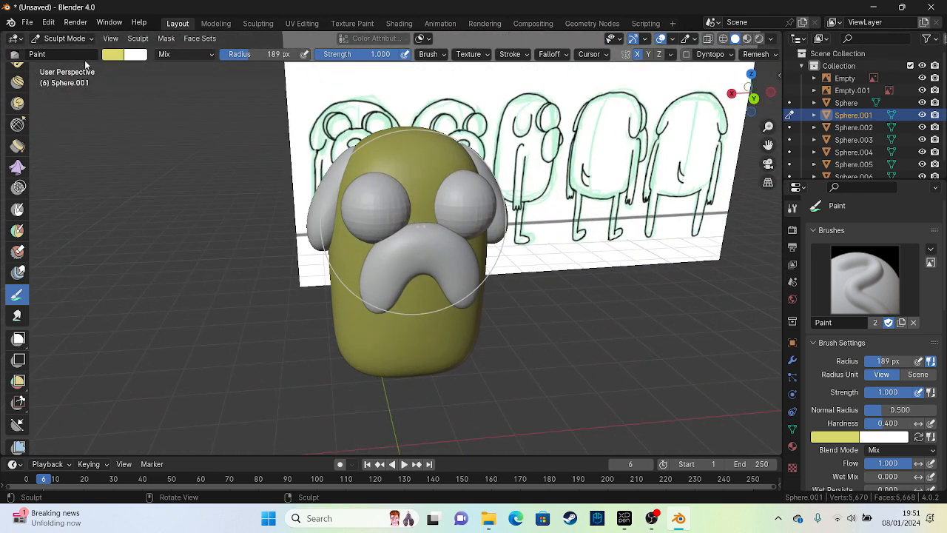
{"action": "left_click", "coordinate": [65, 38]}
{"action": "left_click", "coordinate": [59, 47]}
{"action": "left_click", "coordinate": [323, 188]}
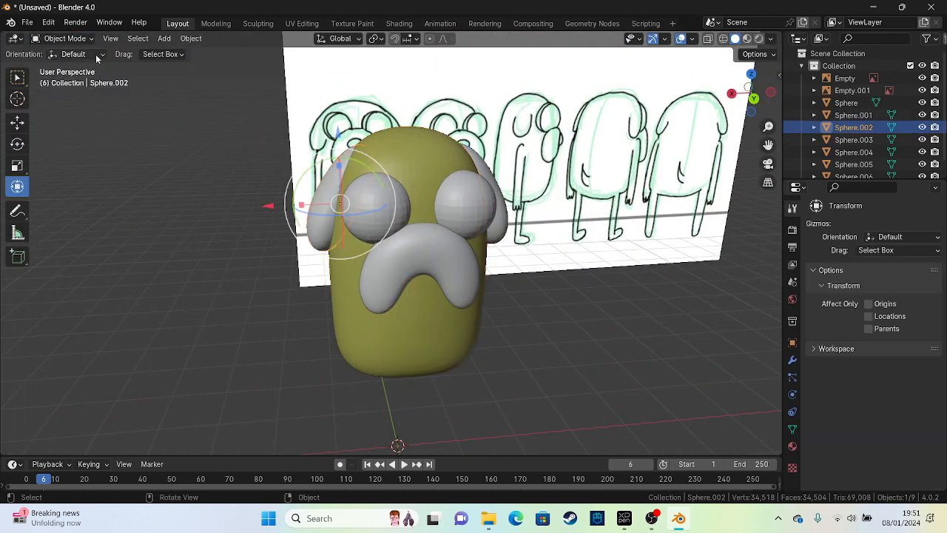
{"action": "left_click", "coordinate": [63, 38]}
{"action": "left_click", "coordinate": [90, 79]}
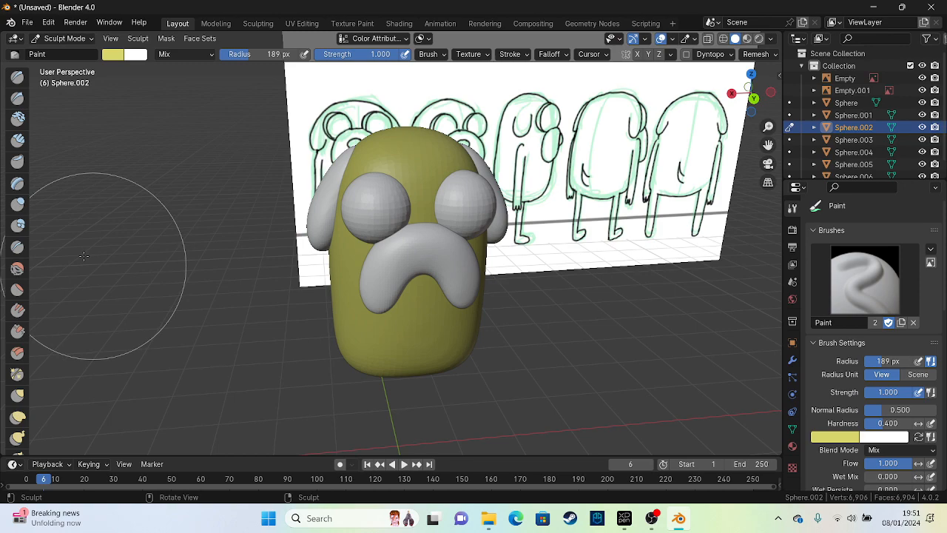
{"action": "left_click", "coordinate": [313, 198]}
Step: Select the opposite ear, Sphere.003, in Object Mode and paint it yellow in Sculpt Mode
{"action": "middle_click_drag", "start_coordinate": [335, 279], "coordinate": [695, 311]}
{"action": "left_click", "coordinate": [59, 39]}
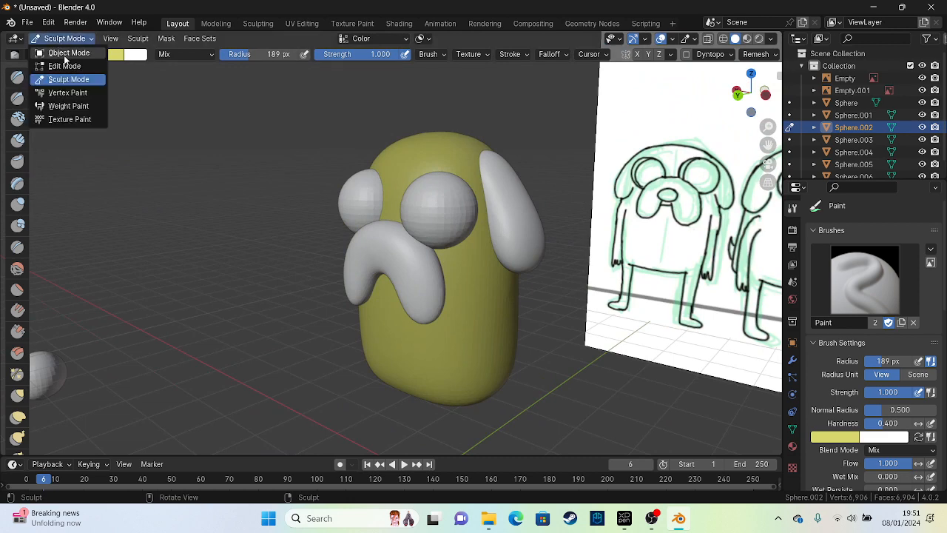
{"action": "left_click", "coordinate": [41, 56]}
{"action": "left_click", "coordinate": [530, 239]}
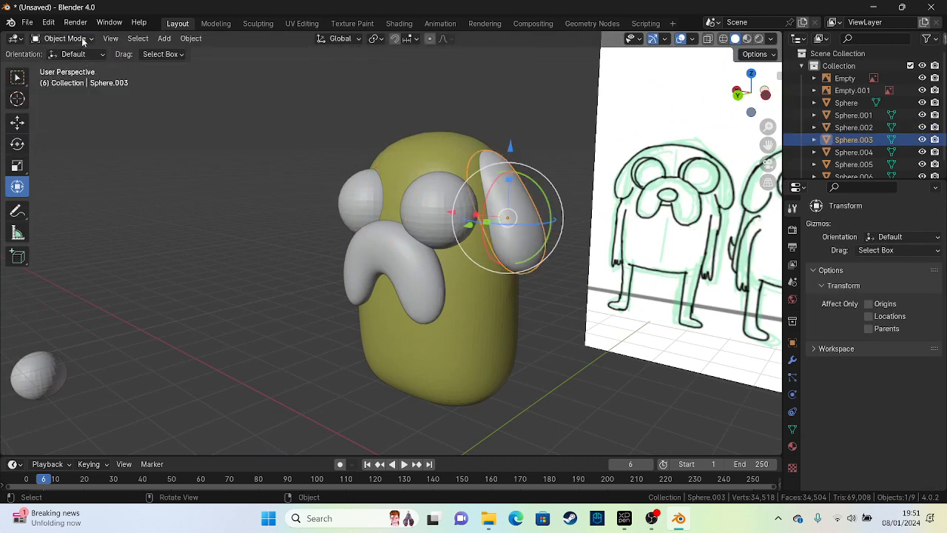
{"action": "left_click", "coordinate": [84, 41]}
{"action": "left_click", "coordinate": [46, 79]}
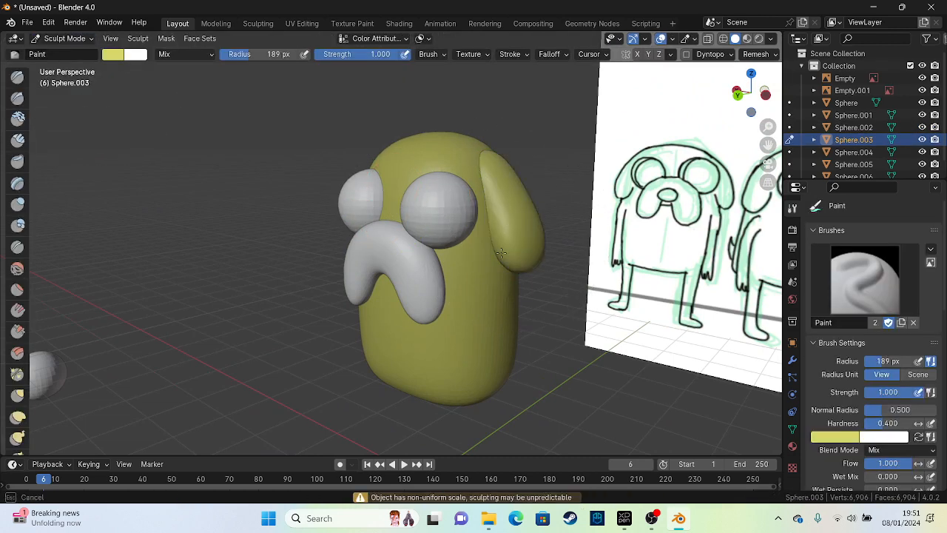
Step: Select the drooping muzzle, Sphere.004, in Object Mode and paint it yellow in Sculpt Mode
{"action": "mouse_move", "coordinate": [487, 297]}
{"action": "middle_mouse_down"}
{"action": "mouse_move", "coordinate": [466, 296]}
{"action": "mouse_move", "coordinate": [355, 237]}
{"action": "mouse_move", "coordinate": [419, 236]}
{"action": "mouse_move", "coordinate": [395, 199]}
{"action": "middle_mouse_up"}
{"action": "left_click", "coordinate": [63, 40]}
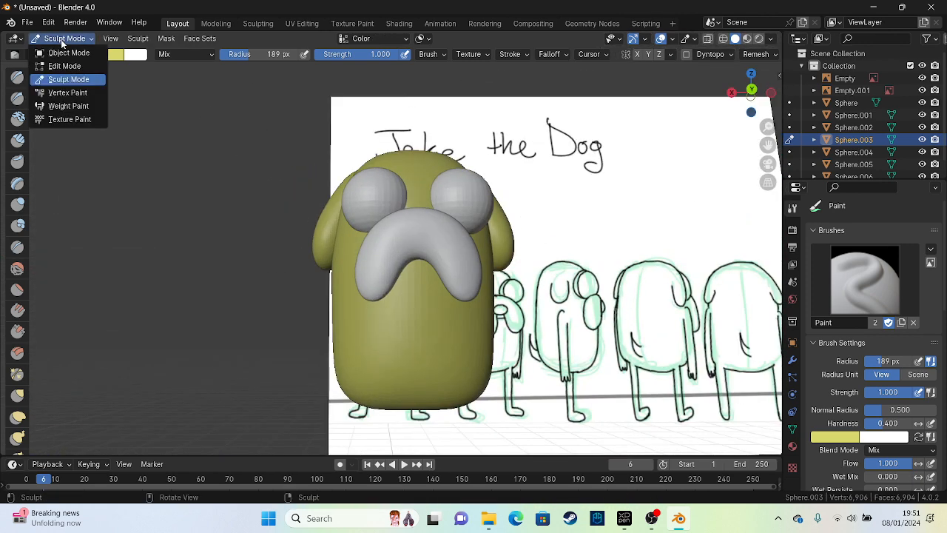
{"action": "left_click", "coordinate": [67, 53]}
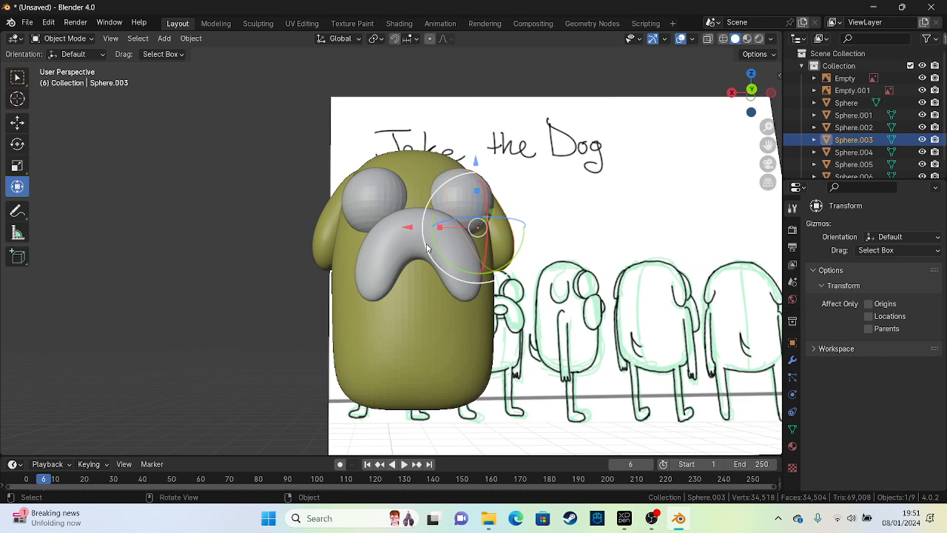
{"action": "left_click", "coordinate": [398, 272]}
{"action": "left_click", "coordinate": [90, 40]}
{"action": "left_click", "coordinate": [90, 80]}
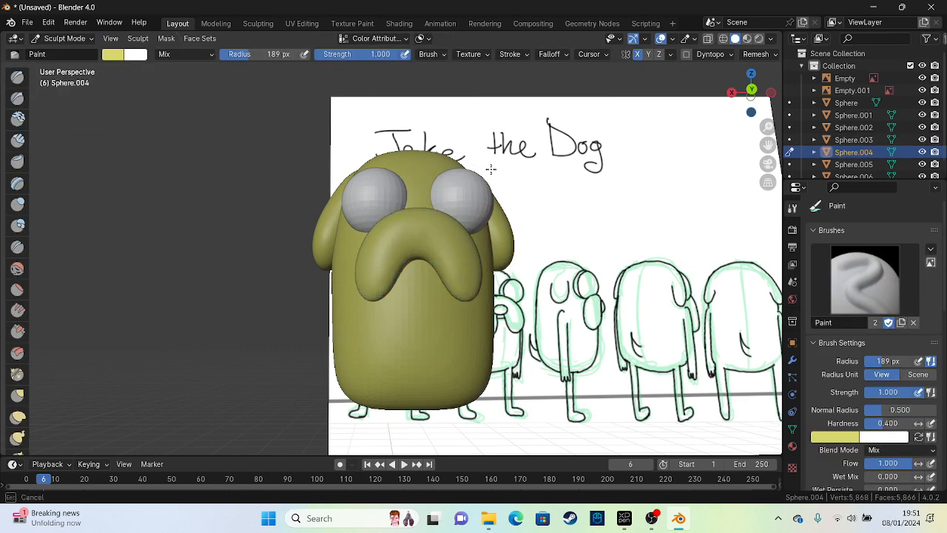
Step: Examine the yellow body, ears and muzzle against the reference drawings from several angles and distances
{"action": "middle_click_drag", "start_coordinate": [490, 169], "coordinate": [457, 318]}
{"action": "scroll", "coordinate": [395, 318], "scroll_direction": "up", "scroll_amount": 5}
{"action": "mouse_move", "coordinate": [395, 317]}
{"action": "middle_mouse_down"}
{"action": "mouse_move", "coordinate": [416, 235]}
{"action": "mouse_move", "coordinate": [434, 344]}
{"action": "mouse_move", "coordinate": [266, 258]}
{"action": "mouse_move", "coordinate": [296, 348]}
{"action": "mouse_move", "coordinate": [232, 349]}
{"action": "mouse_move", "coordinate": [486, 342]}
{"action": "mouse_move", "coordinate": [407, 322]}
{"action": "mouse_move", "coordinate": [415, 319]}
{"action": "mouse_move", "coordinate": [362, 281]}
{"action": "mouse_move", "coordinate": [390, 349]}
{"action": "mouse_move", "coordinate": [419, 344]}
{"action": "middle_mouse_up"}
{"action": "scroll", "coordinate": [419, 344], "scroll_direction": "up", "scroll_amount": 3}
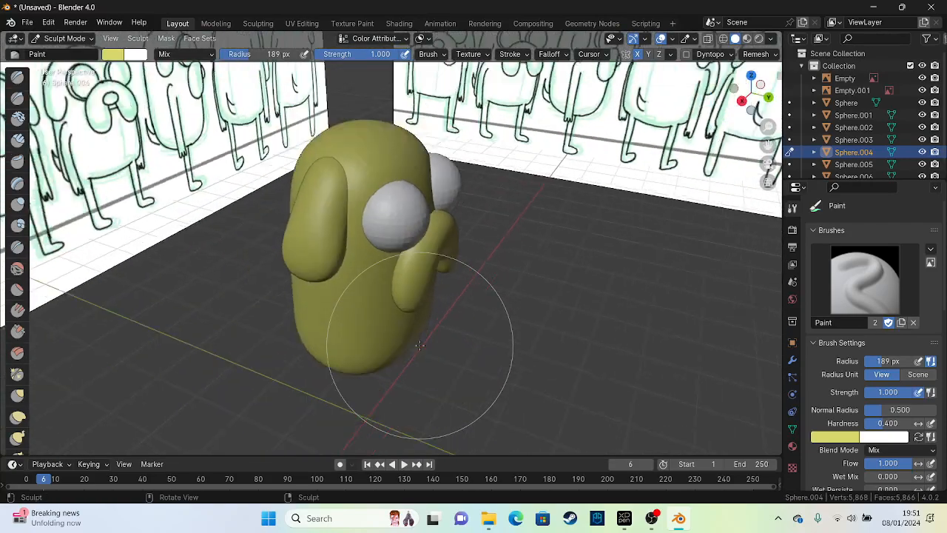
{"action": "scroll", "coordinate": [419, 345], "scroll_direction": "down", "scroll_amount": 6}
{"action": "scroll", "coordinate": [419, 333], "scroll_direction": "up", "scroll_amount": 8}
{"action": "scroll", "coordinate": [420, 325], "scroll_direction": "down", "scroll_amount": 5}
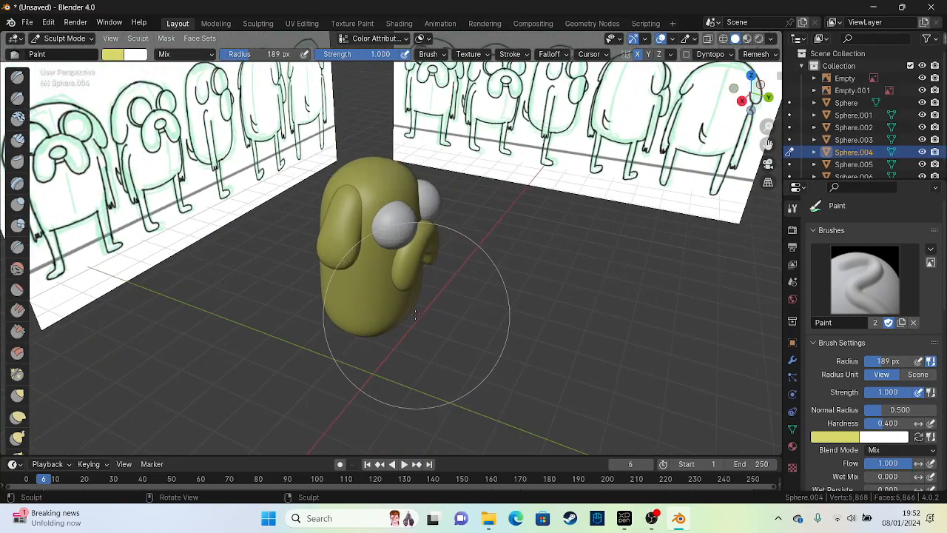
{"action": "mouse_move", "coordinate": [419, 326]}
{"action": "middle_mouse_down"}
{"action": "mouse_move", "coordinate": [244, 233]}
{"action": "mouse_move", "coordinate": [302, 249]}
{"action": "mouse_move", "coordinate": [281, 232]}
{"action": "mouse_move", "coordinate": [366, 244]}
{"action": "mouse_move", "coordinate": [356, 254]}
{"action": "mouse_move", "coordinate": [403, 248]}
{"action": "middle_mouse_up"}
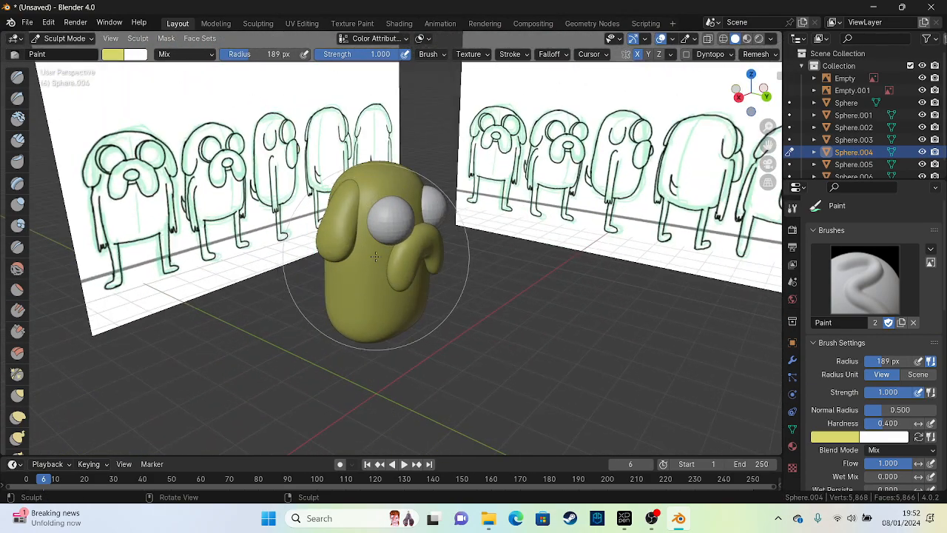
{"action": "scroll", "coordinate": [392, 296], "scroll_direction": "up", "scroll_amount": 3}
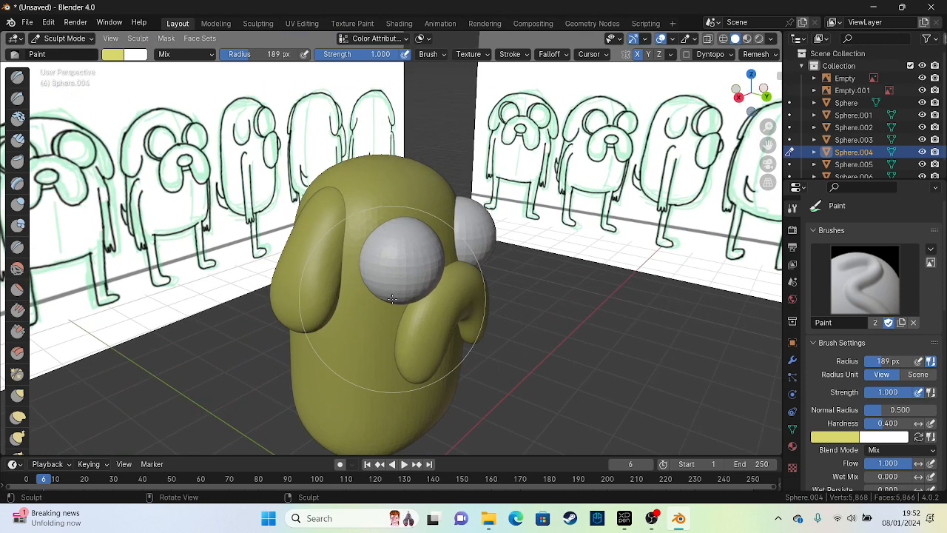
Step: Switch to Object Mode, bring the front-facing reference drawing into view and clear the selection
{"action": "left_click", "coordinate": [79, 38]}
{"action": "left_click", "coordinate": [70, 51]}
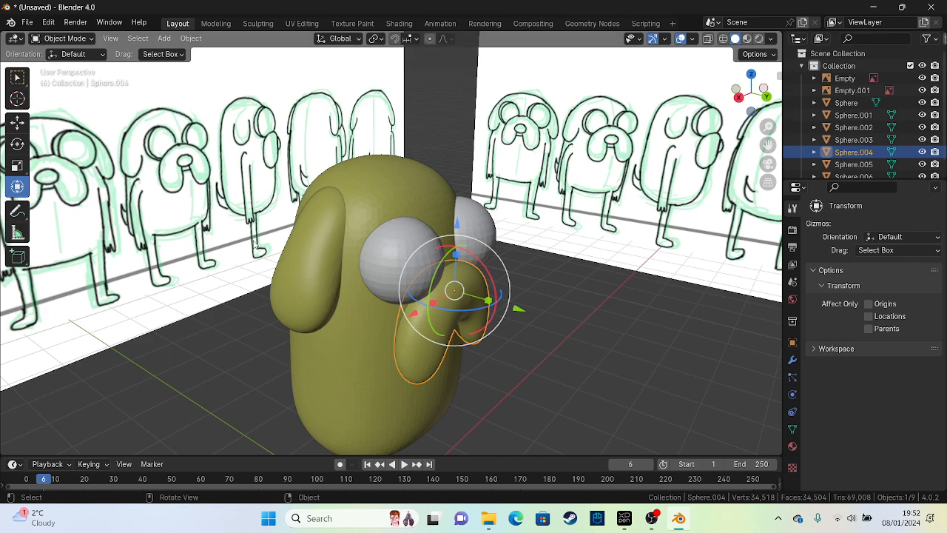
{"action": "middle_click_drag", "start_coordinate": [270, 150], "coordinate": [463, 169]}
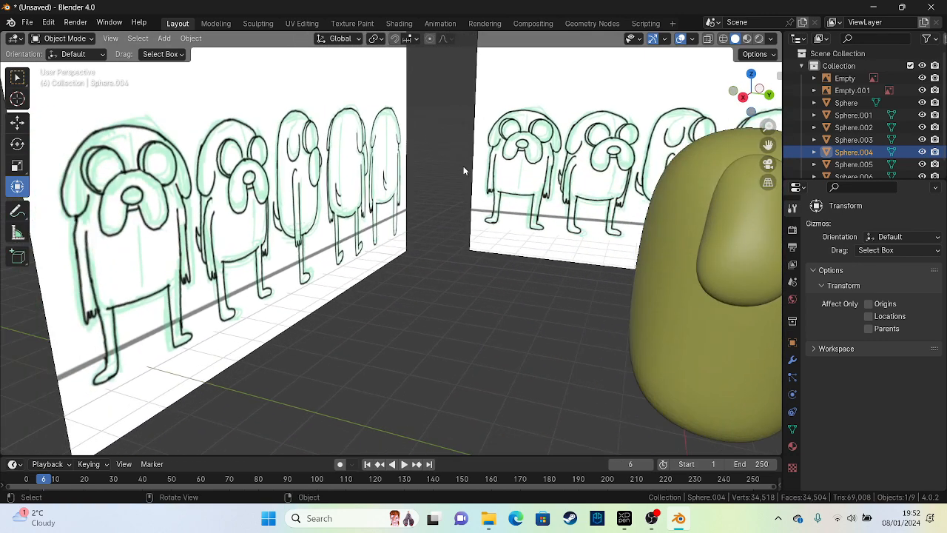
{"action": "left_click", "coordinate": [93, 157]}
{"action": "left_click", "coordinate": [313, 352]}
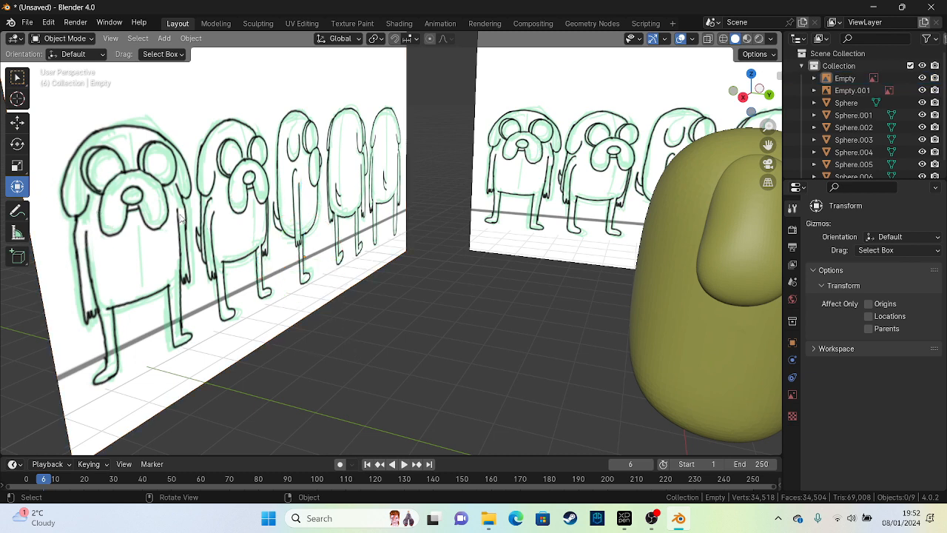
Step: Duplicate the eye sphere Sphere.005 in place in right orthographic view and scale the copy up slightly
{"action": "mouse_move", "coordinate": [390, 224]}
{"action": "middle_mouse_down", "text": "alt"}
{"action": "mouse_move", "coordinate": [342, 216]}
{"action": "mouse_move", "coordinate": [508, 242]}
{"action": "mouse_move", "coordinate": [39, 230]}
{"action": "middle_mouse_up", "text": "alt"}
{"action": "scroll", "coordinate": [249, 202], "scroll_direction": "up", "scroll_amount": 2}
{"action": "left_click", "coordinate": [249, 202]}
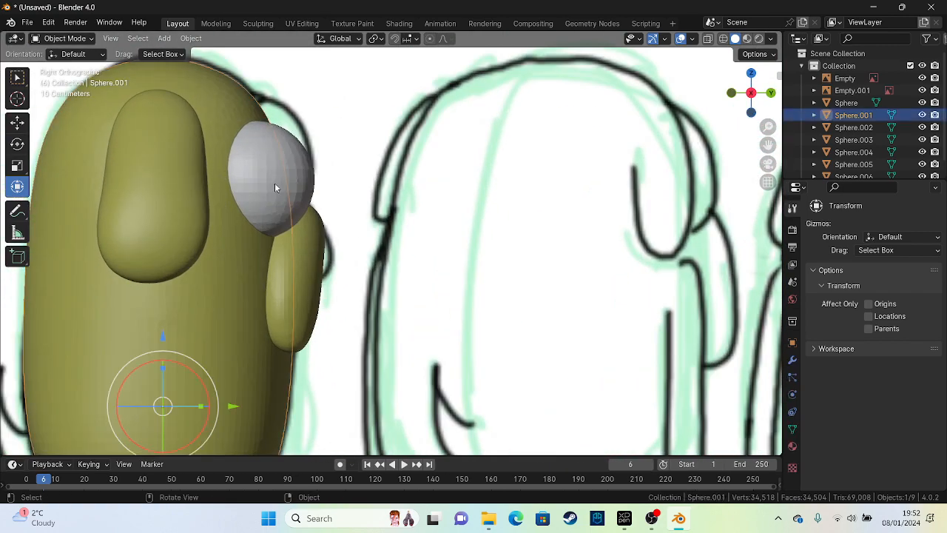
{"action": "scroll", "coordinate": [276, 184], "scroll_direction": "up", "scroll_amount": 2}
{"action": "left_click", "coordinate": [268, 185]}
{"action": "middle_click_drag", "start_coordinate": [263, 197], "coordinate": [404, 321], "text": "shift"}
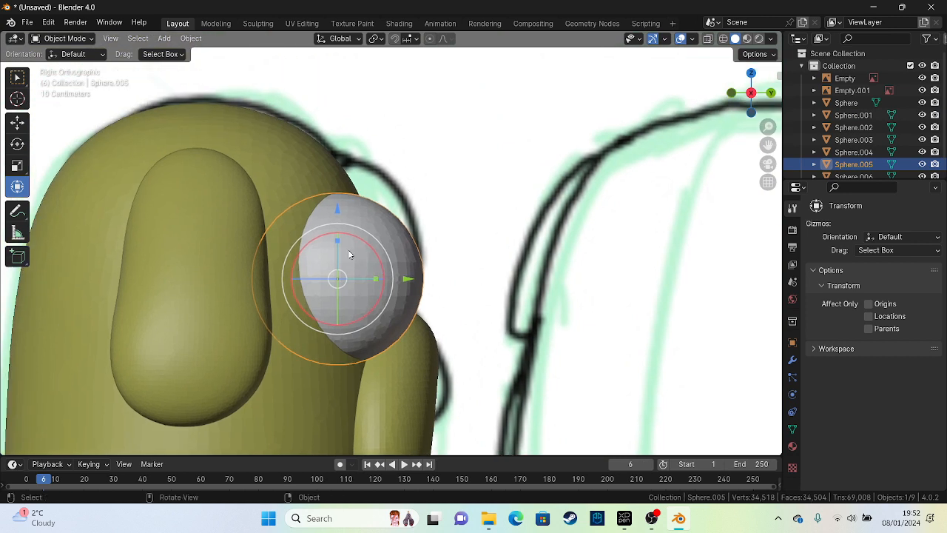
{"action": "scroll", "coordinate": [348, 253], "scroll_direction": "up", "scroll_amount": 1}
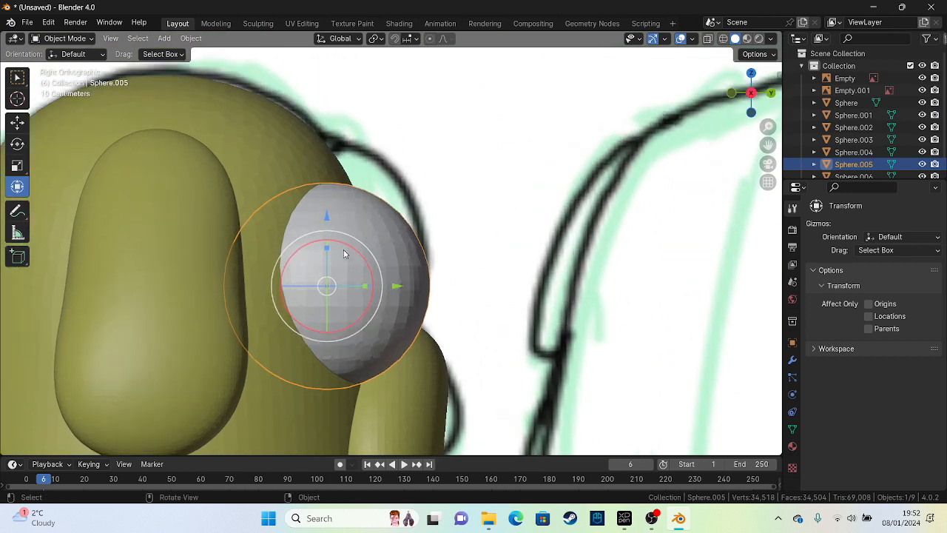
{"action": "key", "text": "ctrl+v"}
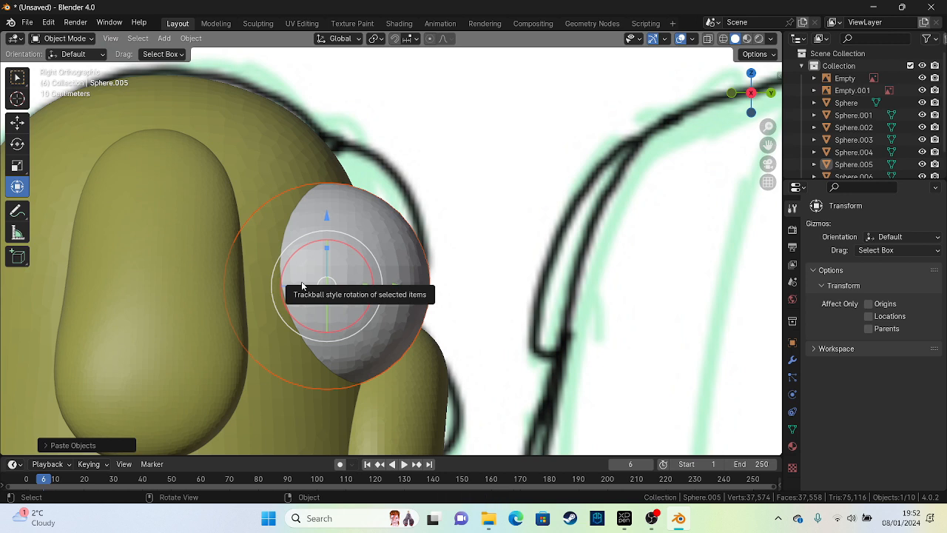
{"action": "key", "text": "s"}
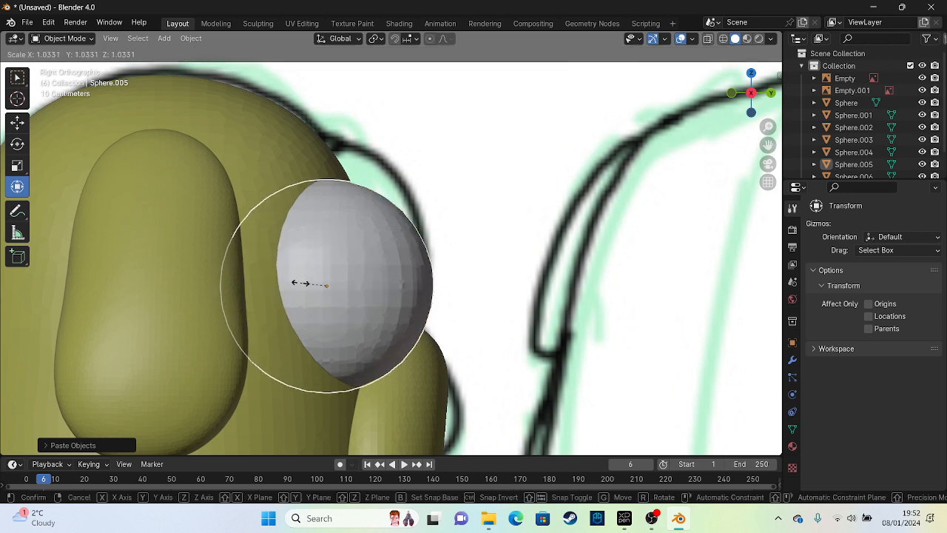
{"action": "left_click", "coordinate": [300, 282]}
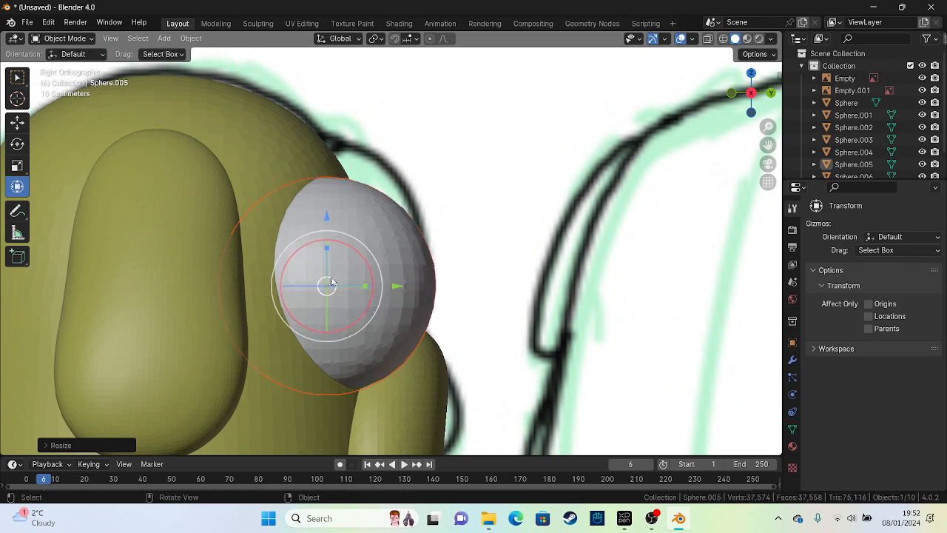
Step: Flatten the enlarged eye copy along the Y axis and move it back toward the head, behind the eye
{"action": "key", "text": "shift+d"}
{"action": "right_click", "coordinate": [400, 238]}
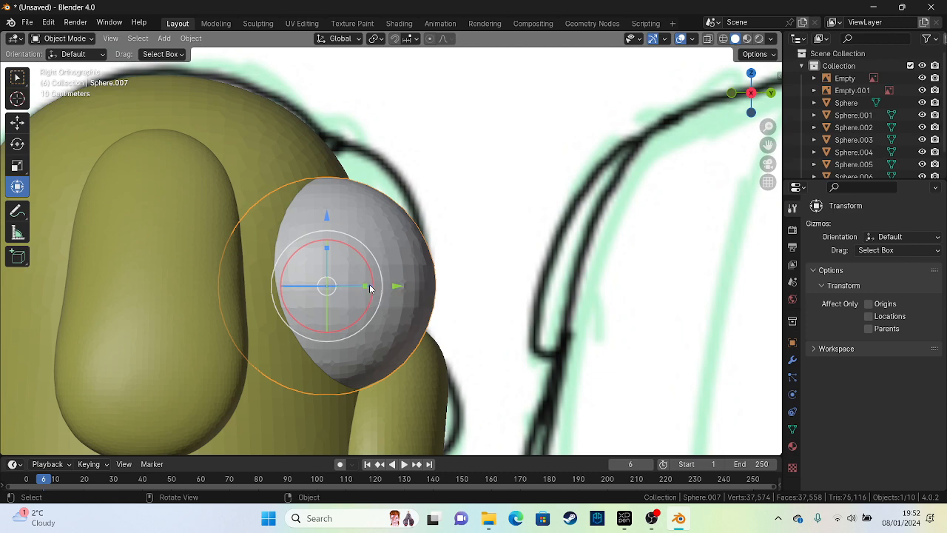
{"action": "mouse_move", "coordinate": [366, 288]}
{"action": "left_mouse_down"}
{"action": "mouse_move", "coordinate": [345, 286]}
{"action": "mouse_move", "coordinate": [388, 286]}
{"action": "mouse_move", "coordinate": [378, 291]}
{"action": "left_mouse_up"}
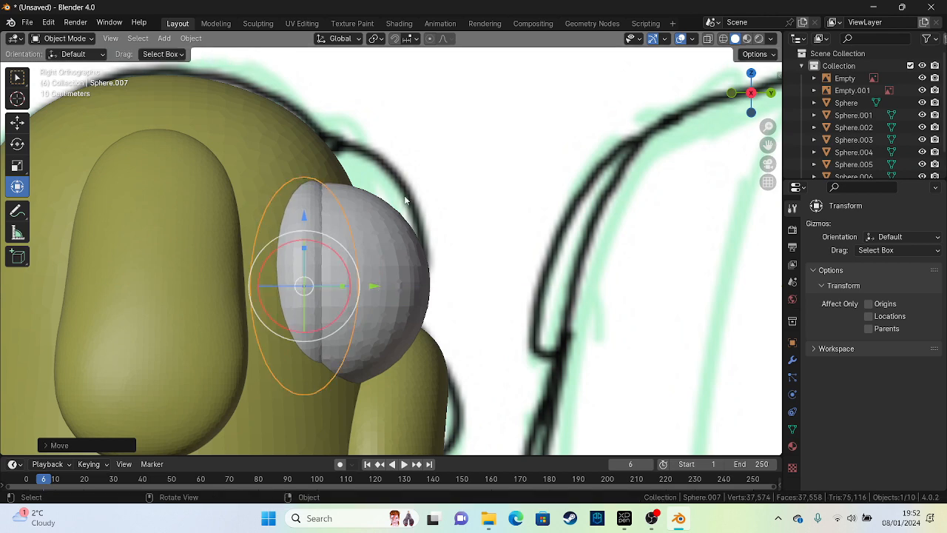
Step: Switch the flattened eye copy to Sculpt Mode with the Elastic Deform brush and show it in right orthographic view
{"action": "middle_click_drag", "start_coordinate": [405, 200], "coordinate": [405, 238]}
{"action": "scroll", "coordinate": [423, 165], "scroll_direction": "up", "scroll_amount": 2}
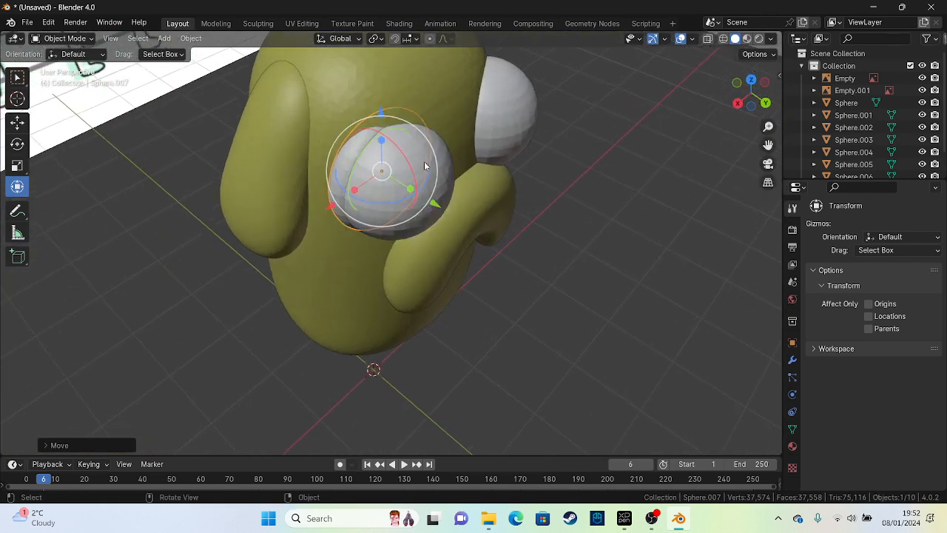
{"action": "middle_click_drag", "start_coordinate": [402, 175], "coordinate": [392, 259], "text": "shift"}
{"action": "left_click", "coordinate": [69, 40]}
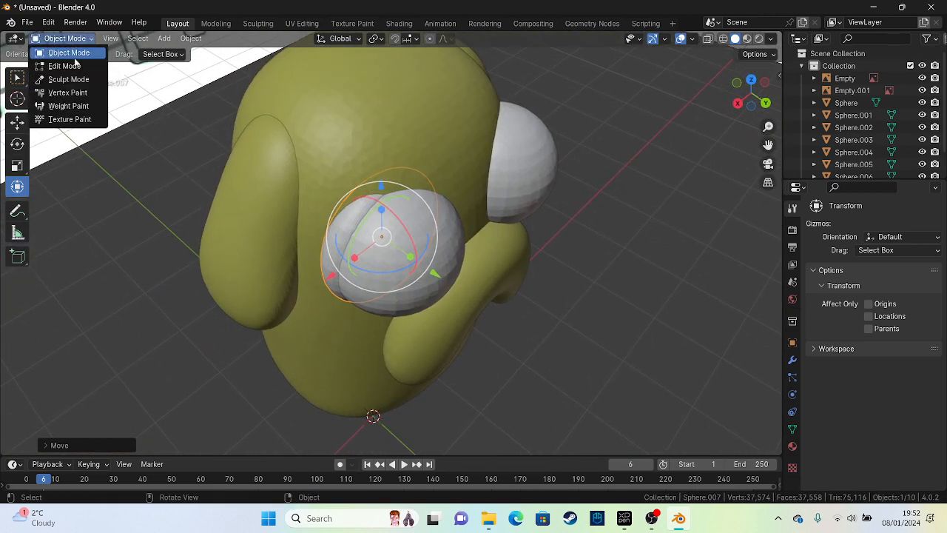
{"action": "middle_click_drag", "start_coordinate": [436, 392], "coordinate": [427, 221]}
{"action": "middle_click_drag", "start_coordinate": [427, 222], "coordinate": [510, 210]}
{"action": "left_click", "coordinate": [65, 40]}
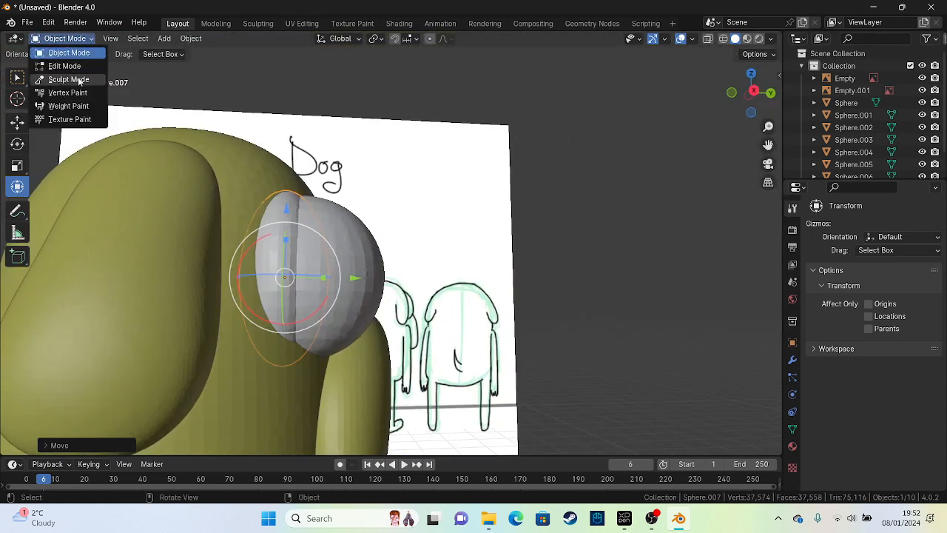
{"action": "left_click", "coordinate": [68, 80]}
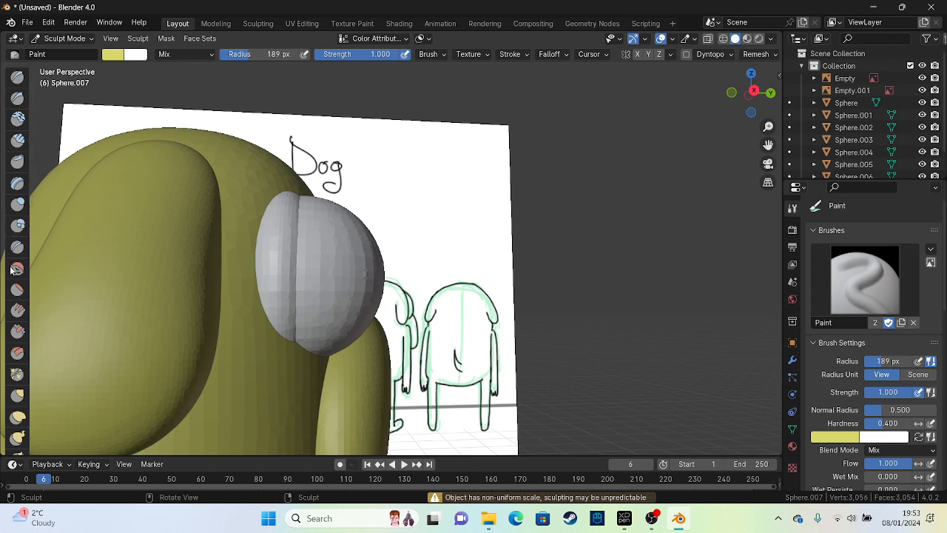
{"action": "left_click", "coordinate": [16, 417]}
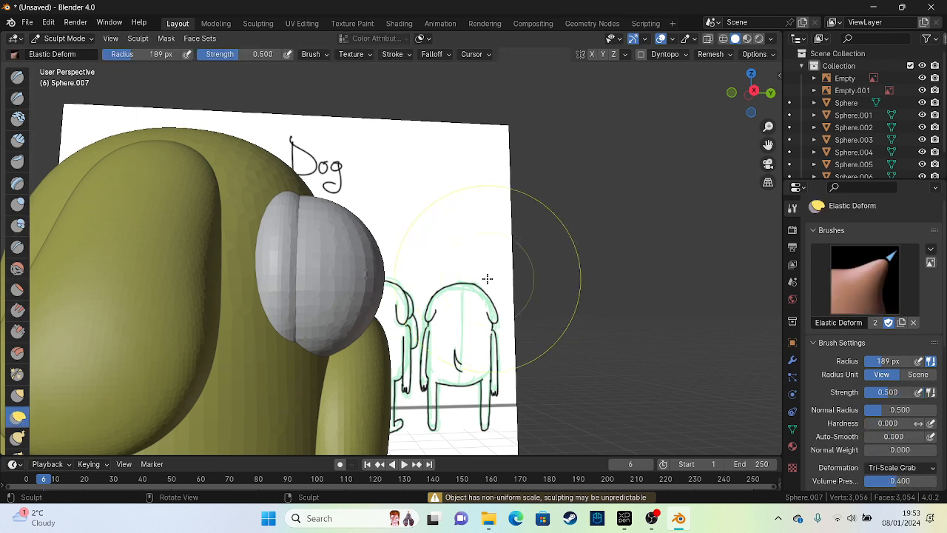
{"action": "key", "text": "KP_Decimal"}
{"action": "key", "text": "KP_3"}
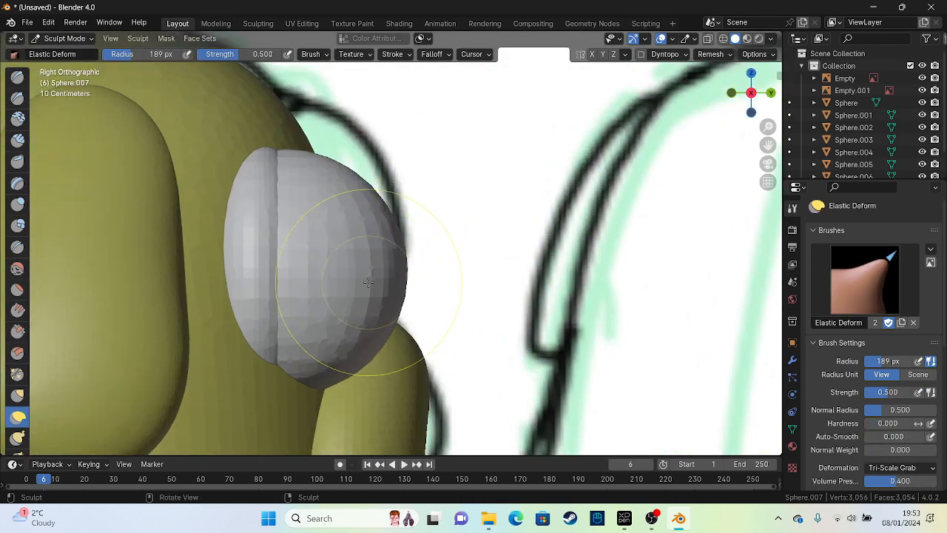
{"action": "middle_click_drag", "start_coordinate": [377, 279], "coordinate": [415, 216], "text": "shift"}
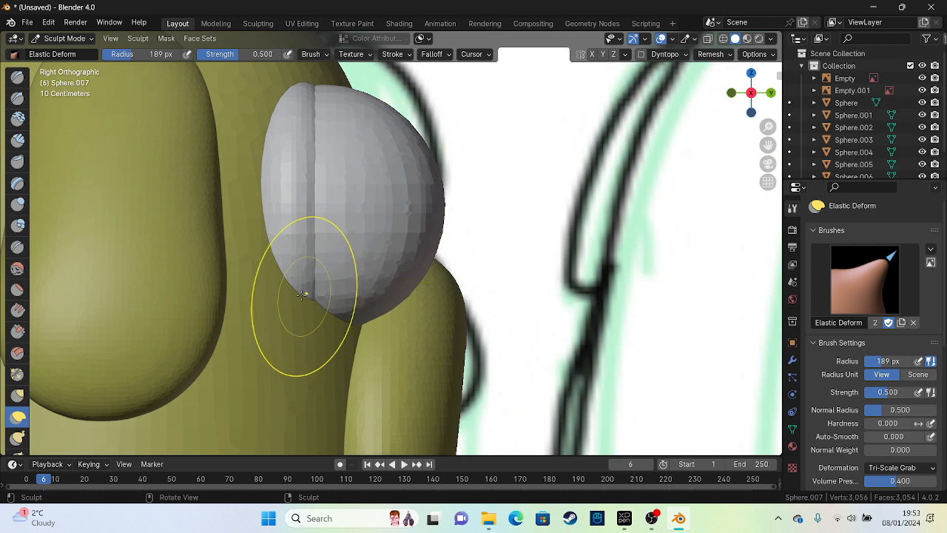
{"action": "mouse_move", "coordinate": [306, 293]}
{"action": "left_mouse_down"}
{"action": "mouse_move", "coordinate": [340, 370]}
{"action": "mouse_move", "coordinate": [354, 378]}
{"action": "left_mouse_up"}
{"action": "left_click_drag", "start_coordinate": [340, 319], "coordinate": [395, 337]}
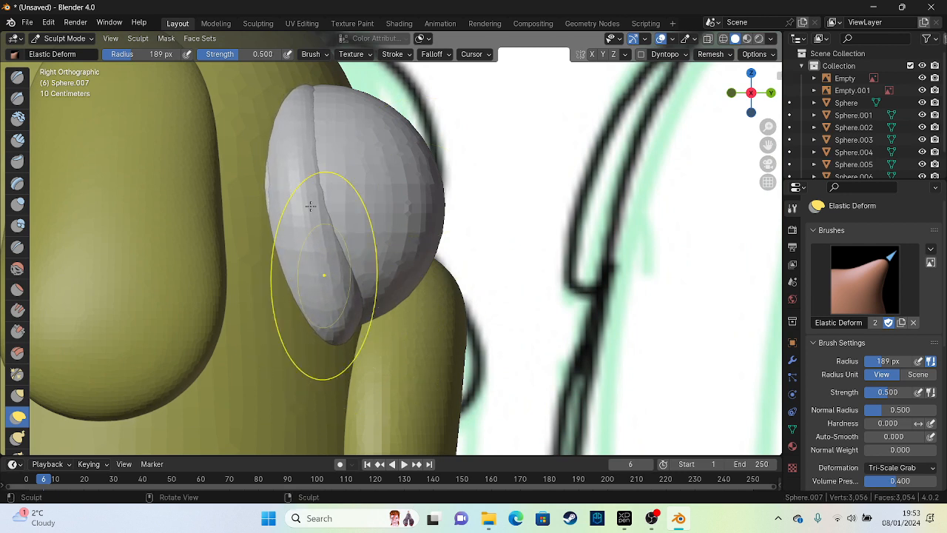
{"action": "mouse_move", "coordinate": [299, 164]}
{"action": "left_mouse_down"}
{"action": "mouse_move", "coordinate": [264, 192]}
{"action": "mouse_move", "coordinate": [213, 175]}
{"action": "left_mouse_up"}
{"action": "left_click_drag", "start_coordinate": [318, 100], "coordinate": [352, 54]}
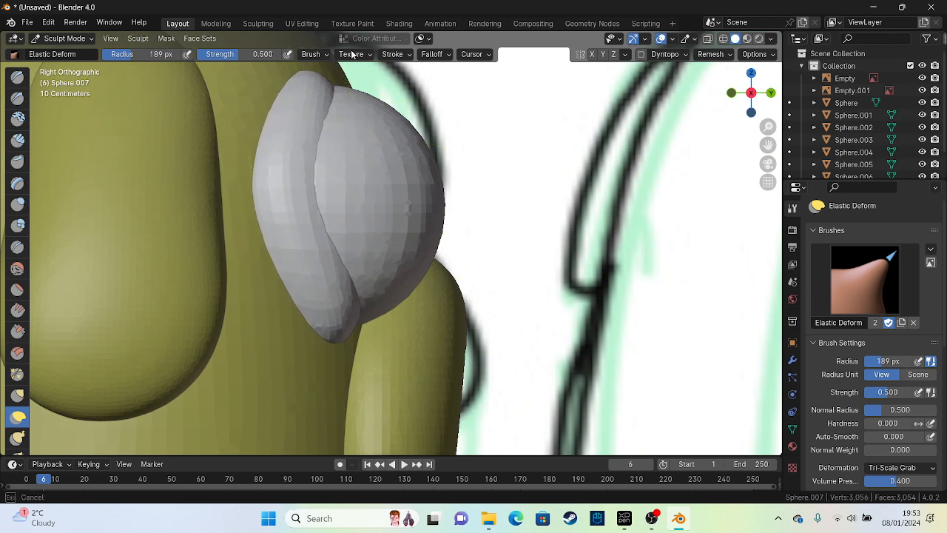
{"action": "scroll", "coordinate": [897, 446], "scroll_direction": "down", "scroll_amount": 10}
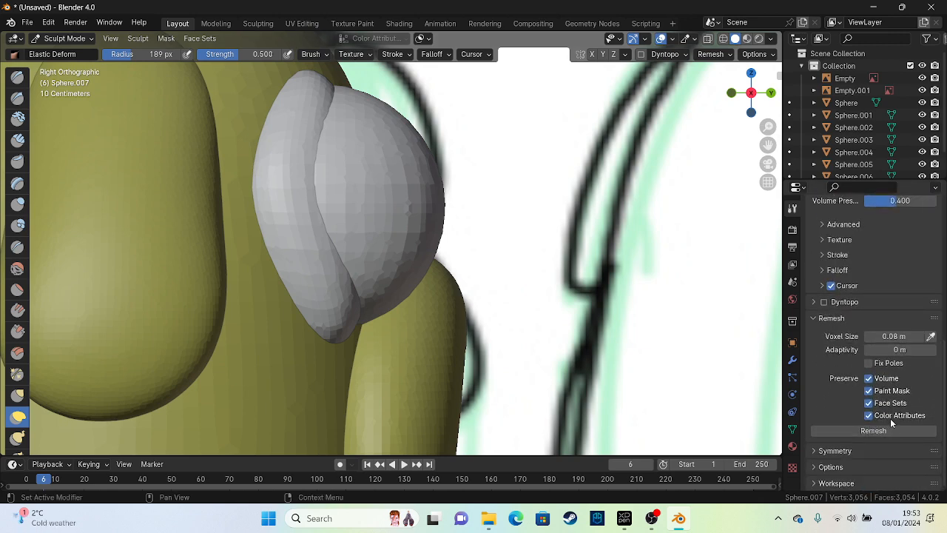
{"action": "left_click_drag", "start_coordinate": [330, 90], "coordinate": [363, 82]}
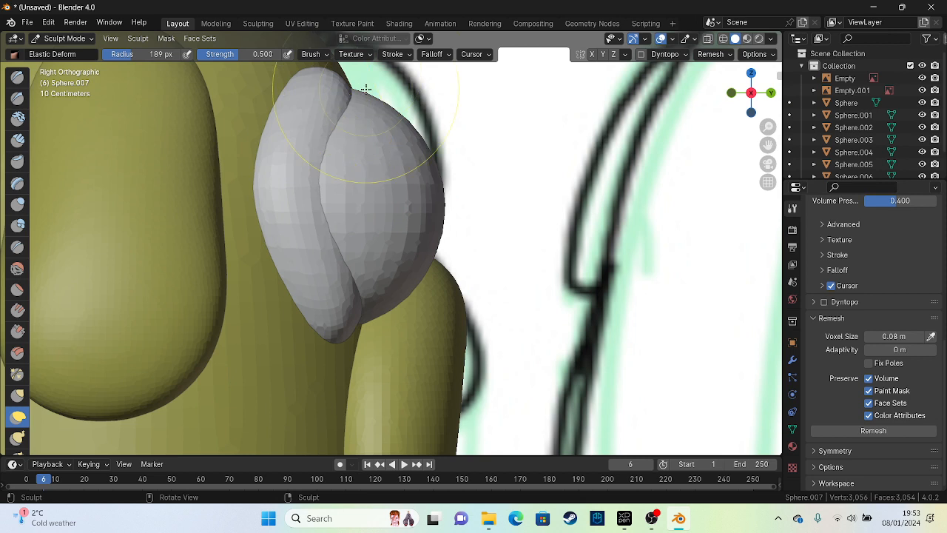
{"action": "key", "text": "ctrl+z"}
{"action": "key", "text": "ctrl+z"}
{"action": "key", "text": "ctrl+z"}
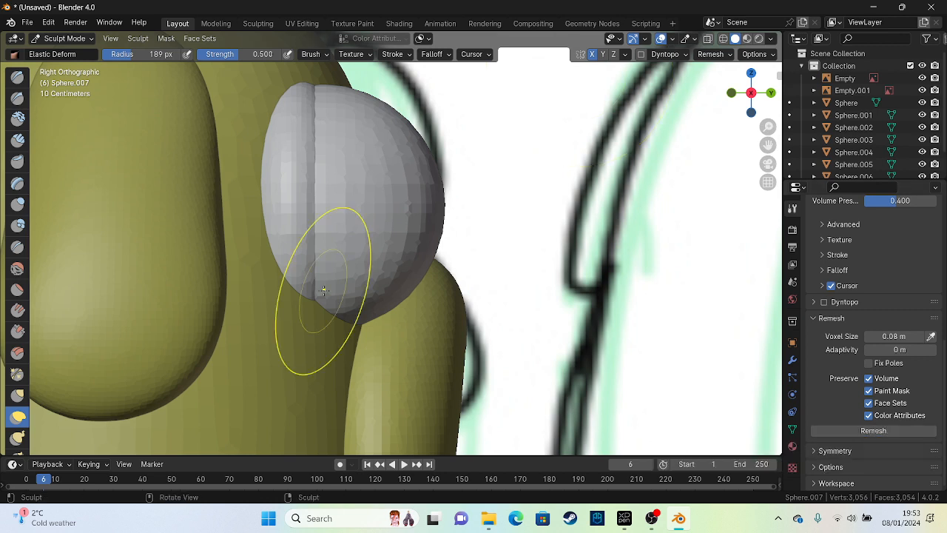
Step: Curve the flattened copy around the back of the eye with Elastic Deform, pulling its upper and lower ends forward and its middle backward
{"action": "mouse_move", "coordinate": [311, 294]}
{"action": "left_mouse_down"}
{"action": "mouse_move", "coordinate": [359, 322]}
{"action": "mouse_move", "coordinate": [357, 297]}
{"action": "left_mouse_up"}
{"action": "left_click_drag", "start_coordinate": [301, 248], "coordinate": [283, 232]}
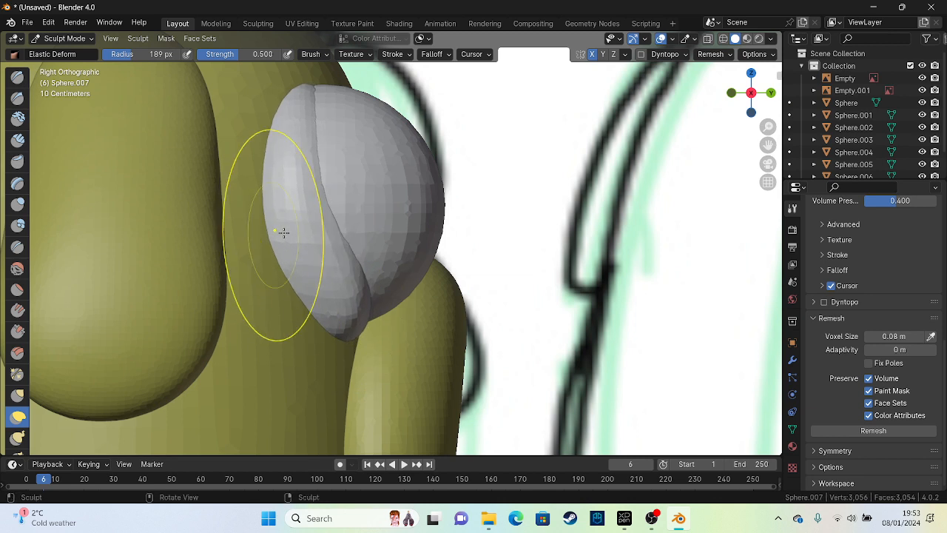
{"action": "left_click_drag", "start_coordinate": [315, 123], "coordinate": [336, 115]}
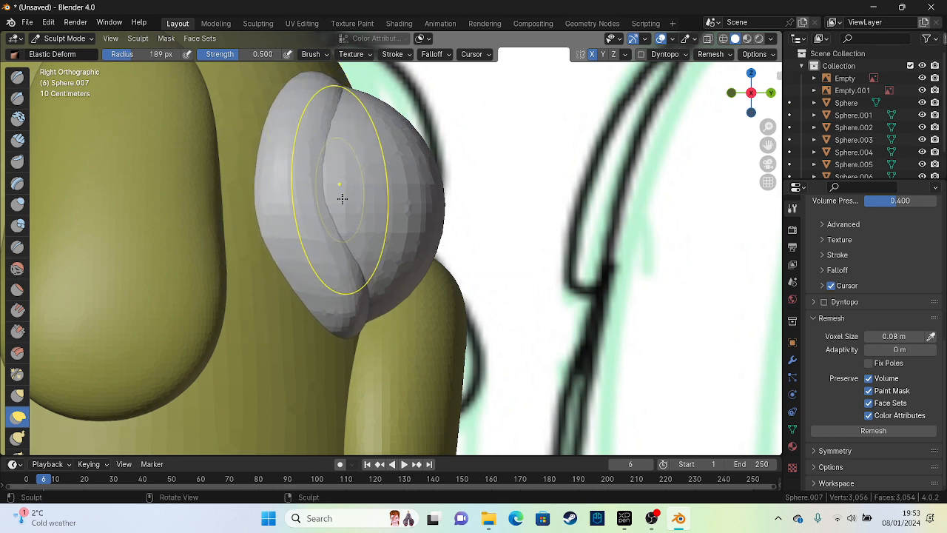
{"action": "mouse_move", "coordinate": [343, 196]}
{"action": "left_mouse_down"}
{"action": "mouse_move", "coordinate": [306, 228]}
{"action": "mouse_move", "coordinate": [290, 222]}
{"action": "left_mouse_up"}
{"action": "left_click_drag", "start_coordinate": [358, 310], "coordinate": [391, 326]}
{"action": "left_click_drag", "start_coordinate": [325, 229], "coordinate": [302, 197]}
{"action": "left_click_drag", "start_coordinate": [321, 111], "coordinate": [367, 75]}
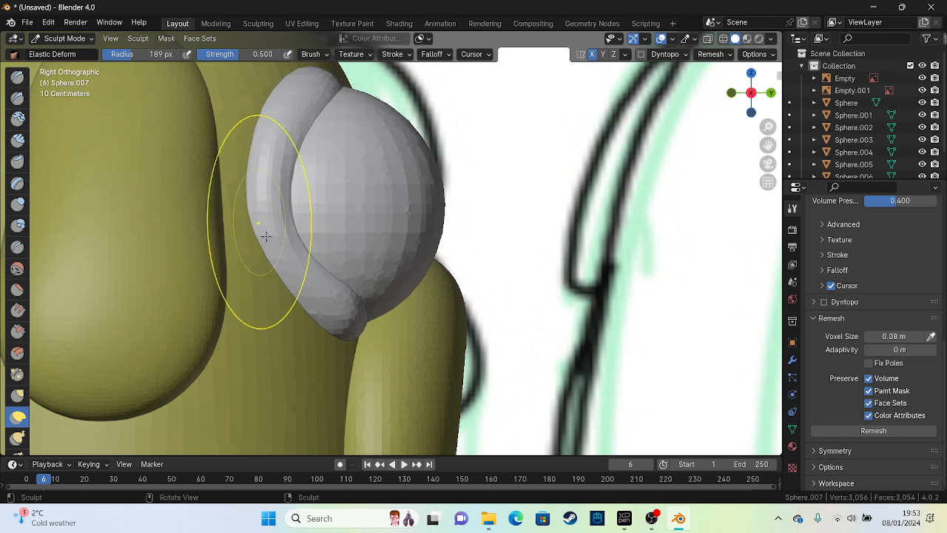
{"action": "left_click_drag", "start_coordinate": [295, 248], "coordinate": [325, 245]}
{"action": "middle_click_drag", "start_coordinate": [312, 241], "coordinate": [166, 315]}
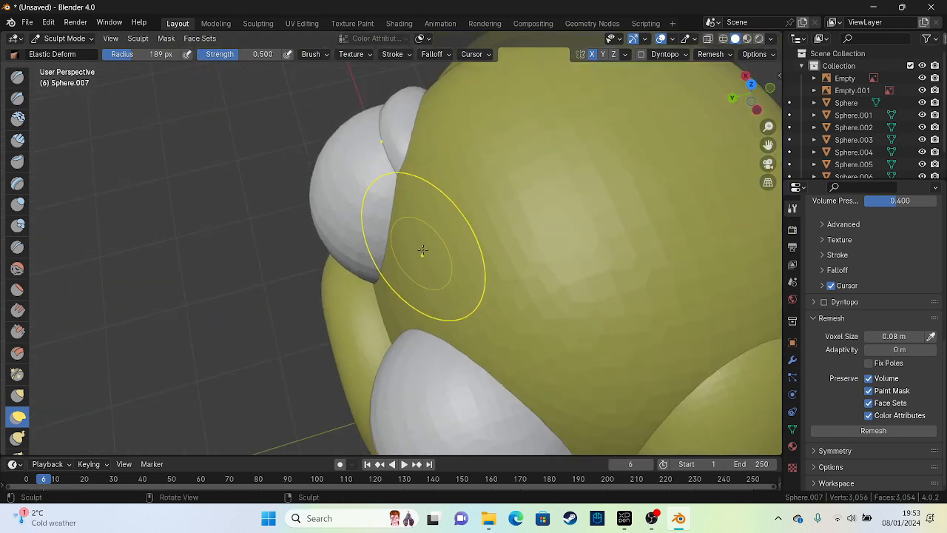
{"action": "mouse_move", "coordinate": [423, 254]}
{"action": "left_mouse_down"}
{"action": "mouse_move", "coordinate": [406, 248]}
{"action": "mouse_move", "coordinate": [408, 222]}
{"action": "left_mouse_up"}
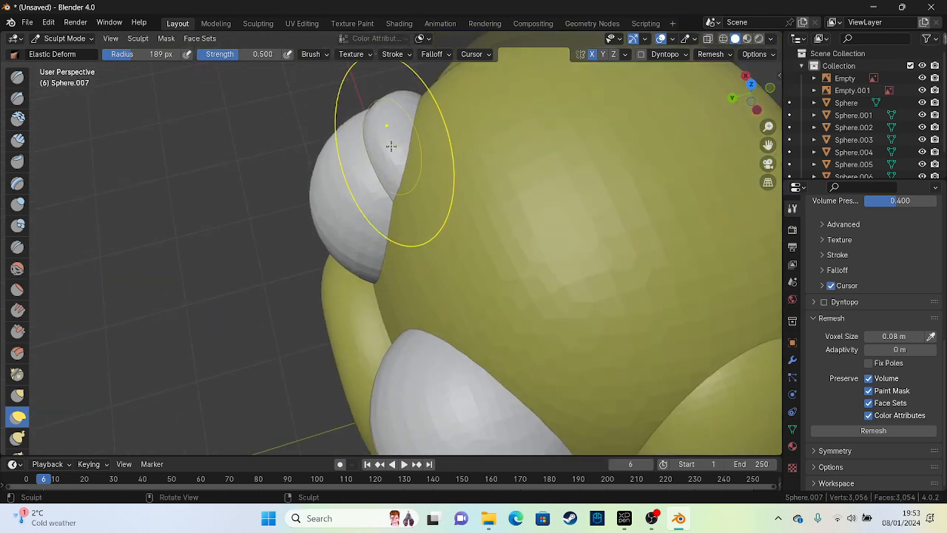
{"action": "left_click_drag", "start_coordinate": [392, 145], "coordinate": [434, 144]}
{"action": "key", "text": "ctrl+z"}
{"action": "key", "text": "ctrl+z"}
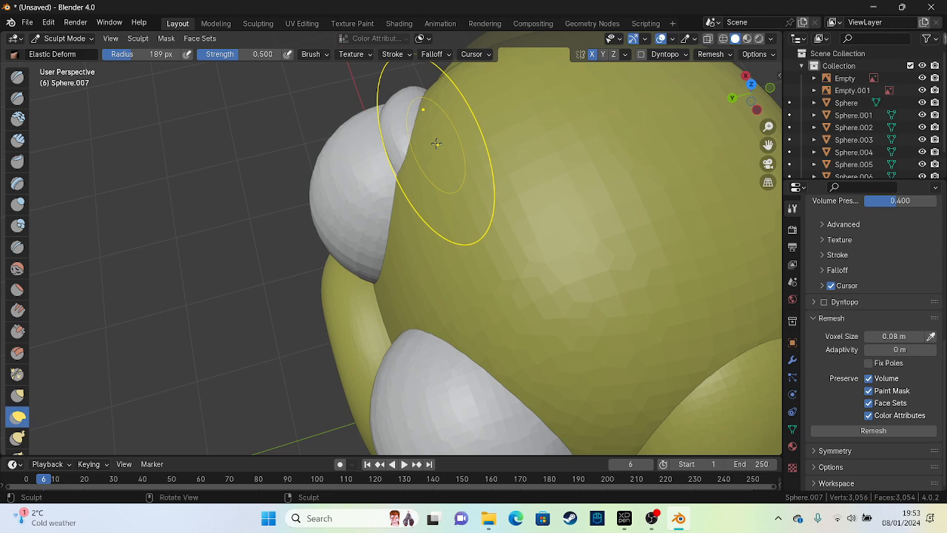
Step: Turn off X symmetry and pull the inner side of the rim outward from the head beside the eye
{"action": "mouse_move", "coordinate": [436, 143]}
{"action": "middle_mouse_down"}
{"action": "mouse_move", "coordinate": [435, 152]}
{"action": "mouse_move", "coordinate": [575, 170]}
{"action": "mouse_move", "coordinate": [434, 222]}
{"action": "mouse_move", "coordinate": [434, 250]}
{"action": "mouse_move", "coordinate": [476, 222]}
{"action": "mouse_move", "coordinate": [281, 223]}
{"action": "middle_mouse_up"}
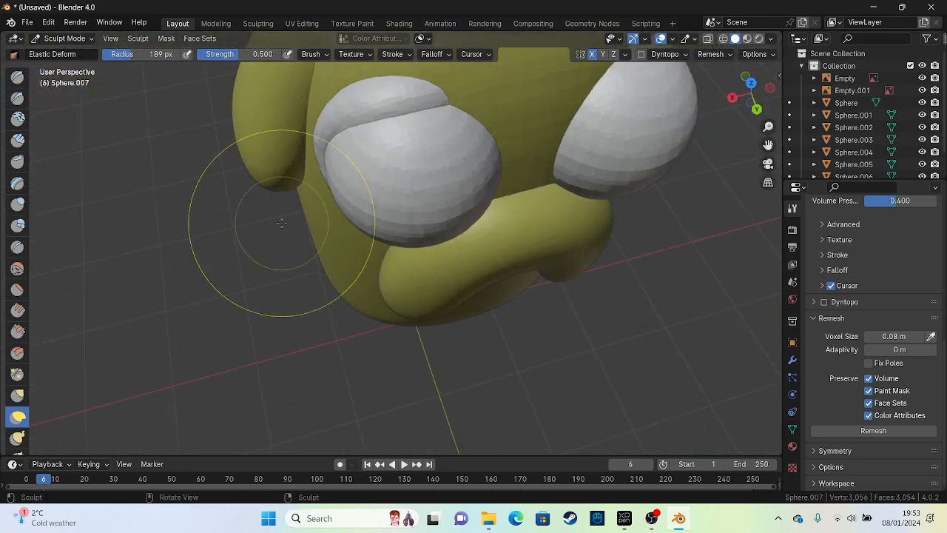
{"action": "left_click", "coordinate": [592, 56]}
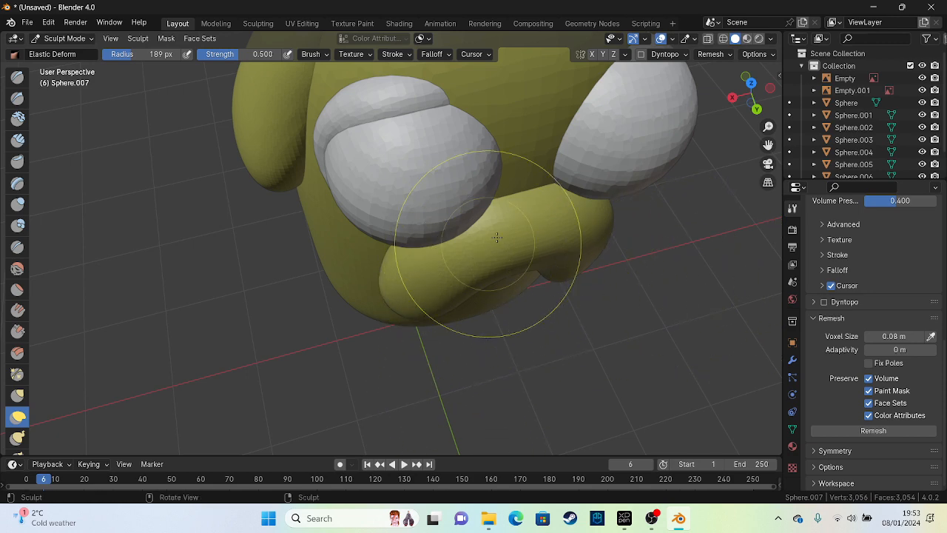
{"action": "middle_click_drag", "start_coordinate": [507, 274], "coordinate": [388, 188]}
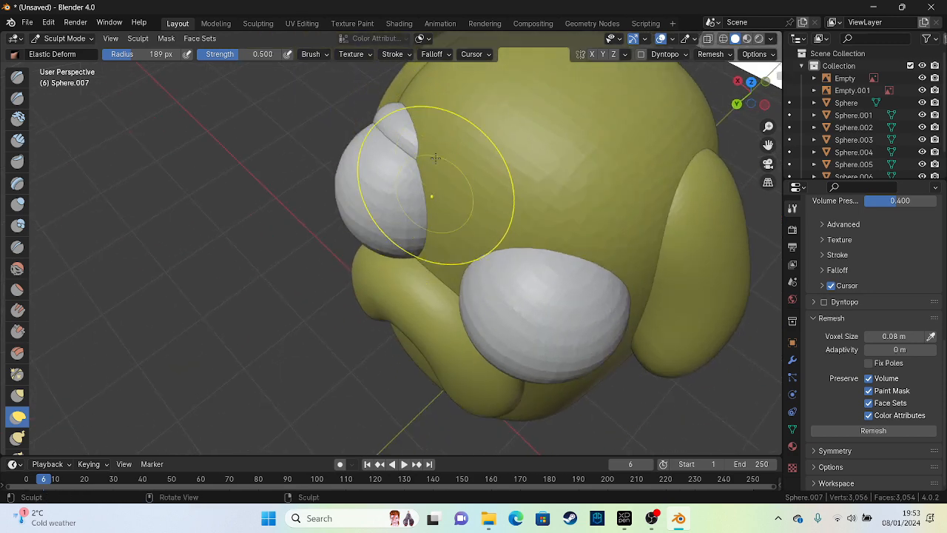
{"action": "mouse_move", "coordinate": [462, 209]}
{"action": "left_mouse_down"}
{"action": "mouse_move", "coordinate": [432, 225]}
{"action": "mouse_move", "coordinate": [434, 197]}
{"action": "left_mouse_up"}
{"action": "left_click_drag", "start_coordinate": [396, 139], "coordinate": [415, 112]}
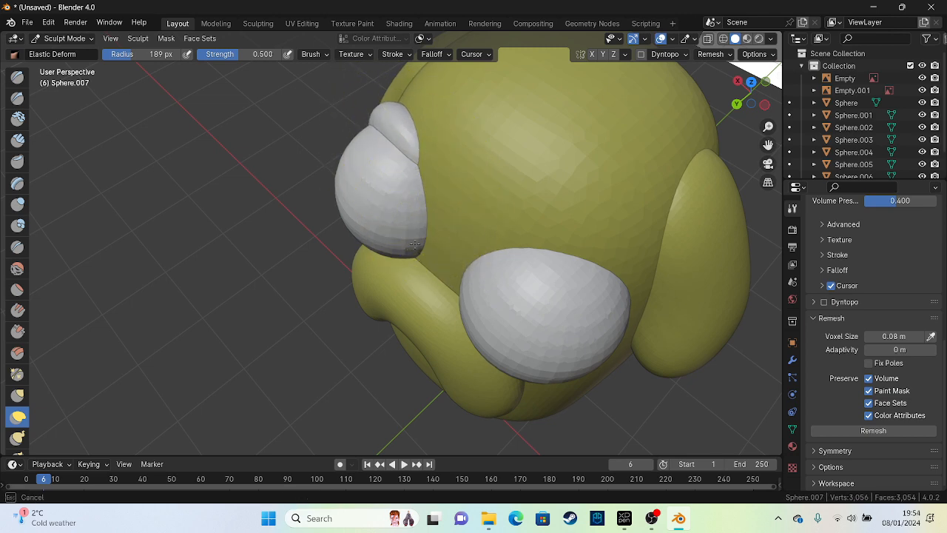
{"action": "left_click_drag", "start_coordinate": [415, 244], "coordinate": [406, 230]}
{"action": "key", "text": "ctrl+z"}
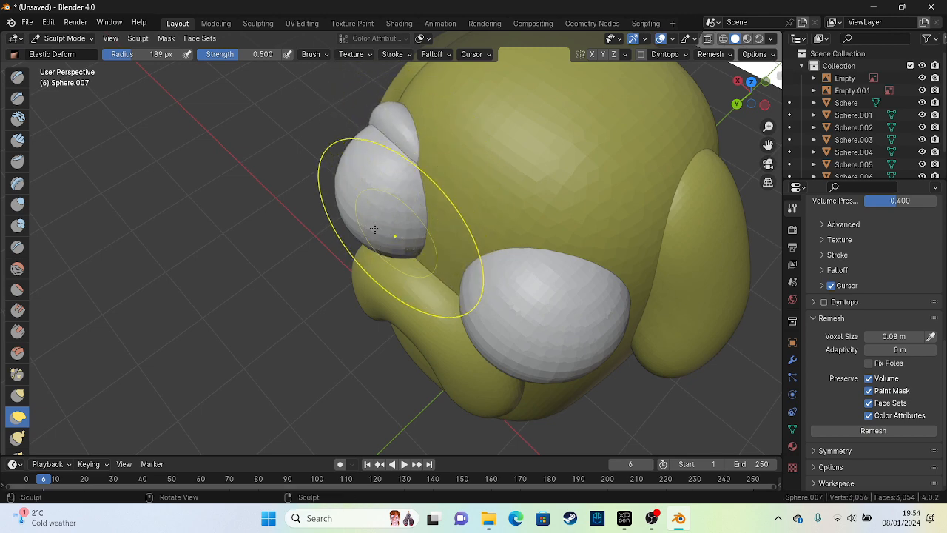
Step: Widen the rim around the eye with Elastic Deform strokes in back orthographic view, pulling its inner side toward the face's centre
{"action": "key", "text": "ctrl+KP_1"}
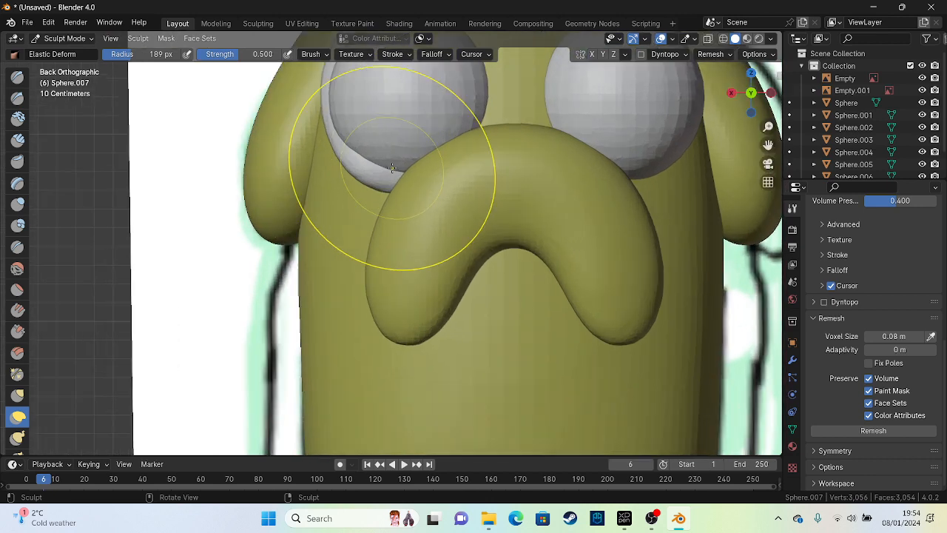
{"action": "middle_click_drag", "start_coordinate": [377, 188], "coordinate": [316, 270], "text": "shift"}
{"action": "mouse_move", "coordinate": [400, 135]}
{"action": "left_mouse_down"}
{"action": "mouse_move", "coordinate": [421, 110]}
{"action": "mouse_move", "coordinate": [468, 101]}
{"action": "left_mouse_up"}
{"action": "left_click_drag", "start_coordinate": [289, 138], "coordinate": [281, 141]}
{"action": "left_click_drag", "start_coordinate": [419, 198], "coordinate": [454, 186]}
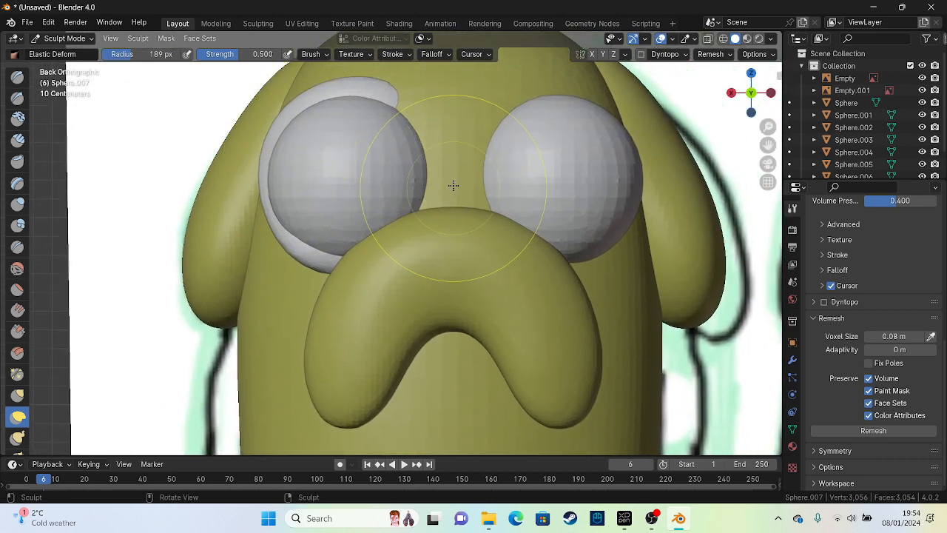
Step: Return to Object Mode, rotate the eye rim about the Z axis to follow the face and stretch it along the X axis
{"action": "scroll", "coordinate": [453, 186], "scroll_direction": "down", "scroll_amount": 4}
{"action": "mouse_move", "coordinate": [453, 186]}
{"action": "middle_mouse_down"}
{"action": "mouse_move", "coordinate": [433, 214]}
{"action": "mouse_move", "coordinate": [377, 229]}
{"action": "middle_mouse_up"}
{"action": "scroll", "coordinate": [377, 229], "scroll_direction": "down", "scroll_amount": 1}
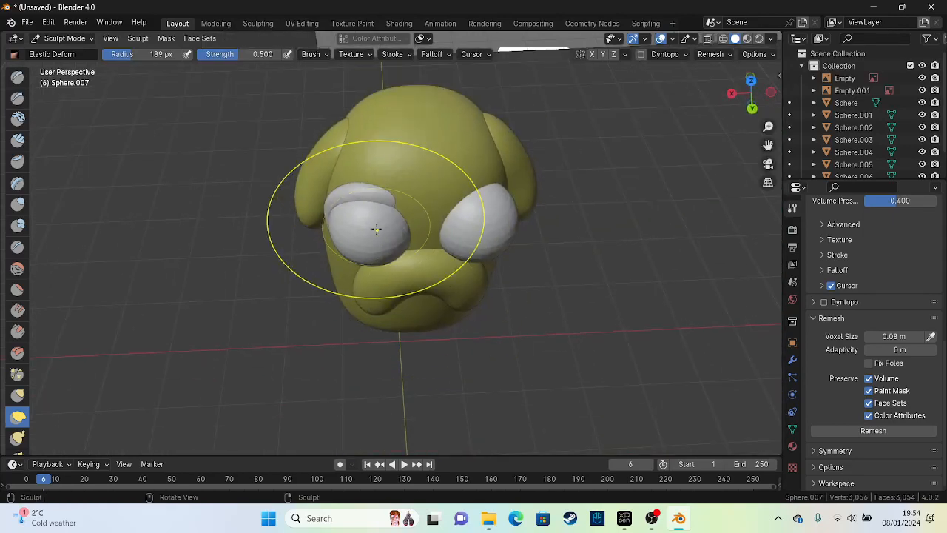
{"action": "left_click", "coordinate": [79, 42]}
{"action": "left_click", "coordinate": [74, 43]}
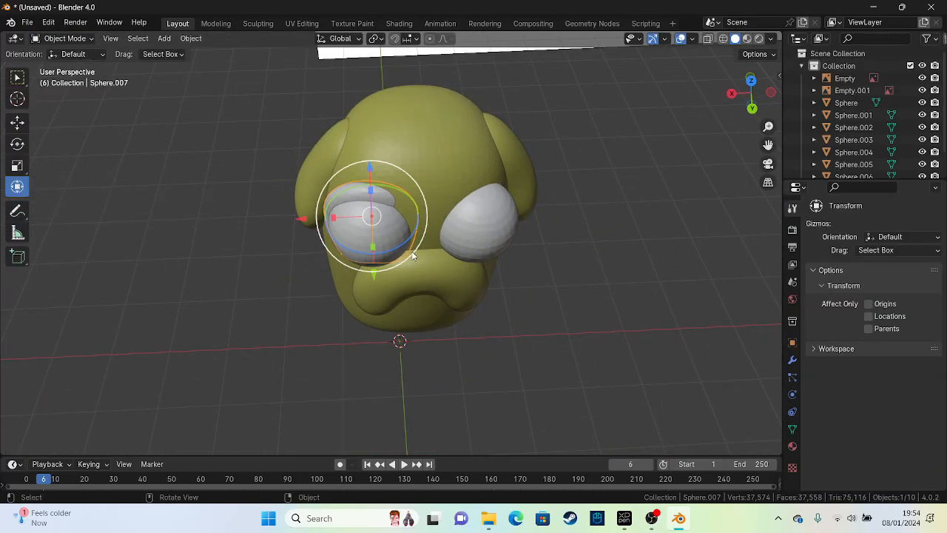
{"action": "left_click_drag", "start_coordinate": [402, 247], "coordinate": [391, 254]}
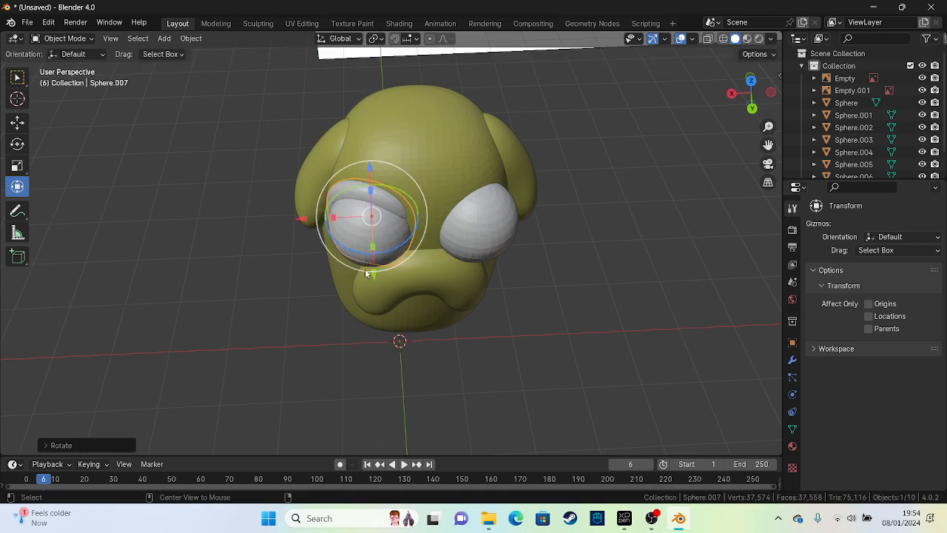
{"action": "key", "text": "KP_3"}
{"action": "middle_click_drag", "start_coordinate": [453, 244], "coordinate": [510, 297]}
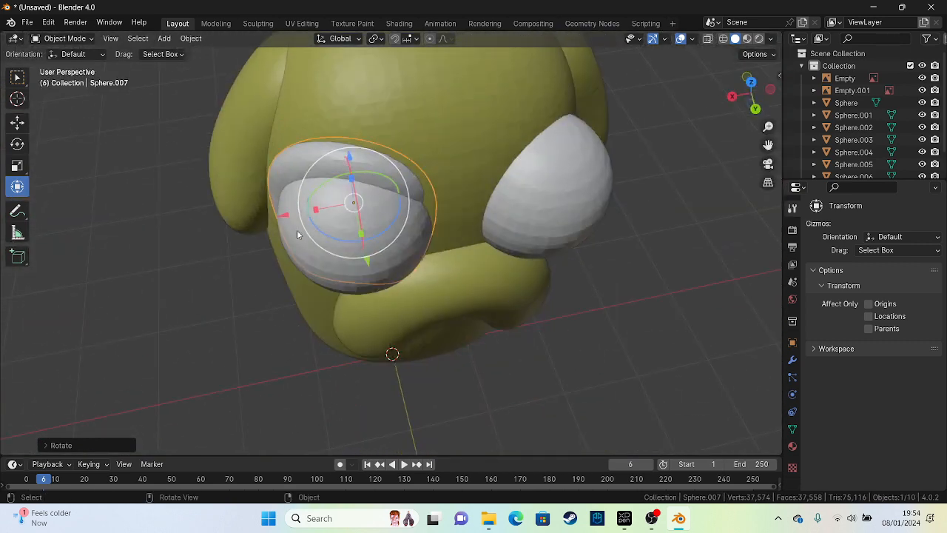
{"action": "left_click_drag", "start_coordinate": [312, 213], "coordinate": [288, 214]}
Step: Put the eye rim back in Sculpt Mode and remesh it with a voxel size of 0.08 m
{"action": "left_click", "coordinate": [64, 38]}
{"action": "left_click", "coordinate": [97, 80]}
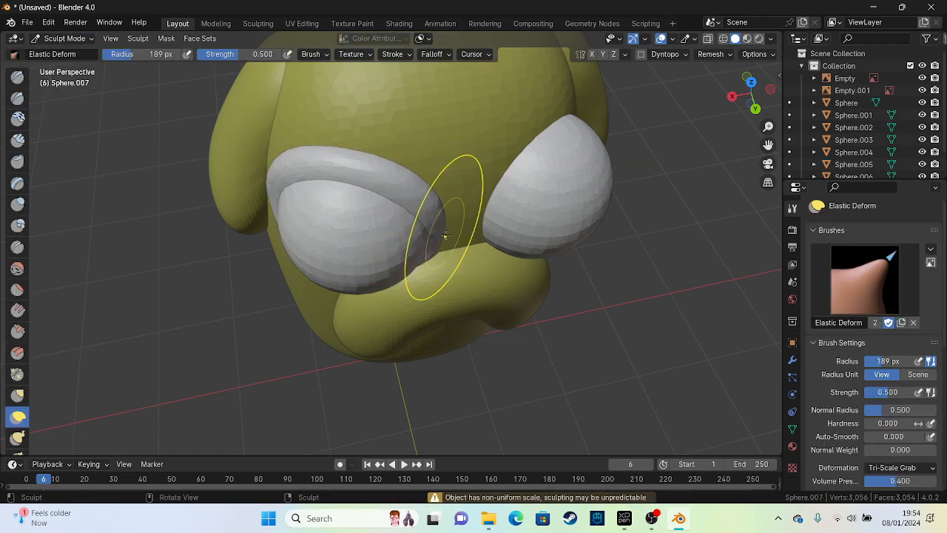
{"action": "middle_click_drag", "start_coordinate": [440, 244], "coordinate": [481, 148]}
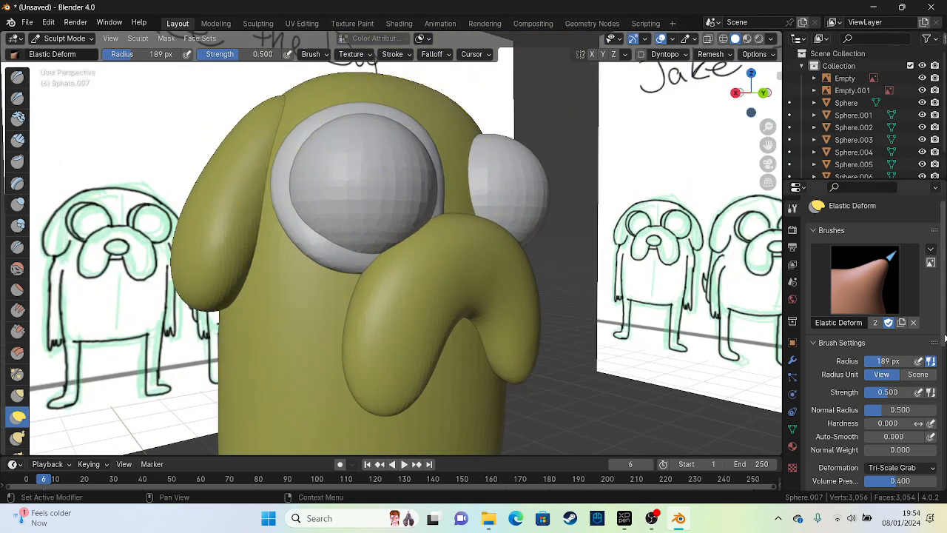
{"action": "scroll", "coordinate": [907, 436], "scroll_direction": "down", "scroll_amount": 7}
{"action": "left_click", "coordinate": [873, 465]}
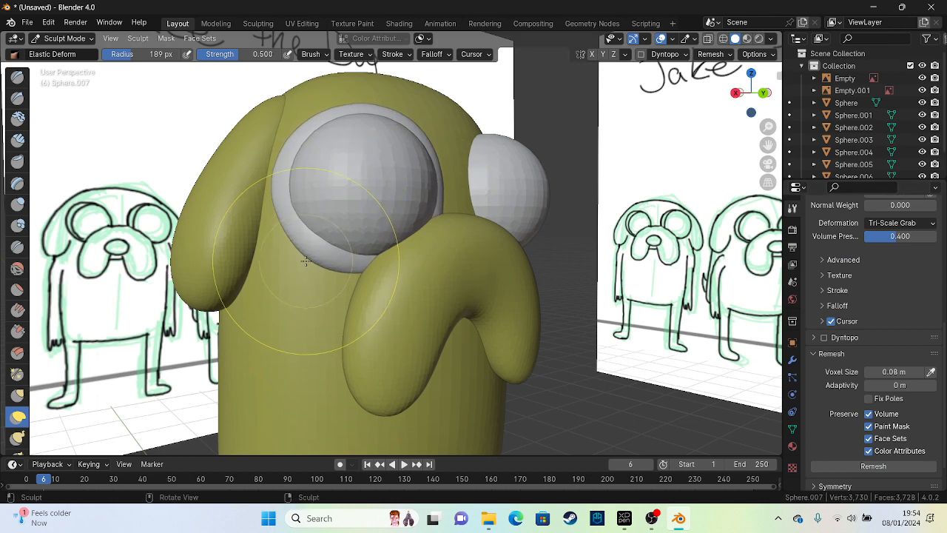
Step: Refine the remeshed rim's side profile with Elastic Deform in right orthographic view, pulling its middle and lower part closer around the eye
{"action": "key", "text": "KP_3"}
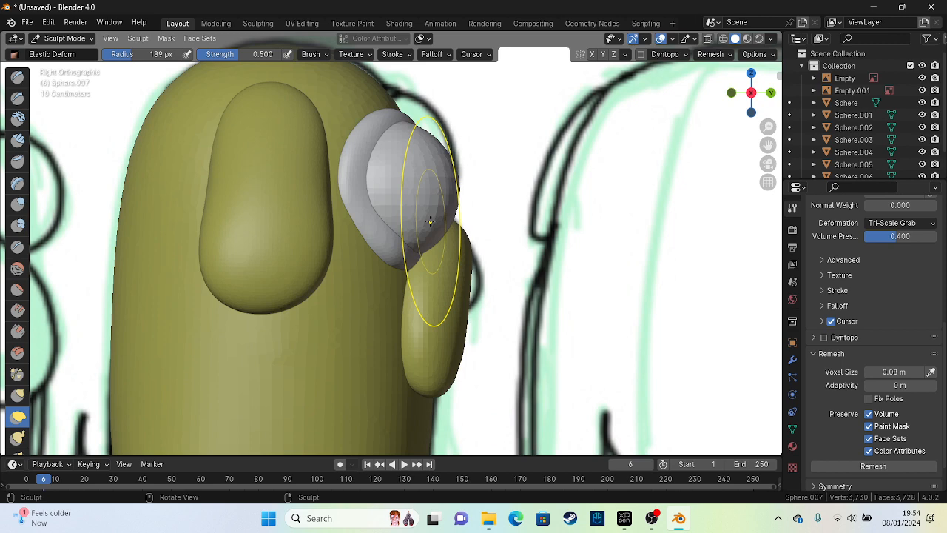
{"action": "left_click_drag", "start_coordinate": [383, 198], "coordinate": [376, 185]}
{"action": "mouse_move", "coordinate": [414, 230]}
{"action": "left_mouse_down"}
{"action": "mouse_move", "coordinate": [385, 147]}
{"action": "mouse_move", "coordinate": [390, 164]}
{"action": "left_mouse_up"}
{"action": "mouse_move", "coordinate": [390, 164]}
{"action": "middle_mouse_down"}
{"action": "mouse_move", "coordinate": [379, 198]}
{"action": "mouse_move", "coordinate": [296, 208]}
{"action": "middle_mouse_up"}
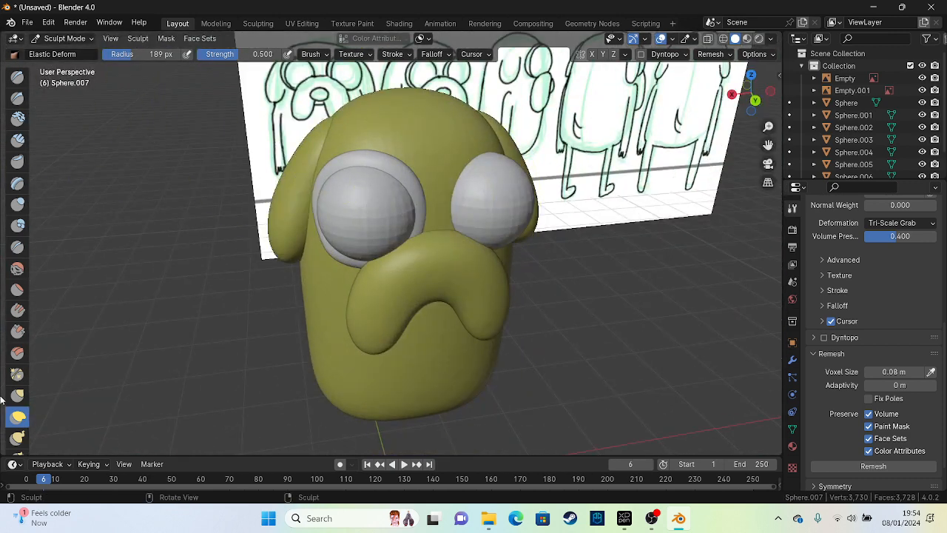
{"action": "scroll", "coordinate": [15, 429], "scroll_direction": "down", "scroll_amount": 9}
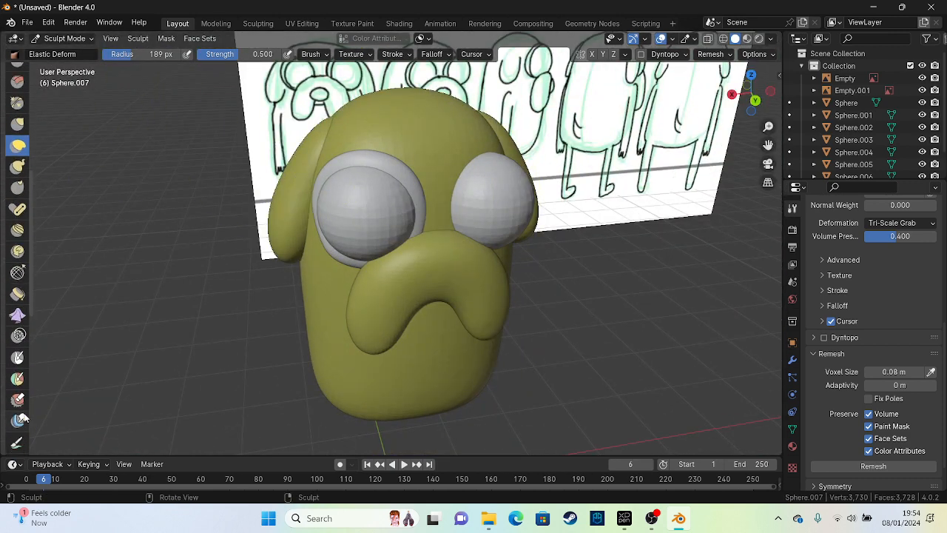
Step: Activate the Paint brush on the rim, return to Object Mode and delete the eyeball on the side without a rim
{"action": "left_click", "coordinate": [21, 440]}
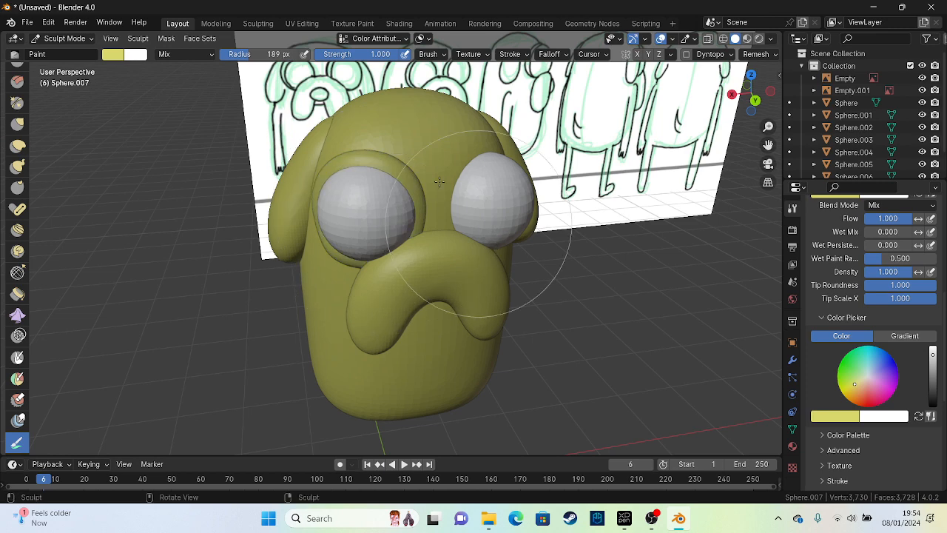
{"action": "left_click", "coordinate": [65, 38]}
{"action": "left_click", "coordinate": [68, 52]}
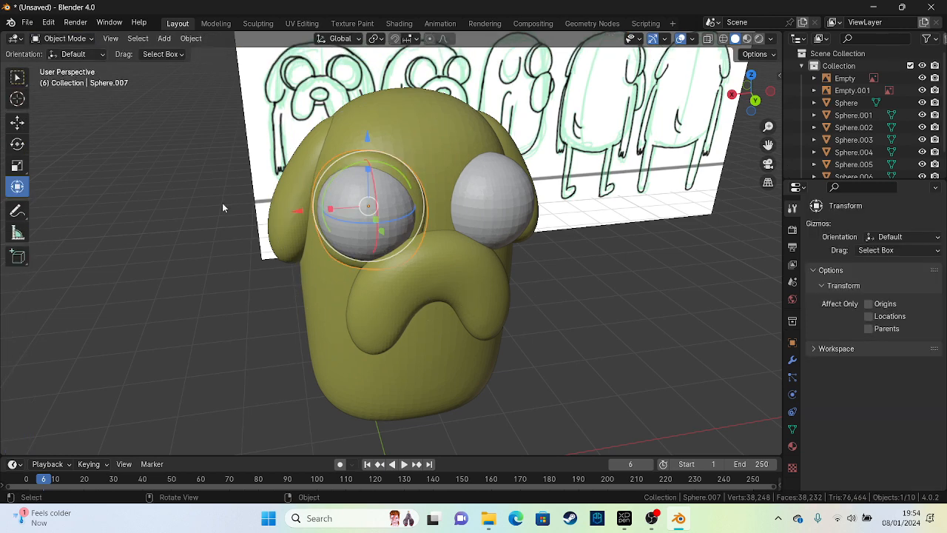
{"action": "scroll", "coordinate": [353, 243], "scroll_direction": "up", "scroll_amount": 3}
{"action": "left_click", "coordinate": [580, 164]}
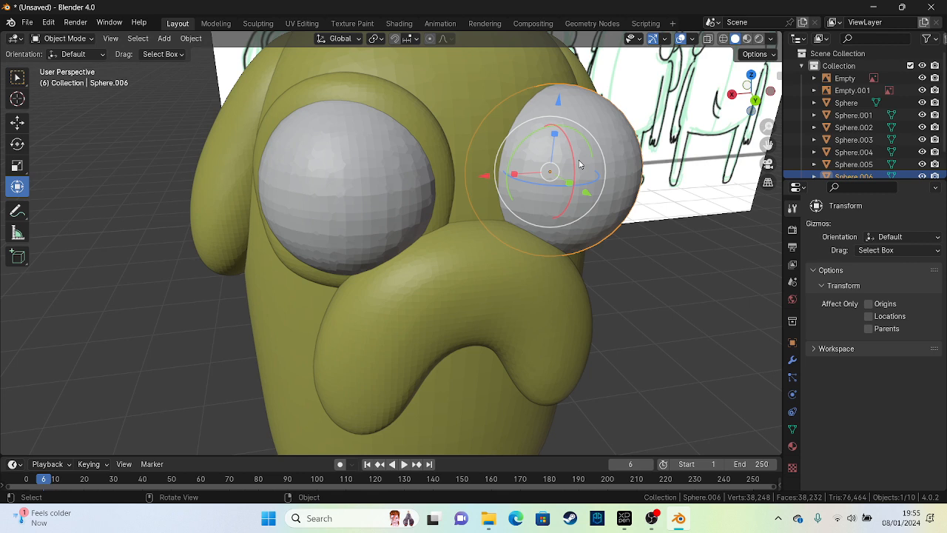
{"action": "key", "text": "Delete"}
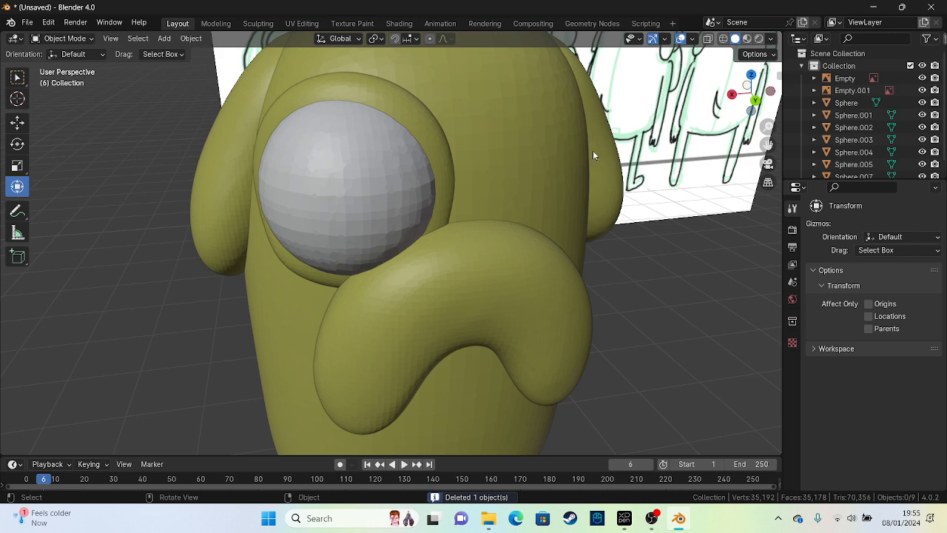
Step: Duplicate the remaining eyeball together with its rim by copy and paste, and mirror the copies along the global X axis
{"action": "left_click", "coordinate": [373, 172]}
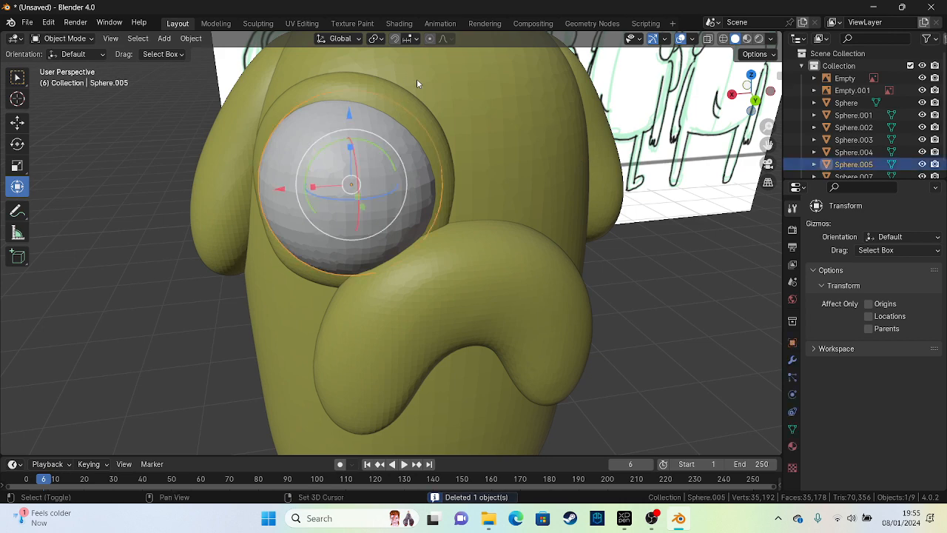
{"action": "left_click", "coordinate": [396, 103], "text": "shift"}
{"action": "key", "text": "ctrl+c"}
{"action": "key", "text": "ctrl+v"}
{"action": "right_click", "coordinate": [395, 108]}
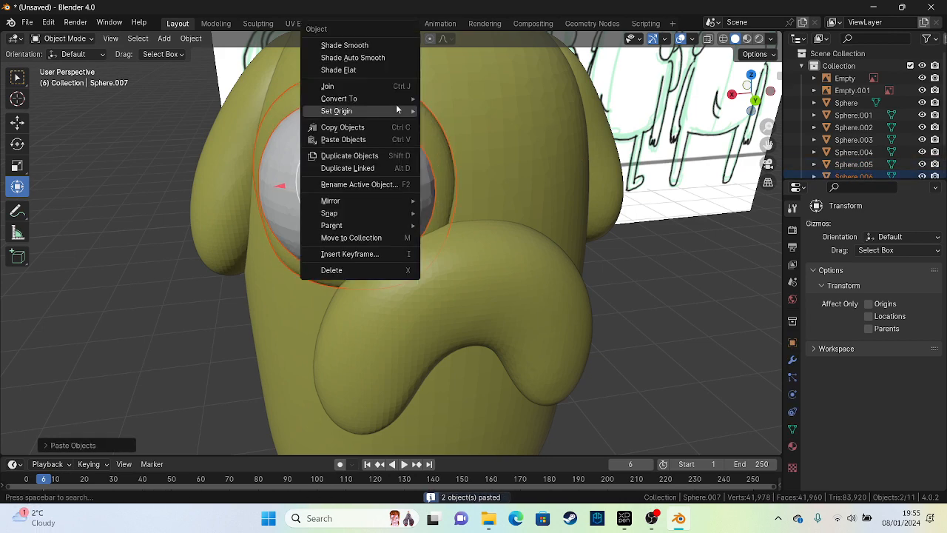
{"action": "mouse_move", "coordinate": [397, 201]}
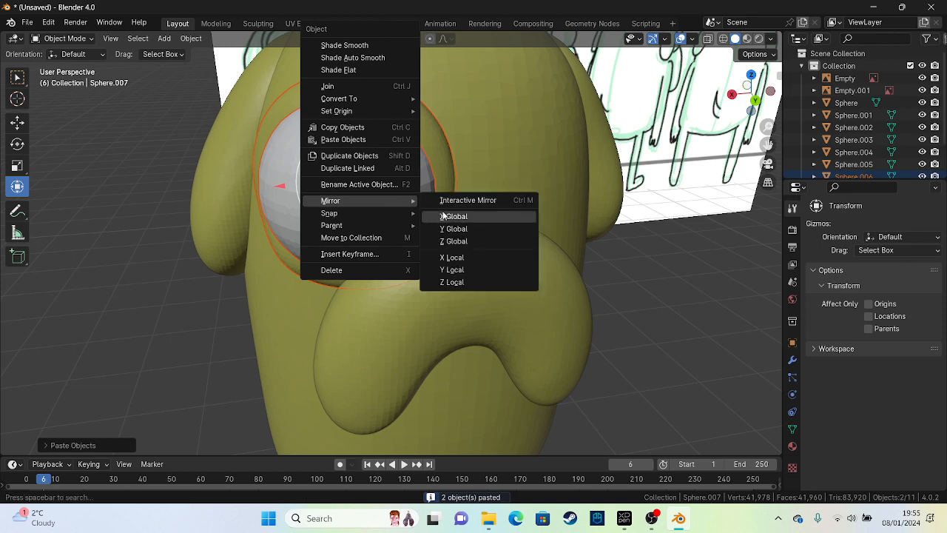
{"action": "left_click", "coordinate": [453, 216]}
Step: In back orthographic view, move the mirrored eyeball and rim about 1.05 m along the X axis to the other side of the face
{"action": "middle_click_drag", "start_coordinate": [505, 161], "coordinate": [454, 155], "text": "alt"}
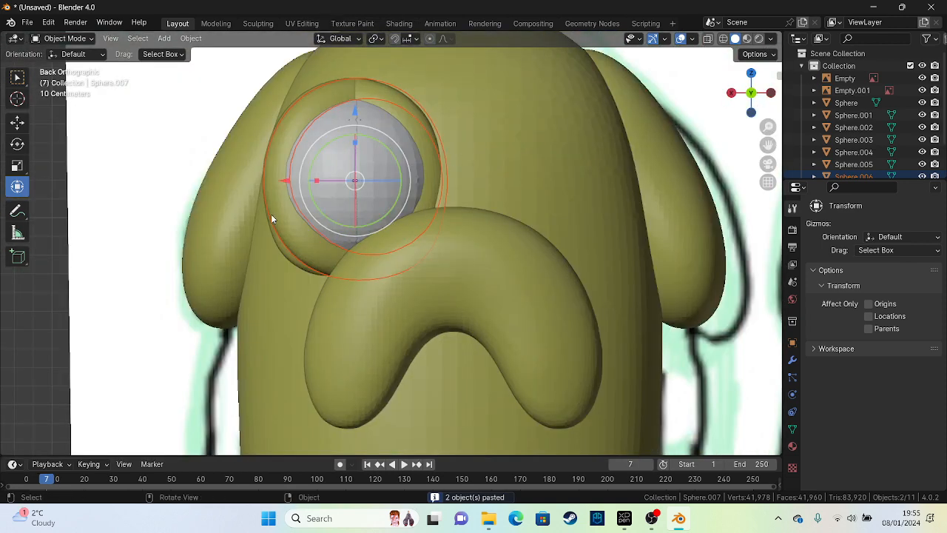
{"action": "key", "text": "g"}
{"action": "key", "text": "x"}
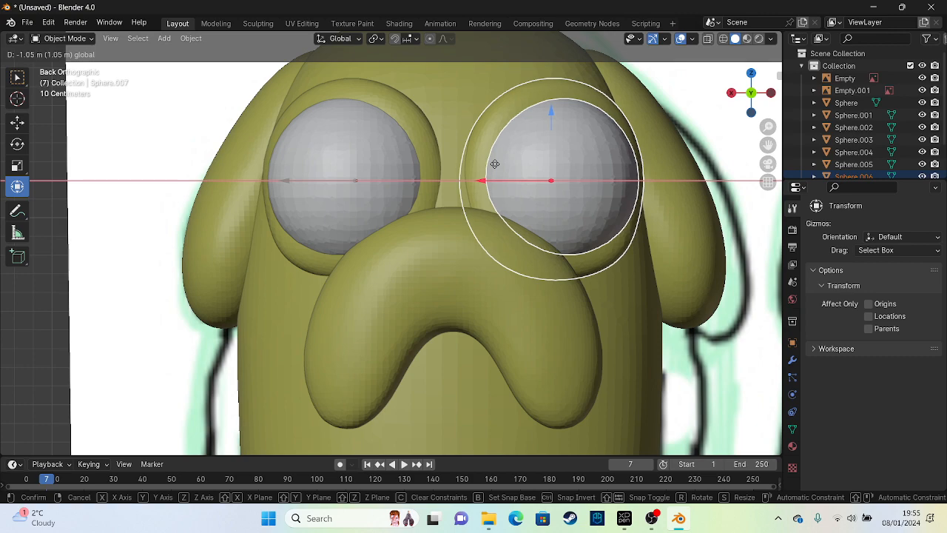
{"action": "left_click", "coordinate": [494, 162]}
{"action": "scroll", "coordinate": [439, 142], "scroll_direction": "down", "scroll_amount": 3}
{"action": "middle_click_drag", "start_coordinate": [439, 143], "coordinate": [458, 251]}
{"action": "scroll", "coordinate": [458, 252], "scroll_direction": "up", "scroll_amount": 2}
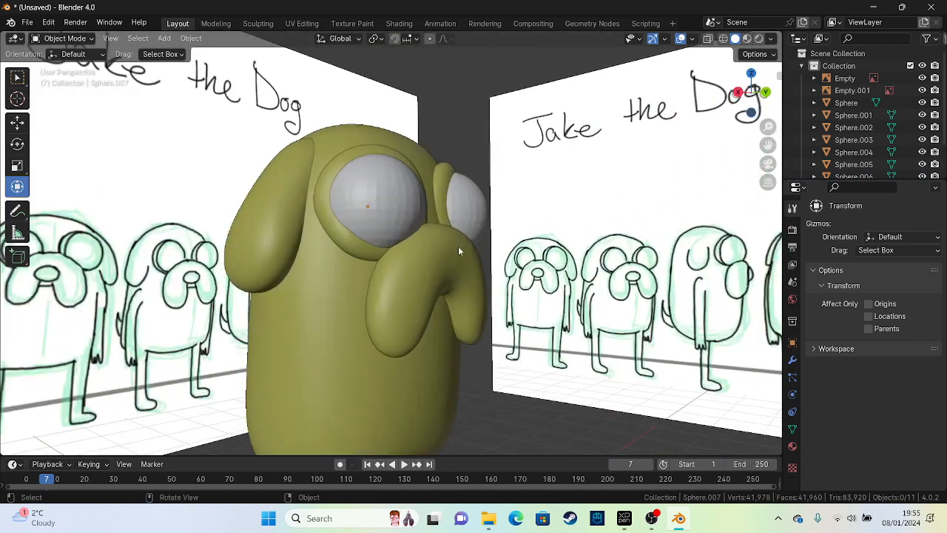
Step: Subdivide the entire mesh of the original eyeball in Edit Mode and return to Object Mode
{"action": "left_click", "coordinate": [366, 200]}
{"action": "middle_click_drag", "start_coordinate": [367, 200], "coordinate": [356, 221]}
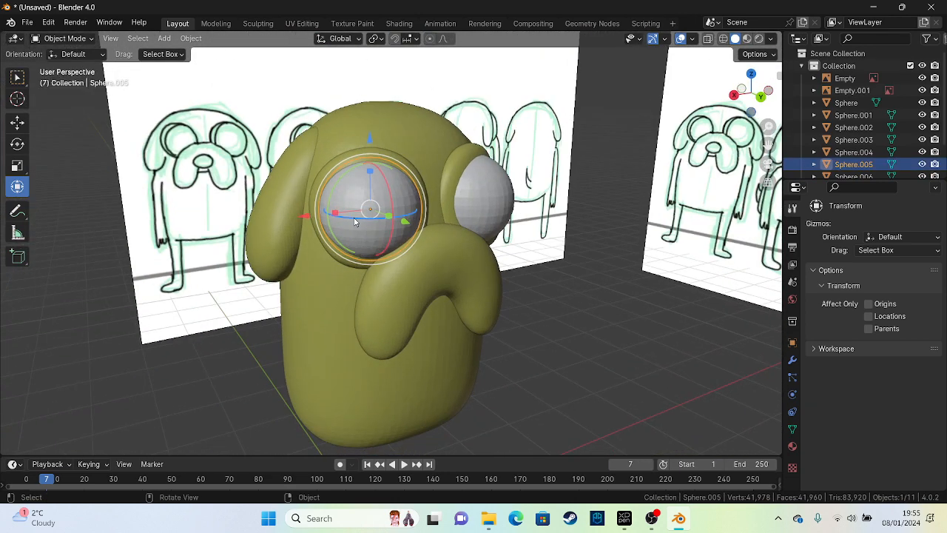
{"action": "scroll", "coordinate": [355, 221], "scroll_direction": "up", "scroll_amount": 3}
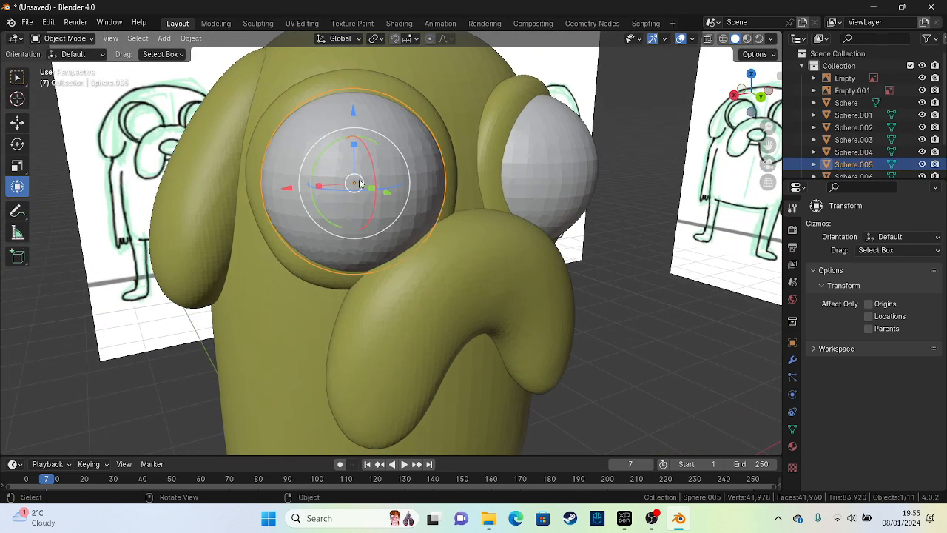
{"action": "left_click", "coordinate": [79, 42]}
{"action": "left_click", "coordinate": [80, 64]}
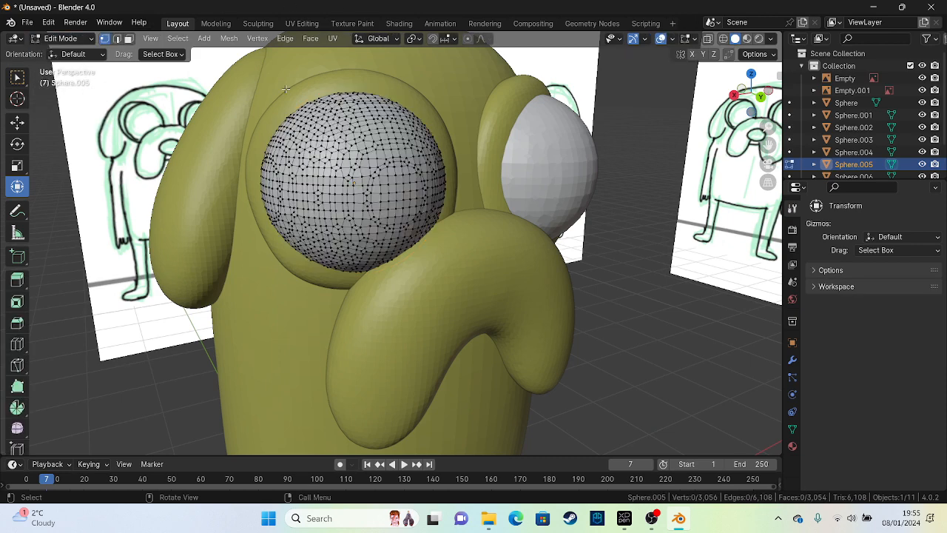
{"action": "key", "text": "a"}
{"action": "right_click", "coordinate": [315, 135]}
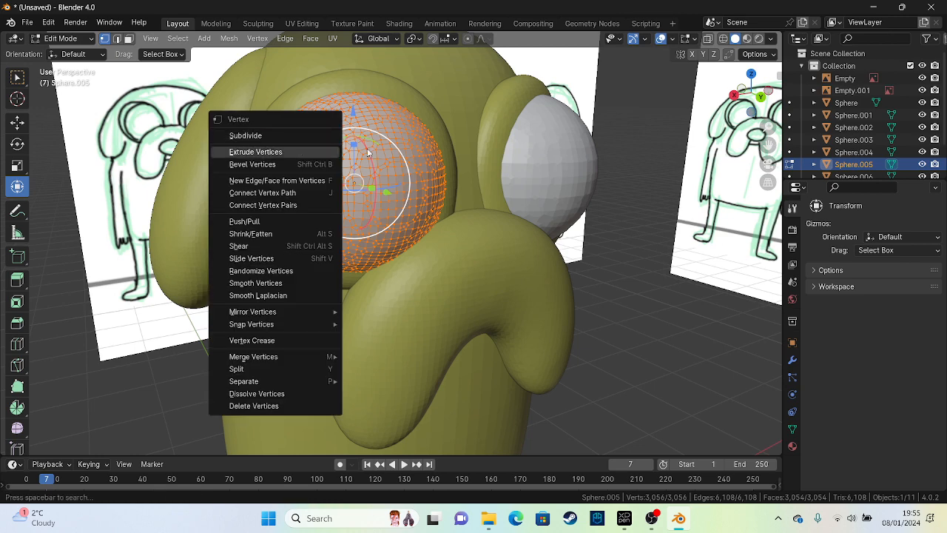
{"action": "right_click", "coordinate": [355, 153]}
{"action": "left_click", "coordinate": [292, 152]}
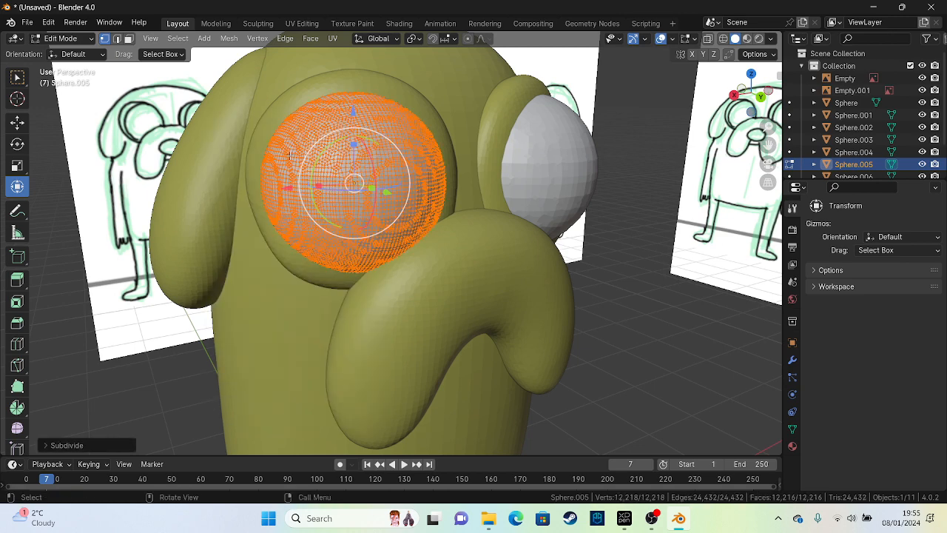
{"action": "left_click", "coordinate": [63, 38]}
{"action": "left_click", "coordinate": [67, 52]}
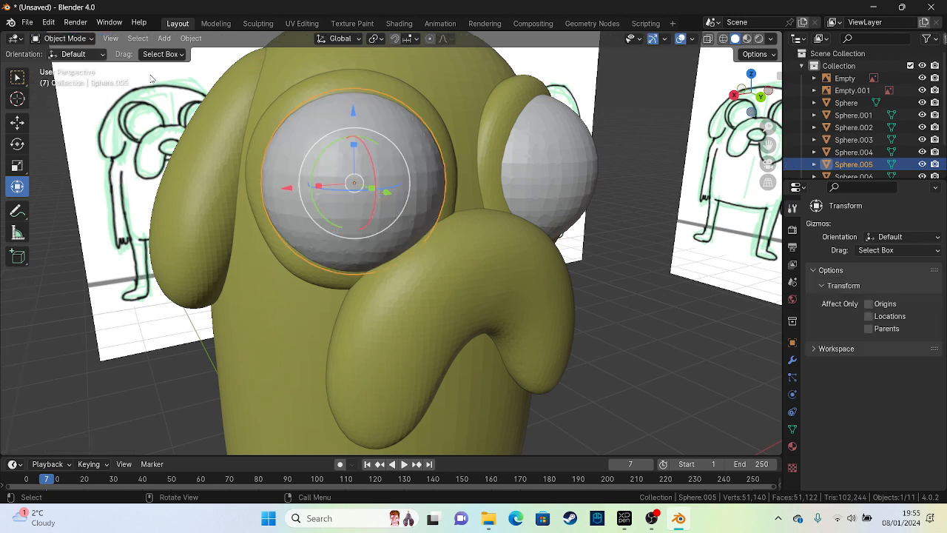
Step: Put the subdivided eyeball in Sculpt Mode and smooth out its faceted surface with the Elastic Deform brush active
{"action": "left_click", "coordinate": [668, 258]}
{"action": "left_click", "coordinate": [363, 169]}
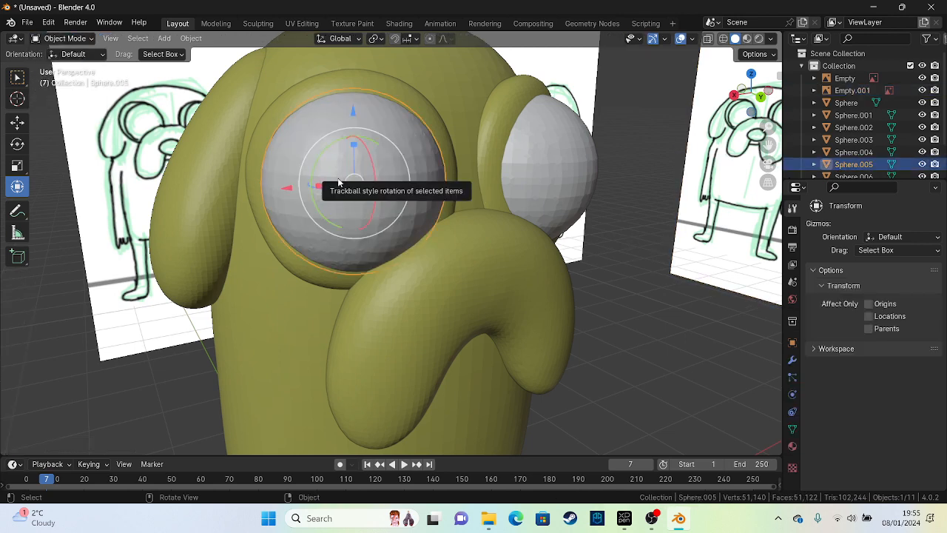
{"action": "left_click", "coordinate": [63, 38]}
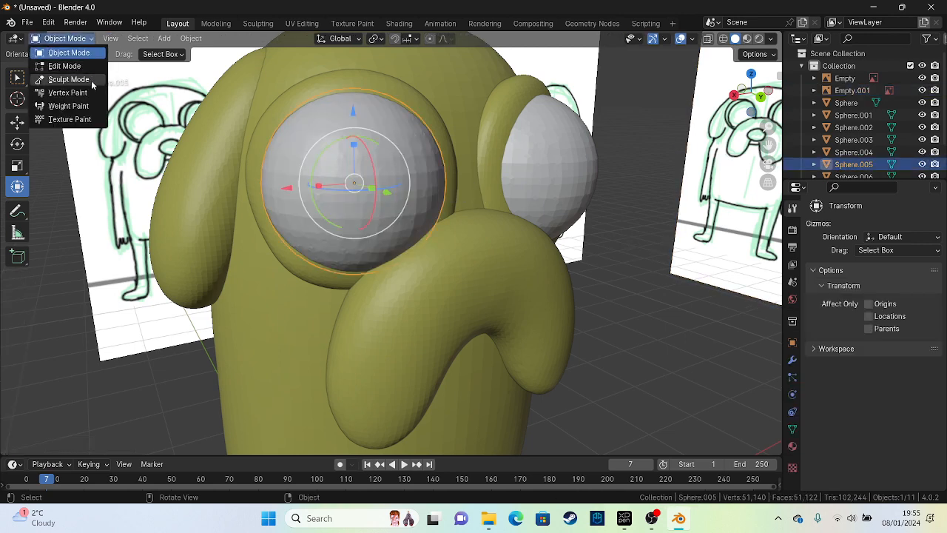
{"action": "left_click", "coordinate": [59, 78]}
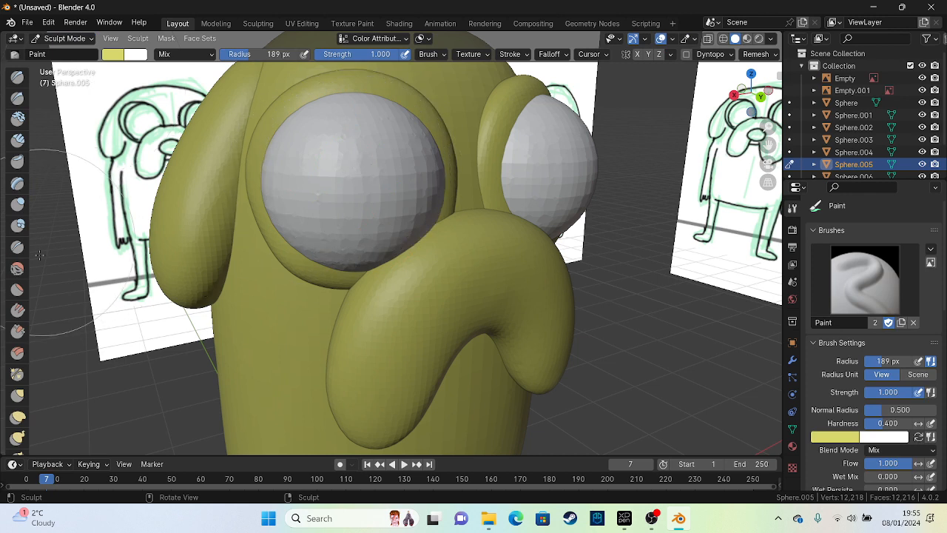
{"action": "left_click", "coordinate": [18, 416]}
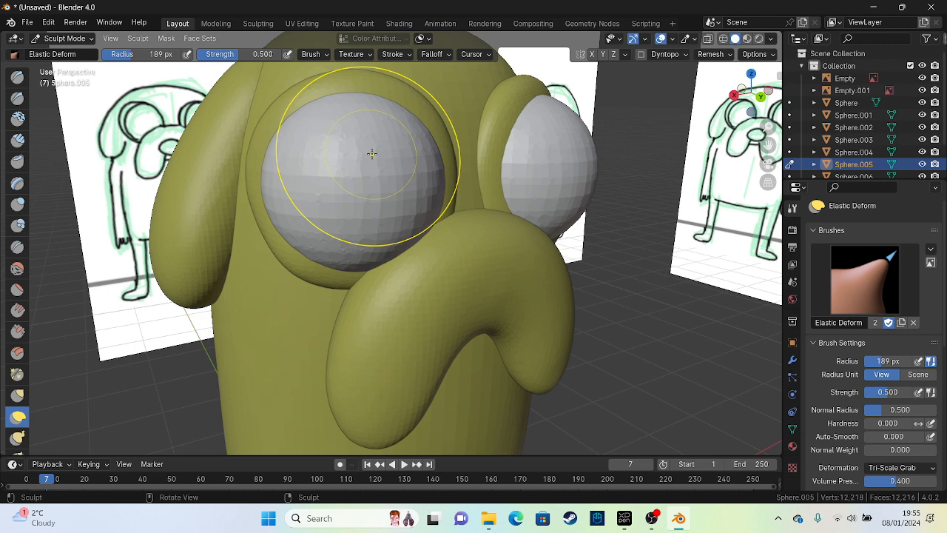
{"action": "mouse_move", "coordinate": [364, 133]}
{"action": "left_mouse_down"}
{"action": "mouse_move", "coordinate": [397, 226]}
{"action": "mouse_move", "coordinate": [315, 153]}
{"action": "left_mouse_up"}
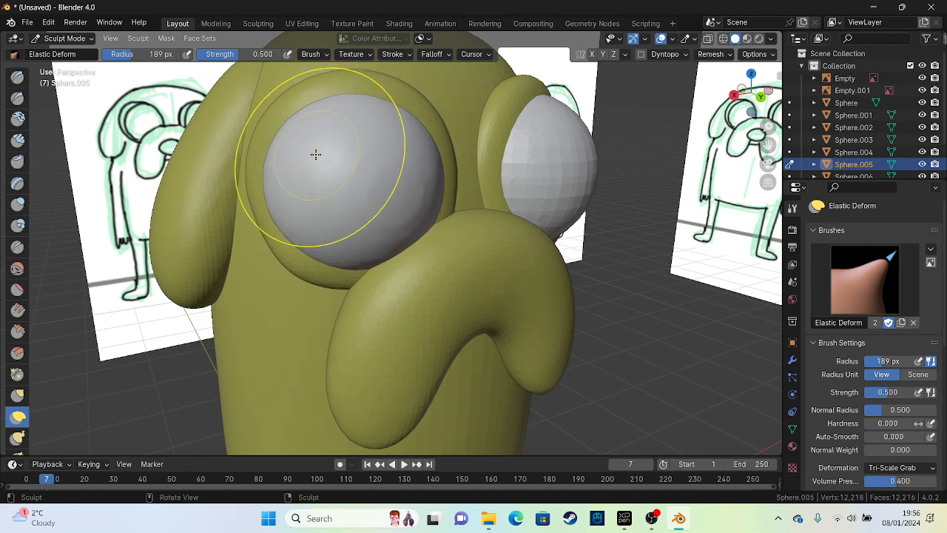
{"action": "mouse_move", "coordinate": [360, 212]}
{"action": "middle_mouse_down"}
{"action": "mouse_move", "coordinate": [314, 237]}
{"action": "mouse_move", "coordinate": [279, 235]}
{"action": "mouse_move", "coordinate": [380, 250]}
{"action": "mouse_move", "coordinate": [363, 285]}
{"action": "mouse_move", "coordinate": [347, 293]}
{"action": "middle_mouse_up"}
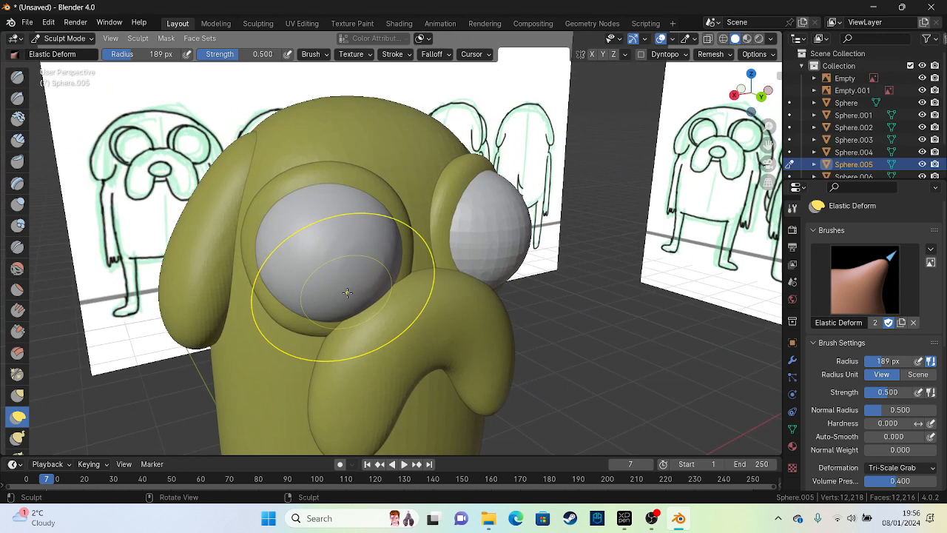
{"action": "left_click", "coordinate": [65, 37]}
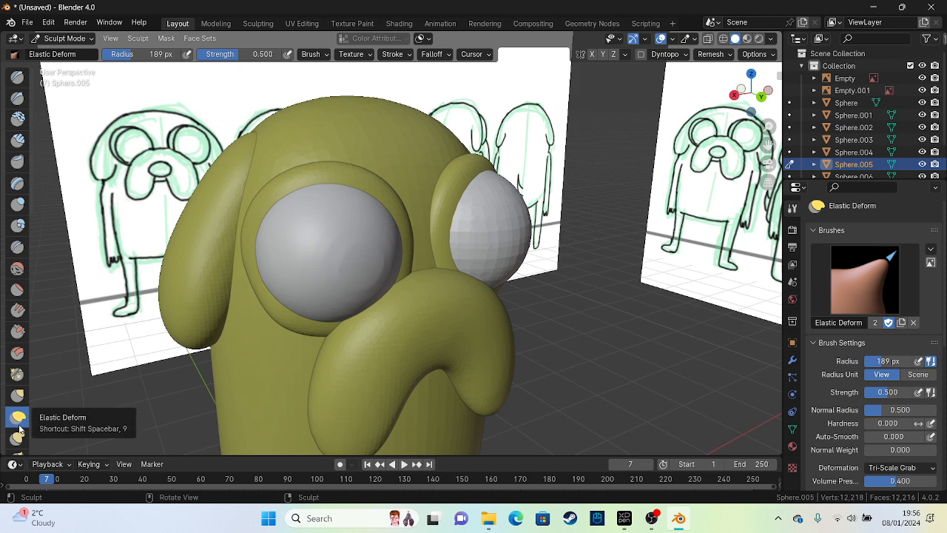
Step: Switch to File Explorer, view the maxresdefault colour reference in Pictures > Camera Roll > tutorialref, and return to Blender
{"action": "left_click", "coordinate": [496, 523]}
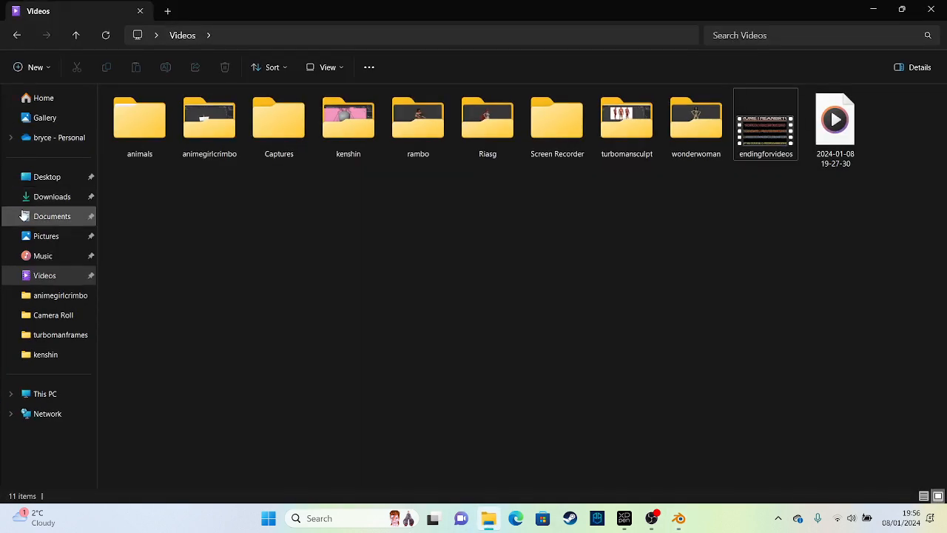
{"action": "left_click", "coordinate": [34, 237]}
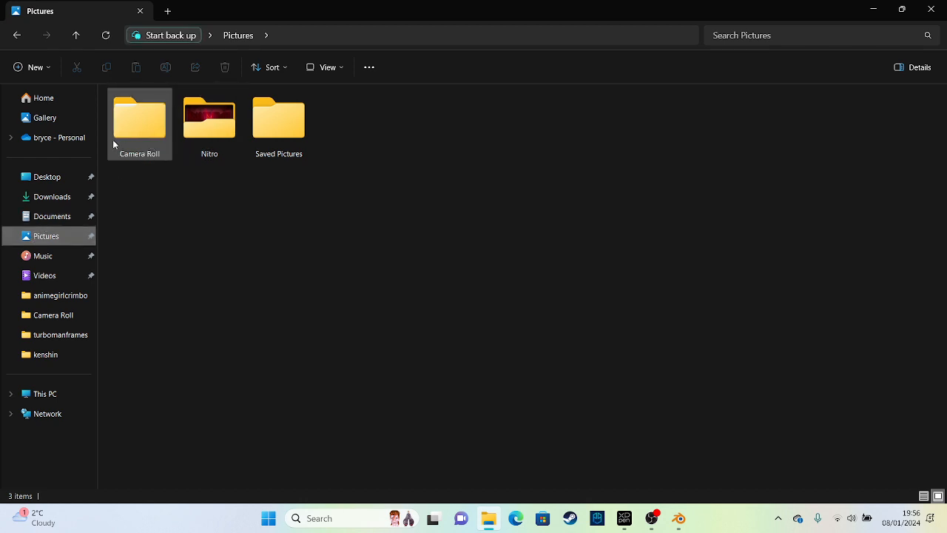
{"action": "double_click", "coordinate": [135, 125]}
{"action": "left_click", "coordinate": [257, 125]}
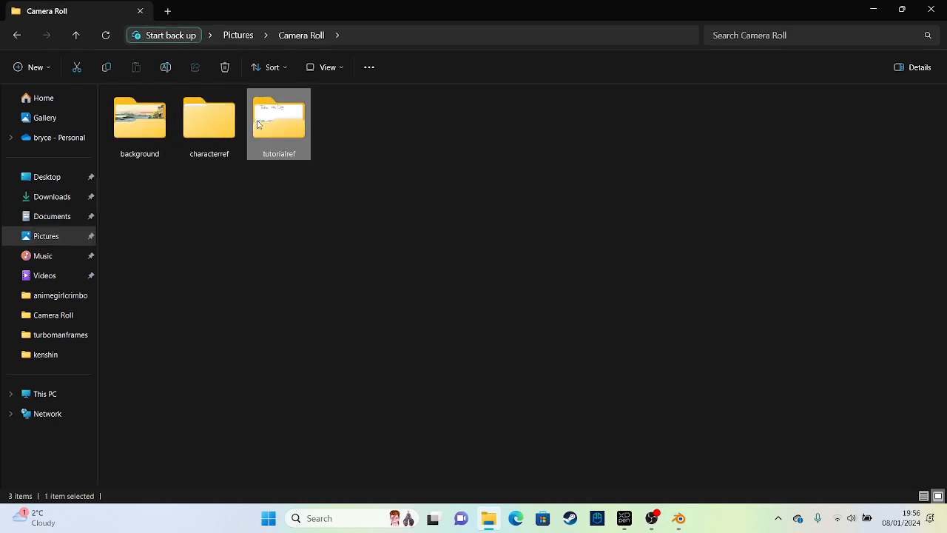
{"action": "double_click", "coordinate": [258, 124]}
{"action": "double_click", "coordinate": [440, 157]}
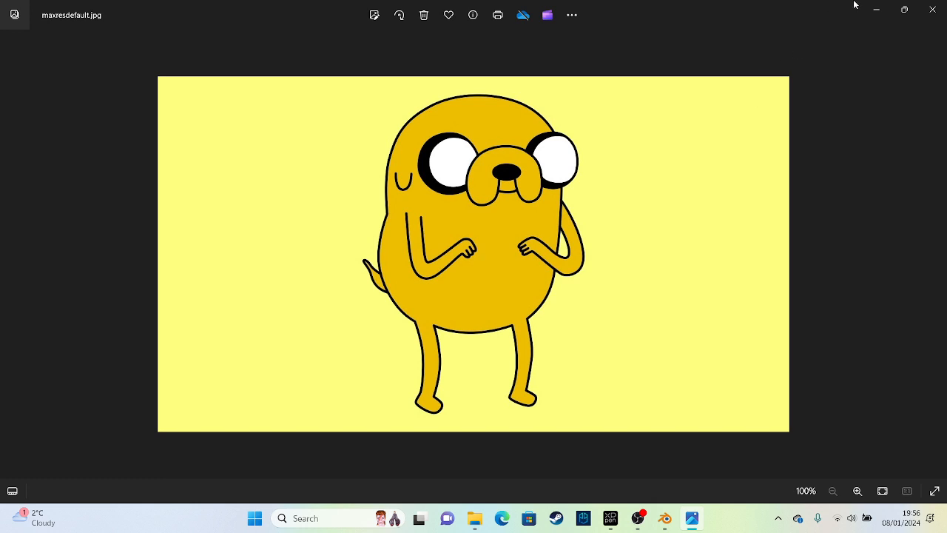
{"action": "left_click", "coordinate": [880, 11]}
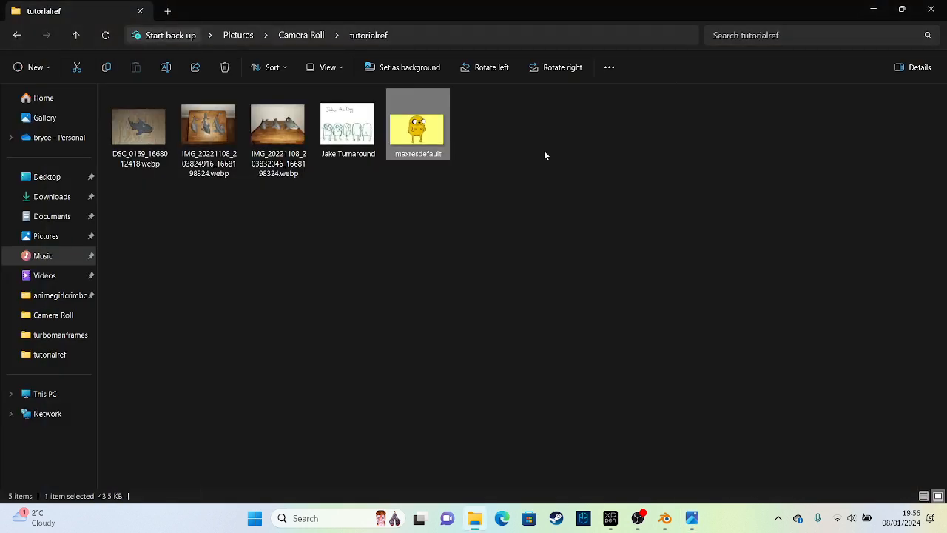
{"action": "left_click", "coordinate": [875, 10]}
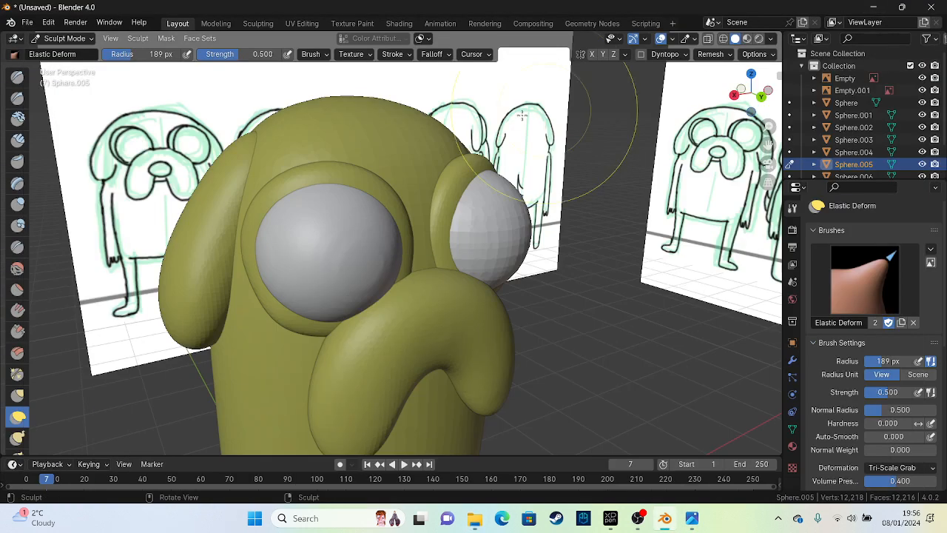
Step: Return to Object Mode, select the rim around the smoothed eyeball and put it in Sculpt Mode
{"action": "left_click", "coordinate": [86, 41]}
{"action": "left_click", "coordinate": [57, 55]}
{"action": "left_click", "coordinate": [373, 182]}
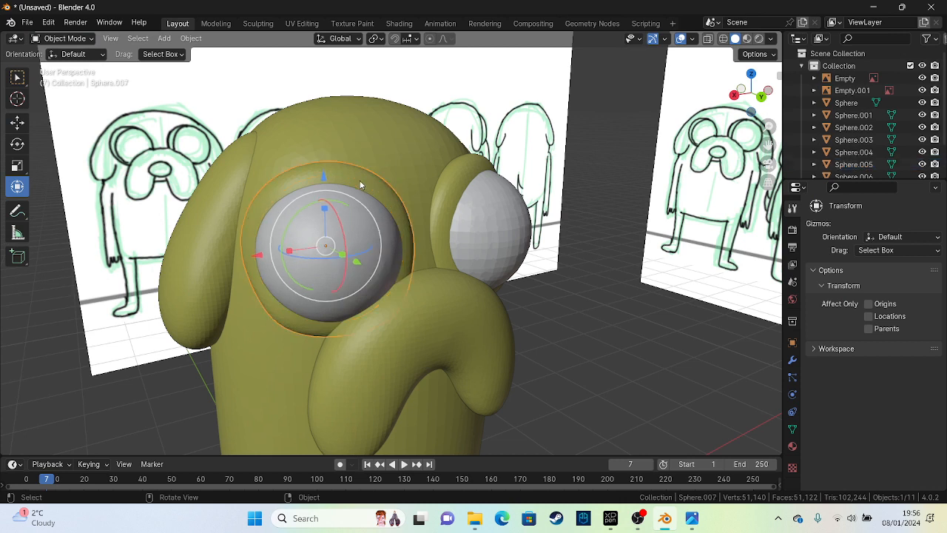
{"action": "left_click", "coordinate": [65, 38]}
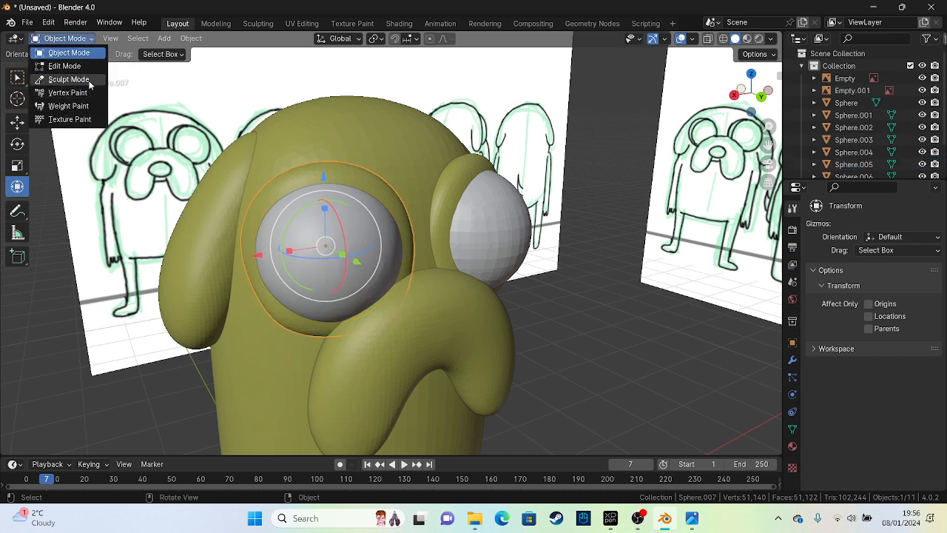
{"action": "left_click", "coordinate": [70, 79]}
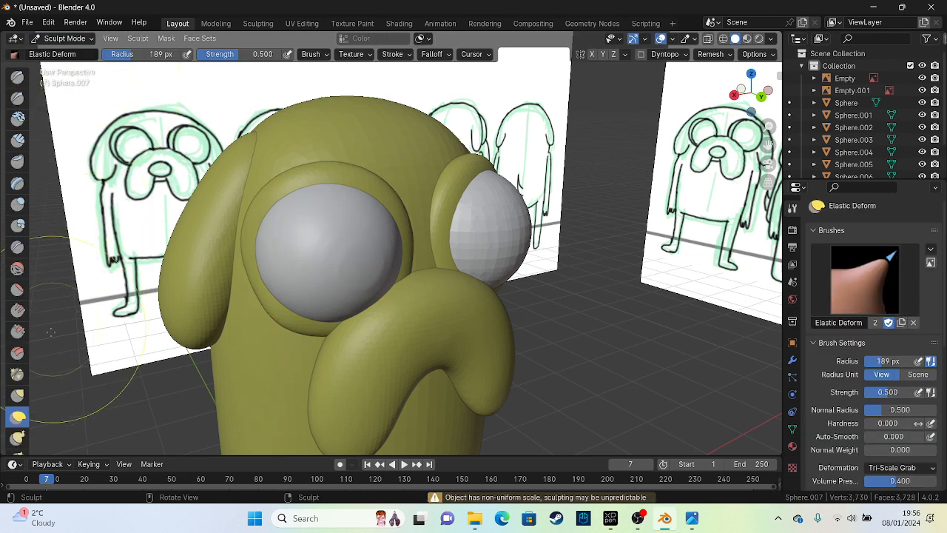
Step: Activate the Paint brush for the eye rim and make its colour black with a Value of 0.000
{"action": "scroll", "coordinate": [18, 415], "scroll_direction": "down", "scroll_amount": 8}
{"action": "scroll", "coordinate": [18, 424], "scroll_direction": "down", "scroll_amount": 2}
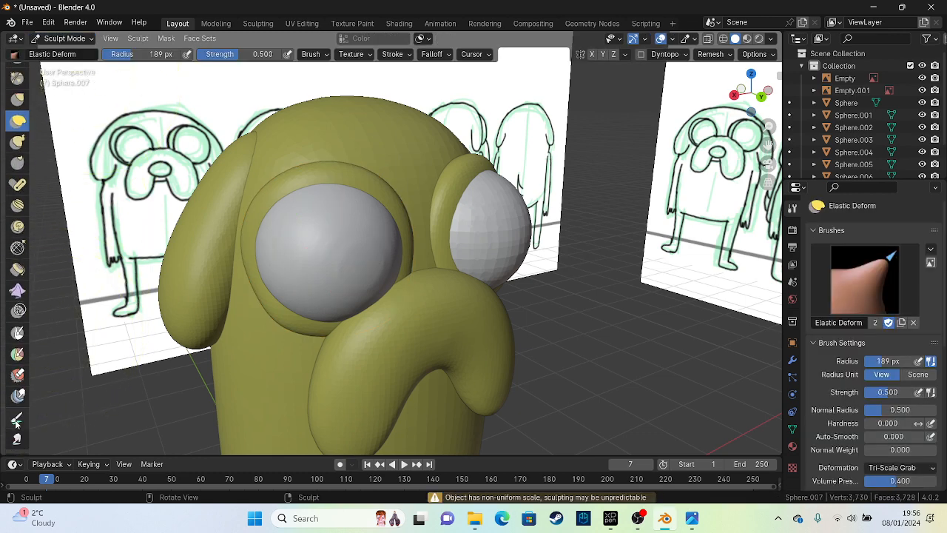
{"action": "left_click", "coordinate": [18, 418]}
{"action": "left_click", "coordinate": [114, 56]}
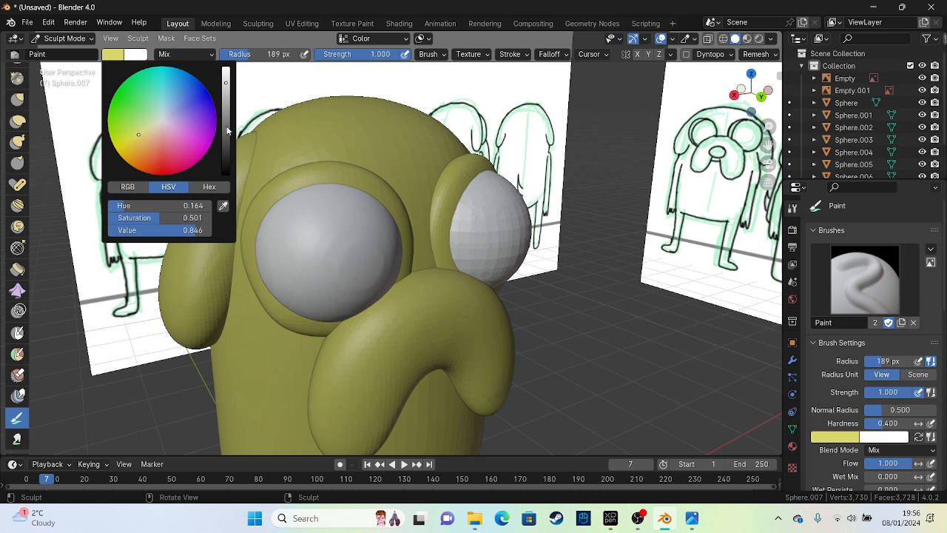
{"action": "left_click_drag", "start_coordinate": [227, 130], "coordinate": [220, 180]}
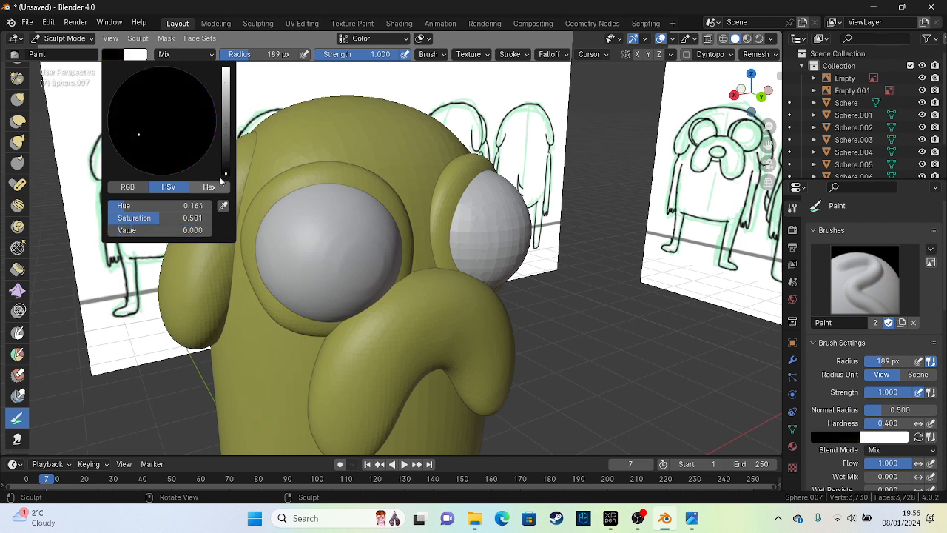
Step: Lighten the brush colour slightly to a near-black and paint the whole rim around the smoothed eyeball
{"action": "left_click", "coordinate": [114, 54]}
{"action": "left_click_drag", "start_coordinate": [226, 176], "coordinate": [226, 161]}
{"action": "mouse_move", "coordinate": [379, 220]}
{"action": "left_mouse_down"}
{"action": "mouse_move", "coordinate": [385, 274]}
{"action": "mouse_move", "coordinate": [367, 315]}
{"action": "left_mouse_up"}
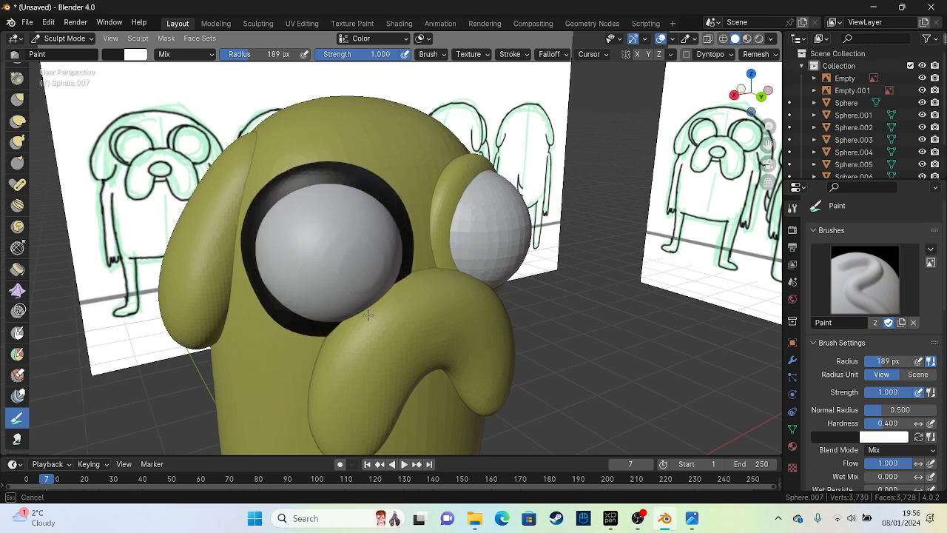
{"action": "left_click_drag", "start_coordinate": [253, 246], "coordinate": [345, 310]}
{"action": "middle_click_drag", "start_coordinate": [403, 247], "coordinate": [404, 61], "text": "ctrl"}
{"action": "mouse_move", "coordinate": [651, 261]}
{"action": "middle_mouse_down"}
{"action": "mouse_move", "coordinate": [503, 246]}
{"action": "mouse_move", "coordinate": [614, 226]}
{"action": "middle_mouse_up"}
{"action": "scroll", "coordinate": [502, 246], "scroll_direction": "up", "scroll_amount": 4}
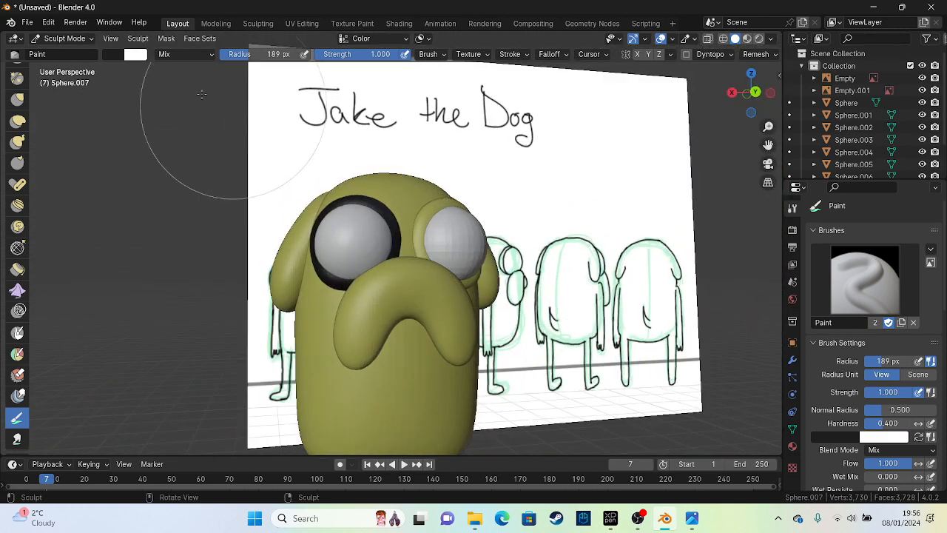
Step: Return to Object Mode, select the other eye's rim and paint it the same near-black in Sculpt Mode
{"action": "left_click", "coordinate": [71, 41]}
{"action": "left_click", "coordinate": [71, 53]}
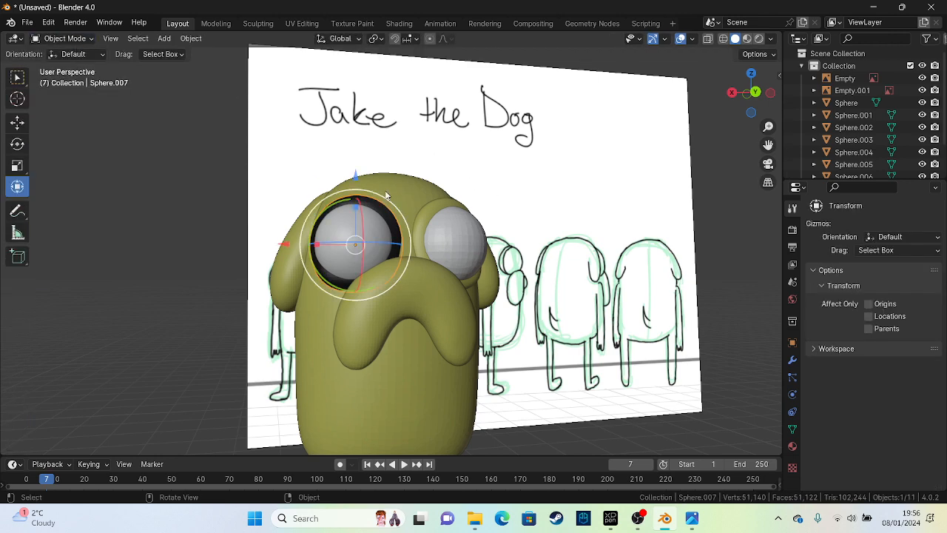
{"action": "left_click", "coordinate": [423, 209]}
{"action": "left_click", "coordinate": [60, 38]}
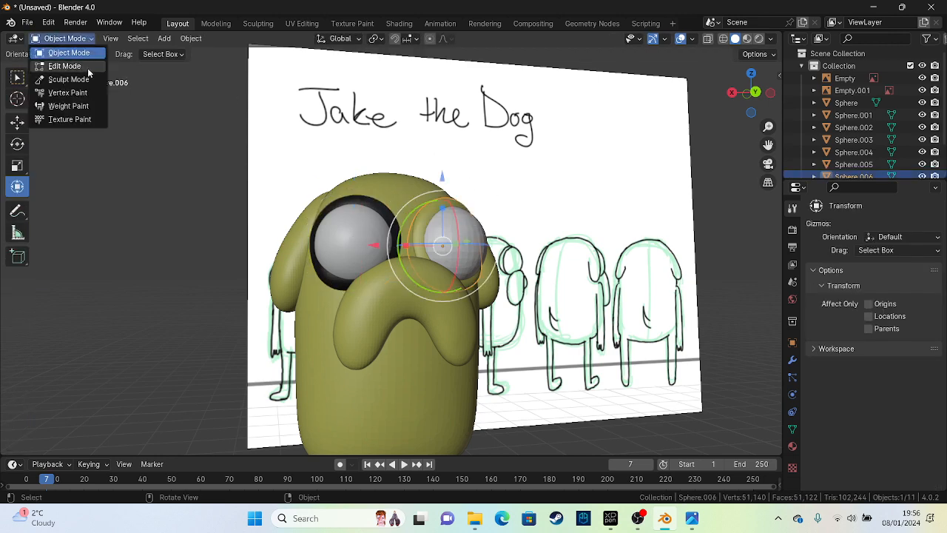
{"action": "left_click", "coordinate": [88, 68]}
{"action": "mouse_move", "coordinate": [454, 264]}
{"action": "left_mouse_down"}
{"action": "mouse_move", "coordinate": [437, 194]}
{"action": "mouse_move", "coordinate": [476, 331]}
{"action": "left_mouse_up"}
{"action": "mouse_move", "coordinate": [477, 331]}
{"action": "middle_mouse_down"}
{"action": "mouse_move", "coordinate": [380, 179]}
{"action": "mouse_move", "coordinate": [446, 288]}
{"action": "middle_mouse_up"}
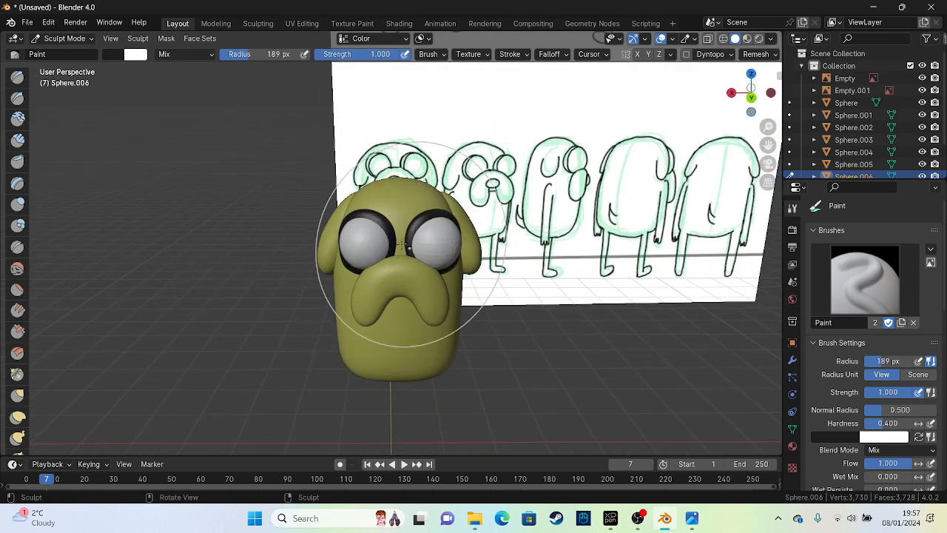
{"action": "scroll", "coordinate": [430, 289], "scroll_direction": "down", "scroll_amount": 2}
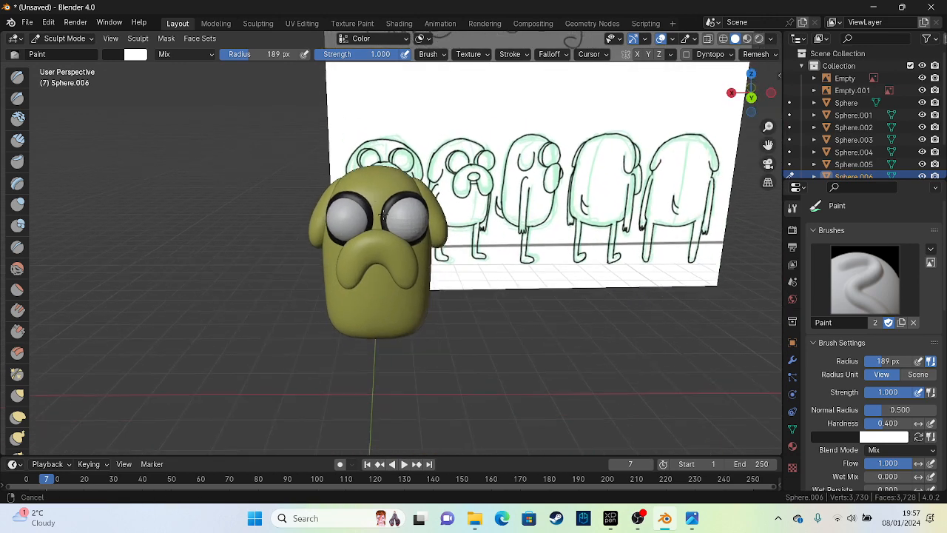
Step: Save the project in the Documents folder as jakethedog.blend
{"action": "key", "text": "ctrl+s"}
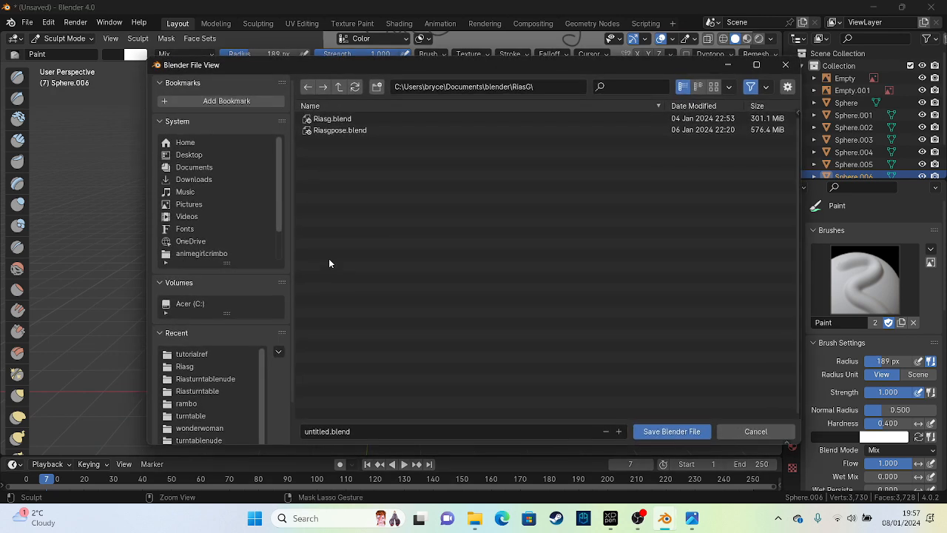
{"action": "left_click", "coordinate": [195, 167]}
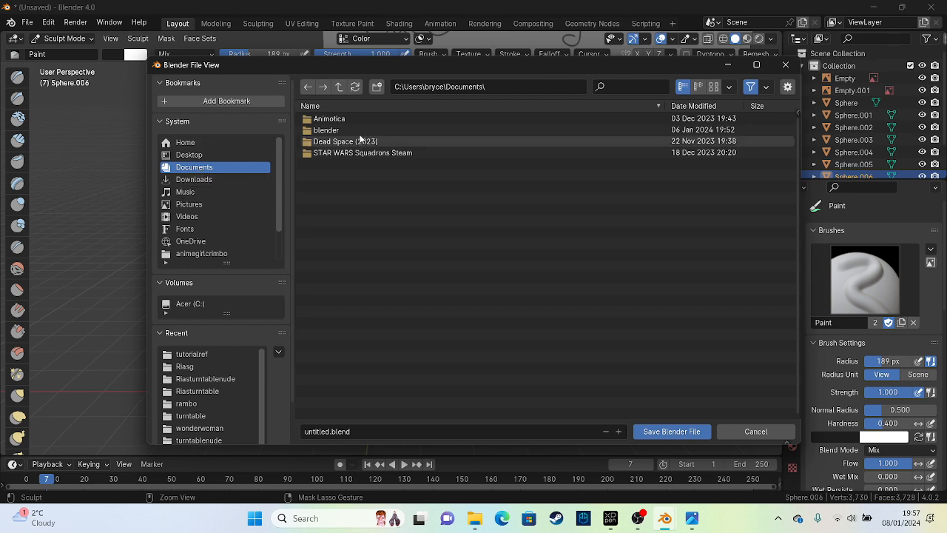
{"action": "left_click", "coordinate": [429, 434]}
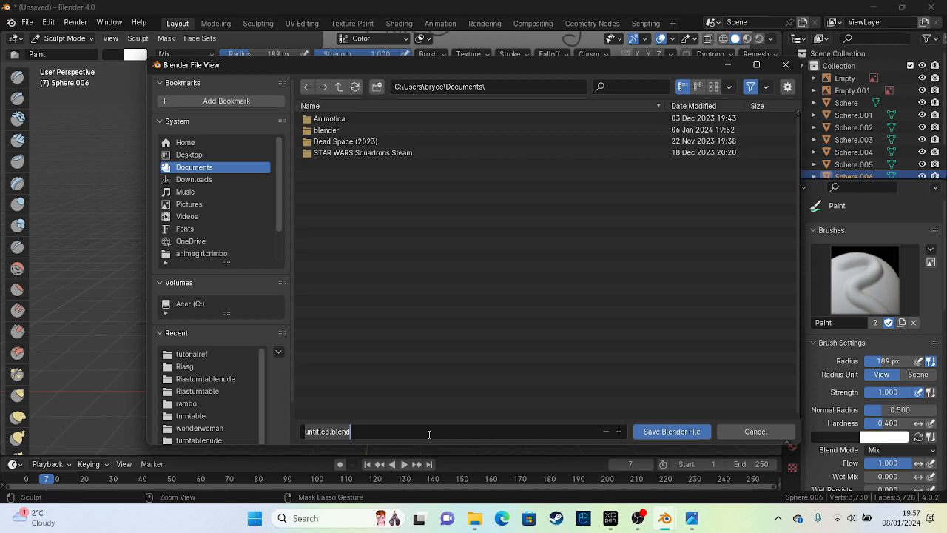
{"action": "key", "text": "BackSpace"}
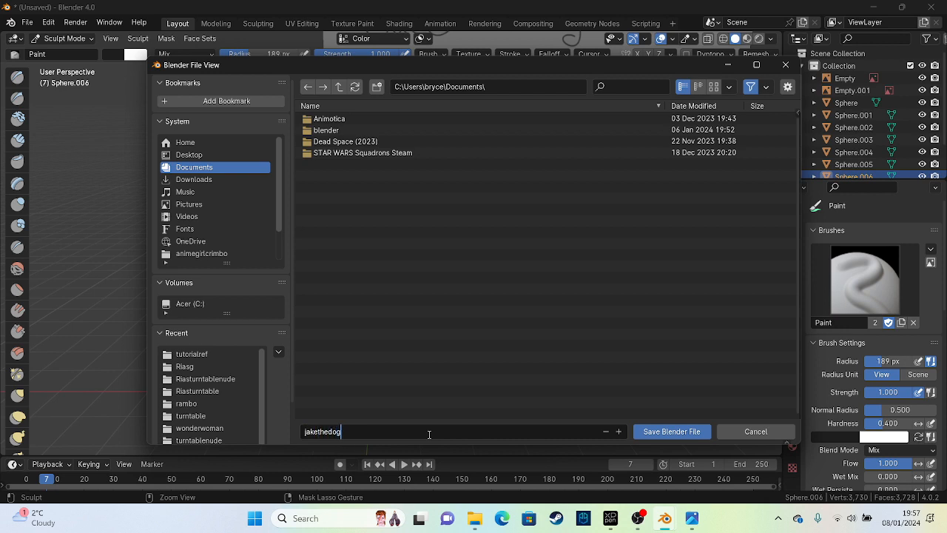
{"action": "key", "text": "Return"}
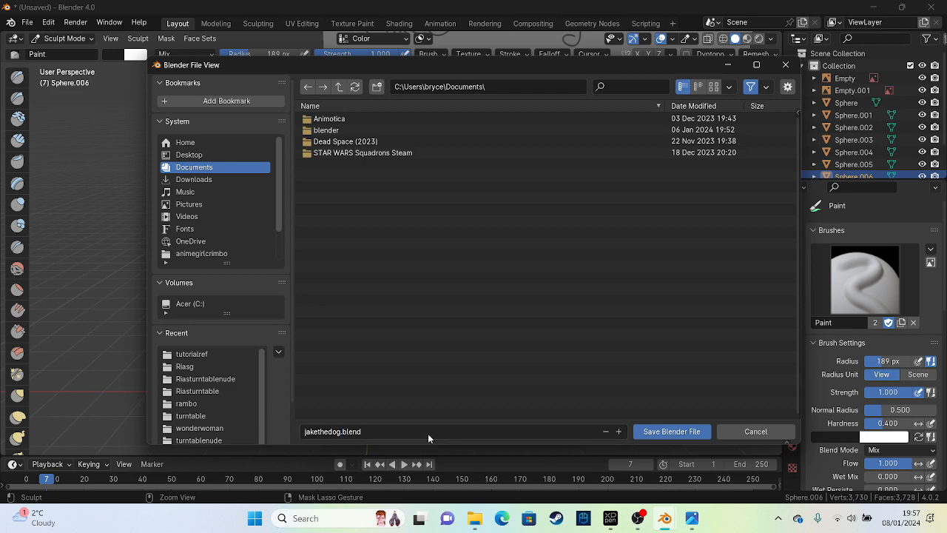
{"action": "left_click", "coordinate": [696, 431]}
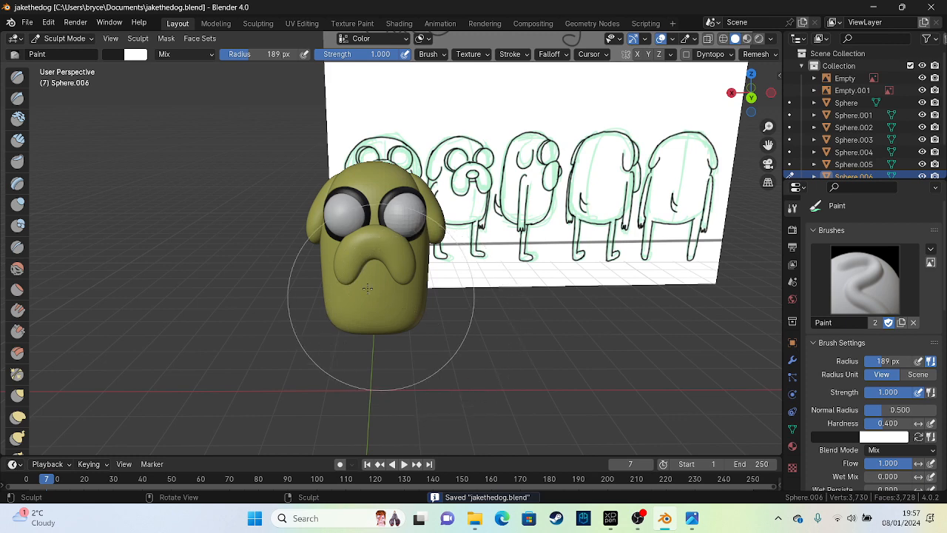
Step: Switch to Photos to examine the nose in the maxresdefault.jpg colour reference, and return to Blender
{"action": "middle_click_drag", "start_coordinate": [416, 315], "coordinate": [475, 326]}
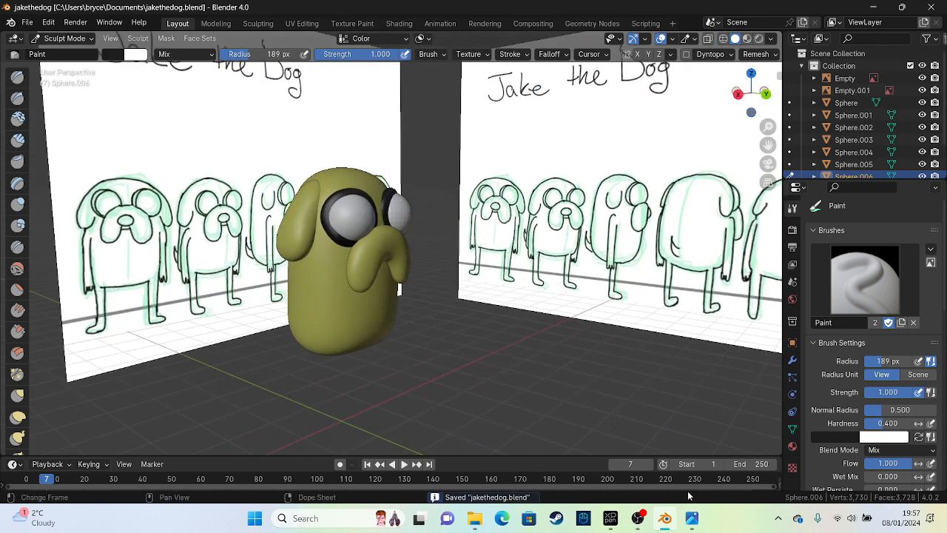
{"action": "left_click", "coordinate": [692, 518]}
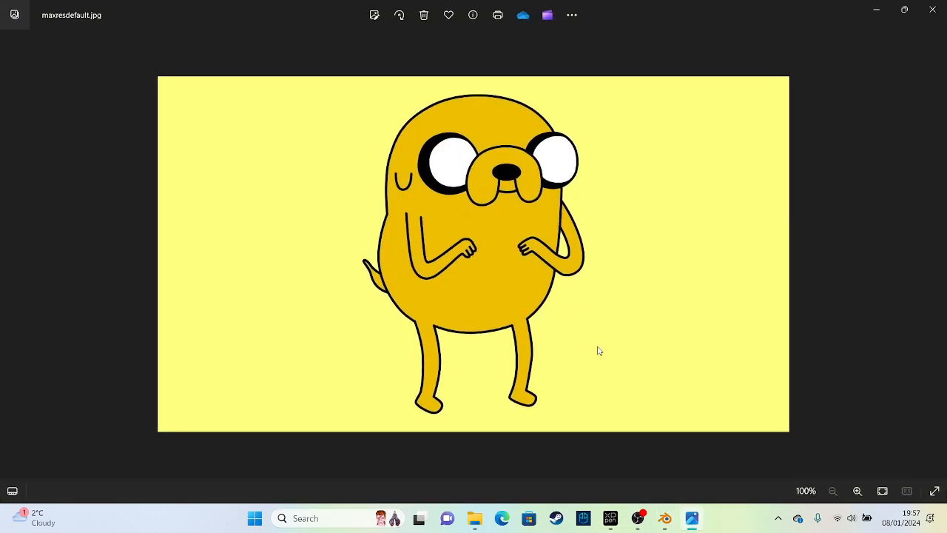
{"action": "left_click", "coordinate": [703, 527]}
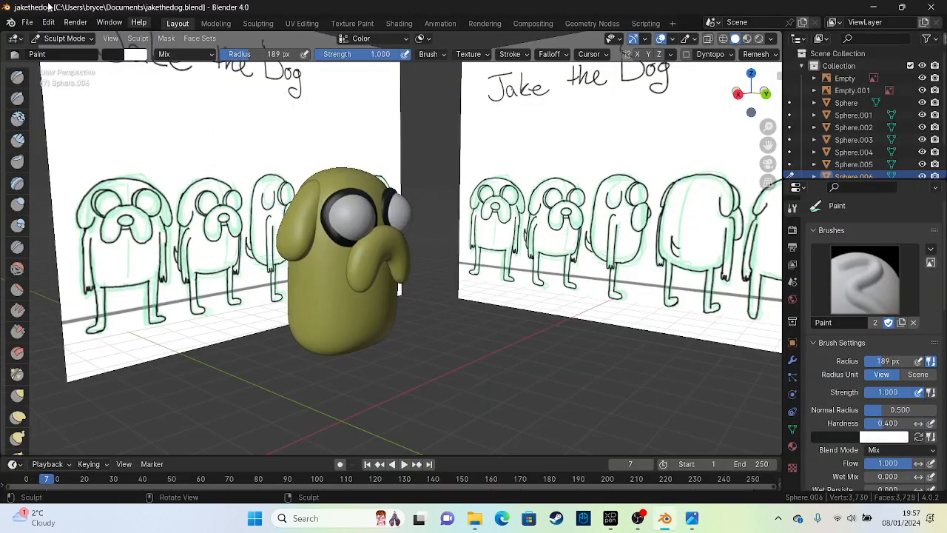
Step: In Object Mode, duplicate the spare sphere and move the copy up to the model's head height in back view
{"action": "left_click", "coordinate": [82, 39]}
{"action": "scroll", "coordinate": [103, 78], "scroll_direction": "down", "scroll_amount": 5}
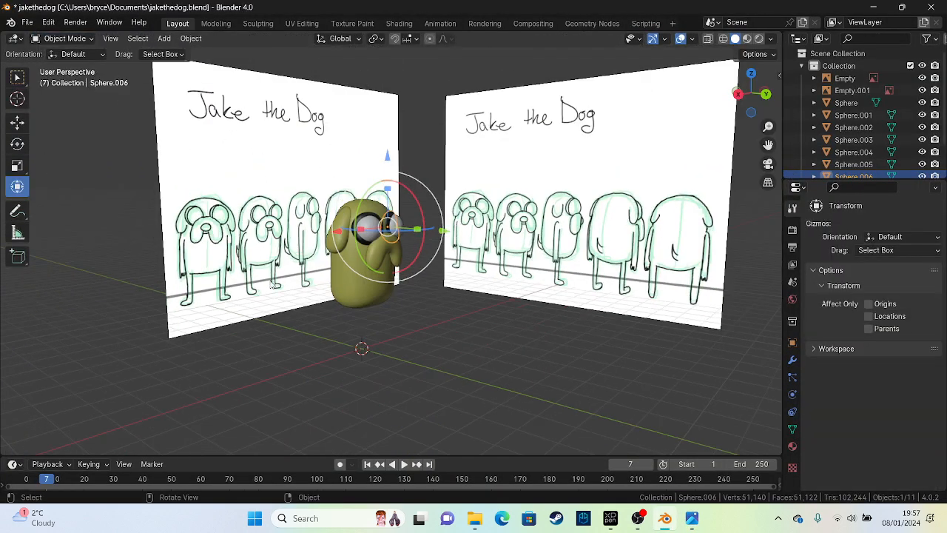
{"action": "mouse_move", "coordinate": [353, 307]}
{"action": "middle_mouse_down"}
{"action": "mouse_move", "coordinate": [216, 353]}
{"action": "mouse_move", "coordinate": [145, 340]}
{"action": "middle_mouse_up"}
{"action": "left_click", "coordinate": [98, 328]}
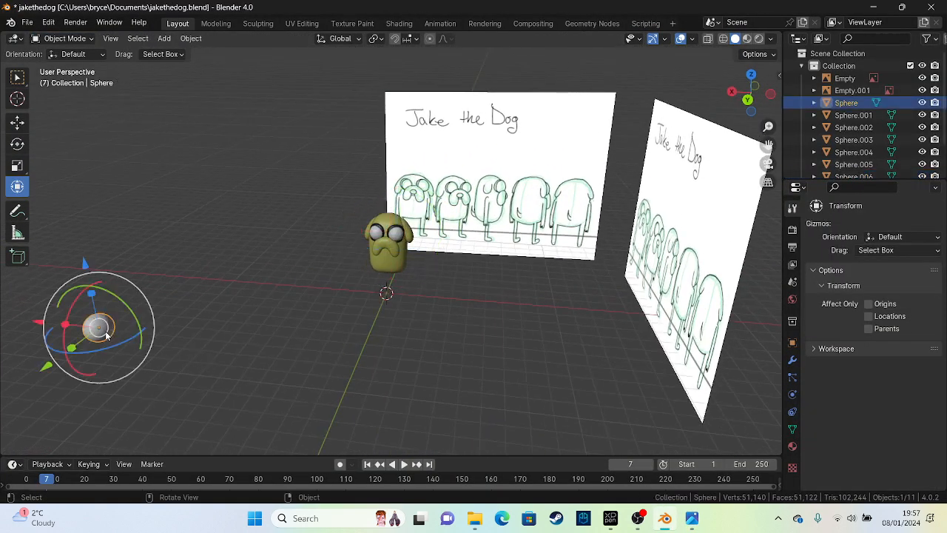
{"action": "key", "text": "ctrl+KP_1"}
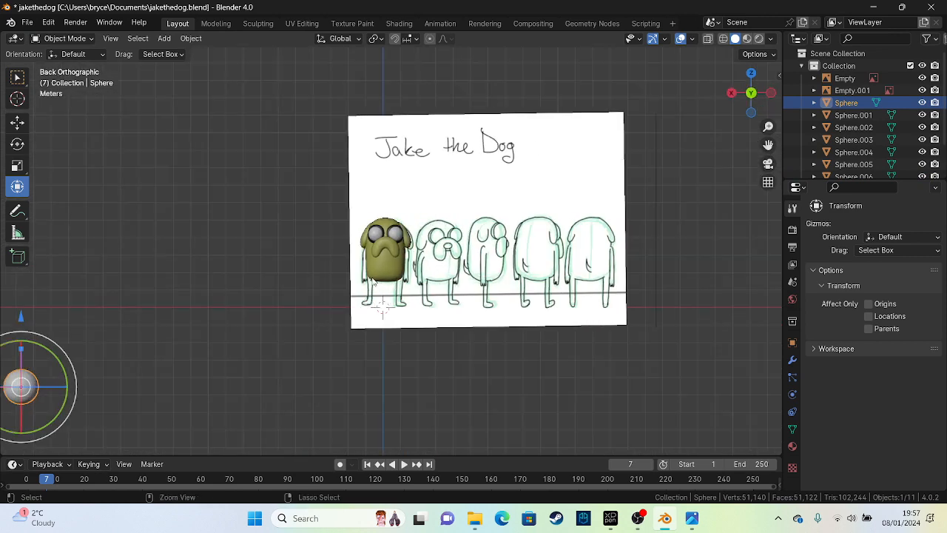
{"action": "key", "text": "ctrl+v"}
{"action": "key", "text": "g"}
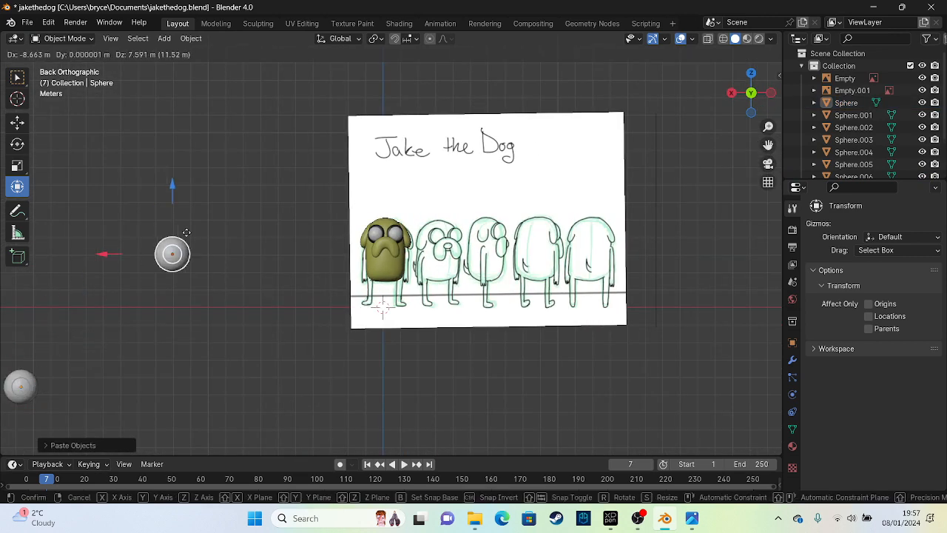
{"action": "left_click", "coordinate": [231, 253]}
Step: In the right side view, move the copied sphere to the front of the muzzle and scale it down to nose size
{"action": "key", "text": "KP_3"}
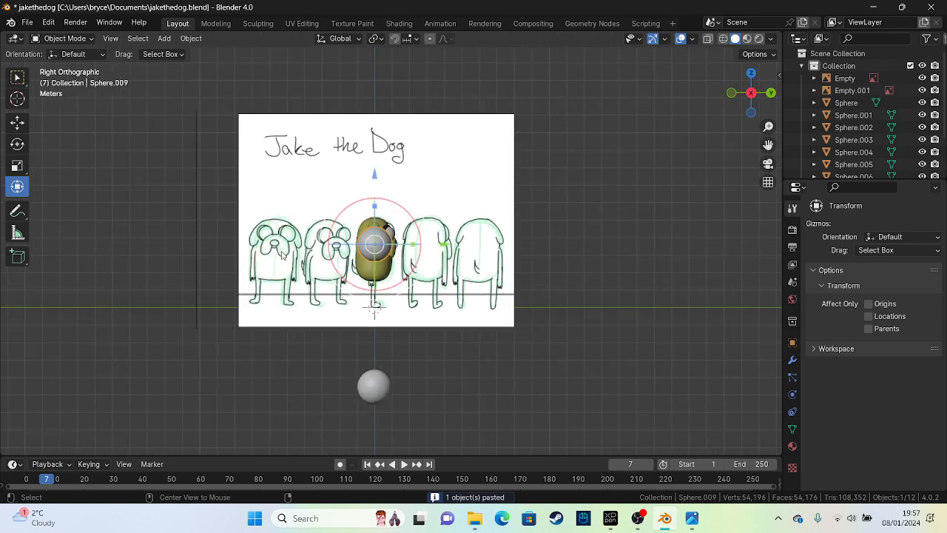
{"action": "scroll", "coordinate": [351, 252], "scroll_direction": "up", "scroll_amount": 6}
{"action": "key", "text": "g"}
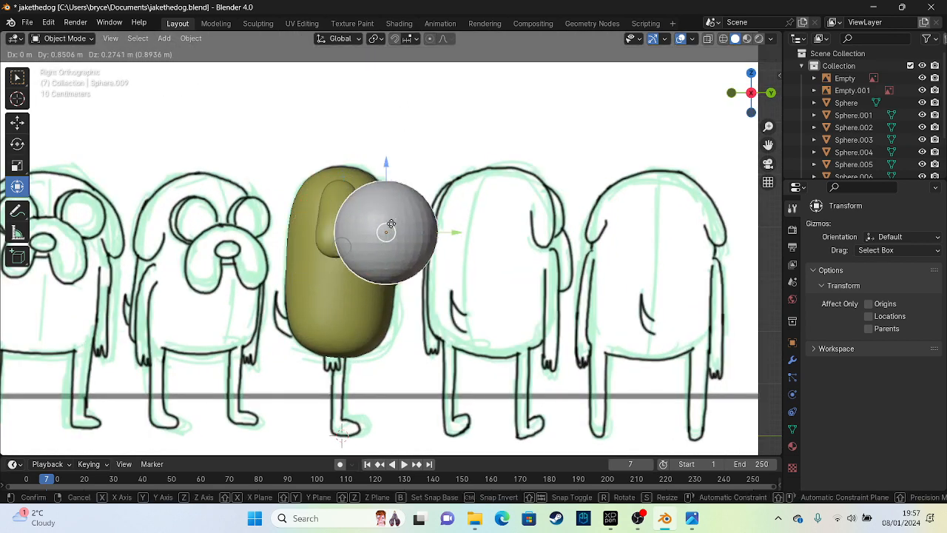
{"action": "left_click", "coordinate": [449, 247]}
{"action": "key", "text": "s"}
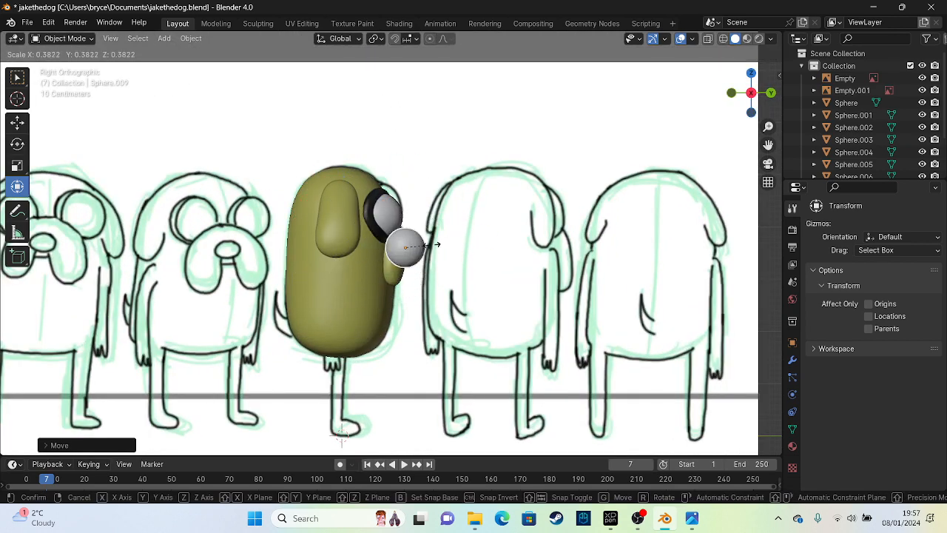
{"action": "left_click", "coordinate": [428, 245]}
Step: In back view, move the small sphere along the X axis onto the centre of the muzzle
{"action": "key", "text": "ctrl+KP_1"}
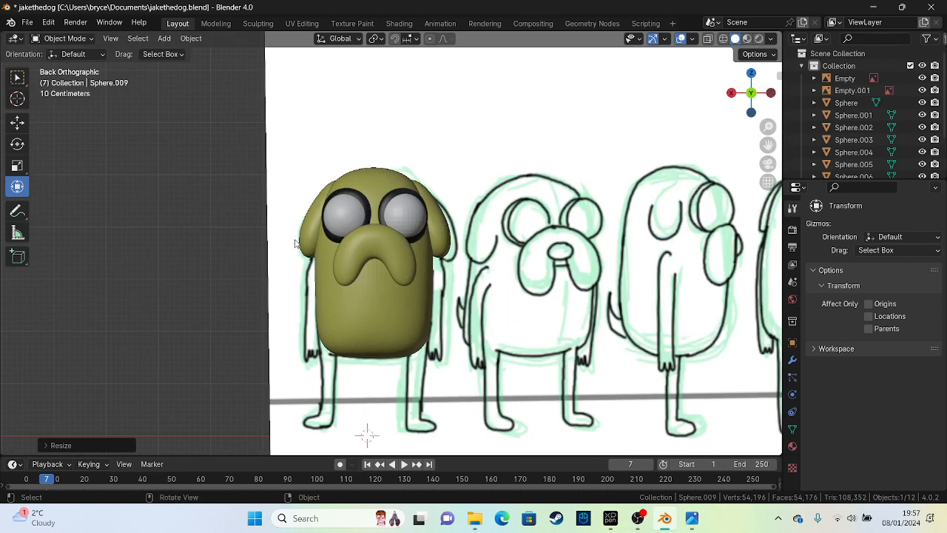
{"action": "scroll", "coordinate": [210, 268], "scroll_direction": "down", "scroll_amount": 5}
{"action": "key", "text": "g"}
{"action": "key", "text": "x"}
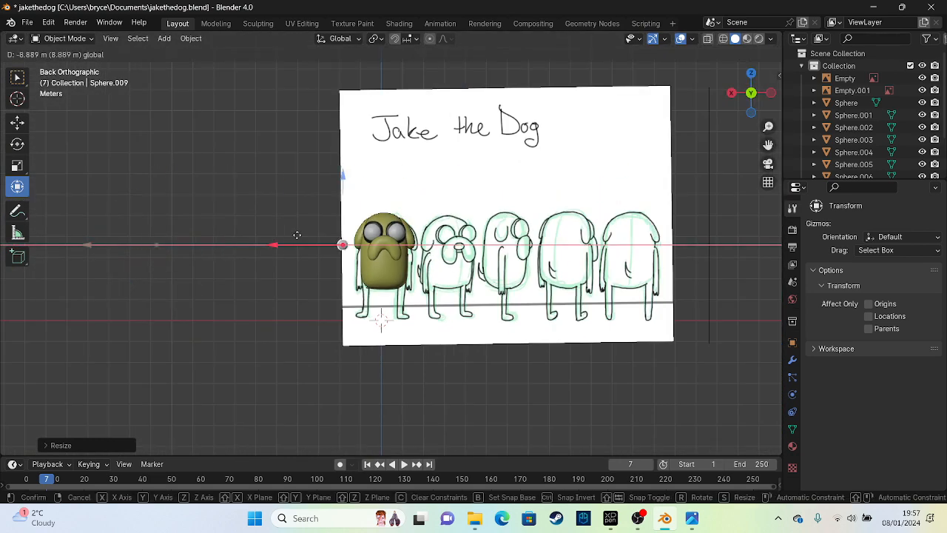
{"action": "left_click", "coordinate": [321, 249]}
{"action": "scroll", "coordinate": [389, 250], "scroll_direction": "up", "scroll_amount": 8}
{"action": "scroll", "coordinate": [427, 214], "scroll_direction": "up", "scroll_amount": 3}
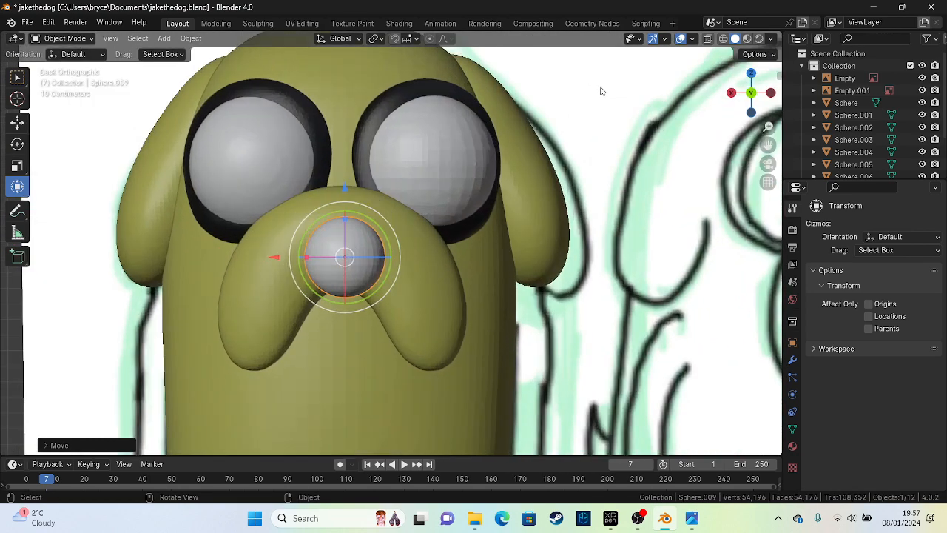
Step: Check the nose against the reference with X-ray and stretch it along the X axis into a wide oval
{"action": "left_click", "coordinate": [708, 39]}
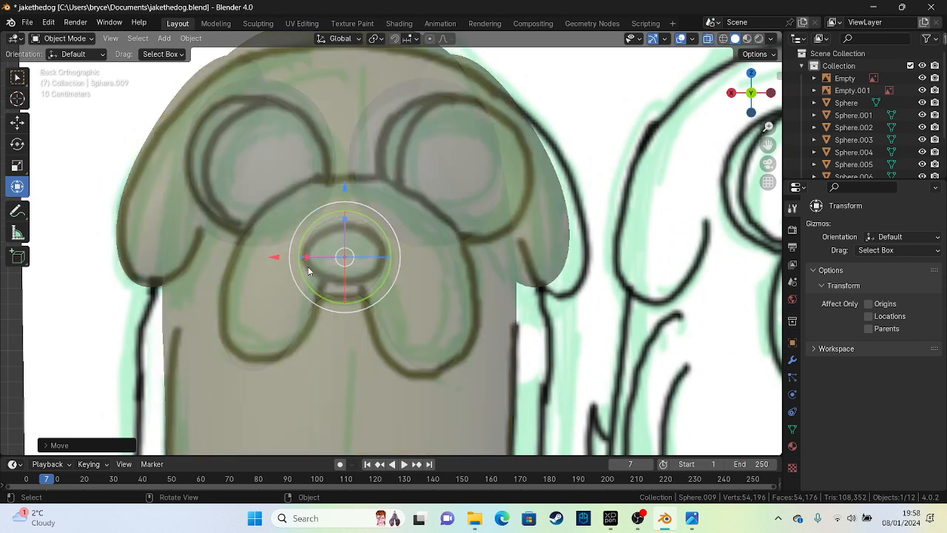
{"action": "left_click_drag", "start_coordinate": [303, 257], "coordinate": [280, 256]}
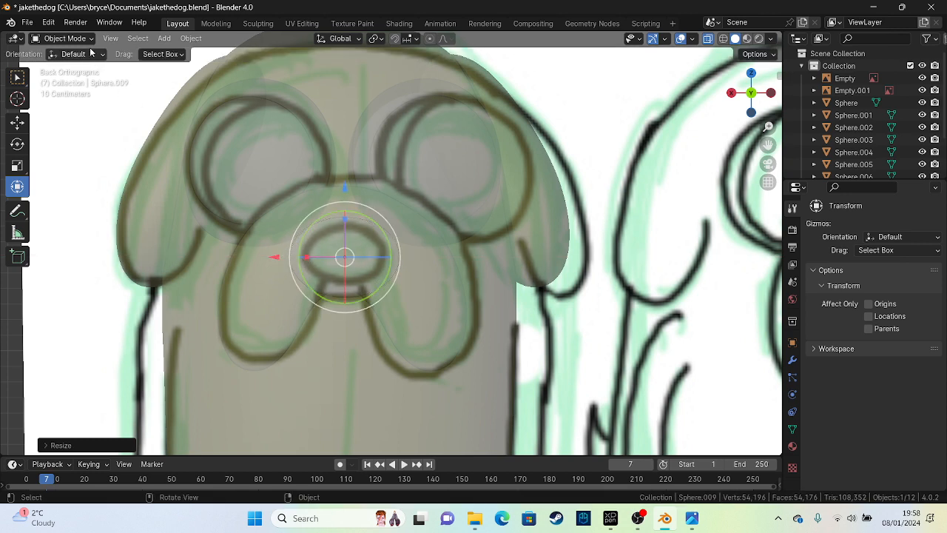
{"action": "left_click", "coordinate": [708, 39]}
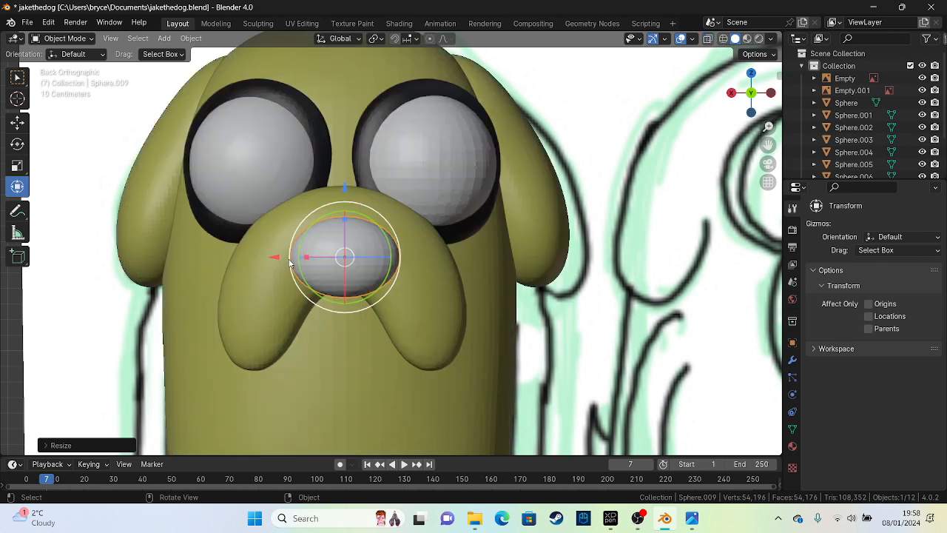
Step: Put the nose in Sculpt Mode and paint it near-black all over with the Paint brush
{"action": "mouse_move", "coordinate": [300, 263]}
{"action": "left_mouse_down"}
{"action": "mouse_move", "coordinate": [321, 256]}
{"action": "mouse_move", "coordinate": [309, 253]}
{"action": "mouse_move", "coordinate": [346, 255]}
{"action": "mouse_move", "coordinate": [378, 317]}
{"action": "left_mouse_up"}
{"action": "left_click", "coordinate": [65, 38]}
{"action": "left_click", "coordinate": [69, 79]}
{"action": "middle_click_drag", "start_coordinate": [395, 314], "coordinate": [458, 316]}
{"action": "scroll", "coordinate": [459, 317], "scroll_direction": "down", "scroll_amount": 5}
{"action": "mouse_move", "coordinate": [444, 255]}
{"action": "middle_mouse_down"}
{"action": "mouse_move", "coordinate": [282, 264]}
{"action": "mouse_move", "coordinate": [447, 265]}
{"action": "middle_mouse_up"}
{"action": "scroll", "coordinate": [437, 274], "scroll_direction": "up", "scroll_amount": 2}
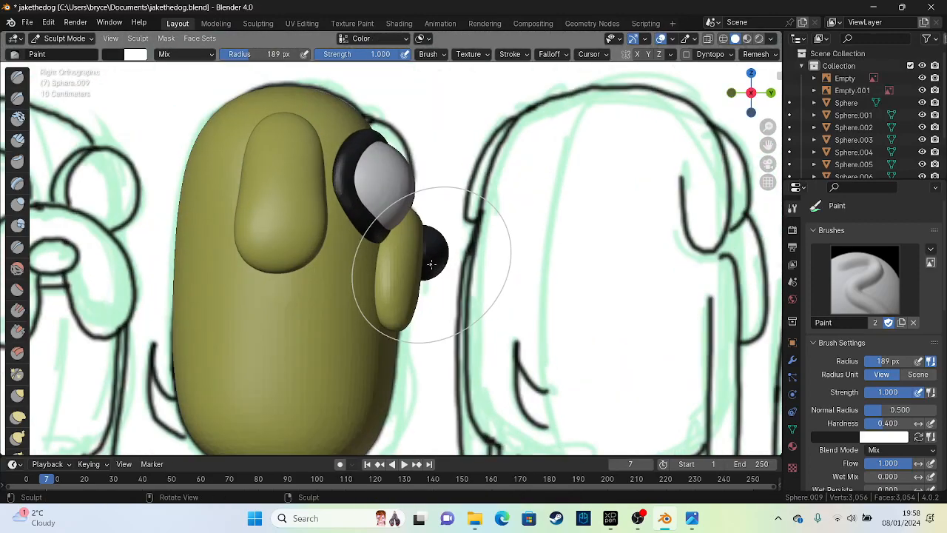
Step: Return to Object Mode and push the nose back along the Y axis so it sits partly inside the muzzle
{"action": "left_click", "coordinate": [74, 38]}
{"action": "left_click", "coordinate": [68, 52]}
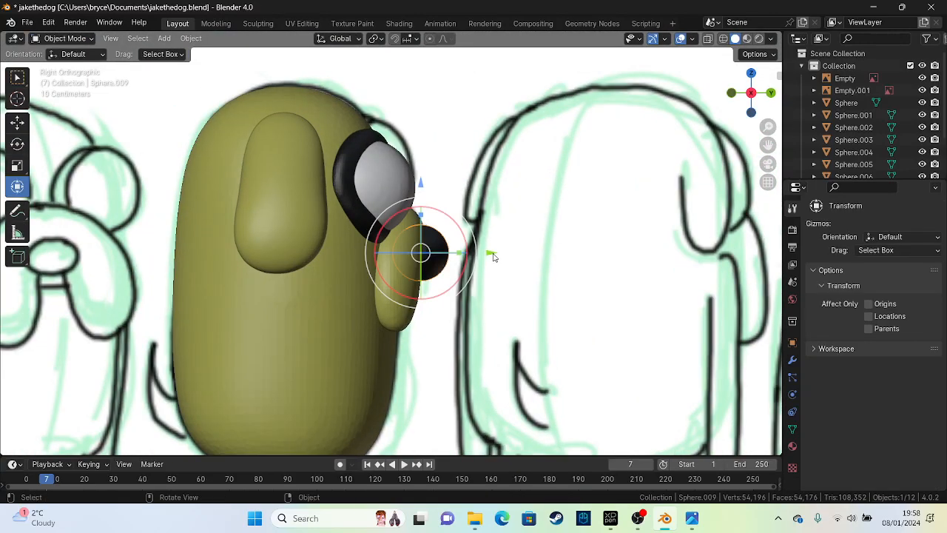
{"action": "mouse_move", "coordinate": [494, 257]}
{"action": "left_mouse_down"}
{"action": "mouse_move", "coordinate": [447, 259]}
{"action": "mouse_move", "coordinate": [477, 256]}
{"action": "left_mouse_up"}
{"action": "left_click", "coordinate": [470, 224]}
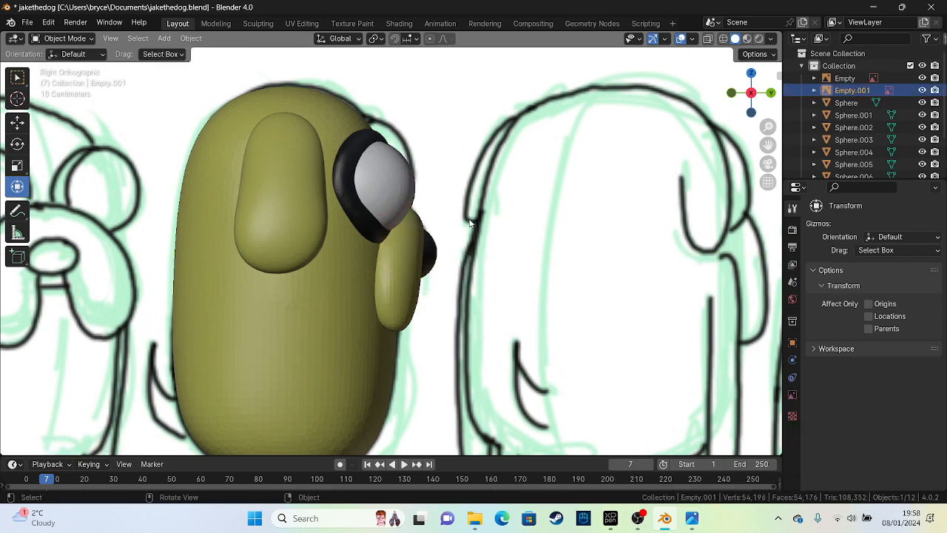
Step: Save the changes to jakethedog.blend and deselect everything
{"action": "scroll", "coordinate": [469, 221], "scroll_direction": "down", "scroll_amount": 5}
{"action": "middle_click_drag", "start_coordinate": [469, 220], "coordinate": [384, 232]}
{"action": "key", "text": "ctrl+s"}
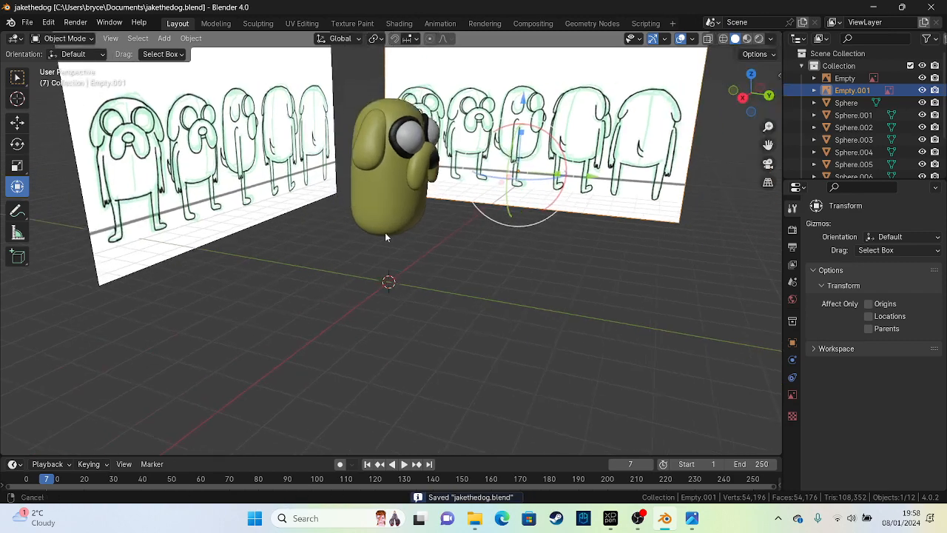
{"action": "scroll", "coordinate": [405, 287], "scroll_direction": "up", "scroll_amount": 3}
{"action": "middle_click_drag", "start_coordinate": [405, 293], "coordinate": [426, 187]}
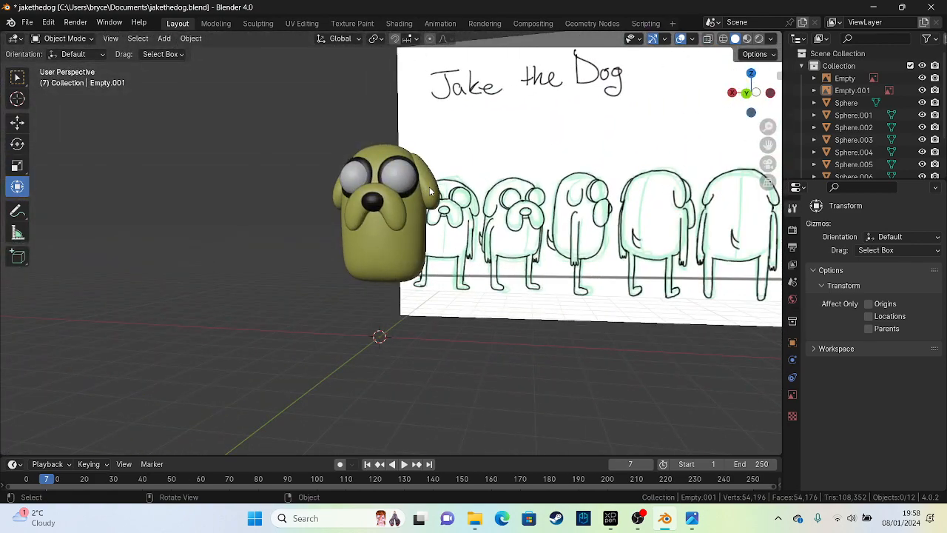
Step: Make a copy of the spare grey sphere and move the copy up beside the Jake model in the back orthographic view
{"action": "scroll", "coordinate": [379, 257], "scroll_direction": "up", "scroll_amount": 3}
{"action": "middle_click_drag", "start_coordinate": [288, 162], "coordinate": [350, 198]}
{"action": "scroll", "coordinate": [303, 155], "scroll_direction": "down", "scroll_amount": 2}
{"action": "key", "text": "ctrl+KP_3"}
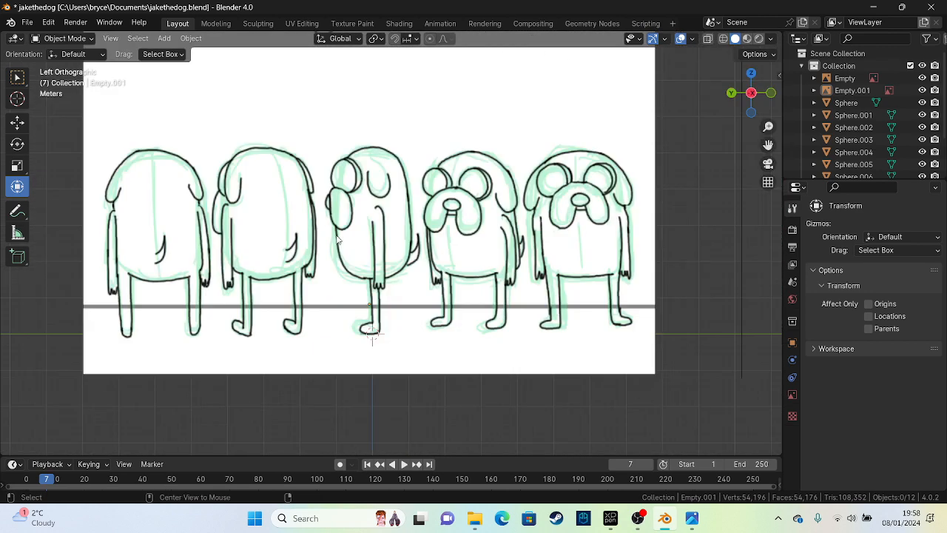
{"action": "key", "text": "ctrl+KP_1"}
{"action": "scroll", "coordinate": [177, 288], "scroll_direction": "down", "scroll_amount": 5}
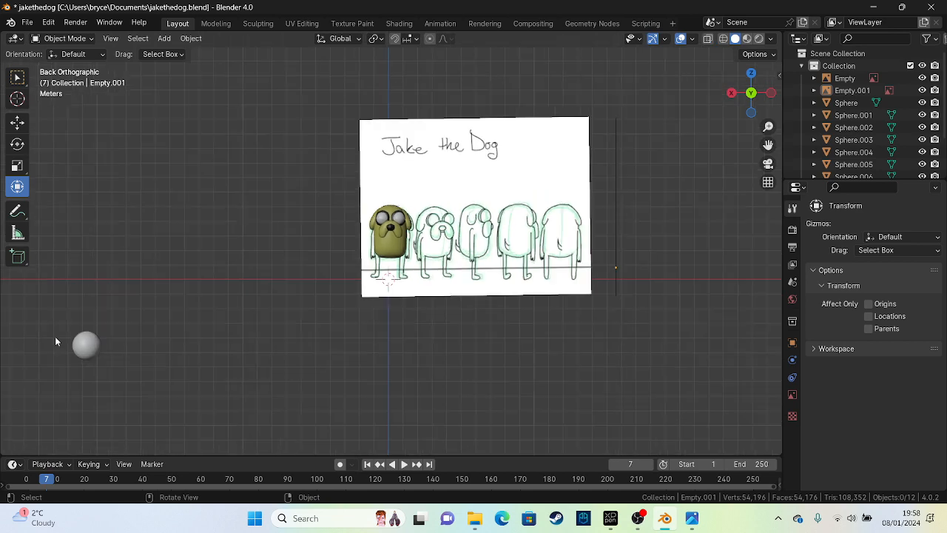
{"action": "left_click", "coordinate": [90, 339]}
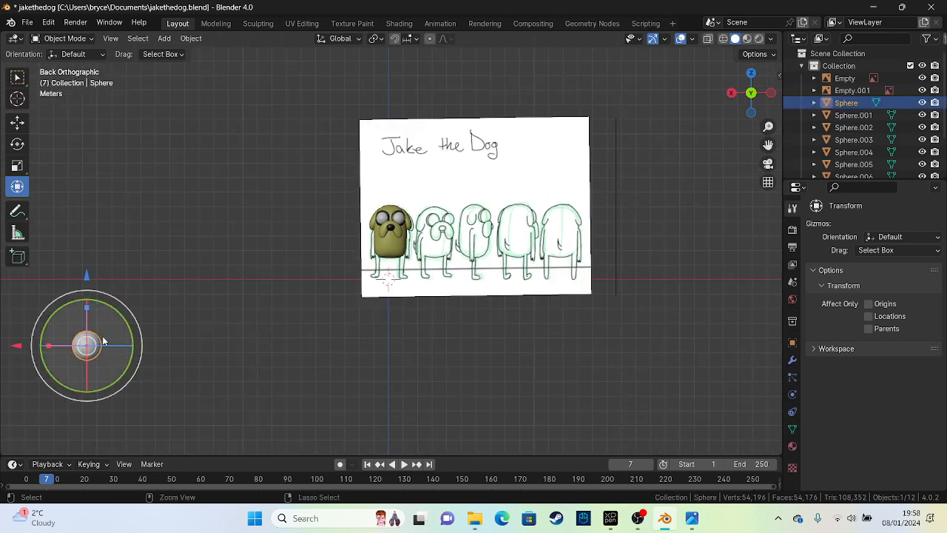
{"action": "key", "text": "ctrl+v"}
{"action": "key", "text": "g"}
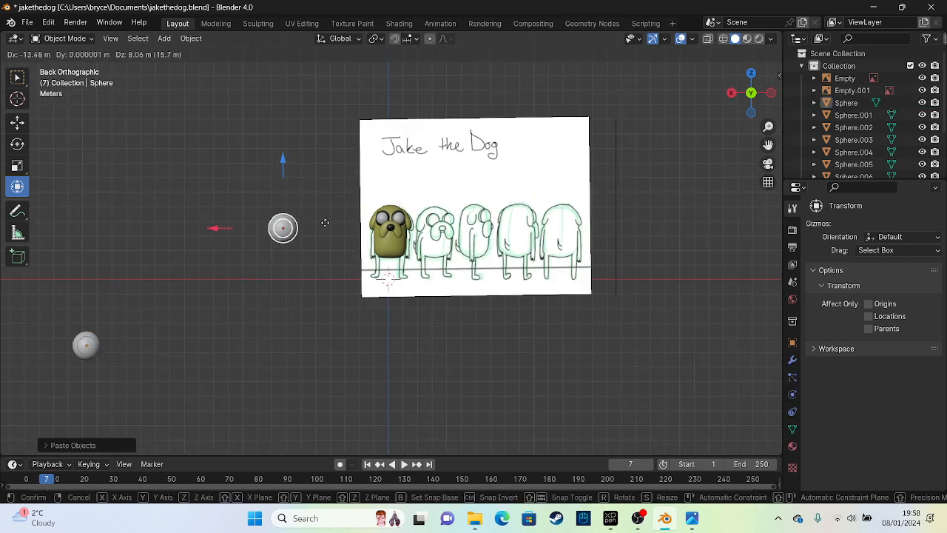
{"action": "left_click", "coordinate": [324, 223]}
Step: Move the sphere copy across to the side of the body, just below the ear
{"action": "scroll", "coordinate": [318, 222], "scroll_direction": "up", "scroll_amount": 5}
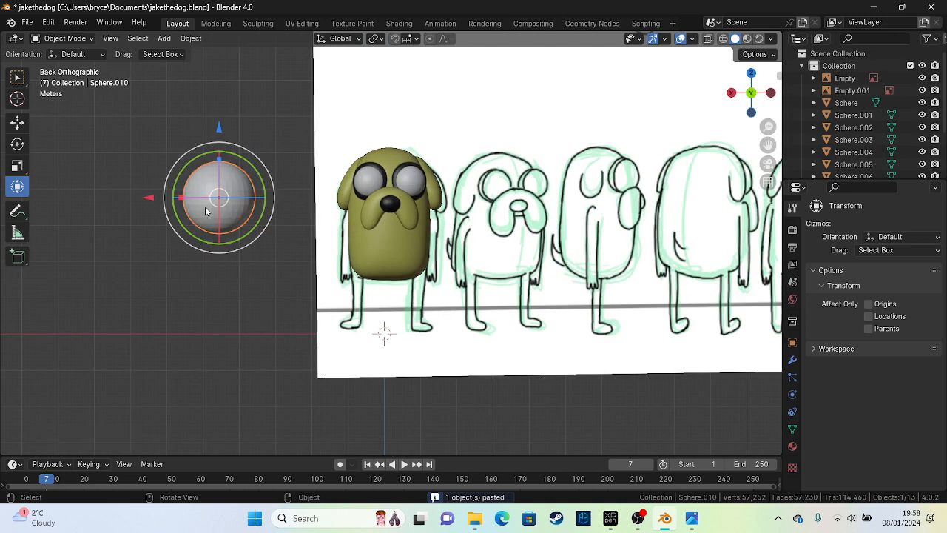
{"action": "scroll", "coordinate": [206, 212], "scroll_direction": "up", "scroll_amount": 3}
{"action": "key", "text": "g"}
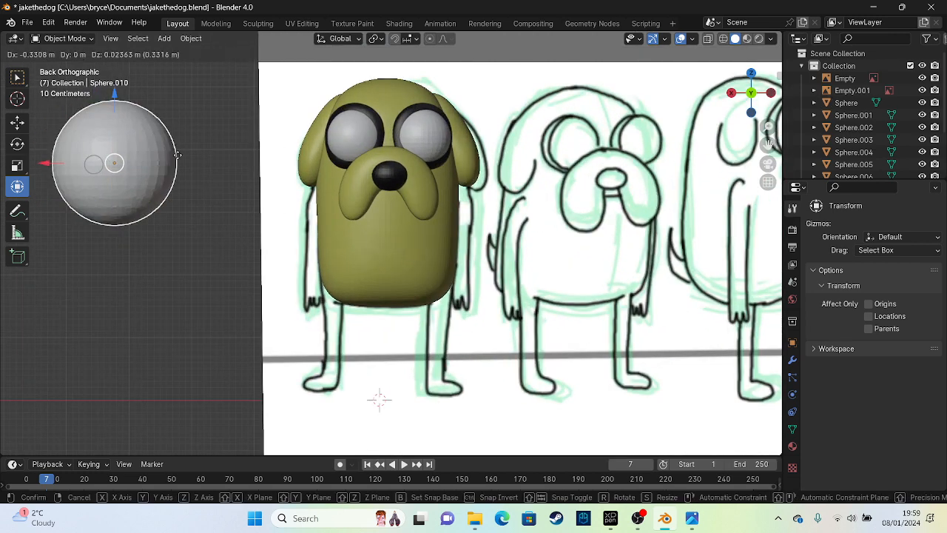
{"action": "left_click", "coordinate": [34, 178]}
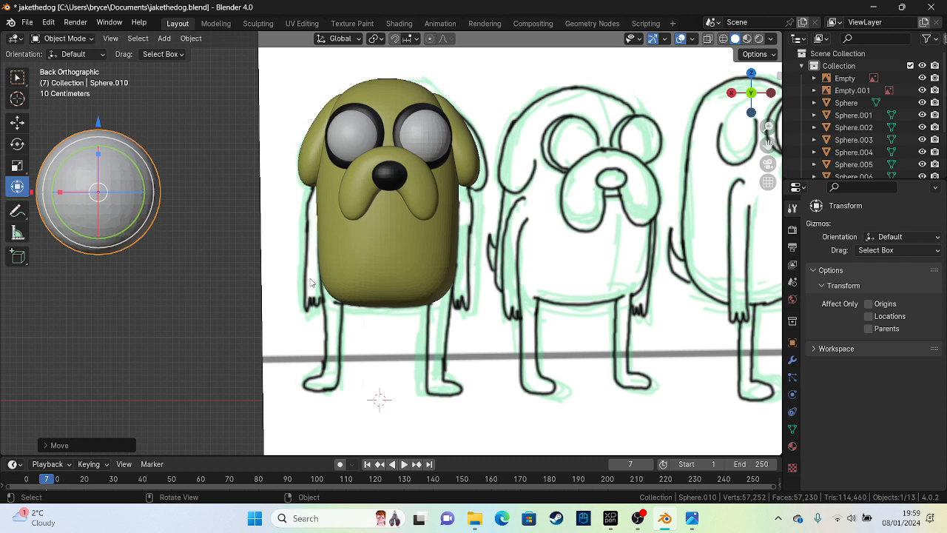
{"action": "left_click", "coordinate": [208, 215]}
{"action": "left_click", "coordinate": [111, 204]}
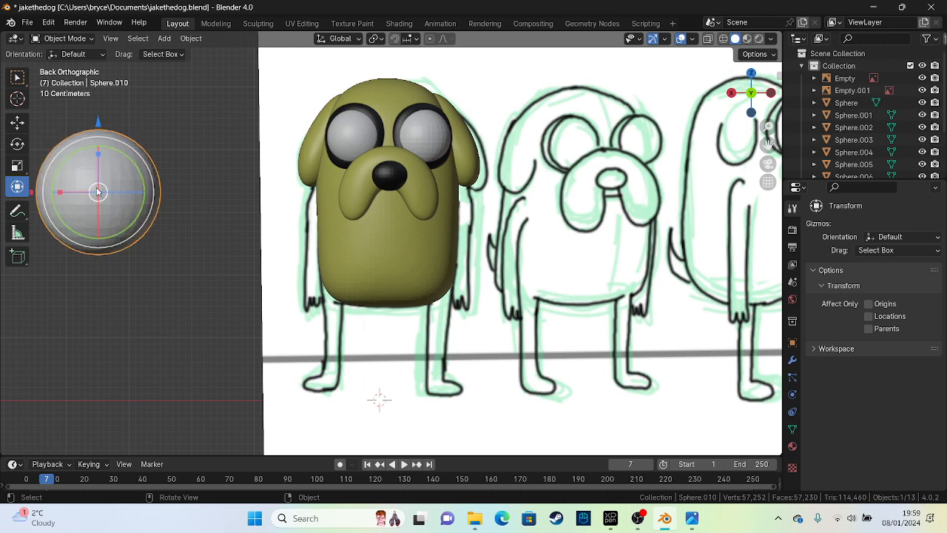
{"action": "left_click_drag", "start_coordinate": [102, 194], "coordinate": [294, 196]}
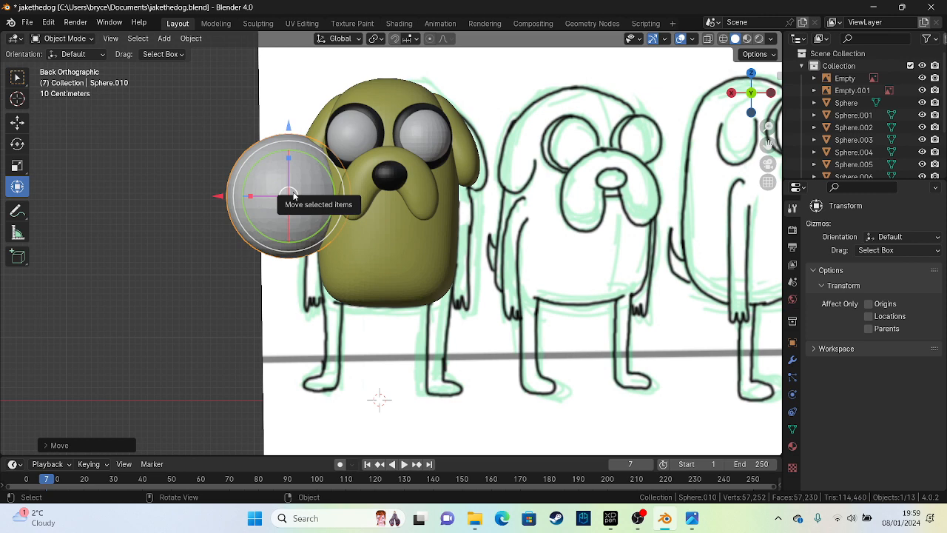
Step: Scale the sphere down to a small ball and position it at the shoulder where the reference arm begins
{"action": "key", "text": "s"}
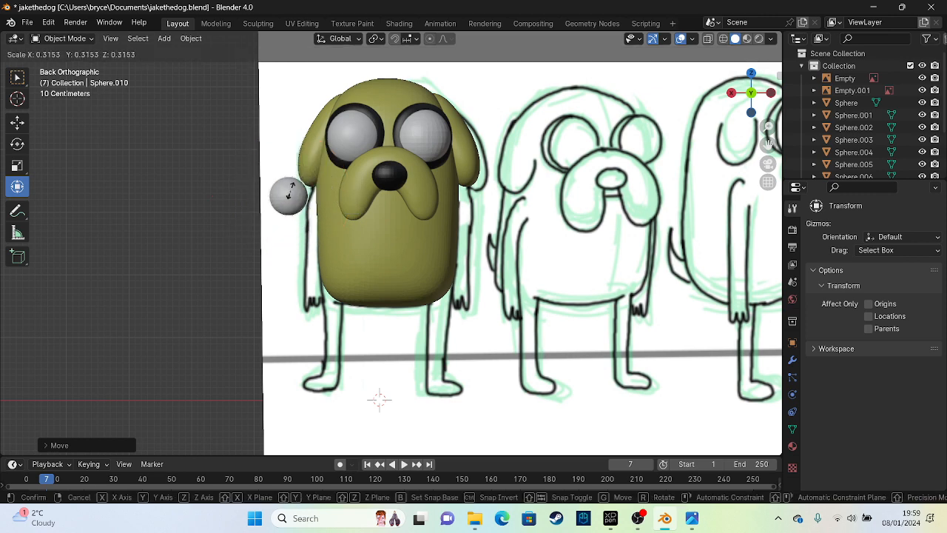
{"action": "left_click", "coordinate": [295, 207]}
{"action": "key", "text": "g"}
{"action": "left_click", "coordinate": [320, 210]}
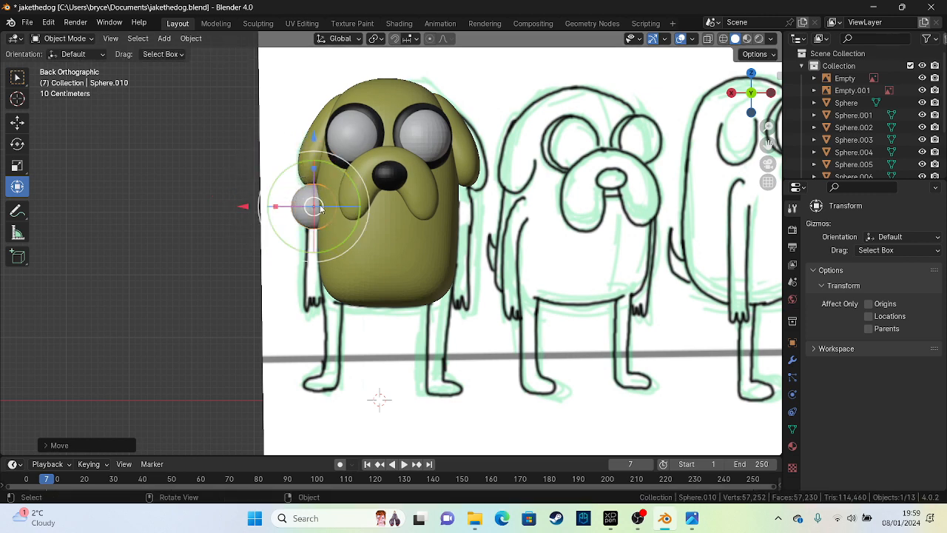
{"action": "key", "text": "s"}
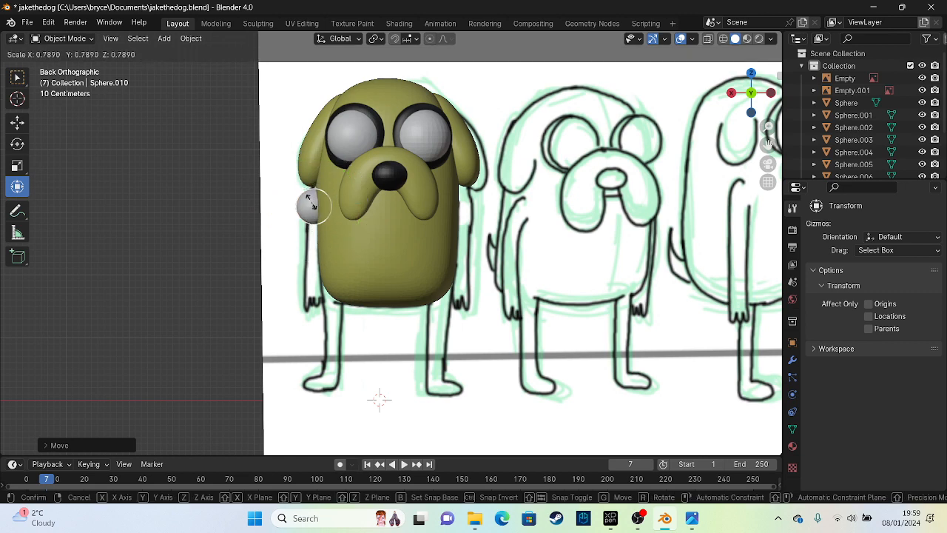
{"action": "left_click", "coordinate": [311, 205]}
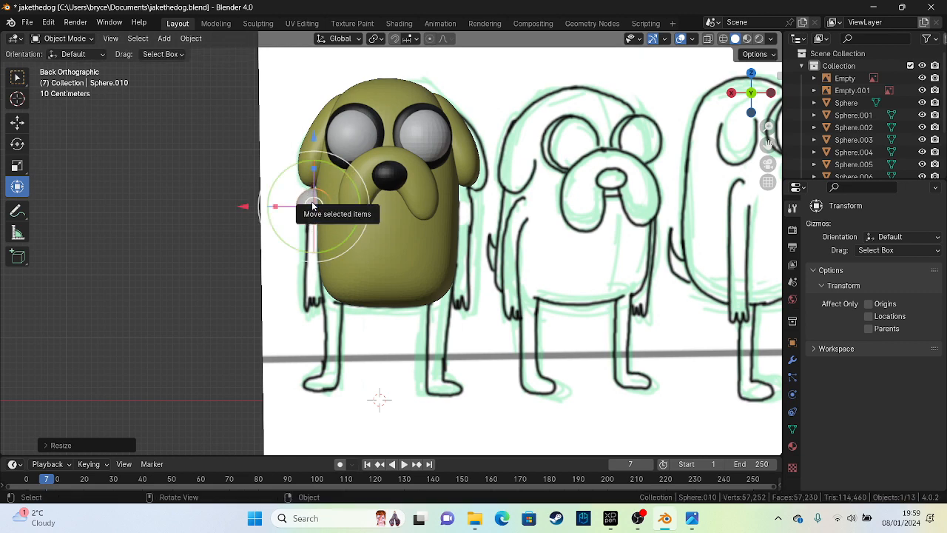
Step: Put the small sphere in Sculpt Mode with Y symmetry and stretch it down into a long arm with the Elastic Deform brush
{"action": "scroll", "coordinate": [404, 221], "scroll_direction": "up", "scroll_amount": 5}
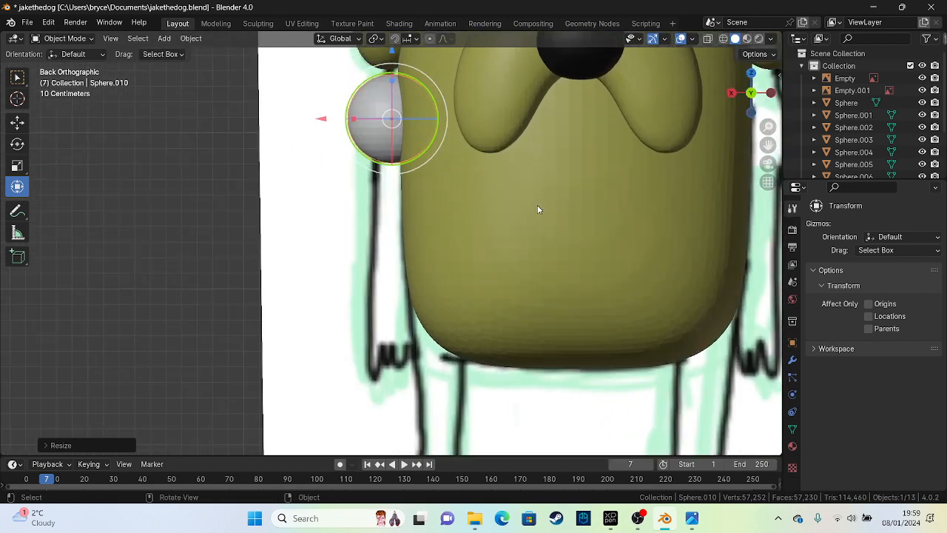
{"action": "left_click", "coordinate": [88, 38]}
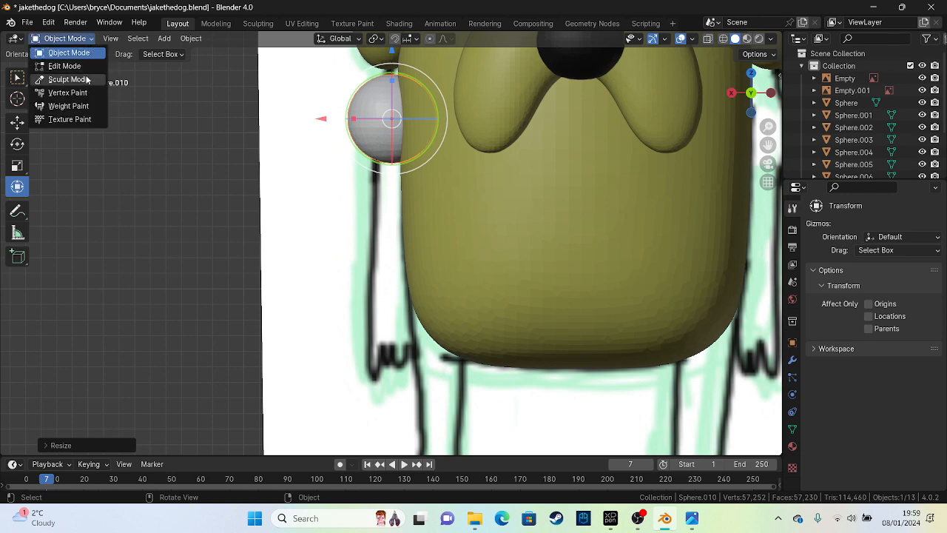
{"action": "left_click", "coordinate": [82, 77]}
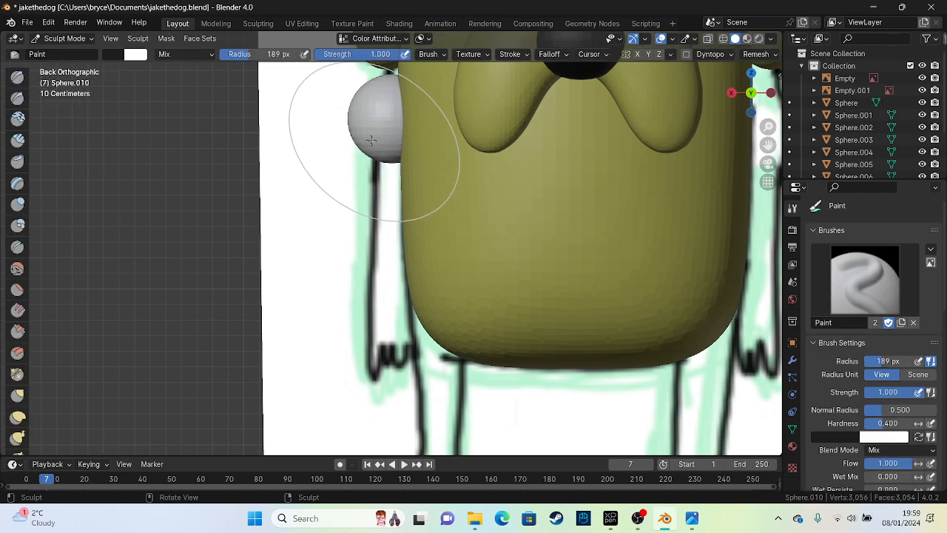
{"action": "left_click", "coordinate": [18, 418]}
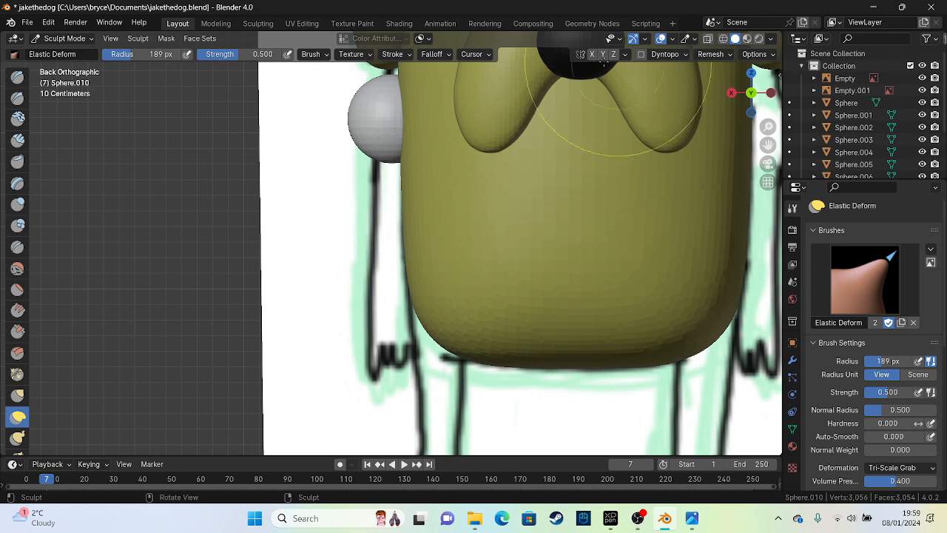
{"action": "mouse_move", "coordinate": [400, 167]}
{"action": "left_mouse_down"}
{"action": "mouse_move", "coordinate": [398, 328]}
{"action": "mouse_move", "coordinate": [402, 222]}
{"action": "mouse_move", "coordinate": [380, 180]}
{"action": "mouse_move", "coordinate": [397, 71]}
{"action": "mouse_move", "coordinate": [382, 94]}
{"action": "mouse_move", "coordinate": [387, 331]}
{"action": "left_mouse_up"}
{"action": "mouse_move", "coordinate": [346, 242]}
{"action": "left_mouse_down"}
{"action": "mouse_move", "coordinate": [387, 175]}
{"action": "mouse_move", "coordinate": [380, 307]}
{"action": "mouse_move", "coordinate": [444, 211]}
{"action": "left_mouse_up"}
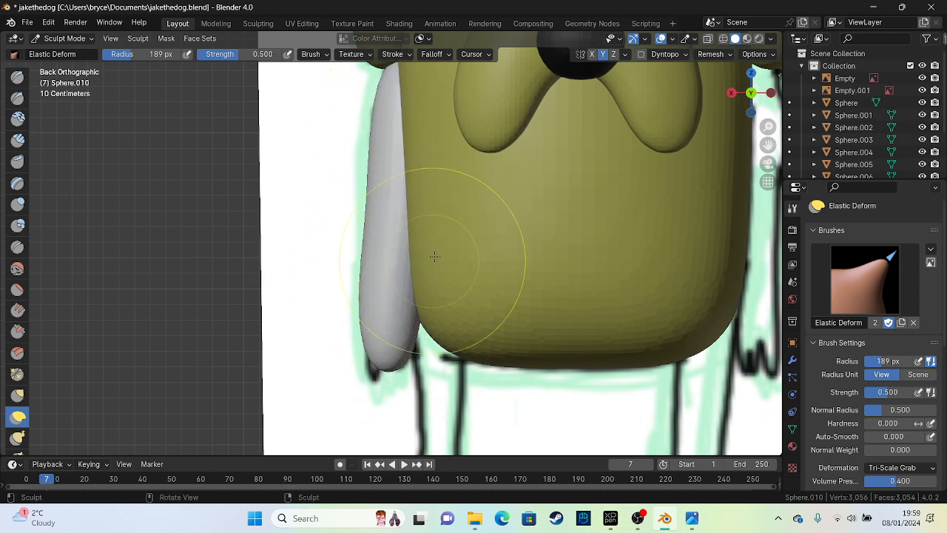
Step: Shape the arm against the reference with X-ray on, evening out its sides with Elastic Deform, and turn X-ray off again
{"action": "left_click", "coordinate": [710, 40]}
{"action": "mouse_move", "coordinate": [436, 135]}
{"action": "left_mouse_down"}
{"action": "mouse_move", "coordinate": [454, 154]}
{"action": "mouse_move", "coordinate": [394, 199]}
{"action": "left_mouse_up"}
{"action": "mouse_move", "coordinate": [358, 245]}
{"action": "left_mouse_down"}
{"action": "mouse_move", "coordinate": [392, 262]}
{"action": "mouse_move", "coordinate": [362, 303]}
{"action": "mouse_move", "coordinate": [397, 274]}
{"action": "left_mouse_up"}
{"action": "mouse_move", "coordinate": [426, 194]}
{"action": "left_mouse_down"}
{"action": "mouse_move", "coordinate": [423, 165]}
{"action": "mouse_move", "coordinate": [399, 154]}
{"action": "mouse_move", "coordinate": [410, 135]}
{"action": "mouse_move", "coordinate": [399, 150]}
{"action": "mouse_move", "coordinate": [379, 148]}
{"action": "left_mouse_up"}
{"action": "mouse_move", "coordinate": [359, 272]}
{"action": "left_mouse_down"}
{"action": "mouse_move", "coordinate": [376, 301]}
{"action": "mouse_move", "coordinate": [396, 296]}
{"action": "left_mouse_up"}
{"action": "left_click_drag", "start_coordinate": [427, 164], "coordinate": [403, 159]}
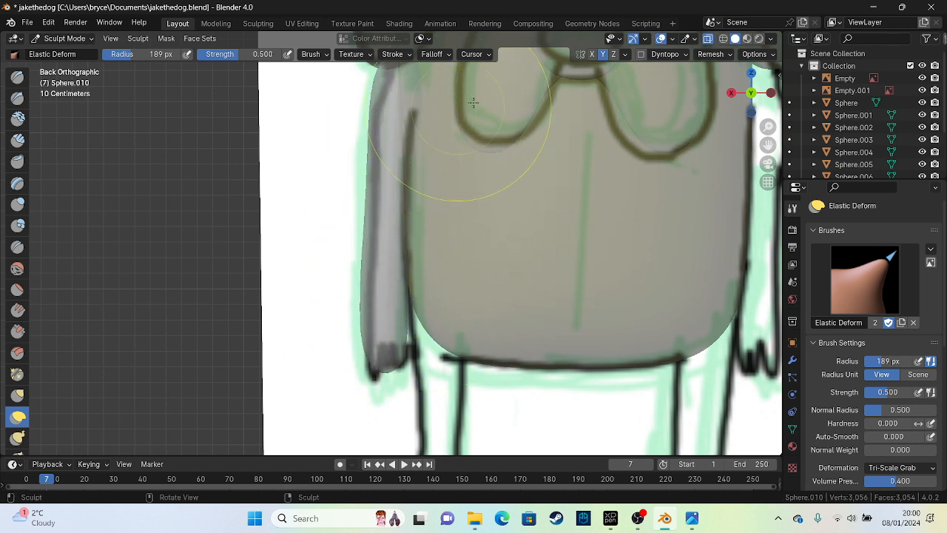
{"action": "left_click", "coordinate": [706, 39]}
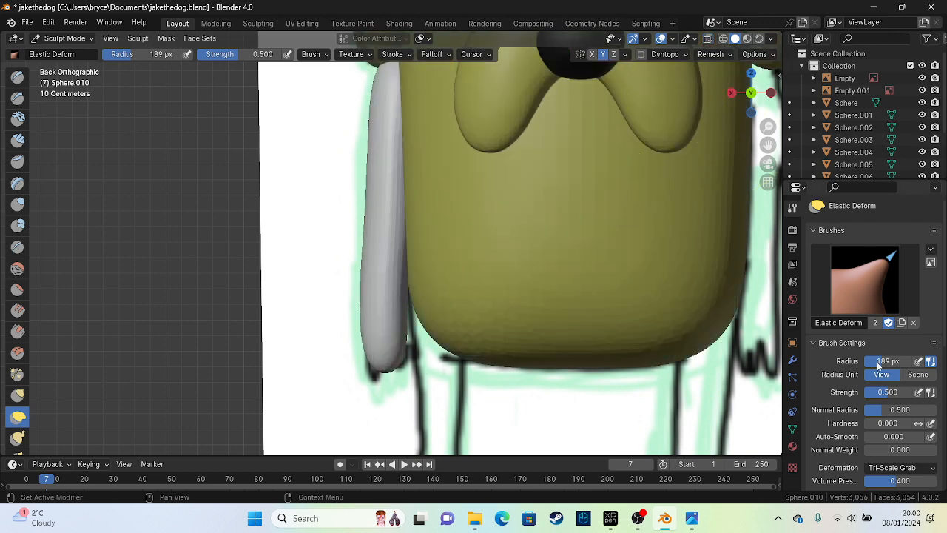
Step: Remesh the arm, then lower the voxel size to 0.07 m and remesh it again
{"action": "scroll", "coordinate": [939, 365], "scroll_direction": "down", "scroll_amount": 7}
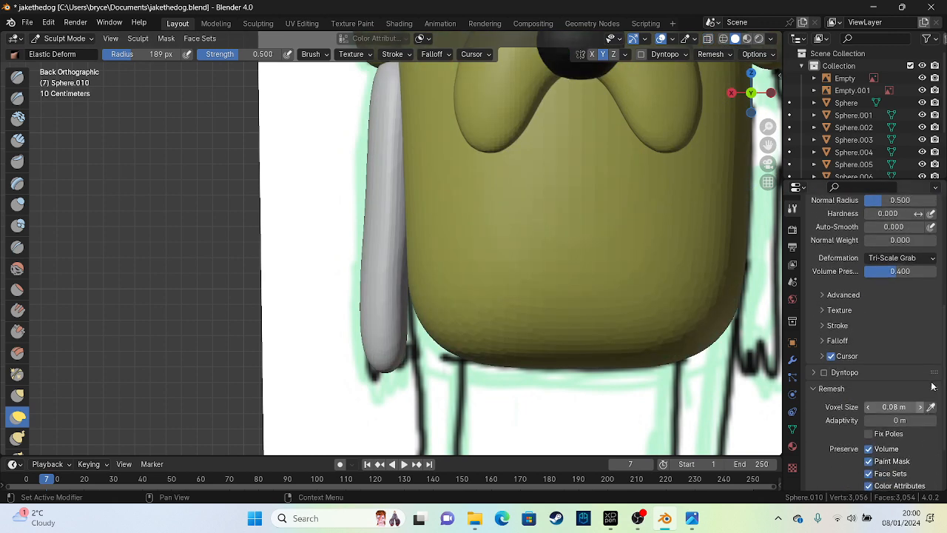
{"action": "scroll", "coordinate": [945, 379], "scroll_direction": "down", "scroll_amount": 2}
{"action": "left_click", "coordinate": [880, 430]}
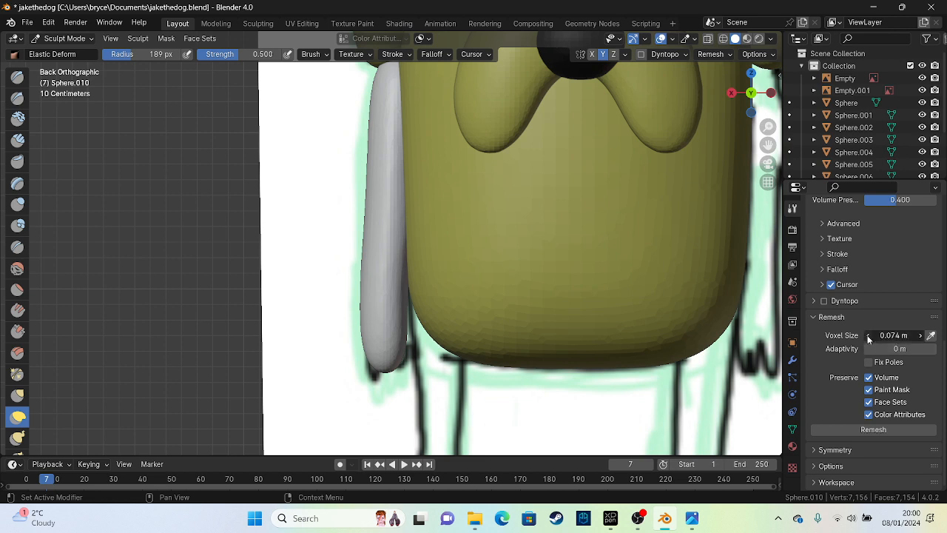
{"action": "left_click", "coordinate": [877, 429]}
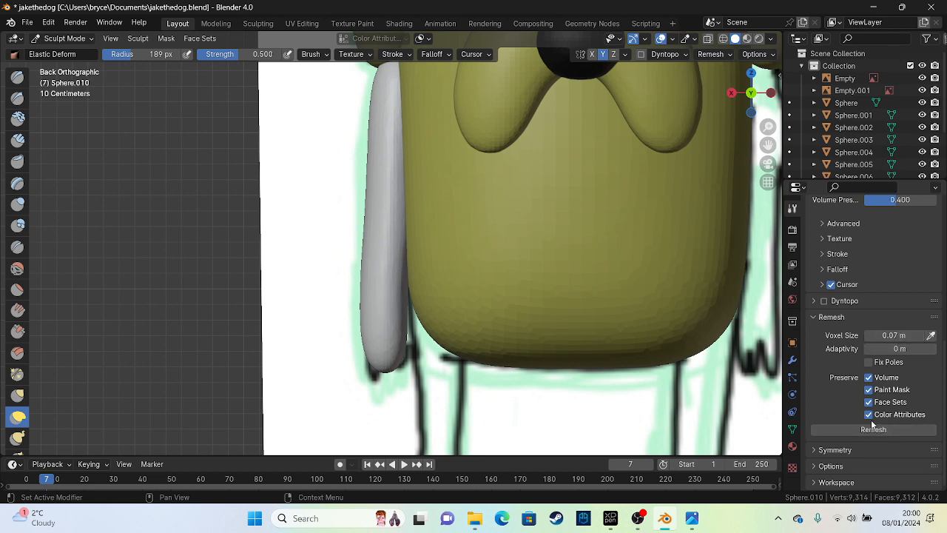
Step: Straighten and slim the remeshed arm with Elastic Deform strokes so it hangs evenly beside the body
{"action": "left_click_drag", "start_coordinate": [392, 95], "coordinate": [392, 164]}
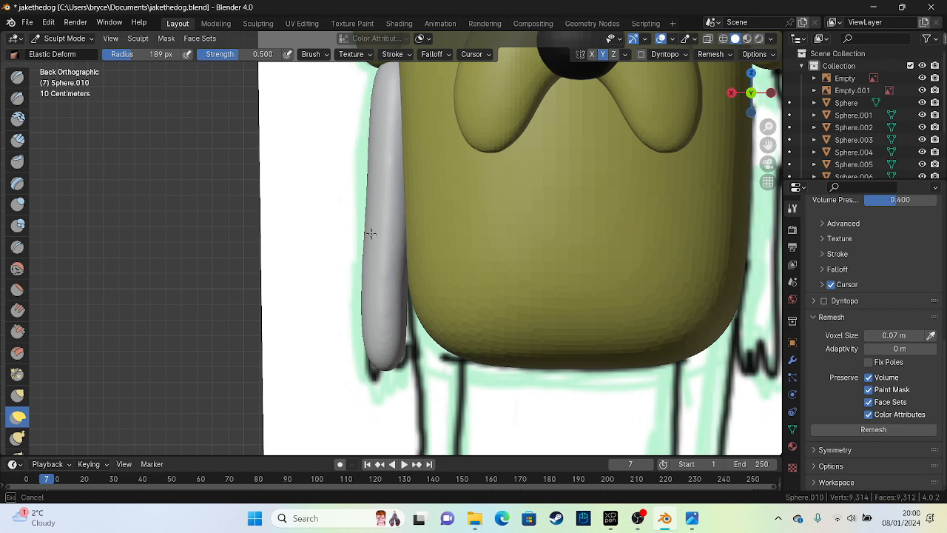
{"action": "mouse_move", "coordinate": [406, 323]}
{"action": "left_mouse_down"}
{"action": "mouse_move", "coordinate": [399, 385]}
{"action": "mouse_move", "coordinate": [387, 289]}
{"action": "left_mouse_up"}
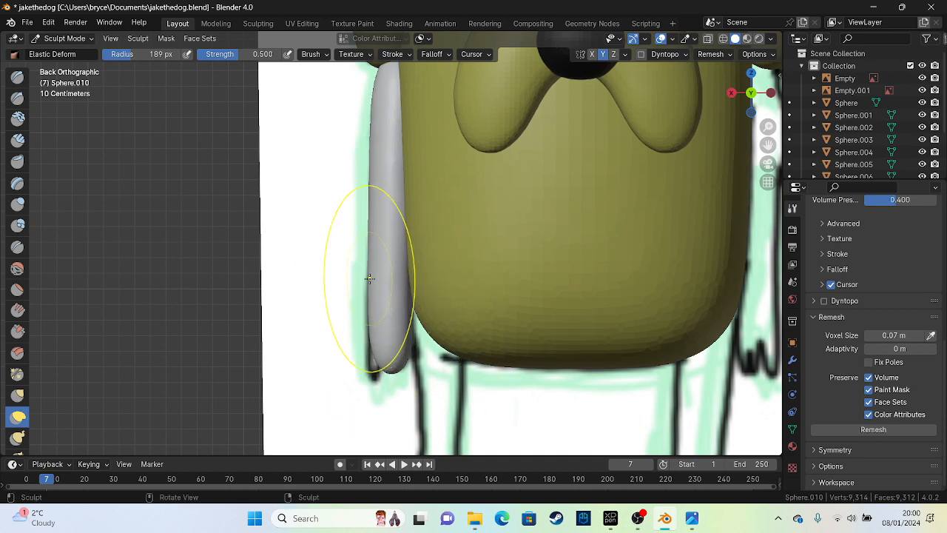
{"action": "left_click_drag", "start_coordinate": [378, 127], "coordinate": [382, 343]}
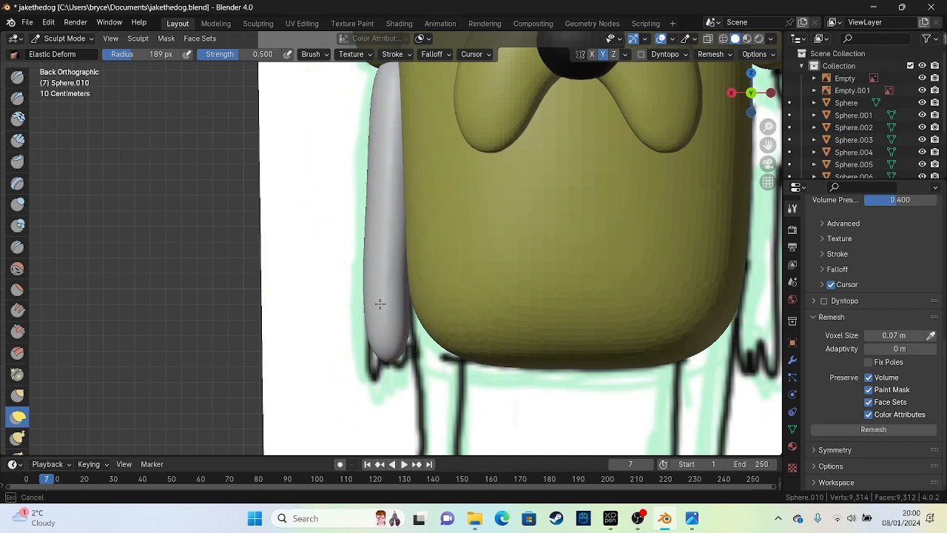
{"action": "mouse_move", "coordinate": [380, 304]}
{"action": "left_mouse_down"}
{"action": "mouse_move", "coordinate": [380, 326]}
{"action": "mouse_move", "coordinate": [374, 283]}
{"action": "left_mouse_up"}
{"action": "left_click_drag", "start_coordinate": [382, 119], "coordinate": [372, 308]}
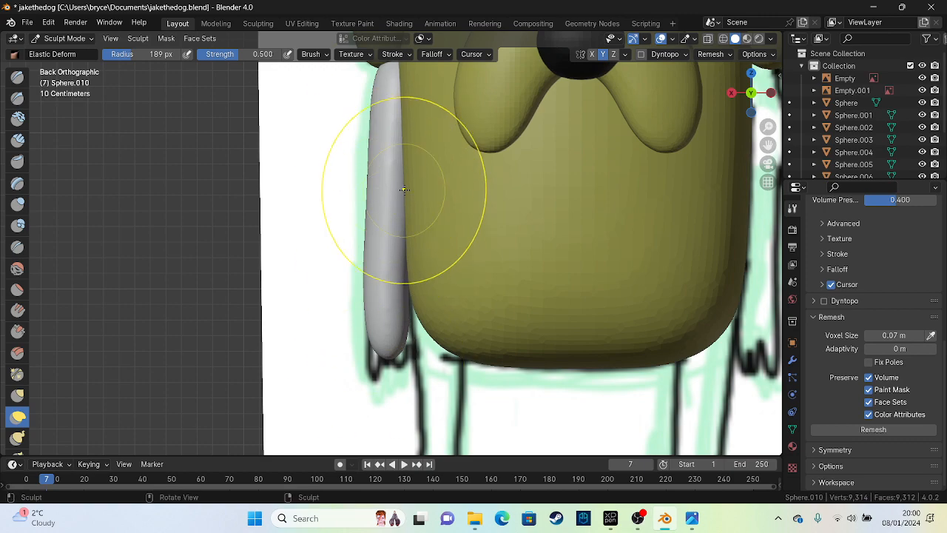
Step: Return the arm to Object Mode and rotate it in the right view to match the reference arm, using X-ray temporarily
{"action": "scroll", "coordinate": [402, 190], "scroll_direction": "down", "scroll_amount": 2}
{"action": "mouse_move", "coordinate": [400, 190]}
{"action": "middle_mouse_down"}
{"action": "mouse_move", "coordinate": [386, 199]}
{"action": "mouse_move", "coordinate": [510, 229]}
{"action": "mouse_move", "coordinate": [369, 208]}
{"action": "mouse_move", "coordinate": [474, 213]}
{"action": "middle_mouse_up"}
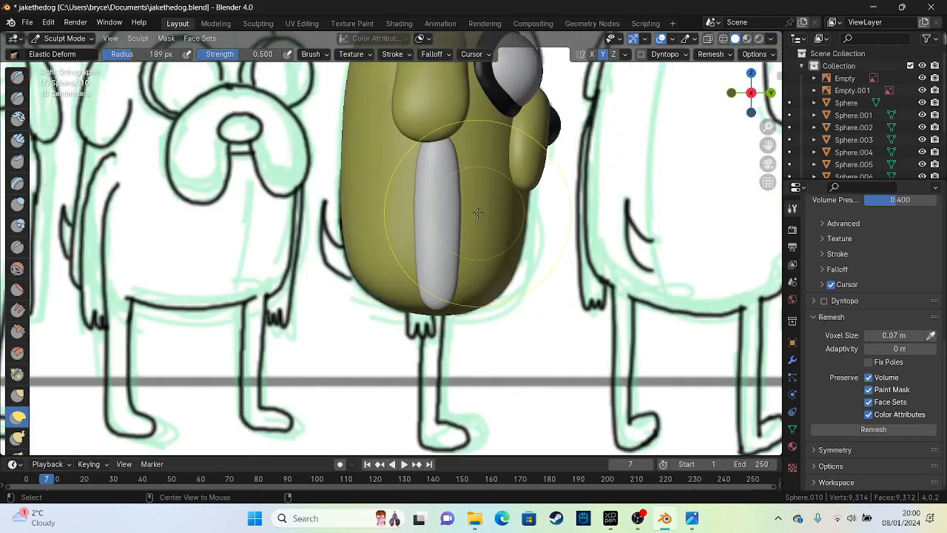
{"action": "left_click", "coordinate": [708, 40]}
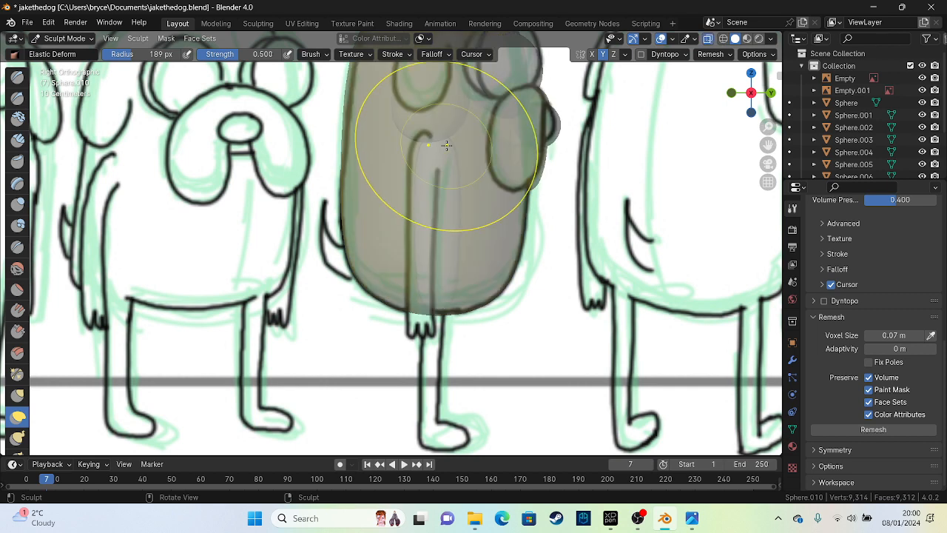
{"action": "scroll", "coordinate": [446, 145], "scroll_direction": "up", "scroll_amount": 3}
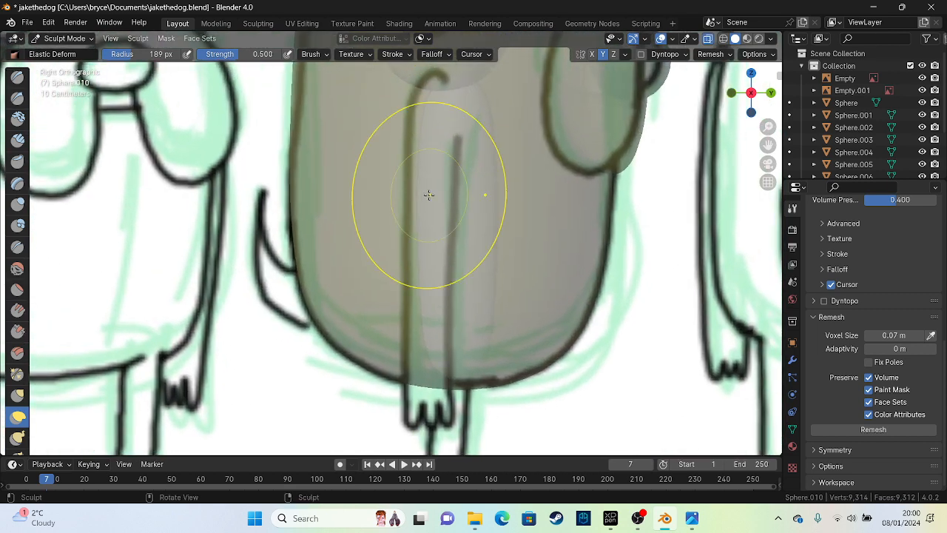
{"action": "left_click", "coordinate": [65, 38]}
{"action": "left_click", "coordinate": [67, 49]}
{"action": "left_click_drag", "start_coordinate": [520, 139], "coordinate": [477, 123]}
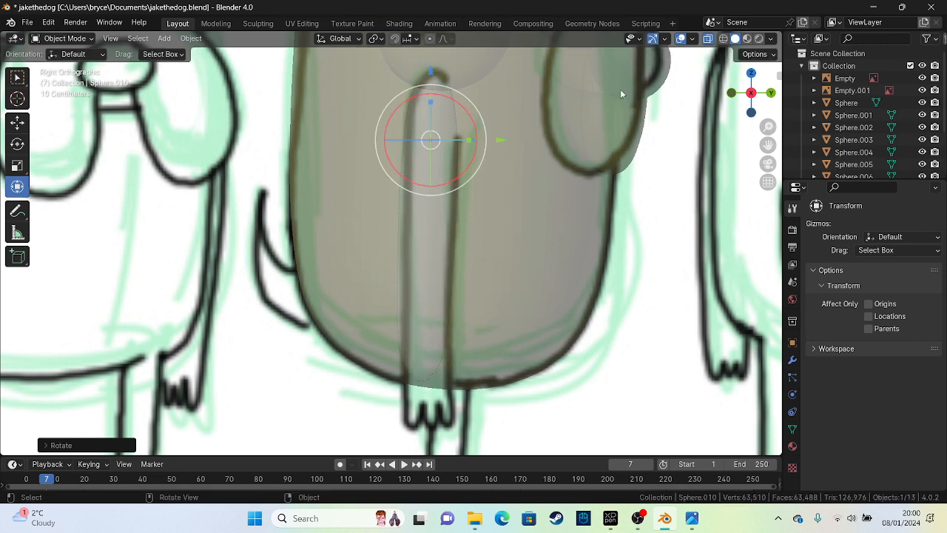
{"action": "left_click", "coordinate": [707, 40]}
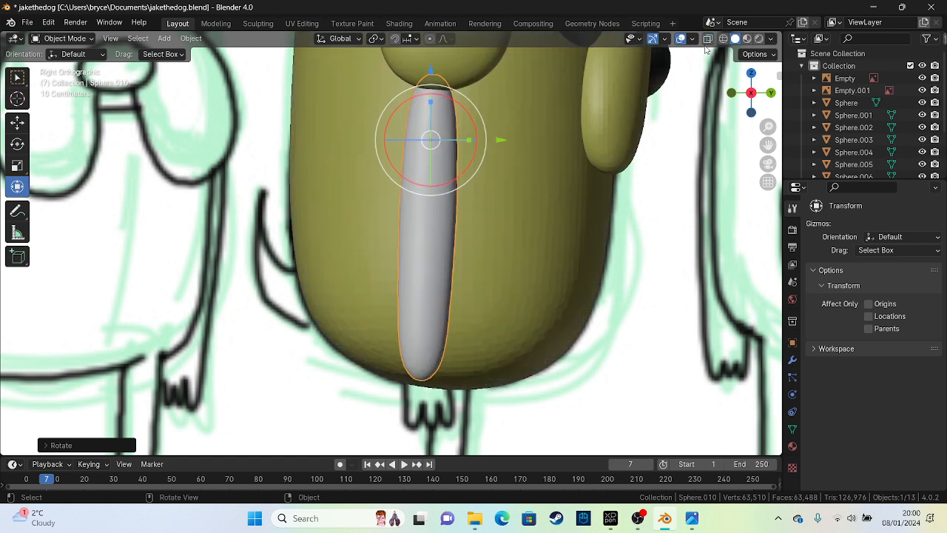
Step: Select the body instead of the arm and save the changes to jakethedog.blend
{"action": "left_click", "coordinate": [90, 39]}
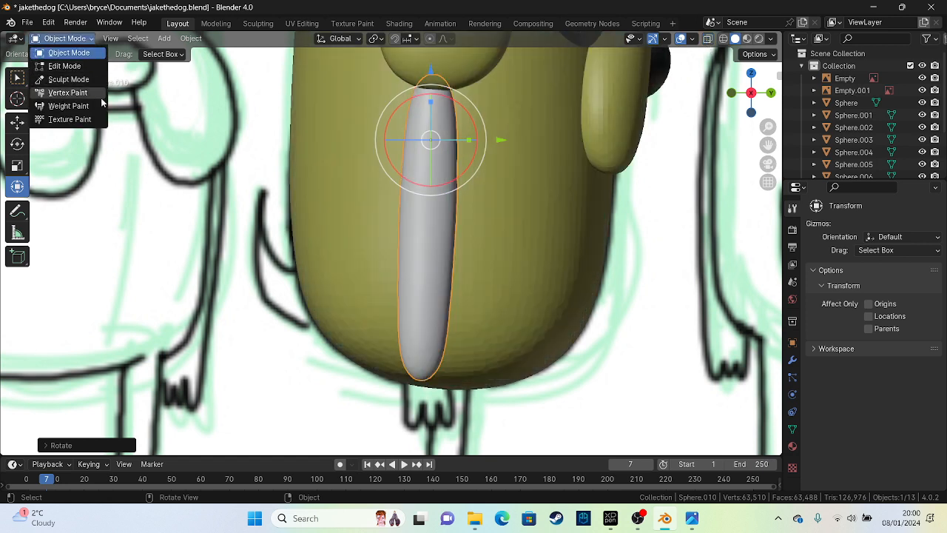
{"action": "left_click", "coordinate": [379, 292]}
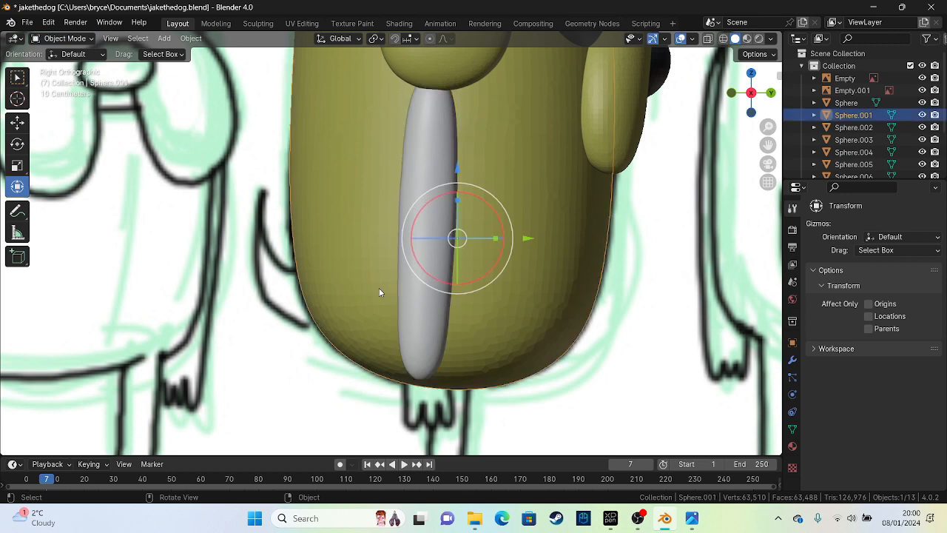
{"action": "key", "text": "ctrl+s"}
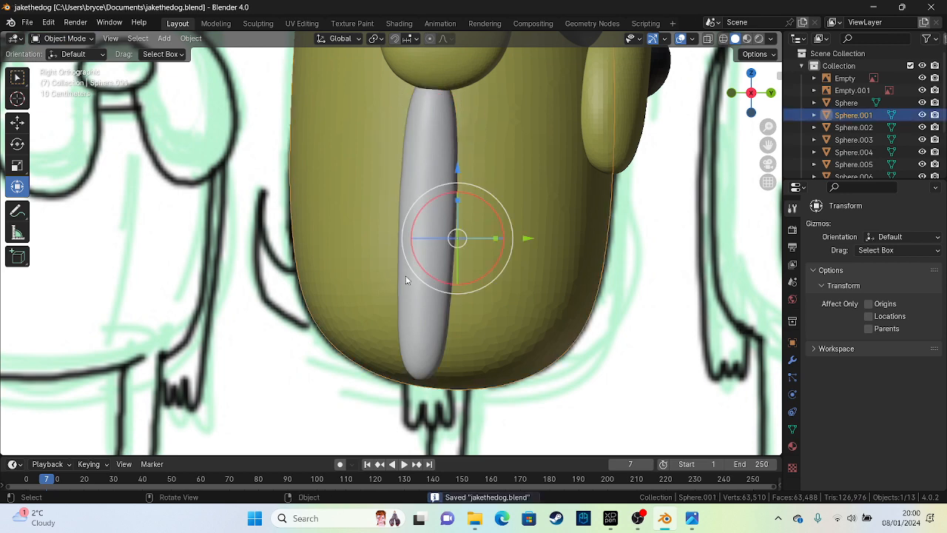
Step: Select the arm and switch it to Sculpt Mode
{"action": "middle_click_drag", "start_coordinate": [389, 277], "coordinate": [401, 301]}
{"action": "left_click", "coordinate": [393, 253]}
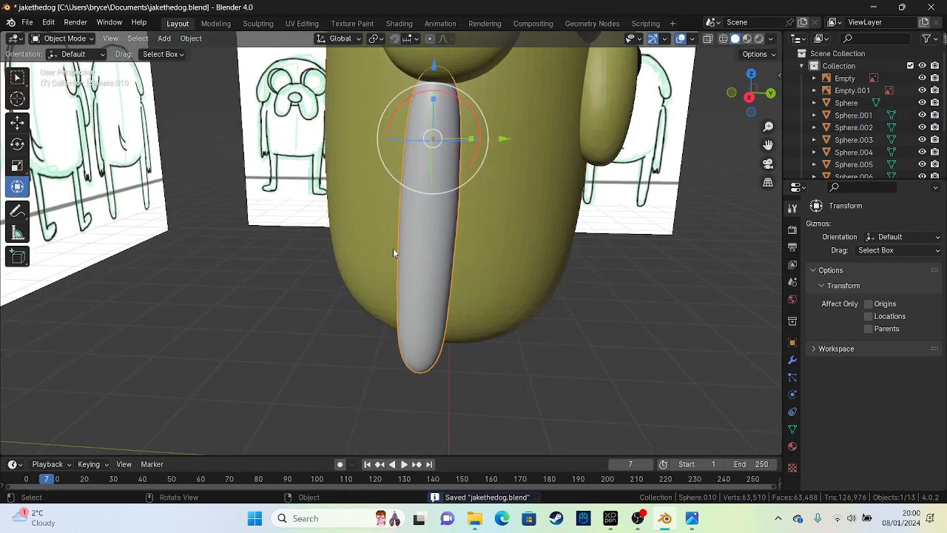
{"action": "left_click", "coordinate": [66, 39]}
{"action": "left_click", "coordinate": [74, 79]}
Step: Try bending the middle of the arm with Elastic Deform strokes, undoing each attempt
{"action": "left_click_drag", "start_coordinate": [423, 211], "coordinate": [622, 231]}
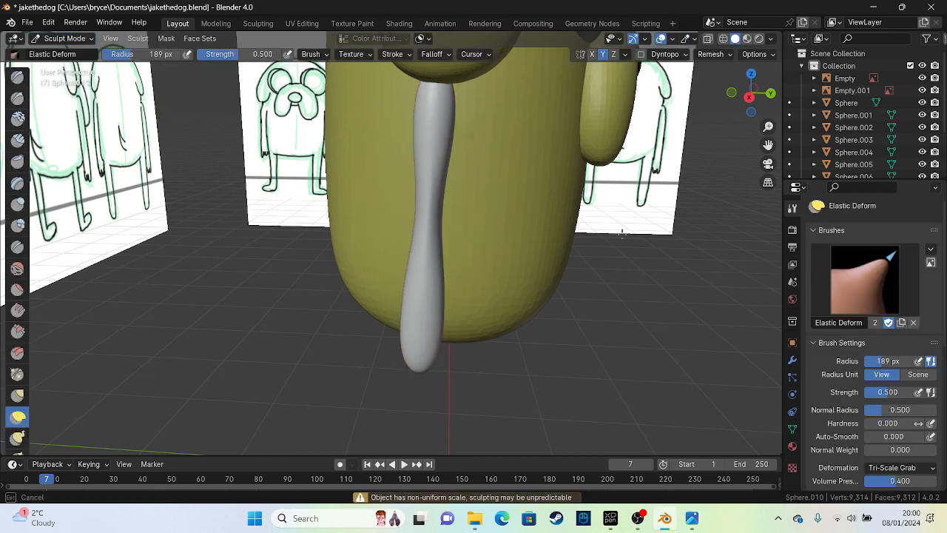
{"action": "key", "text": "ctrl+z"}
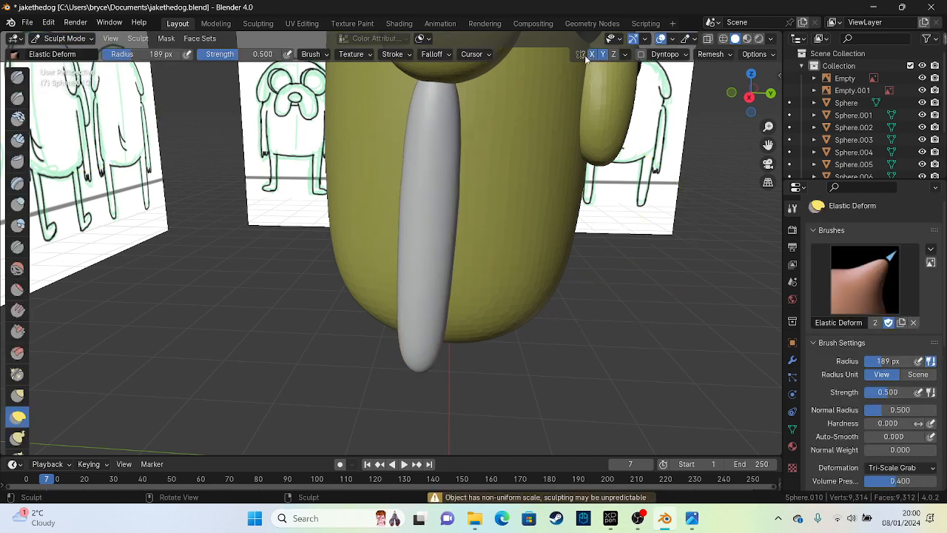
{"action": "left_click_drag", "start_coordinate": [457, 222], "coordinate": [378, 214]}
{"action": "key", "text": "ctrl+z"}
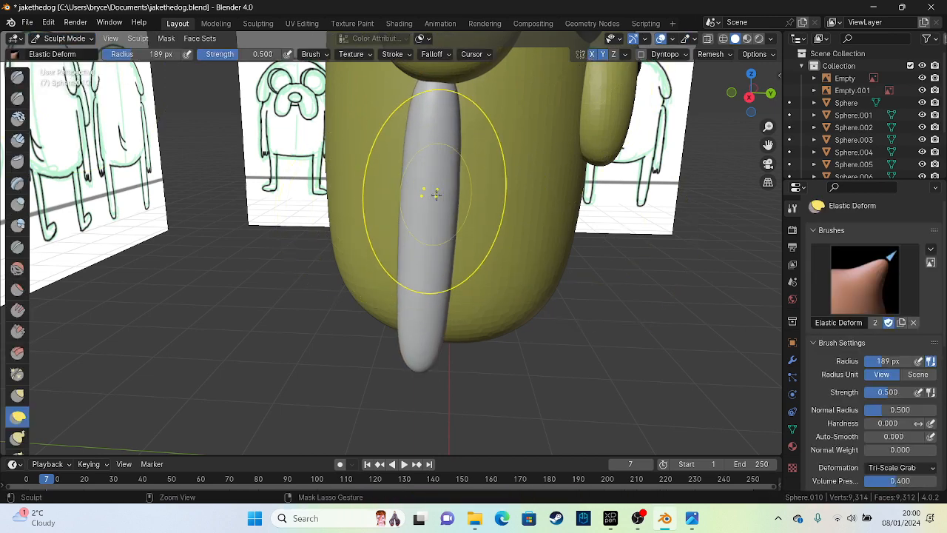
{"action": "mouse_move", "coordinate": [449, 220]}
{"action": "left_mouse_down"}
{"action": "mouse_move", "coordinate": [318, 203]}
{"action": "mouse_move", "coordinate": [382, 201]}
{"action": "left_mouse_up"}
{"action": "mouse_move", "coordinate": [397, 192]}
{"action": "left_mouse_down"}
{"action": "mouse_move", "coordinate": [423, 197]}
{"action": "mouse_move", "coordinate": [388, 202]}
{"action": "left_mouse_up"}
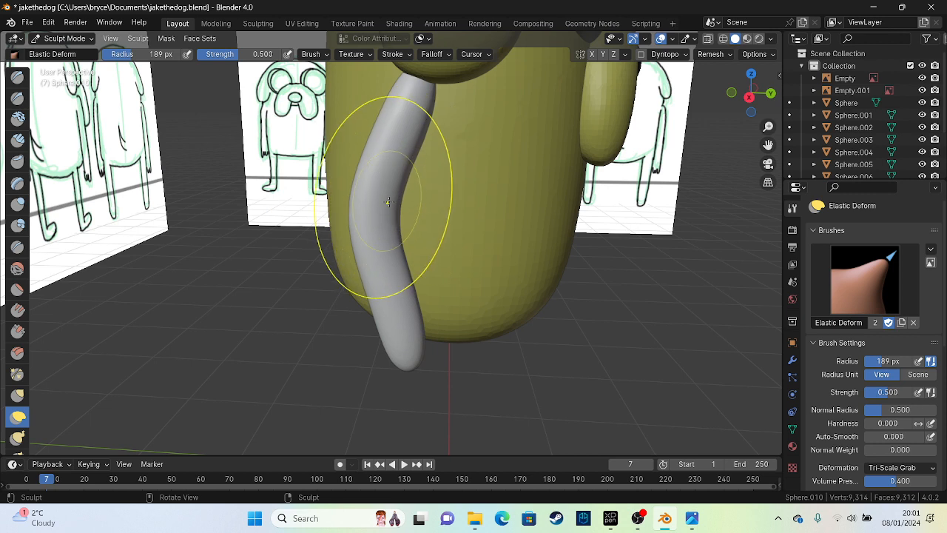
{"action": "key", "text": "ctrl+z"}
{"action": "key", "text": "ctrl+z"}
{"action": "key", "text": "ctrl+z"}
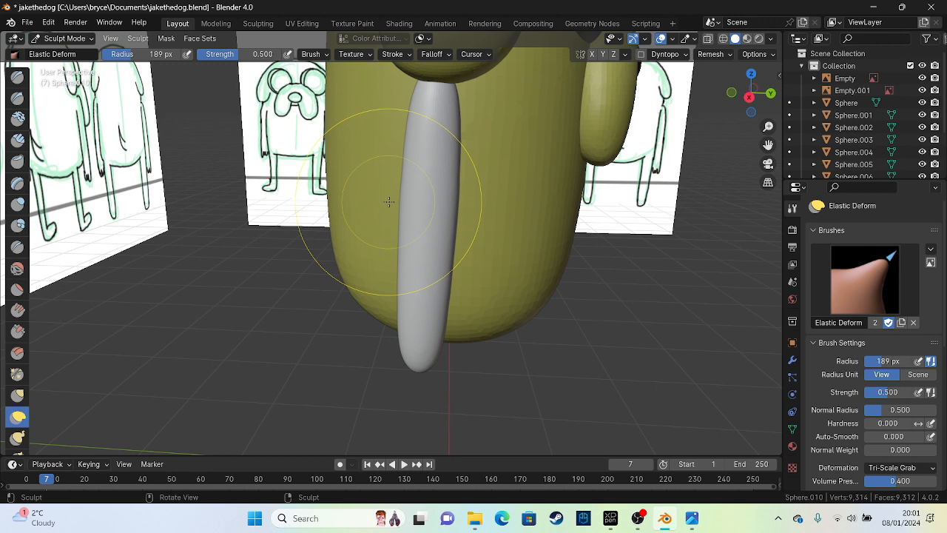
{"action": "middle_click_drag", "start_coordinate": [412, 190], "coordinate": [446, 242]}
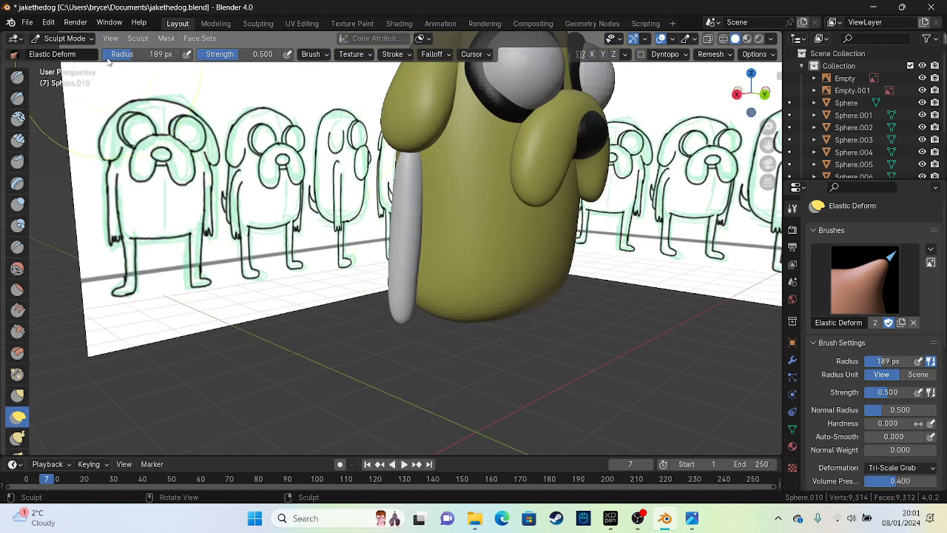
{"action": "left_click", "coordinate": [65, 38]}
{"action": "left_click", "coordinate": [63, 49]}
{"action": "left_click", "coordinate": [65, 38]}
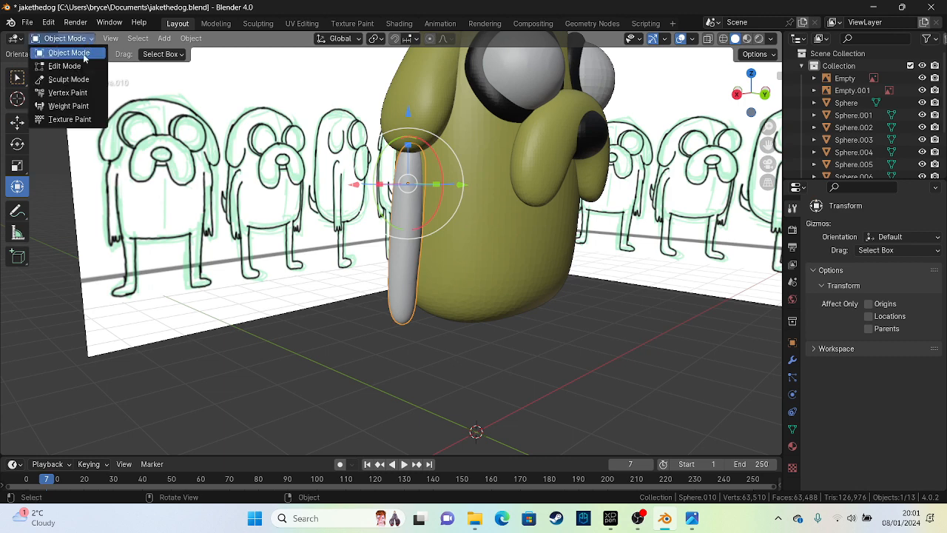
{"action": "left_click", "coordinate": [78, 78]}
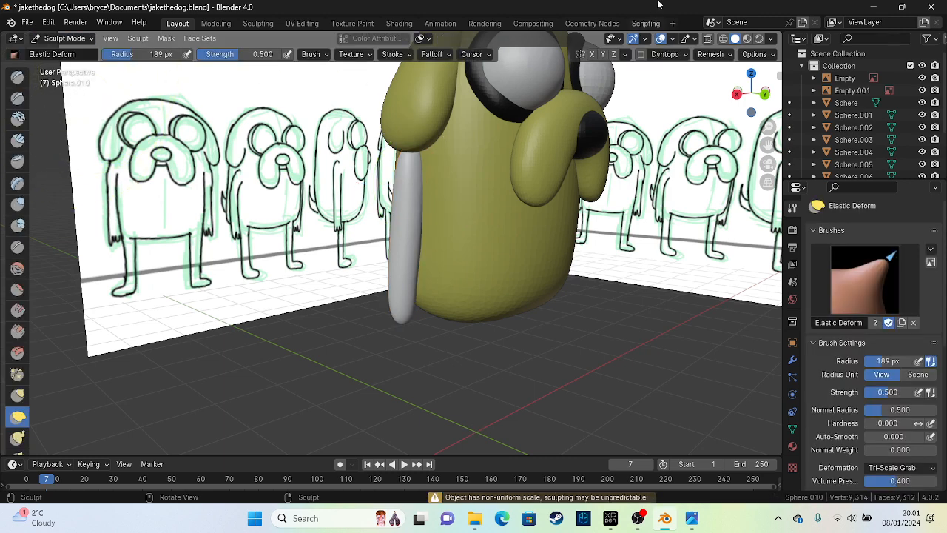
Step: Set the viewport shading to Flat lighting and enable Shadow at 0.632
{"action": "left_click", "coordinate": [770, 39]}
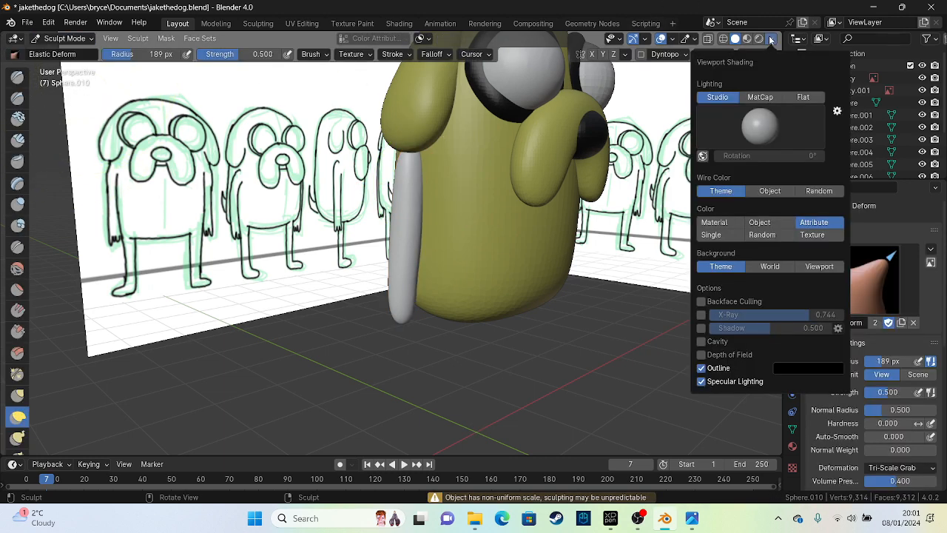
{"action": "left_click", "coordinate": [802, 97]}
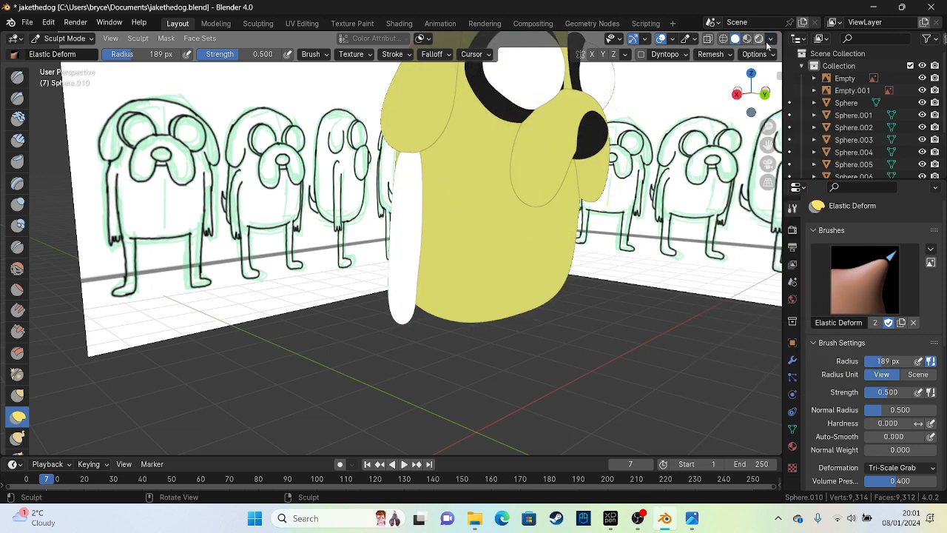
{"action": "left_click", "coordinate": [772, 39]}
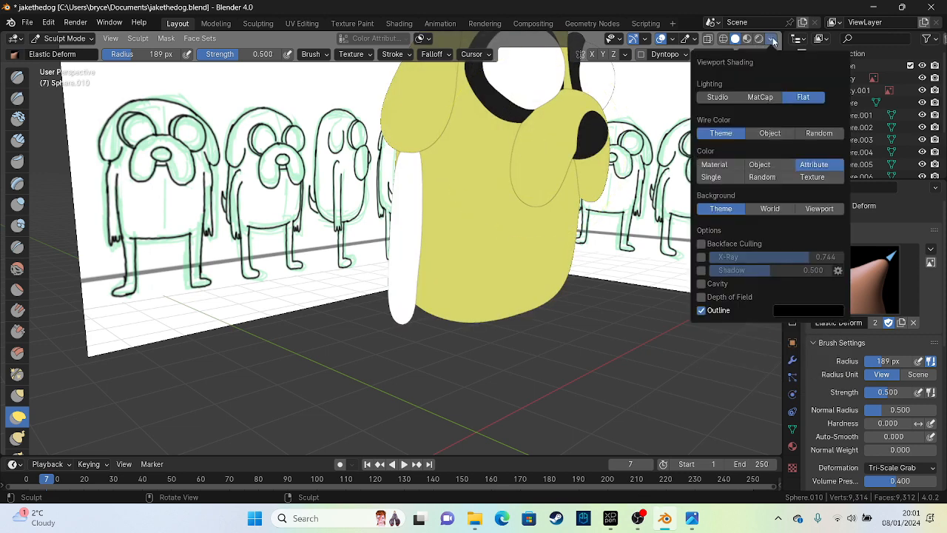
{"action": "left_click", "coordinate": [702, 270]}
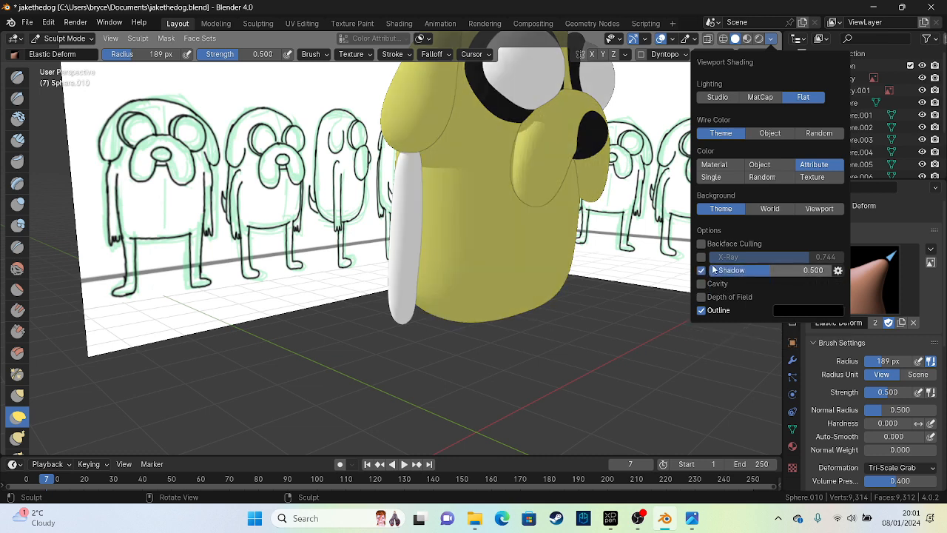
{"action": "left_click_drag", "start_coordinate": [780, 275], "coordinate": [817, 277]}
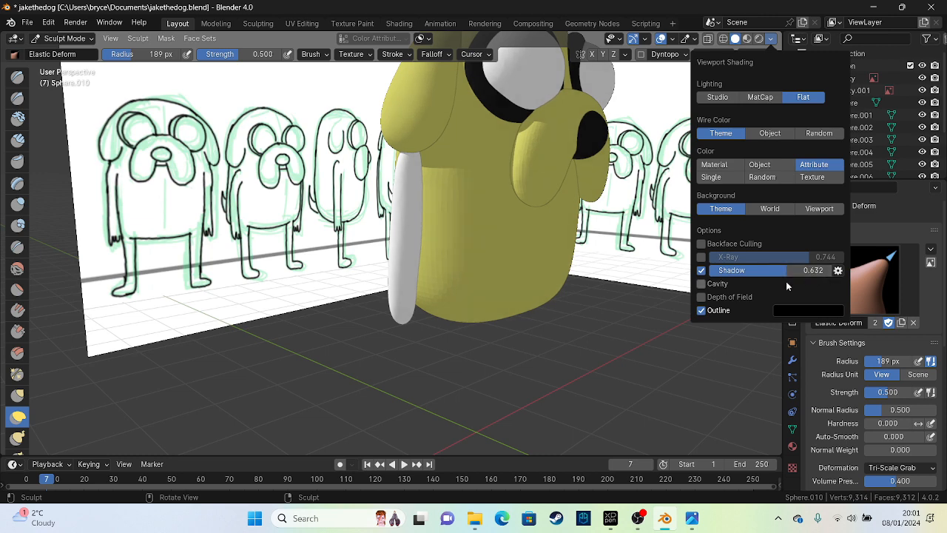
Step: Disable the viewport shadow and choose the Paint brush for the arm
{"action": "left_click", "coordinate": [771, 39]}
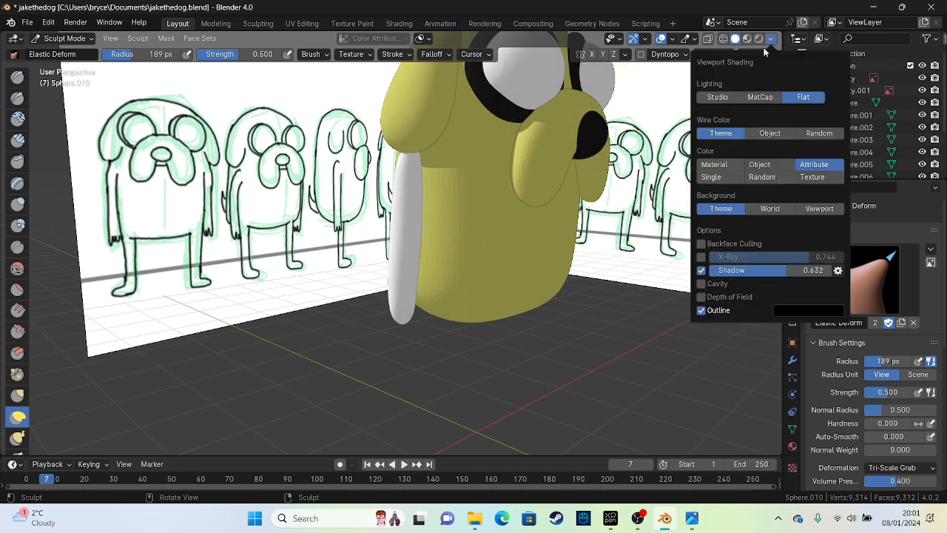
{"action": "left_click", "coordinate": [701, 270]}
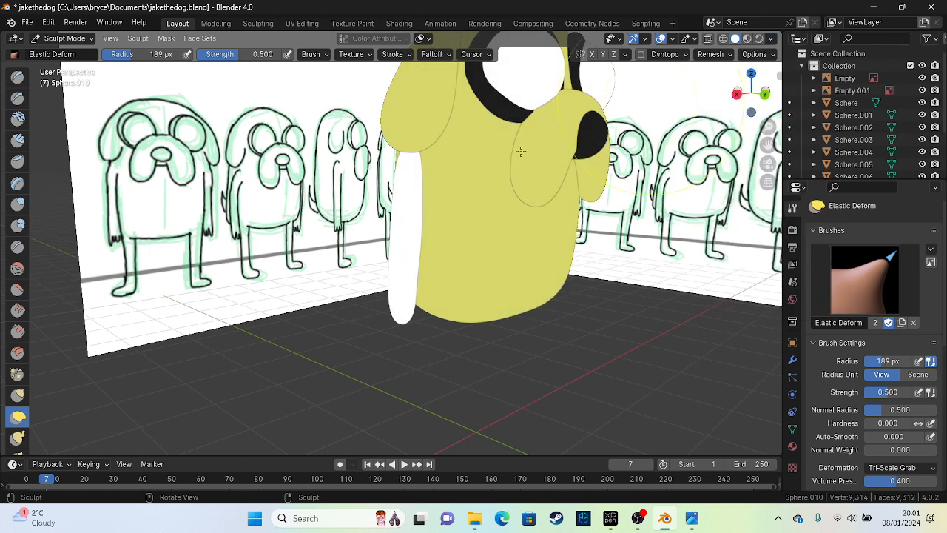
{"action": "scroll", "coordinate": [15, 363], "scroll_direction": "down", "scroll_amount": 10}
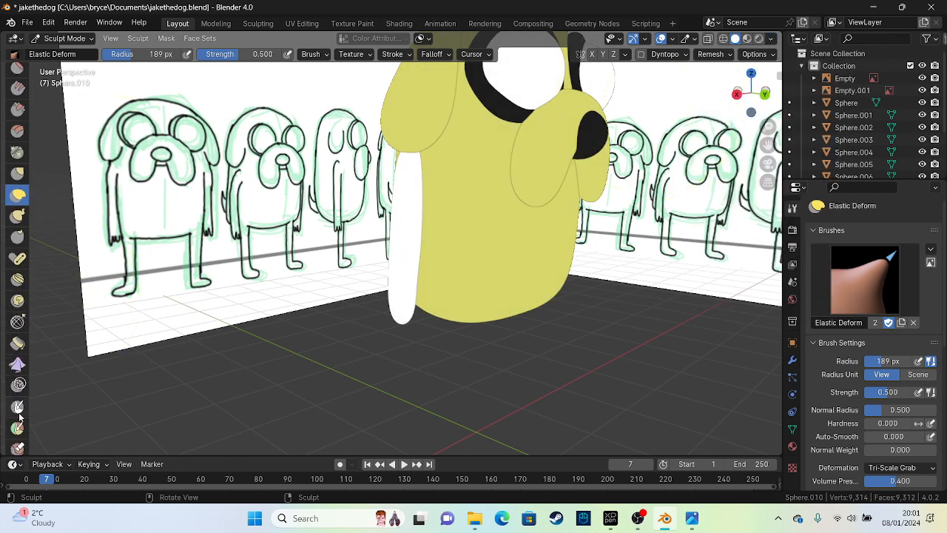
{"action": "left_click", "coordinate": [19, 420]}
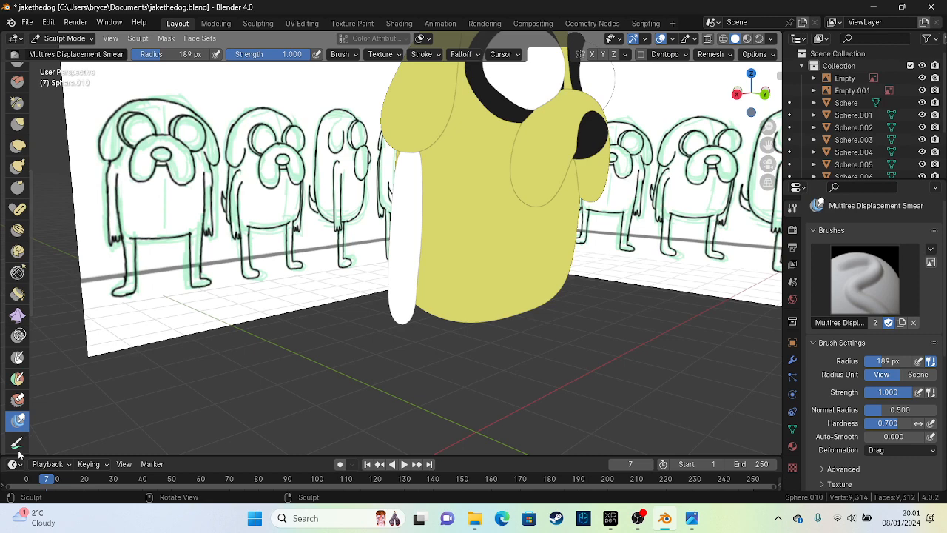
{"action": "left_click", "coordinate": [17, 442]}
Step: Try painting the arm with a colour sampled from the body while the viewport shadow is on, and undo the stroke
{"action": "left_click", "coordinate": [117, 55]}
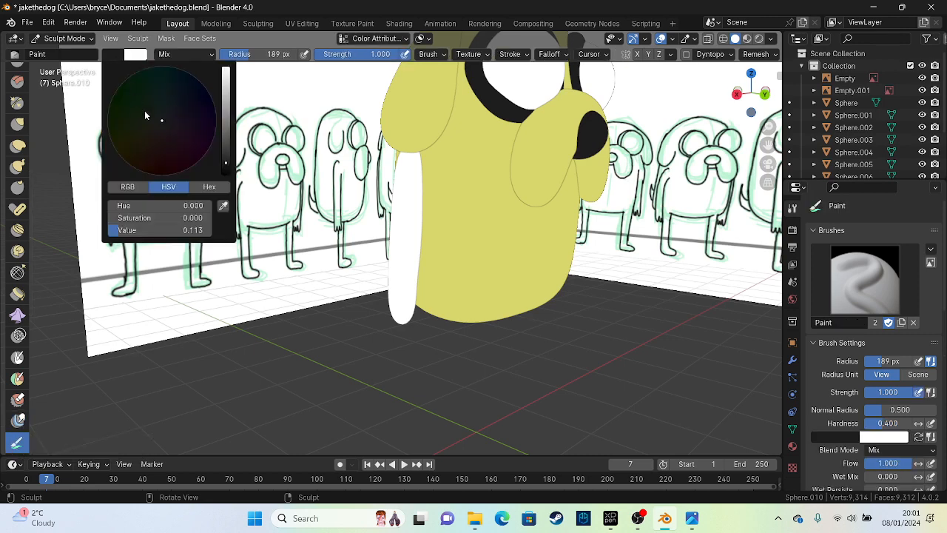
{"action": "left_click", "coordinate": [222, 207]}
{"action": "key", "text": "Escape"}
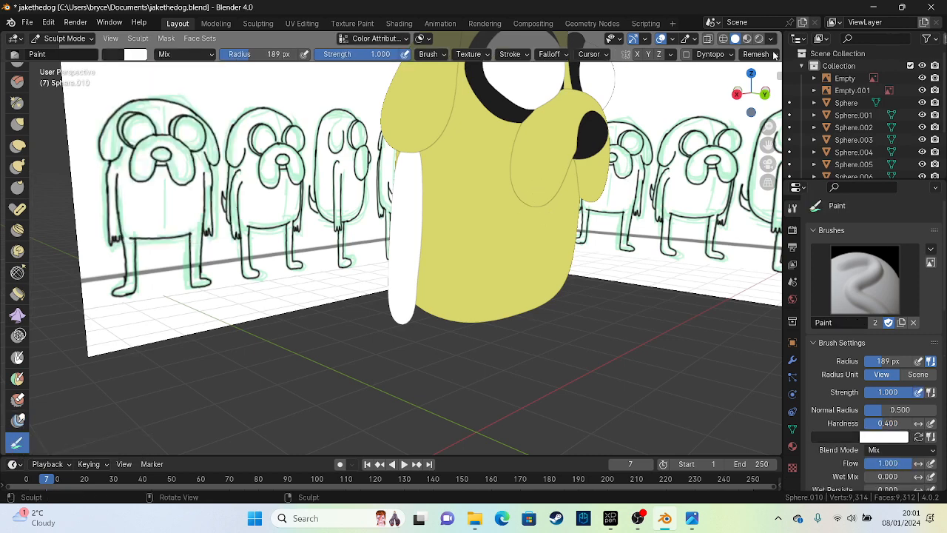
{"action": "left_click", "coordinate": [771, 39]}
{"action": "left_click", "coordinate": [717, 271]}
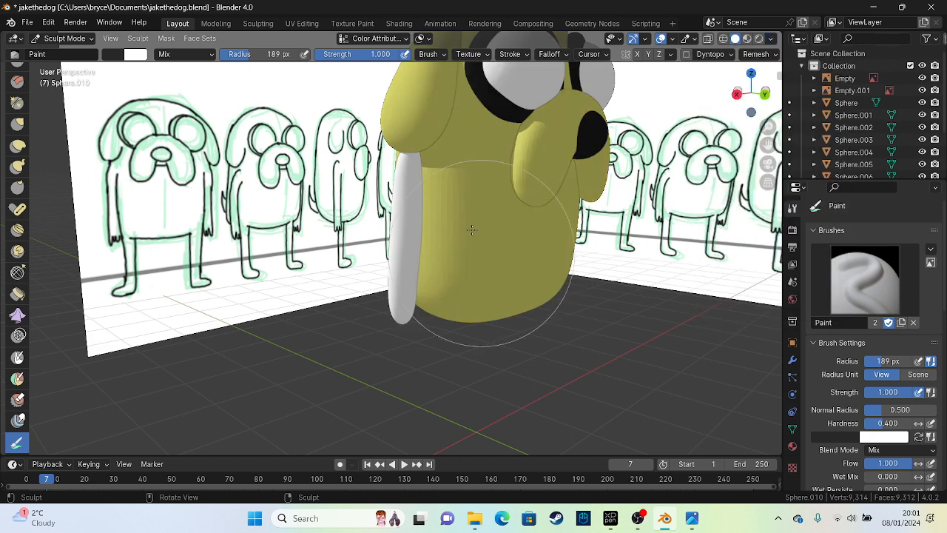
{"action": "left_click", "coordinate": [127, 55]}
{"action": "left_click", "coordinate": [222, 205]}
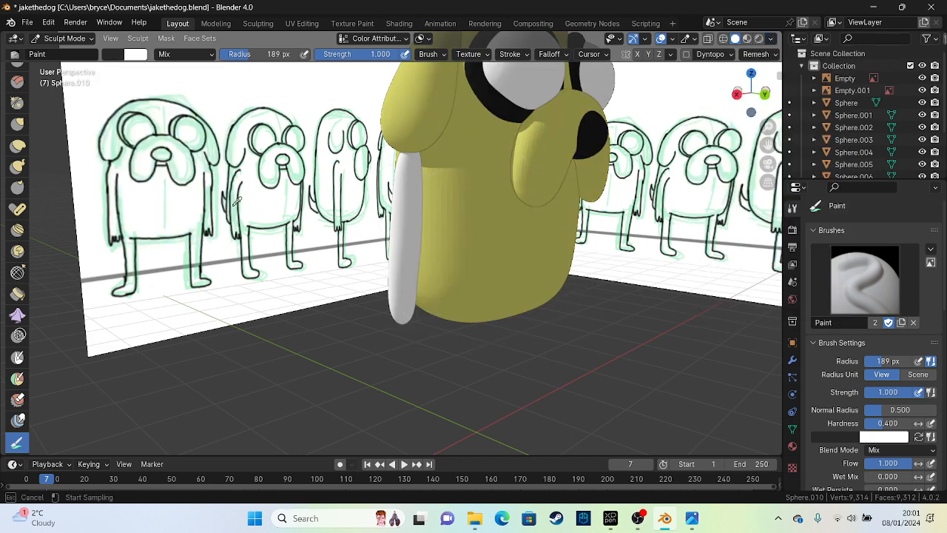
{"action": "left_click", "coordinate": [441, 212]}
{"action": "left_click_drag", "start_coordinate": [405, 163], "coordinate": [402, 292]}
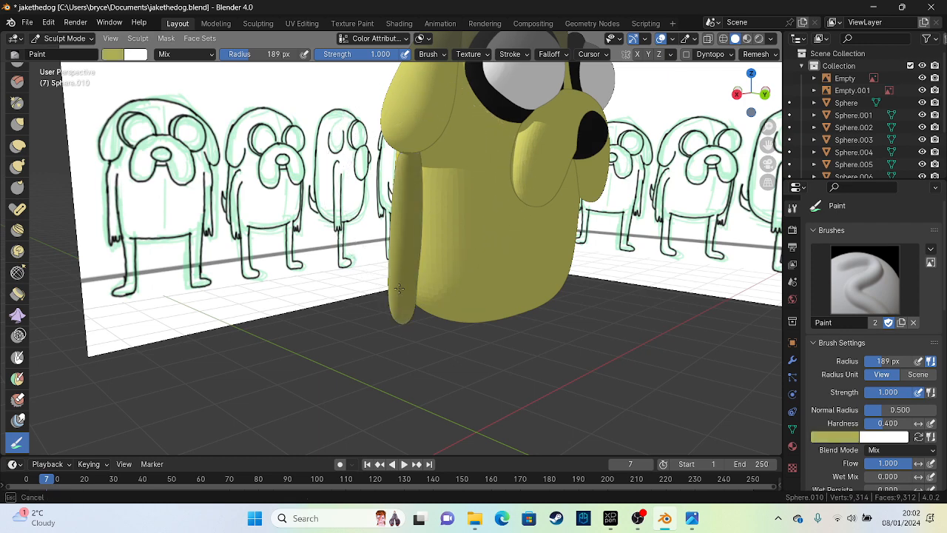
{"action": "key", "text": "ctrl+z"}
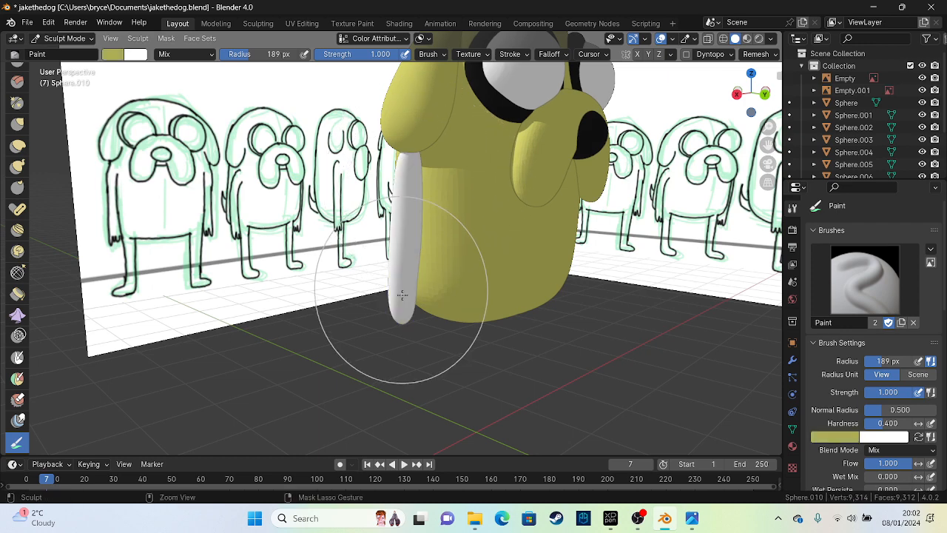
Step: Disable the viewport shadow and try the Cavity option, leaving it off
{"action": "left_click", "coordinate": [772, 38]}
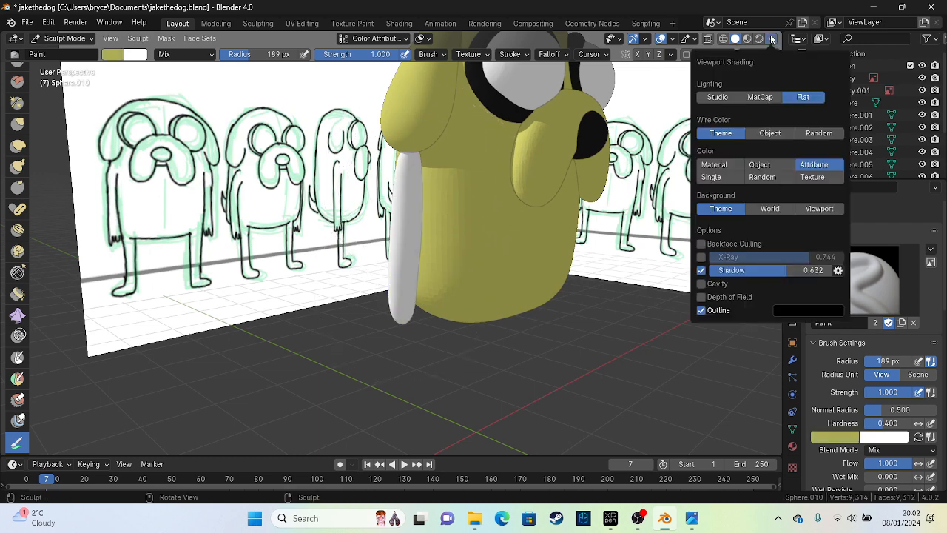
{"action": "left_click", "coordinate": [701, 270]}
{"action": "left_click", "coordinate": [701, 284]}
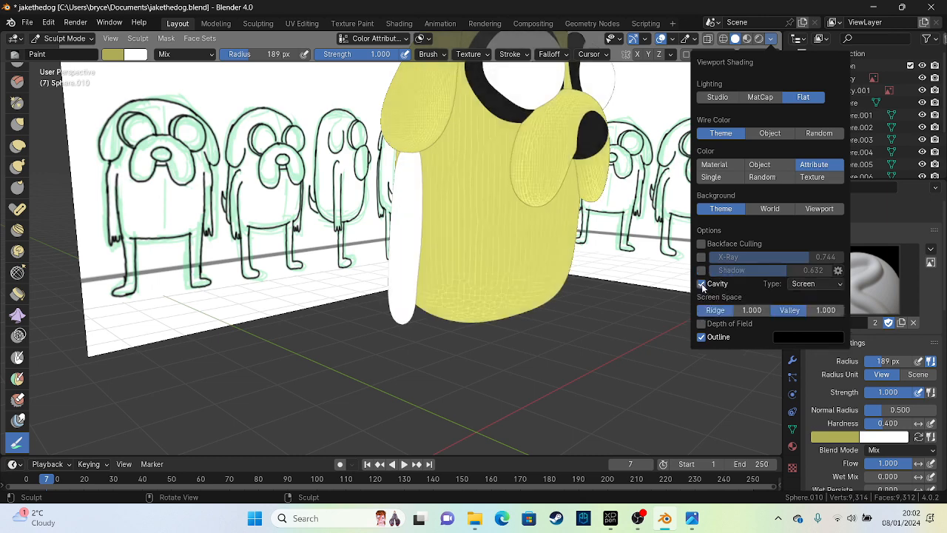
{"action": "left_click", "coordinate": [702, 284]}
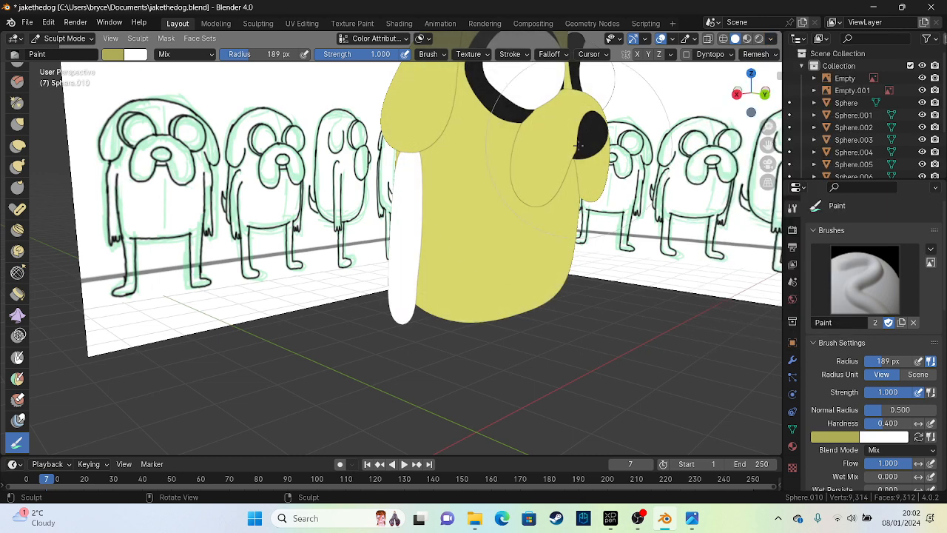
Step: Compare the Studio and MatCap viewport lighting and return to Flat
{"action": "left_click", "coordinate": [771, 38]}
{"action": "left_click", "coordinate": [722, 97]}
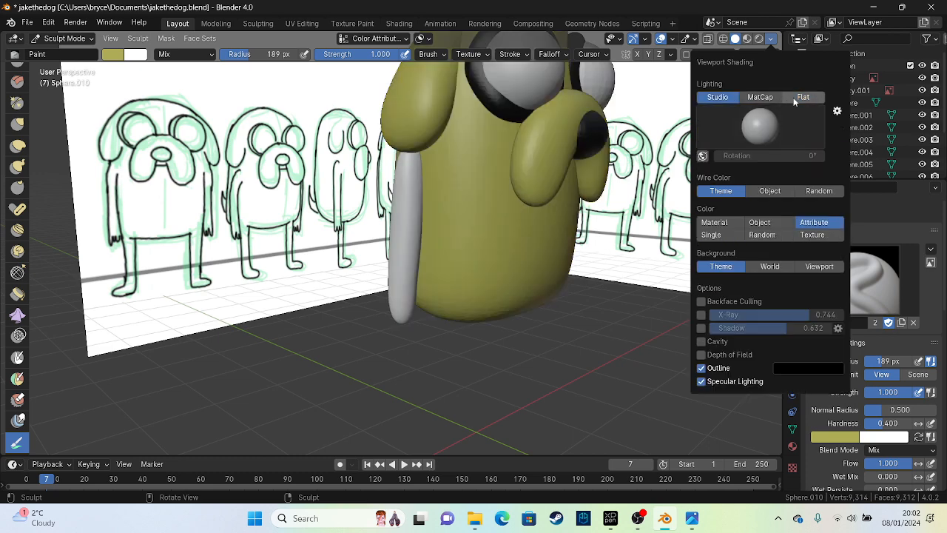
{"action": "left_click", "coordinate": [760, 97]}
{"action": "left_click", "coordinate": [721, 98]}
{"action": "left_click", "coordinate": [759, 97]}
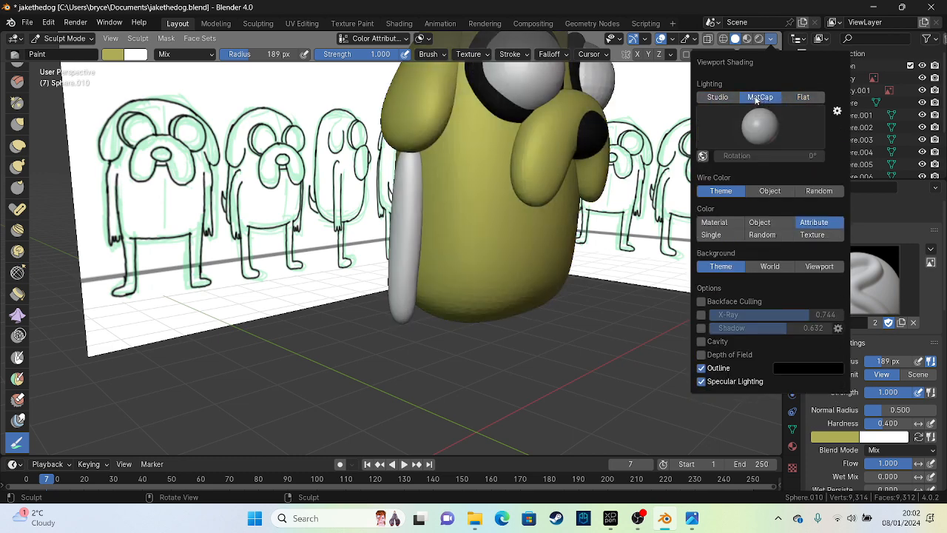
{"action": "left_click", "coordinate": [722, 98]}
{"action": "left_click", "coordinate": [802, 97]}
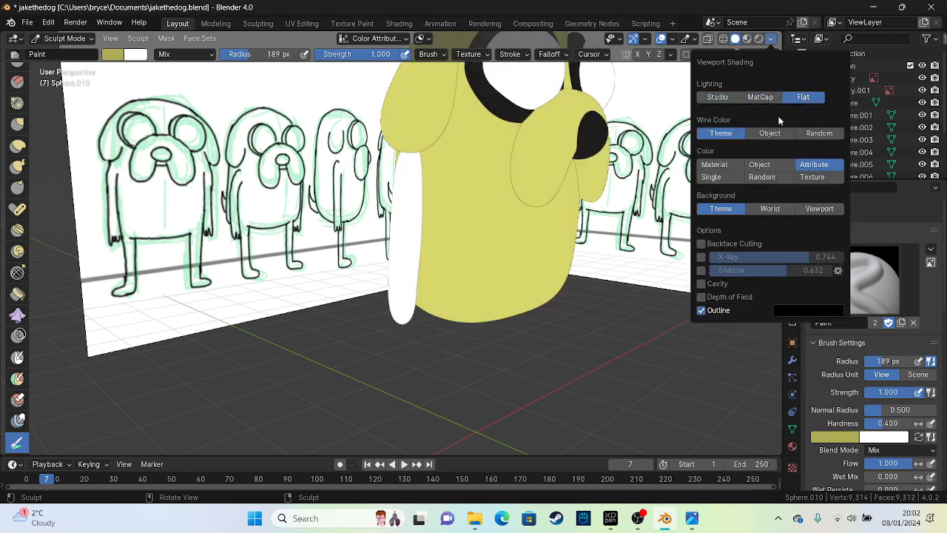
Step: Sample the body's unshaded yellow as the brush colour and turn the viewport shadow back on
{"action": "left_click", "coordinate": [115, 54]}
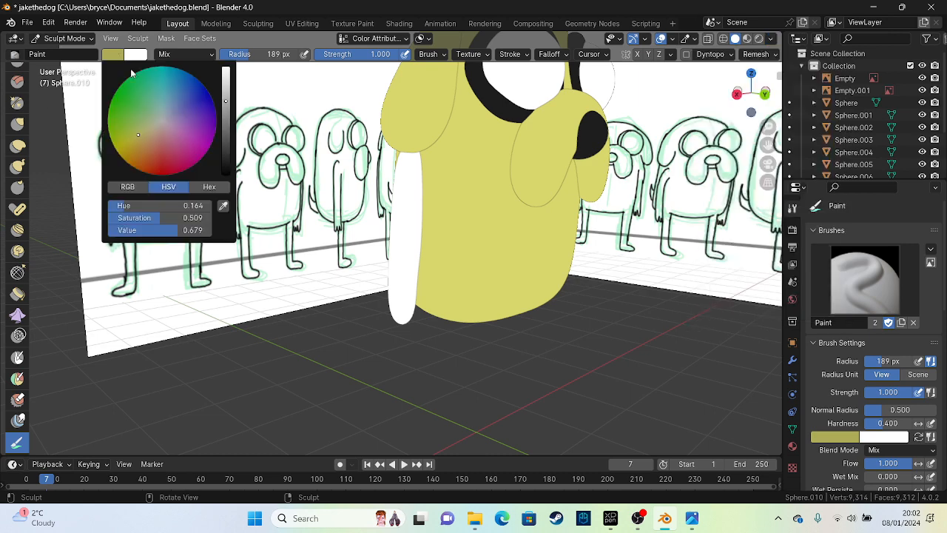
{"action": "left_click", "coordinate": [224, 208]}
{"action": "left_click", "coordinate": [474, 220]}
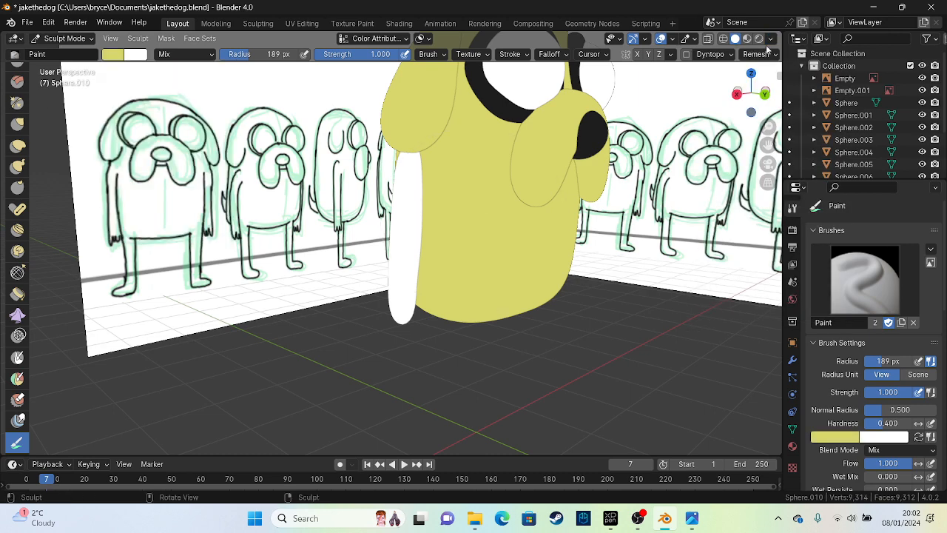
{"action": "left_click", "coordinate": [771, 40]}
{"action": "left_click", "coordinate": [700, 270]}
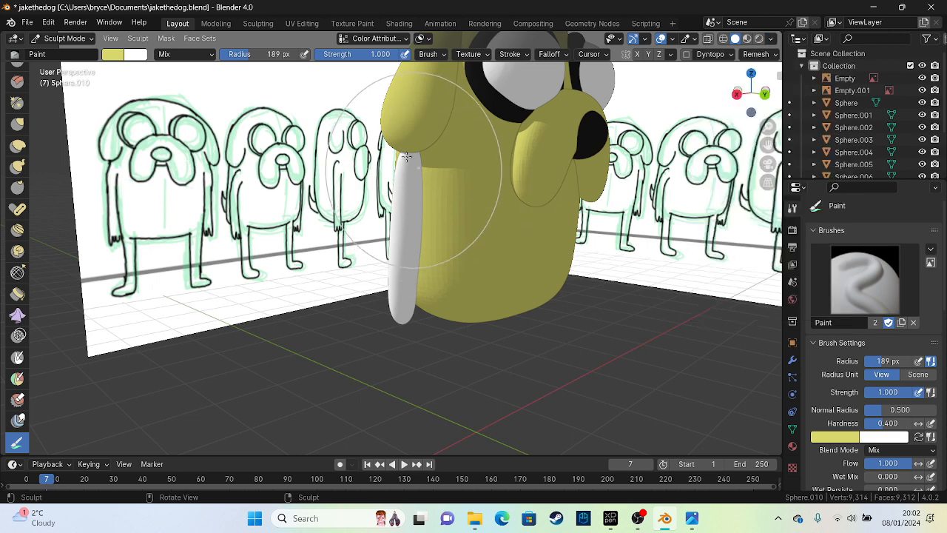
Step: Paint the whole arm, front and back, with the sampled body yellow
{"action": "left_click_drag", "start_coordinate": [410, 192], "coordinate": [416, 161]}
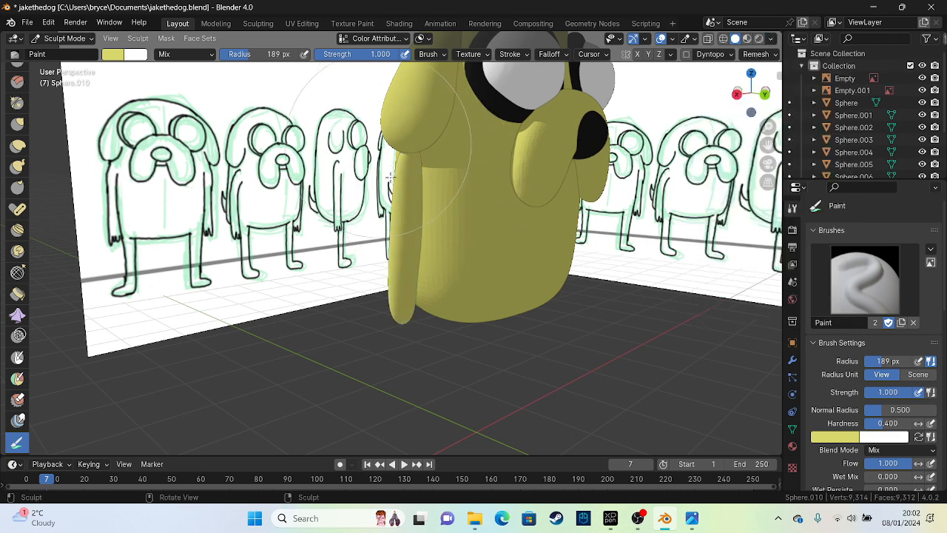
{"action": "middle_click_drag", "start_coordinate": [429, 178], "coordinate": [583, 179]}
{"action": "left_click_drag", "start_coordinate": [398, 169], "coordinate": [398, 170]}
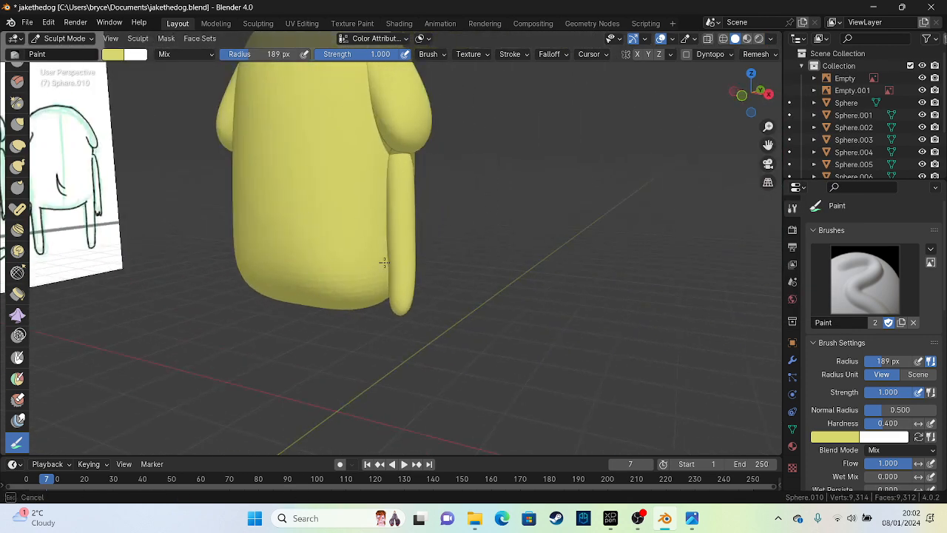
Step: Finish painting the arm yellow and return from Sculpt Mode to Object Mode
{"action": "left_click_drag", "start_coordinate": [384, 262], "coordinate": [383, 261]}
{"action": "scroll", "coordinate": [457, 226], "scroll_direction": "down", "scroll_amount": 3}
{"action": "middle_click_drag", "start_coordinate": [497, 226], "coordinate": [222, 222]}
{"action": "left_click", "coordinate": [51, 41]}
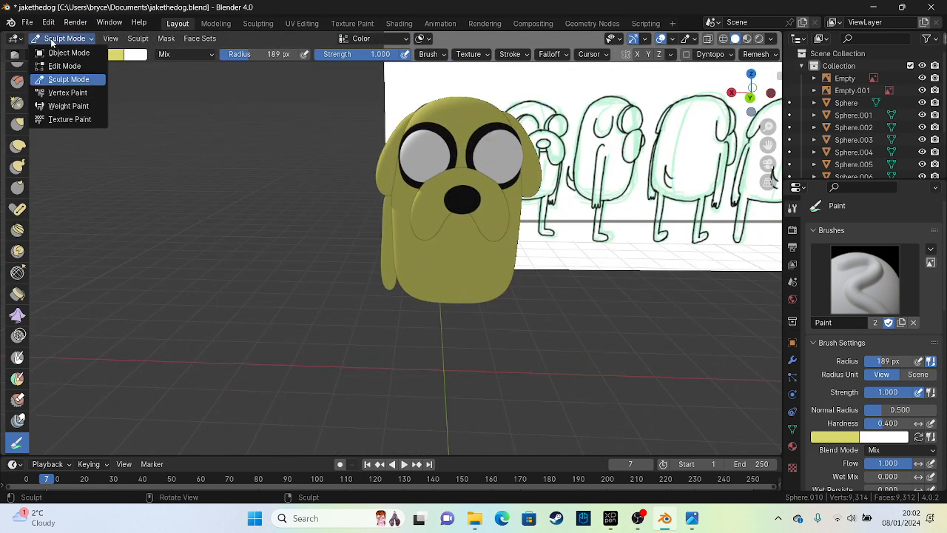
{"action": "left_click", "coordinate": [56, 50]}
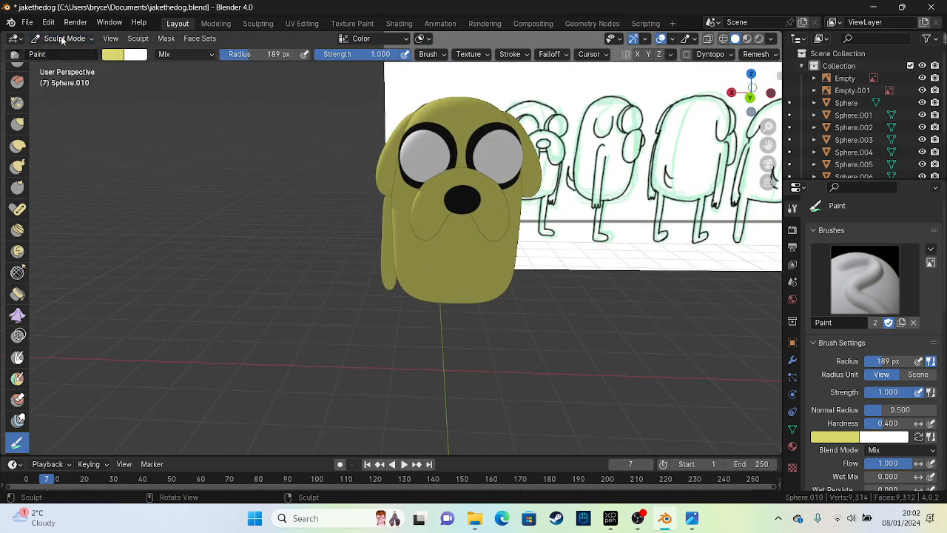
{"action": "left_click", "coordinate": [61, 39]}
{"action": "left_click", "coordinate": [65, 53]}
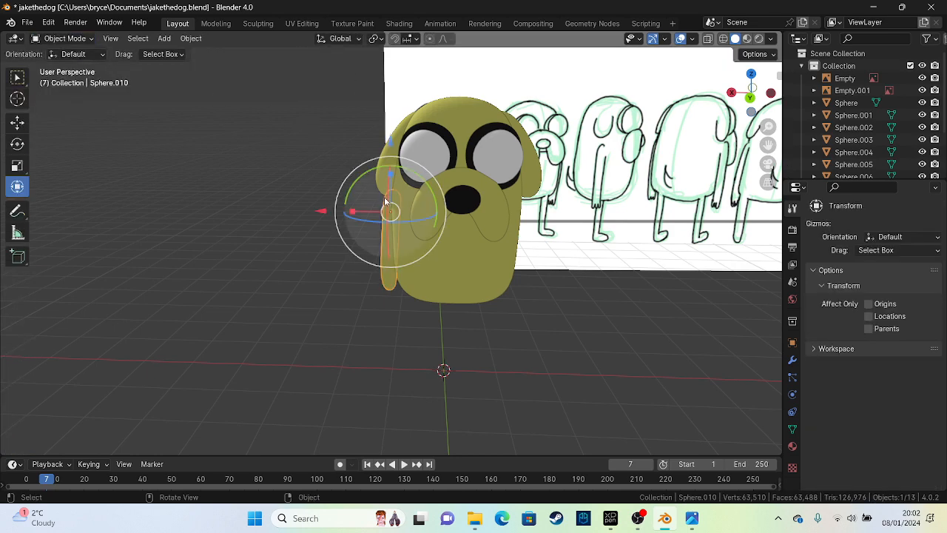
Step: Paste a copy of the arm, mirrored on global X, and place it on the opposite side of the body
{"action": "key", "text": "ctrl+KP_1"}
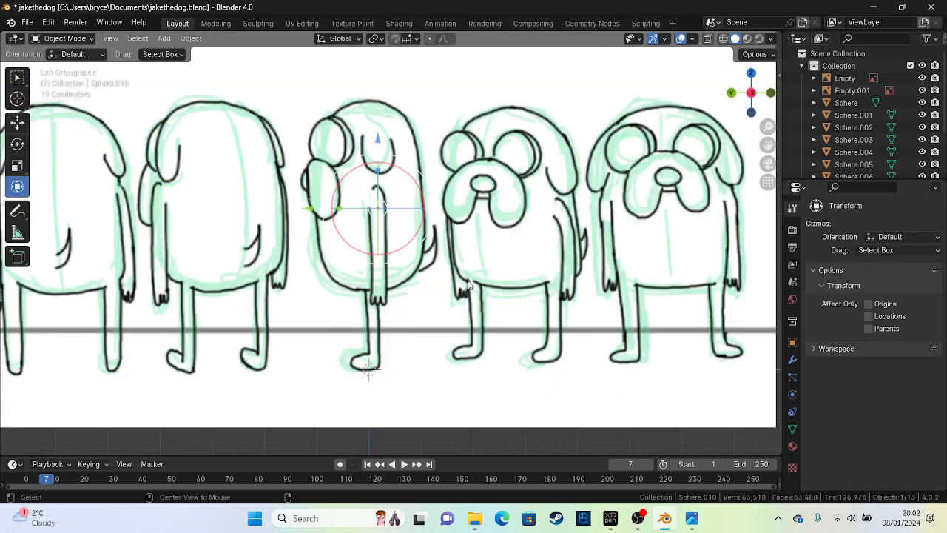
{"action": "key", "text": "ctrl+v"}
{"action": "scroll", "coordinate": [481, 212], "scroll_direction": "up", "scroll_amount": 2}
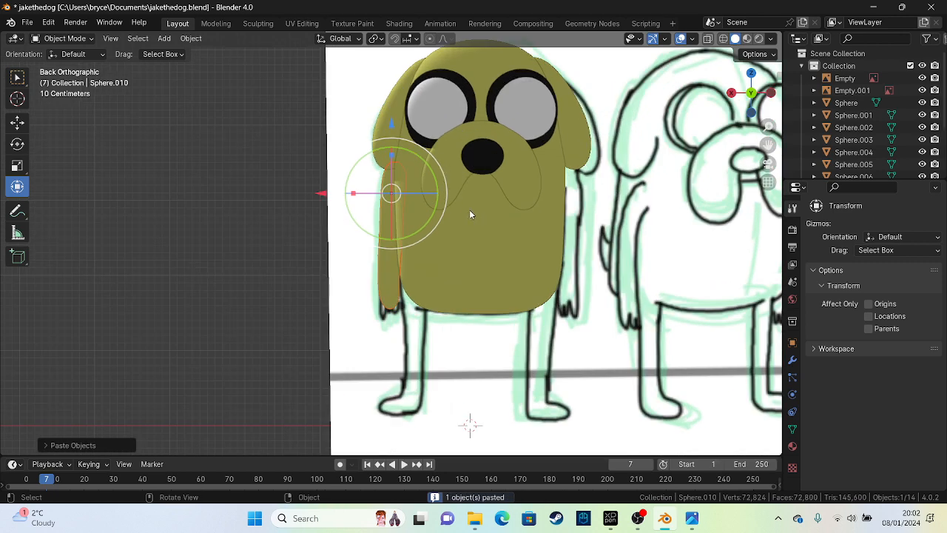
{"action": "right_click", "coordinate": [364, 216]}
{"action": "mouse_move", "coordinate": [349, 213]}
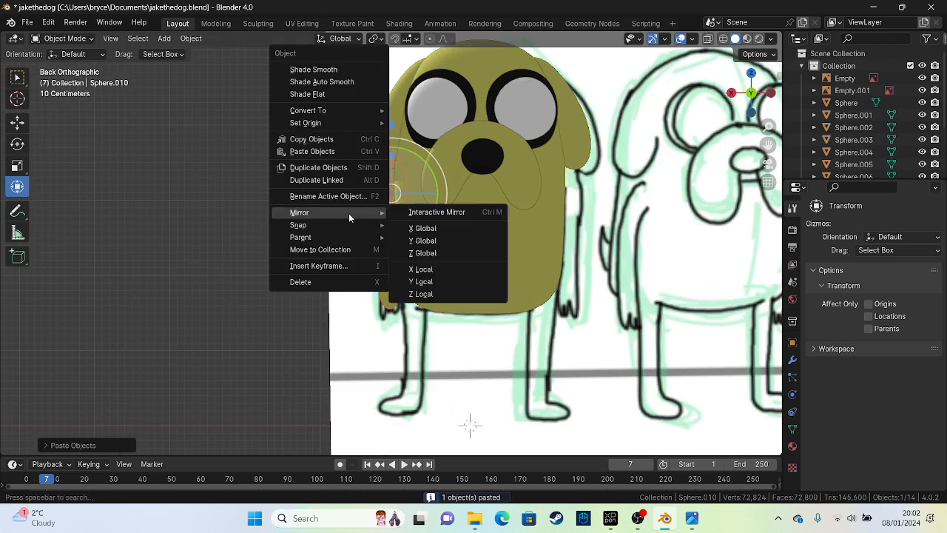
{"action": "left_click", "coordinate": [445, 230]}
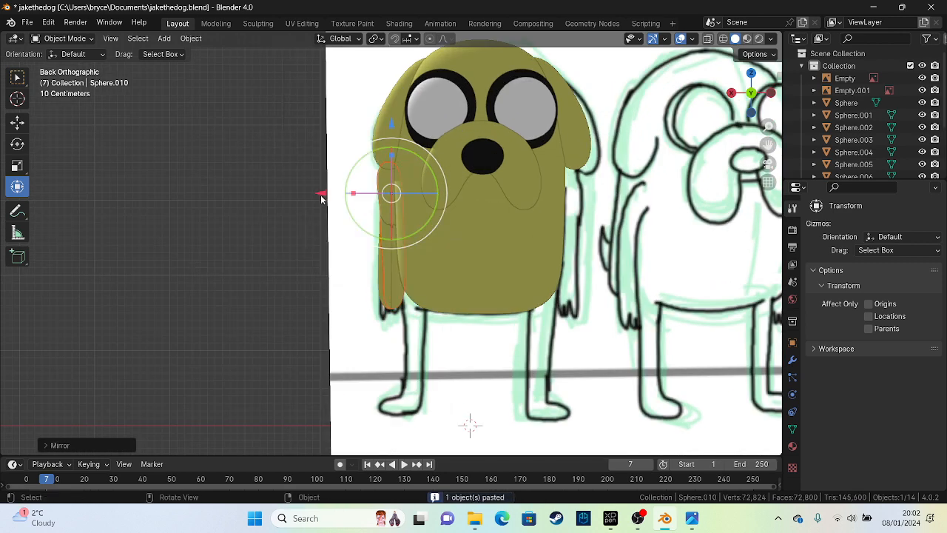
{"action": "left_click", "coordinate": [503, 194]}
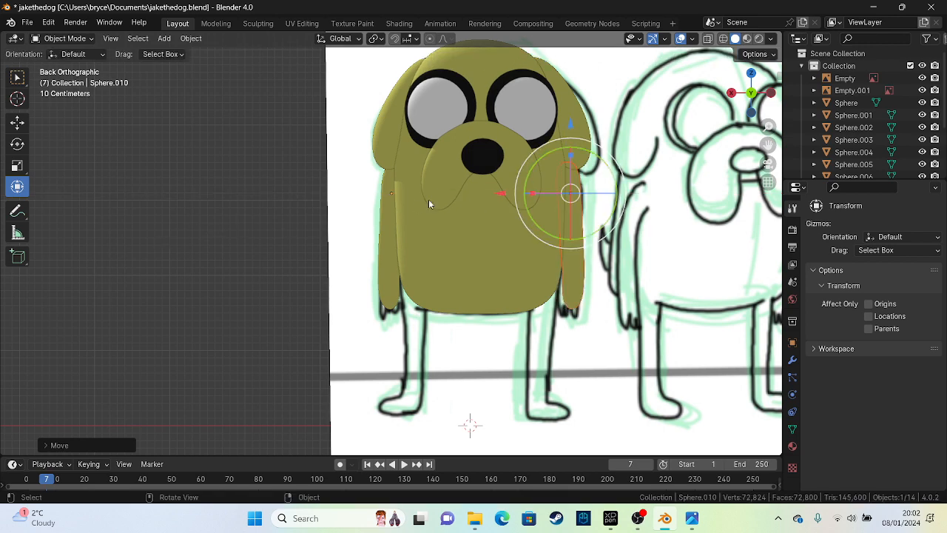
Step: Duplicate the original arm and place the copy beneath the body over the reference leg on the same side
{"action": "middle_click_drag", "start_coordinate": [283, 244], "coordinate": [449, 243]}
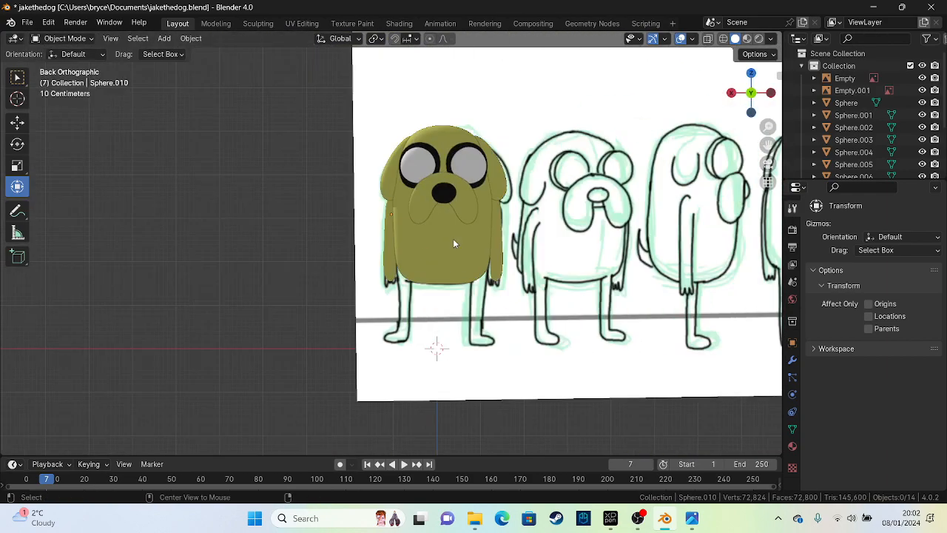
{"action": "scroll", "coordinate": [402, 258], "scroll_direction": "up", "scroll_amount": 3}
{"action": "scroll", "coordinate": [408, 229], "scroll_direction": "up", "scroll_amount": 2}
{"action": "left_click", "coordinate": [406, 226]}
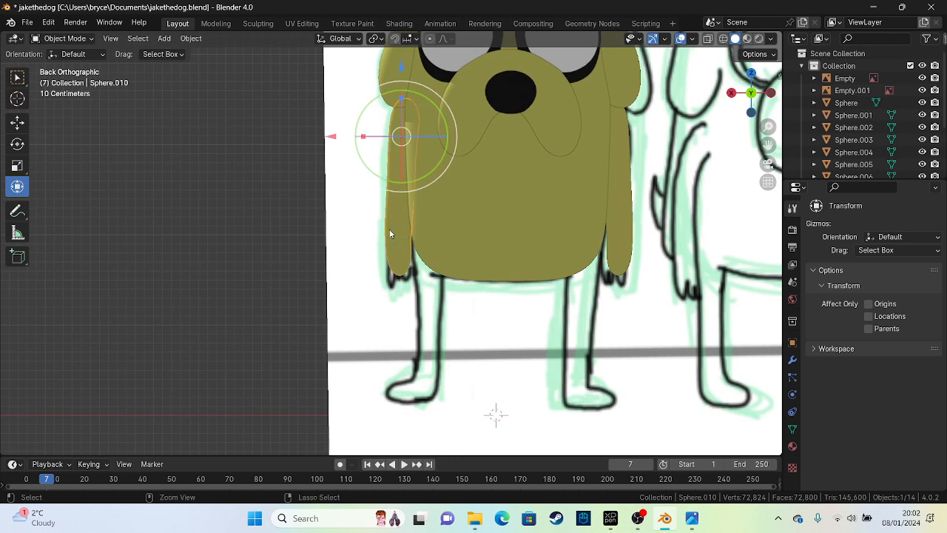
{"action": "key", "text": "ctrl+c"}
{"action": "key", "text": "ctrl+v"}
{"action": "left_click_drag", "start_coordinate": [407, 138], "coordinate": [426, 264]}
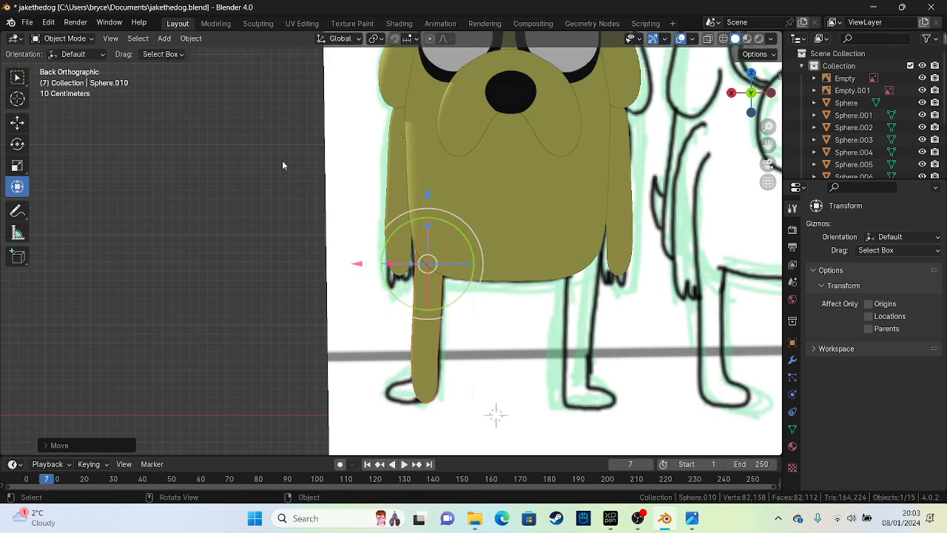
Step: Switch the leg to Sculpt Mode and set up the Elastic Deform brush with a 93 px radius
{"action": "scroll", "coordinate": [422, 348], "scroll_direction": "up", "scroll_amount": 5}
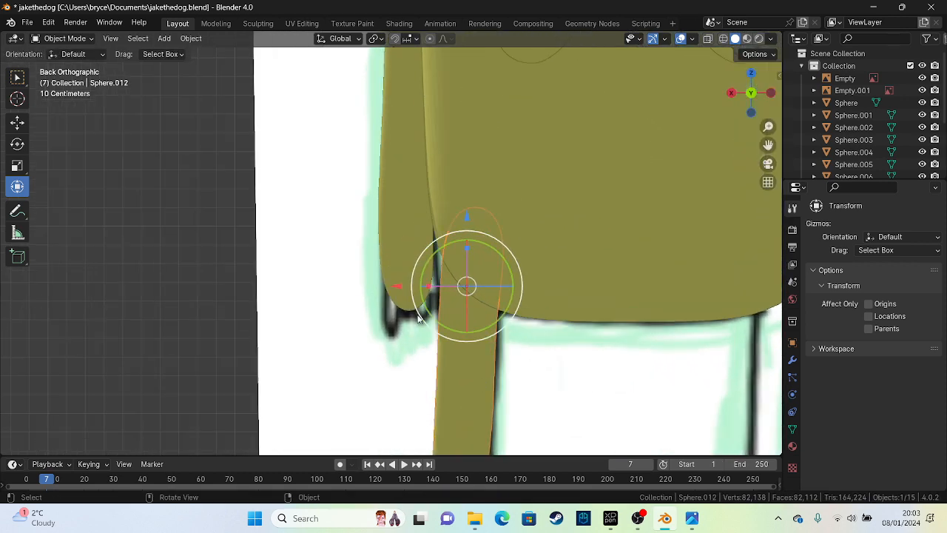
{"action": "scroll", "coordinate": [418, 317], "scroll_direction": "down", "scroll_amount": 4}
{"action": "left_click", "coordinate": [66, 38]}
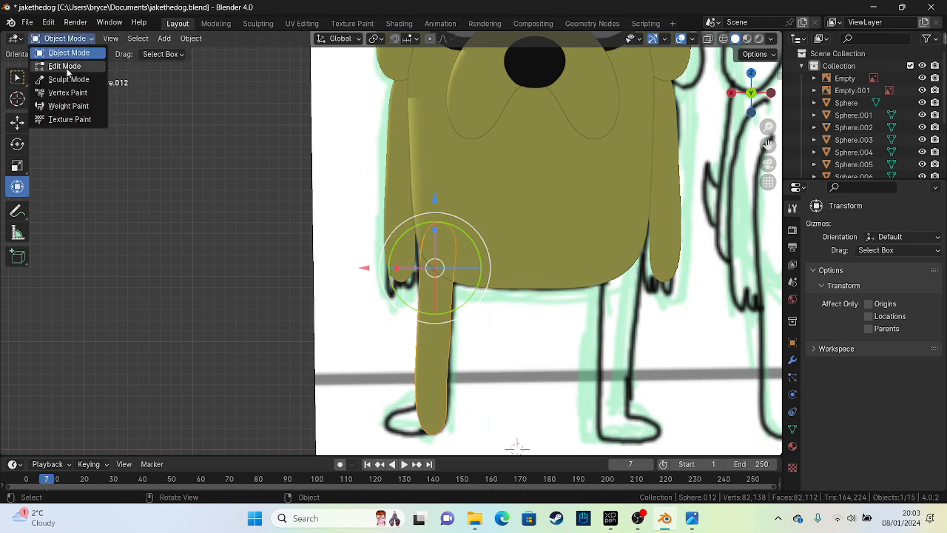
{"action": "left_click", "coordinate": [68, 79]}
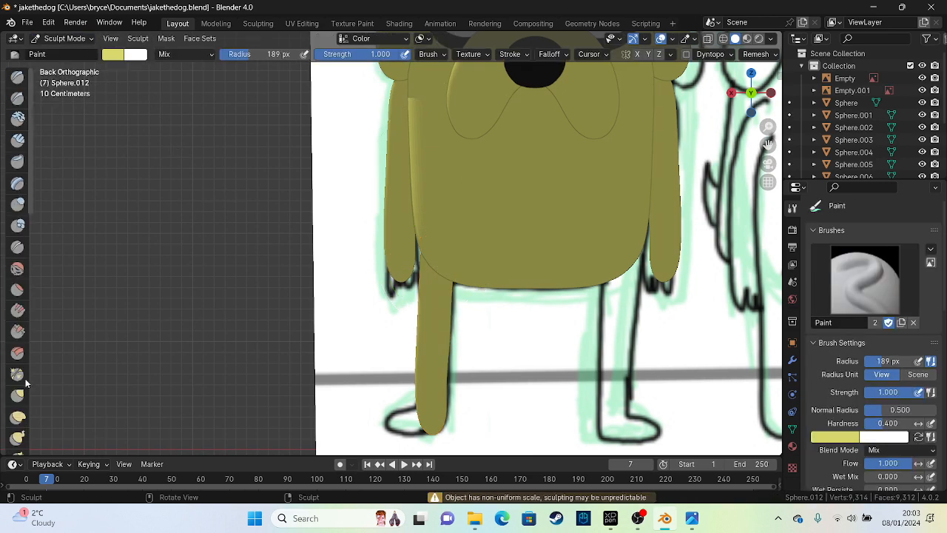
{"action": "left_click", "coordinate": [18, 418]}
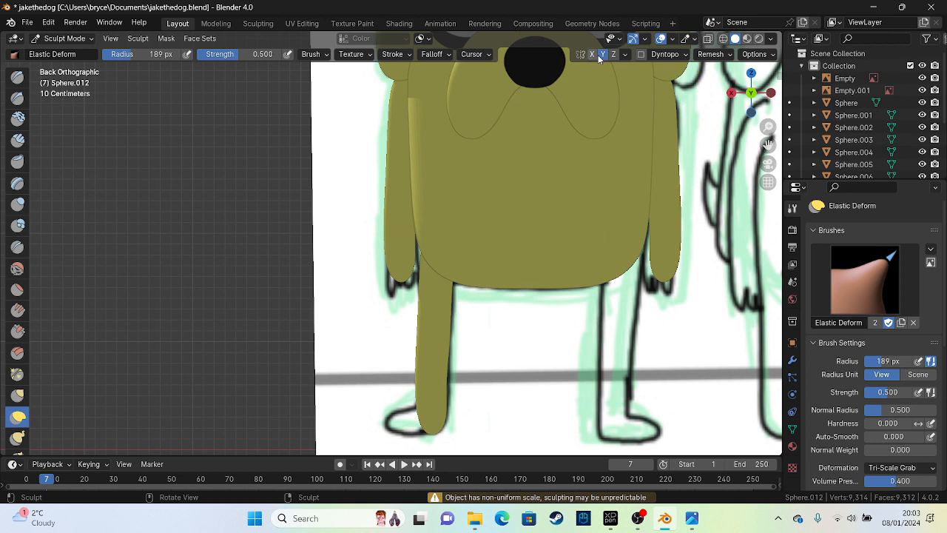
{"action": "left_click_drag", "start_coordinate": [174, 57], "coordinate": [119, 61]}
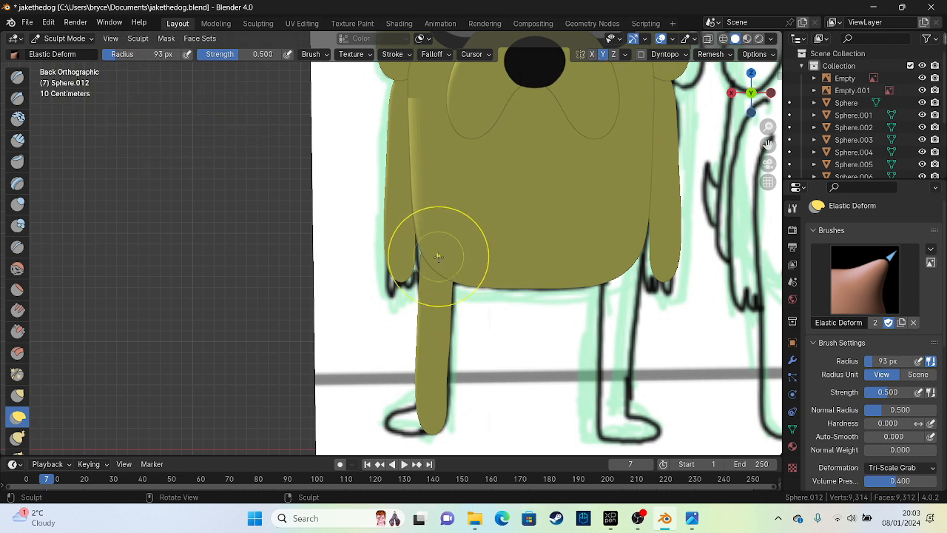
Step: Reshape the leg's top, sides and lower end with Elastic Deform to follow the reference leg outline
{"action": "left_click_drag", "start_coordinate": [436, 256], "coordinate": [408, 220]}
{"action": "left_click_drag", "start_coordinate": [443, 285], "coordinate": [458, 287]}
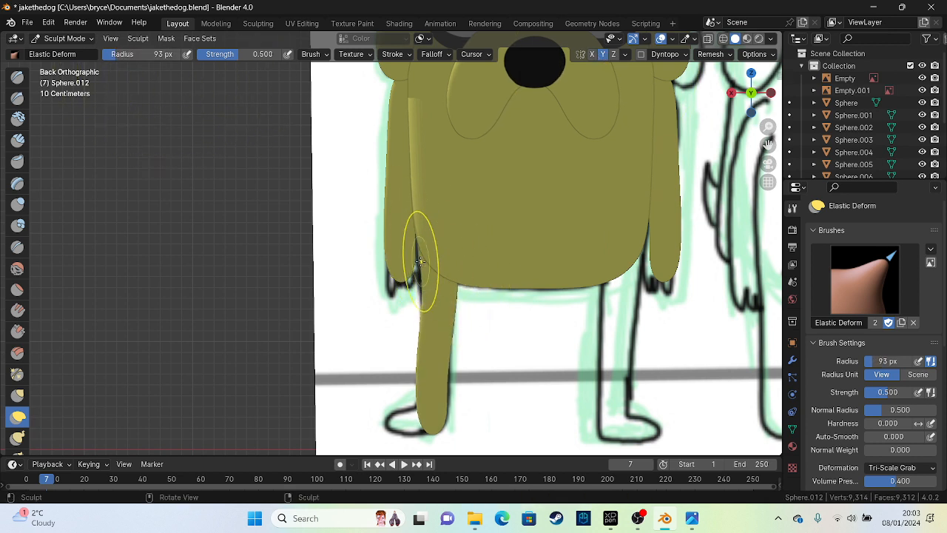
{"action": "left_click_drag", "start_coordinate": [421, 261], "coordinate": [414, 261]}
{"action": "left_click_drag", "start_coordinate": [417, 361], "coordinate": [425, 362]}
{"action": "mouse_move", "coordinate": [437, 421]}
{"action": "left_mouse_down"}
{"action": "mouse_move", "coordinate": [434, 388]}
{"action": "mouse_move", "coordinate": [435, 405]}
{"action": "left_mouse_up"}
{"action": "left_click_drag", "start_coordinate": [450, 344], "coordinate": [436, 332]}
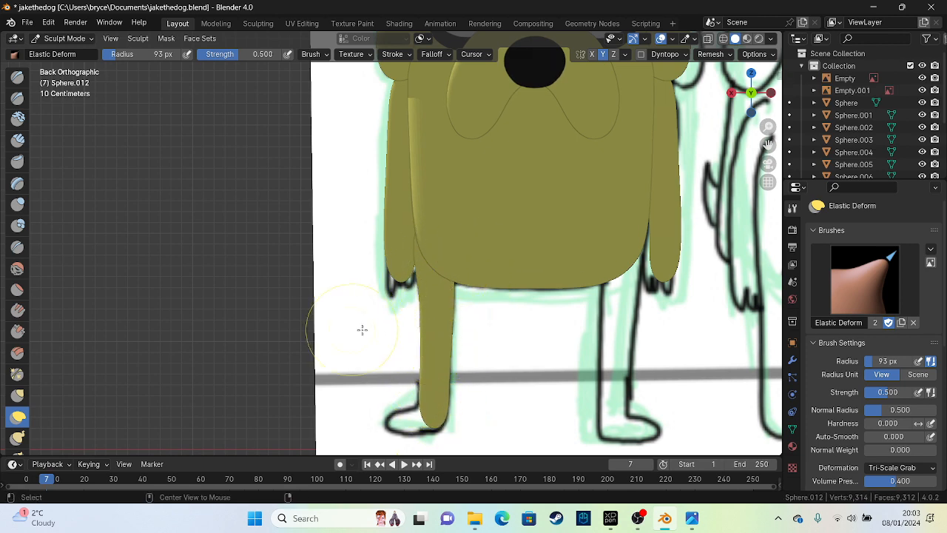
Step: In Object Mode, move the leg along Y to line up with the leg in the side-view reference
{"action": "key", "text": "KP_3"}
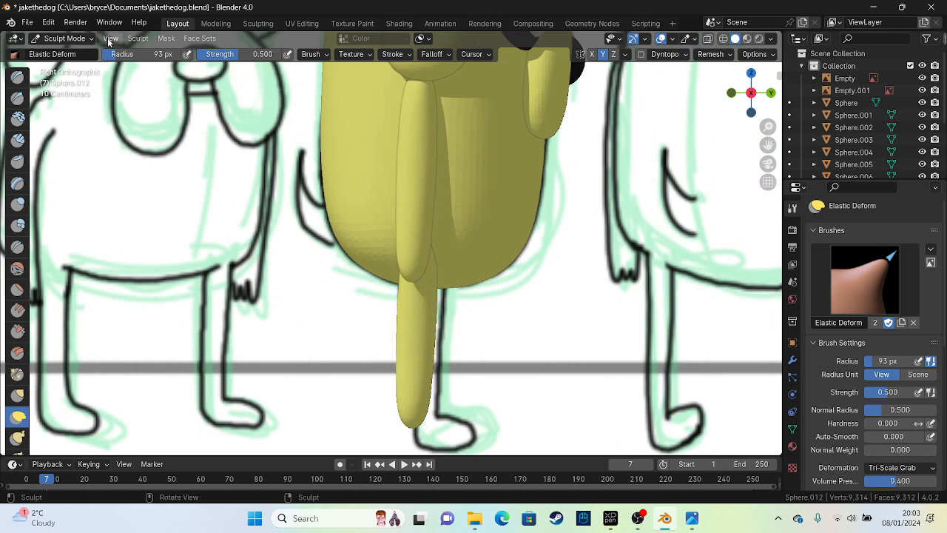
{"action": "left_click", "coordinate": [66, 38]}
{"action": "left_click", "coordinate": [98, 52]}
{"action": "left_click_drag", "start_coordinate": [488, 267], "coordinate": [510, 271]}
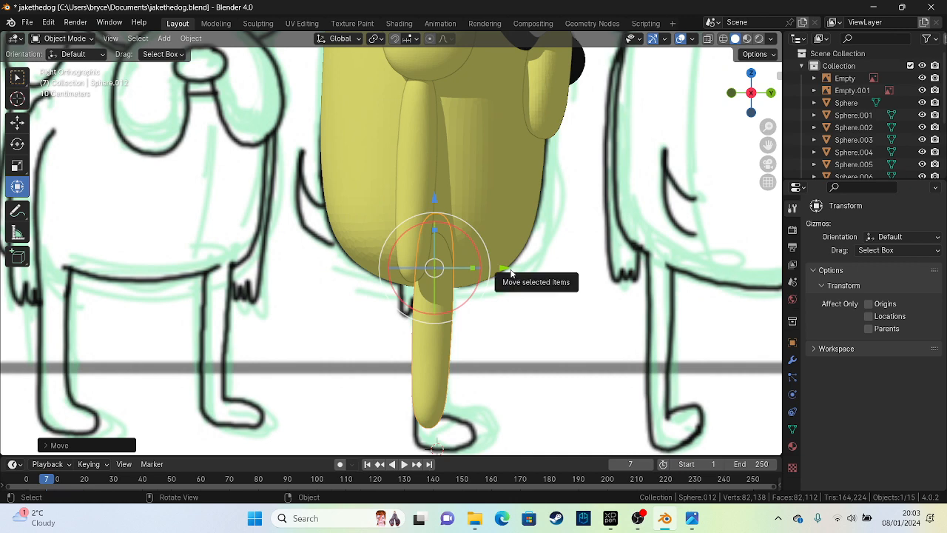
{"action": "left_click", "coordinate": [91, 39]}
{"action": "left_click", "coordinate": [70, 66]}
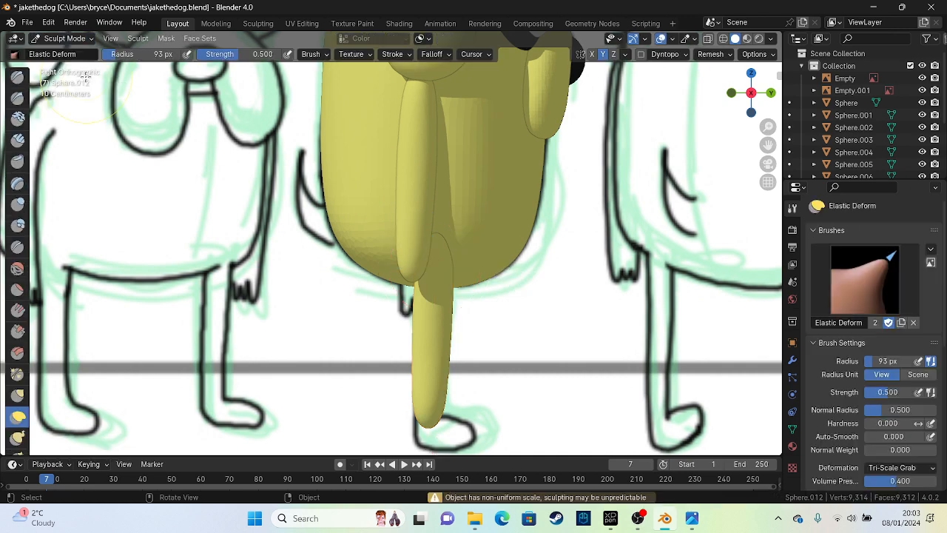
{"action": "left_click", "coordinate": [91, 38]}
{"action": "left_click", "coordinate": [64, 49]}
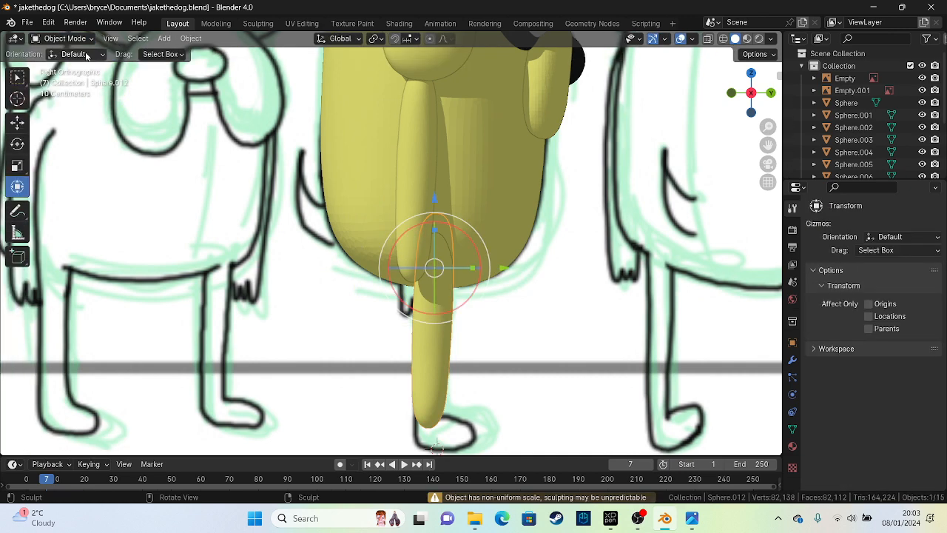
Step: Reselect the leg and nudge it slightly along Y to refine its position under the body
{"action": "left_click", "coordinate": [465, 266]}
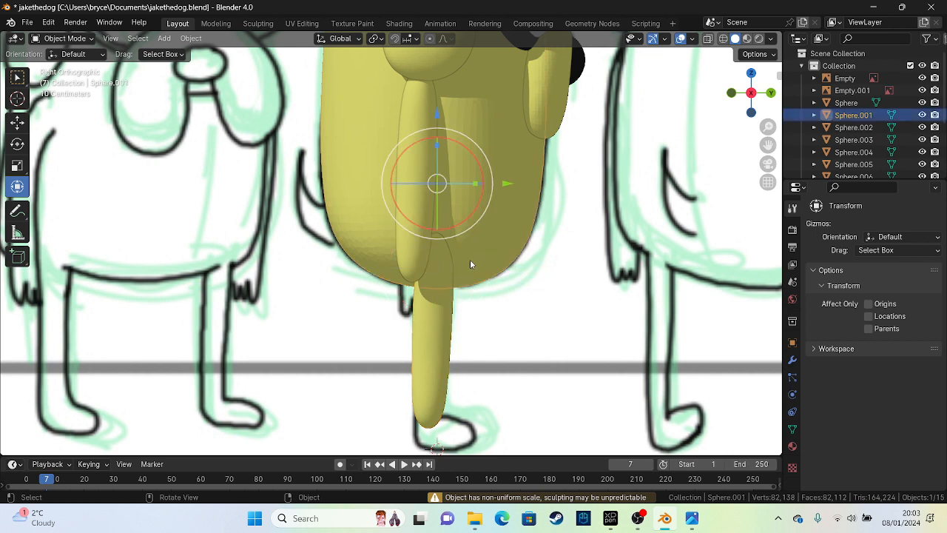
{"action": "left_click", "coordinate": [467, 262]}
{"action": "left_click_drag", "start_coordinate": [472, 274], "coordinate": [493, 276]}
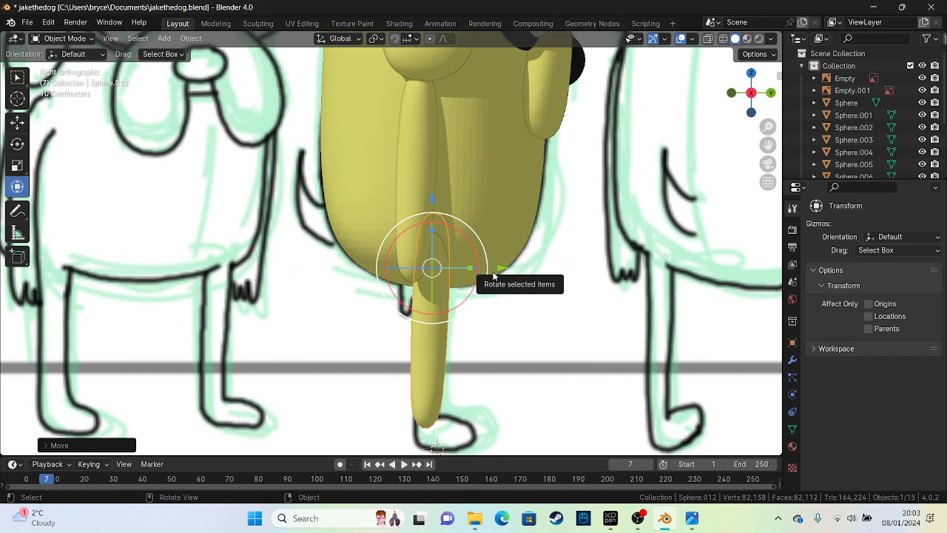
{"action": "scroll", "coordinate": [493, 276], "scroll_direction": "down", "scroll_amount": 5}
{"action": "middle_click_drag", "start_coordinate": [556, 274], "coordinate": [334, 345]}
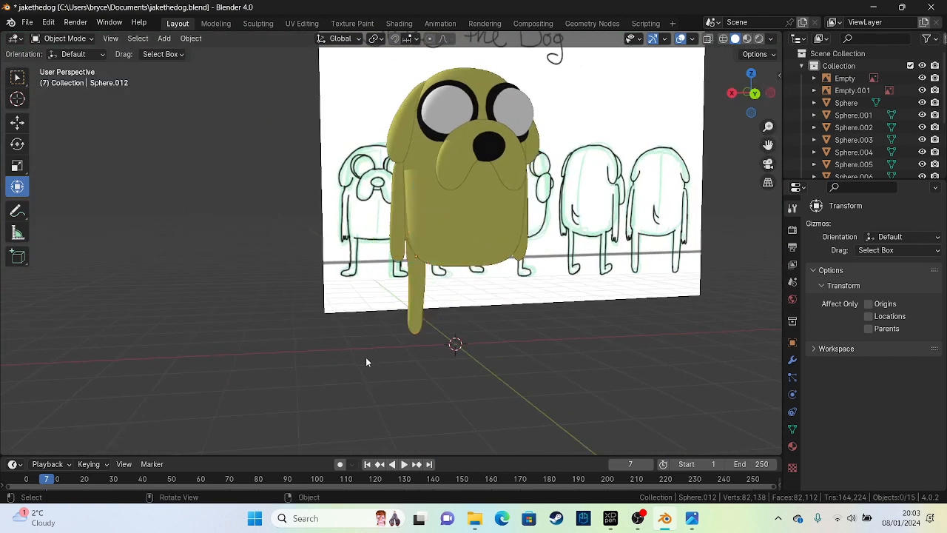
Step: Paste a copy of the leg over the opposite reference leg and mirror it on global X
{"action": "key", "text": "ctrl+KP_1"}
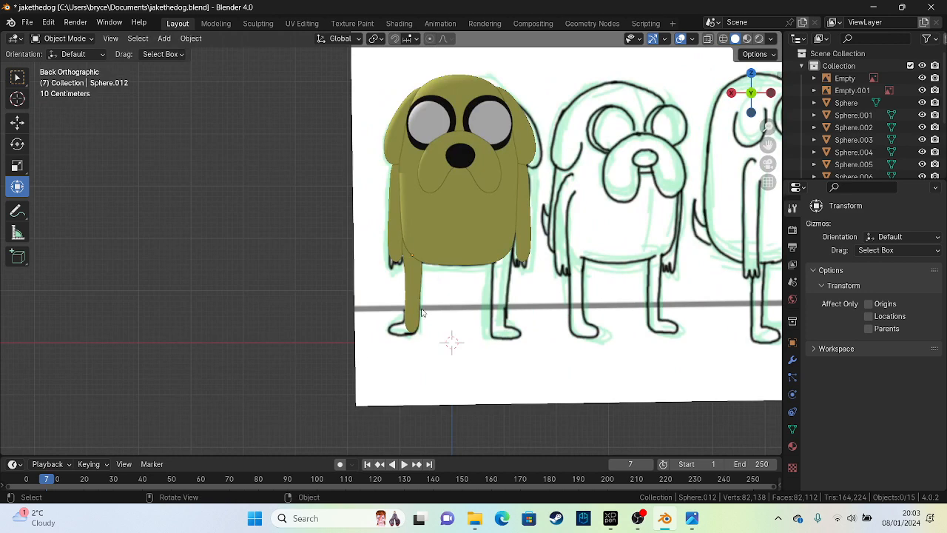
{"action": "key", "text": "ctrl+v"}
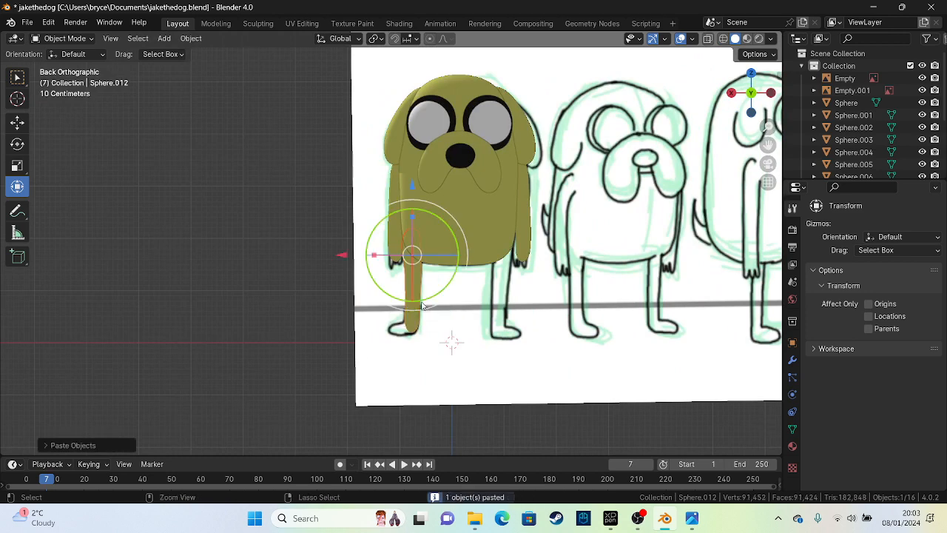
{"action": "scroll", "coordinate": [422, 306], "scroll_direction": "up", "scroll_amount": 3}
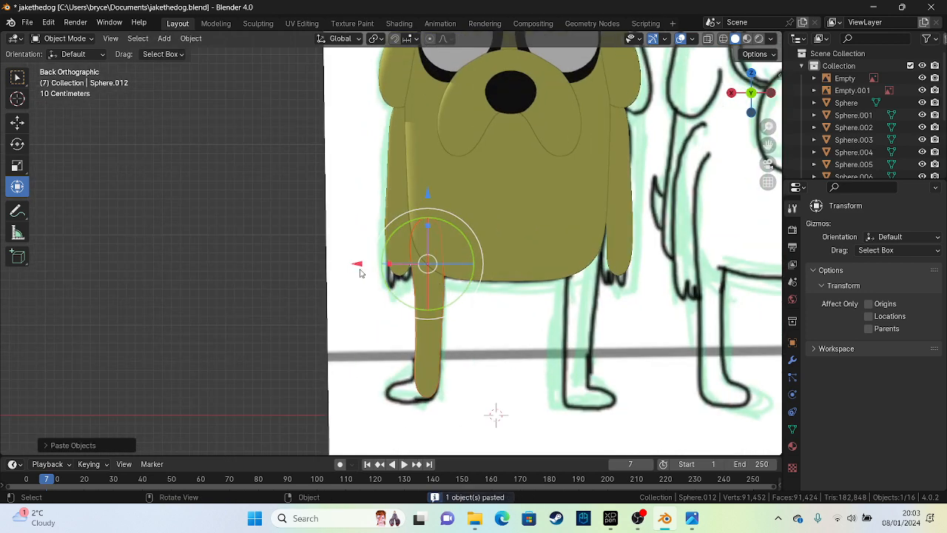
{"action": "left_click_drag", "start_coordinate": [358, 268], "coordinate": [534, 272]}
{"action": "right_click", "coordinate": [571, 316]}
{"action": "mouse_move", "coordinate": [576, 320]}
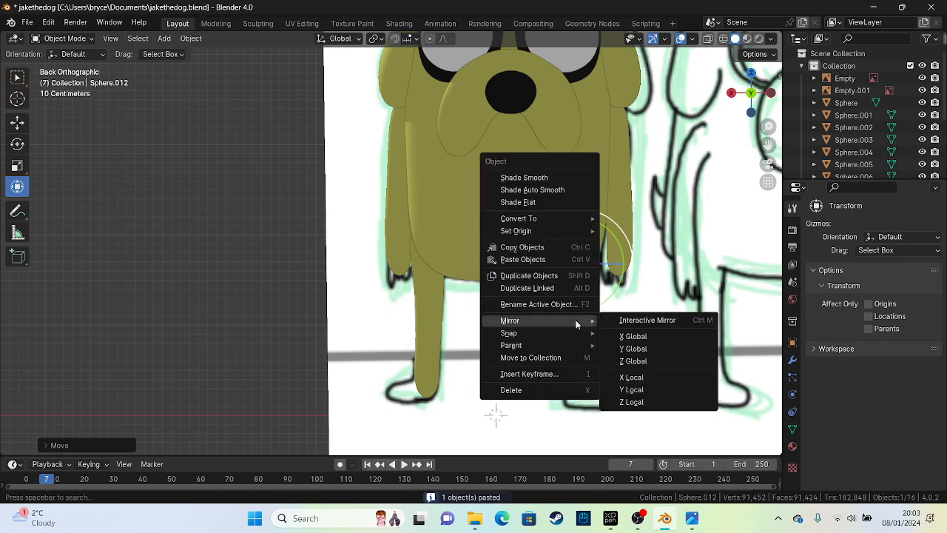
{"action": "left_click", "coordinate": [670, 337]}
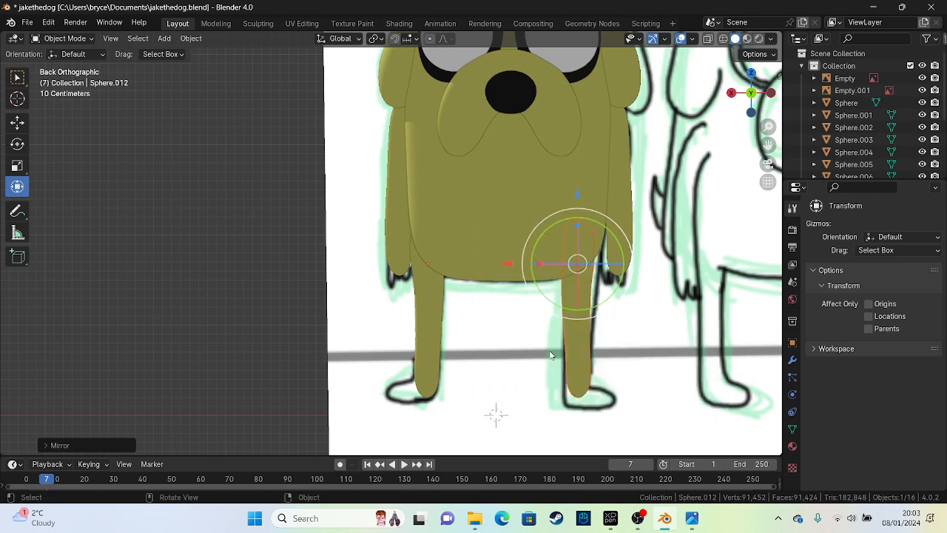
Step: Shift the mirrored leg outward along X to match the reference leg's position
{"action": "scroll", "coordinate": [550, 348], "scroll_direction": "up", "scroll_amount": 1}
{"action": "key", "text": "g"}
{"action": "key", "text": "x"}
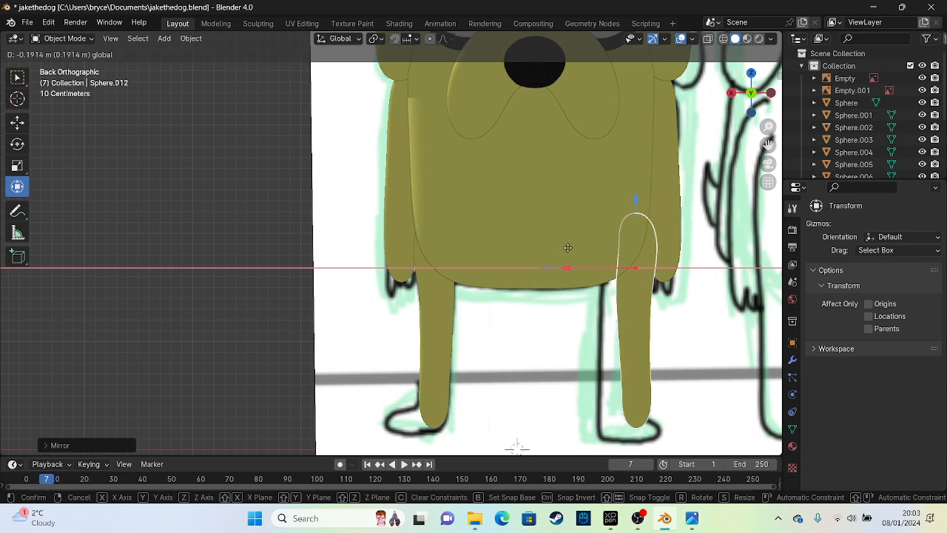
{"action": "left_click", "coordinate": [562, 248]}
{"action": "scroll", "coordinate": [237, 300], "scroll_direction": "down", "scroll_amount": 4}
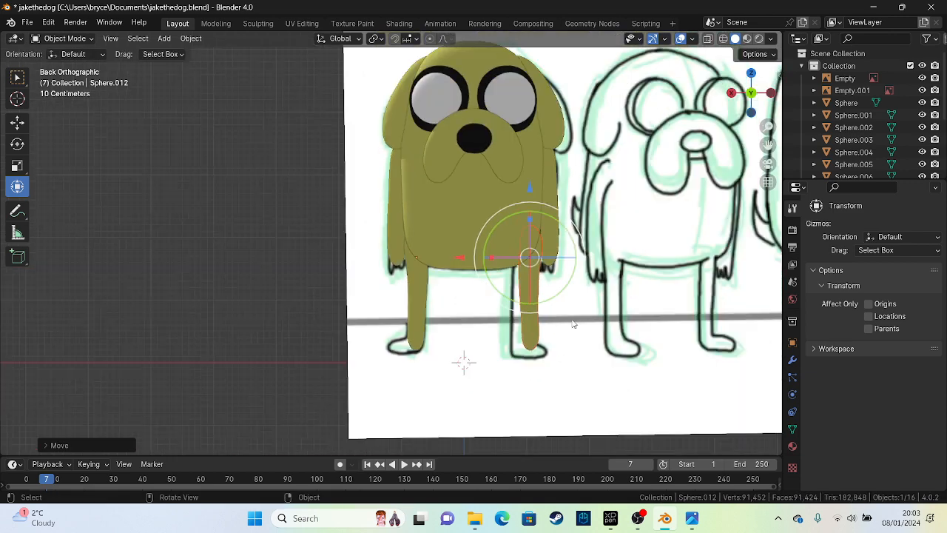
Step: Duplicate the spare sphere that stands apart from the model
{"action": "middle_click_drag", "start_coordinate": [237, 300], "coordinate": [422, 149]}
{"action": "scroll", "coordinate": [423, 340], "scroll_direction": "up", "scroll_amount": 3}
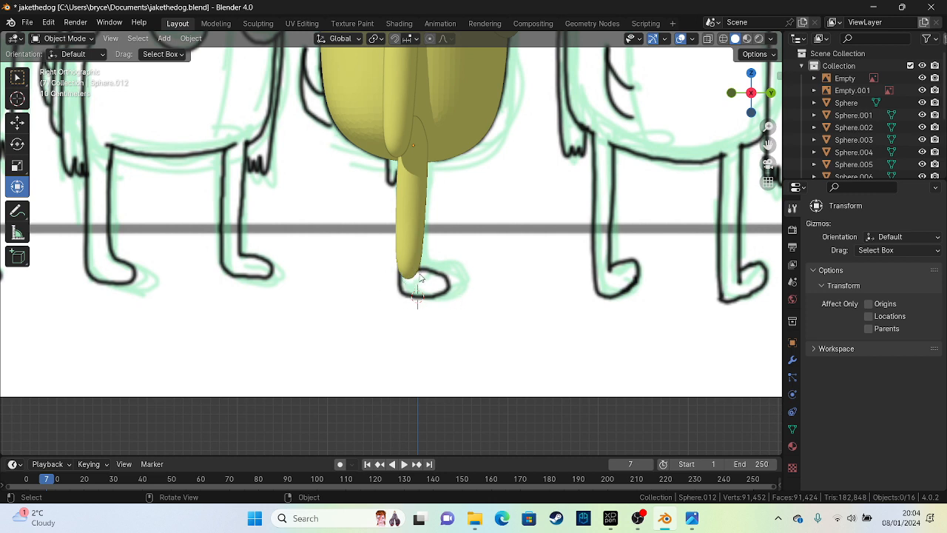
{"action": "middle_click_drag", "start_coordinate": [420, 278], "coordinate": [148, 348]}
{"action": "left_click", "coordinate": [146, 348]}
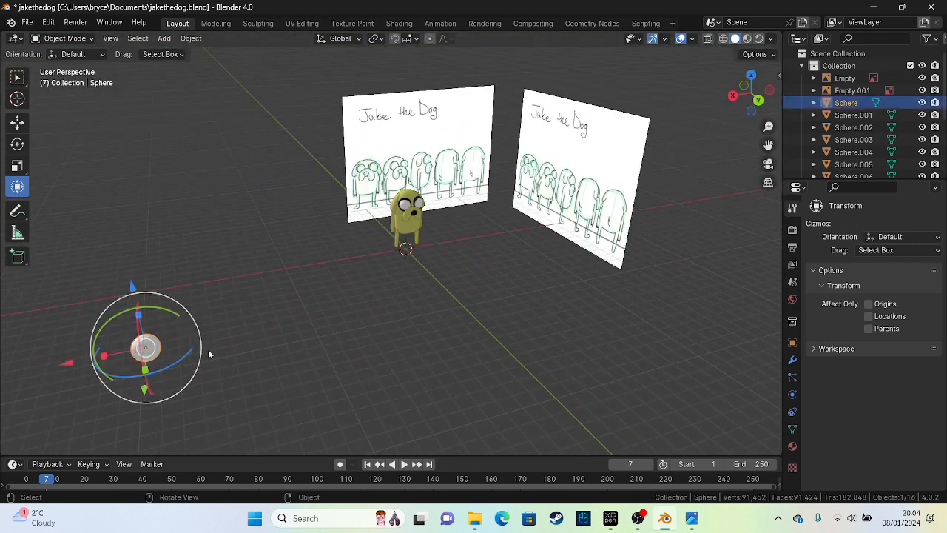
{"action": "key", "text": "ctrl+c"}
{"action": "key", "text": "ctrl+v"}
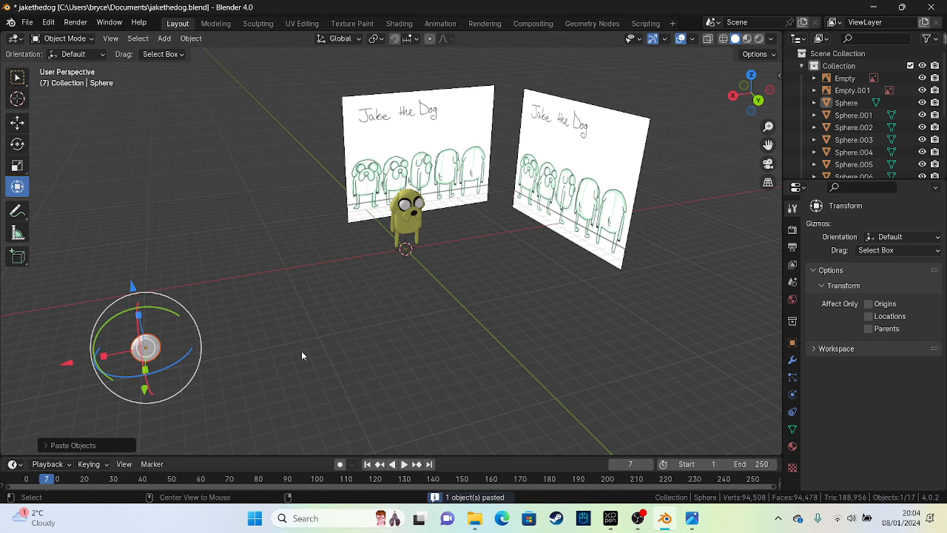
Step: Move the duplicated sphere from its spot apart from the model to beside Jake's legs in the back view
{"action": "key", "text": "ctrl+KP_1"}
{"action": "key", "text": "g"}
{"action": "left_click", "coordinate": [546, 268]}
{"action": "scroll", "coordinate": [547, 269], "scroll_direction": "up", "scroll_amount": 5}
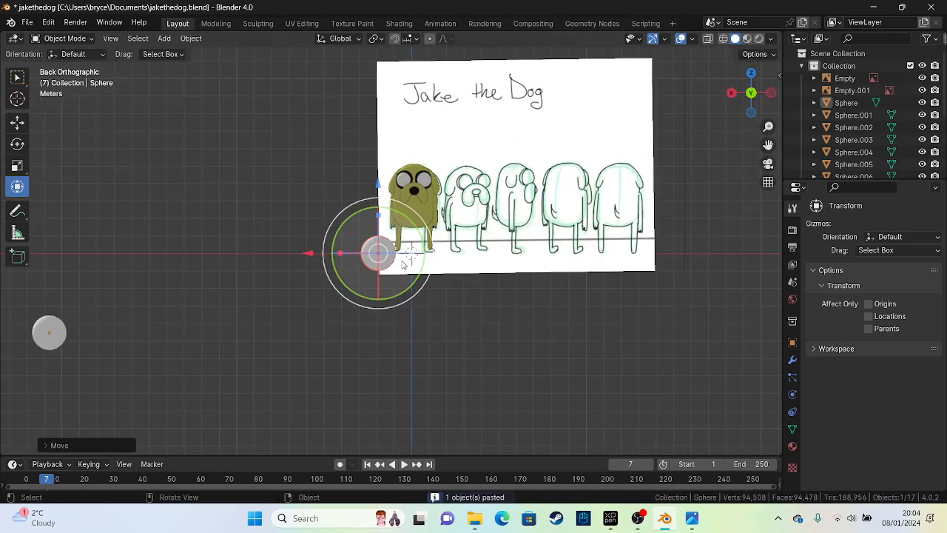
{"action": "scroll", "coordinate": [404, 256], "scroll_direction": "up", "scroll_amount": 8}
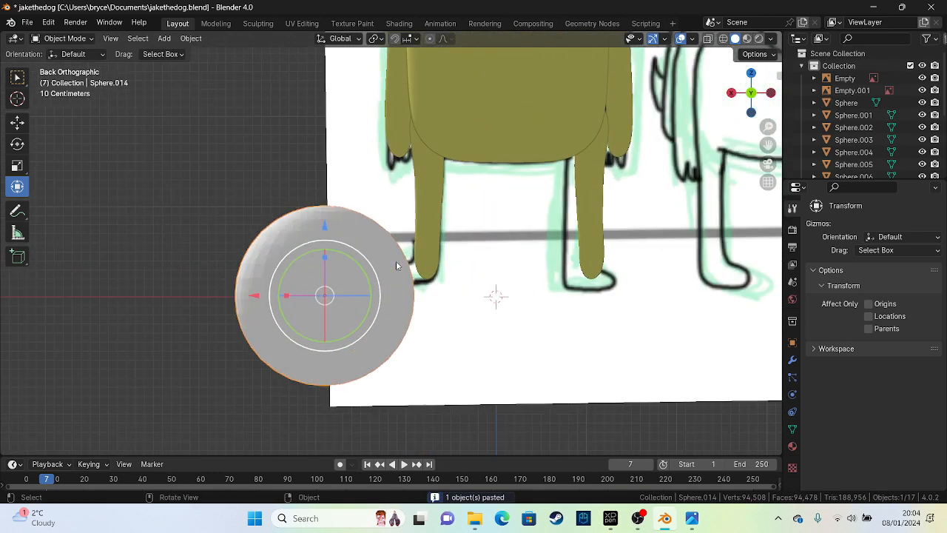
Step: Scale the sphere copy down to about the leg's width and place it at the leg's lower end
{"action": "key", "text": "s"}
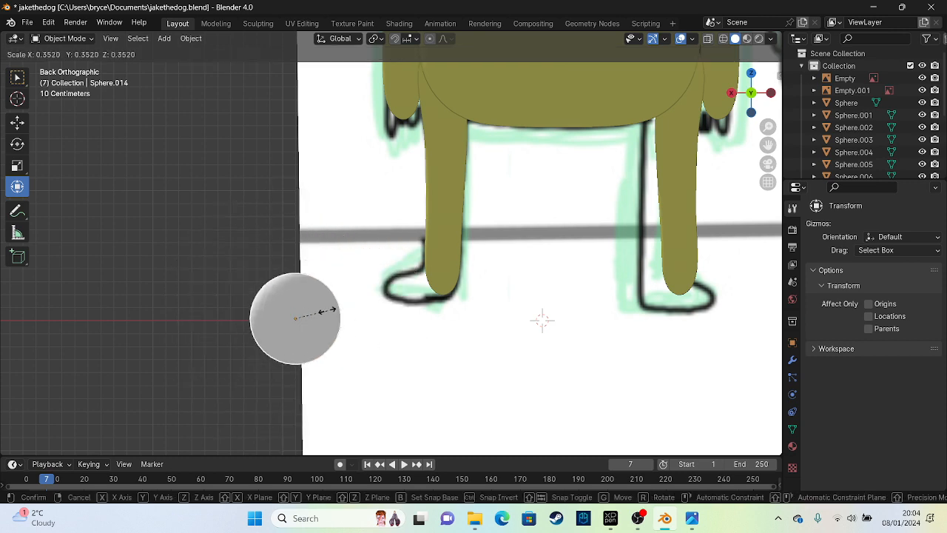
{"action": "left_click", "coordinate": [307, 318]}
{"action": "key", "text": "g"}
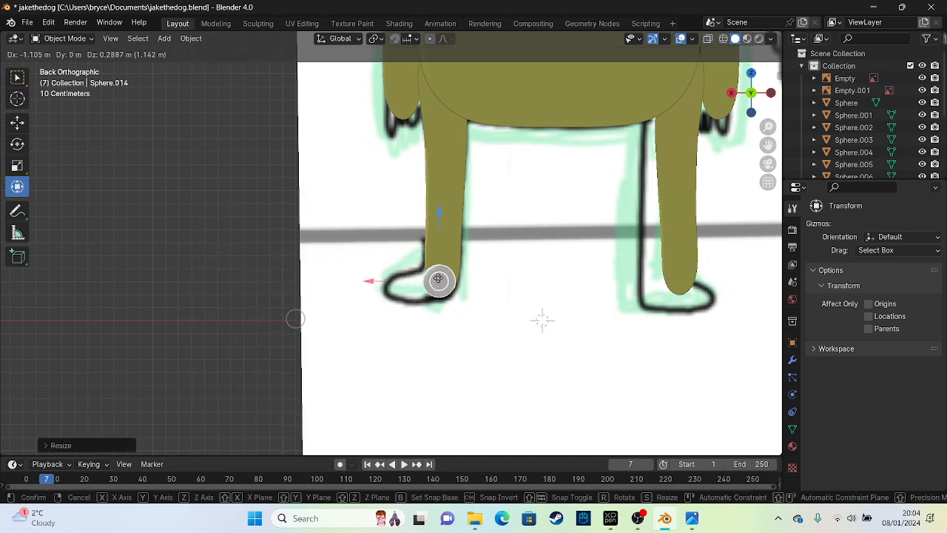
{"action": "left_click", "coordinate": [438, 280]}
Step: Sculpt the small sphere with Elastic Deform at 183 px radius, stretching it toward toe and heel along the side-view foot outline
{"action": "key", "text": "KP_3"}
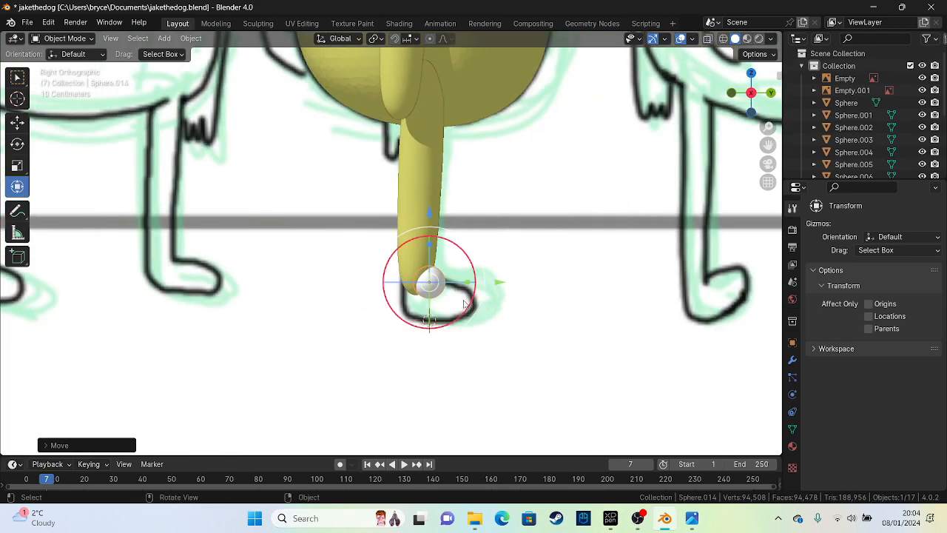
{"action": "scroll", "coordinate": [462, 304], "scroll_direction": "up", "scroll_amount": 4}
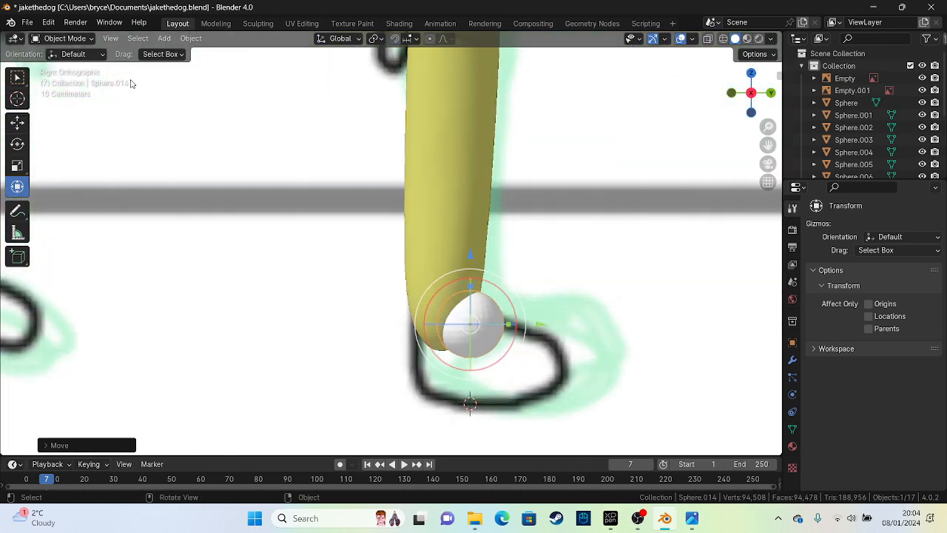
{"action": "left_click", "coordinate": [74, 38]}
{"action": "left_click", "coordinate": [93, 77]}
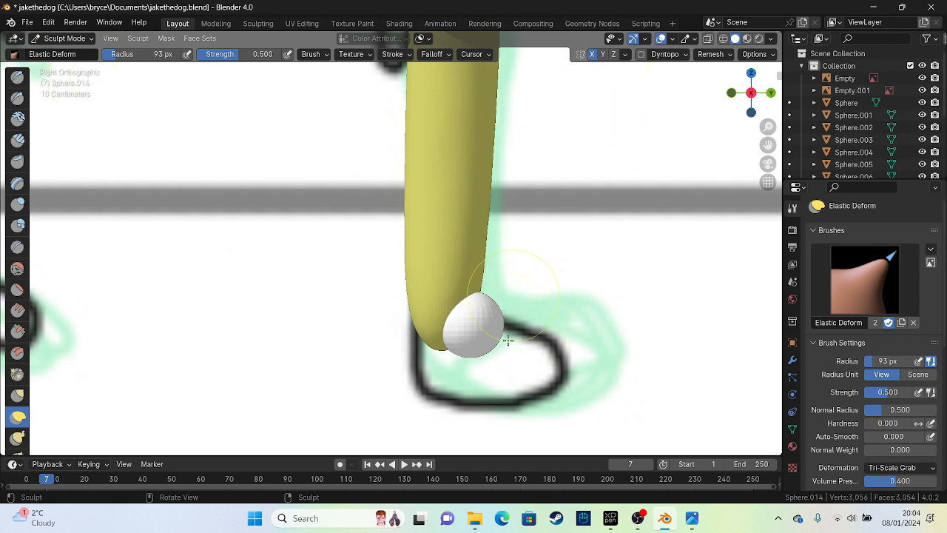
{"action": "left_click_drag", "start_coordinate": [122, 56], "coordinate": [151, 56]}
{"action": "left_click_drag", "start_coordinate": [491, 332], "coordinate": [651, 359]}
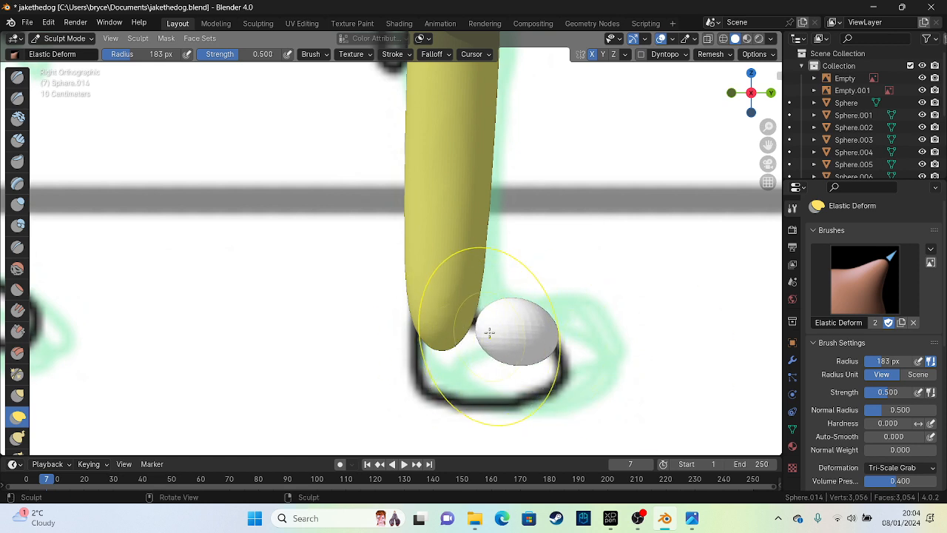
{"action": "mouse_move", "coordinate": [488, 332]}
{"action": "left_mouse_down"}
{"action": "mouse_move", "coordinate": [317, 375]}
{"action": "mouse_move", "coordinate": [318, 361]}
{"action": "left_mouse_up"}
{"action": "left_click_drag", "start_coordinate": [519, 353], "coordinate": [627, 360]}
{"action": "left_click_drag", "start_coordinate": [455, 364], "coordinate": [340, 359]}
{"action": "mouse_move", "coordinate": [493, 372]}
{"action": "left_mouse_down"}
{"action": "mouse_move", "coordinate": [494, 426]}
{"action": "mouse_move", "coordinate": [482, 253]}
{"action": "left_mouse_up"}
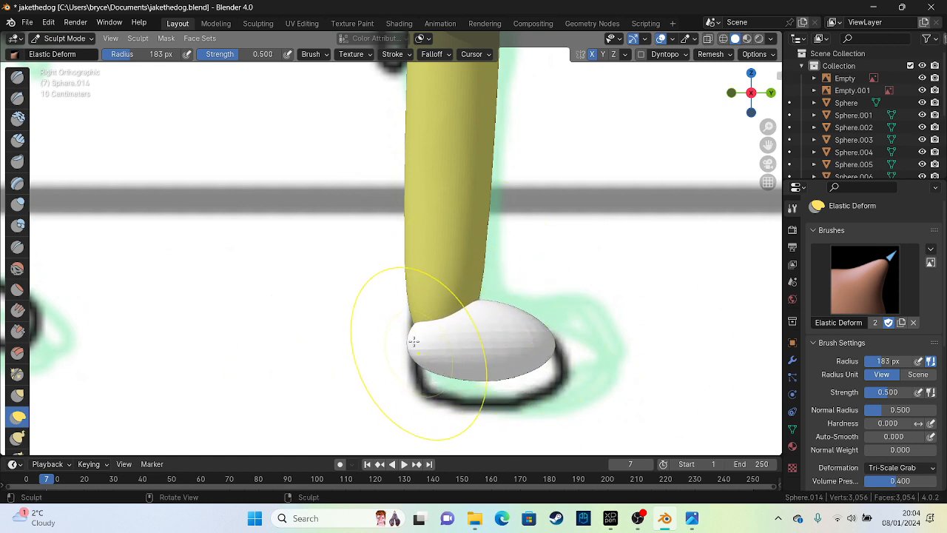
Step: Pull the foot's heel, toe, sole and top outward with Elastic Deform to fill the side-view outline
{"action": "mouse_move", "coordinate": [414, 342]}
{"action": "left_mouse_down"}
{"action": "mouse_move", "coordinate": [448, 387]}
{"action": "mouse_move", "coordinate": [407, 278]}
{"action": "left_mouse_up"}
{"action": "mouse_move", "coordinate": [541, 350]}
{"action": "left_mouse_down"}
{"action": "mouse_move", "coordinate": [606, 355]}
{"action": "mouse_move", "coordinate": [558, 320]}
{"action": "left_mouse_up"}
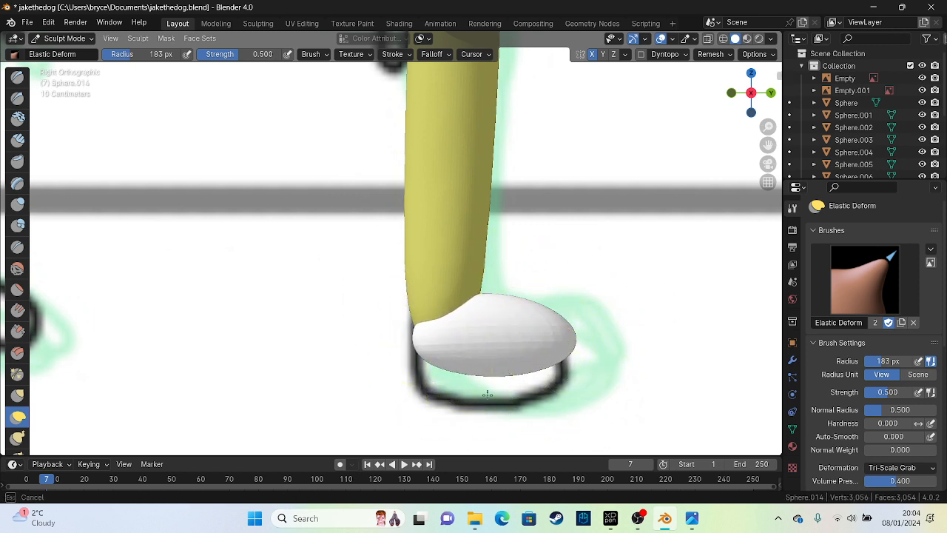
{"action": "mouse_move", "coordinate": [451, 369]}
{"action": "left_mouse_down"}
{"action": "mouse_move", "coordinate": [461, 408]}
{"action": "mouse_move", "coordinate": [468, 403]}
{"action": "left_mouse_up"}
{"action": "mouse_move", "coordinate": [544, 374]}
{"action": "left_mouse_down"}
{"action": "mouse_move", "coordinate": [556, 427]}
{"action": "mouse_move", "coordinate": [545, 407]}
{"action": "left_mouse_up"}
{"action": "left_click_drag", "start_coordinate": [495, 329], "coordinate": [491, 300]}
{"action": "left_click_drag", "start_coordinate": [444, 330], "coordinate": [441, 302]}
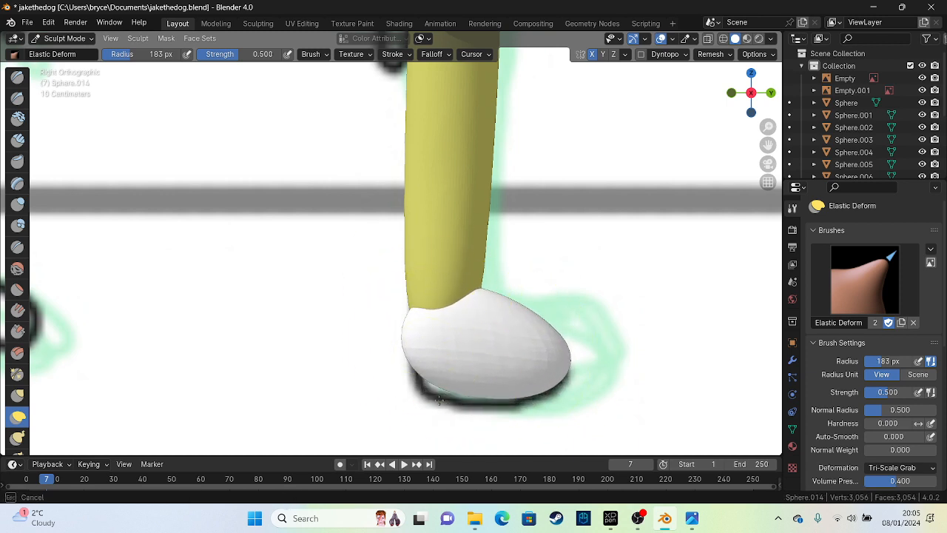
{"action": "left_click_drag", "start_coordinate": [444, 361], "coordinate": [443, 369]}
Step: Reduce the brush radius to 124 px and refine the foot's instep, flat sole, toe and heel
{"action": "left_click_drag", "start_coordinate": [148, 60], "coordinate": [128, 60]}
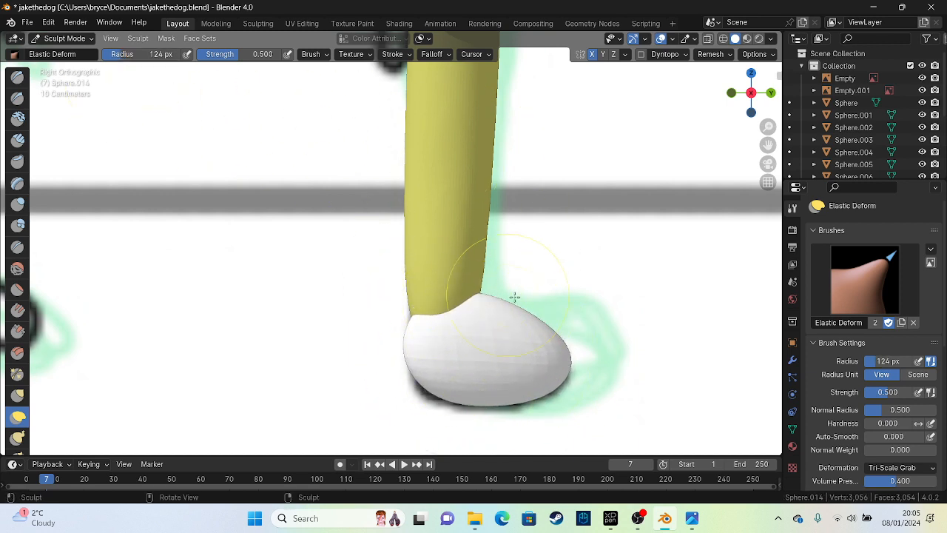
{"action": "left_click_drag", "start_coordinate": [505, 306], "coordinate": [488, 330]}
{"action": "mouse_move", "coordinate": [450, 391]}
{"action": "left_mouse_down"}
{"action": "mouse_move", "coordinate": [426, 407]}
{"action": "mouse_move", "coordinate": [560, 413]}
{"action": "left_mouse_up"}
{"action": "left_click_drag", "start_coordinate": [489, 399], "coordinate": [471, 407]}
{"action": "mouse_move", "coordinate": [549, 339]}
{"action": "left_mouse_down"}
{"action": "mouse_move", "coordinate": [594, 342]}
{"action": "mouse_move", "coordinate": [578, 392]}
{"action": "left_mouse_up"}
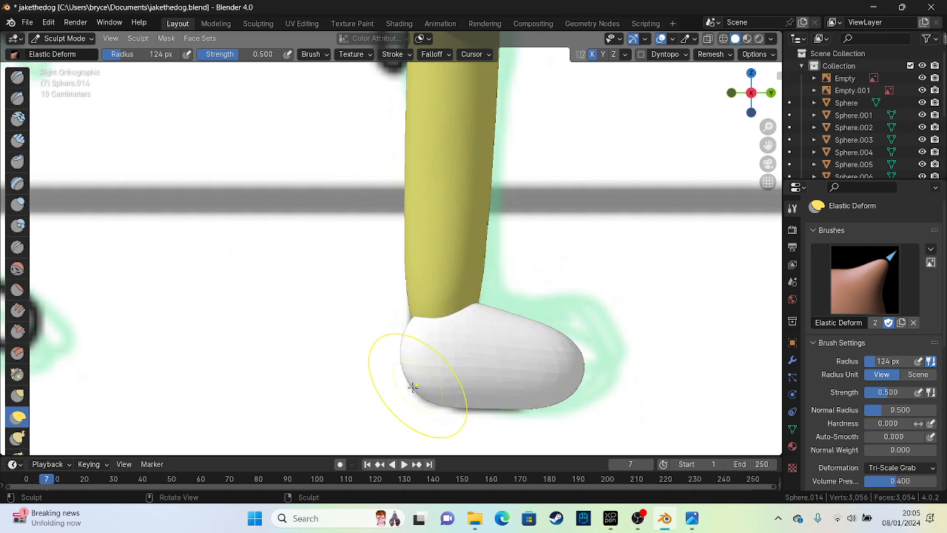
{"action": "left_click_drag", "start_coordinate": [412, 386], "coordinate": [400, 391]}
{"action": "left_click_drag", "start_coordinate": [417, 321], "coordinate": [419, 301]}
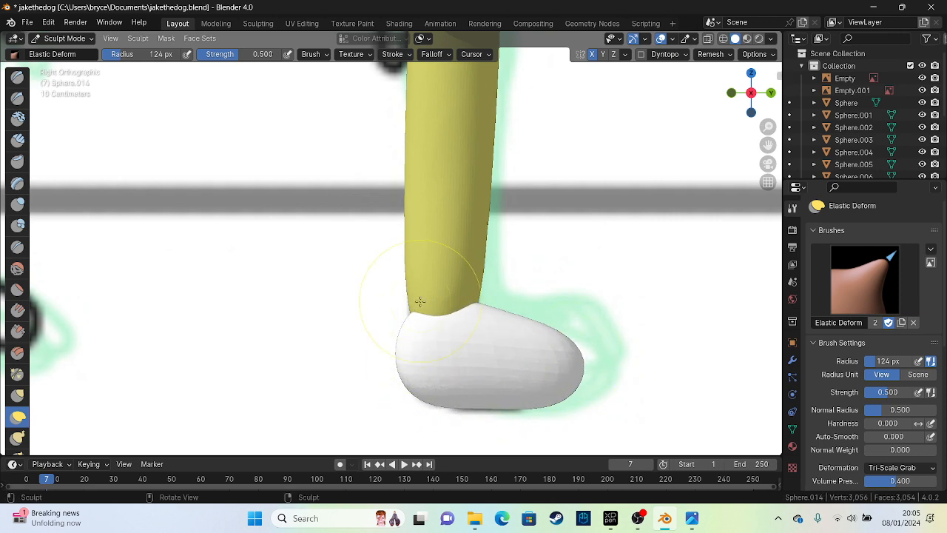
Step: Set the brush radius to 198 px and widen the foot sideways in the back view
{"action": "middle_click_drag", "start_coordinate": [419, 295], "coordinate": [522, 265], "text": "alt"}
{"action": "middle_click", "coordinate": [521, 264], "text": "alt"}
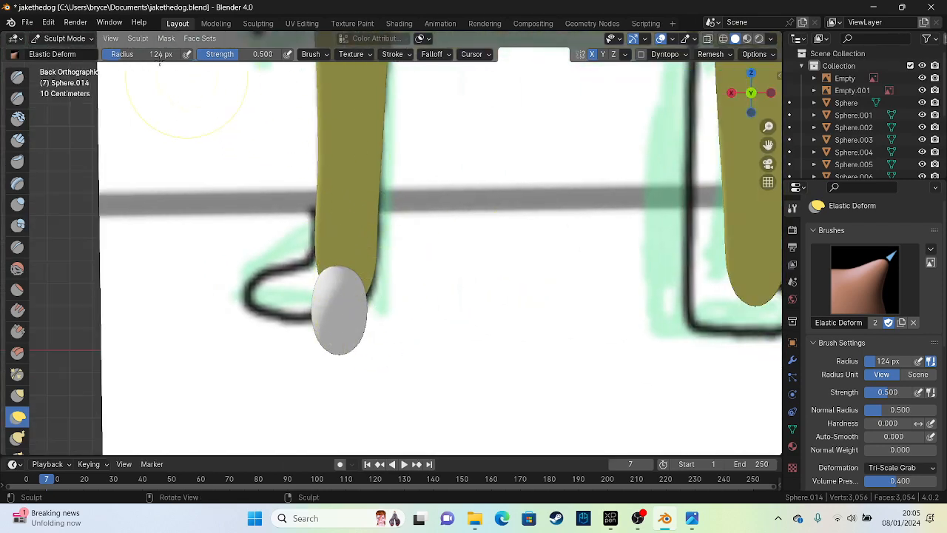
{"action": "left_click_drag", "start_coordinate": [159, 56], "coordinate": [169, 57]}
{"action": "mouse_move", "coordinate": [368, 315]}
{"action": "left_mouse_down"}
{"action": "mouse_move", "coordinate": [533, 313]}
{"action": "mouse_move", "coordinate": [437, 303]}
{"action": "mouse_move", "coordinate": [415, 291]}
{"action": "mouse_move", "coordinate": [501, 290]}
{"action": "mouse_move", "coordinate": [393, 296]}
{"action": "mouse_move", "coordinate": [418, 303]}
{"action": "left_mouse_up"}
{"action": "mouse_move", "coordinate": [419, 303]}
{"action": "middle_mouse_down"}
{"action": "mouse_move", "coordinate": [417, 222]}
{"action": "mouse_move", "coordinate": [403, 306]}
{"action": "mouse_move", "coordinate": [410, 289]}
{"action": "mouse_move", "coordinate": [395, 277]}
{"action": "mouse_move", "coordinate": [460, 447]}
{"action": "mouse_move", "coordinate": [481, 455]}
{"action": "mouse_move", "coordinate": [426, 333]}
{"action": "mouse_move", "coordinate": [410, 259]}
{"action": "mouse_move", "coordinate": [355, 271]}
{"action": "mouse_move", "coordinate": [414, 222]}
{"action": "mouse_move", "coordinate": [443, 178]}
{"action": "middle_mouse_up"}
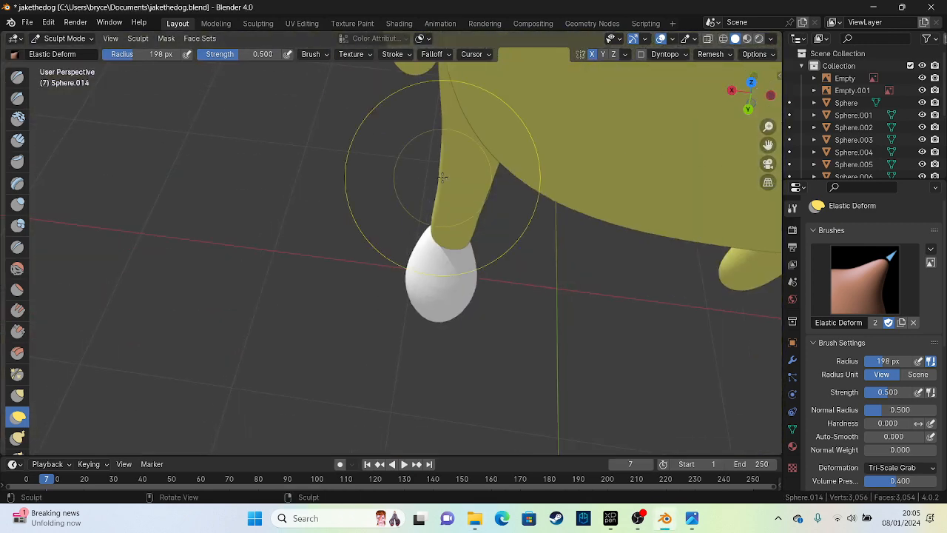
Step: Set the brush radius to 90 px and slim the foot's sides, checking the Jake reference picture for its shape
{"action": "left_click_drag", "start_coordinate": [124, 59], "coordinate": [109, 59]}
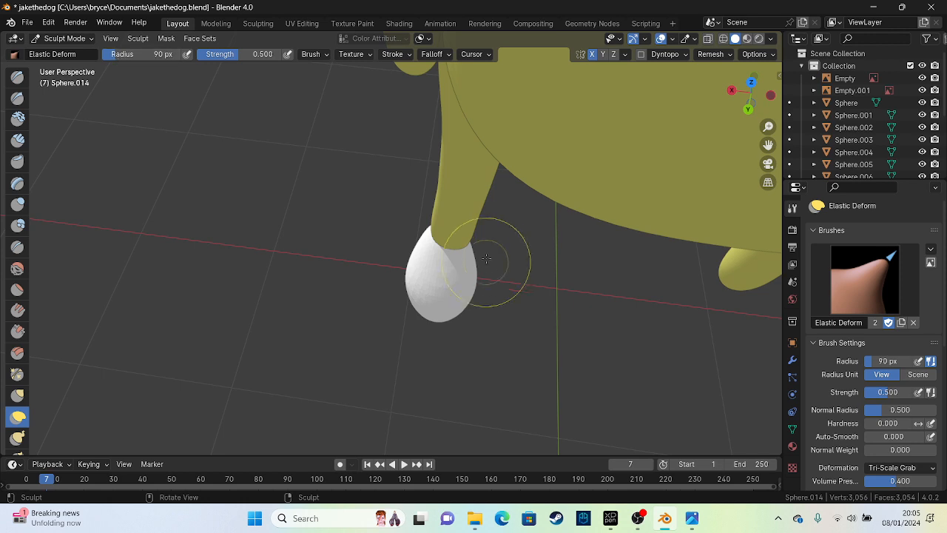
{"action": "mouse_move", "coordinate": [469, 252]}
{"action": "left_mouse_down"}
{"action": "mouse_move", "coordinate": [507, 251]}
{"action": "mouse_move", "coordinate": [465, 279]}
{"action": "mouse_move", "coordinate": [497, 328]}
{"action": "mouse_move", "coordinate": [478, 299]}
{"action": "left_mouse_up"}
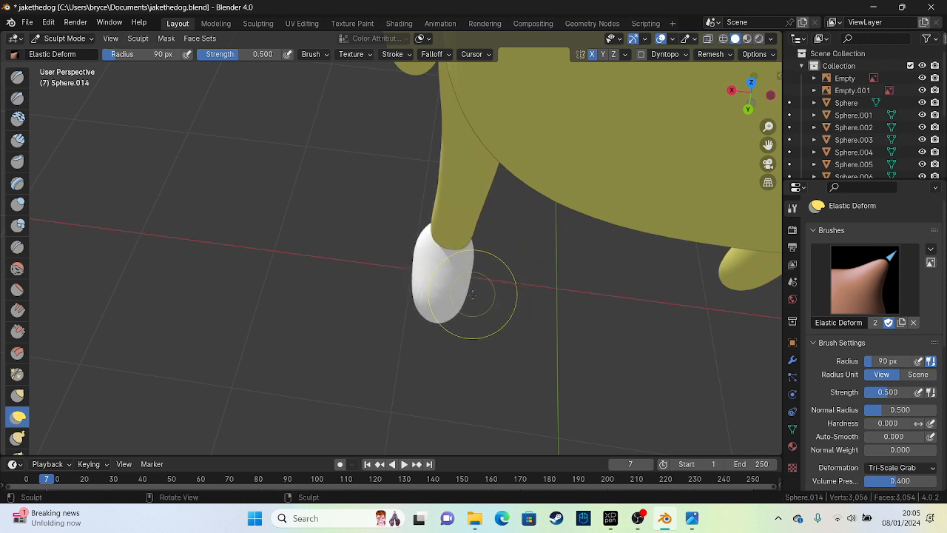
{"action": "left_click", "coordinate": [691, 520]}
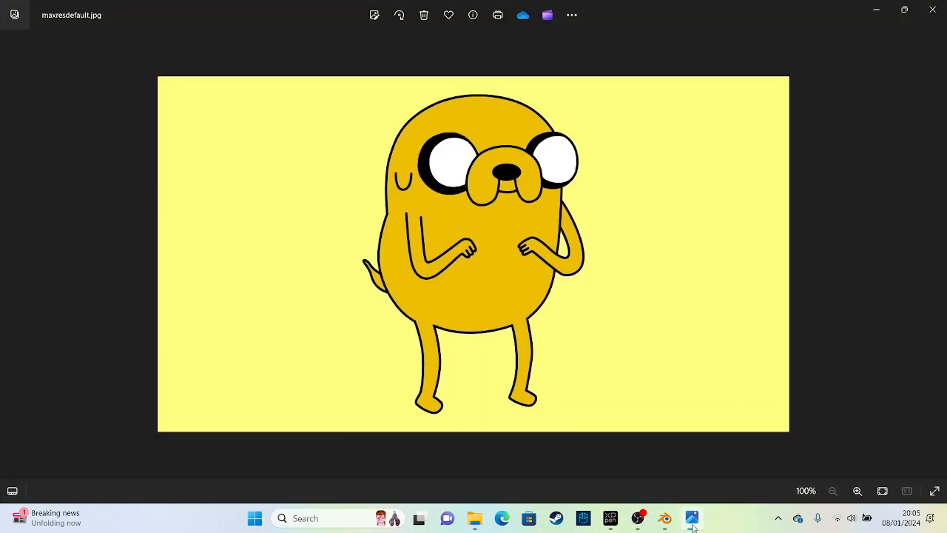
{"action": "left_click", "coordinate": [692, 520]}
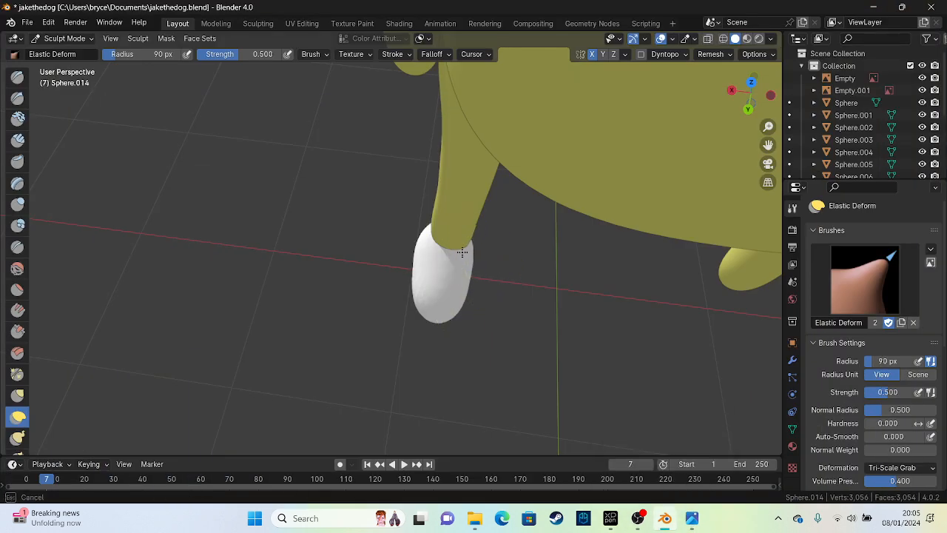
{"action": "left_click_drag", "start_coordinate": [464, 250], "coordinate": [447, 292]}
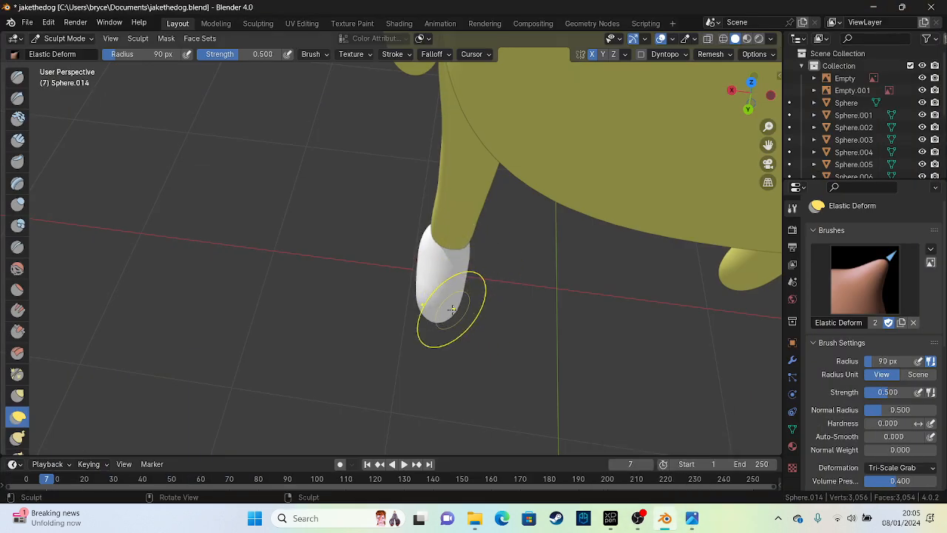
Step: Remesh the foot with a voxel size of 0.08 m
{"action": "middle_click_drag", "start_coordinate": [461, 320], "coordinate": [597, 282]}
{"action": "scroll", "coordinate": [573, 253], "scroll_direction": "down", "scroll_amount": 5}
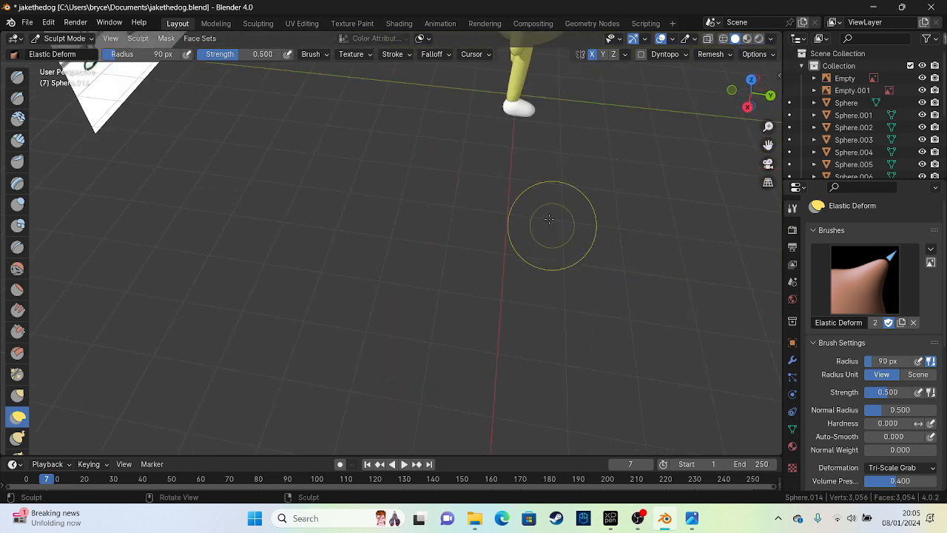
{"action": "middle_click_drag", "start_coordinate": [552, 193], "coordinate": [467, 264], "text": "shift"}
{"action": "scroll", "coordinate": [467, 264], "scroll_direction": "up", "scroll_amount": 3}
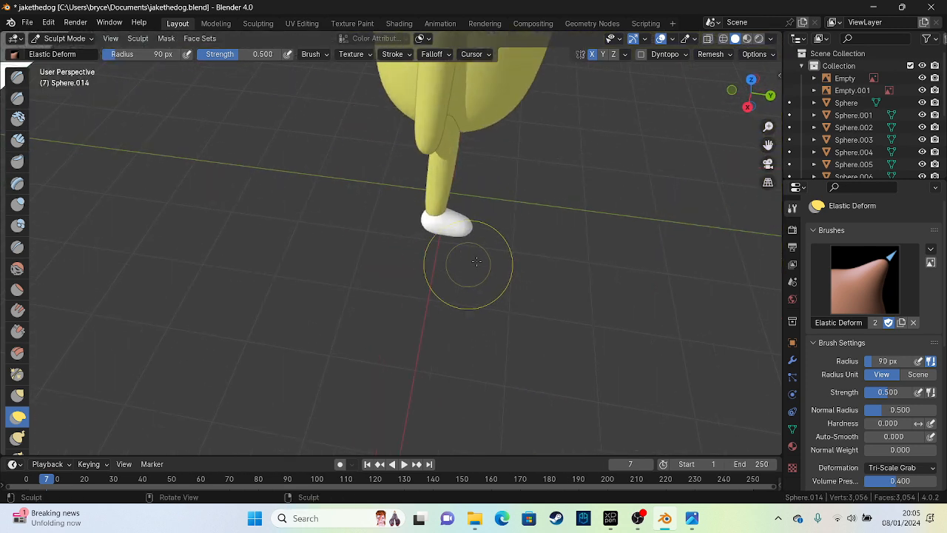
{"action": "left_click_drag", "start_coordinate": [939, 336], "coordinate": [943, 462]}
{"action": "left_click", "coordinate": [902, 467]}
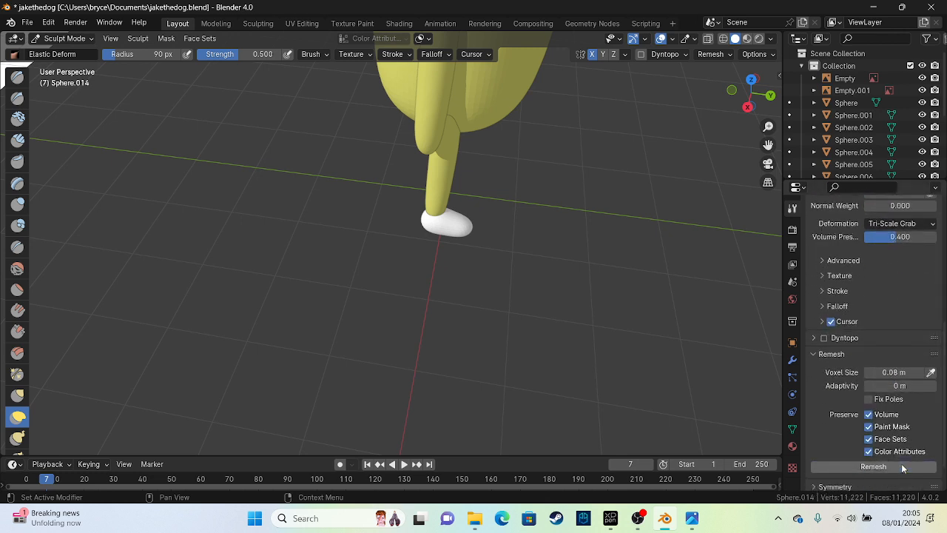
Step: Paint the front and upper surface of the white foot yellow with the Paint brush to match the leg
{"action": "mouse_move", "coordinate": [716, 298]}
{"action": "middle_mouse_down"}
{"action": "mouse_move", "coordinate": [422, 95]}
{"action": "mouse_move", "coordinate": [566, 233]}
{"action": "mouse_move", "coordinate": [502, 216]}
{"action": "middle_mouse_up"}
{"action": "middle_click_drag", "start_coordinate": [307, 137], "coordinate": [381, 219], "text": "shift"}
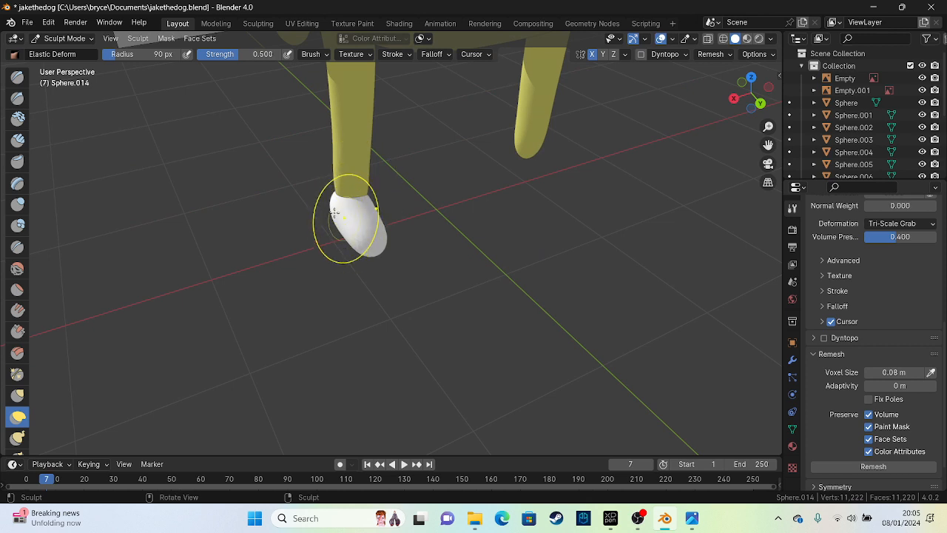
{"action": "left_click_drag", "start_coordinate": [334, 207], "coordinate": [383, 239]}
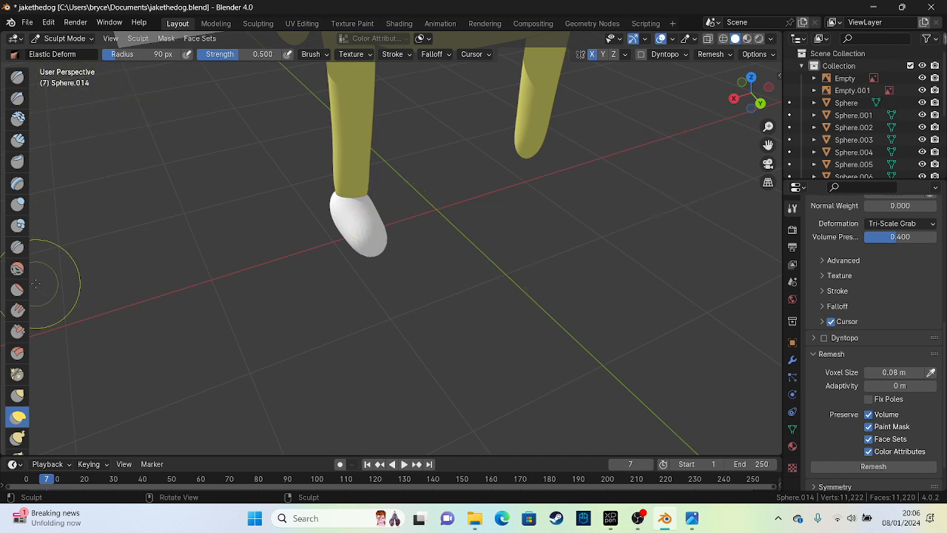
{"action": "scroll", "coordinate": [16, 325], "scroll_direction": "down", "scroll_amount": 8}
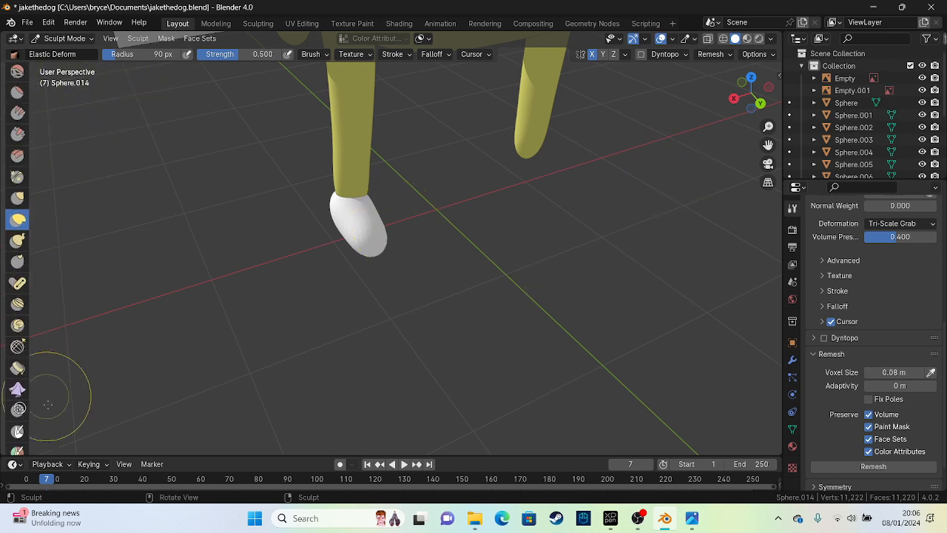
{"action": "scroll", "coordinate": [26, 438], "scroll_direction": "down", "scroll_amount": 2}
{"action": "left_click", "coordinate": [17, 418]}
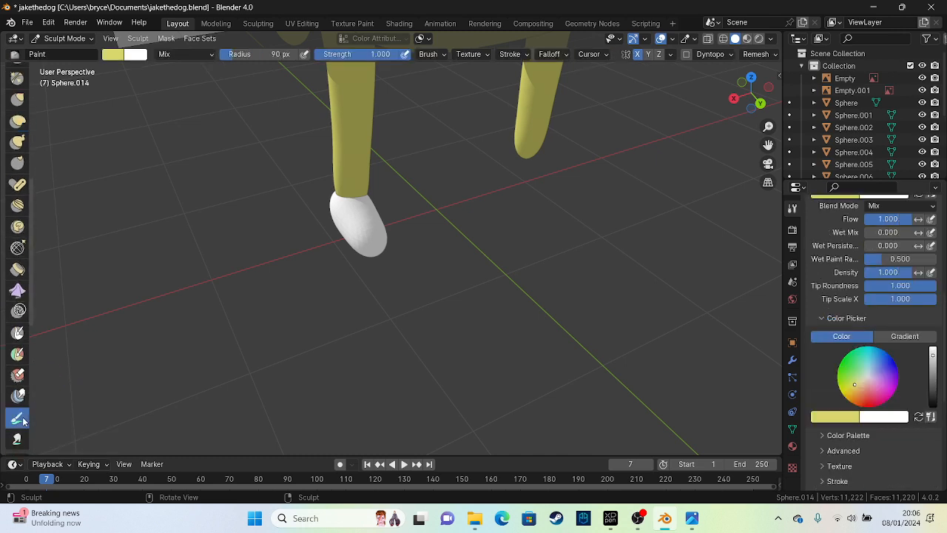
{"action": "left_click_drag", "start_coordinate": [332, 196], "coordinate": [363, 261]}
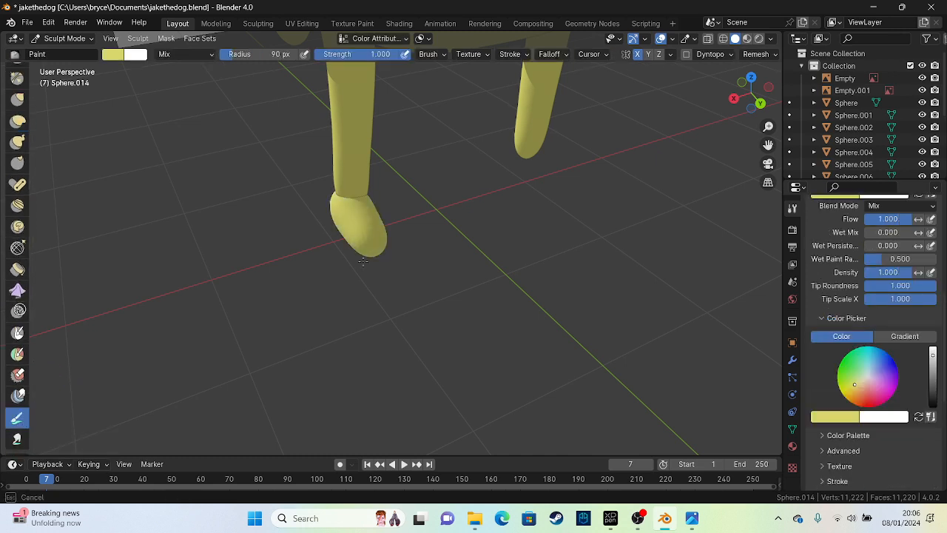
{"action": "left_click", "coordinate": [770, 38]}
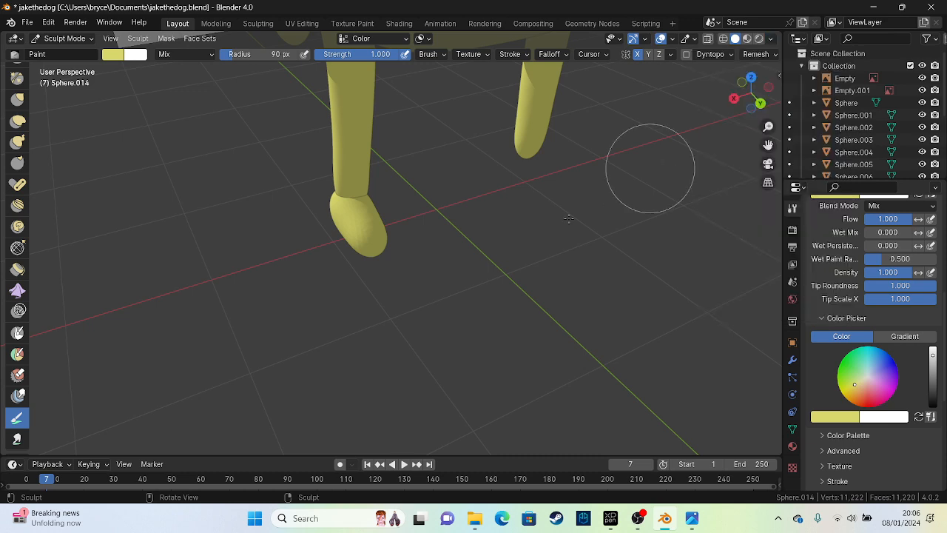
Step: Paint the remaining far side of the foot yellow and check its coverage from several angles
{"action": "scroll", "coordinate": [508, 186], "scroll_direction": "down", "scroll_amount": 8}
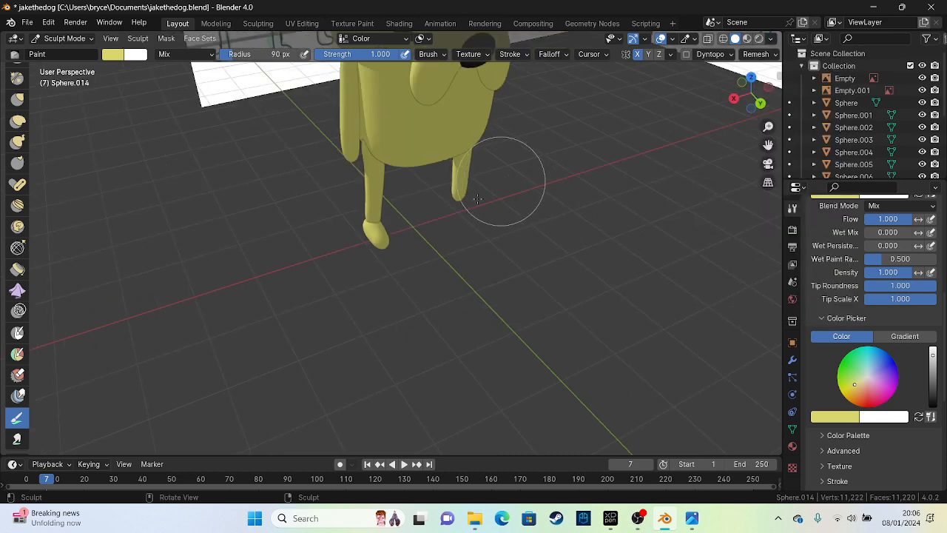
{"action": "mouse_move", "coordinate": [348, 229]}
{"action": "middle_mouse_down"}
{"action": "mouse_move", "coordinate": [454, 190]}
{"action": "mouse_move", "coordinate": [608, 203]}
{"action": "middle_mouse_up"}
{"action": "scroll", "coordinate": [421, 196], "scroll_direction": "up", "scroll_amount": 2}
{"action": "left_click_drag", "start_coordinate": [417, 117], "coordinate": [451, 138]}
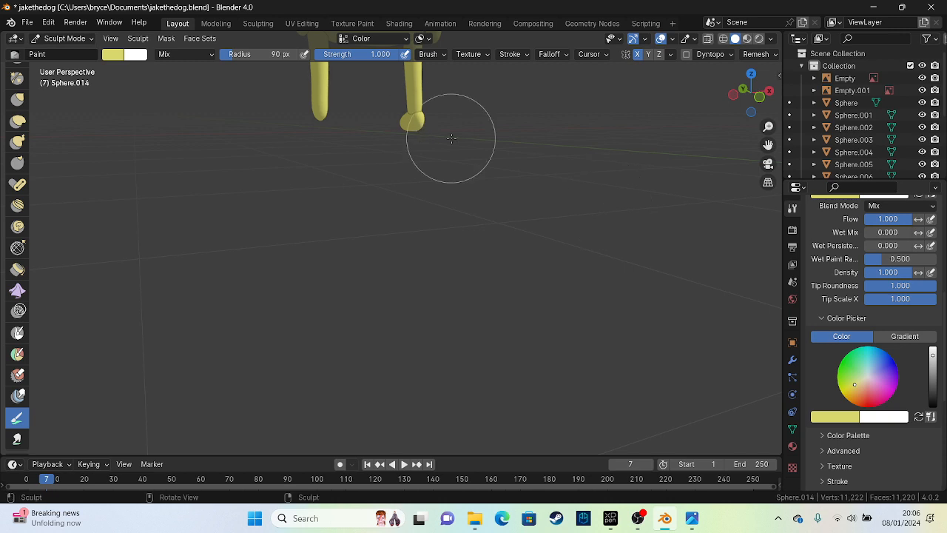
{"action": "middle_click_drag", "start_coordinate": [461, 141], "coordinate": [116, 200]}
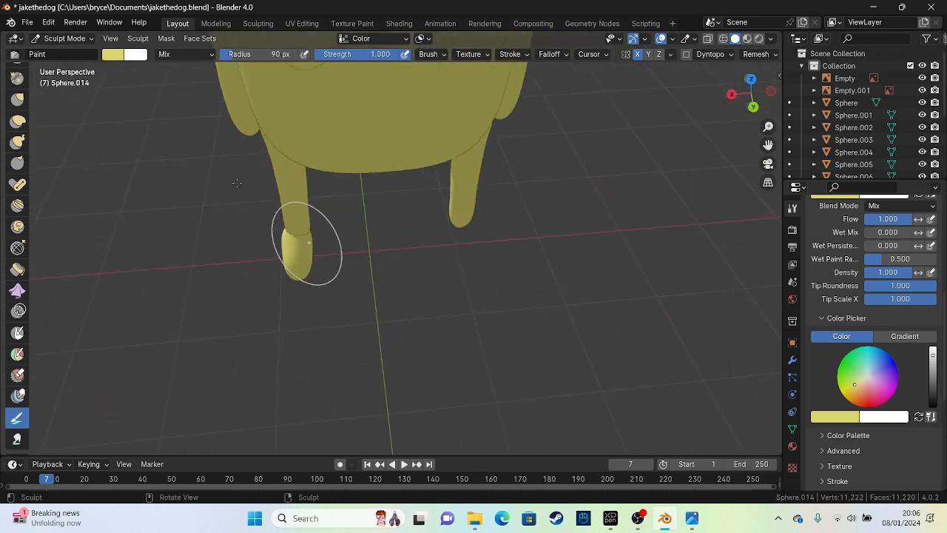
Step: Return to Object Mode and paste a copy of the finished foot for the other leg
{"action": "left_click", "coordinate": [63, 39]}
{"action": "left_click", "coordinate": [61, 37]}
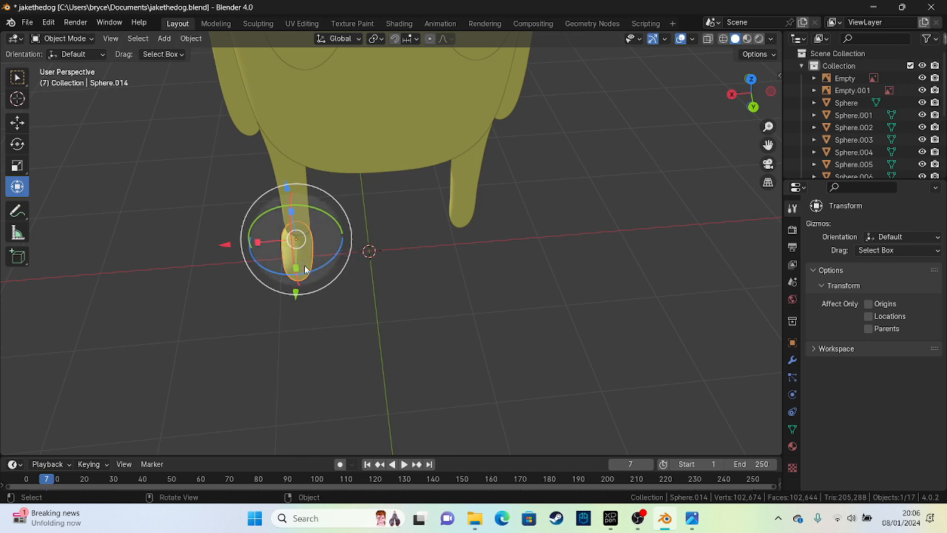
{"action": "key", "text": "ctrl+c"}
{"action": "key", "text": "ctrl+v"}
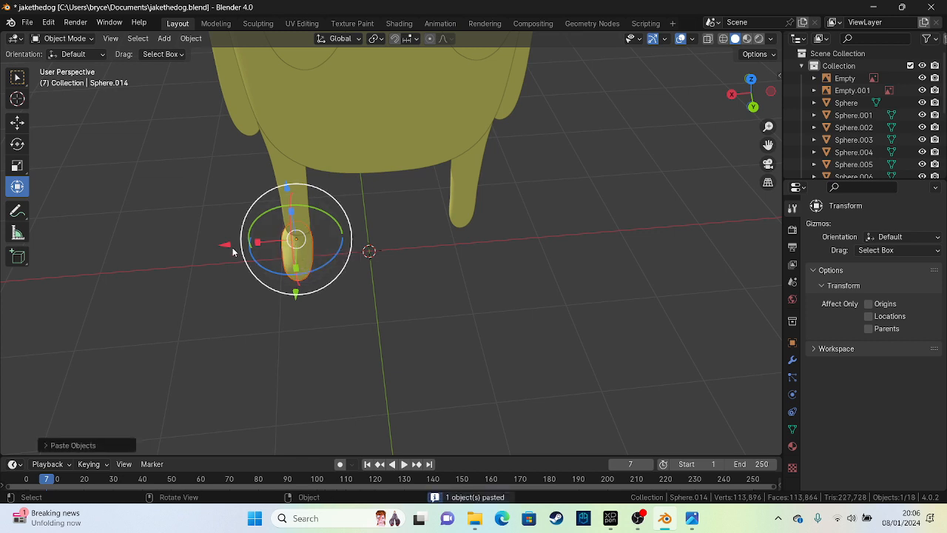
Step: Move the pasted foot along the X axis to the bare leg and mirror it on the global X axis
{"action": "key", "text": "g"}
{"action": "key", "text": "x"}
{"action": "left_click", "coordinate": [460, 213]}
{"action": "right_click", "coordinate": [466, 236]}
{"action": "mouse_move", "coordinate": [465, 237]}
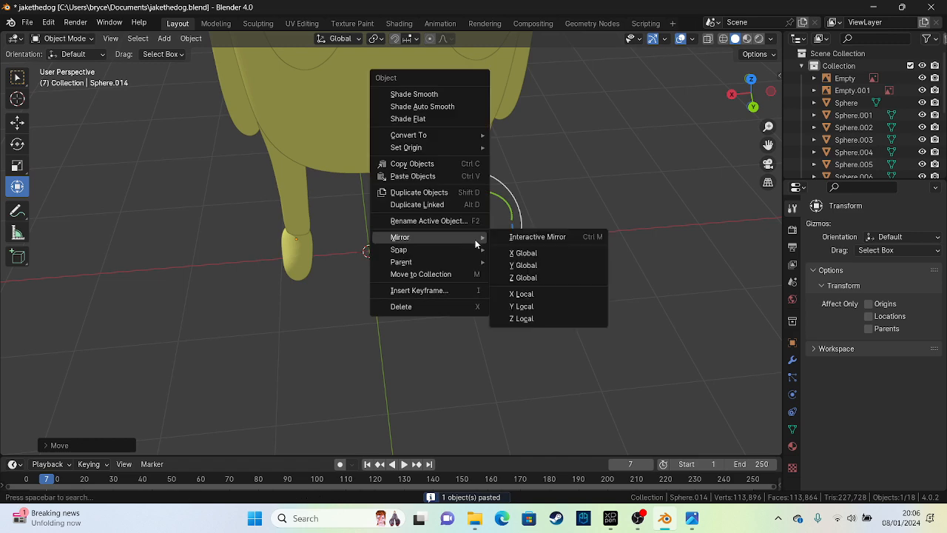
{"action": "left_click", "coordinate": [527, 254]}
Step: Fine-align the mirrored foot with the end of its leg in the back view, then deselect it
{"action": "middle_click_drag", "start_coordinate": [532, 253], "coordinate": [548, 238], "text": "alt"}
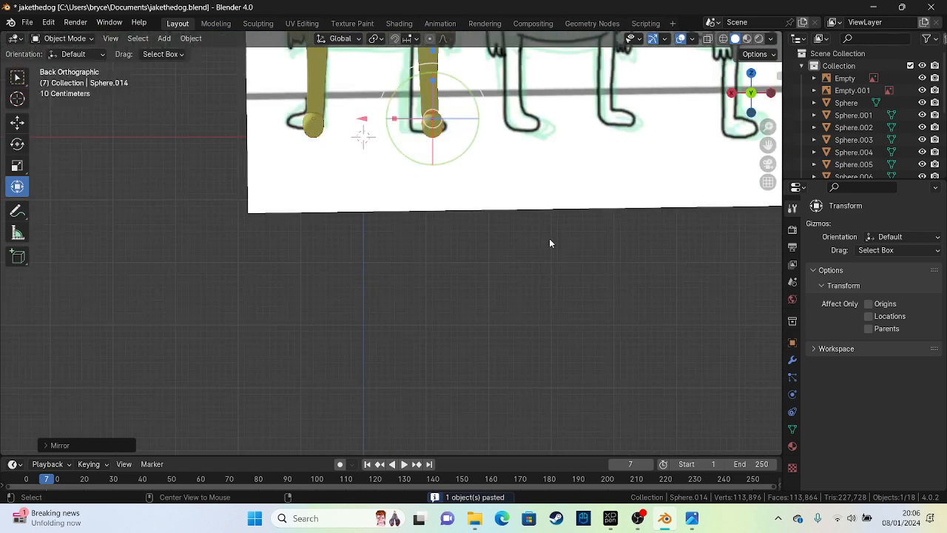
{"action": "scroll", "coordinate": [487, 179], "scroll_direction": "up", "scroll_amount": 2}
{"action": "scroll", "coordinate": [486, 180], "scroll_direction": "up", "scroll_amount": 1}
{"action": "middle_click_drag", "start_coordinate": [437, 95], "coordinate": [403, 220], "text": "shift"}
{"action": "scroll", "coordinate": [404, 219], "scroll_direction": "up", "scroll_amount": 3}
{"action": "middle_click_drag", "start_coordinate": [398, 263], "coordinate": [391, 429], "text": "shift"}
{"action": "left_click_drag", "start_coordinate": [383, 252], "coordinate": [381, 258]}
{"action": "scroll", "coordinate": [381, 258], "scroll_direction": "down", "scroll_amount": 5}
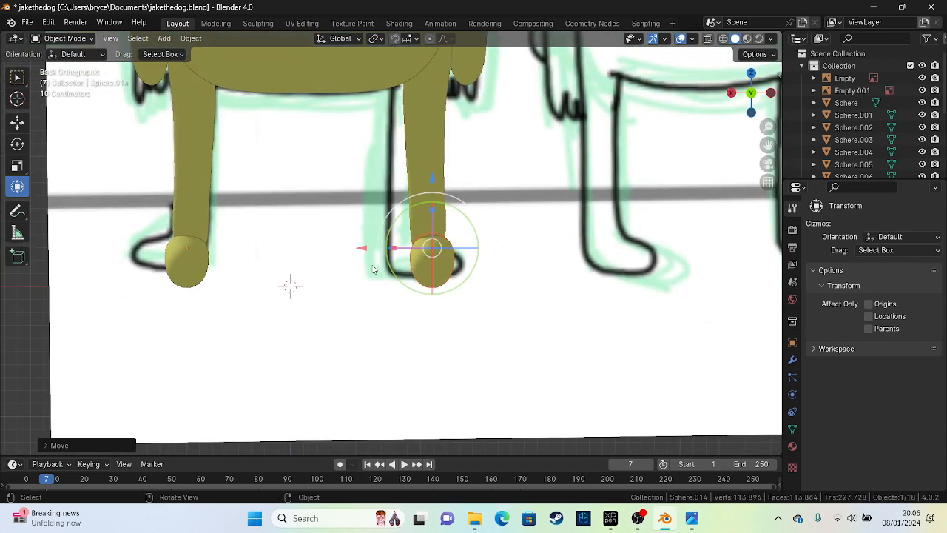
{"action": "left_click", "coordinate": [350, 313]}
{"action": "middle_click_drag", "start_coordinate": [350, 313], "coordinate": [346, 279]}
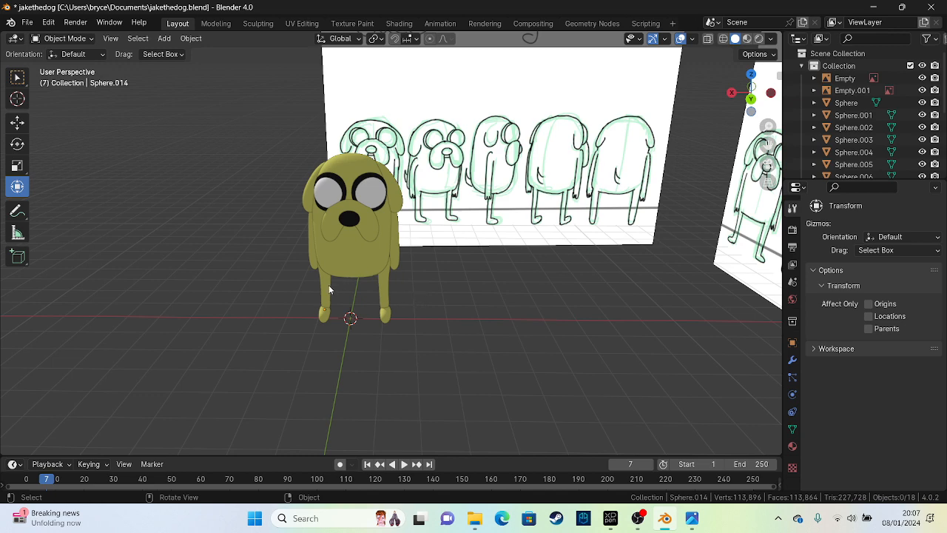
Step: Duplicate the white source sphere below the reference and move the copy up beside the body in the right view
{"action": "key", "text": "KP_3"}
{"action": "scroll", "coordinate": [380, 288], "scroll_direction": "down", "scroll_amount": 3}
{"action": "left_click", "coordinate": [427, 353]}
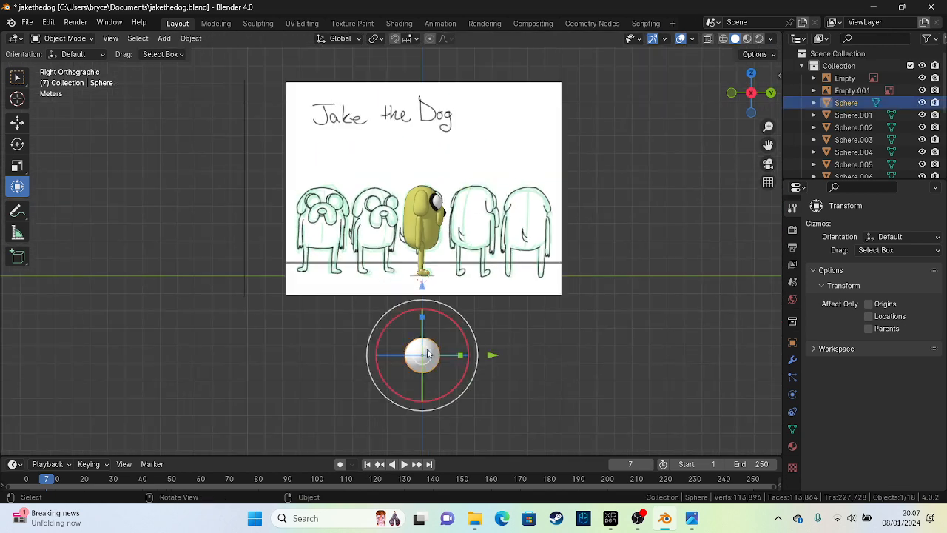
{"action": "key", "text": "ctrl+c"}
{"action": "key", "text": "ctrl+v"}
{"action": "scroll", "coordinate": [418, 356], "scroll_direction": "up", "scroll_amount": 3}
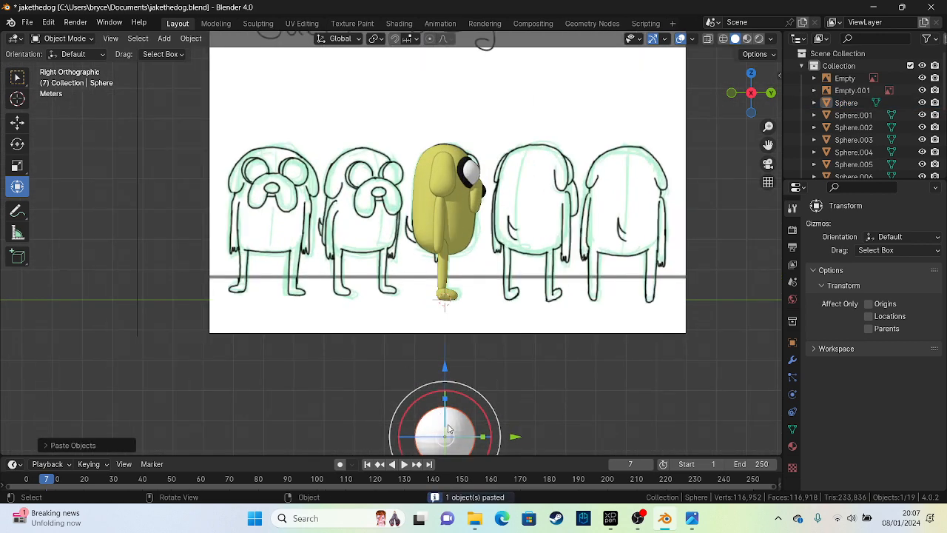
{"action": "key", "text": "g"}
{"action": "left_click", "coordinate": [448, 329]}
Step: Scale the white sphere copy down to about a quarter and place it at the tail's base on the lower back
{"action": "scroll", "coordinate": [400, 188], "scroll_direction": "up", "scroll_amount": 6}
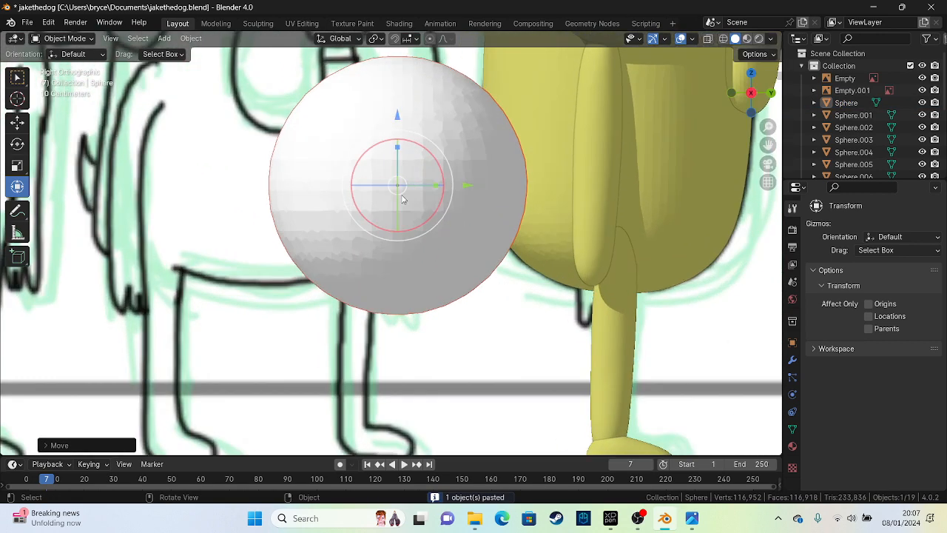
{"action": "key", "text": "s"}
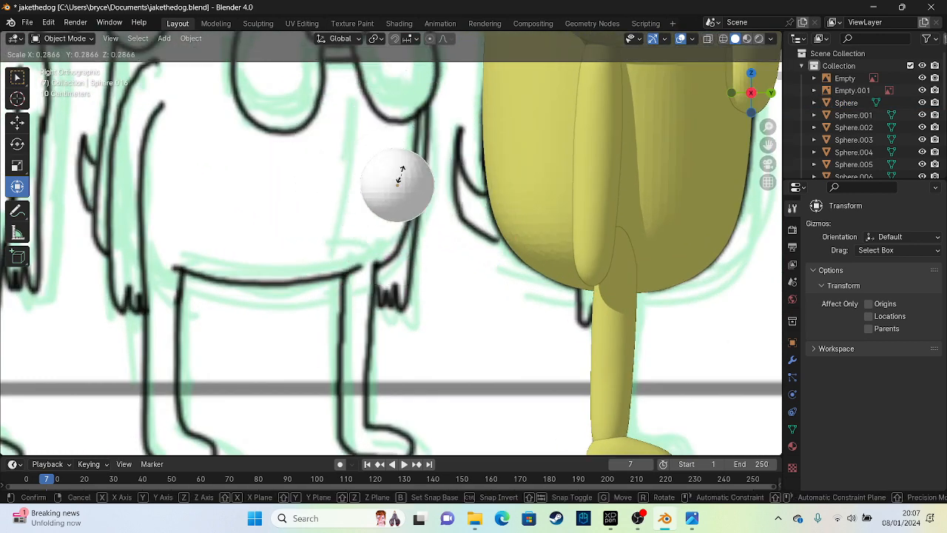
{"action": "left_click", "coordinate": [398, 188]}
{"action": "left_click_drag", "start_coordinate": [398, 190], "coordinate": [504, 231]}
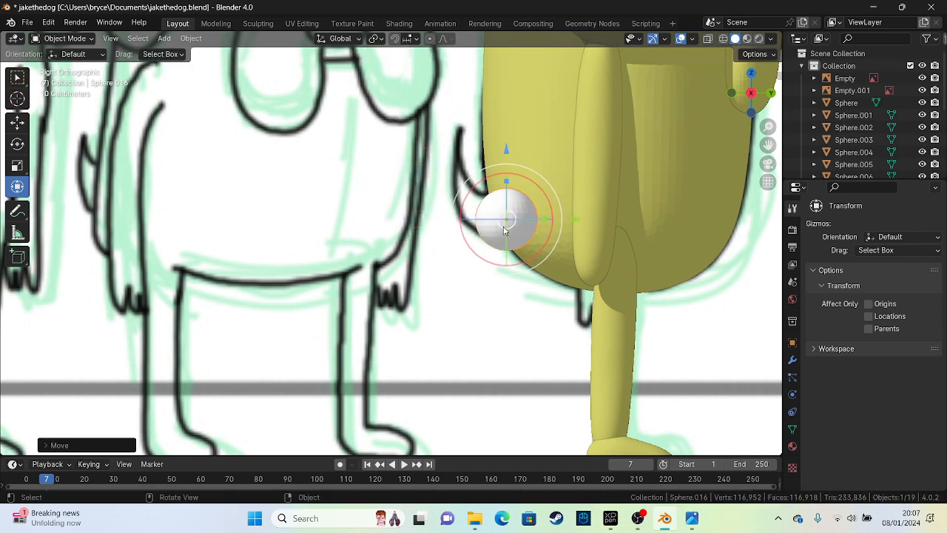
Step: Move the small white sphere along the X axis to the middle of the body's back
{"action": "middle_click_drag", "start_coordinate": [491, 238], "coordinate": [569, 286]}
{"action": "scroll", "coordinate": [592, 264], "scroll_direction": "down", "scroll_amount": 4}
{"action": "middle_click_drag", "start_coordinate": [558, 291], "coordinate": [625, 290]}
{"action": "left_click_drag", "start_coordinate": [685, 246], "coordinate": [474, 220]}
{"action": "scroll", "coordinate": [474, 221], "scroll_direction": "up", "scroll_amount": 5}
{"action": "scroll", "coordinate": [473, 221], "scroll_direction": "up", "scroll_amount": 5}
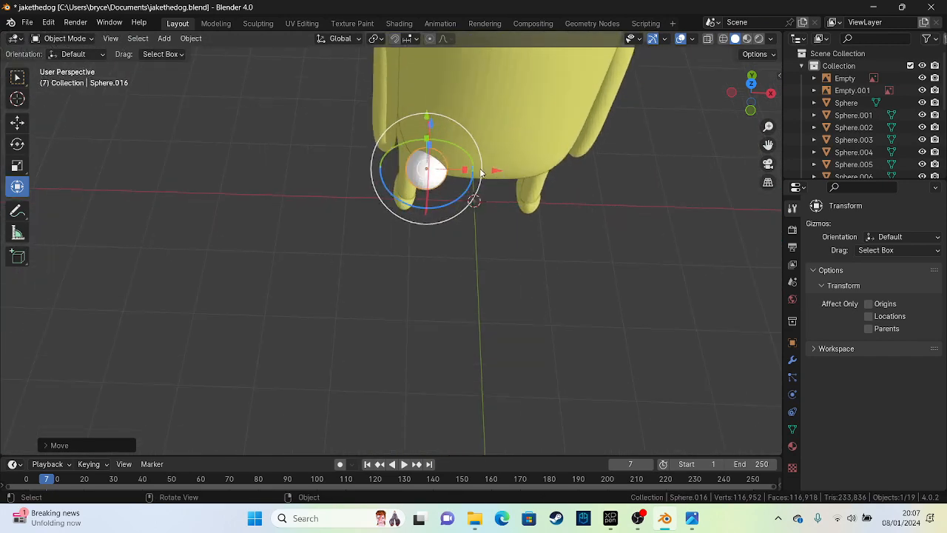
{"action": "left_click_drag", "start_coordinate": [491, 172], "coordinate": [567, 172]}
{"action": "scroll", "coordinate": [518, 202], "scroll_direction": "up", "scroll_amount": 2}
{"action": "middle_click_drag", "start_coordinate": [505, 214], "coordinate": [391, 342], "text": "shift"}
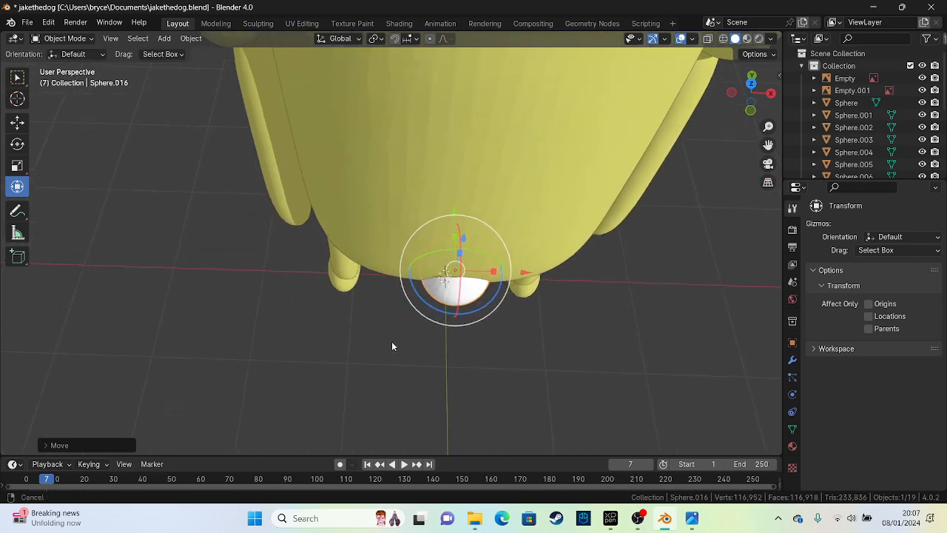
Step: Nudge the tail sphere slightly along the X axis to fine-tune its centring on the lower back
{"action": "middle_click_drag", "start_coordinate": [441, 259], "coordinate": [451, 159]}
{"action": "scroll", "coordinate": [522, 214], "scroll_direction": "up", "scroll_amount": 2}
{"action": "middle_click_drag", "start_coordinate": [505, 274], "coordinate": [453, 302], "text": "shift"}
{"action": "middle_click_drag", "start_coordinate": [453, 302], "coordinate": [449, 245]}
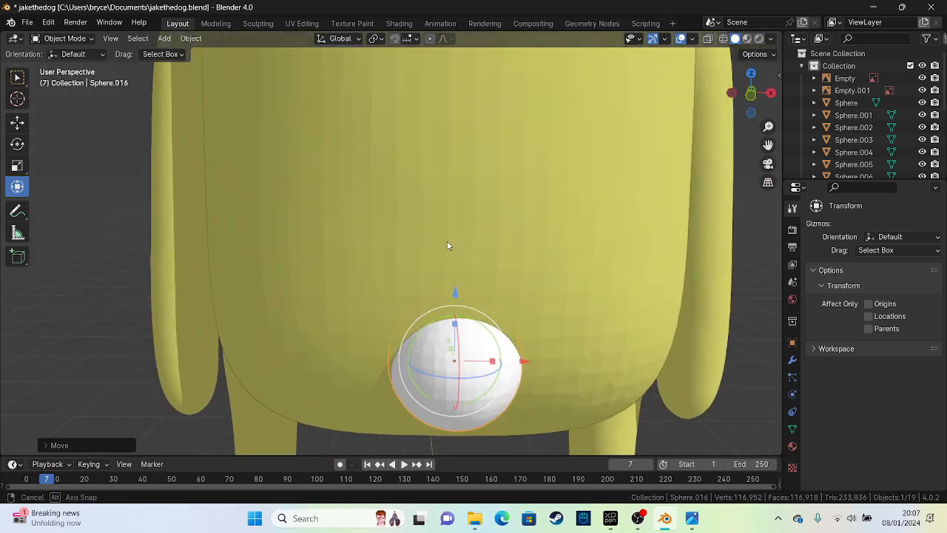
{"action": "scroll", "coordinate": [455, 277], "scroll_direction": "up", "scroll_amount": 2}
{"action": "middle_click_drag", "start_coordinate": [494, 302], "coordinate": [407, 182], "text": "shift"}
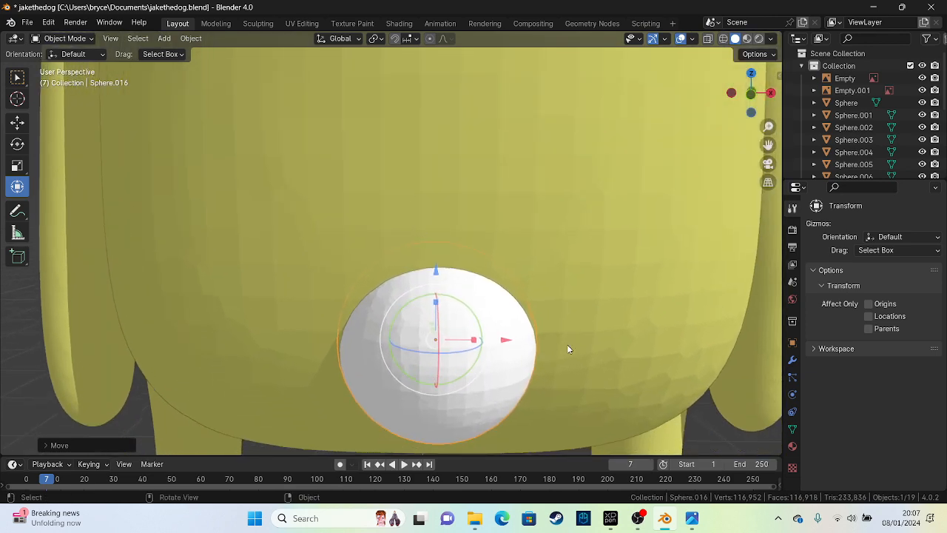
{"action": "left_click_drag", "start_coordinate": [515, 347], "coordinate": [490, 348]}
{"action": "scroll", "coordinate": [486, 321], "scroll_direction": "down", "scroll_amount": 4}
{"action": "middle_click_drag", "start_coordinate": [486, 321], "coordinate": [430, 234]}
{"action": "scroll", "coordinate": [370, 310], "scroll_direction": "down", "scroll_amount": 5}
{"action": "scroll", "coordinate": [429, 215], "scroll_direction": "up", "scroll_amount": 6}
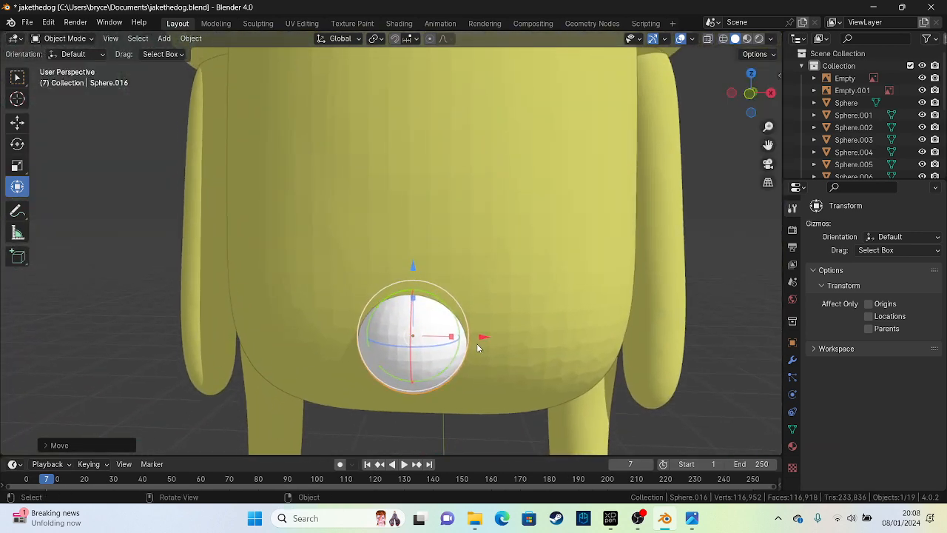
{"action": "left_click_drag", "start_coordinate": [481, 338], "coordinate": [474, 340]}
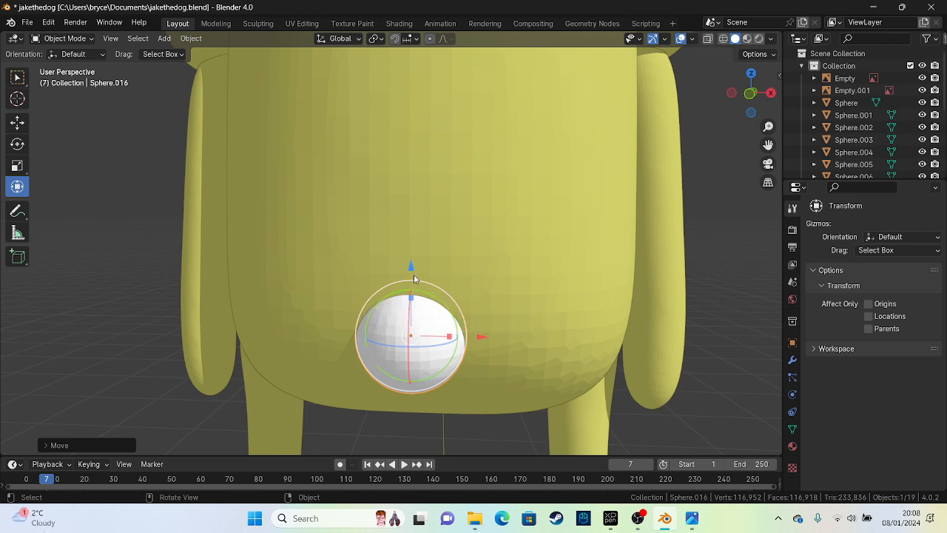
Step: Switch the tail sphere to Sculpt Mode in the right view and paint its exposed surface yellow with the Paint brush
{"action": "key", "text": "KP_3"}
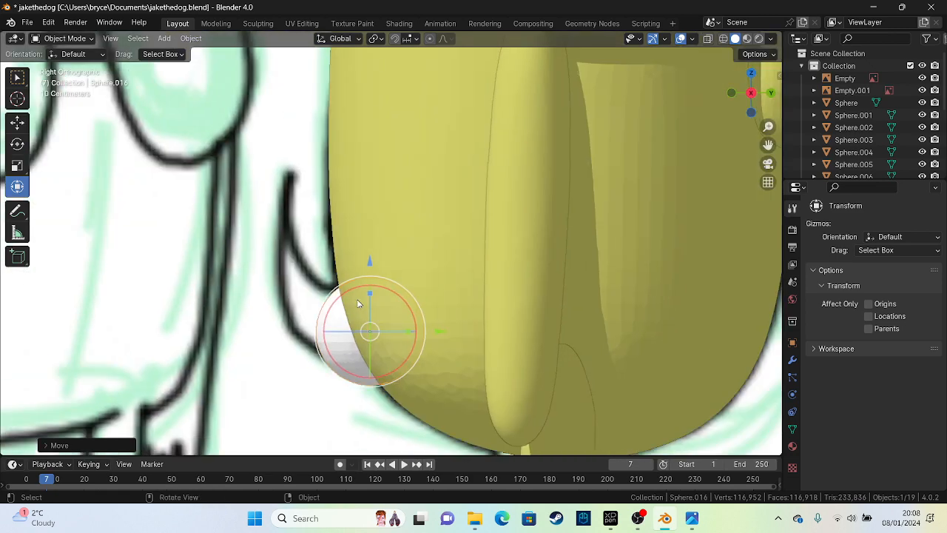
{"action": "middle_click_drag", "start_coordinate": [332, 301], "coordinate": [400, 260], "text": "shift"}
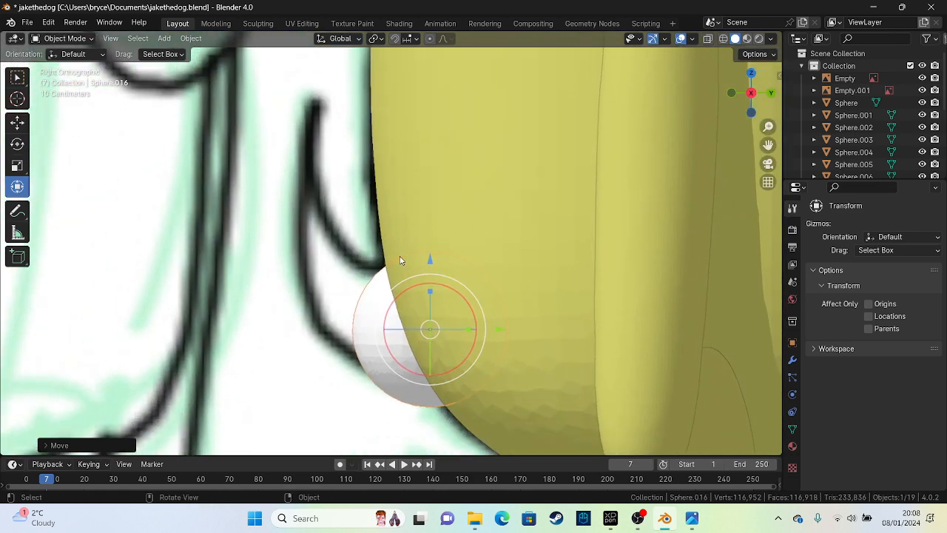
{"action": "left_click", "coordinate": [65, 39]}
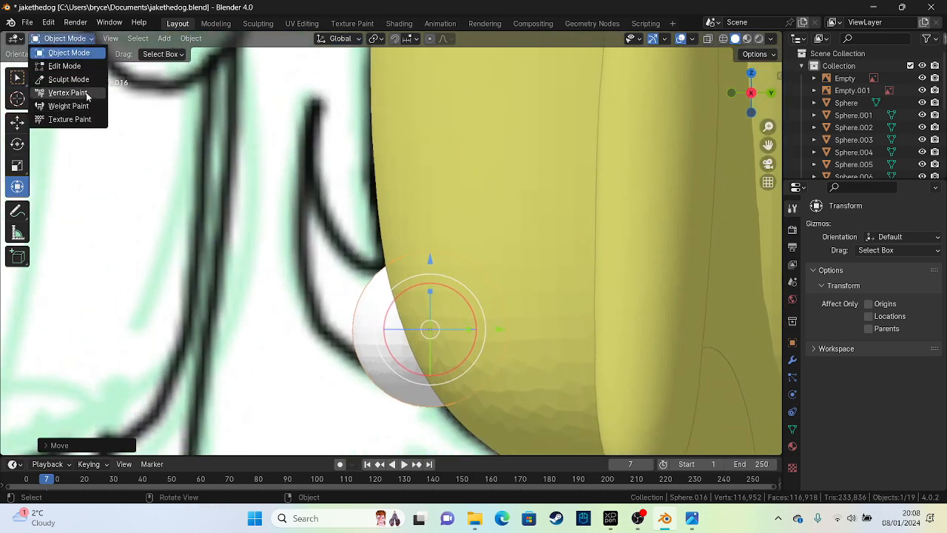
{"action": "left_click", "coordinate": [88, 82]}
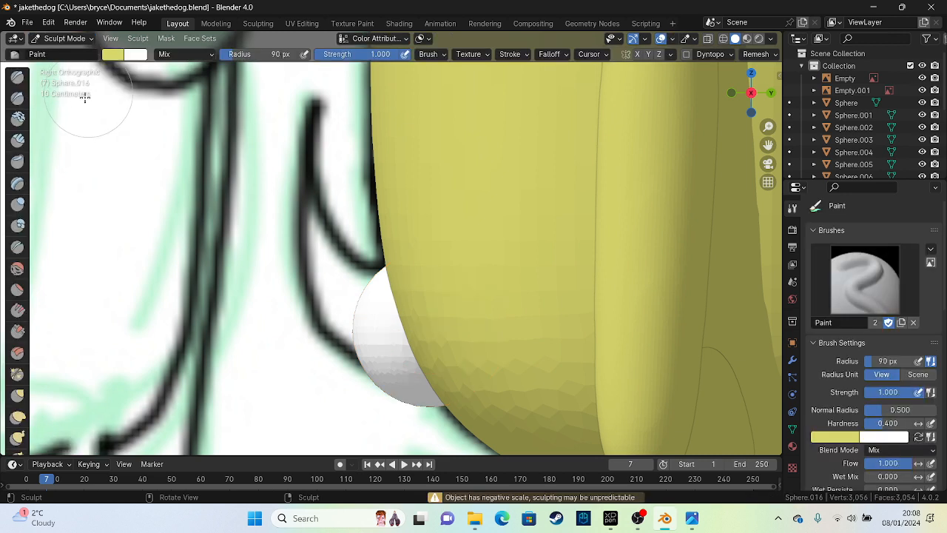
{"action": "mouse_move", "coordinate": [381, 304]}
{"action": "left_mouse_down"}
{"action": "mouse_move", "coordinate": [422, 387]}
{"action": "mouse_move", "coordinate": [459, 377]}
{"action": "left_mouse_up"}
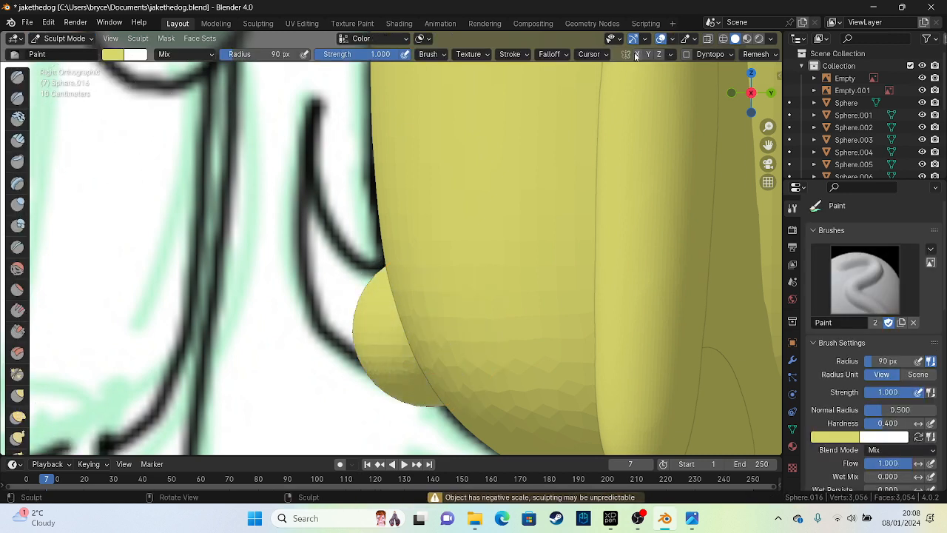
{"action": "left_click_drag", "start_coordinate": [409, 271], "coordinate": [378, 380]}
{"action": "left_click_drag", "start_coordinate": [458, 372], "coordinate": [457, 377]}
{"action": "scroll", "coordinate": [455, 374], "scroll_direction": "down", "scroll_amount": 4}
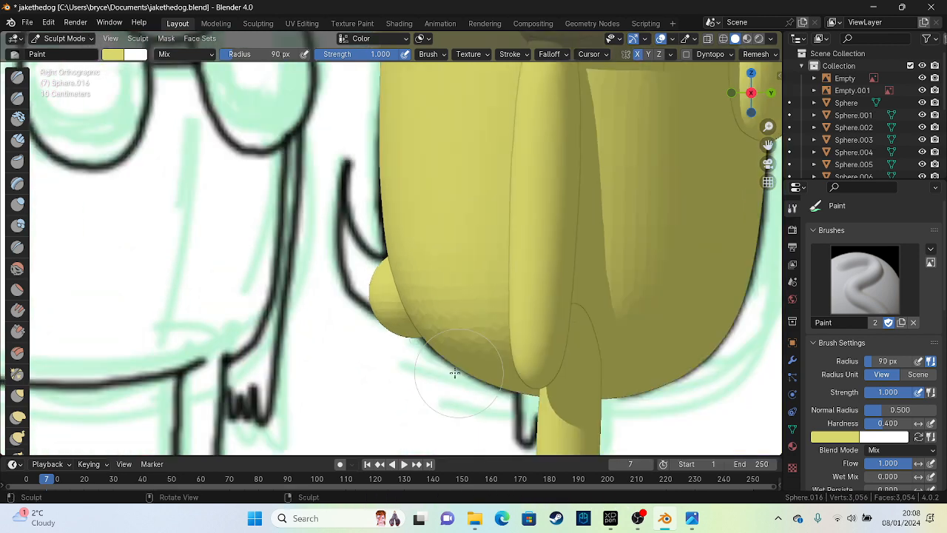
{"action": "mouse_move", "coordinate": [455, 374]}
{"action": "middle_mouse_down"}
{"action": "mouse_move", "coordinate": [567, 402]}
{"action": "mouse_move", "coordinate": [603, 399]}
{"action": "middle_mouse_up"}
{"action": "left_click_drag", "start_coordinate": [446, 241], "coordinate": [434, 294]}
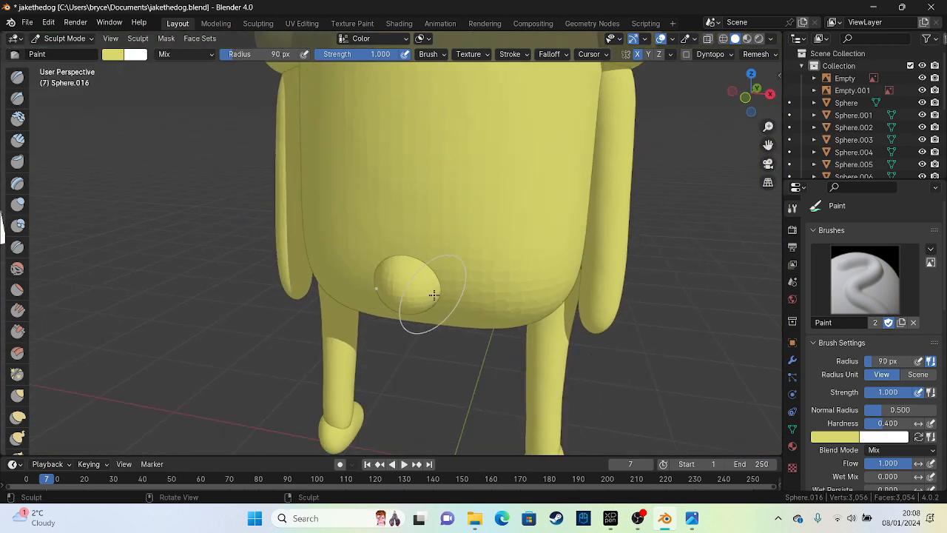
{"action": "key", "text": "KP_3"}
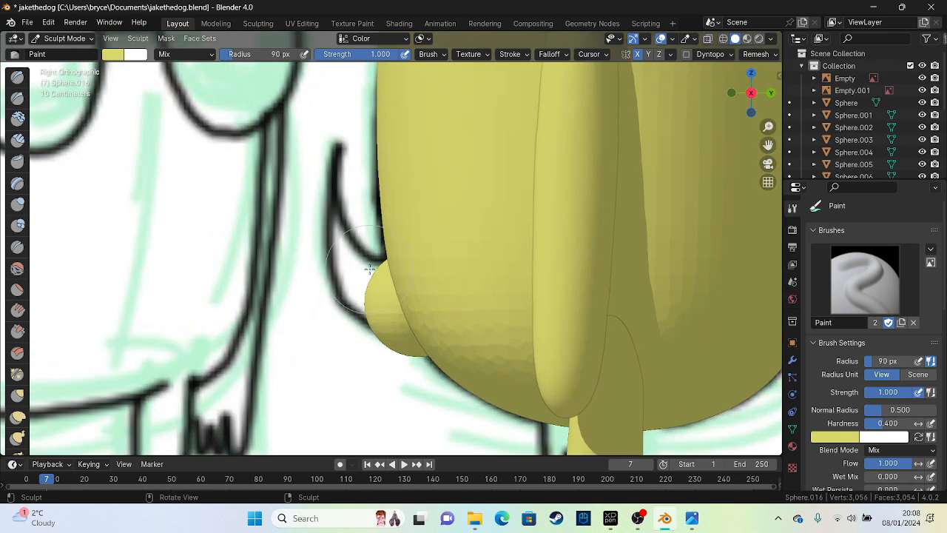
Step: Pull the small sphere on the body's back outward toward the reference tail with the Elastic Deform brush
{"action": "left_click", "coordinate": [17, 417]}
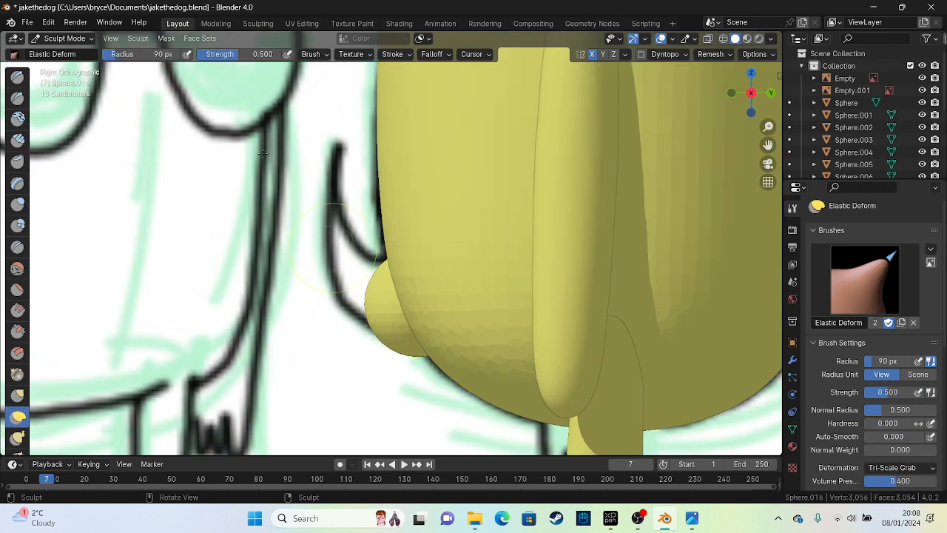
{"action": "left_click_drag", "start_coordinate": [131, 58], "coordinate": [155, 66]}
{"action": "left_click_drag", "start_coordinate": [371, 292], "coordinate": [333, 255]}
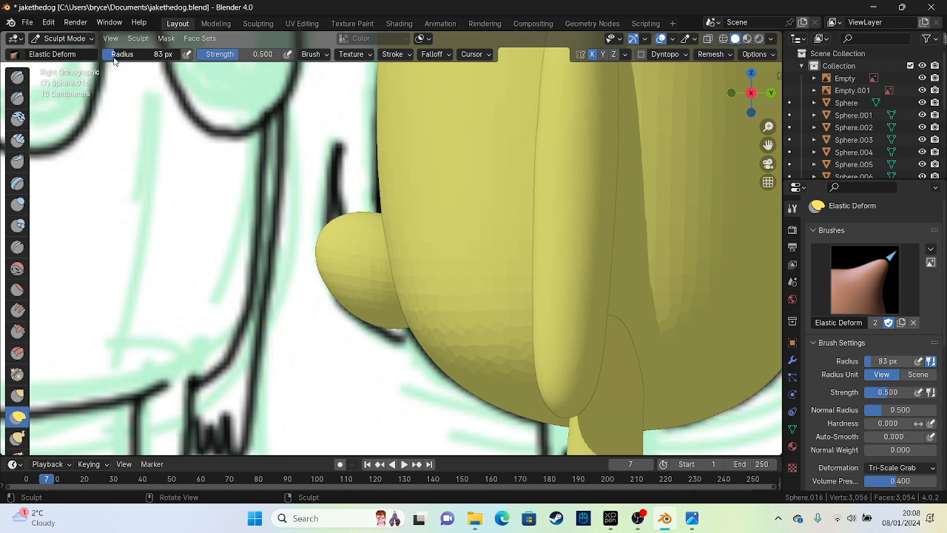
Step: Set the Elastic Deform radius to 100 px and stretch the small sphere upward into a curved tail
{"action": "left_click_drag", "start_coordinate": [120, 61], "coordinate": [157, 55]}
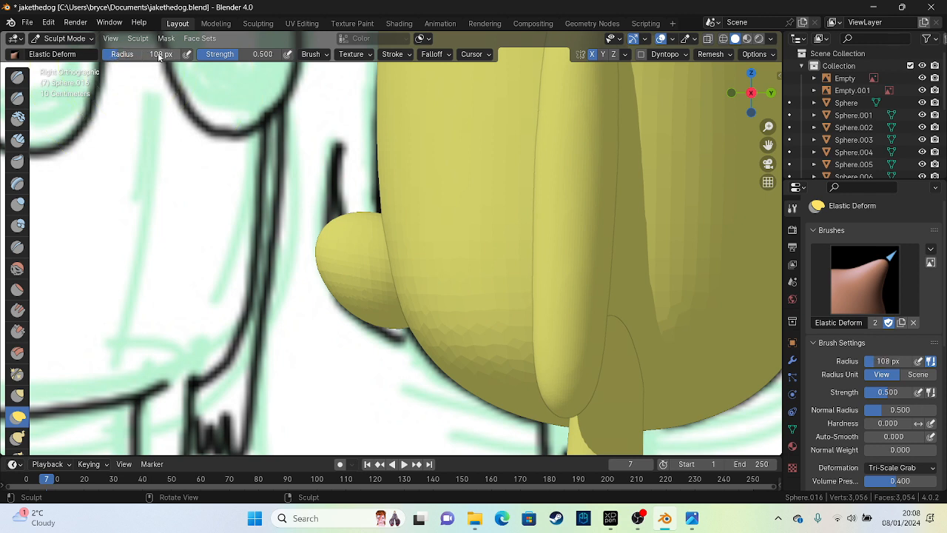
{"action": "left_click", "coordinate": [157, 54]}
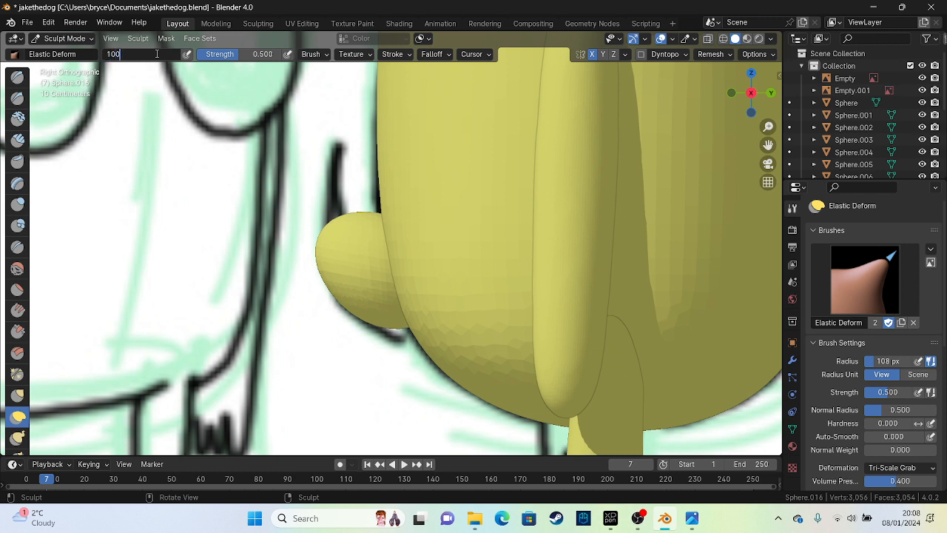
{"action": "key", "text": "Return"}
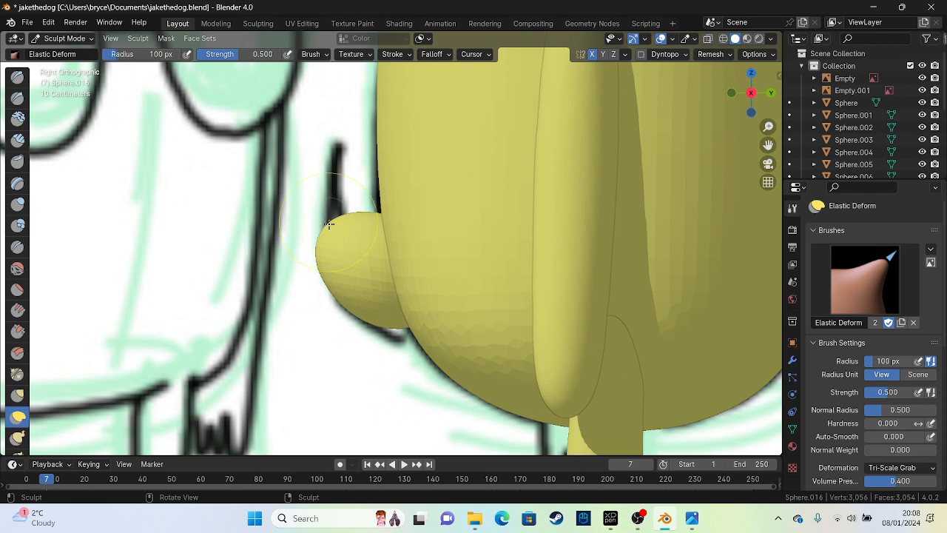
{"action": "left_click_drag", "start_coordinate": [332, 224], "coordinate": [335, 71]}
{"action": "left_click_drag", "start_coordinate": [377, 187], "coordinate": [373, 240]}
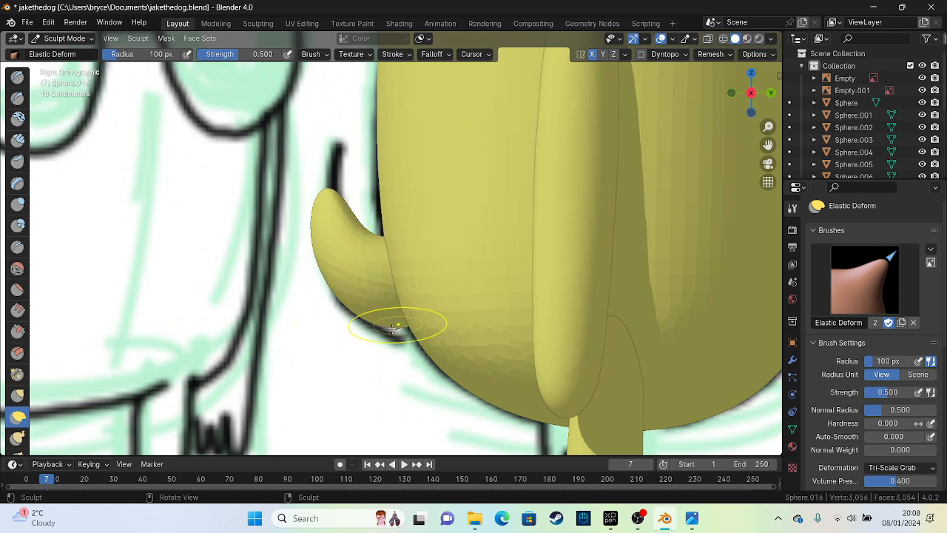
Step: Lower the tail's base, deepen its inner curve and extend its tip to the top of the reference tail line
{"action": "left_click_drag", "start_coordinate": [400, 326], "coordinate": [400, 335]}
{"action": "left_click_drag", "start_coordinate": [334, 226], "coordinate": [348, 85]}
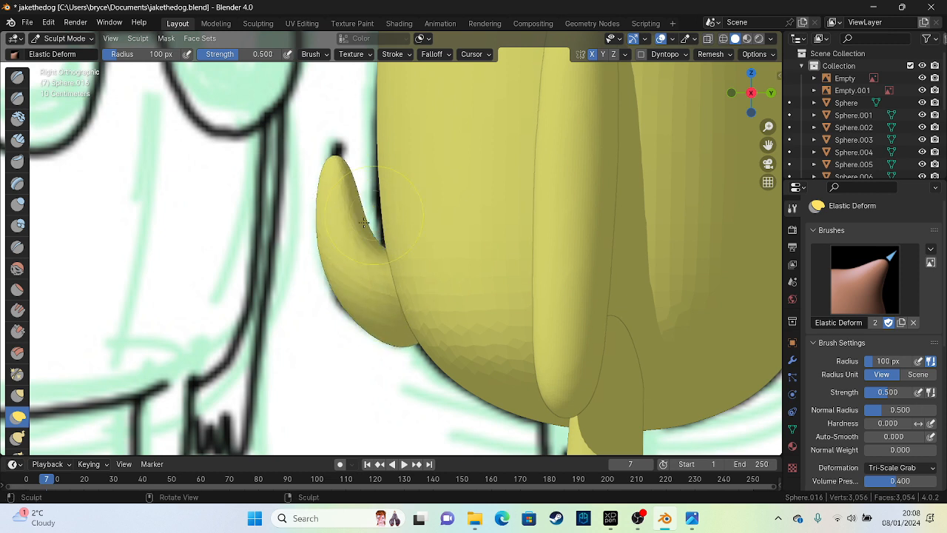
{"action": "left_click_drag", "start_coordinate": [363, 224], "coordinate": [366, 247]}
{"action": "left_click_drag", "start_coordinate": [355, 306], "coordinate": [358, 323]}
{"action": "left_click_drag", "start_coordinate": [342, 211], "coordinate": [342, 116]}
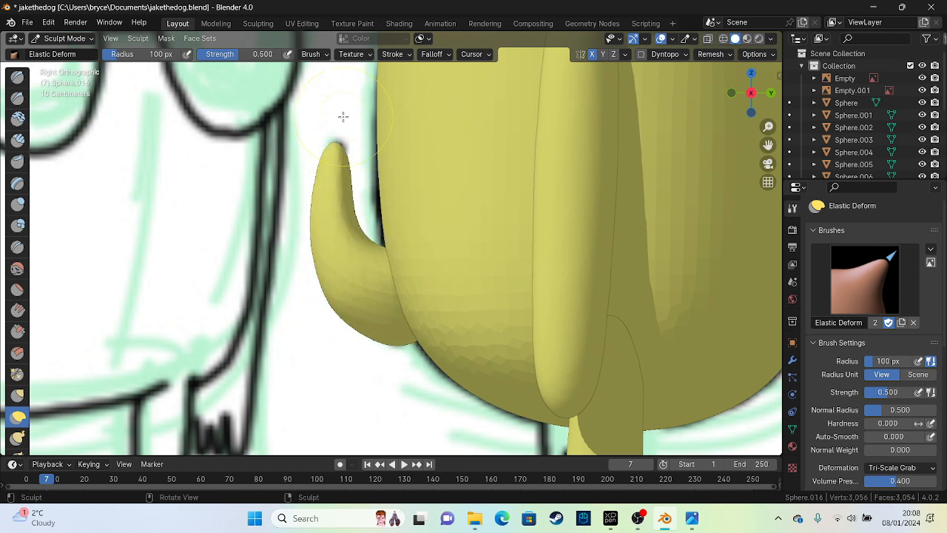
Step: Remesh the tail with a 0.08 m voxel size and smooth its surface from tip to base
{"action": "scroll", "coordinate": [873, 333], "scroll_direction": "down", "scroll_amount": 8}
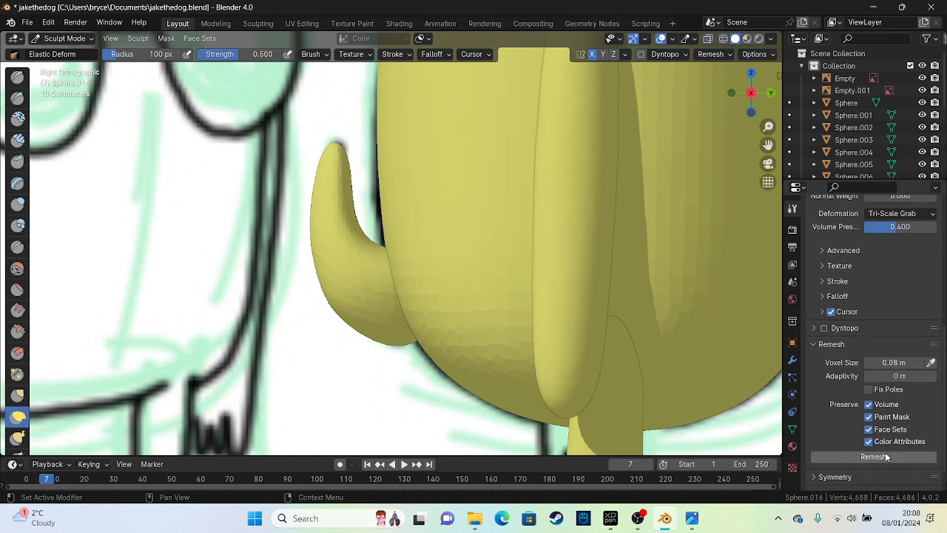
{"action": "mouse_move", "coordinate": [340, 161]}
{"action": "left_mouse_down", "text": "shift"}
{"action": "mouse_move", "coordinate": [348, 222]}
{"action": "mouse_move", "coordinate": [392, 332]}
{"action": "mouse_move", "coordinate": [423, 340]}
{"action": "left_mouse_up", "text": "shift"}
{"action": "left_click_drag", "start_coordinate": [393, 262], "coordinate": [410, 237]}
Step: Pull the tail's tip and outer edge upward into a sharper point along the reference line
{"action": "left_click_drag", "start_coordinate": [332, 142], "coordinate": [334, 134]}
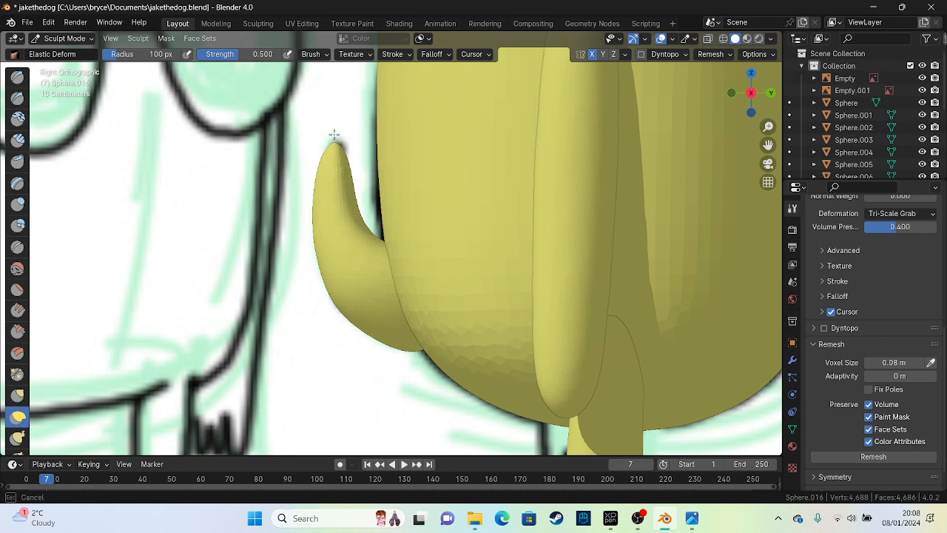
{"action": "mouse_move", "coordinate": [326, 173]}
{"action": "left_mouse_down"}
{"action": "mouse_move", "coordinate": [328, 186]}
{"action": "mouse_move", "coordinate": [332, 122]}
{"action": "left_mouse_up"}
{"action": "mouse_move", "coordinate": [320, 192]}
{"action": "left_mouse_down"}
{"action": "mouse_move", "coordinate": [316, 167]}
{"action": "mouse_move", "coordinate": [338, 140]}
{"action": "mouse_move", "coordinate": [343, 153]}
{"action": "left_mouse_up"}
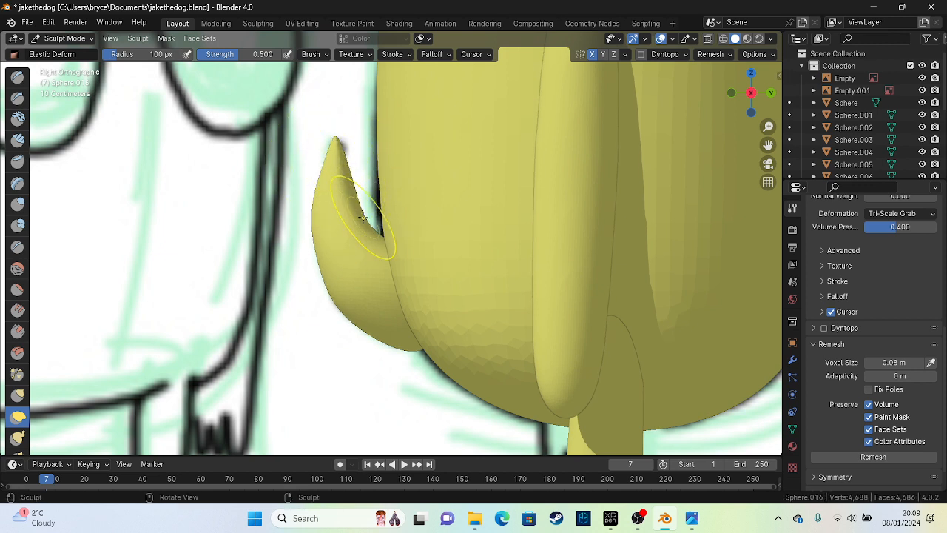
Step: Enlarge the Elastic Deform radius to 190 px and push in the tail's sides from the back view to narrow it
{"action": "middle_click_drag", "start_coordinate": [334, 211], "coordinate": [457, 230]}
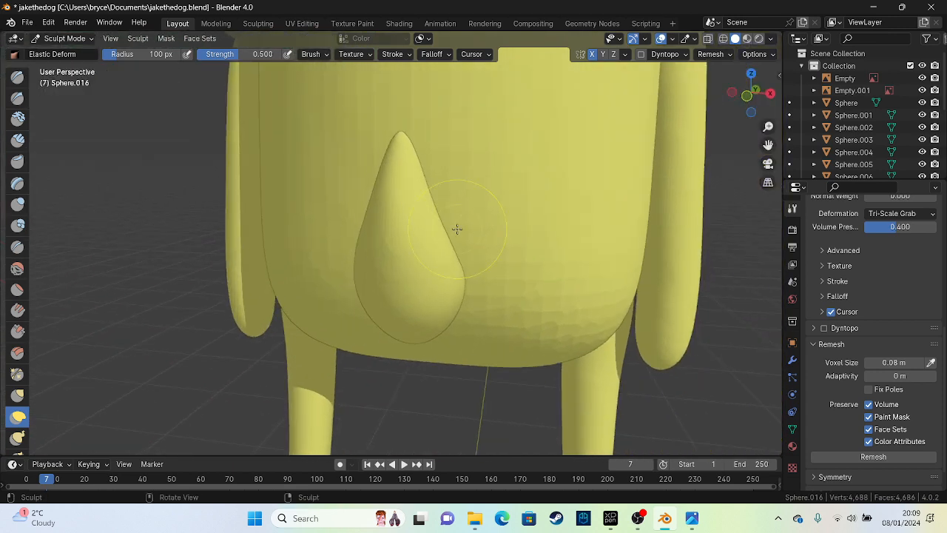
{"action": "left_click_drag", "start_coordinate": [146, 55], "coordinate": [177, 55]}
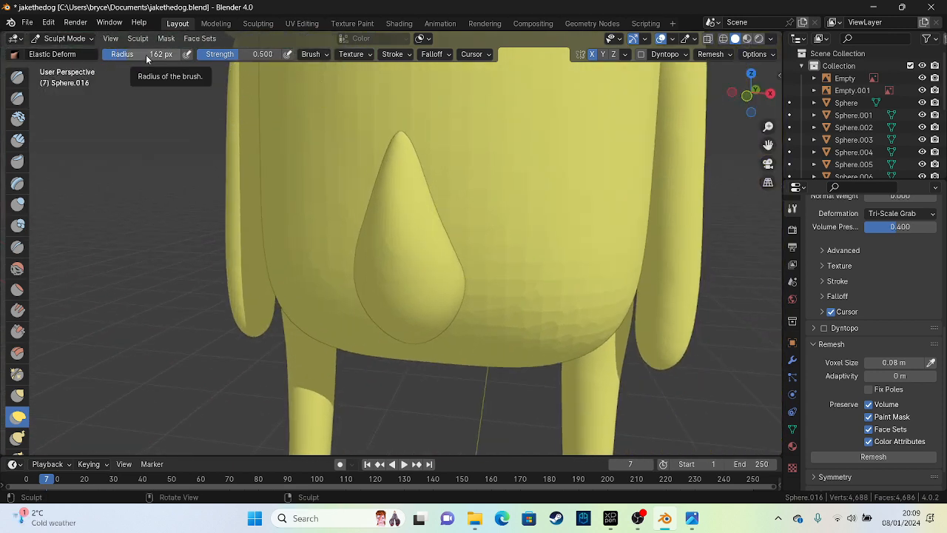
{"action": "scroll", "coordinate": [169, 127], "scroll_direction": "down", "scroll_amount": 5}
{"action": "mouse_move", "coordinate": [252, 183]}
{"action": "middle_mouse_down"}
{"action": "mouse_move", "coordinate": [216, 225]}
{"action": "mouse_move", "coordinate": [164, 191]}
{"action": "mouse_move", "coordinate": [251, 185]}
{"action": "middle_mouse_up"}
{"action": "scroll", "coordinate": [363, 248], "scroll_direction": "up", "scroll_amount": 3}
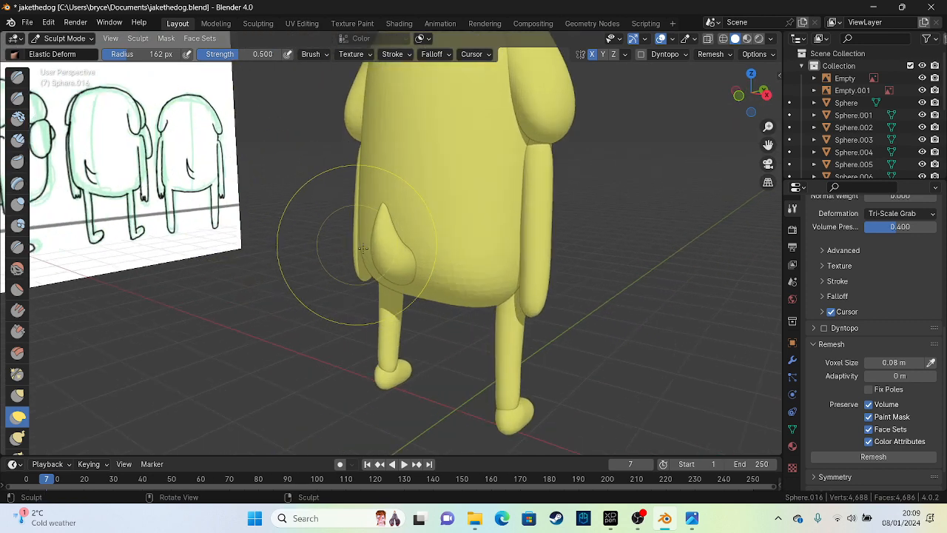
{"action": "middle_click_drag", "start_coordinate": [363, 248], "coordinate": [421, 231]}
{"action": "scroll", "coordinate": [421, 231], "scroll_direction": "up", "scroll_amount": 1}
{"action": "mouse_move", "coordinate": [425, 267]}
{"action": "left_mouse_down"}
{"action": "mouse_move", "coordinate": [414, 272]}
{"action": "mouse_move", "coordinate": [404, 259]}
{"action": "mouse_move", "coordinate": [424, 262]}
{"action": "mouse_move", "coordinate": [411, 265]}
{"action": "mouse_move", "coordinate": [412, 235]}
{"action": "mouse_move", "coordinate": [420, 260]}
{"action": "mouse_move", "coordinate": [407, 258]}
{"action": "left_mouse_up"}
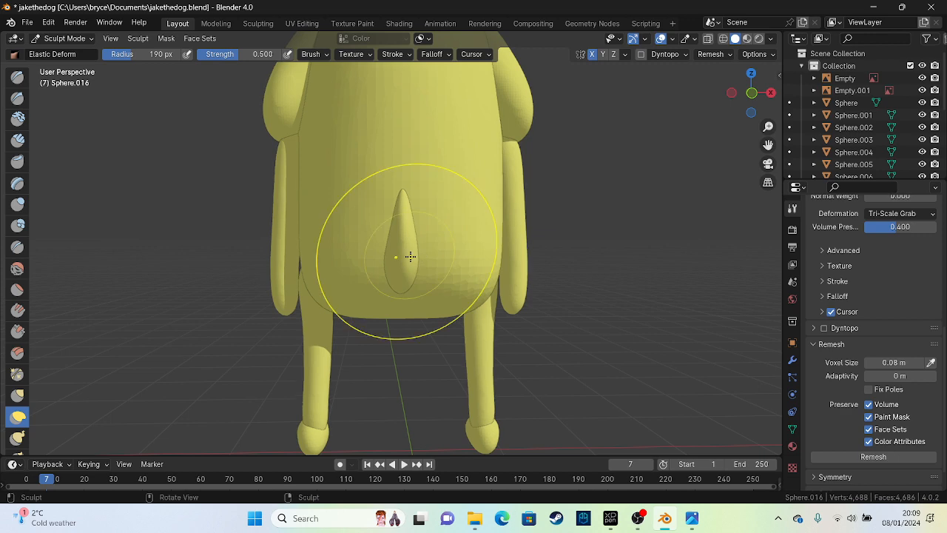
Step: Switch to Object Mode, scale the tail narrower along the X axis and deselect it
{"action": "left_click", "coordinate": [74, 39]}
{"action": "left_click", "coordinate": [84, 52]}
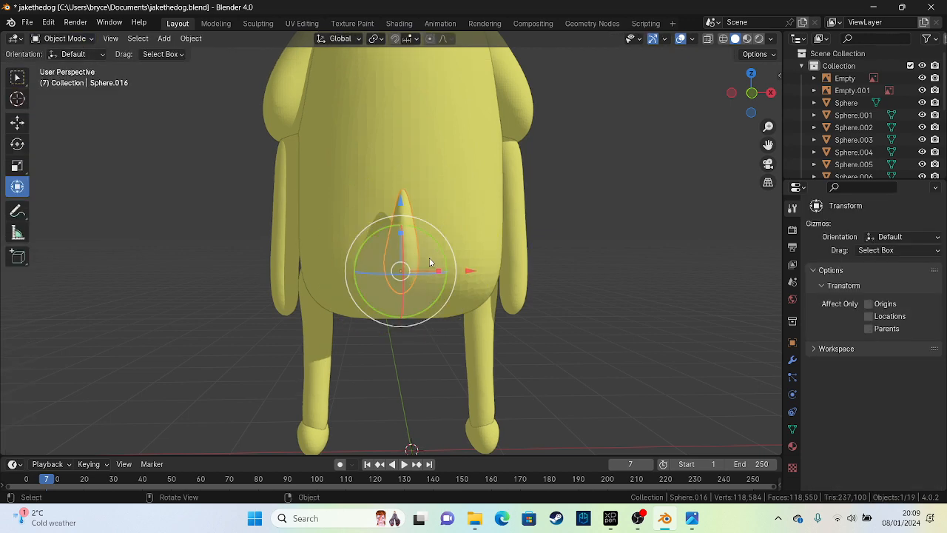
{"action": "left_click_drag", "start_coordinate": [437, 272], "coordinate": [420, 270]}
{"action": "left_click", "coordinate": [589, 226]}
{"action": "mouse_move", "coordinate": [590, 226]}
{"action": "middle_mouse_down"}
{"action": "mouse_move", "coordinate": [448, 318]}
{"action": "mouse_move", "coordinate": [444, 384]}
{"action": "mouse_move", "coordinate": [439, 244]}
{"action": "mouse_move", "coordinate": [520, 291]}
{"action": "mouse_move", "coordinate": [495, 274]}
{"action": "middle_mouse_up"}
{"action": "scroll", "coordinate": [496, 274], "scroll_direction": "up", "scroll_amount": 4}
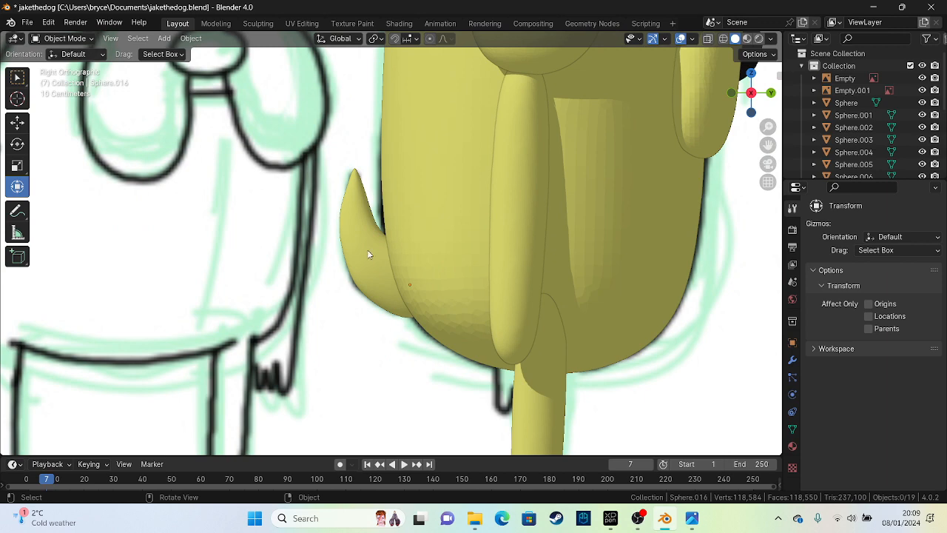
Step: Return the tail to Sculpt Mode and refine its curve against the side reference using an 84 px Elastic Deform radius
{"action": "left_click", "coordinate": [368, 254]}
{"action": "left_click", "coordinate": [64, 38]}
{"action": "left_click", "coordinate": [68, 74]}
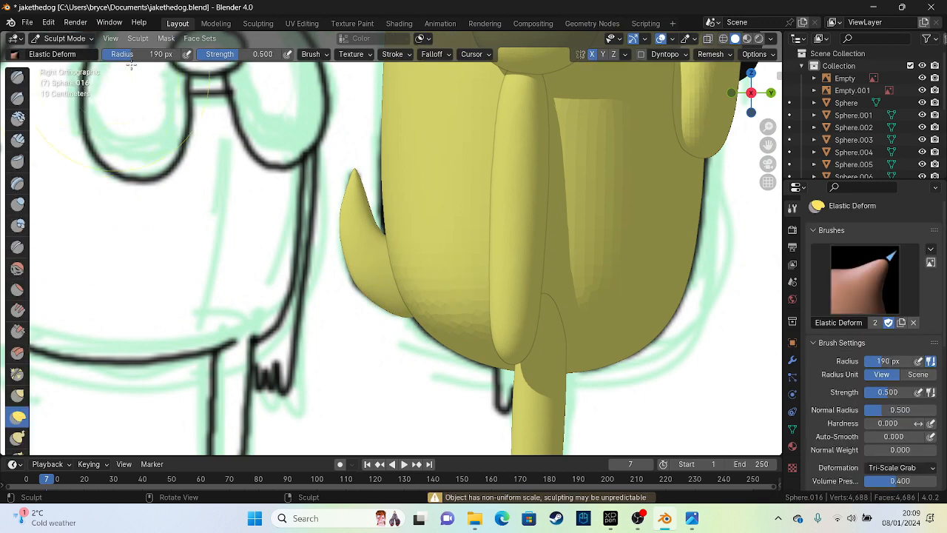
{"action": "left_click_drag", "start_coordinate": [139, 56], "coordinate": [131, 56]}
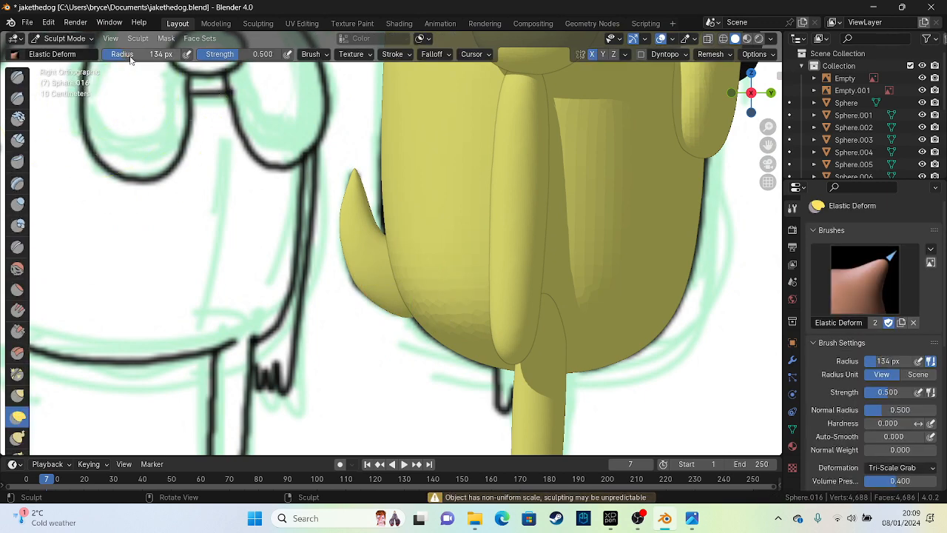
{"action": "left_click_drag", "start_coordinate": [380, 233], "coordinate": [367, 225]}
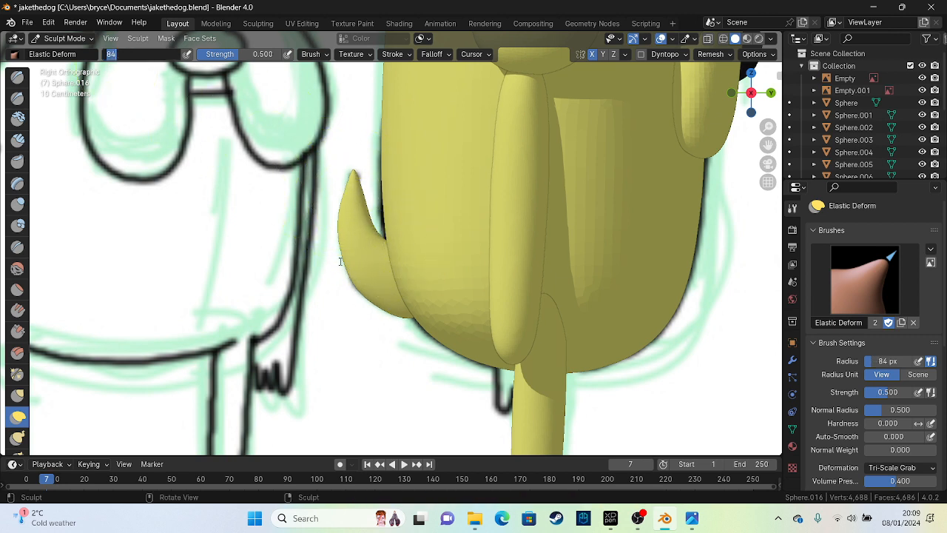
{"action": "left_click", "coordinate": [209, 169]}
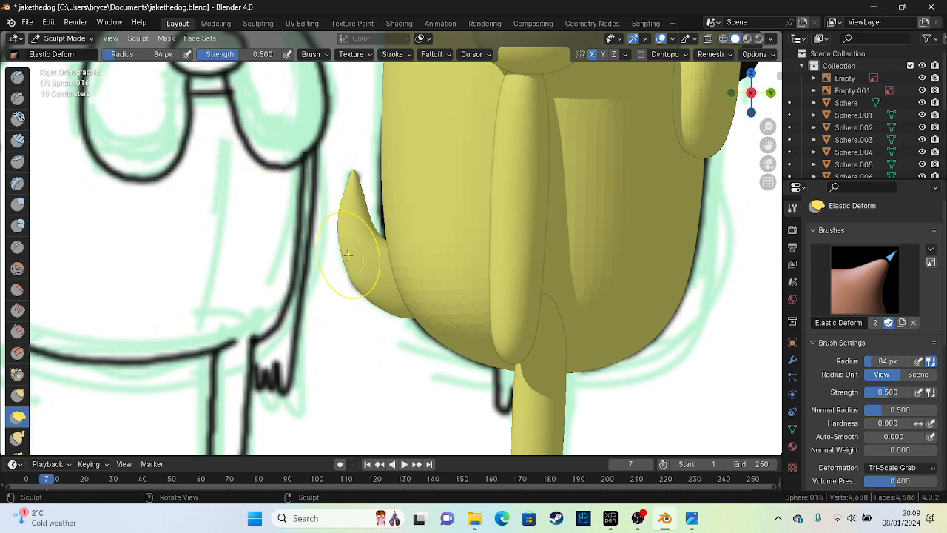
{"action": "mouse_move", "coordinate": [347, 254]}
{"action": "left_mouse_down"}
{"action": "mouse_move", "coordinate": [336, 257]}
{"action": "mouse_move", "coordinate": [363, 304]}
{"action": "mouse_move", "coordinate": [414, 319]}
{"action": "mouse_move", "coordinate": [391, 249]}
{"action": "mouse_move", "coordinate": [372, 262]}
{"action": "mouse_move", "coordinate": [349, 180]}
{"action": "left_mouse_up"}
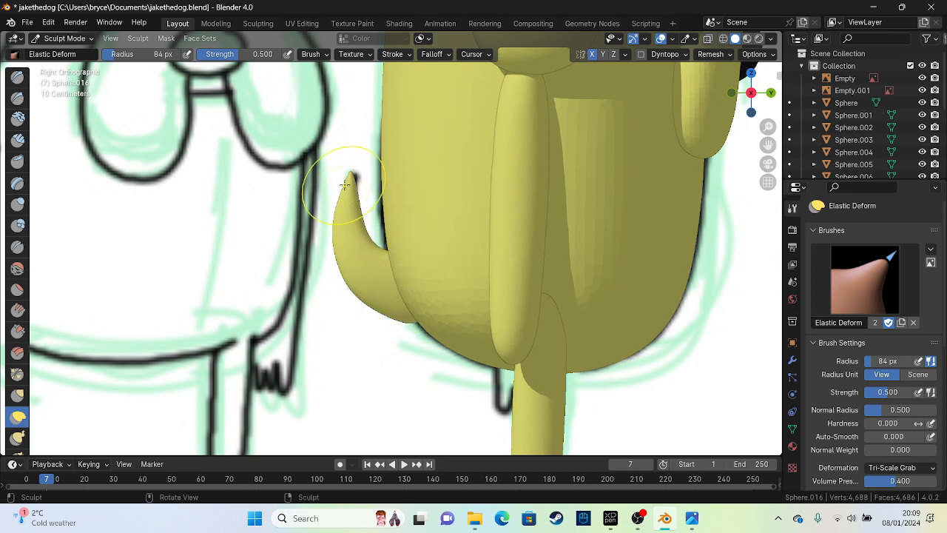
Step: Leave Sculpt Mode and select the body in Object Mode
{"action": "middle_click_drag", "start_coordinate": [350, 179], "coordinate": [417, 196]}
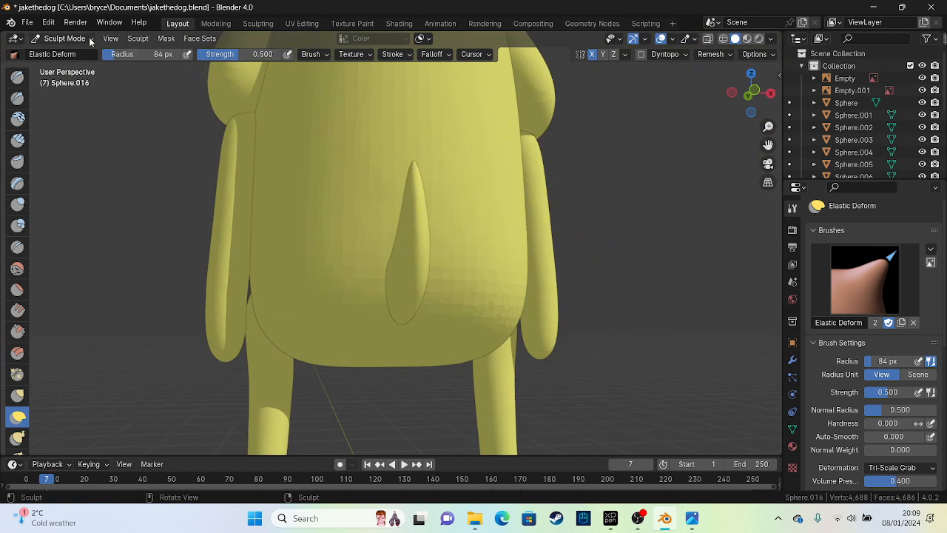
{"action": "left_click", "coordinate": [64, 38]}
{"action": "left_click", "coordinate": [52, 54]}
{"action": "left_click", "coordinate": [439, 196]}
{"action": "right_click", "coordinate": [439, 196]}
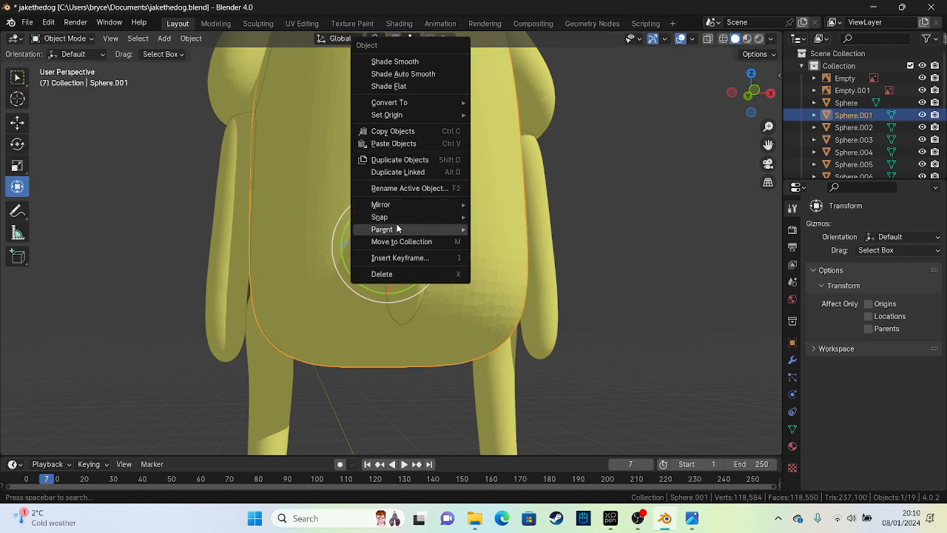
{"action": "middle_click_drag", "start_coordinate": [365, 139], "coordinate": [354, 188]}
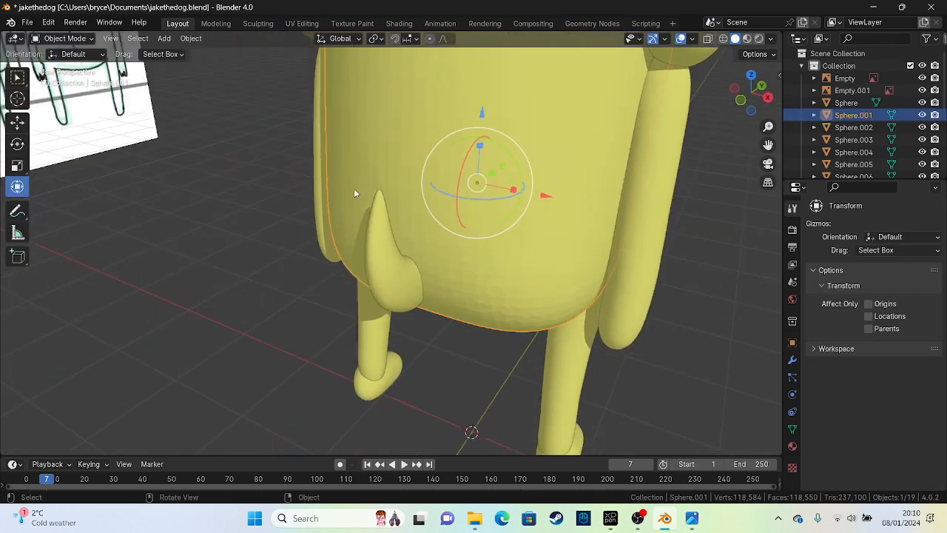
Step: Try to reshape the body's back with the Elastic Deform brush in Sculpt Mode, and undo the strokes
{"action": "left_click", "coordinate": [65, 37]}
{"action": "left_click", "coordinate": [95, 77]}
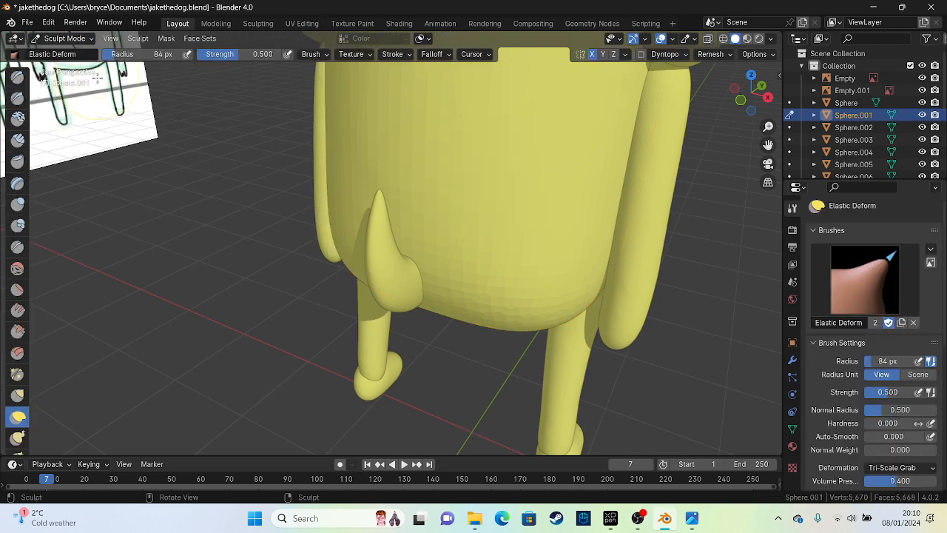
{"action": "mouse_move", "coordinate": [486, 226]}
{"action": "left_mouse_down"}
{"action": "mouse_move", "coordinate": [473, 210]}
{"action": "mouse_move", "coordinate": [481, 222]}
{"action": "left_mouse_up"}
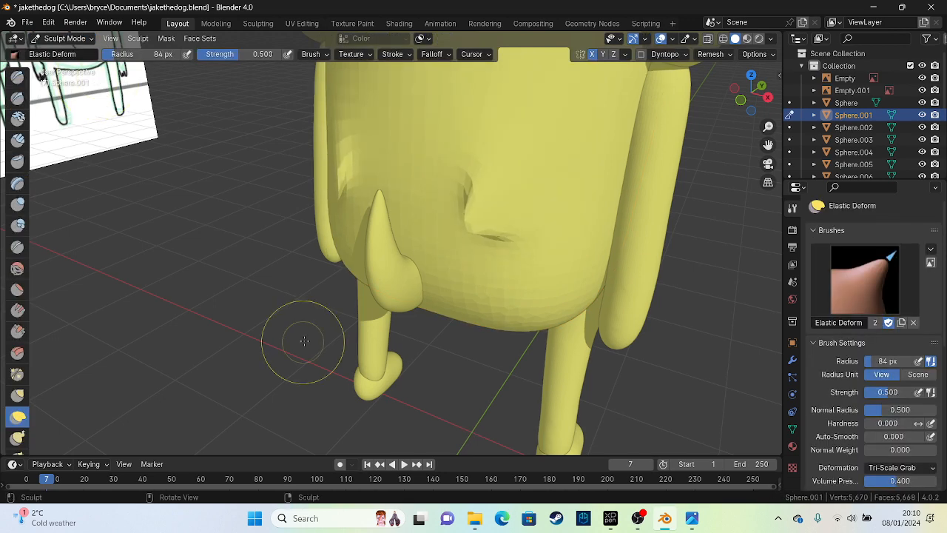
{"action": "middle_click_drag", "start_coordinate": [481, 224], "coordinate": [483, 200]}
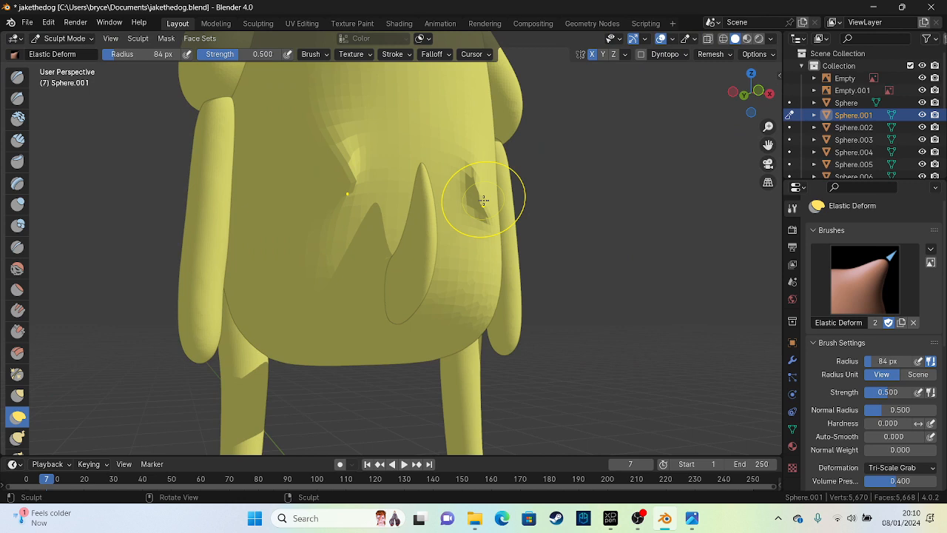
{"action": "mouse_move", "coordinate": [483, 200]}
{"action": "left_mouse_down"}
{"action": "mouse_move", "coordinate": [481, 186]}
{"action": "mouse_move", "coordinate": [469, 199]}
{"action": "left_mouse_up"}
{"action": "key", "text": "ctrl+z"}
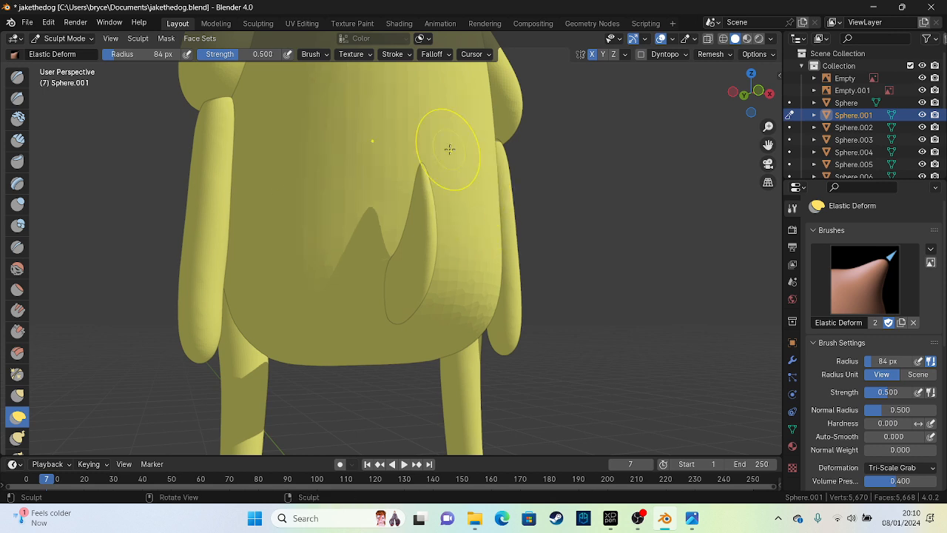
Step: Make the tail the sculpting object again and adjust its tip, base and outer curve to the side reference outline
{"action": "left_click", "coordinate": [64, 39]}
{"action": "left_click", "coordinate": [70, 54]}
{"action": "middle_click_drag", "start_coordinate": [148, 192], "coordinate": [295, 292]}
{"action": "left_click", "coordinate": [370, 293]}
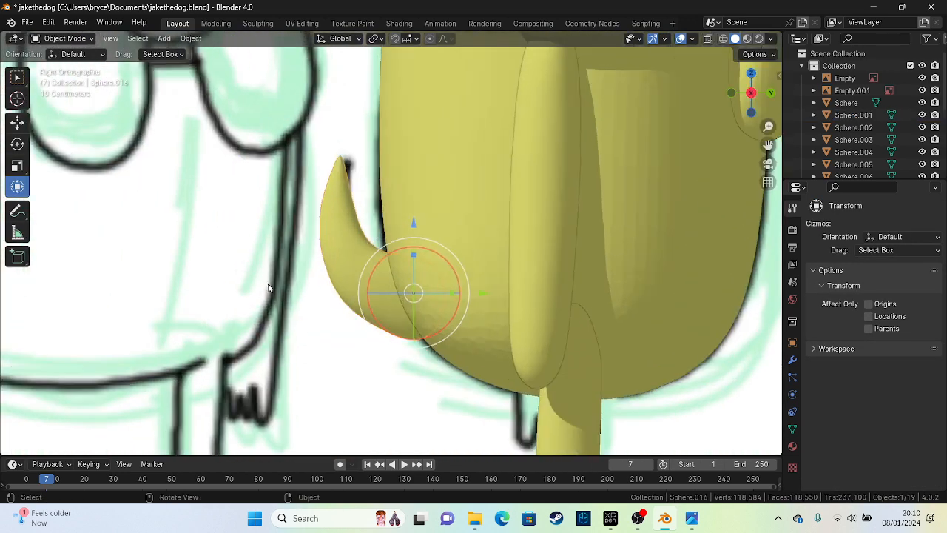
{"action": "left_click", "coordinate": [64, 38]}
{"action": "left_click", "coordinate": [92, 76]}
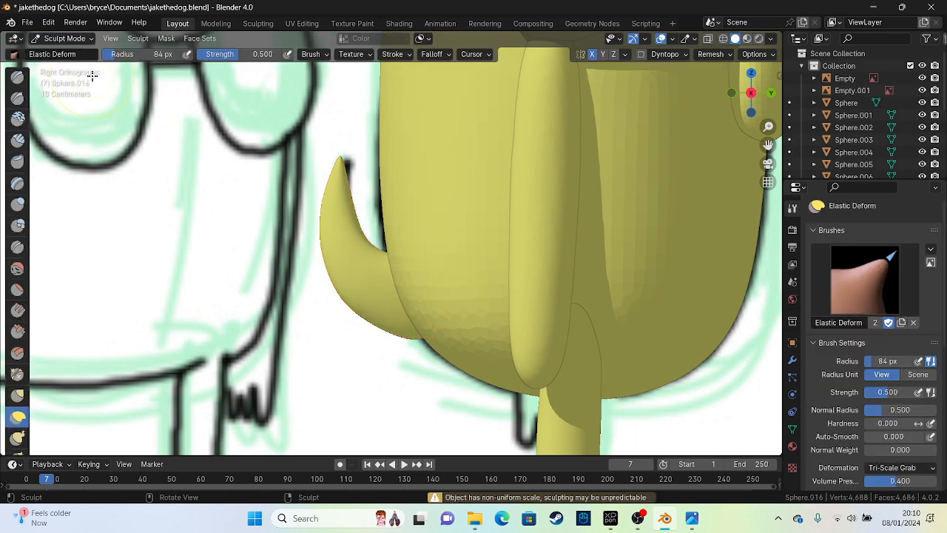
{"action": "mouse_move", "coordinate": [338, 169]}
{"action": "left_mouse_down"}
{"action": "mouse_move", "coordinate": [347, 164]}
{"action": "mouse_move", "coordinate": [334, 188]}
{"action": "mouse_move", "coordinate": [386, 263]}
{"action": "left_mouse_up"}
{"action": "left_click_drag", "start_coordinate": [417, 336], "coordinate": [456, 358]}
{"action": "left_click_drag", "start_coordinate": [390, 266], "coordinate": [385, 246]}
{"action": "left_click_drag", "start_coordinate": [336, 290], "coordinate": [356, 279]}
{"action": "left_click_drag", "start_coordinate": [382, 320], "coordinate": [402, 311]}
{"action": "left_click_drag", "start_coordinate": [328, 232], "coordinate": [334, 202]}
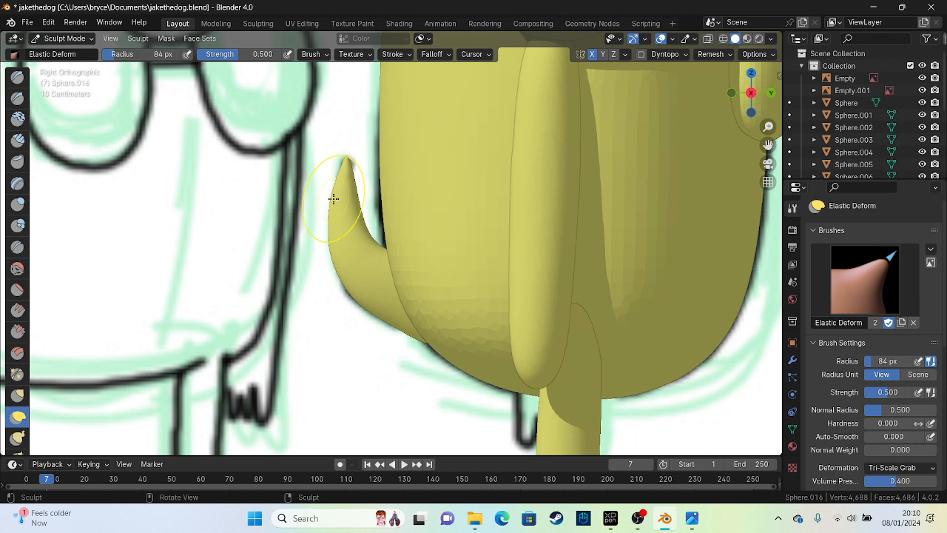
Step: Refine the tail's curve to the side reference with Elastic Deform strokes in X-ray display, and return to solid display
{"action": "left_click", "coordinate": [707, 40]}
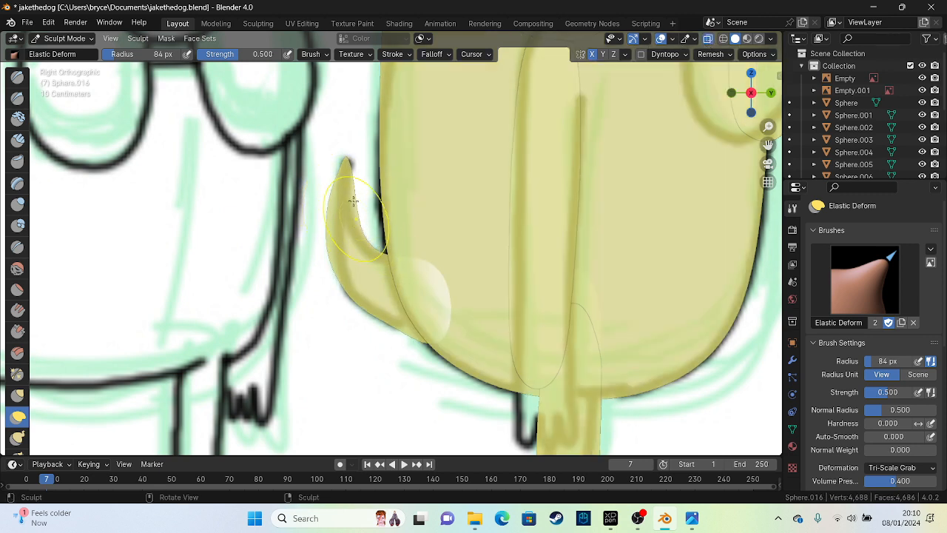
{"action": "left_click_drag", "start_coordinate": [324, 219], "coordinate": [332, 203]}
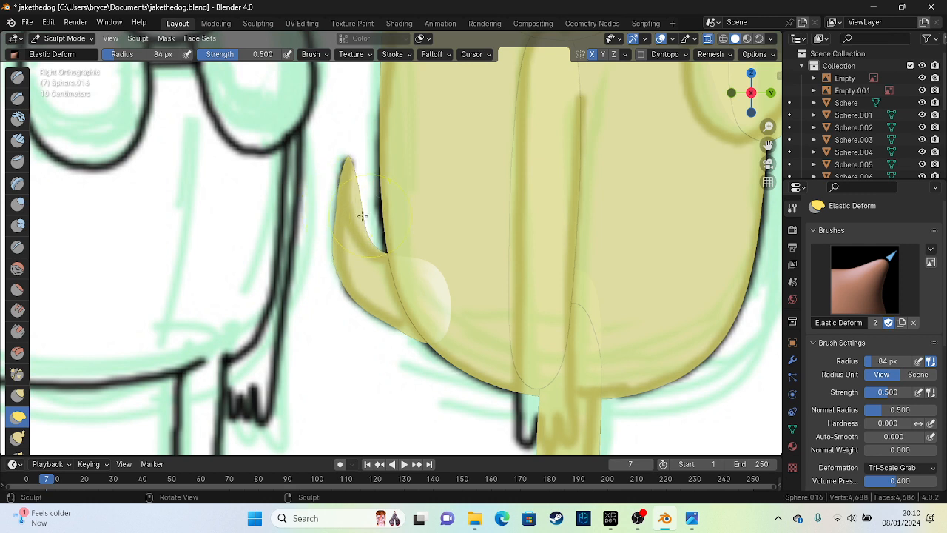
{"action": "left_click_drag", "start_coordinate": [349, 294], "coordinate": [345, 291]}
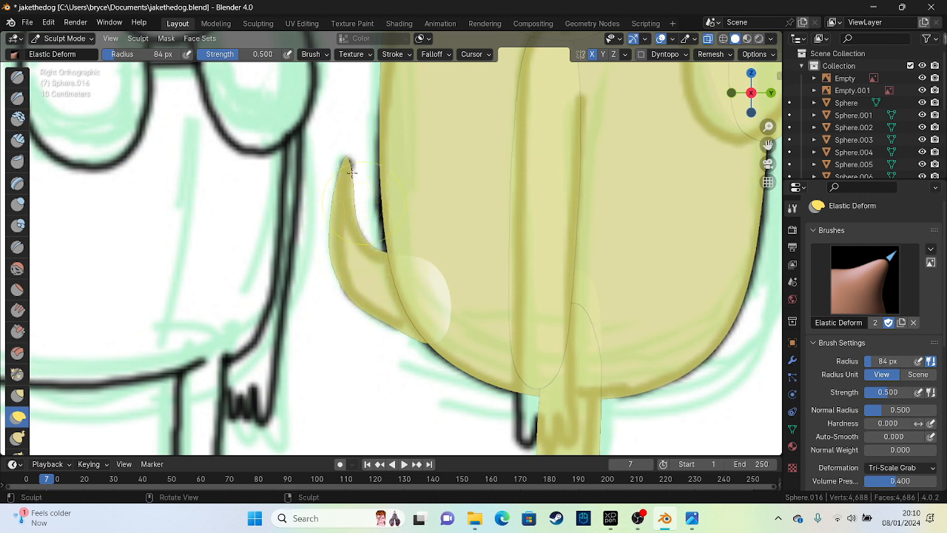
{"action": "left_click", "coordinate": [707, 38]}
Step: Check the whole character from the front and save the file
{"action": "scroll", "coordinate": [407, 224], "scroll_direction": "down", "scroll_amount": 6}
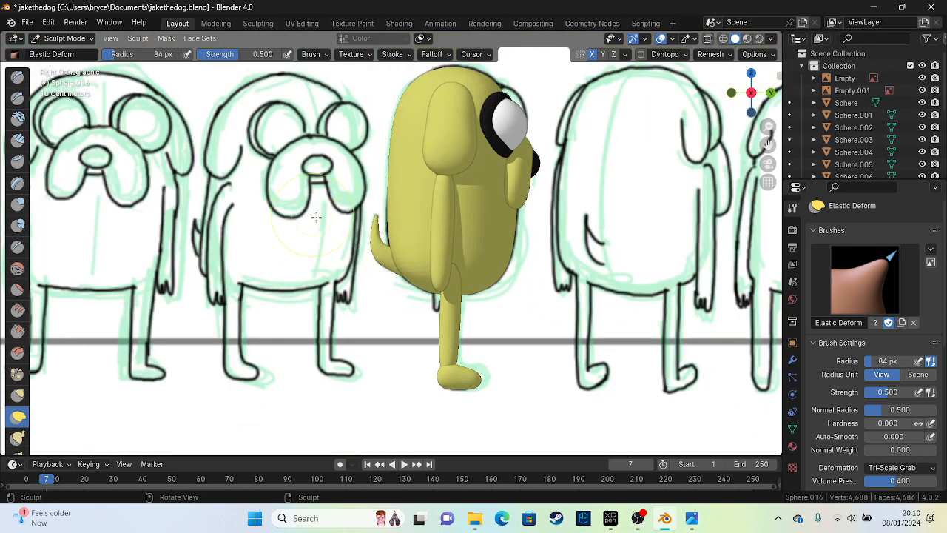
{"action": "middle_click_drag", "start_coordinate": [406, 224], "coordinate": [567, 263]}
{"action": "middle_click_drag", "start_coordinate": [493, 269], "coordinate": [592, 263]}
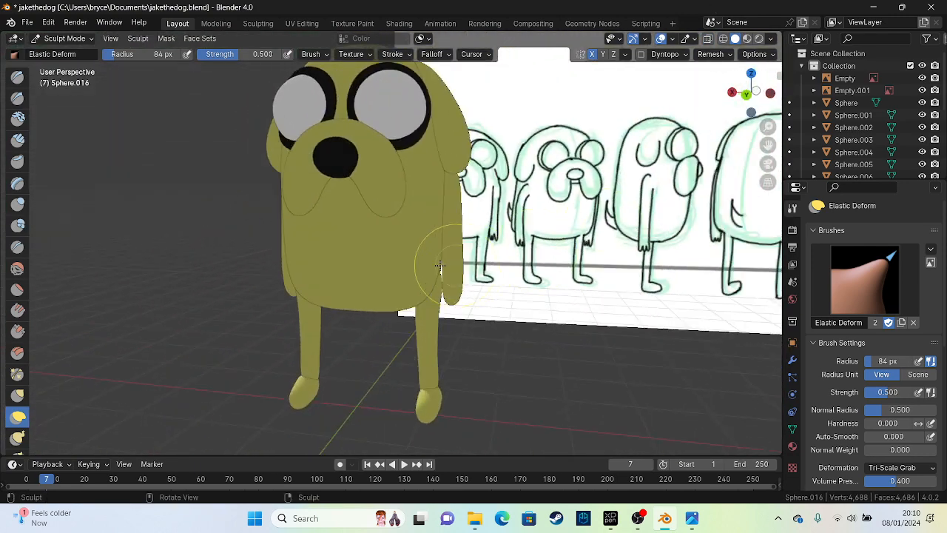
{"action": "scroll", "coordinate": [441, 251], "scroll_direction": "down", "scroll_amount": 3}
{"action": "mouse_move", "coordinate": [442, 252]}
{"action": "middle_mouse_down"}
{"action": "mouse_move", "coordinate": [569, 272]}
{"action": "mouse_move", "coordinate": [518, 277]}
{"action": "mouse_move", "coordinate": [377, 262]}
{"action": "middle_mouse_up"}
{"action": "key", "text": "ctrl+s"}
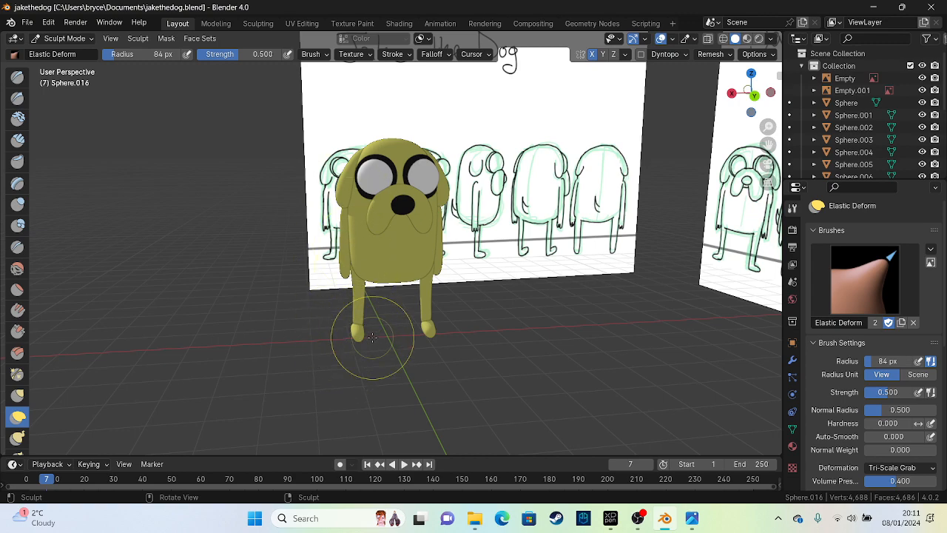
Step: Raise the viewport shading's shadow intensity to 0.684
{"action": "middle_click_drag", "start_coordinate": [377, 247], "coordinate": [364, 275]}
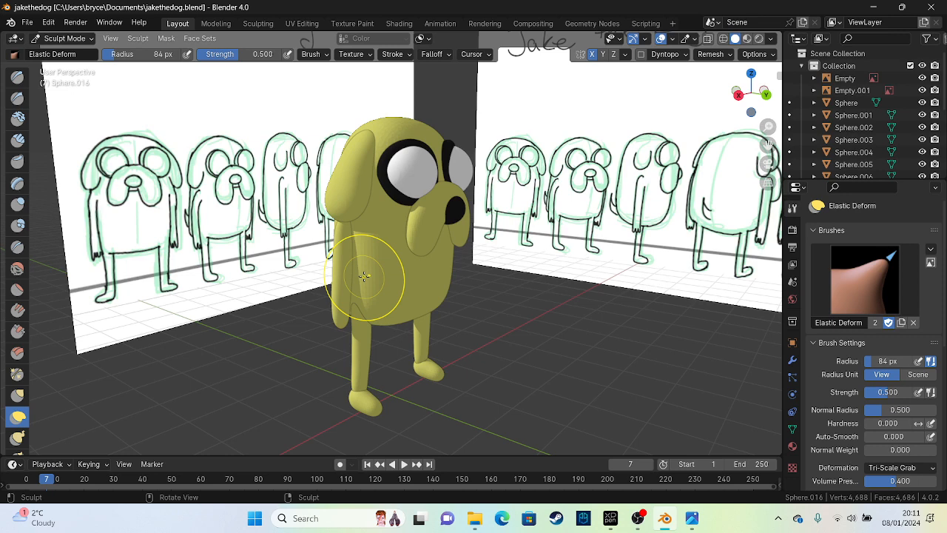
{"action": "left_click", "coordinate": [771, 38]}
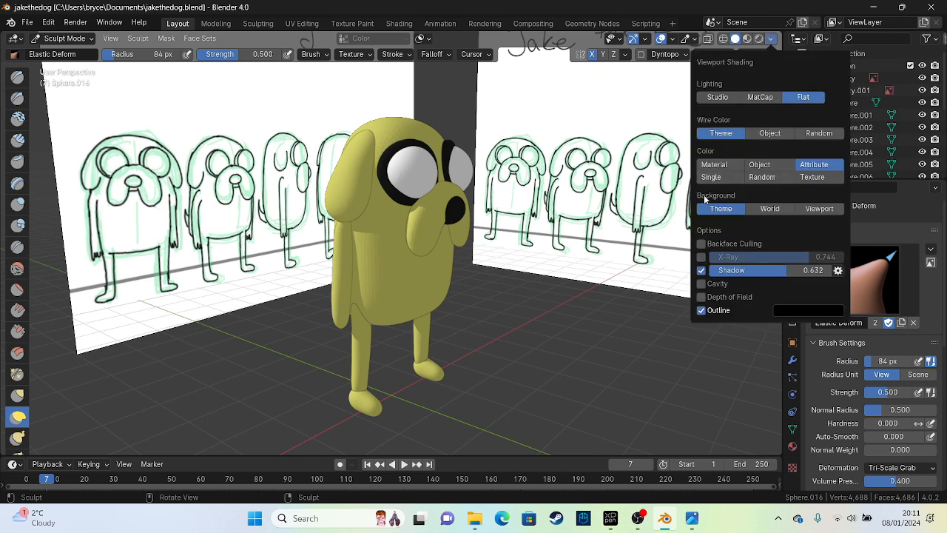
{"action": "left_click", "coordinate": [770, 39]}
{"action": "left_click", "coordinate": [770, 39]}
{"action": "left_click", "coordinate": [770, 39]}
{"action": "left_click", "coordinate": [770, 39]}
{"action": "mouse_move", "coordinate": [792, 270]}
{"action": "left_mouse_down"}
{"action": "mouse_move", "coordinate": [818, 273]}
{"action": "mouse_move", "coordinate": [799, 274]}
{"action": "left_mouse_up"}
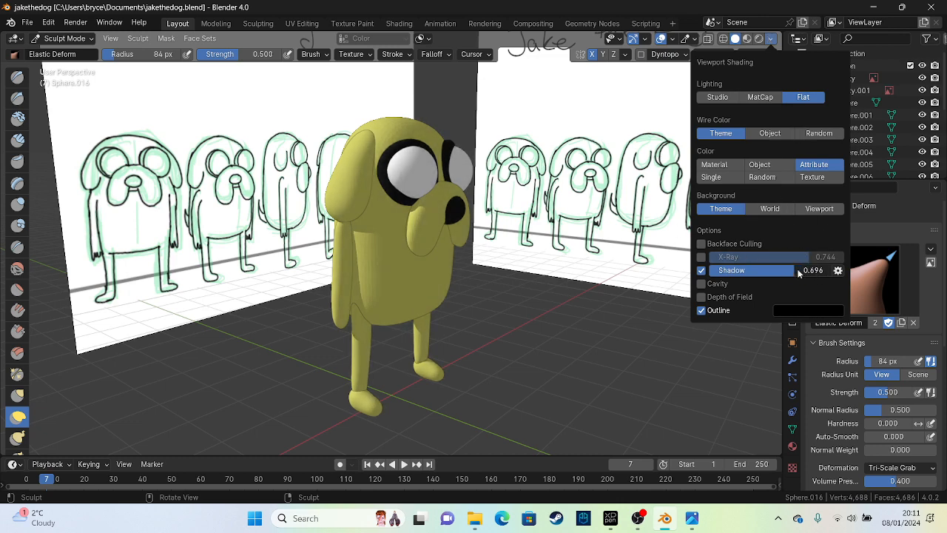
Step: Try MatCap viewport lighting with the toon.exr material, and return to Flat lighting
{"action": "left_click", "coordinate": [760, 97]}
{"action": "left_click", "coordinate": [785, 133]}
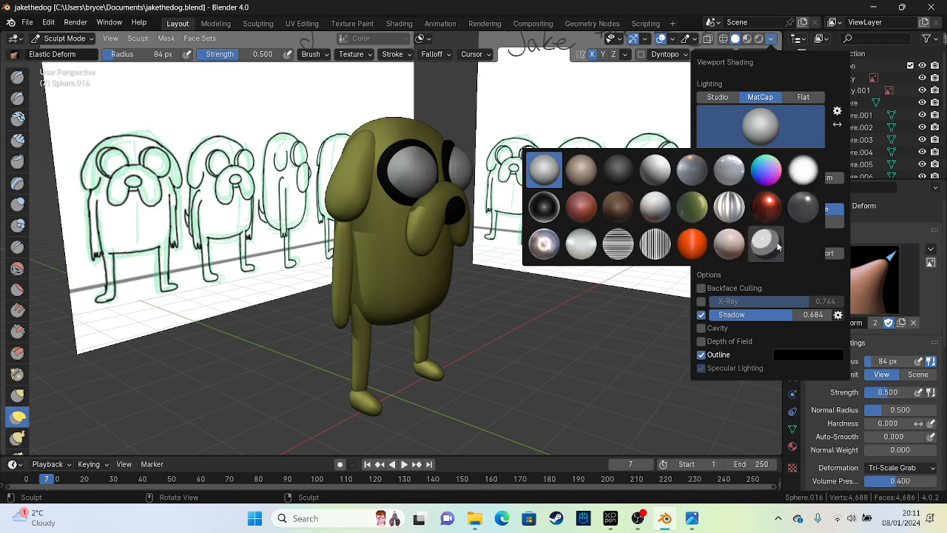
{"action": "left_click", "coordinate": [804, 223]}
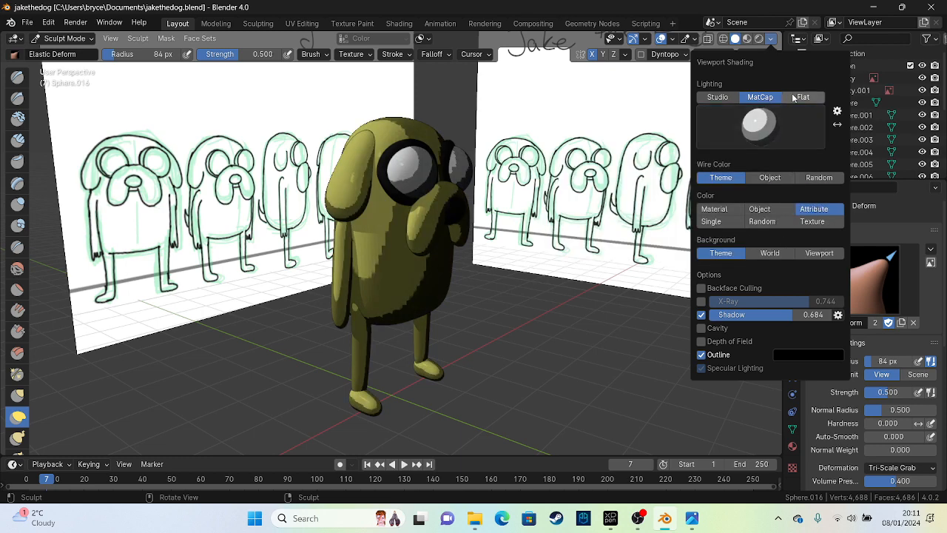
{"action": "left_click", "coordinate": [768, 129]}
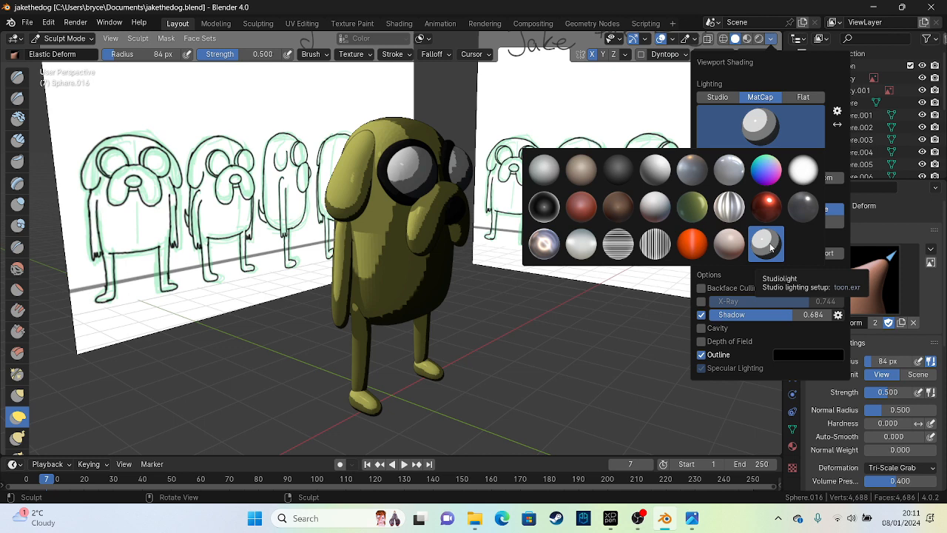
{"action": "left_click", "coordinate": [801, 98]}
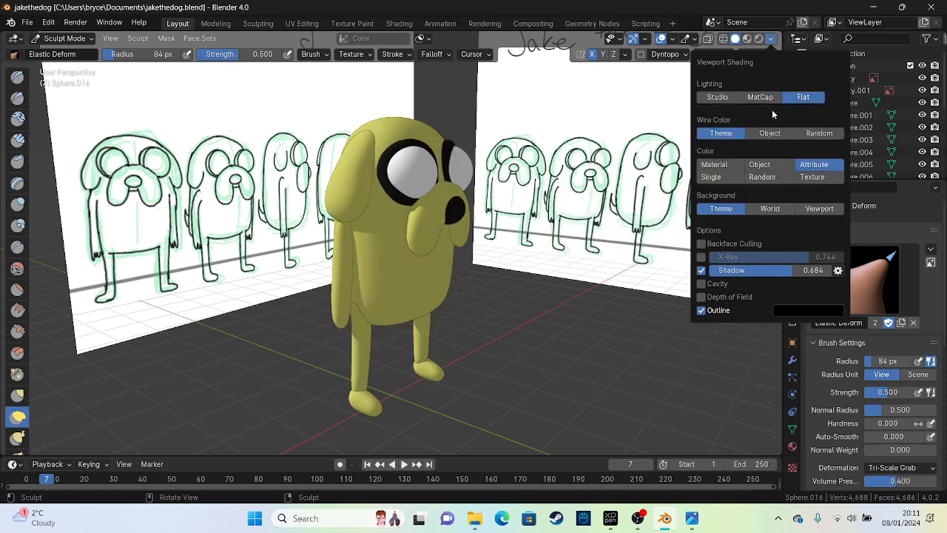
Step: Enable Cavity in the viewport shading with the World type
{"action": "left_click", "coordinate": [775, 284]}
{"action": "left_click", "coordinate": [812, 284]}
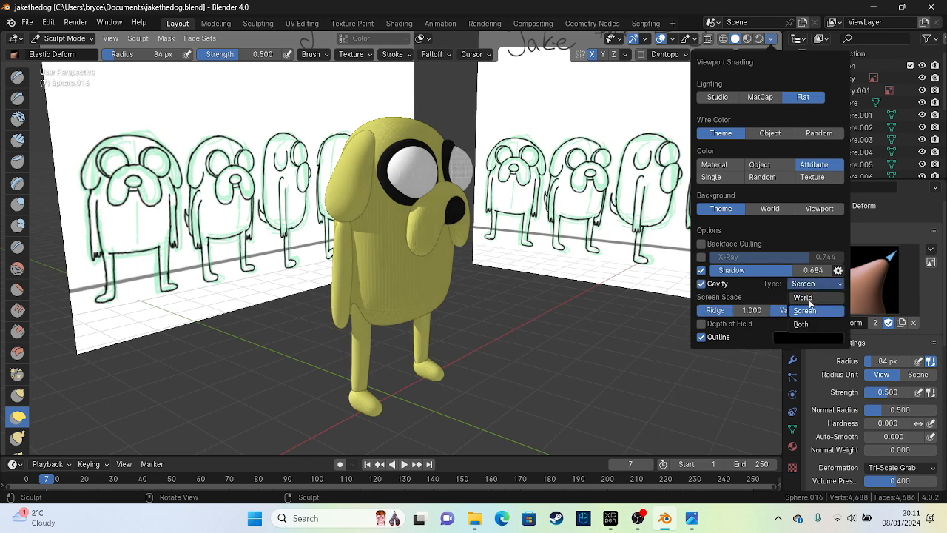
{"action": "left_click", "coordinate": [807, 303]}
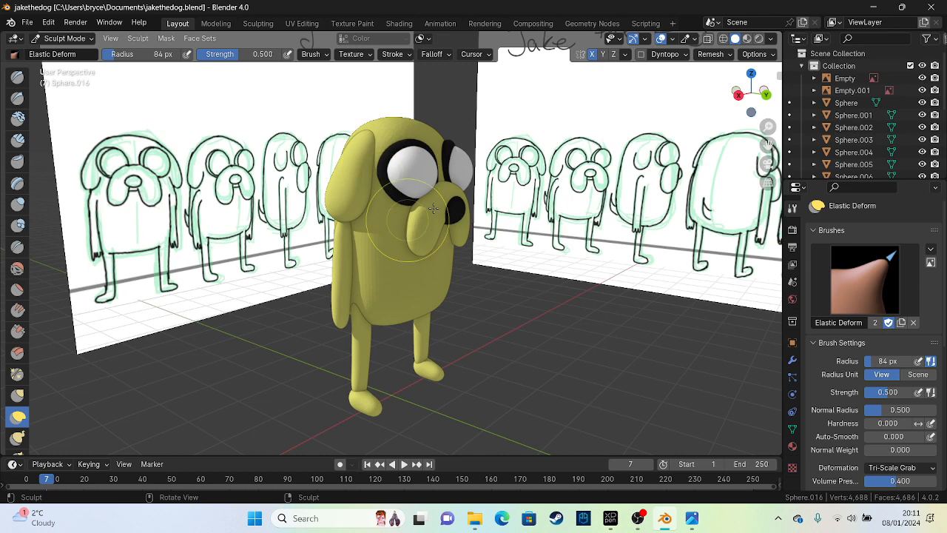
Step: Strengthen the cavity valley, set its ridge to 1.566, and set the shadow intensity to 0.636
{"action": "left_click", "coordinate": [770, 38]}
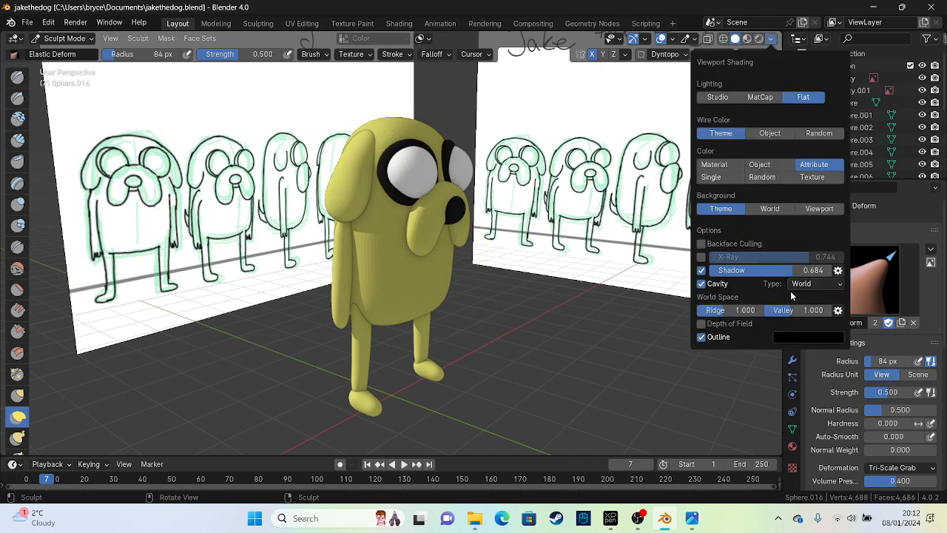
{"action": "mouse_move", "coordinate": [810, 311]}
{"action": "left_mouse_down"}
{"action": "mouse_move", "coordinate": [838, 314]}
{"action": "mouse_move", "coordinate": [815, 314]}
{"action": "left_mouse_up"}
{"action": "mouse_move", "coordinate": [735, 316]}
{"action": "left_mouse_down"}
{"action": "mouse_move", "coordinate": [757, 312]}
{"action": "mouse_move", "coordinate": [743, 312]}
{"action": "left_mouse_up"}
{"action": "left_click_drag", "start_coordinate": [811, 270], "coordinate": [835, 272]}
Step: Rotate the viewport shadow's light direction upward to brighten the character's front
{"action": "left_click", "coordinate": [838, 270]}
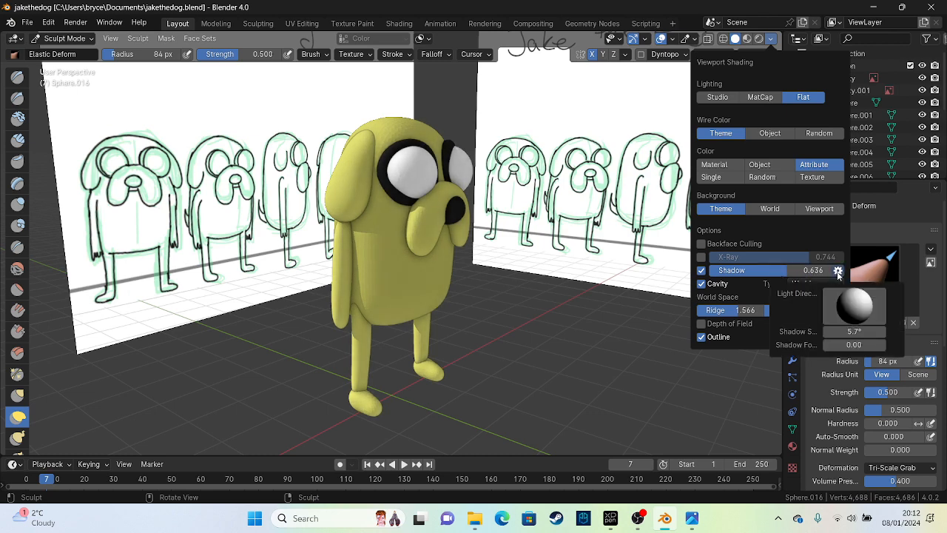
{"action": "left_click", "coordinate": [836, 272]}
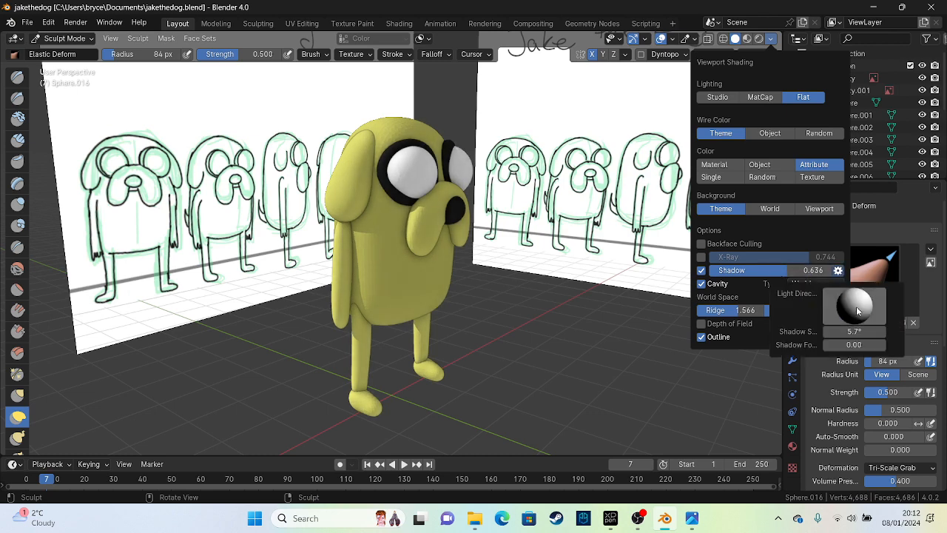
{"action": "mouse_move", "coordinate": [858, 311]}
{"action": "left_mouse_down"}
{"action": "mouse_move", "coordinate": [883, 301]}
{"action": "mouse_move", "coordinate": [886, 285]}
{"action": "mouse_move", "coordinate": [868, 268]}
{"action": "mouse_move", "coordinate": [856, 278]}
{"action": "left_mouse_up"}
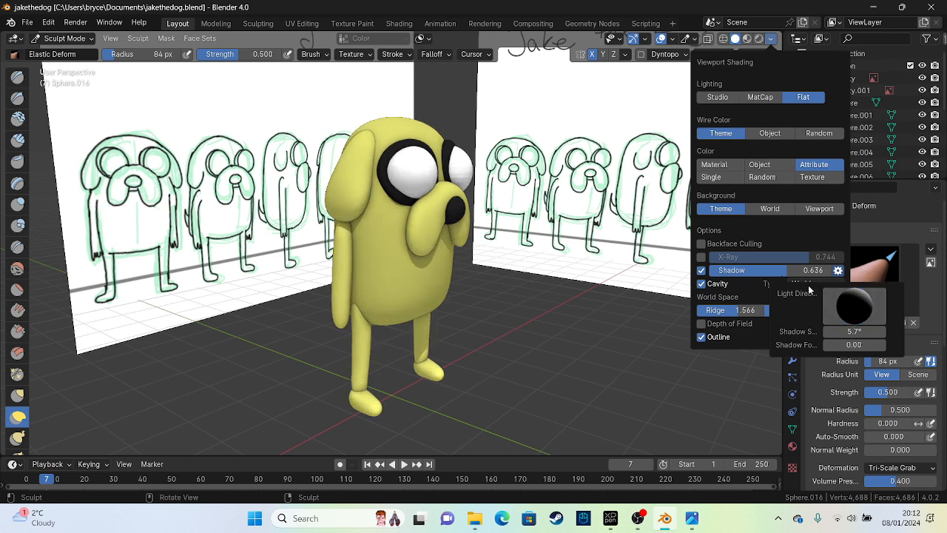
Step: Set the viewport Shadow Focus to 0.54 and save the file
{"action": "left_click", "coordinate": [848, 345]}
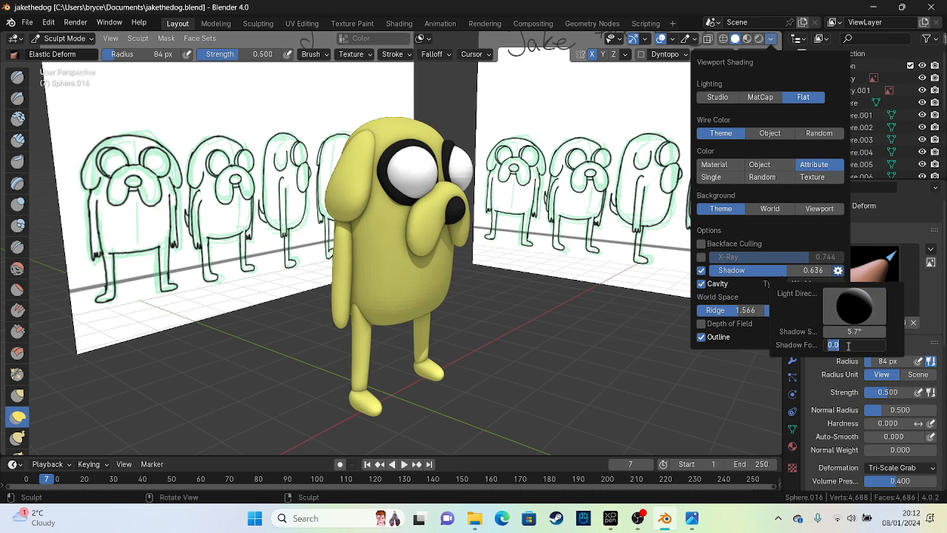
{"action": "left_click", "coordinate": [850, 335]}
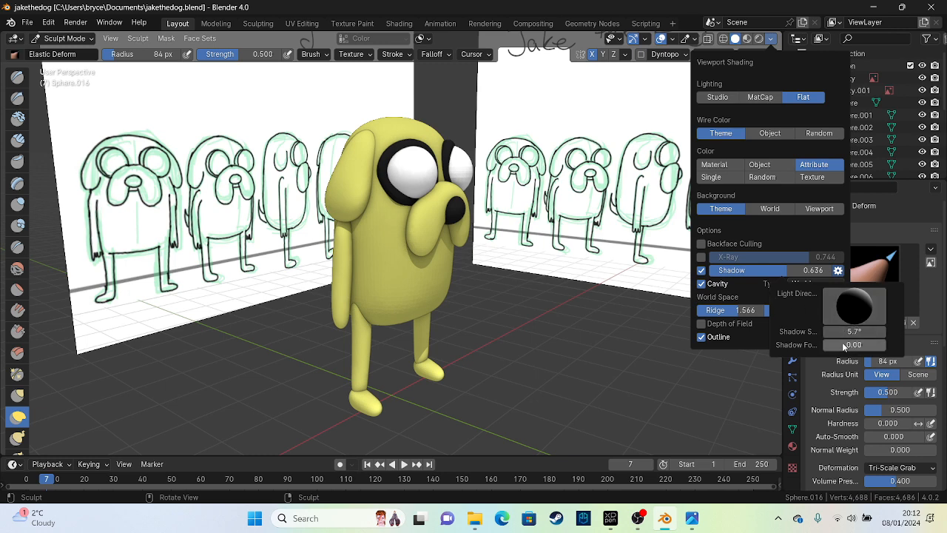
{"action": "left_click_drag", "start_coordinate": [851, 345], "coordinate": [883, 353]}
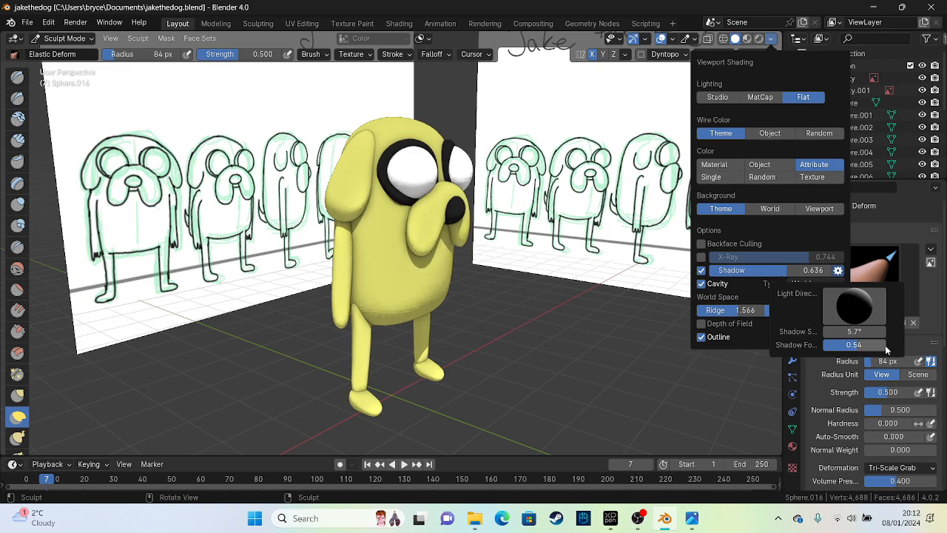
{"action": "mouse_move", "coordinate": [532, 296]}
{"action": "middle_mouse_down"}
{"action": "mouse_move", "coordinate": [272, 302]}
{"action": "mouse_move", "coordinate": [366, 283]}
{"action": "mouse_move", "coordinate": [303, 259]}
{"action": "mouse_move", "coordinate": [226, 262]}
{"action": "mouse_move", "coordinate": [256, 249]}
{"action": "mouse_move", "coordinate": [423, 267]}
{"action": "middle_mouse_up"}
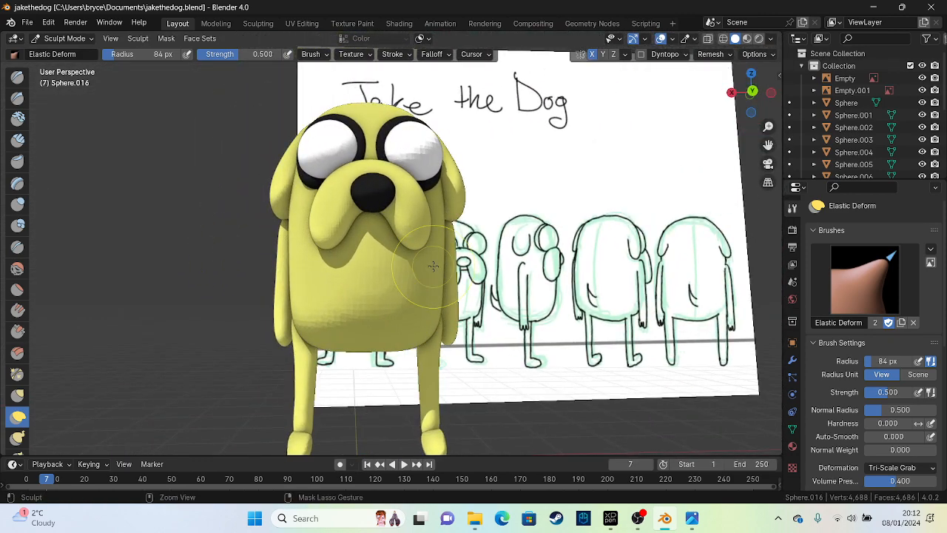
{"action": "key", "text": "ctrl+s"}
Step: Switch to Object Mode and delete the faceted white eyeball on the viewer's right of the face
{"action": "left_click", "coordinate": [64, 37]}
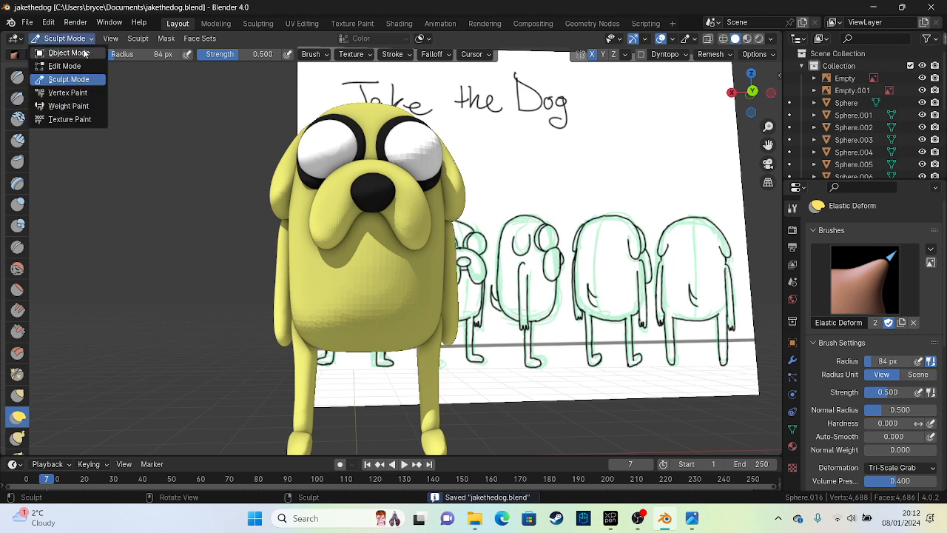
{"action": "left_click", "coordinate": [70, 54]}
{"action": "key", "text": "KP_Decimal"}
{"action": "middle_click_drag", "start_coordinate": [356, 144], "coordinate": [406, 230], "text": "alt"}
{"action": "scroll", "coordinate": [406, 230], "scroll_direction": "up", "scroll_amount": 1}
{"action": "scroll", "coordinate": [406, 222], "scroll_direction": "up", "scroll_amount": 5}
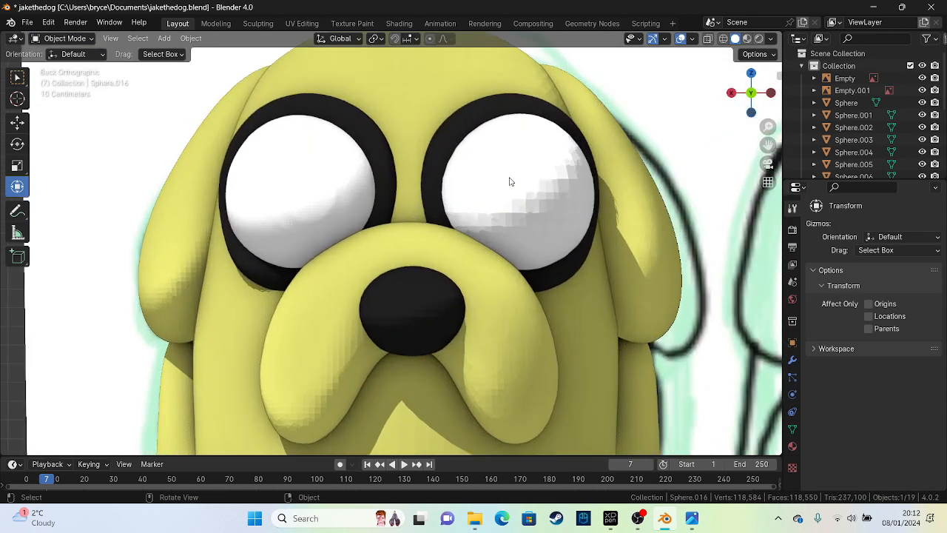
{"action": "left_click", "coordinate": [510, 181]}
{"action": "key", "text": "Delete"}
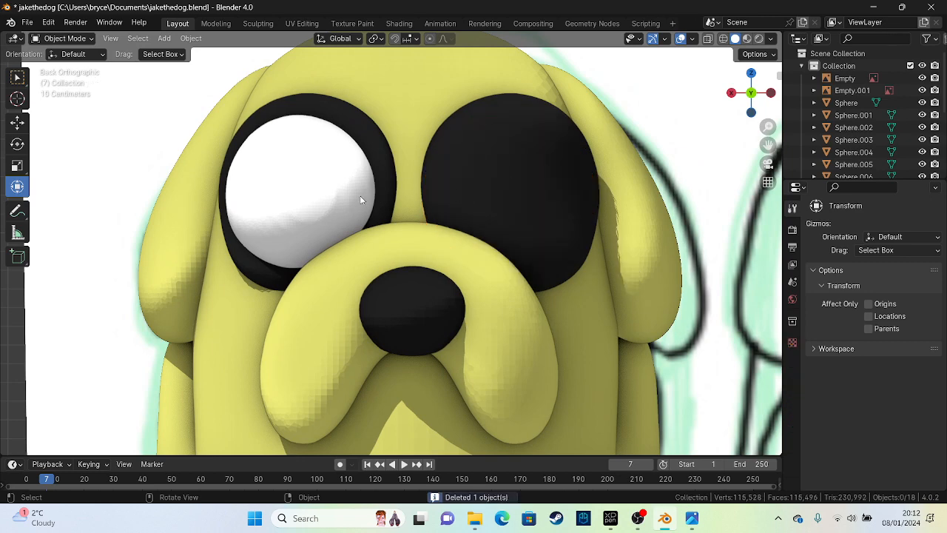
Step: Duplicate the remaining smooth white eyeball and move the copy along X onto the empty black eye patch
{"action": "left_click", "coordinate": [294, 202]}
{"action": "key", "text": "ctrl+c"}
{"action": "key", "text": "ctrl+v"}
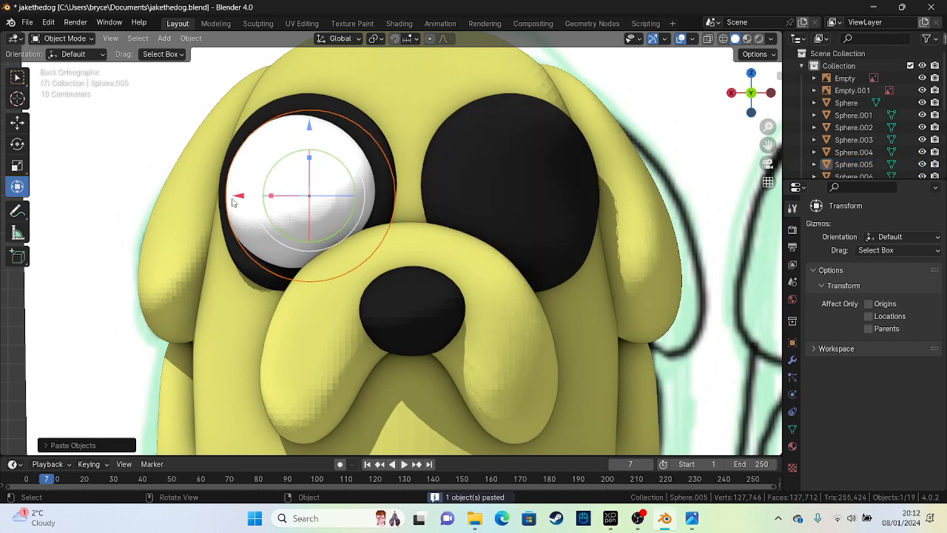
{"action": "key", "text": "g"}
{"action": "key", "text": "x"}
{"action": "left_click", "coordinate": [438, 183]}
Step: Mirror the copied eyeball across global X and nudge it along X to center it in its black patch
{"action": "right_click", "coordinate": [461, 188]}
{"action": "mouse_move", "coordinate": [460, 188]}
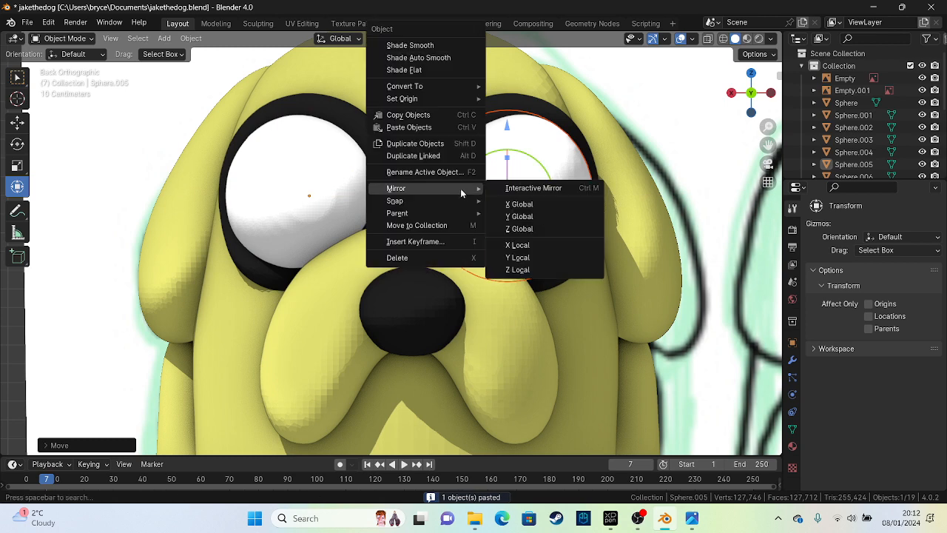
{"action": "left_click", "coordinate": [518, 205]}
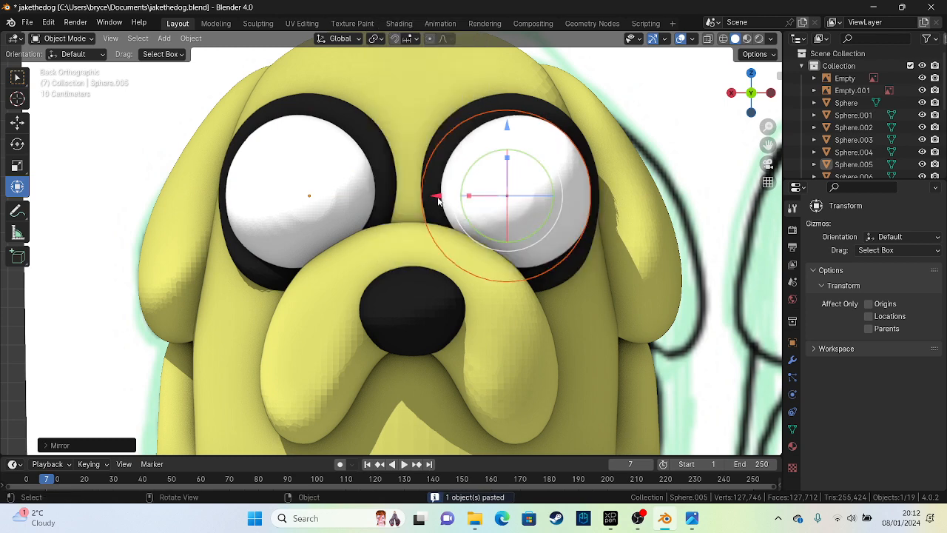
{"action": "left_click_drag", "start_coordinate": [438, 200], "coordinate": [435, 202]}
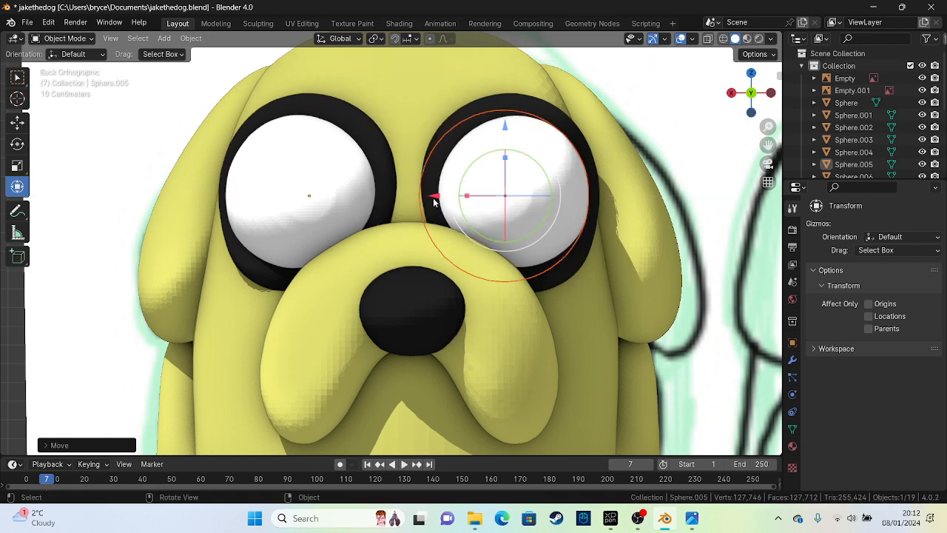
{"action": "left_click", "coordinate": [100, 133]}
Step: Inspect the character from the front and side, and put the body into Sculpt Mode
{"action": "scroll", "coordinate": [103, 160], "scroll_direction": "down", "scroll_amount": 5}
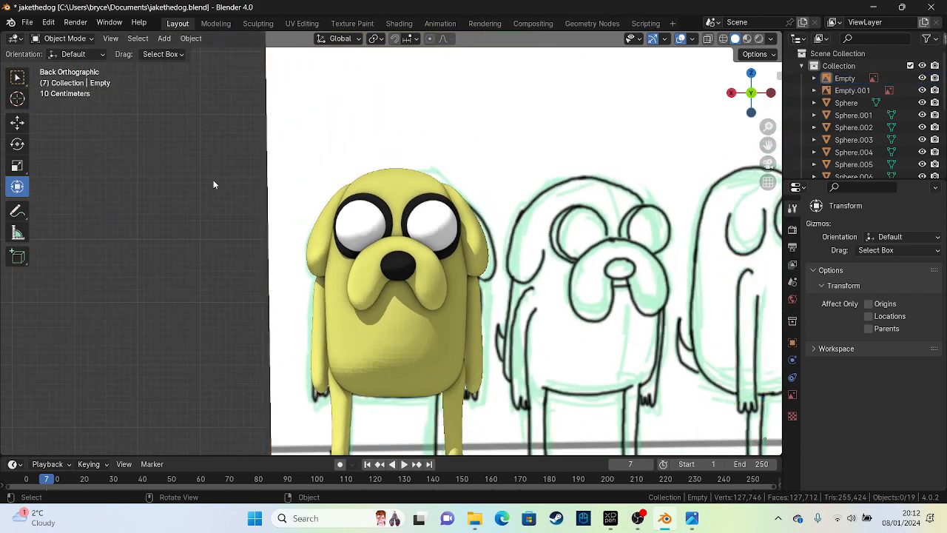
{"action": "middle_click_drag", "start_coordinate": [213, 180], "coordinate": [251, 344]}
{"action": "middle_click_drag", "start_coordinate": [251, 344], "coordinate": [310, 268], "text": "ctrl"}
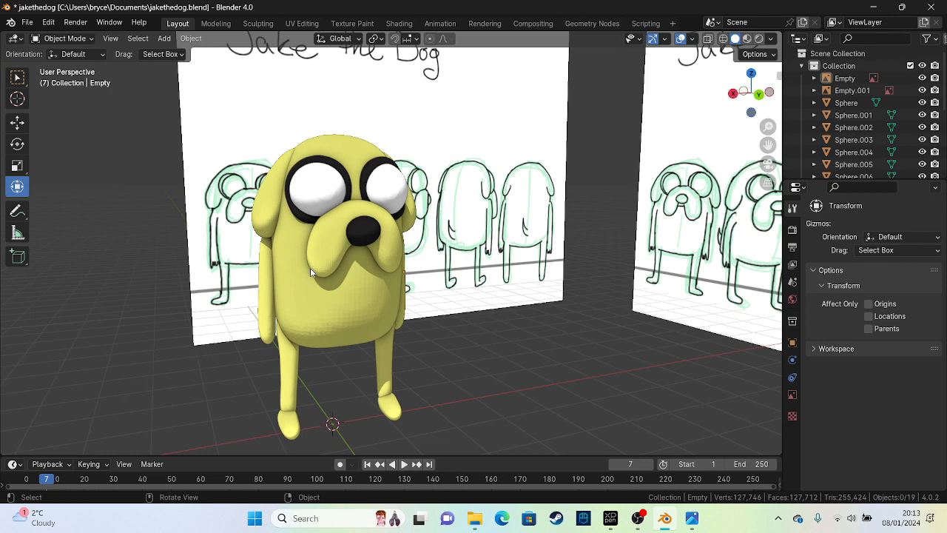
{"action": "middle_click_drag", "start_coordinate": [296, 259], "coordinate": [168, 252], "text": "ctrl"}
{"action": "left_click", "coordinate": [320, 311]}
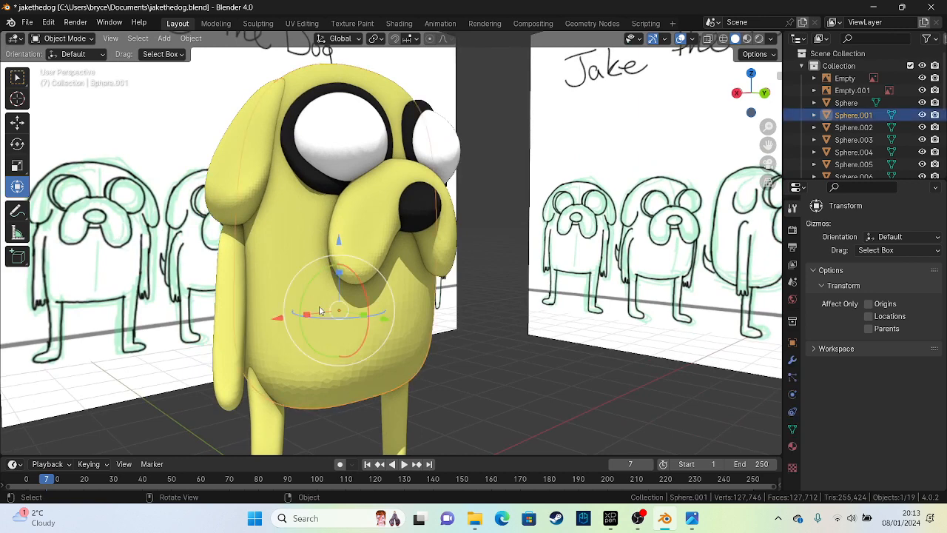
{"action": "left_click", "coordinate": [67, 39]}
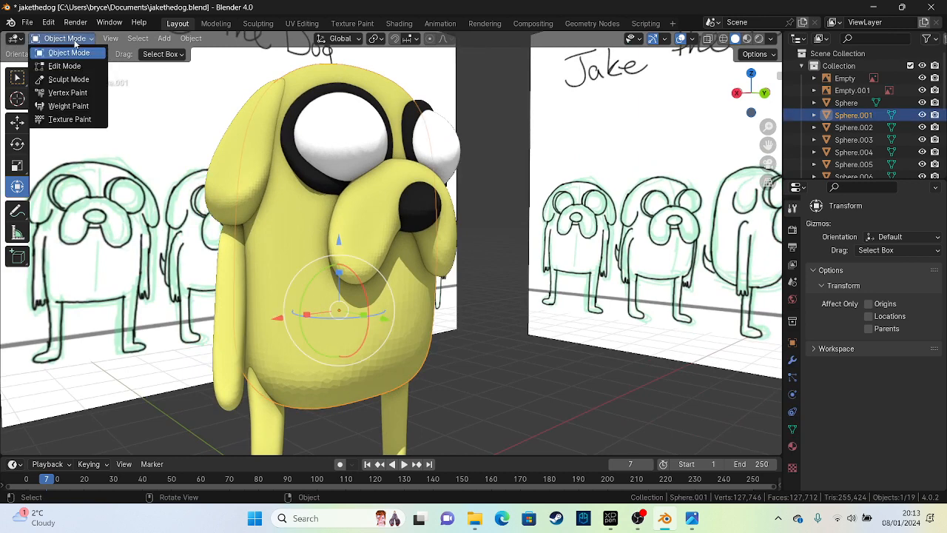
{"action": "left_click", "coordinate": [70, 79]}
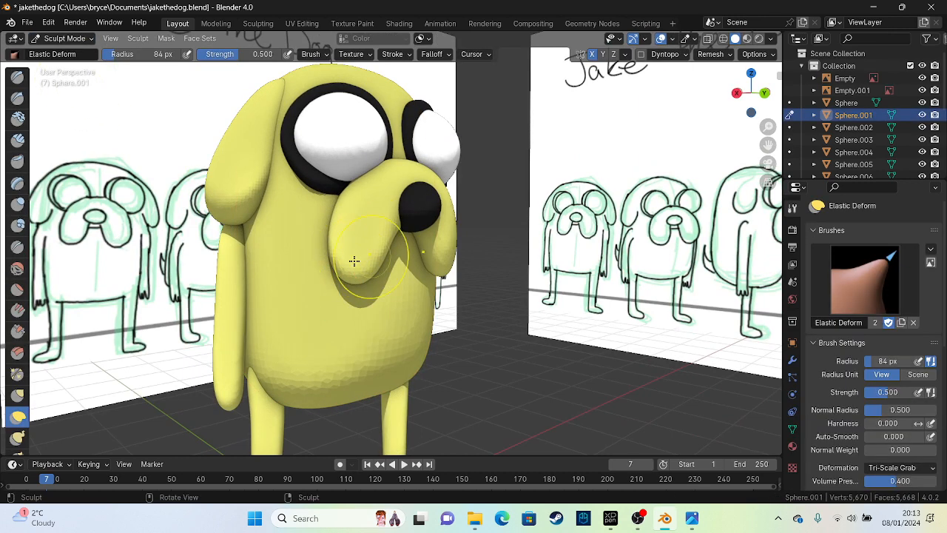
Step: Remesh the body with the remesh voxel size set to 0.04 m
{"action": "scroll", "coordinate": [370, 259], "scroll_direction": "down", "scroll_amount": 2}
{"action": "scroll", "coordinate": [901, 393], "scroll_direction": "down", "scroll_amount": 8}
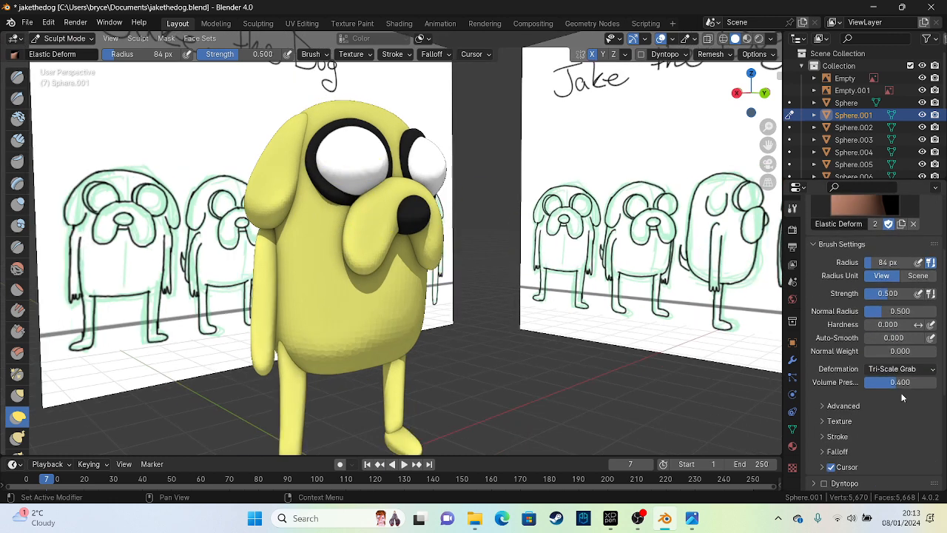
{"action": "scroll", "coordinate": [901, 393], "scroll_direction": "down", "scroll_amount": 1}
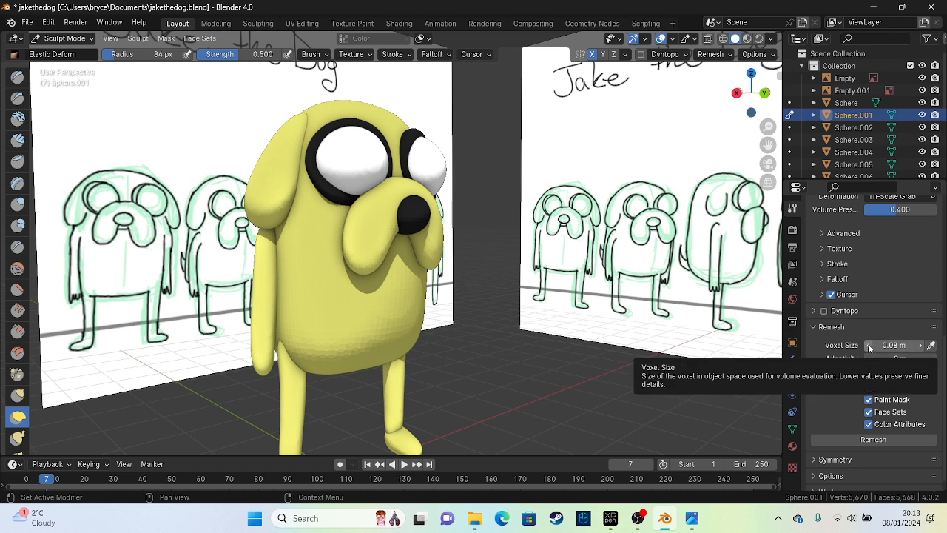
{"action": "left_click_drag", "start_coordinate": [869, 348], "coordinate": [846, 348]}
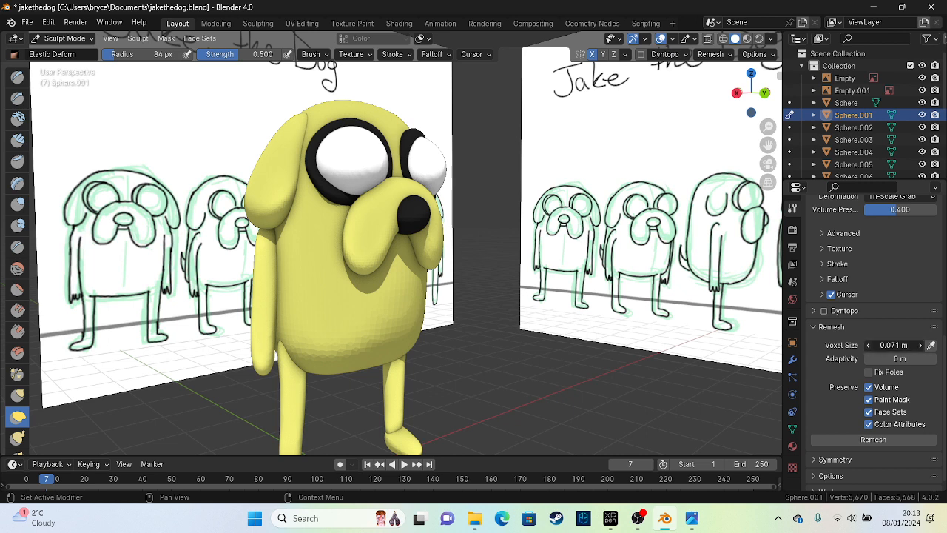
{"action": "left_click", "coordinate": [869, 344]}
{"action": "left_click", "coordinate": [869, 345]}
{"action": "left_click", "coordinate": [868, 345]}
{"action": "left_click", "coordinate": [869, 345]}
{"action": "left_click", "coordinate": [868, 345]}
{"action": "left_click", "coordinate": [869, 345]}
{"action": "left_click", "coordinate": [869, 345]}
{"action": "left_click", "coordinate": [868, 344]}
{"action": "left_click", "coordinate": [868, 345]}
{"action": "left_click", "coordinate": [917, 439]}
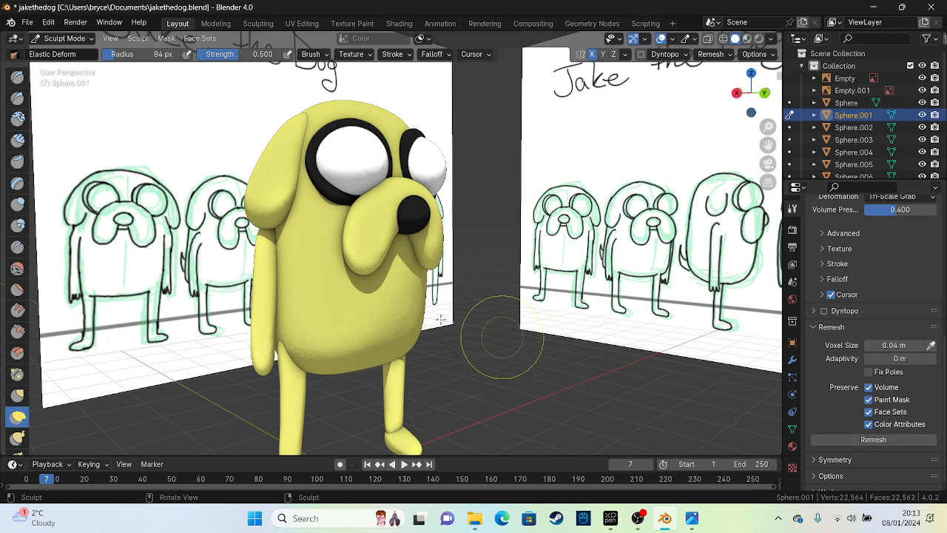
Step: Choose the Crease brush for the body sculpt and reduce its radius to 26 px
{"action": "scroll", "coordinate": [414, 304], "scroll_direction": "up", "scroll_amount": 5}
{"action": "scroll", "coordinate": [394, 296], "scroll_direction": "up", "scroll_amount": 3}
{"action": "middle_click_drag", "start_coordinate": [420, 286], "coordinate": [379, 295]}
{"action": "scroll", "coordinate": [384, 295], "scroll_direction": "down", "scroll_amount": 3}
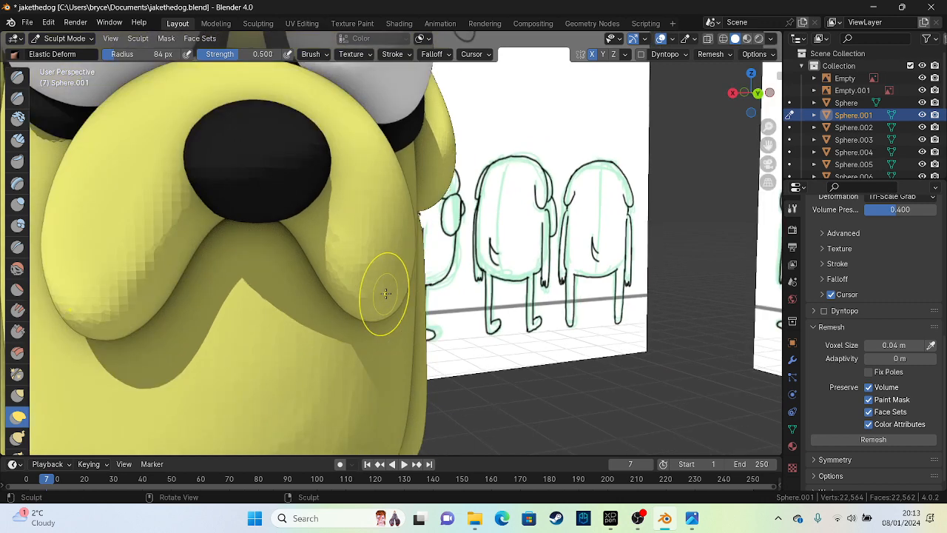
{"action": "scroll", "coordinate": [303, 278], "scroll_direction": "down", "scroll_amount": 2}
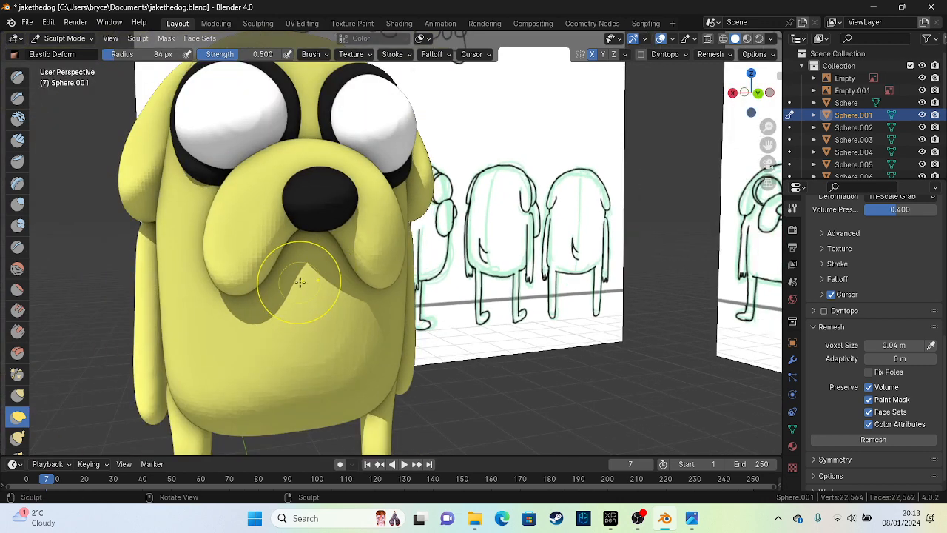
{"action": "left_click", "coordinate": [23, 249]}
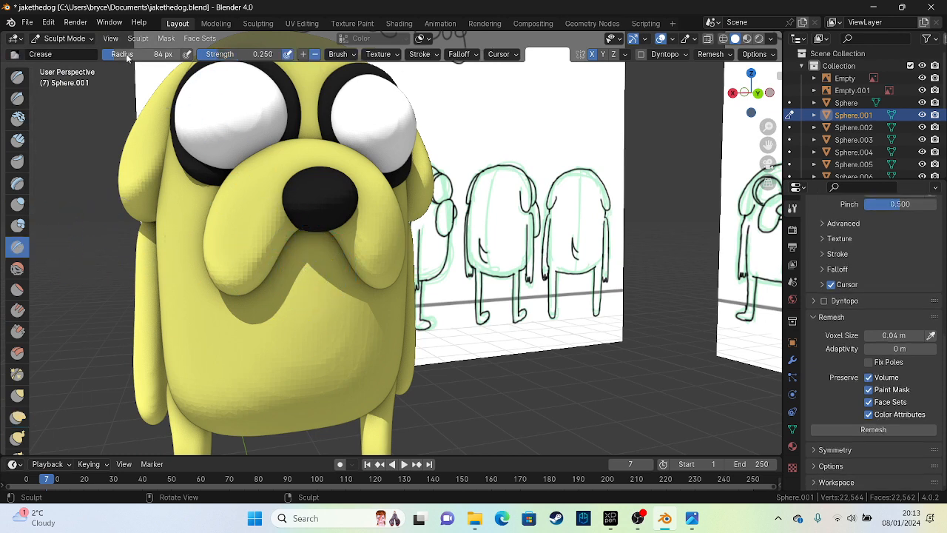
{"action": "left_click_drag", "start_coordinate": [128, 58], "coordinate": [119, 58]}
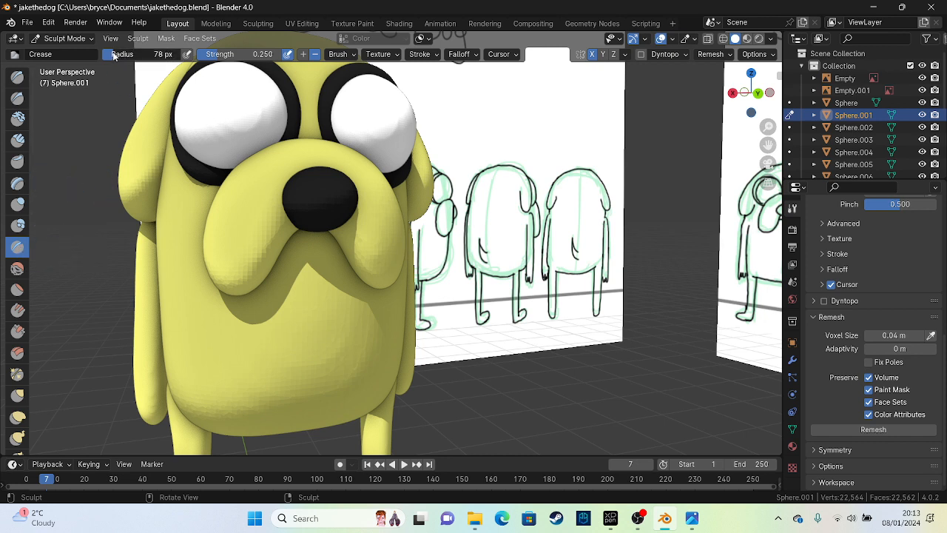
{"action": "mouse_move", "coordinate": [117, 59]}
{"action": "left_mouse_down"}
{"action": "mouse_move", "coordinate": [102, 61]}
{"action": "mouse_move", "coordinate": [116, 60]}
{"action": "left_mouse_up"}
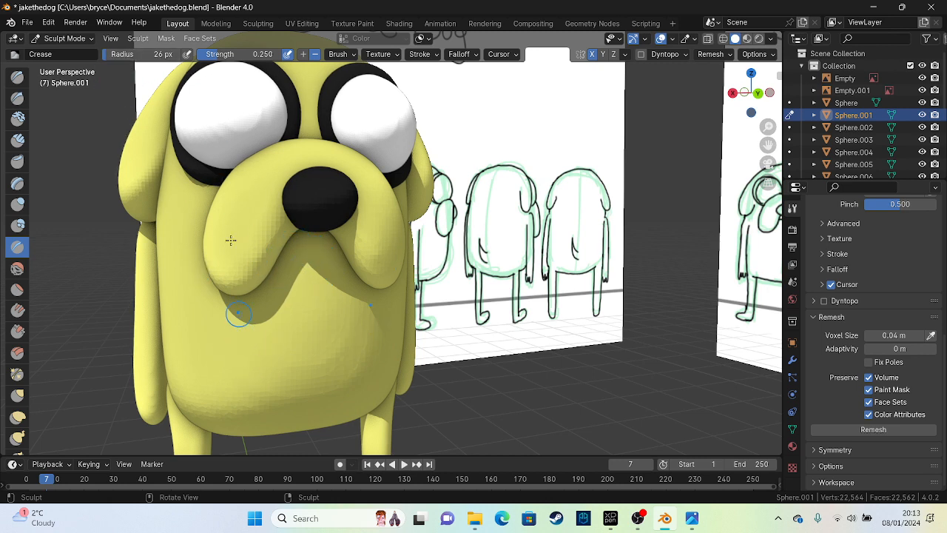
Step: Try Crease strokes on the belly in both add and subtract direction, and undo each one
{"action": "left_click", "coordinate": [303, 55]}
{"action": "mouse_move", "coordinate": [277, 333]}
{"action": "left_mouse_down"}
{"action": "mouse_move", "coordinate": [351, 328]}
{"action": "mouse_move", "coordinate": [255, 337]}
{"action": "mouse_move", "coordinate": [342, 318]}
{"action": "left_mouse_up"}
{"action": "key", "text": "ctrl+z"}
{"action": "left_click", "coordinate": [314, 55]}
{"action": "mouse_move", "coordinate": [267, 350]}
{"action": "left_mouse_down"}
{"action": "mouse_move", "coordinate": [353, 347]}
{"action": "mouse_move", "coordinate": [273, 353]}
{"action": "mouse_move", "coordinate": [311, 342]}
{"action": "left_mouse_up"}
{"action": "key", "text": "ctrl+z"}
Step: From the orthographic back view, carve a mouth line between the two jowls below the nose with the Crease brush
{"action": "key", "text": "ctrl+KP_1"}
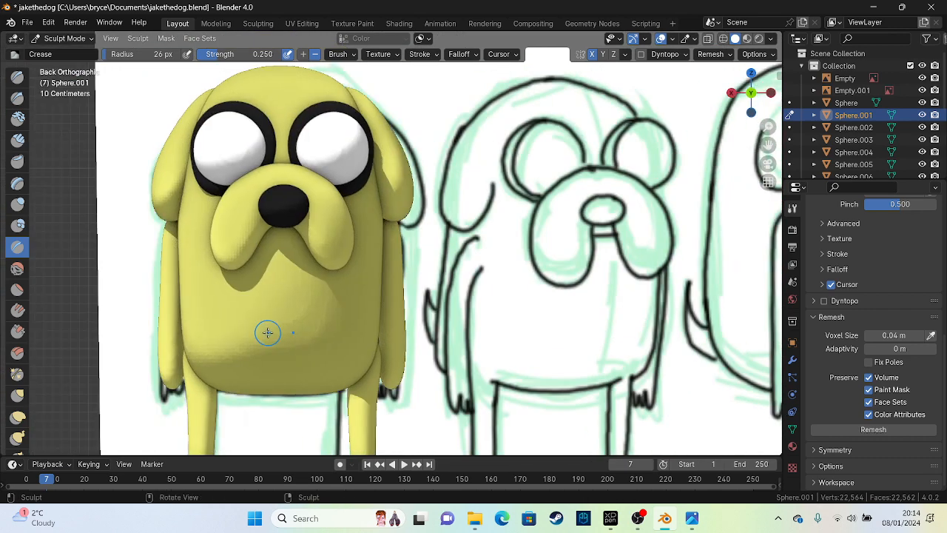
{"action": "left_click_drag", "start_coordinate": [268, 243], "coordinate": [267, 241]}
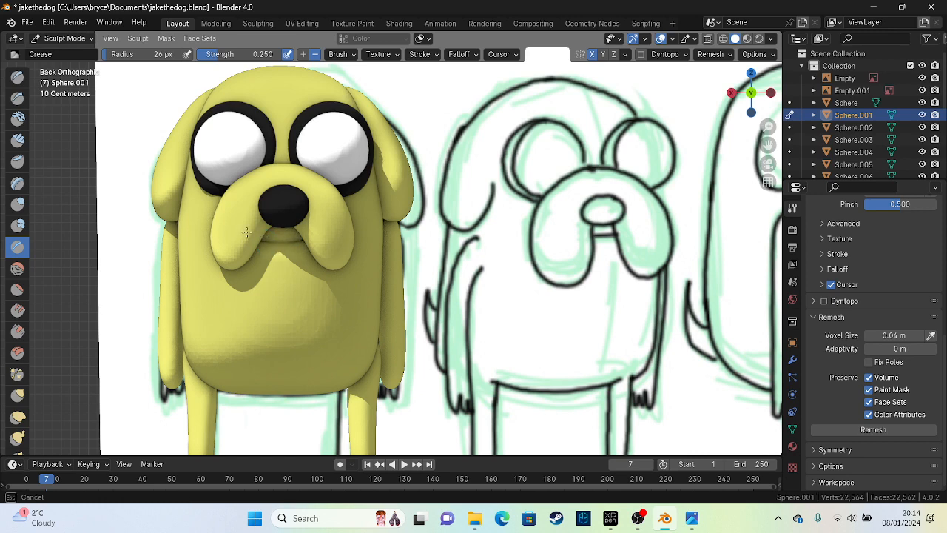
{"action": "left_click_drag", "start_coordinate": [246, 232], "coordinate": [285, 237]}
{"action": "scroll", "coordinate": [284, 237], "scroll_direction": "up", "scroll_amount": 4}
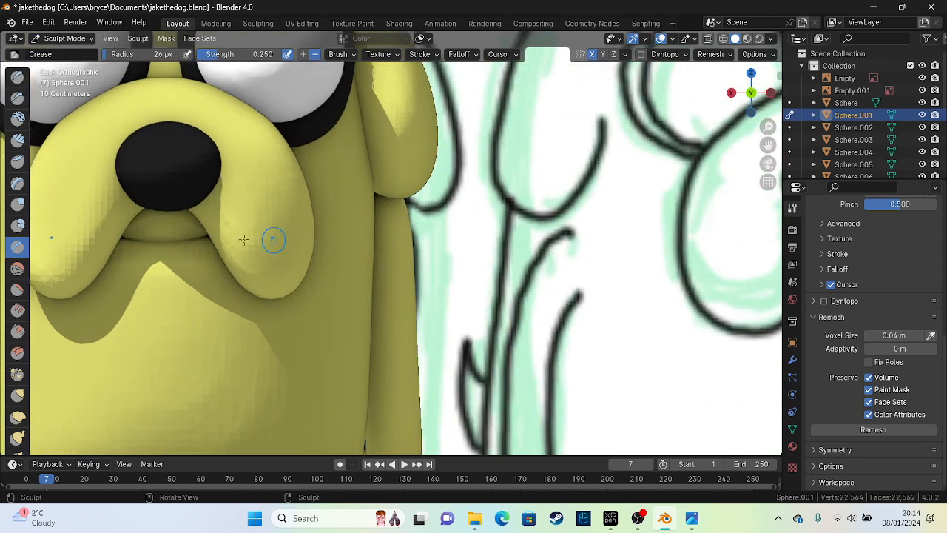
{"action": "middle_click_drag", "start_coordinate": [273, 239], "coordinate": [447, 247], "text": "shift"}
Step: Remesh the body and rework the mouth line by smoothing it and creasing it again
{"action": "left_click", "coordinate": [877, 429]}
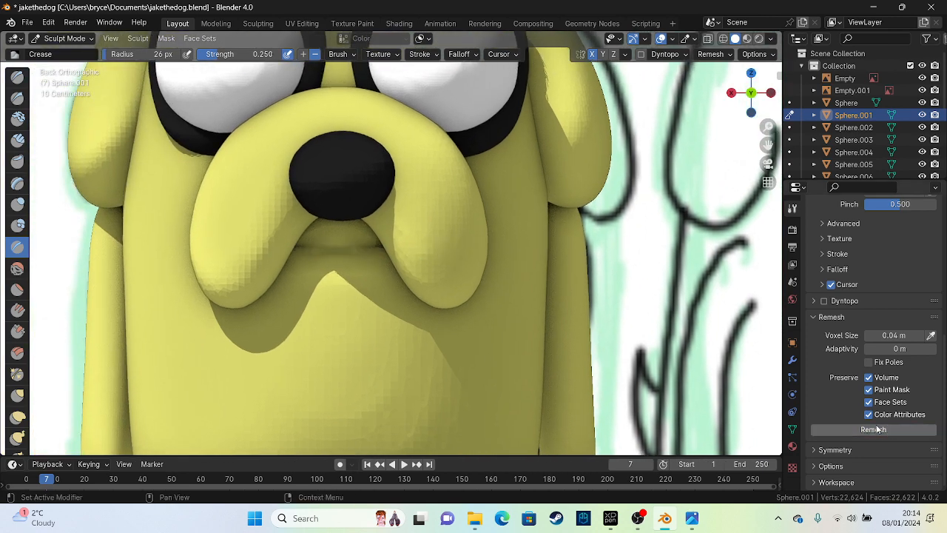
{"action": "left_click_drag", "start_coordinate": [317, 247], "coordinate": [385, 243], "text": "shift"}
{"action": "left_click_drag", "start_coordinate": [288, 248], "coordinate": [313, 246]}
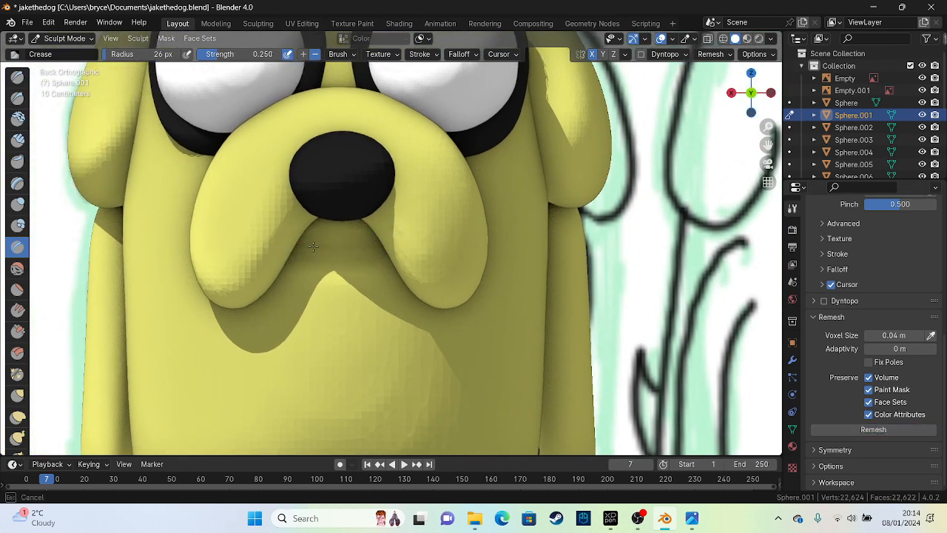
Step: Check the mouth from an angle and deepen its crease between the jowls
{"action": "scroll", "coordinate": [348, 244], "scroll_direction": "down", "scroll_amount": 2}
{"action": "scroll", "coordinate": [393, 245], "scroll_direction": "down", "scroll_amount": 3}
{"action": "middle_click_drag", "start_coordinate": [392, 244], "coordinate": [461, 195]}
{"action": "scroll", "coordinate": [474, 237], "scroll_direction": "up", "scroll_amount": 3}
{"action": "scroll", "coordinate": [484, 275], "scroll_direction": "down", "scroll_amount": 3}
{"action": "middle_click_drag", "start_coordinate": [484, 274], "coordinate": [454, 267]}
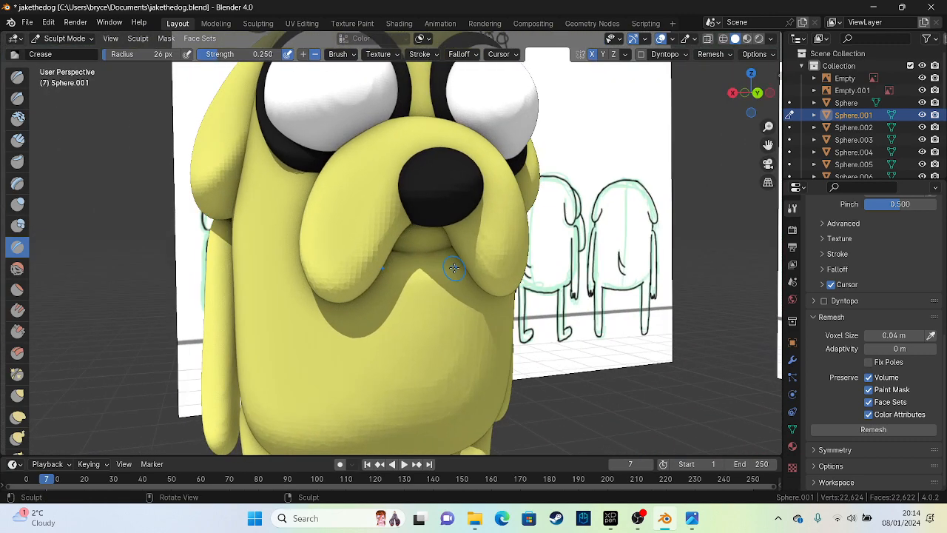
{"action": "left_click_drag", "start_coordinate": [392, 251], "coordinate": [449, 248]}
{"action": "middle_click_drag", "start_coordinate": [457, 281], "coordinate": [370, 282], "text": "alt"}
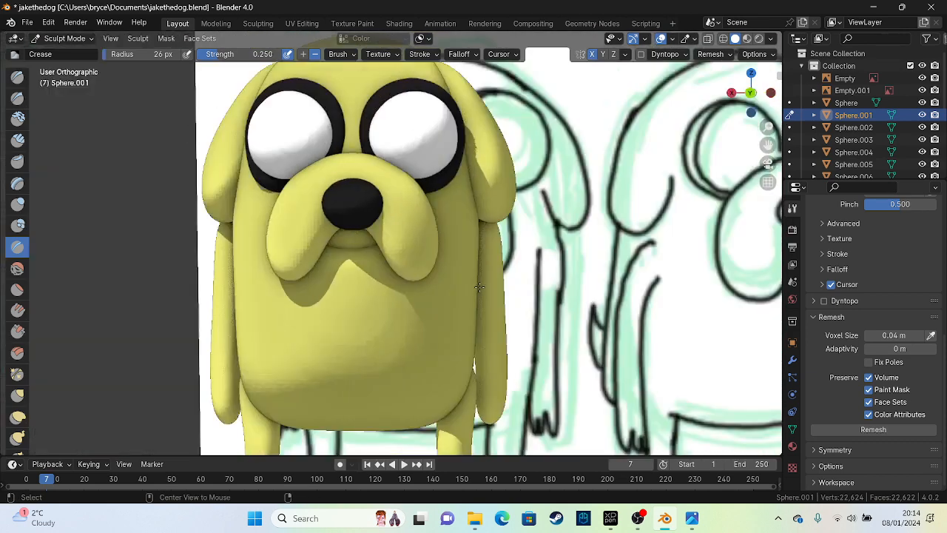
{"action": "scroll", "coordinate": [363, 283], "scroll_direction": "up", "scroll_amount": 3}
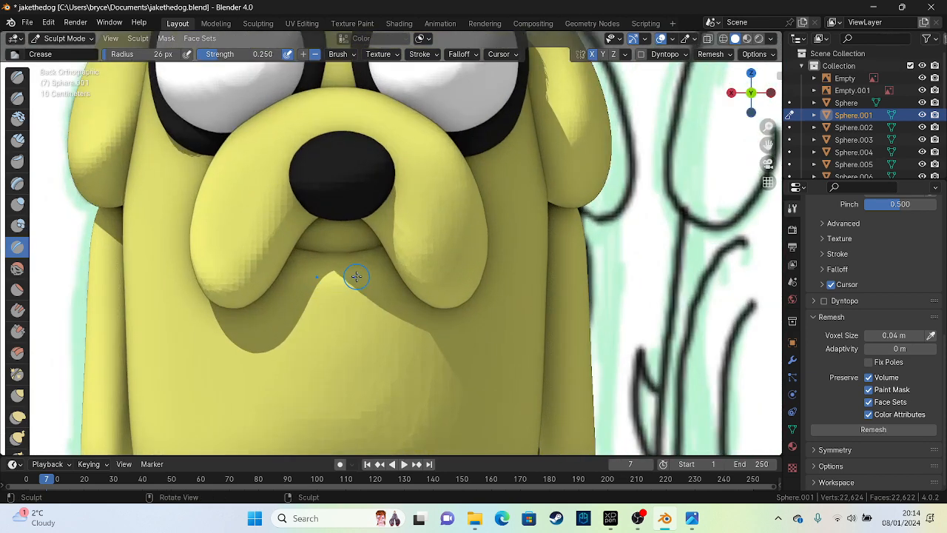
Step: Try the Draw, Draw Sharp and Clay Strips brushes on the belly, undoing each test stroke
{"action": "left_click", "coordinate": [17, 77]}
{"action": "mouse_move", "coordinate": [222, 362]}
{"action": "left_mouse_down"}
{"action": "mouse_move", "coordinate": [455, 374]}
{"action": "mouse_move", "coordinate": [445, 361]}
{"action": "left_mouse_up"}
{"action": "key", "text": "ctrl+z"}
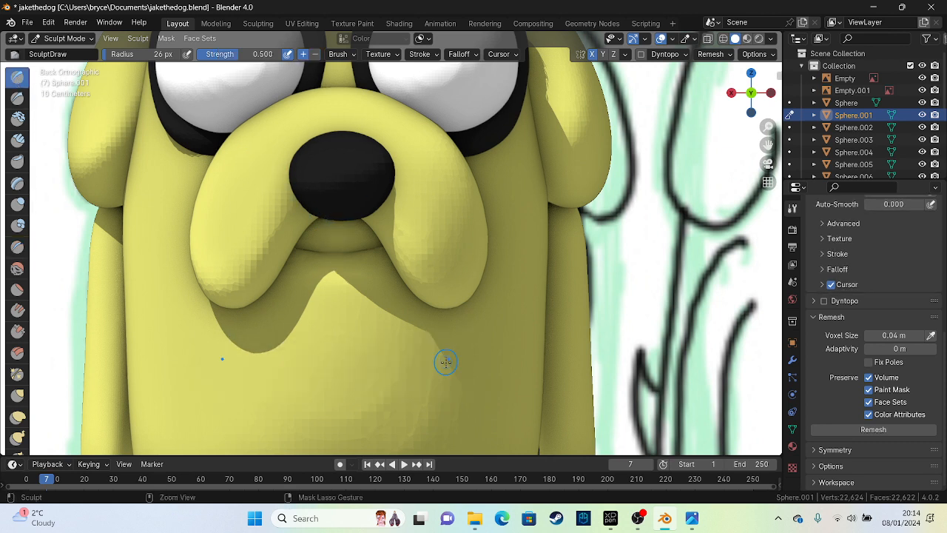
{"action": "left_click", "coordinate": [17, 97]}
{"action": "mouse_move", "coordinate": [260, 368]}
{"action": "left_mouse_down"}
{"action": "mouse_move", "coordinate": [414, 359]}
{"action": "mouse_move", "coordinate": [288, 363]}
{"action": "left_mouse_up"}
{"action": "key", "text": "ctrl+z"}
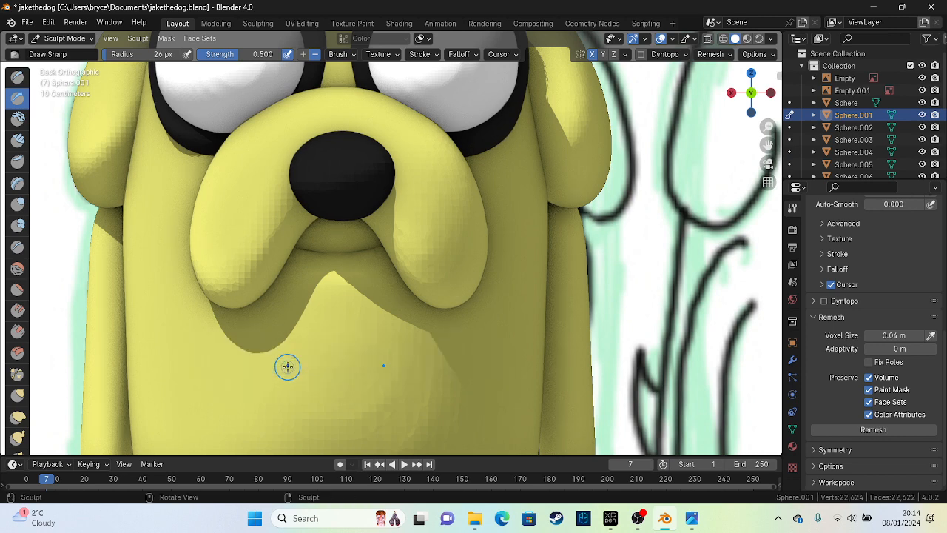
{"action": "left_click", "coordinate": [17, 139]}
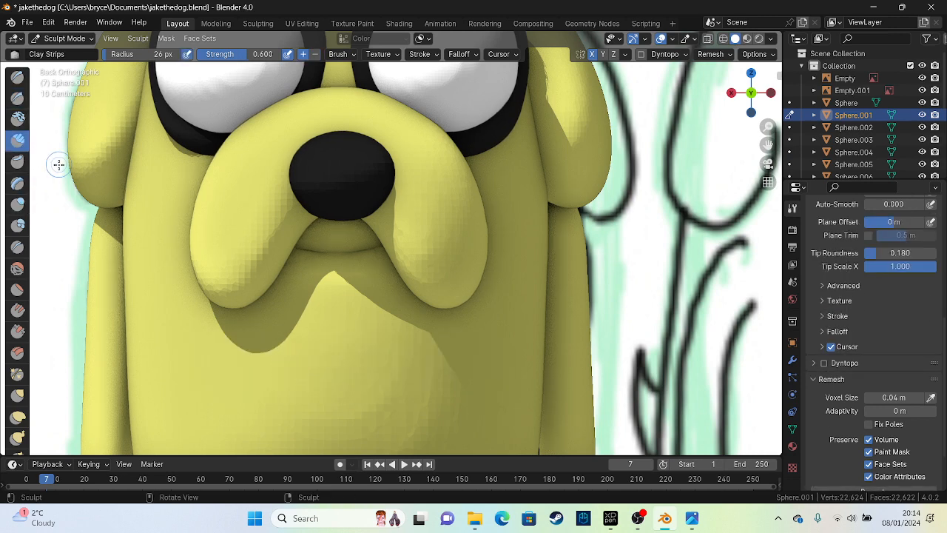
{"action": "left_click_drag", "start_coordinate": [244, 363], "coordinate": [289, 359]}
{"action": "key", "text": "ctrl+z"}
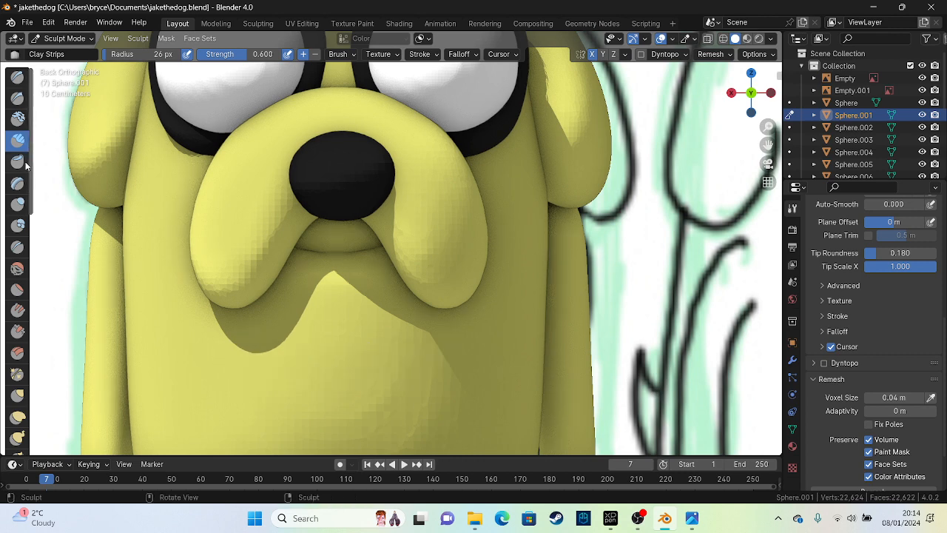
Step: Try several Layer brush strokes across the belly below the jowls, undoing each one
{"action": "left_click", "coordinate": [17, 118]}
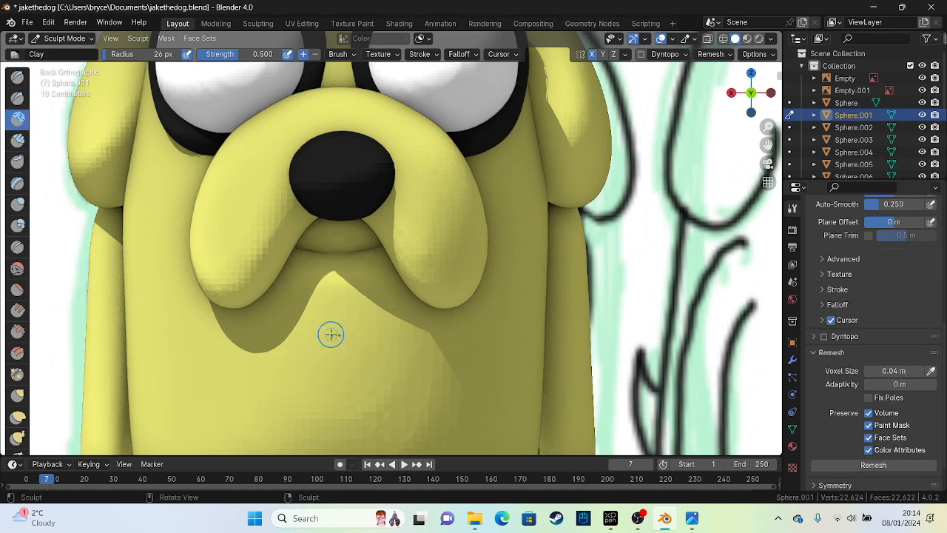
{"action": "left_click", "coordinate": [17, 183]}
{"action": "mouse_move", "coordinate": [207, 352]}
{"action": "left_mouse_down"}
{"action": "mouse_move", "coordinate": [392, 377]}
{"action": "mouse_move", "coordinate": [277, 375]}
{"action": "mouse_move", "coordinate": [277, 338]}
{"action": "mouse_move", "coordinate": [444, 347]}
{"action": "mouse_move", "coordinate": [333, 373]}
{"action": "mouse_move", "coordinate": [429, 357]}
{"action": "left_mouse_up"}
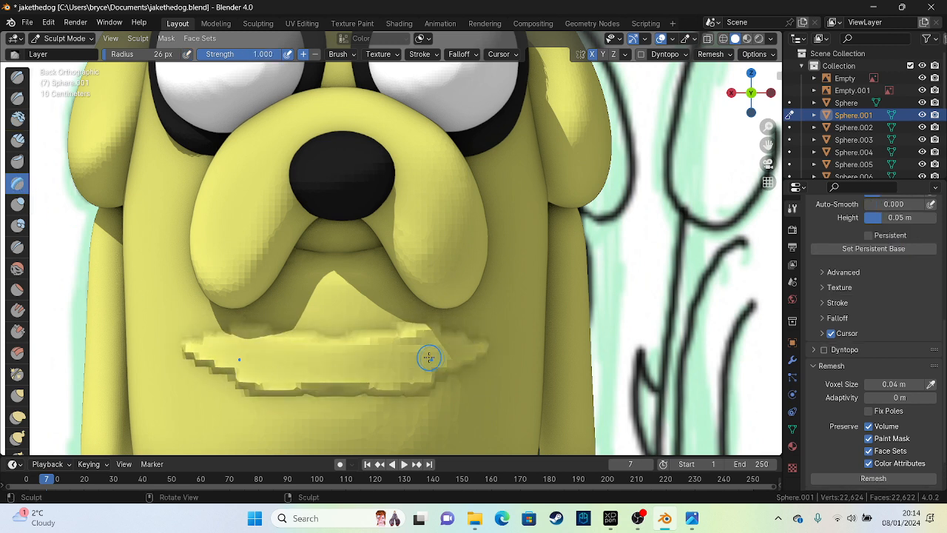
{"action": "key", "text": "ctrl+z"}
{"action": "left_click_drag", "start_coordinate": [249, 376], "coordinate": [400, 374]}
{"action": "key", "text": "ctrl+z"}
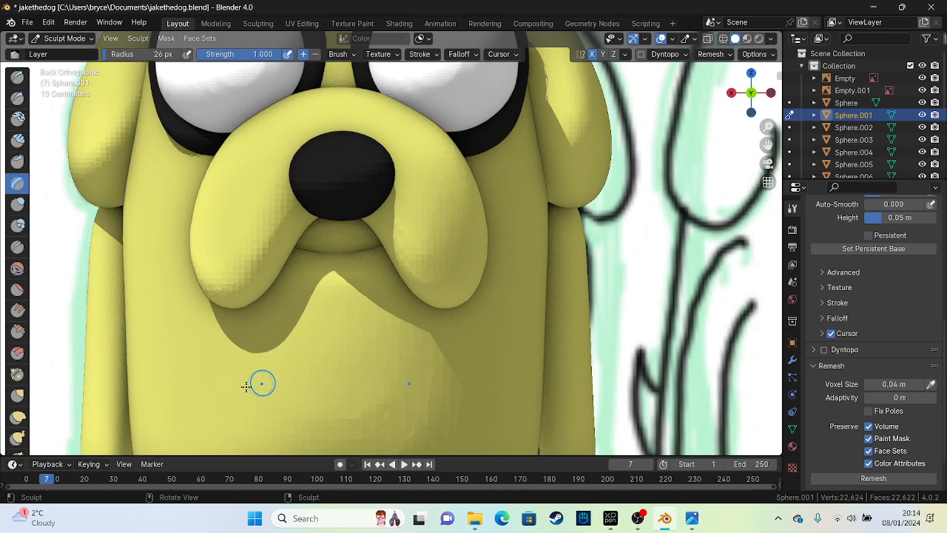
{"action": "mouse_move", "coordinate": [246, 386]}
{"action": "left_mouse_down"}
{"action": "mouse_move", "coordinate": [281, 355]}
{"action": "mouse_move", "coordinate": [266, 374]}
{"action": "mouse_move", "coordinate": [296, 363]}
{"action": "mouse_move", "coordinate": [279, 372]}
{"action": "mouse_move", "coordinate": [289, 389]}
{"action": "mouse_move", "coordinate": [347, 375]}
{"action": "left_mouse_up"}
{"action": "key", "text": "ctrl+z"}
{"action": "mouse_move", "coordinate": [244, 402]}
{"action": "left_mouse_down"}
{"action": "mouse_move", "coordinate": [230, 368]}
{"action": "mouse_move", "coordinate": [277, 381]}
{"action": "mouse_move", "coordinate": [251, 383]}
{"action": "mouse_move", "coordinate": [258, 360]}
{"action": "mouse_move", "coordinate": [287, 395]}
{"action": "left_mouse_up"}
{"action": "key", "text": "ctrl+z"}
{"action": "mouse_move", "coordinate": [207, 358]}
{"action": "left_mouse_down"}
{"action": "mouse_move", "coordinate": [237, 389]}
{"action": "mouse_move", "coordinate": [327, 367]}
{"action": "mouse_move", "coordinate": [356, 376]}
{"action": "left_mouse_up"}
{"action": "key", "text": "ctrl+z"}
Step: Try to build up the lip area below the nose with the Draw brush at a 54 px radius
{"action": "left_click", "coordinate": [18, 76]}
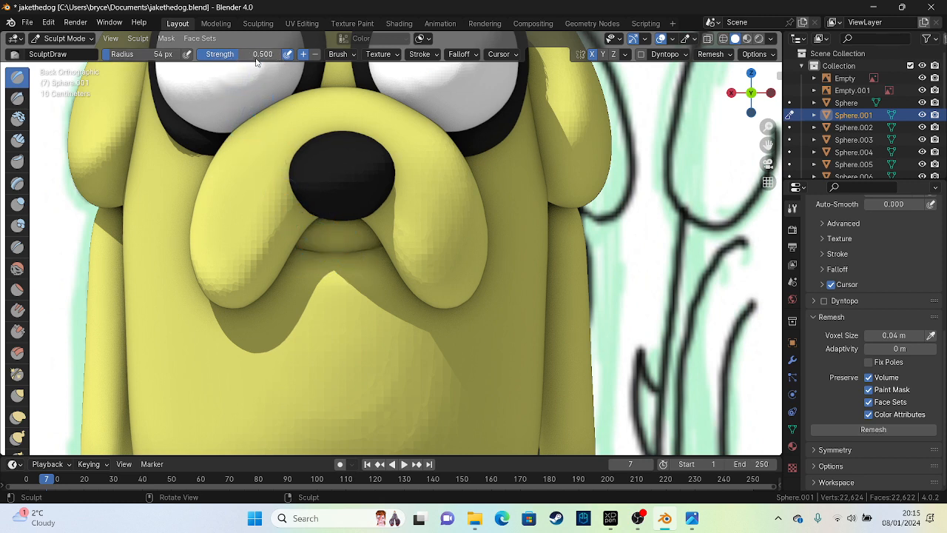
{"action": "left_click_drag", "start_coordinate": [296, 211], "coordinate": [319, 229]}
{"action": "mouse_move", "coordinate": [414, 216]}
{"action": "left_mouse_down"}
{"action": "mouse_move", "coordinate": [261, 225]}
{"action": "mouse_move", "coordinate": [277, 212]}
{"action": "mouse_move", "coordinate": [346, 235]}
{"action": "mouse_move", "coordinate": [275, 216]}
{"action": "left_mouse_up"}
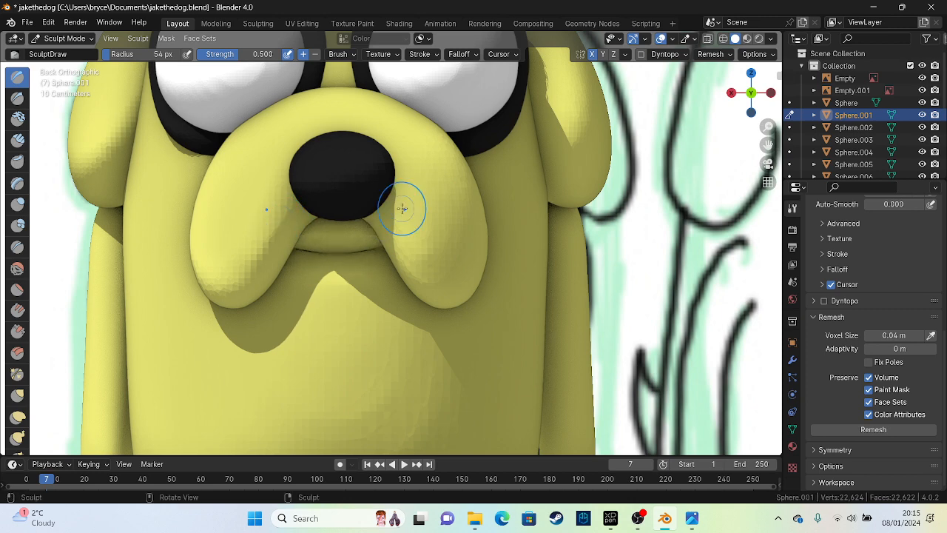
{"action": "scroll", "coordinate": [401, 208], "scroll_direction": "up", "scroll_amount": 1}
{"action": "middle_click_drag", "start_coordinate": [351, 225], "coordinate": [385, 217], "text": "alt"}
{"action": "key", "text": "ctrl+z"}
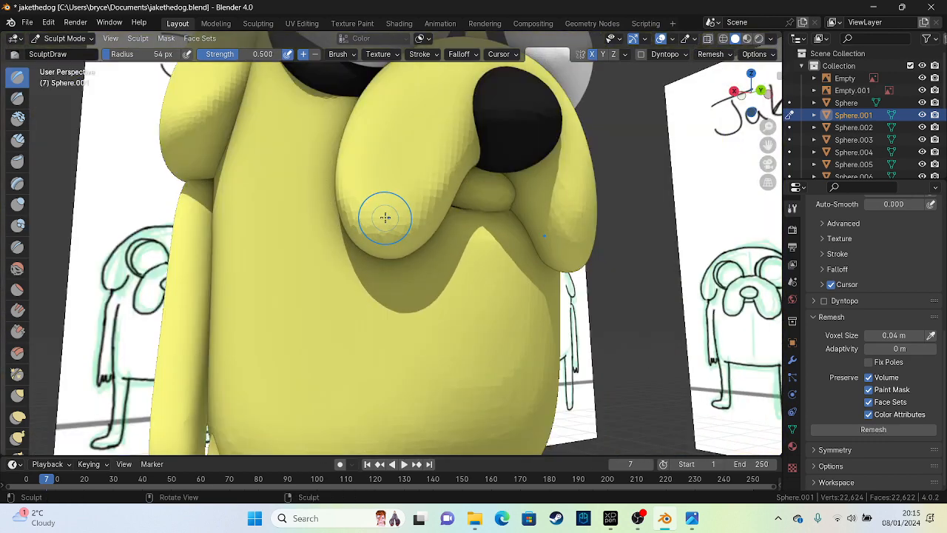
{"action": "middle_click_drag", "start_coordinate": [359, 222], "coordinate": [280, 257]}
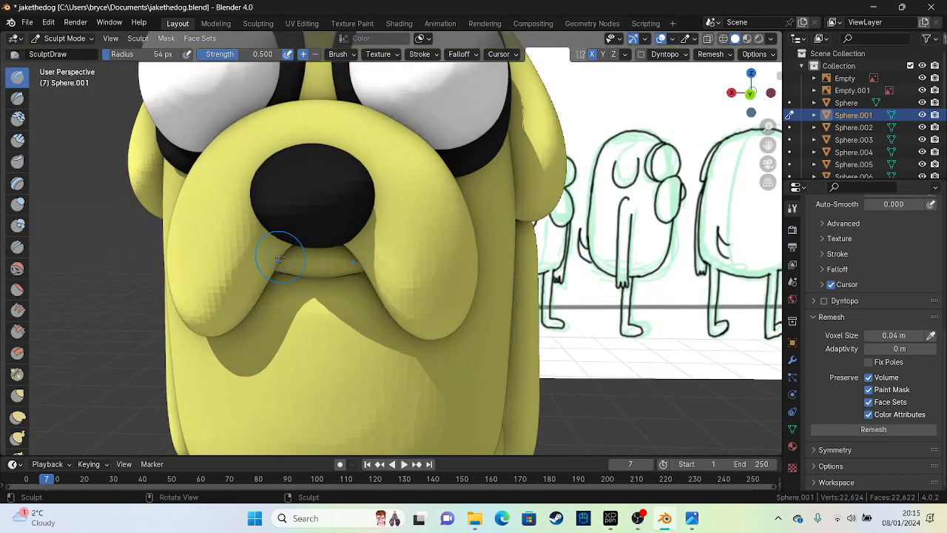
Step: Try remeshing the body and smoothing the lip between the jowls, and undo these changes
{"action": "left_click", "coordinate": [907, 431]}
{"action": "mouse_move", "coordinate": [313, 275]}
{"action": "left_mouse_down", "text": "shift"}
{"action": "mouse_move", "coordinate": [296, 270]}
{"action": "mouse_move", "coordinate": [335, 266]}
{"action": "left_mouse_up", "text": "shift"}
{"action": "key", "text": "ctrl+z"}
{"action": "key", "text": "ctrl+z"}
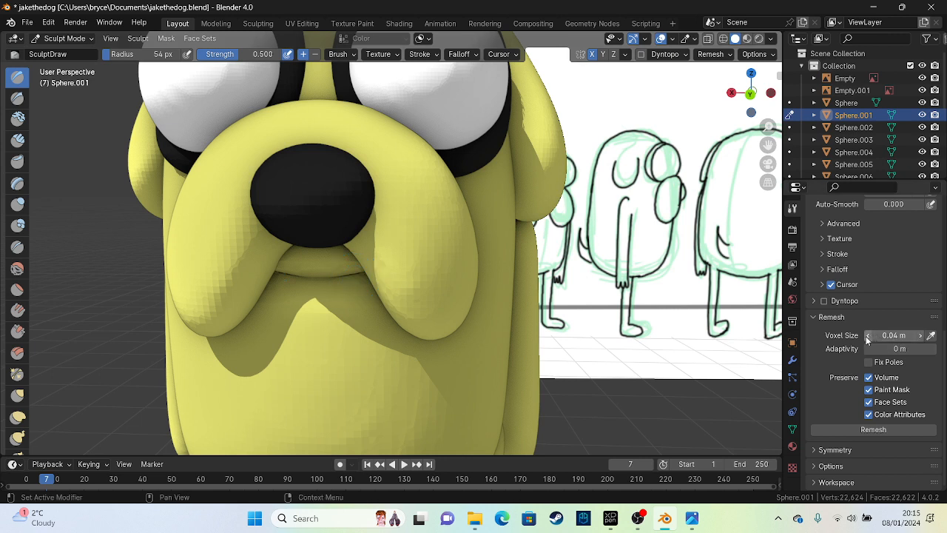
Step: Lower the remesh voxel size to 0.02 m and remesh the body
{"action": "left_click", "coordinate": [868, 337]}
{"action": "left_click", "coordinate": [868, 336]}
{"action": "left_click", "coordinate": [867, 336]}
{"action": "left_click", "coordinate": [867, 337]}
{"action": "left_click", "coordinate": [868, 336]}
{"action": "left_click", "coordinate": [867, 337]}
{"action": "left_click", "coordinate": [867, 337]}
{"action": "left_click", "coordinate": [867, 337]}
{"action": "left_click", "coordinate": [868, 337]}
{"action": "left_click", "coordinate": [868, 337]}
{"action": "left_click", "coordinate": [868, 337]}
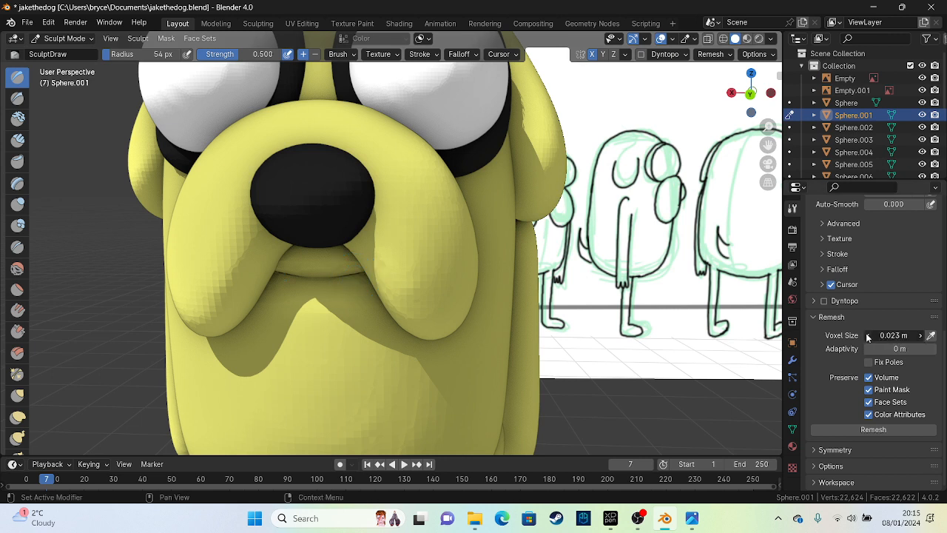
{"action": "left_click", "coordinate": [868, 337]}
{"action": "left_click", "coordinate": [868, 336]}
{"action": "left_click", "coordinate": [867, 337]}
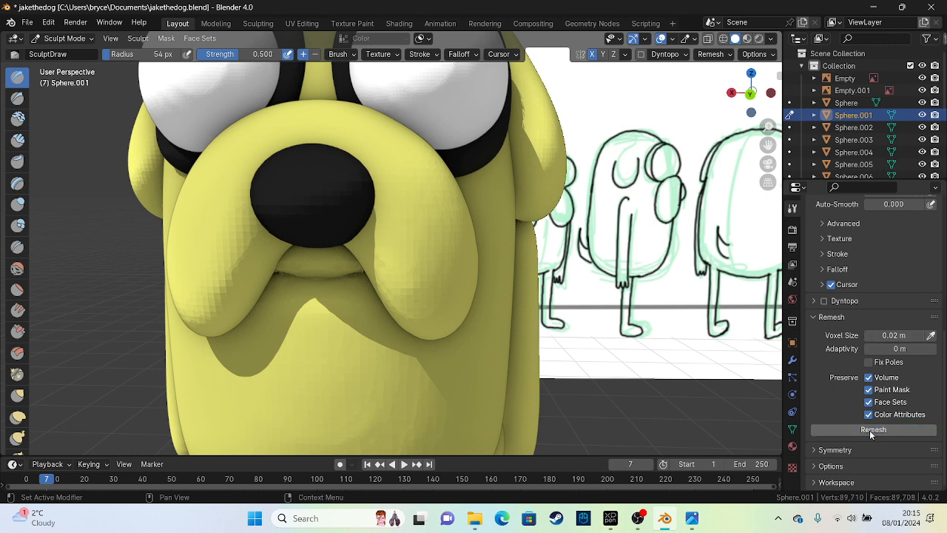
{"action": "left_click", "coordinate": [871, 431]}
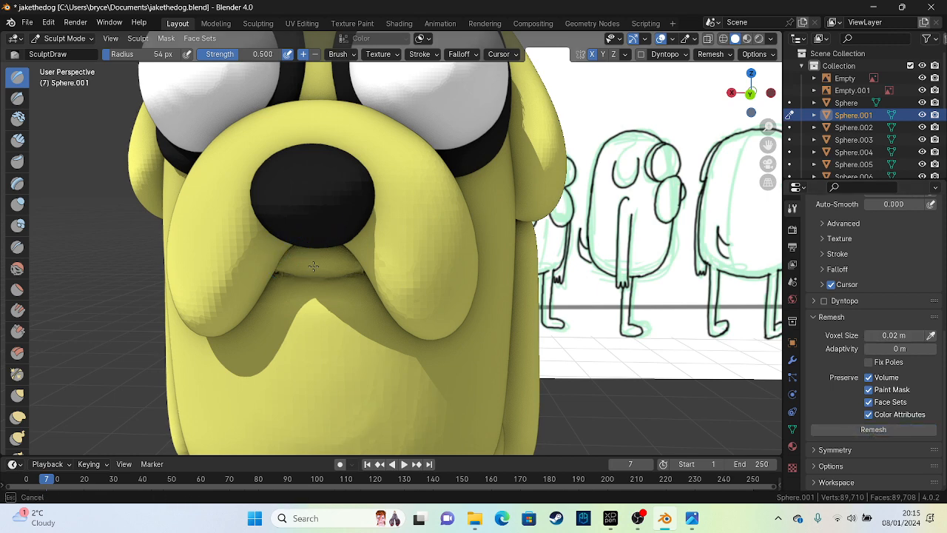
Step: Redraw the mouth line between the jowls from the orthographic back view with the Crease brush at a 32 px radius
{"action": "middle_click_drag", "start_coordinate": [359, 262], "coordinate": [463, 308], "text": "alt"}
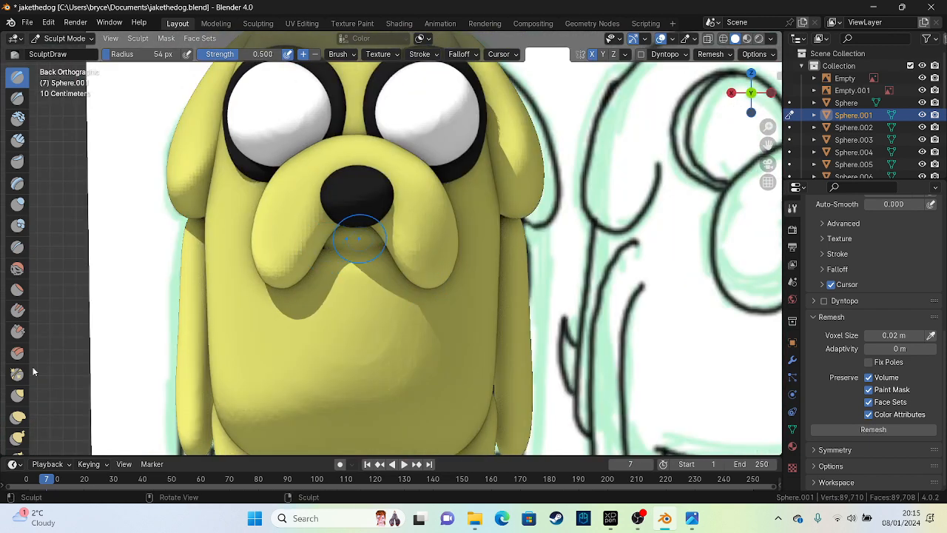
{"action": "left_click", "coordinate": [18, 246]}
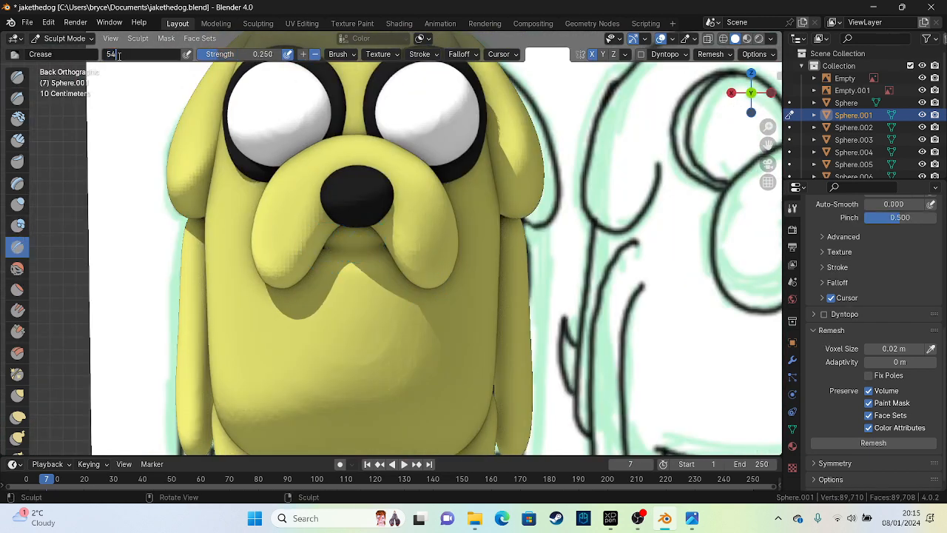
{"action": "key", "text": "Return"}
{"action": "left_click_drag", "start_coordinate": [109, 60], "coordinate": [108, 61]}
{"action": "left_click_drag", "start_coordinate": [325, 251], "coordinate": [386, 246]}
{"action": "scroll", "coordinate": [340, 345], "scroll_direction": "down", "scroll_amount": 5}
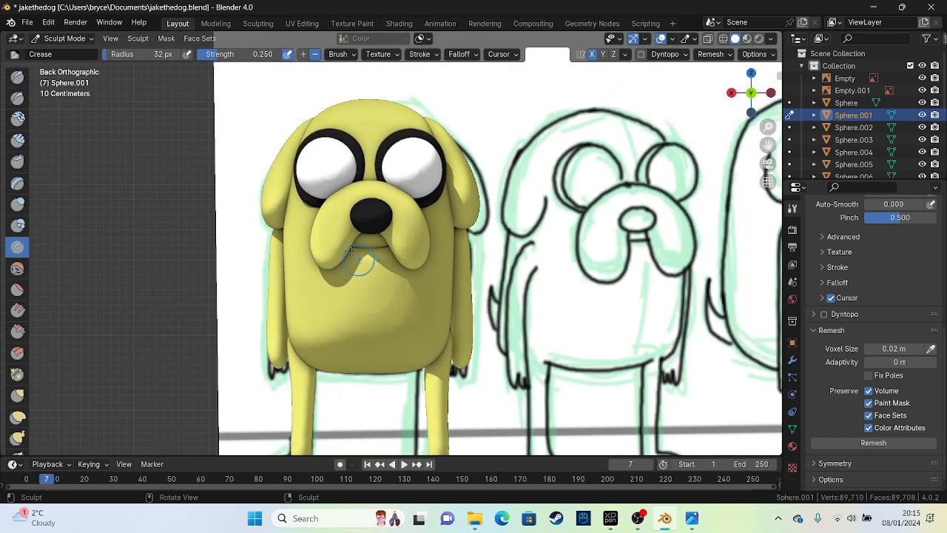
Step: Switch back to the Draw brush and save jakethedog.blend
{"action": "middle_click_drag", "start_coordinate": [340, 346], "coordinate": [523, 294]}
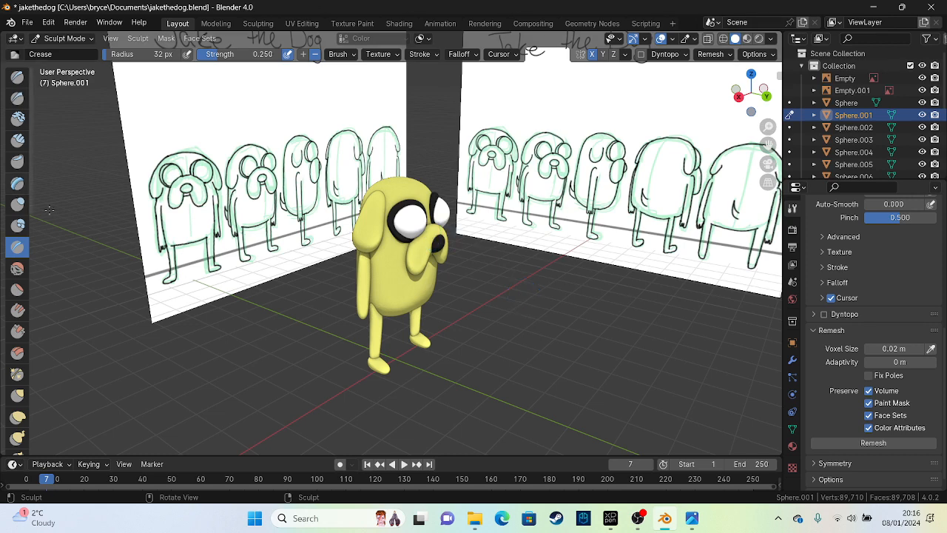
{"action": "left_click", "coordinate": [23, 80]}
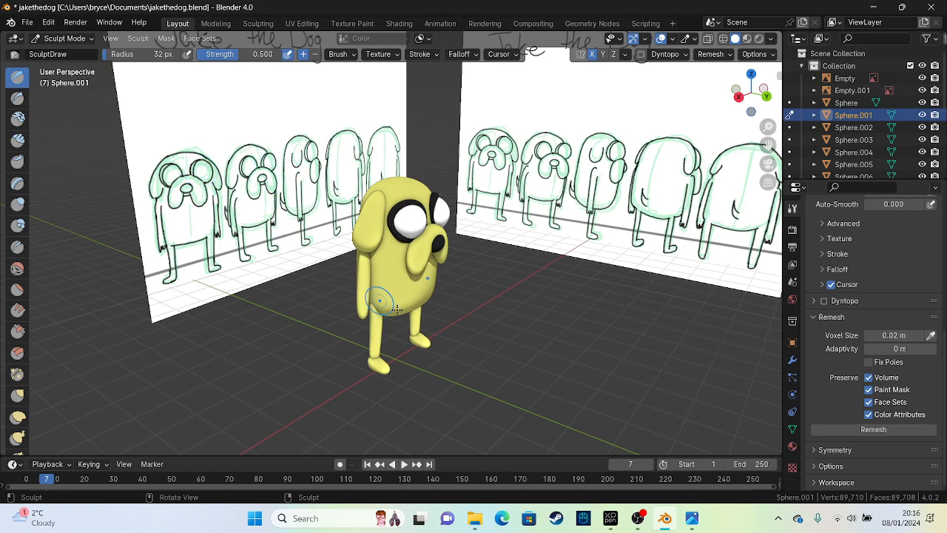
{"action": "mouse_move", "coordinate": [401, 327]}
{"action": "middle_mouse_down"}
{"action": "mouse_move", "coordinate": [518, 307]}
{"action": "mouse_move", "coordinate": [144, 262]}
{"action": "middle_mouse_up"}
{"action": "key", "text": "ctrl+s"}
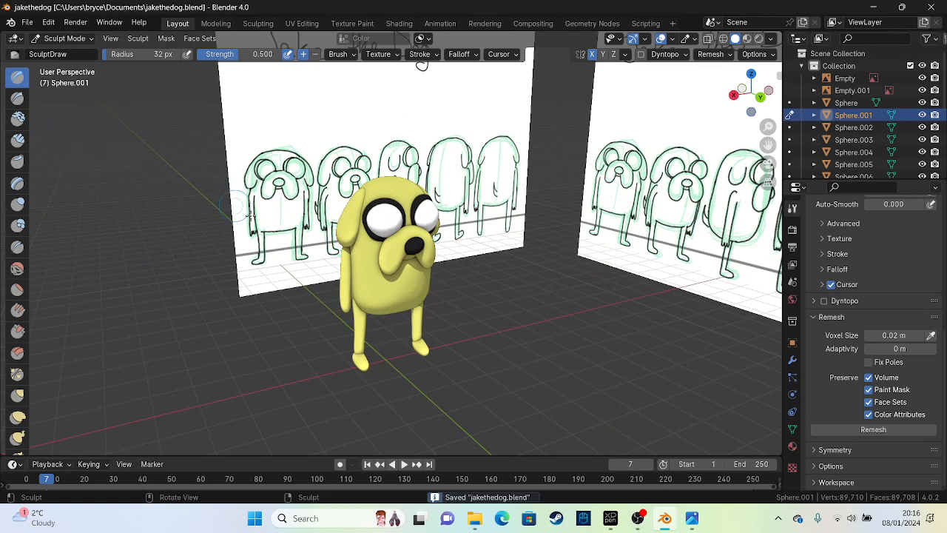
Step: Examine the character's face, torso, arms and legs from several angles, including from below and from the side
{"action": "middle_click_drag", "start_coordinate": [82, 141], "coordinate": [116, 123]}
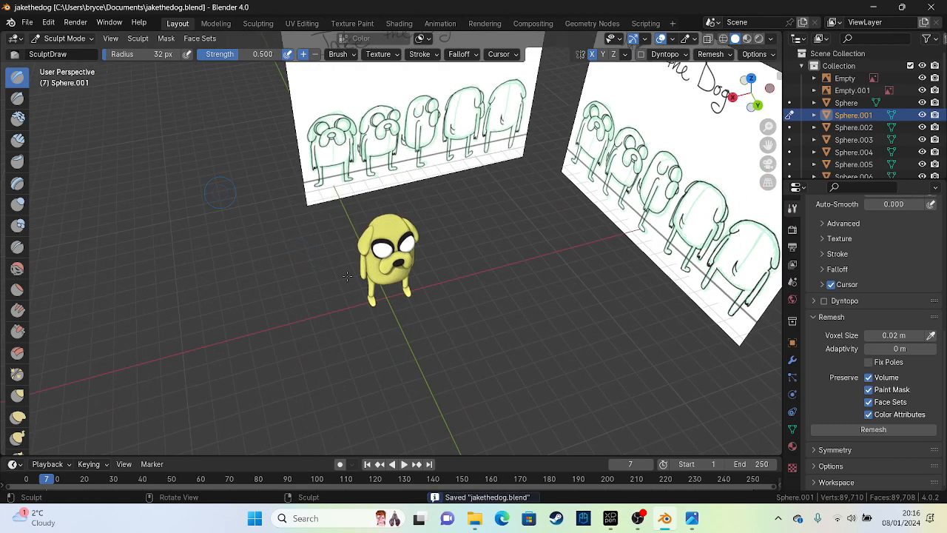
{"action": "scroll", "coordinate": [396, 300], "scroll_direction": "up", "scroll_amount": 3}
{"action": "middle_click_drag", "start_coordinate": [396, 299], "coordinate": [376, 219]}
{"action": "scroll", "coordinate": [286, 228], "scroll_direction": "up", "scroll_amount": 1}
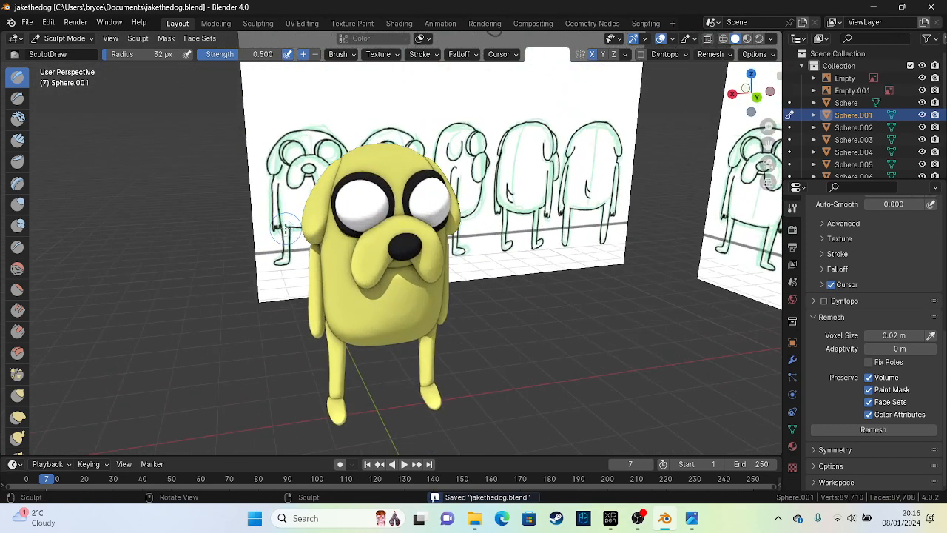
{"action": "scroll", "coordinate": [285, 229], "scroll_direction": "up", "scroll_amount": 2}
{"action": "middle_click_drag", "start_coordinate": [286, 228], "coordinate": [306, 270]}
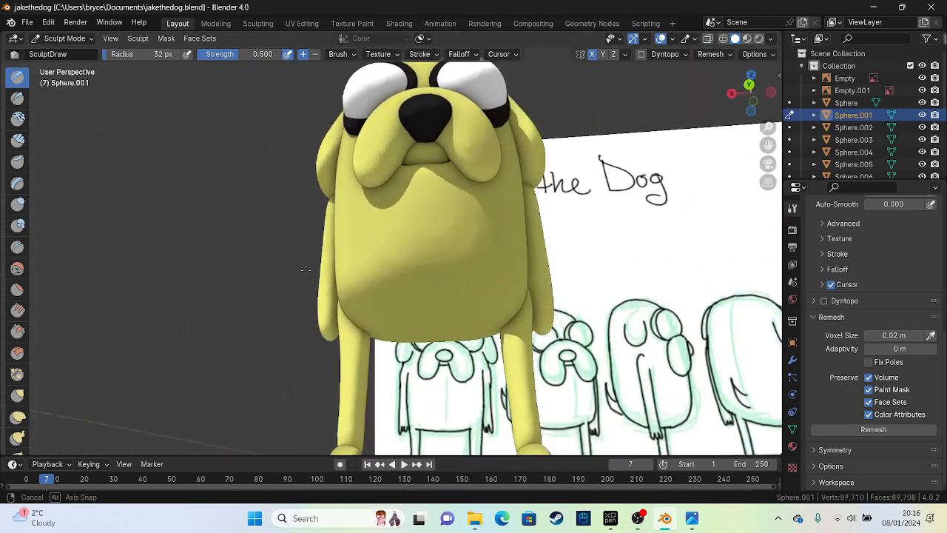
{"action": "middle_click_drag", "start_coordinate": [398, 290], "coordinate": [374, 272], "text": "shift"}
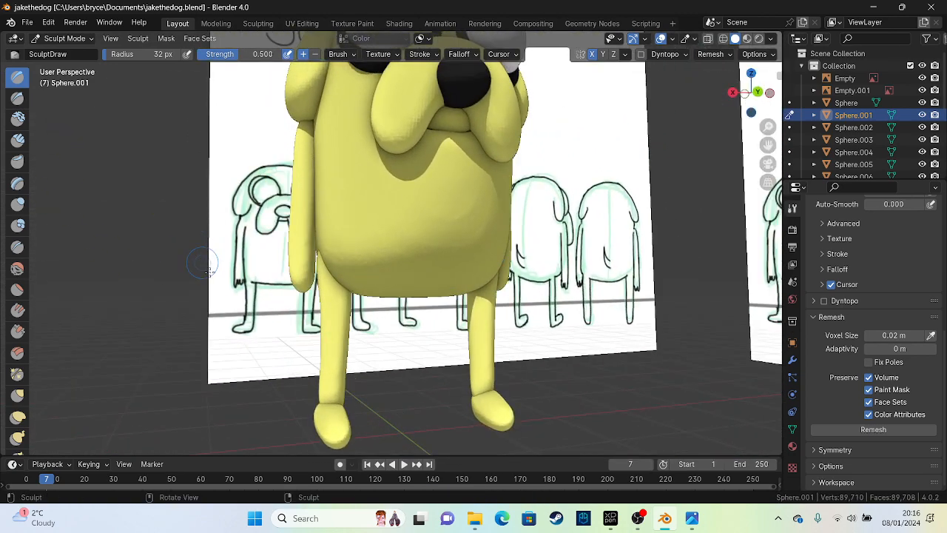
{"action": "middle_click_drag", "start_coordinate": [244, 270], "coordinate": [349, 274]}
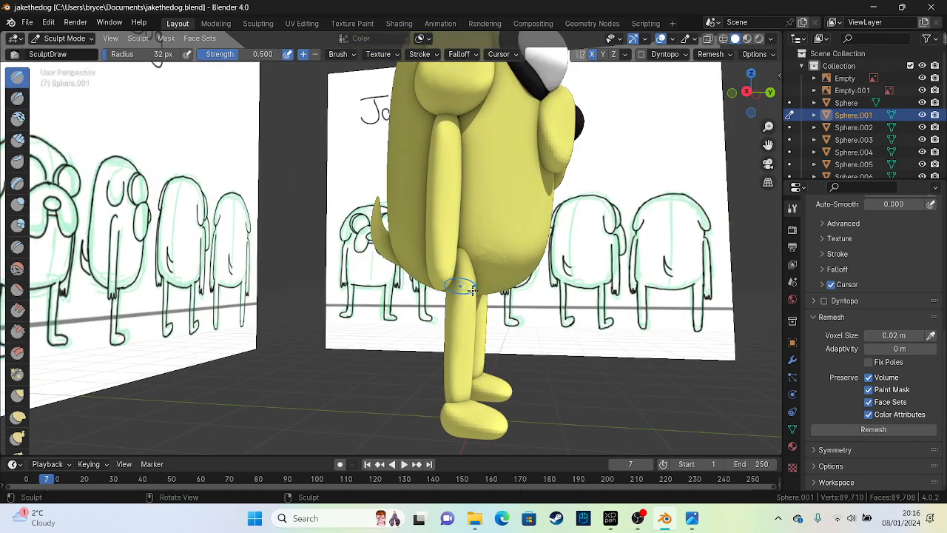
Step: From the right orthographic view, leave sculpting the body and open the near arm in Sculpt Mode
{"action": "key", "text": "super"}
{"action": "left_click", "coordinate": [335, 4]}
{"action": "key", "text": "KP_3"}
{"action": "scroll", "coordinate": [433, 237], "scroll_direction": "up", "scroll_amount": 6}
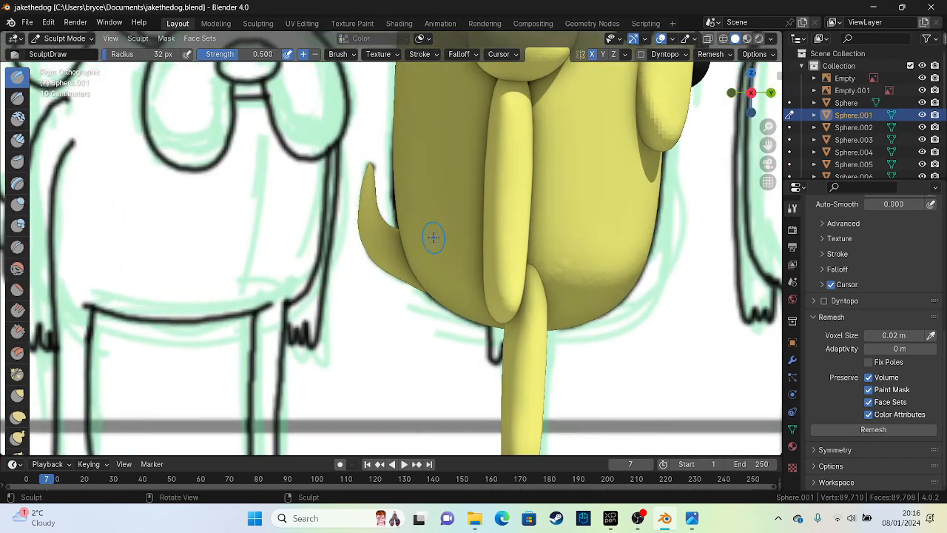
{"action": "middle_click_drag", "start_coordinate": [433, 237], "coordinate": [295, 237], "text": "shift"}
{"action": "left_click", "coordinate": [66, 38]}
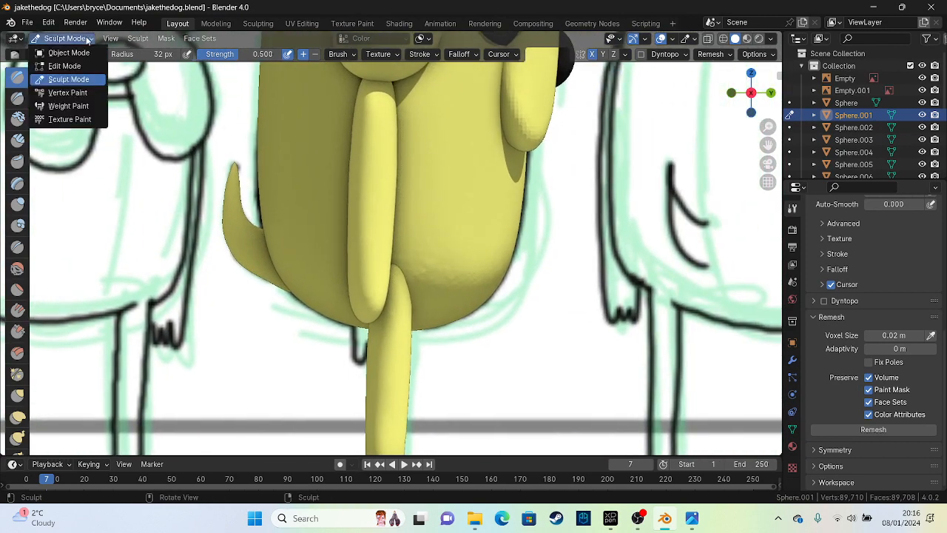
{"action": "left_click", "coordinate": [74, 48]}
{"action": "left_click", "coordinate": [371, 287]}
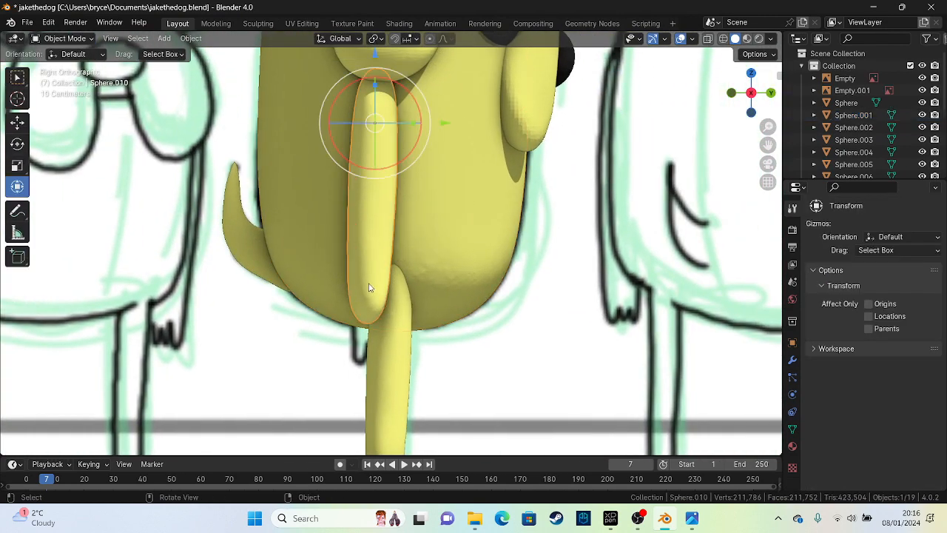
{"action": "left_click", "coordinate": [71, 41]}
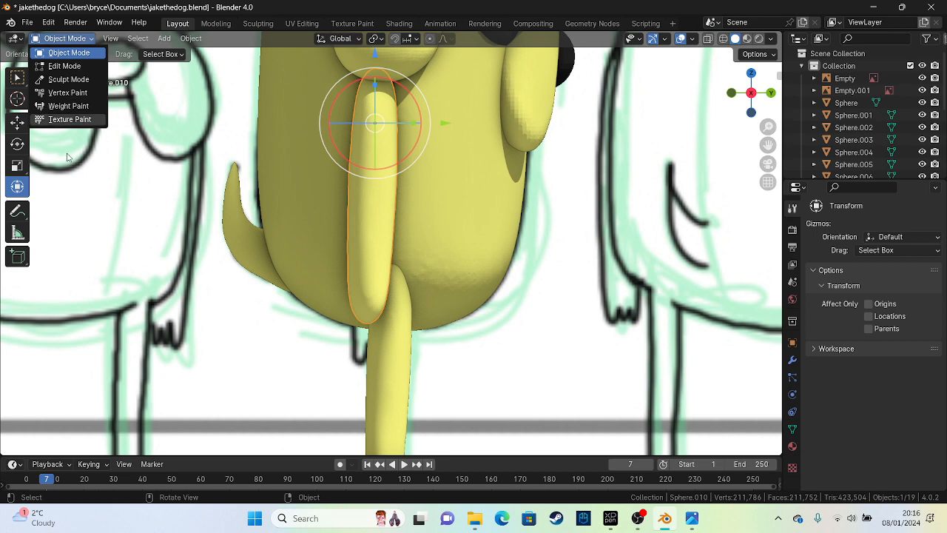
{"action": "left_click", "coordinate": [65, 65]}
{"action": "left_click", "coordinate": [65, 38]}
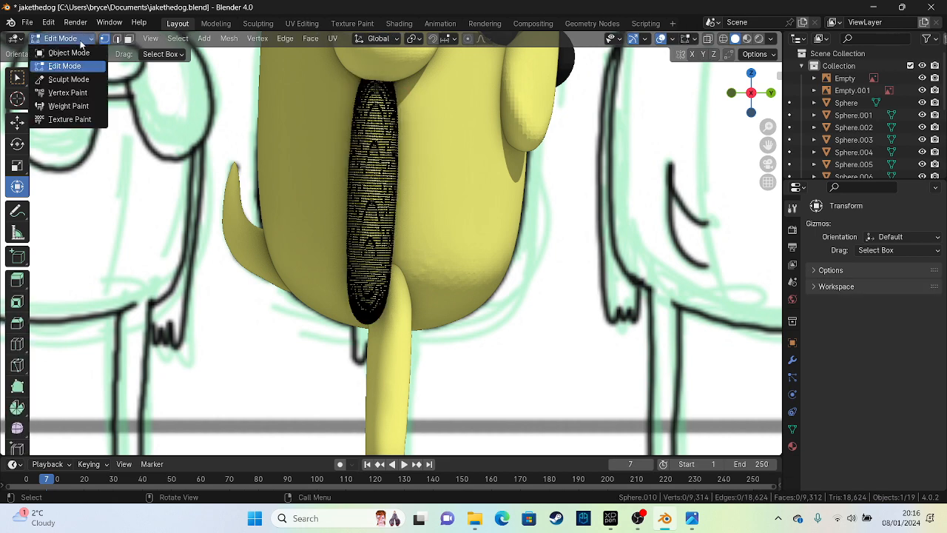
{"action": "left_click", "coordinate": [82, 79]}
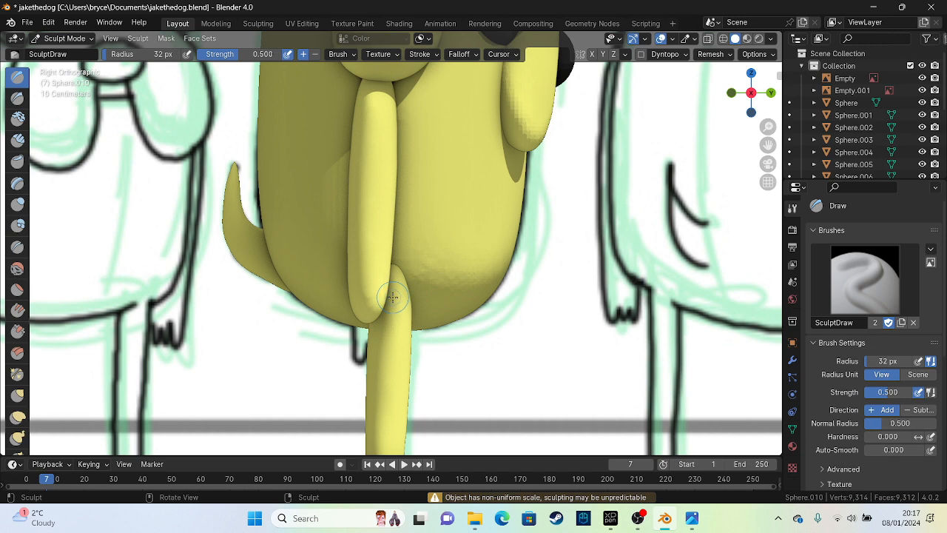
Step: Frame the arm's lower end in the back orthographic view and set the Draw brush radius to 75 px
{"action": "scroll", "coordinate": [392, 298], "scroll_direction": "up", "scroll_amount": 4}
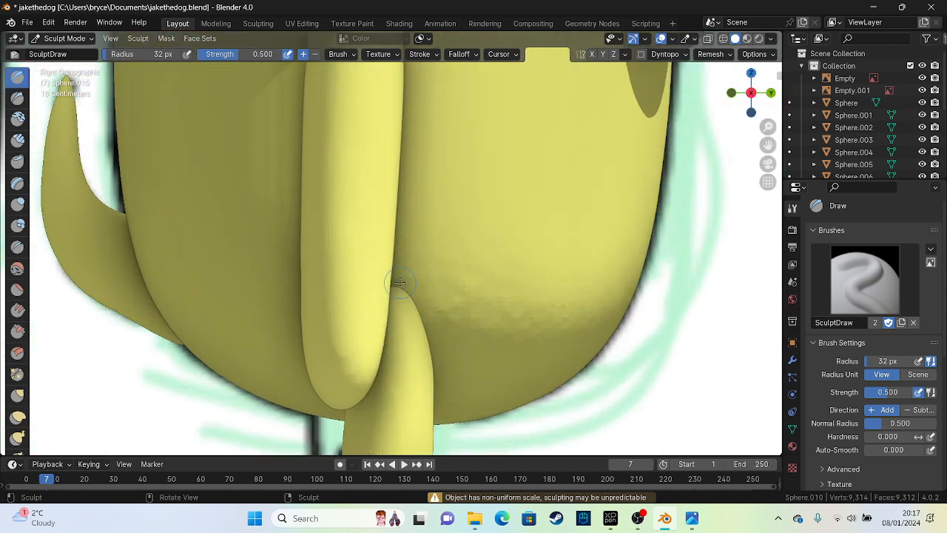
{"action": "middle_click_drag", "start_coordinate": [387, 285], "coordinate": [234, 294], "text": "alt"}
{"action": "middle_click_drag", "start_coordinate": [215, 260], "coordinate": [473, 253], "text": "shift"}
{"action": "left_click_drag", "start_coordinate": [134, 58], "coordinate": [145, 57]}
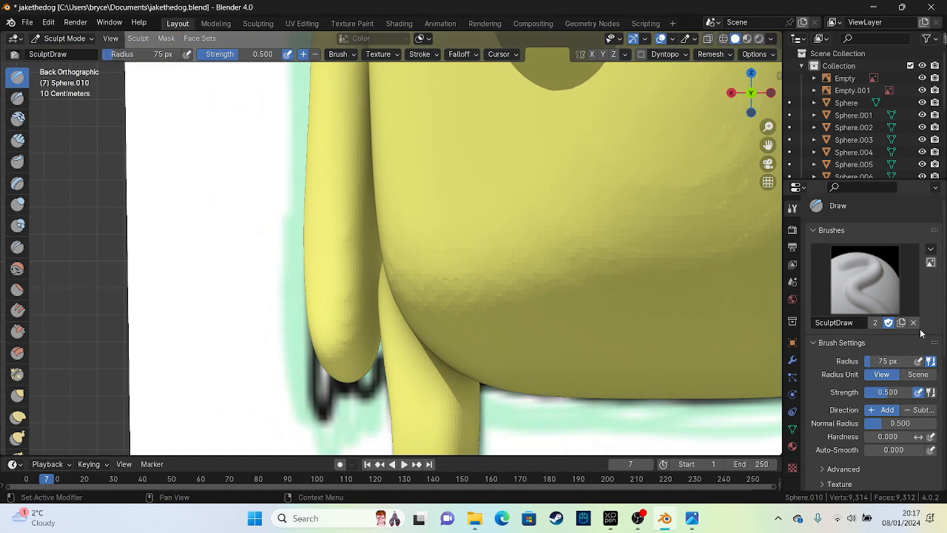
Step: Lower the remesh voxel size to 0.02 m and remesh the arm
{"action": "scroll", "coordinate": [921, 334], "scroll_direction": "down", "scroll_amount": 8}
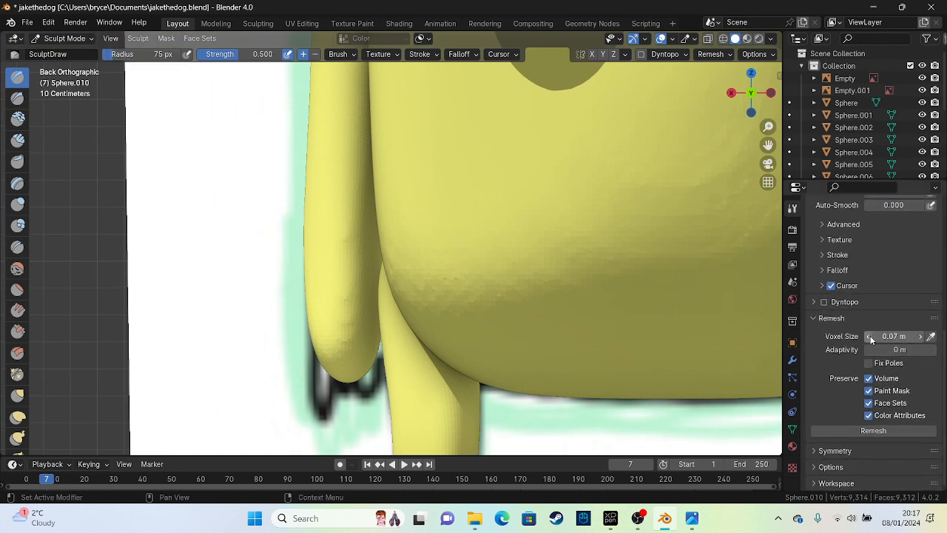
{"action": "left_click_drag", "start_coordinate": [868, 338], "coordinate": [893, 336]}
{"action": "left_click", "coordinate": [867, 338]}
{"action": "left_click", "coordinate": [865, 336]}
{"action": "left_click", "coordinate": [865, 336]}
{"action": "left_click", "coordinate": [865, 336]}
{"action": "left_click", "coordinate": [866, 335]}
{"action": "left_click", "coordinate": [866, 335]}
{"action": "left_click", "coordinate": [866, 336]}
{"action": "left_click", "coordinate": [866, 335]}
{"action": "left_click", "coordinate": [866, 335]}
{"action": "left_click", "coordinate": [868, 337]}
{"action": "left_click", "coordinate": [868, 337]}
{"action": "left_click", "coordinate": [867, 337]}
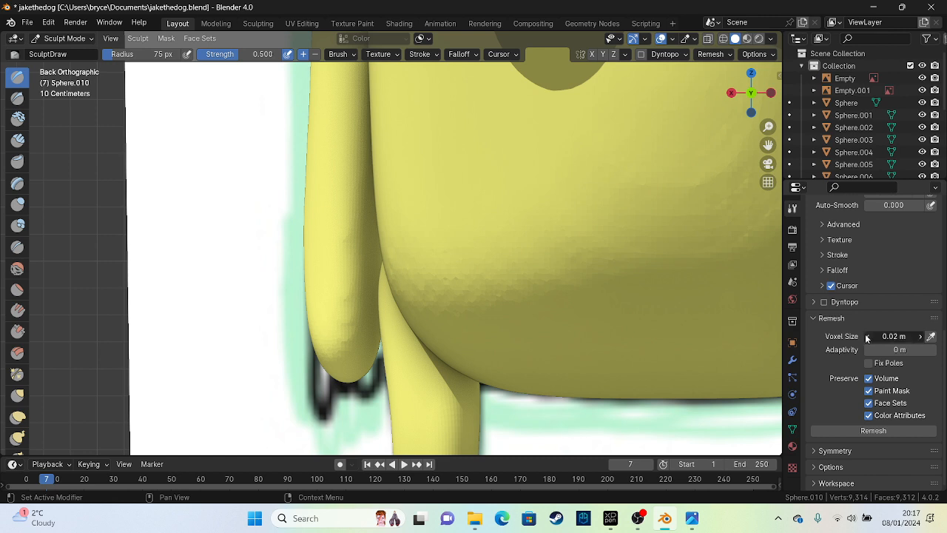
{"action": "left_click", "coordinate": [892, 431]}
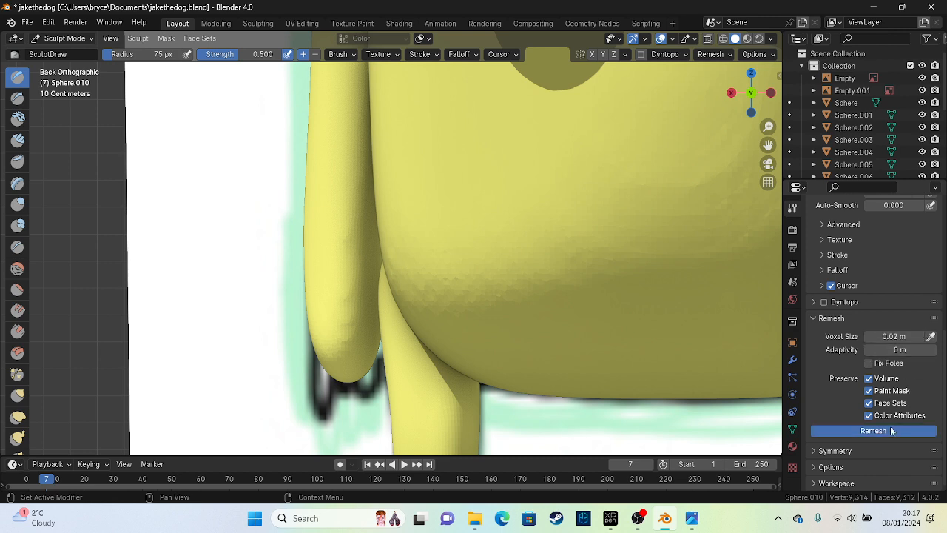
Step: Build up a thumb bump near the arm's lower end with the Draw brush and smooth around its base
{"action": "mouse_move", "coordinate": [323, 296]}
{"action": "left_mouse_down"}
{"action": "mouse_move", "coordinate": [352, 294]}
{"action": "mouse_move", "coordinate": [338, 275]}
{"action": "left_mouse_up"}
{"action": "mouse_move", "coordinate": [338, 275]}
{"action": "middle_mouse_down"}
{"action": "mouse_move", "coordinate": [338, 264]}
{"action": "mouse_move", "coordinate": [434, 281]}
{"action": "middle_mouse_up"}
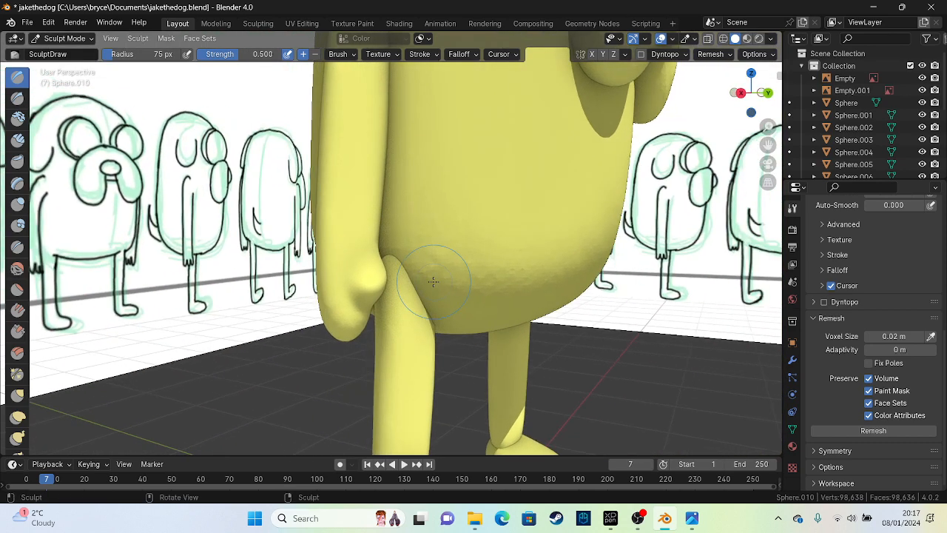
{"action": "mouse_move", "coordinate": [353, 273]}
{"action": "left_mouse_down", "text": "shift"}
{"action": "mouse_move", "coordinate": [378, 298]}
{"action": "mouse_move", "coordinate": [372, 244]}
{"action": "left_mouse_up", "text": "shift"}
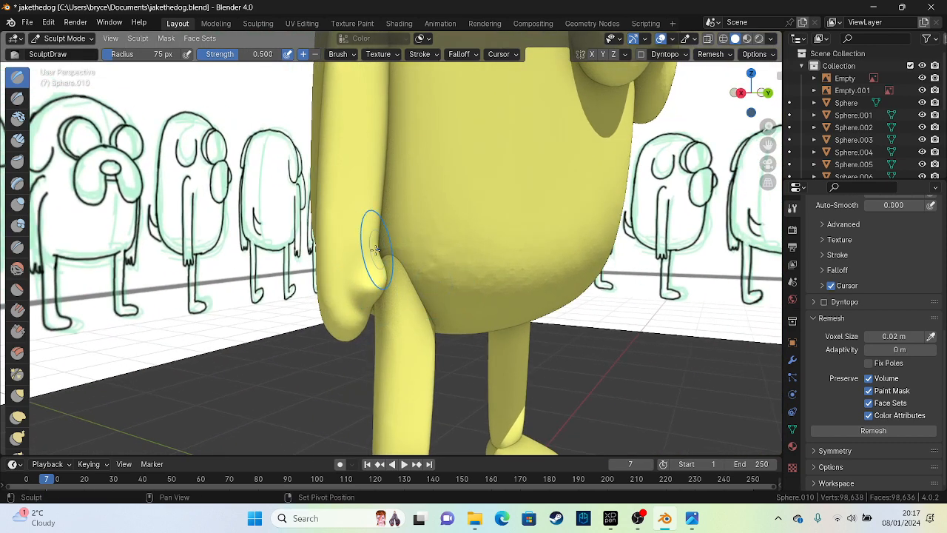
Step: Crease around the thumb bump with the Crease brush at a 75 px radius to separate it from the hand
{"action": "left_click", "coordinate": [17, 246]}
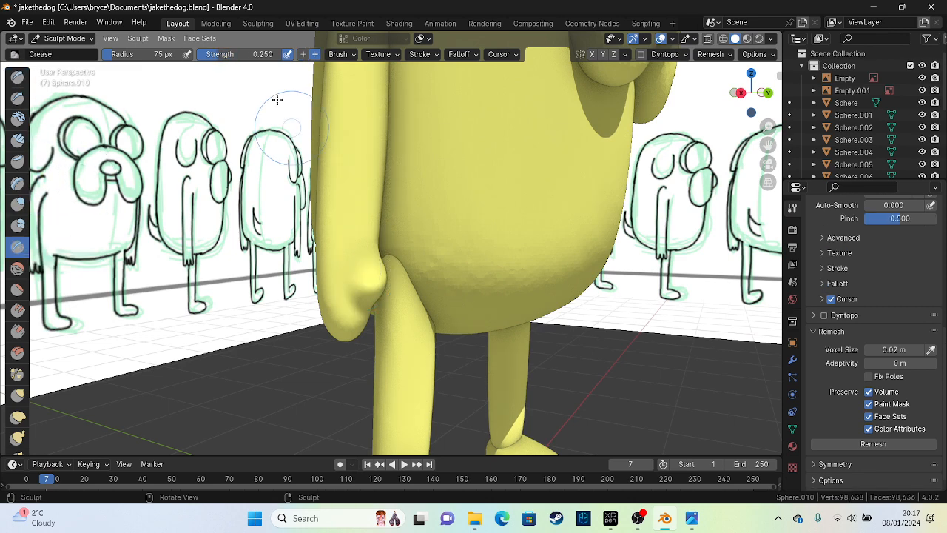
{"action": "mouse_move", "coordinate": [357, 272]}
{"action": "left_mouse_down"}
{"action": "mouse_move", "coordinate": [368, 279]}
{"action": "mouse_move", "coordinate": [361, 259]}
{"action": "left_mouse_up"}
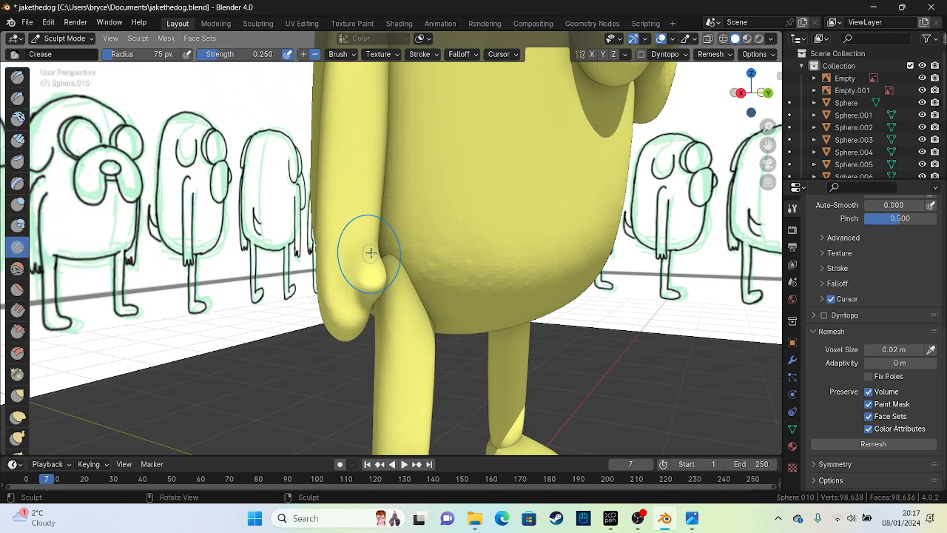
{"action": "middle_click_drag", "start_coordinate": [413, 237], "coordinate": [304, 207]}
{"action": "left_click_drag", "start_coordinate": [368, 289], "coordinate": [358, 304]}
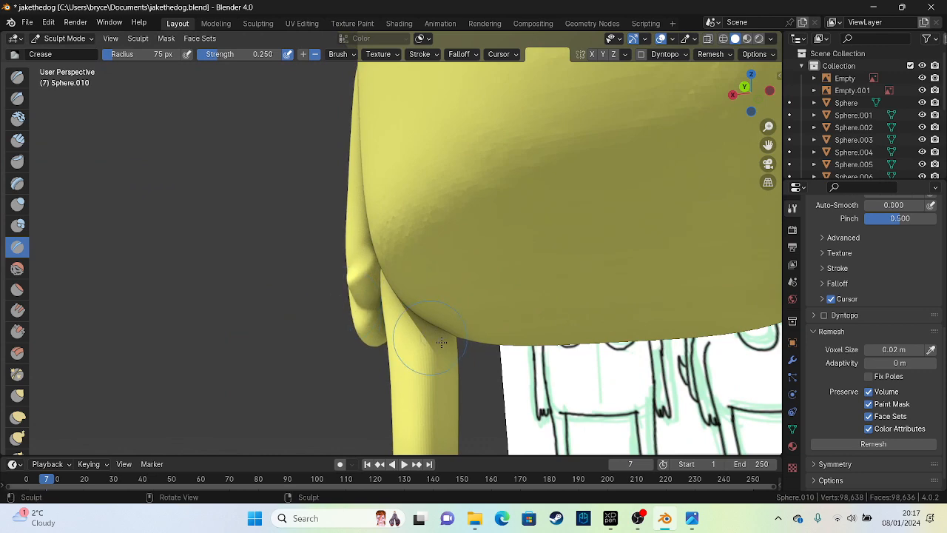
Step: Widen the hand and pull the thumb downward with Elastic Deform at a 75 px radius, remeshing the arm between strokes
{"action": "mouse_move", "coordinate": [344, 303]}
{"action": "middle_mouse_down"}
{"action": "mouse_move", "coordinate": [397, 261]}
{"action": "mouse_move", "coordinate": [363, 273]}
{"action": "mouse_move", "coordinate": [387, 274]}
{"action": "middle_mouse_up"}
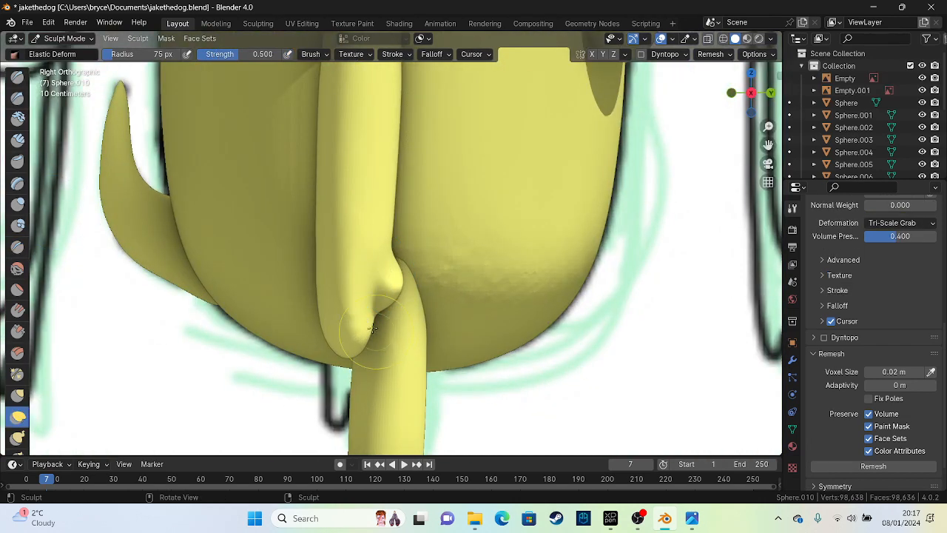
{"action": "left_click_drag", "start_coordinate": [376, 326], "coordinate": [409, 350]}
{"action": "mouse_move", "coordinate": [327, 313]}
{"action": "left_mouse_down"}
{"action": "mouse_move", "coordinate": [279, 321]}
{"action": "mouse_move", "coordinate": [305, 322]}
{"action": "left_mouse_up"}
{"action": "left_click_drag", "start_coordinate": [322, 270], "coordinate": [346, 265]}
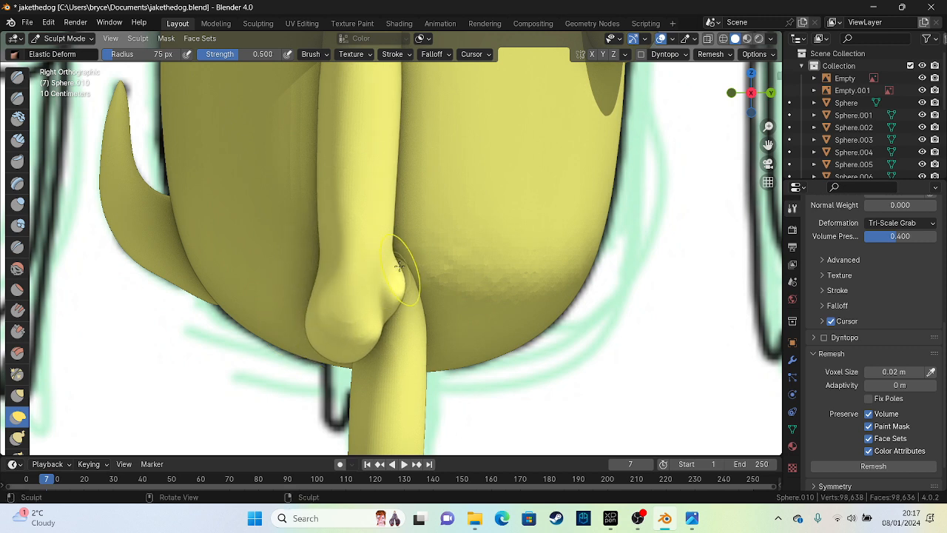
{"action": "left_click_drag", "start_coordinate": [399, 277], "coordinate": [410, 322]}
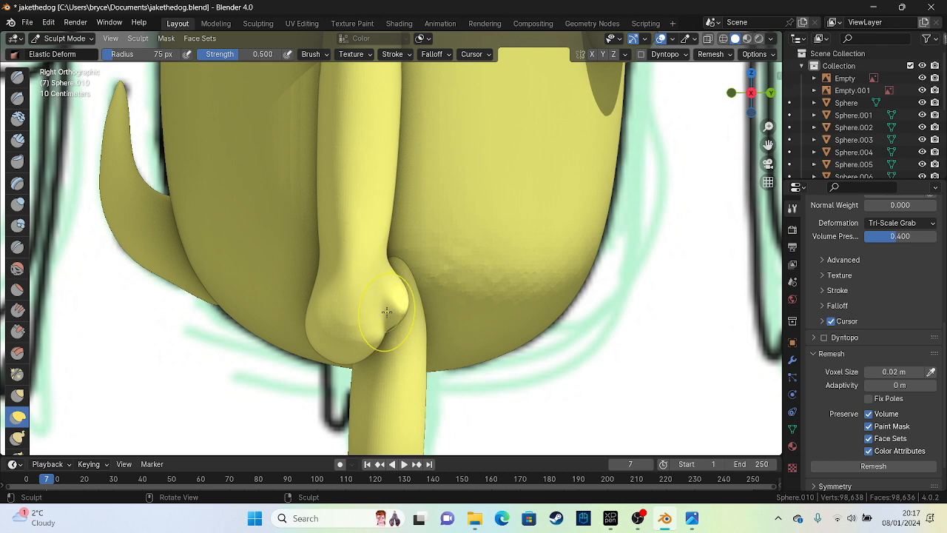
{"action": "key", "text": "ctrl+r"}
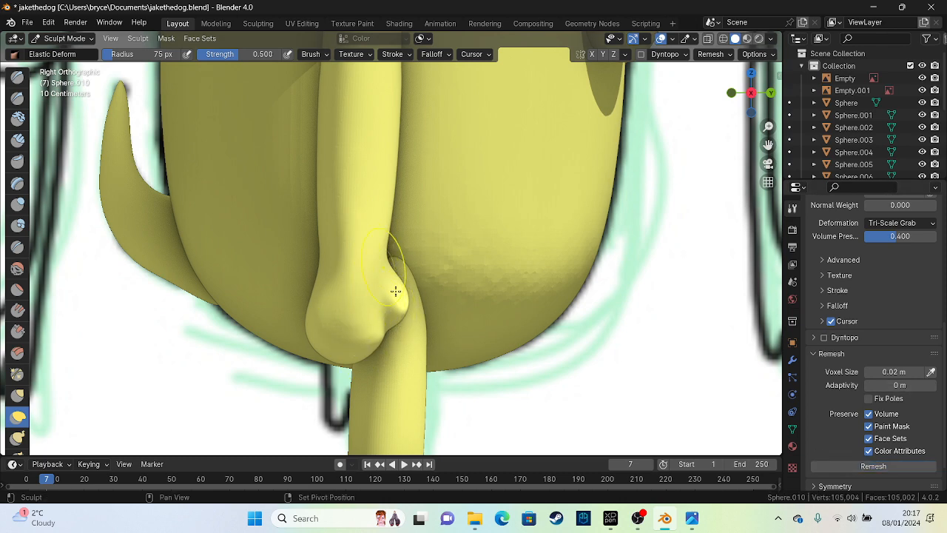
{"action": "left_click_drag", "start_coordinate": [401, 311], "coordinate": [410, 332]}
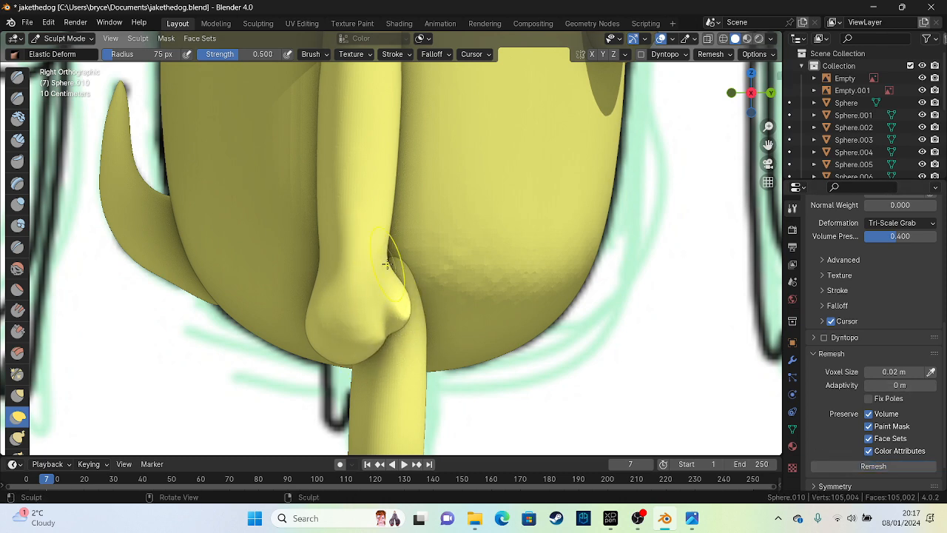
Step: Return to Object Mode in the back orthographic view and delete the opposite, unsculpted arm
{"action": "mouse_move", "coordinate": [386, 263]}
{"action": "middle_mouse_down"}
{"action": "mouse_move", "coordinate": [262, 229]}
{"action": "mouse_move", "coordinate": [493, 217]}
{"action": "mouse_move", "coordinate": [419, 239]}
{"action": "middle_mouse_up"}
{"action": "mouse_move", "coordinate": [503, 274]}
{"action": "middle_mouse_down"}
{"action": "mouse_move", "coordinate": [469, 258]}
{"action": "mouse_move", "coordinate": [376, 256]}
{"action": "middle_mouse_up"}
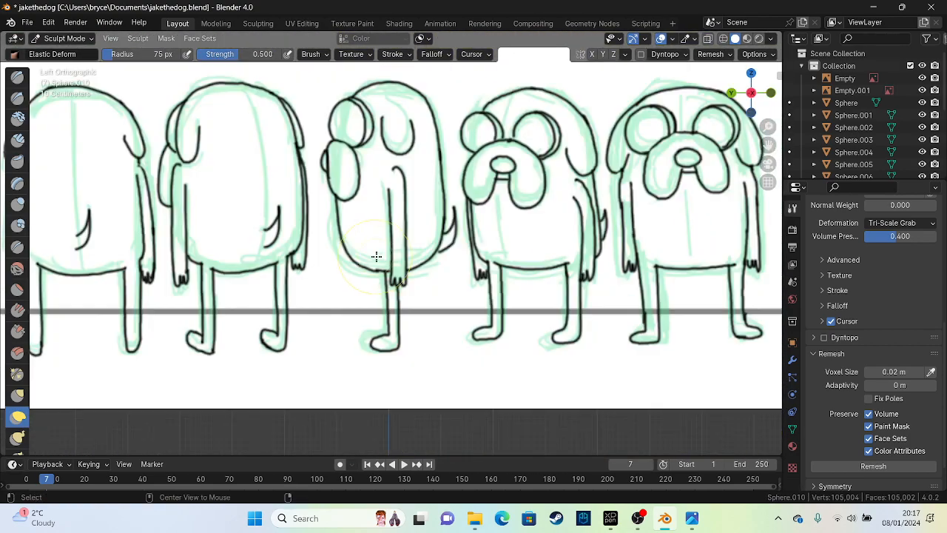
{"action": "middle_click_drag", "start_coordinate": [304, 224], "coordinate": [357, 221], "text": "alt"}
{"action": "scroll", "coordinate": [359, 265], "scroll_direction": "up", "scroll_amount": 3}
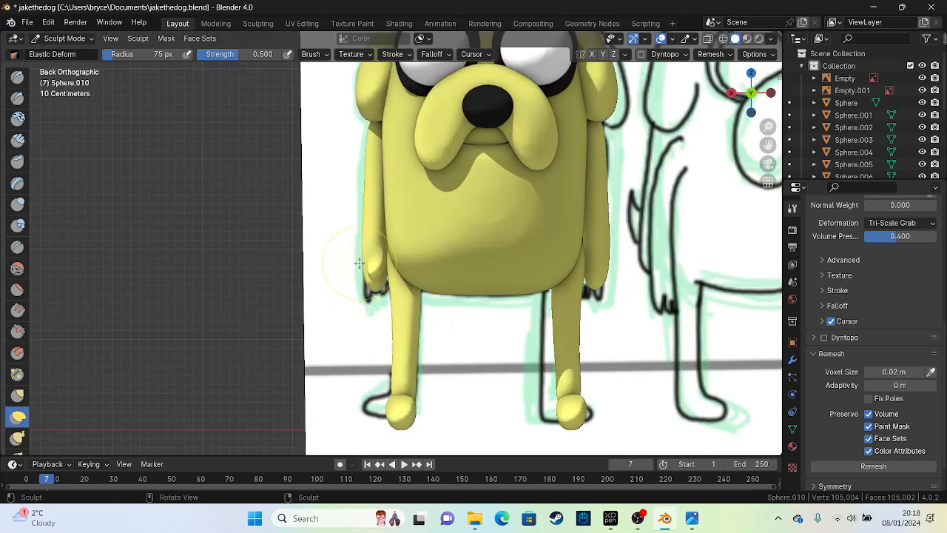
{"action": "left_click", "coordinate": [68, 39]}
{"action": "left_click", "coordinate": [81, 52]}
{"action": "left_click", "coordinate": [592, 275]}
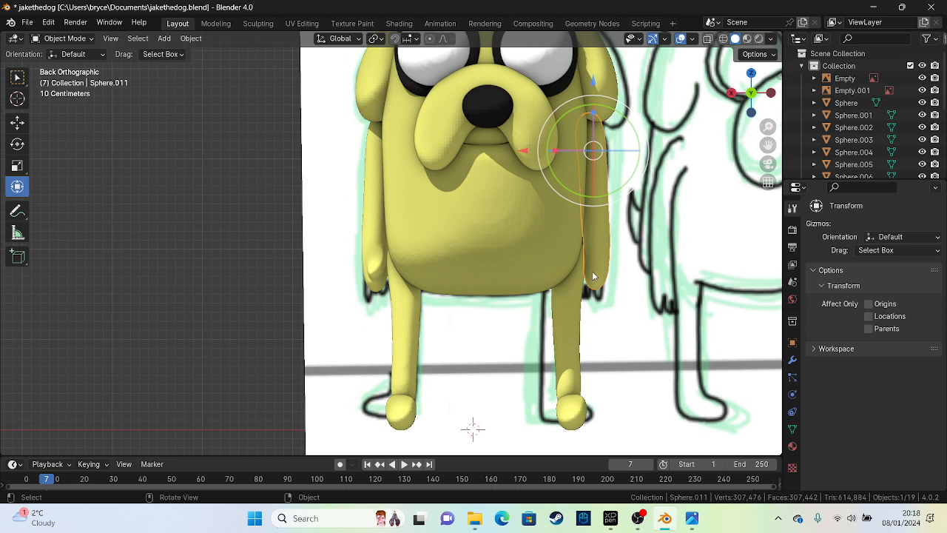
{"action": "key", "text": "Delete"}
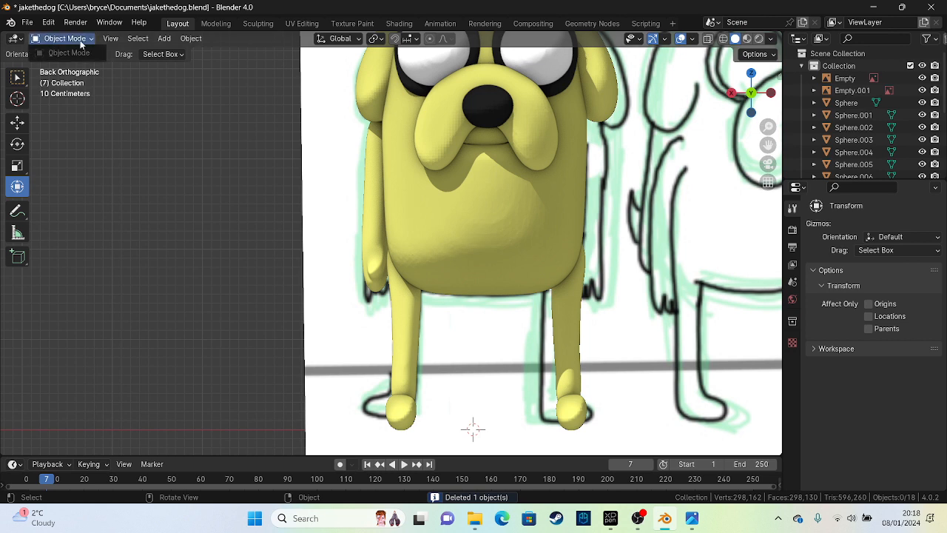
Step: Duplicate the sculpted arm, mirror the copy left to right, and move it along X to the body's opposite side
{"action": "left_click", "coordinate": [370, 222]}
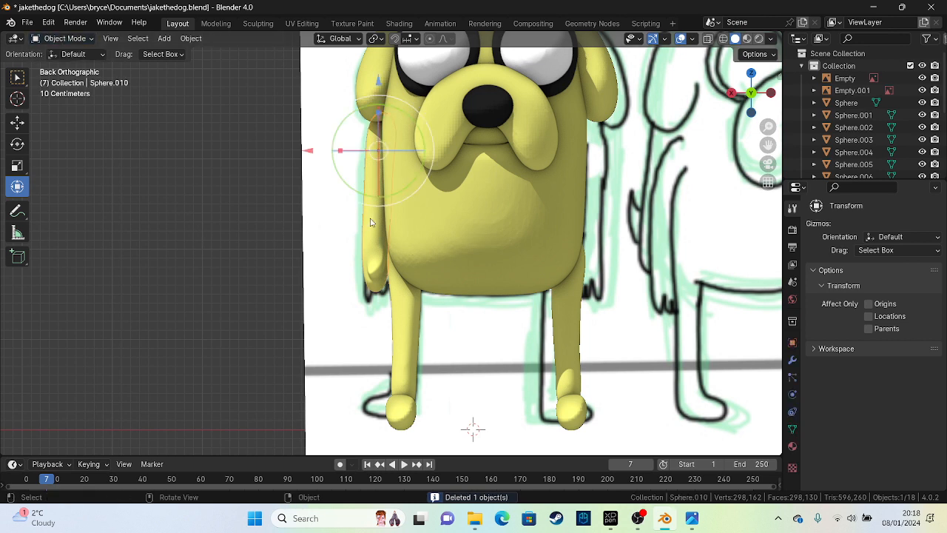
{"action": "key", "text": "ctrl+c"}
{"action": "key", "text": "ctrl+v"}
{"action": "right_click", "coordinate": [384, 231]}
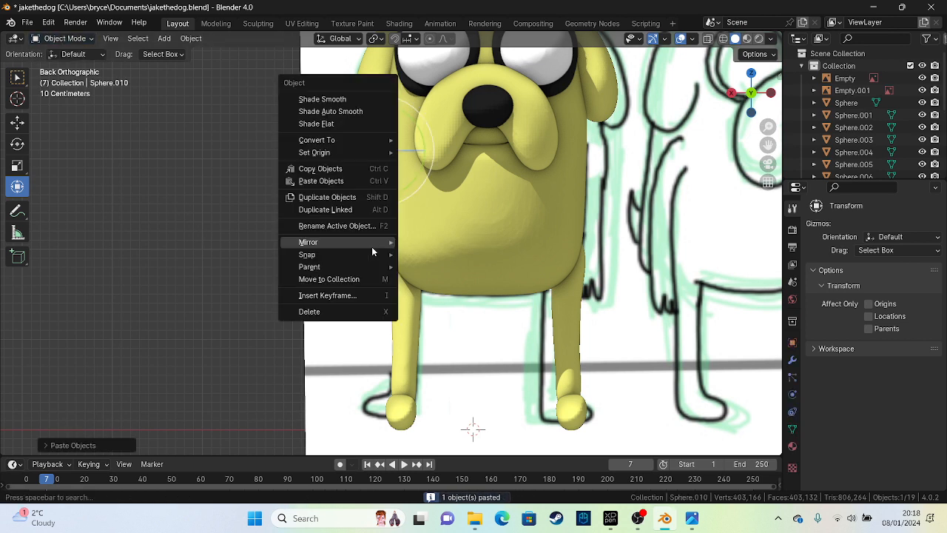
{"action": "mouse_move", "coordinate": [370, 254]}
{"action": "left_click", "coordinate": [446, 258]}
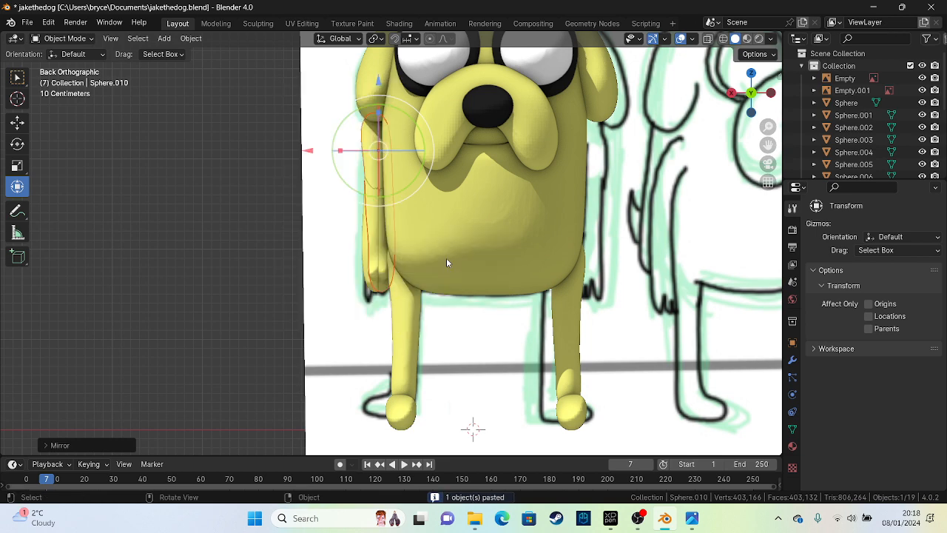
{"action": "left_click_drag", "start_coordinate": [308, 151], "coordinate": [522, 184]}
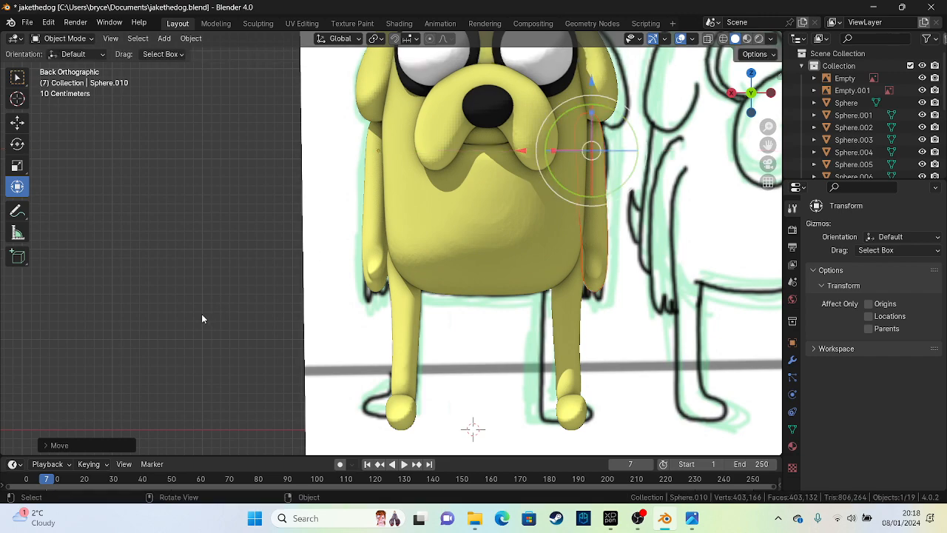
Step: Rotate one arm outward to a roughly horizontal T-pose with its shoulder at the body's side, and delete the opposite hanging arm
{"action": "scroll", "coordinate": [189, 188], "scroll_direction": "down", "scroll_amount": 5}
{"action": "middle_click_drag", "start_coordinate": [189, 188], "coordinate": [368, 160]}
{"action": "scroll", "coordinate": [373, 227], "scroll_direction": "down", "scroll_amount": 5}
{"action": "scroll", "coordinate": [323, 256], "scroll_direction": "up", "scroll_amount": 4}
{"action": "left_click", "coordinate": [383, 223]}
{"action": "left_click_drag", "start_coordinate": [414, 155], "coordinate": [440, 238]}
{"action": "scroll", "coordinate": [353, 256], "scroll_direction": "up", "scroll_amount": 4}
{"action": "scroll", "coordinate": [394, 256], "scroll_direction": "up", "scroll_amount": 1}
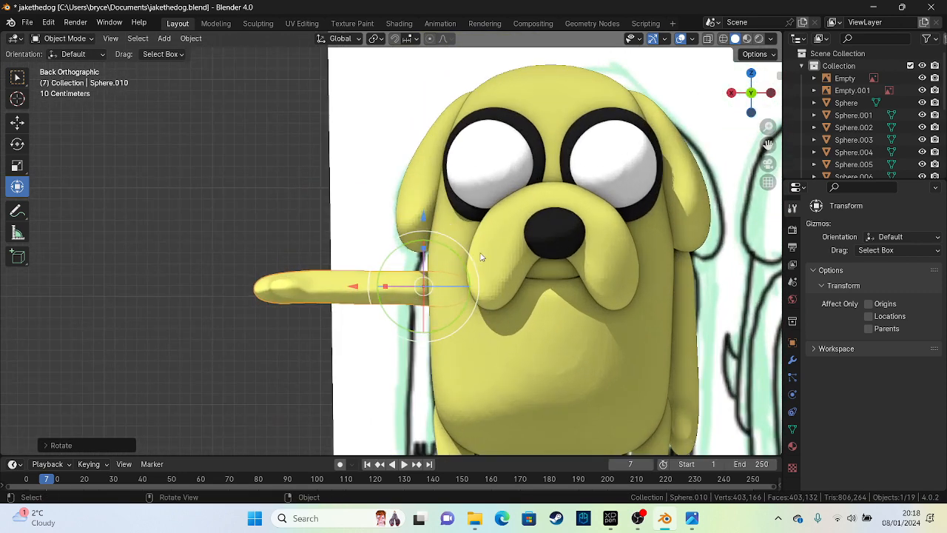
{"action": "left_click_drag", "start_coordinate": [465, 265], "coordinate": [394, 274]}
{"action": "left_click", "coordinate": [684, 294]}
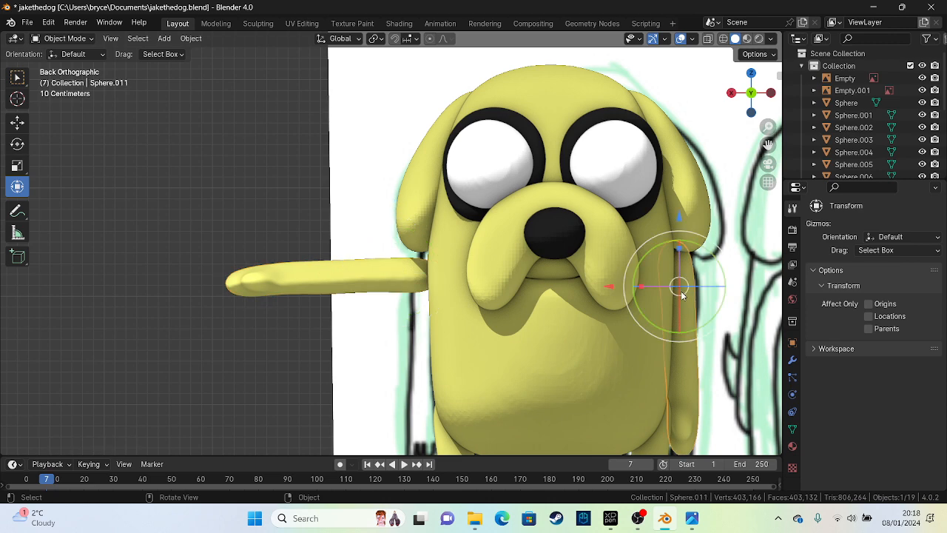
{"action": "key", "text": "Delete"}
Step: Duplicate the raised arm, mirror the copy left to right, and move it along X to the opposite shoulder
{"action": "left_click", "coordinate": [380, 292]}
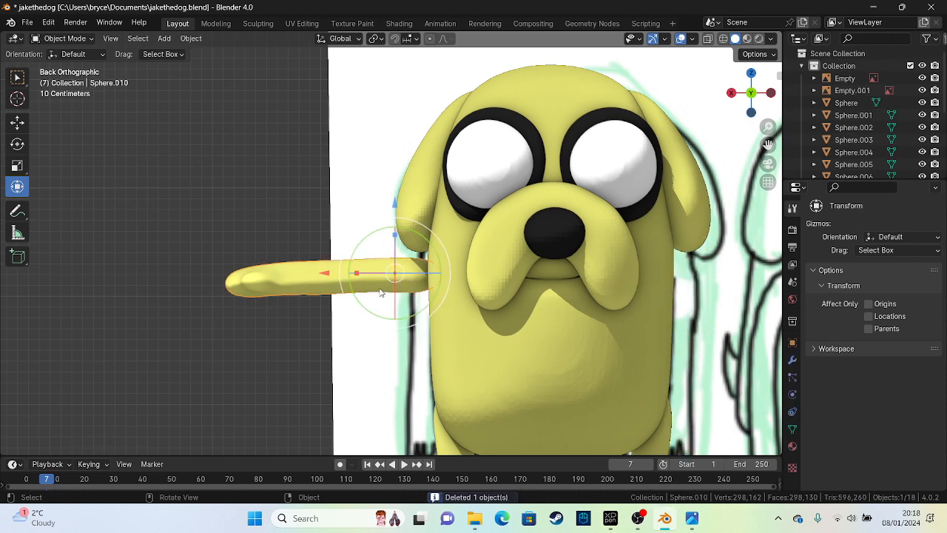
{"action": "key", "text": "ctrl+c"}
{"action": "key", "text": "ctrl+v"}
{"action": "scroll", "coordinate": [291, 276], "scroll_direction": "down", "scroll_amount": 2}
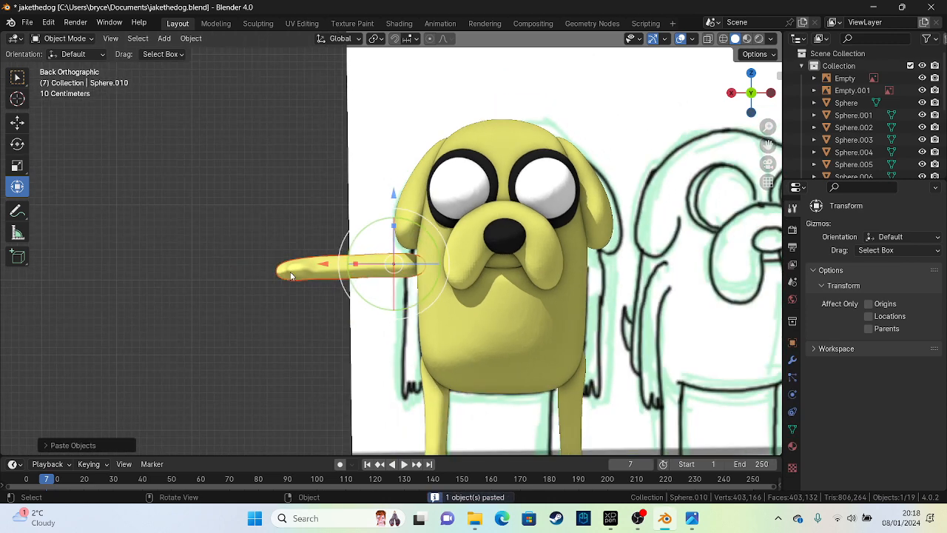
{"action": "right_click", "coordinate": [333, 265]}
{"action": "mouse_move", "coordinate": [326, 267]}
{"action": "left_click", "coordinate": [384, 277]}
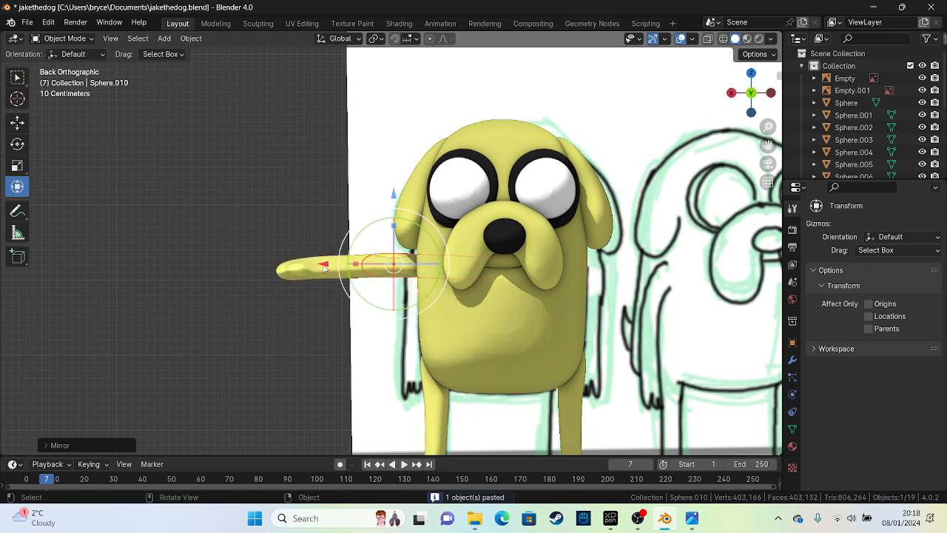
{"action": "key", "text": "g"}
{"action": "key", "text": "x"}
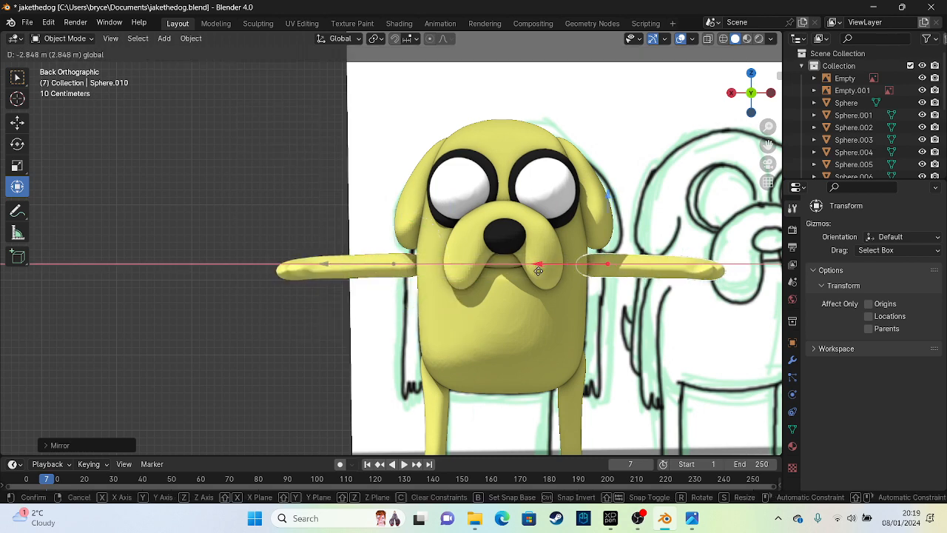
{"action": "left_click", "coordinate": [582, 271]}
Step: Save jakethedog.blend and delete the stray white sphere lying away from the character
{"action": "scroll", "coordinate": [237, 249], "scroll_direction": "down", "scroll_amount": 3}
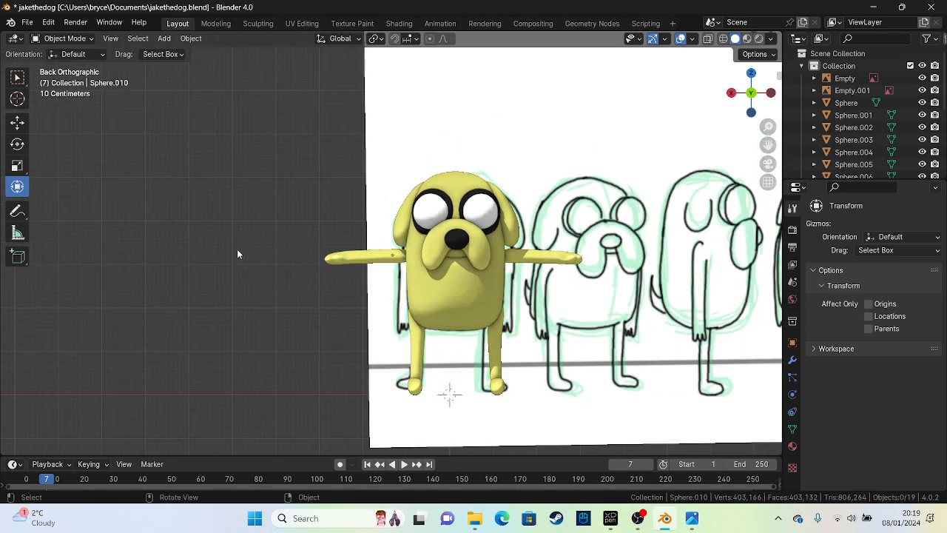
{"action": "middle_click_drag", "start_coordinate": [237, 248], "coordinate": [415, 318]}
{"action": "scroll", "coordinate": [405, 281], "scroll_direction": "up", "scroll_amount": 2}
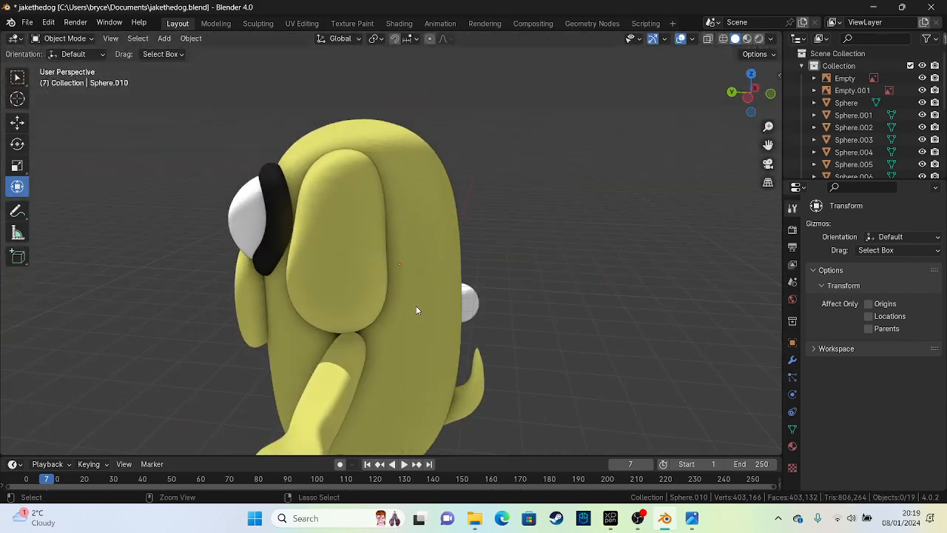
{"action": "key", "text": "ctrl+s"}
{"action": "scroll", "coordinate": [414, 294], "scroll_direction": "down", "scroll_amount": 4}
{"action": "middle_click_drag", "start_coordinate": [409, 282], "coordinate": [132, 299]}
{"action": "left_click", "coordinate": [74, 353]}
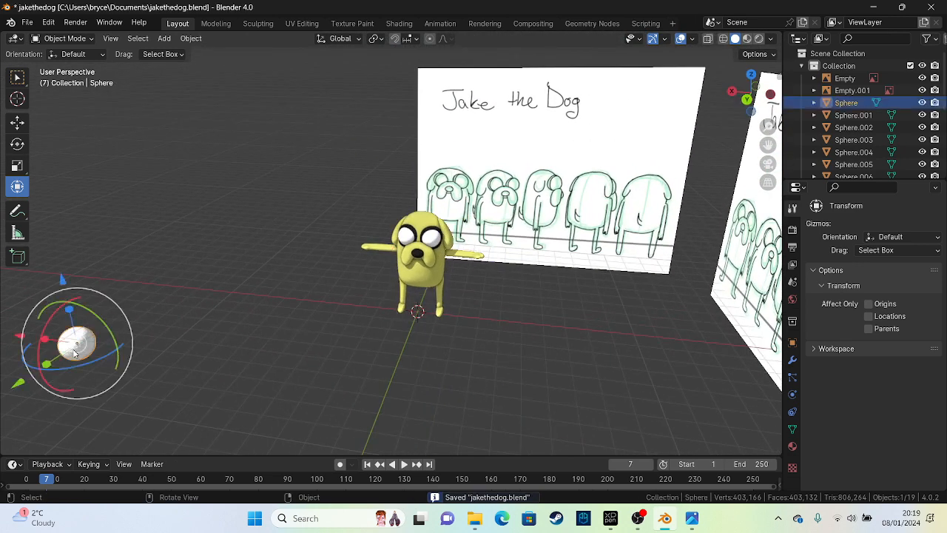
{"action": "key", "text": "Delete"}
{"action": "scroll", "coordinate": [260, 339], "scroll_direction": "down", "scroll_amount": 2}
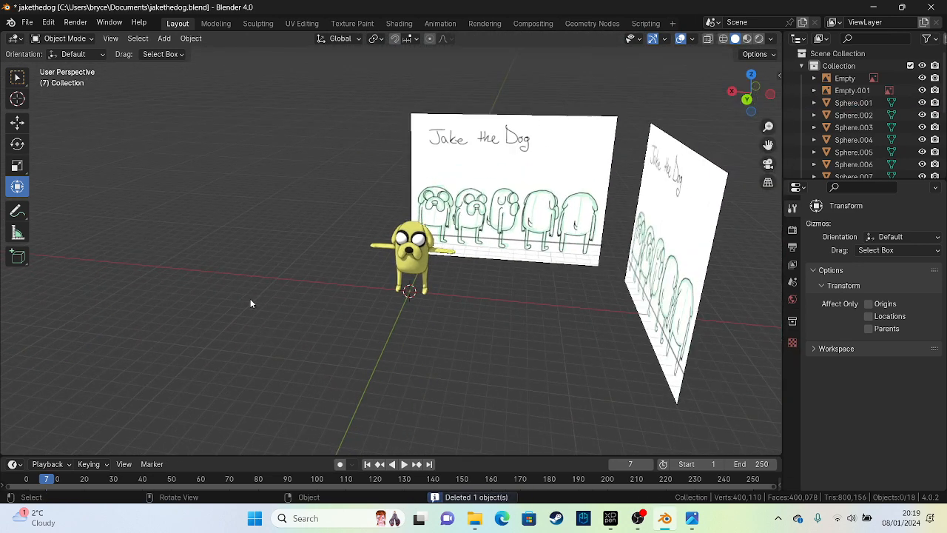
Step: Duplicate all parts of the Jake character and move the copy along X, clear of the turnaround reference images
{"action": "middle_click_drag", "start_coordinate": [283, 294], "coordinate": [351, 300]}
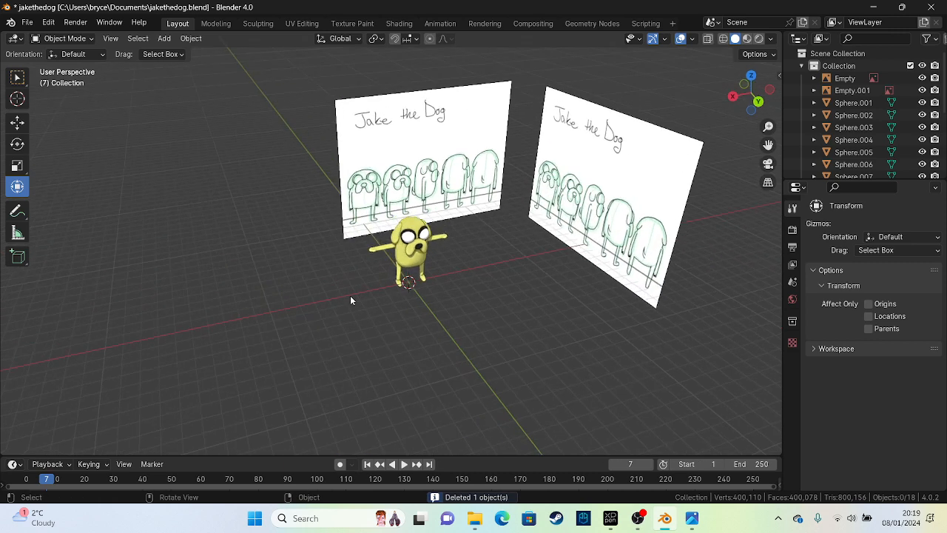
{"action": "middle_click_drag", "start_coordinate": [469, 254], "coordinate": [352, 303]}
{"action": "left_click_drag", "start_coordinate": [263, 213], "coordinate": [433, 305]}
{"action": "key", "text": "ctrl+c"}
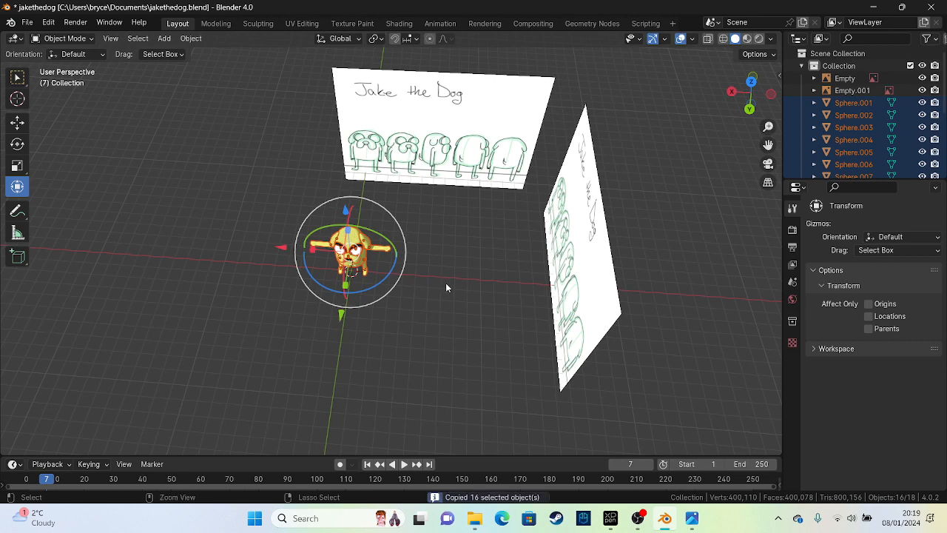
{"action": "key", "text": "ctrl+v"}
{"action": "key", "text": "g"}
{"action": "key", "text": "x"}
{"action": "left_click", "coordinate": [722, 216]}
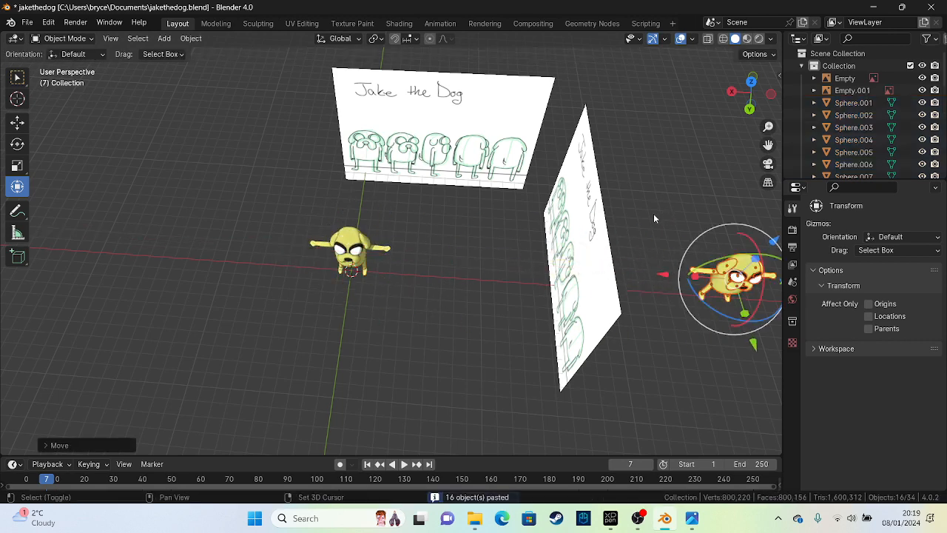
{"action": "middle_click_drag", "start_coordinate": [653, 213], "coordinate": [335, 217], "text": "shift"}
{"action": "left_click_drag", "start_coordinate": [290, 282], "coordinate": [441, 274]}
{"action": "left_click", "coordinate": [469, 330]}
{"action": "mouse_move", "coordinate": [469, 330]}
{"action": "middle_mouse_down"}
{"action": "mouse_move", "coordinate": [474, 286]}
{"action": "mouse_move", "coordinate": [479, 341]}
{"action": "mouse_move", "coordinate": [466, 319]}
{"action": "middle_mouse_up"}
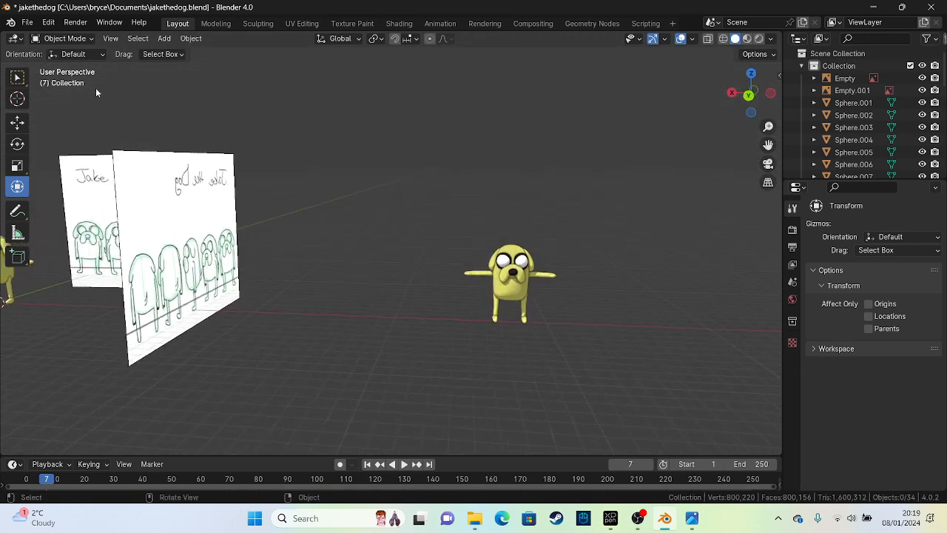
Step: Add maxresdefault.jpg as a reference image aligned to the back orthographic view
{"action": "left_click", "coordinate": [27, 22]}
{"action": "middle_click_drag", "start_coordinate": [389, 167], "coordinate": [247, 182], "text": "alt"}
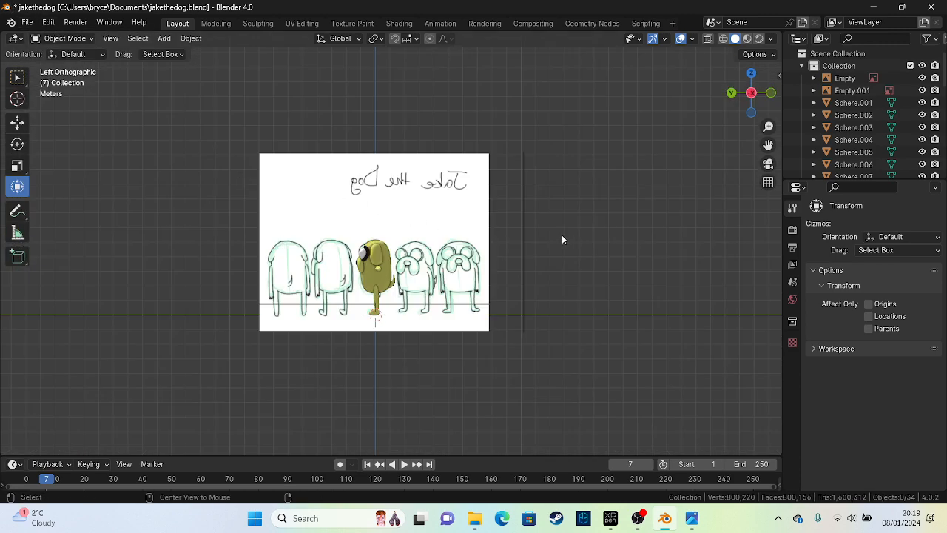
{"action": "middle_click_drag", "start_coordinate": [562, 235], "coordinate": [296, 222], "text": "alt"}
{"action": "scroll", "coordinate": [199, 162], "scroll_direction": "up", "scroll_amount": 2}
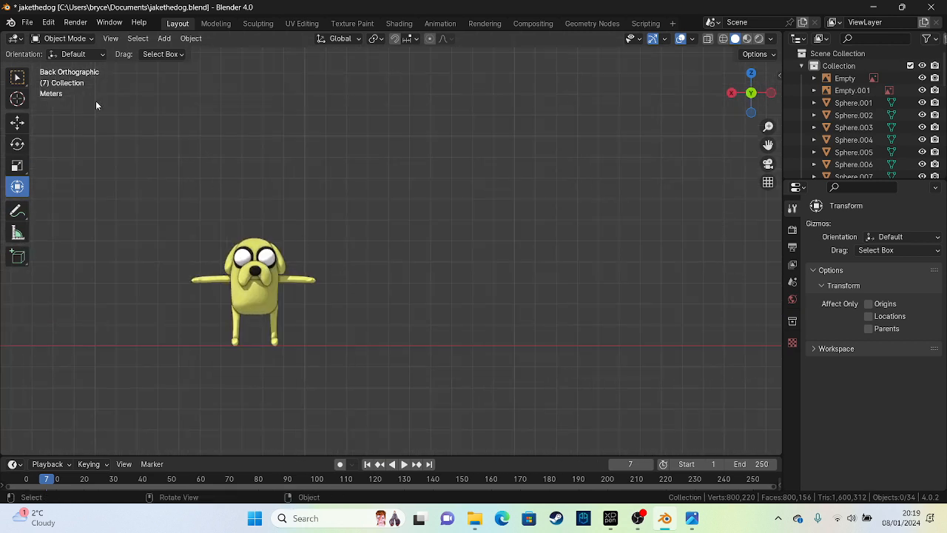
{"action": "left_click", "coordinate": [27, 21]}
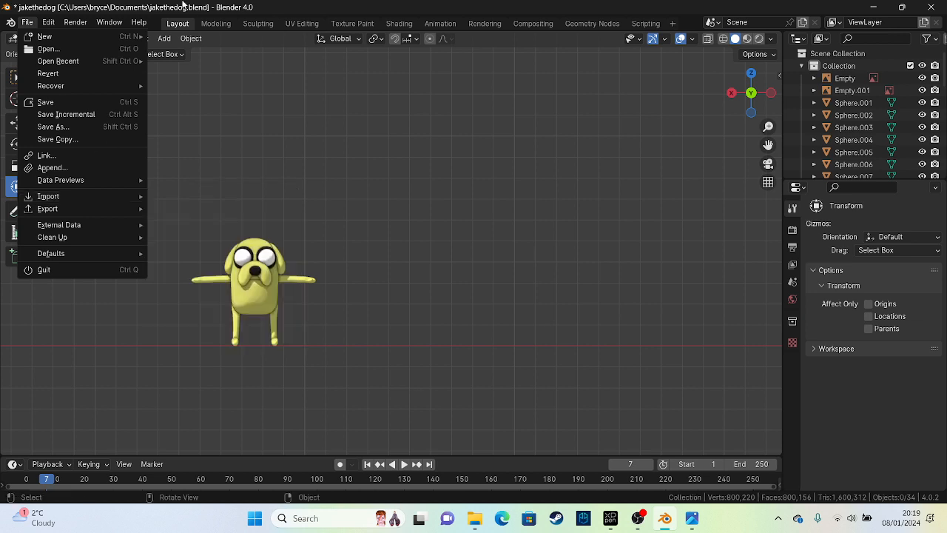
{"action": "left_click", "coordinate": [188, 48]}
{"action": "left_click", "coordinate": [166, 38]}
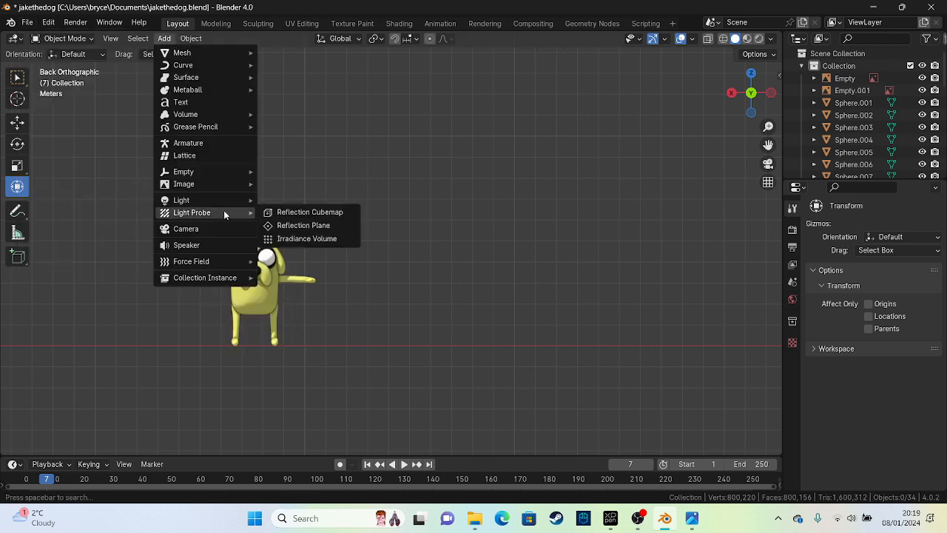
{"action": "mouse_move", "coordinate": [246, 184]}
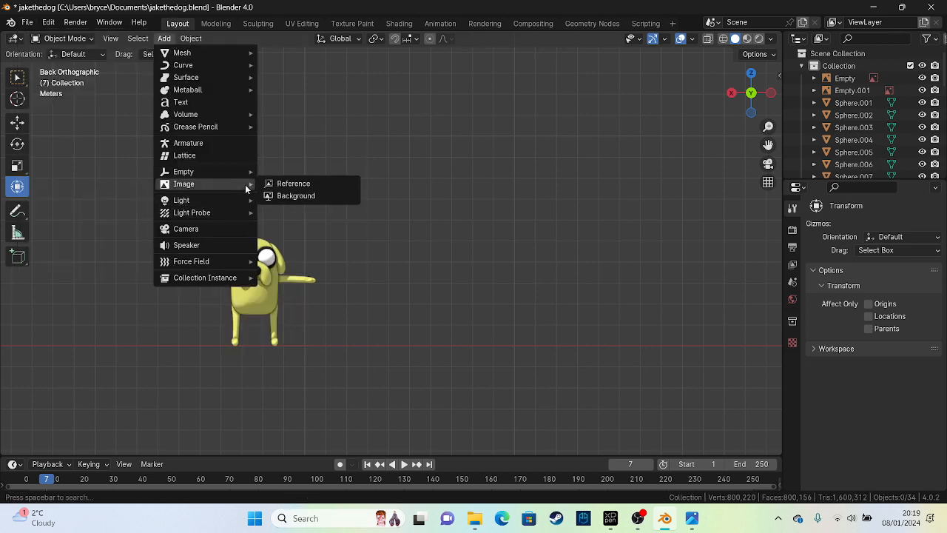
{"action": "left_click", "coordinate": [294, 184]}
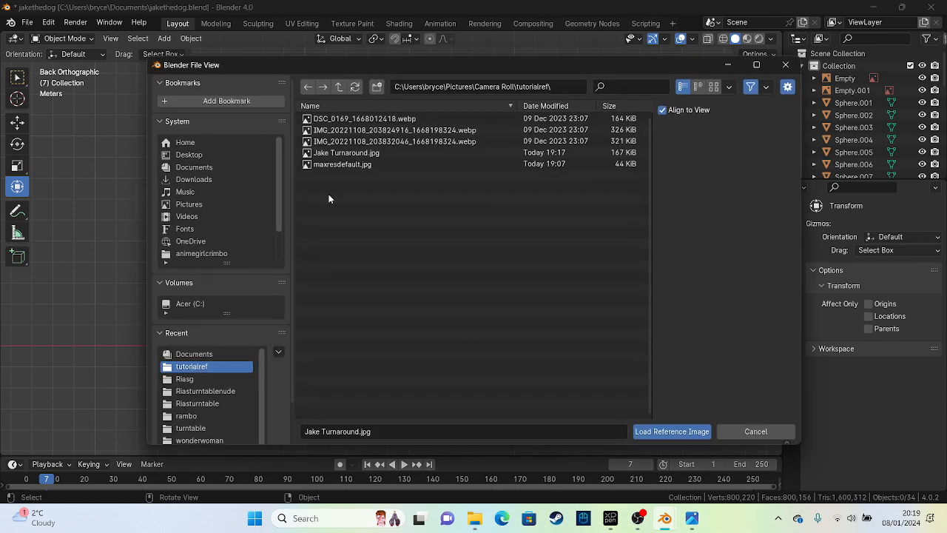
{"action": "double_click", "coordinate": [387, 164]}
Step: Move the new yellow reference image along X to the copied character
{"action": "middle_click_drag", "start_coordinate": [352, 203], "coordinate": [222, 256]}
{"action": "scroll", "coordinate": [286, 233], "scroll_direction": "down", "scroll_amount": 8}
{"action": "left_click_drag", "start_coordinate": [138, 315], "coordinate": [304, 267]}
{"action": "left_click_drag", "start_coordinate": [383, 302], "coordinate": [337, 263]}
{"action": "key", "text": "ctrl+KP_1"}
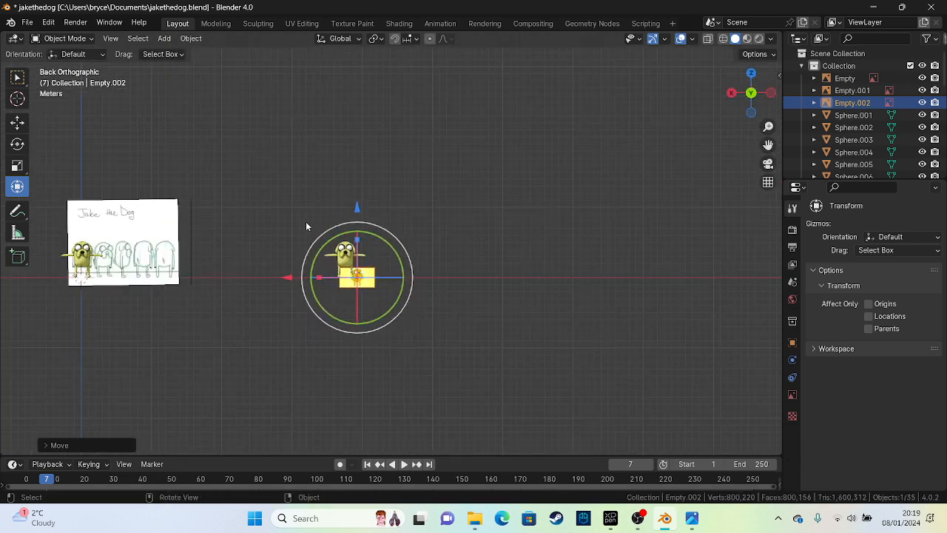
Step: Scale up the yellow reference image and place it above and beside the copied character
{"action": "scroll", "coordinate": [306, 225], "scroll_direction": "up", "scroll_amount": 6}
{"action": "key", "text": "s"}
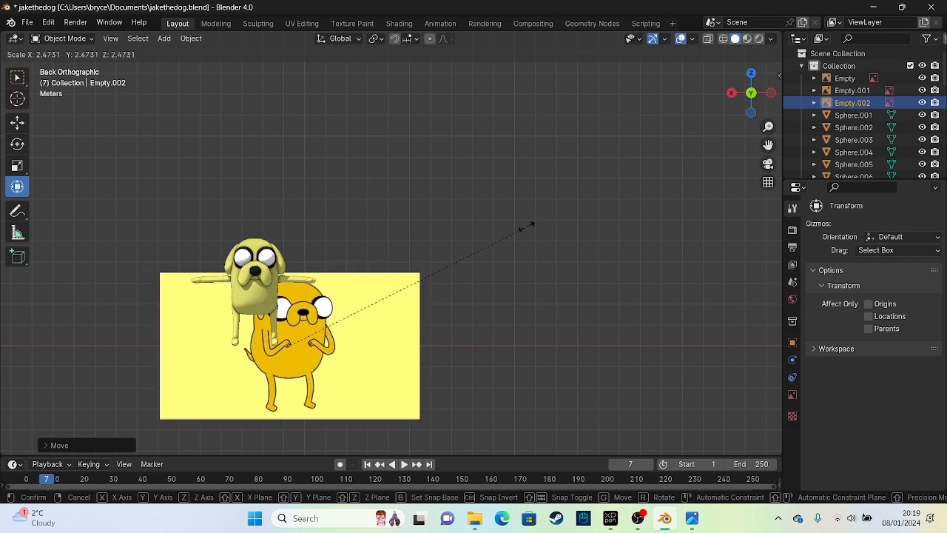
{"action": "left_click", "coordinate": [431, 248]}
{"action": "left_click_drag", "start_coordinate": [300, 344], "coordinate": [419, 205]}
{"action": "left_click", "coordinate": [339, 271]}
Step: Rotate each of the copied character's ears slightly in the back orthographic view
{"action": "middle_click_drag", "start_coordinate": [348, 252], "coordinate": [353, 294]}
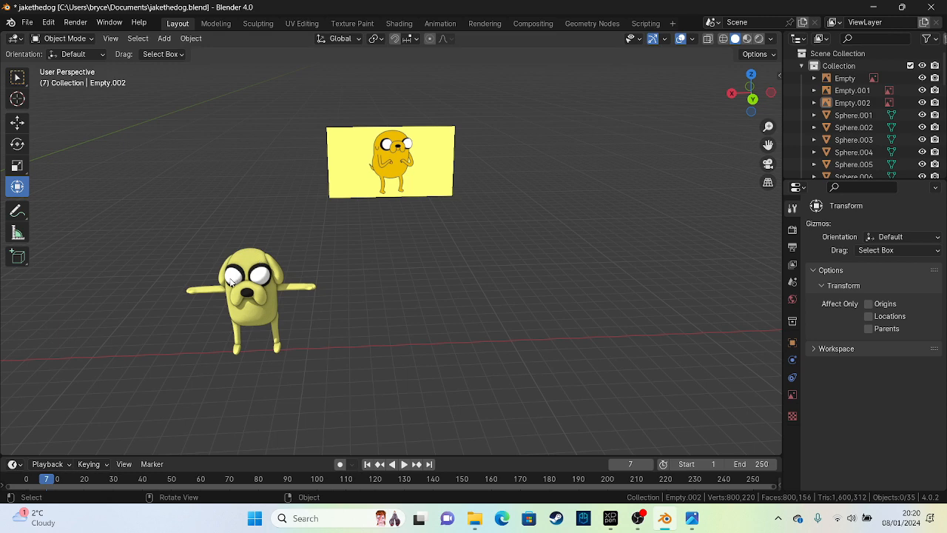
{"action": "scroll", "coordinate": [231, 280], "scroll_direction": "up", "scroll_amount": 2}
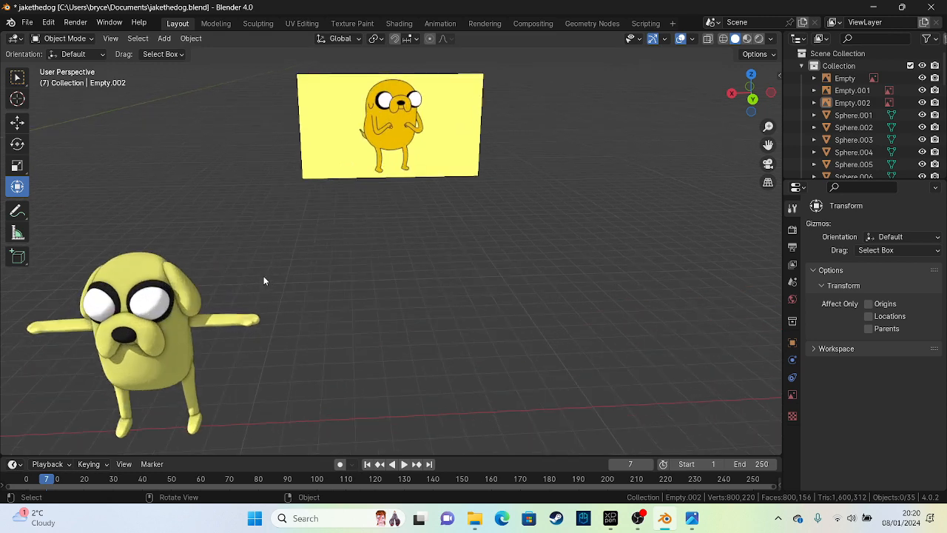
{"action": "middle_click_drag", "start_coordinate": [301, 273], "coordinate": [303, 252]}
{"action": "scroll", "coordinate": [278, 254], "scroll_direction": "up", "scroll_amount": 4}
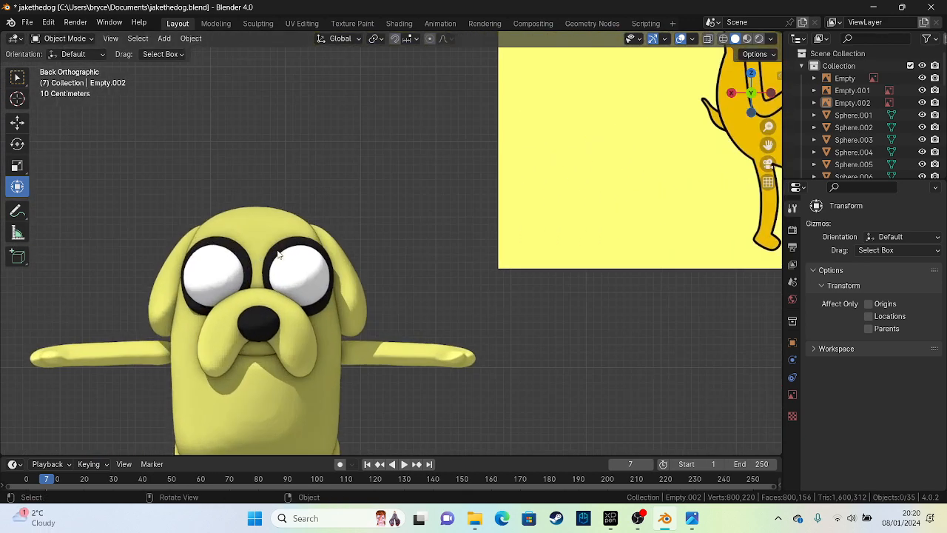
{"action": "left_click", "coordinate": [197, 280]}
{"action": "key", "text": "r"}
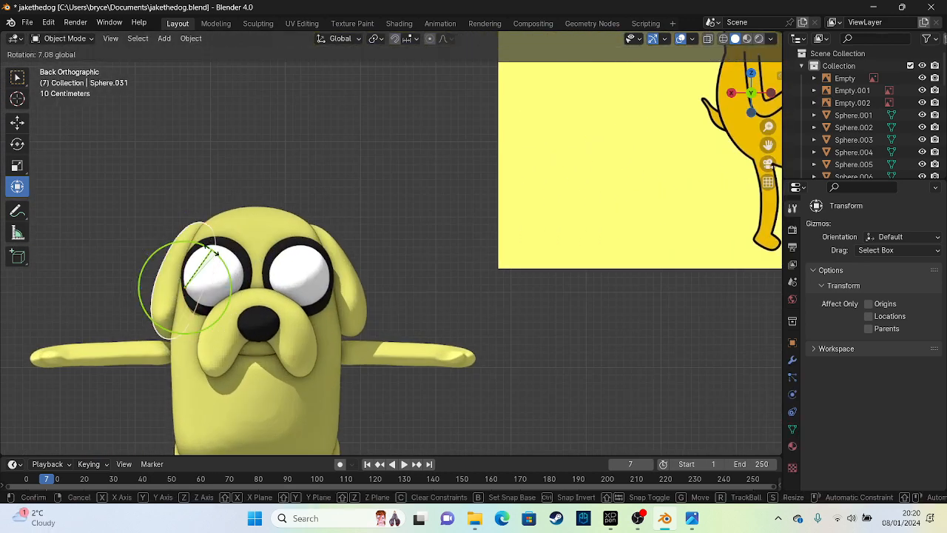
{"action": "left_click", "coordinate": [142, 272]}
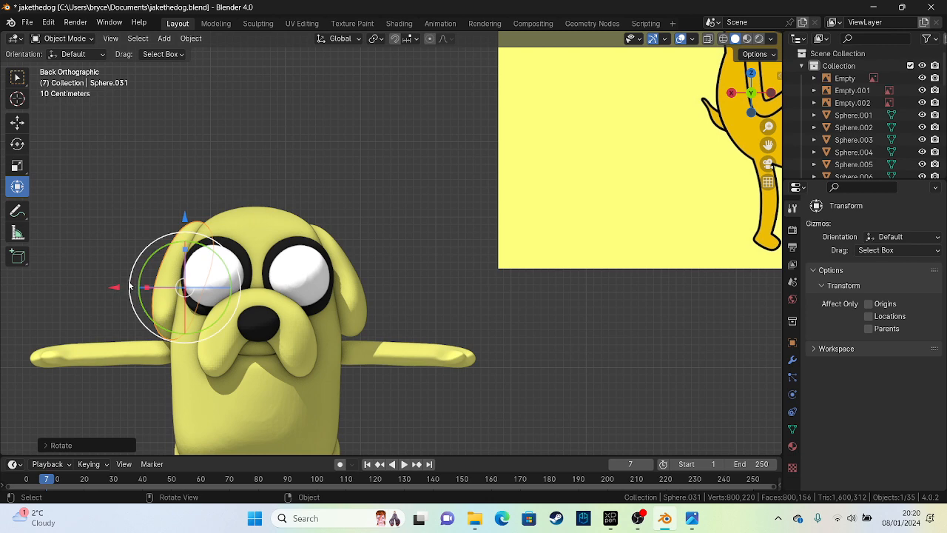
{"action": "left_click", "coordinate": [352, 281]}
{"action": "key", "text": "r"}
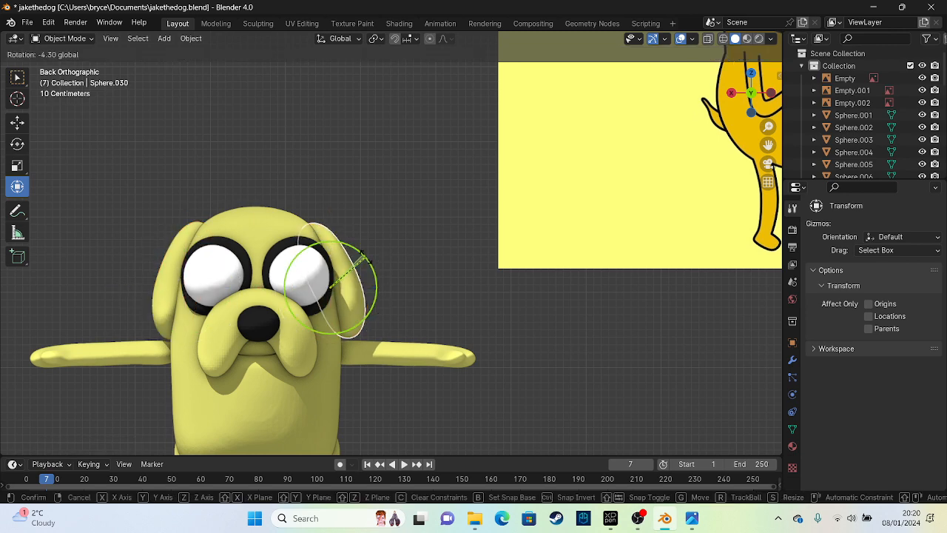
{"action": "left_click", "coordinate": [365, 267]}
Step: Rotate both of the copied character's ears slightly about the X axis from the side
{"action": "scroll", "coordinate": [364, 267], "scroll_direction": "down", "scroll_amount": 3}
{"action": "middle_click_drag", "start_coordinate": [365, 267], "coordinate": [465, 354]}
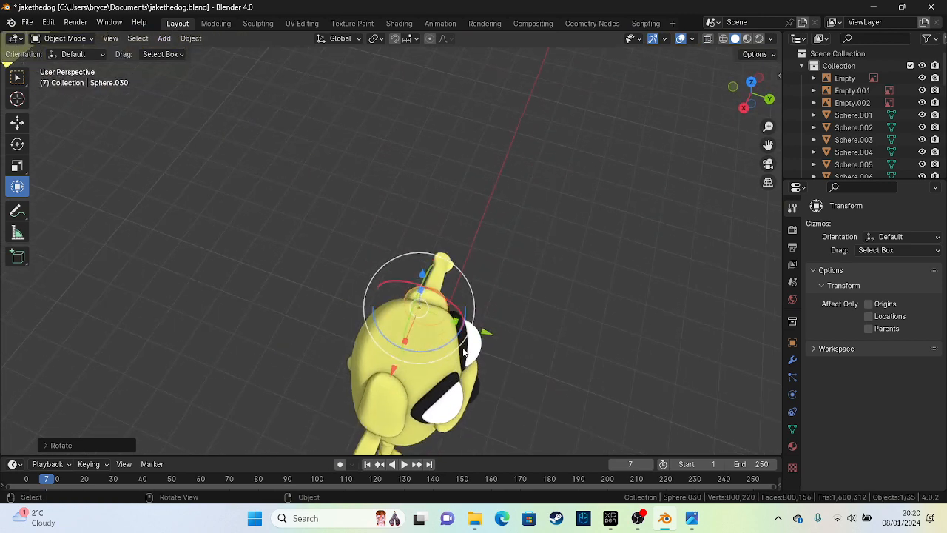
{"action": "middle_click_drag", "start_coordinate": [467, 318], "coordinate": [315, 226]}
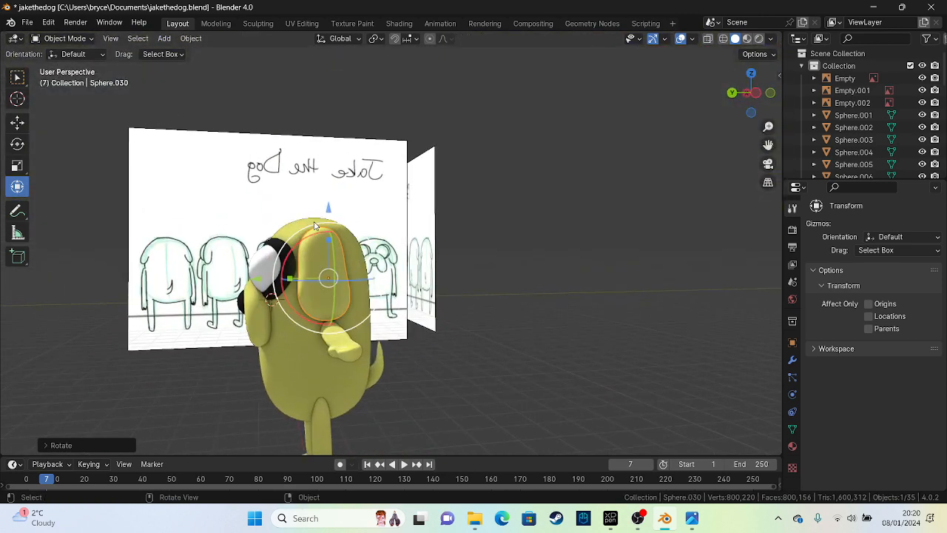
{"action": "left_click_drag", "start_coordinate": [306, 238], "coordinate": [324, 238]}
{"action": "middle_click_drag", "start_coordinate": [325, 241], "coordinate": [447, 259]}
{"action": "left_click", "coordinate": [269, 316]}
{"action": "middle_click_drag", "start_coordinate": [269, 316], "coordinate": [317, 317]}
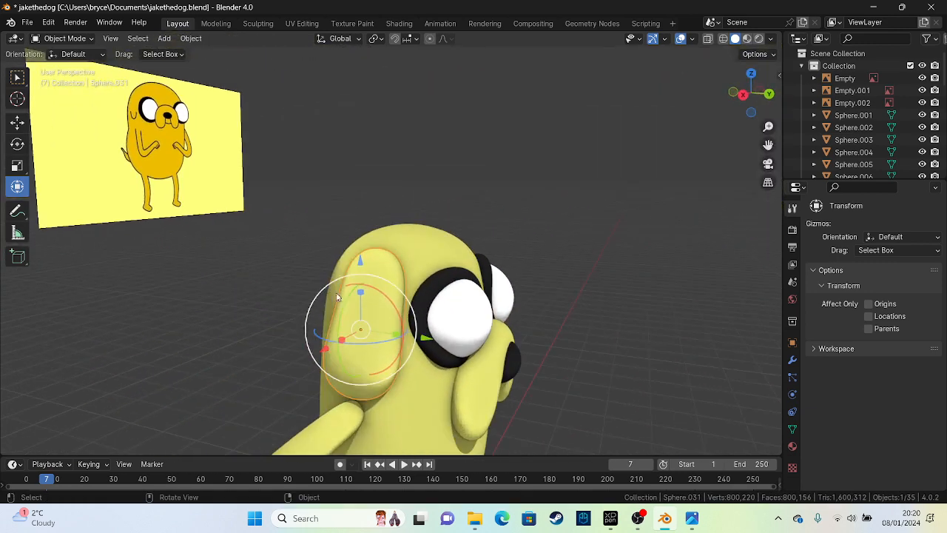
{"action": "left_click_drag", "start_coordinate": [395, 311], "coordinate": [368, 315]}
{"action": "middle_click_drag", "start_coordinate": [368, 314], "coordinate": [258, 185]}
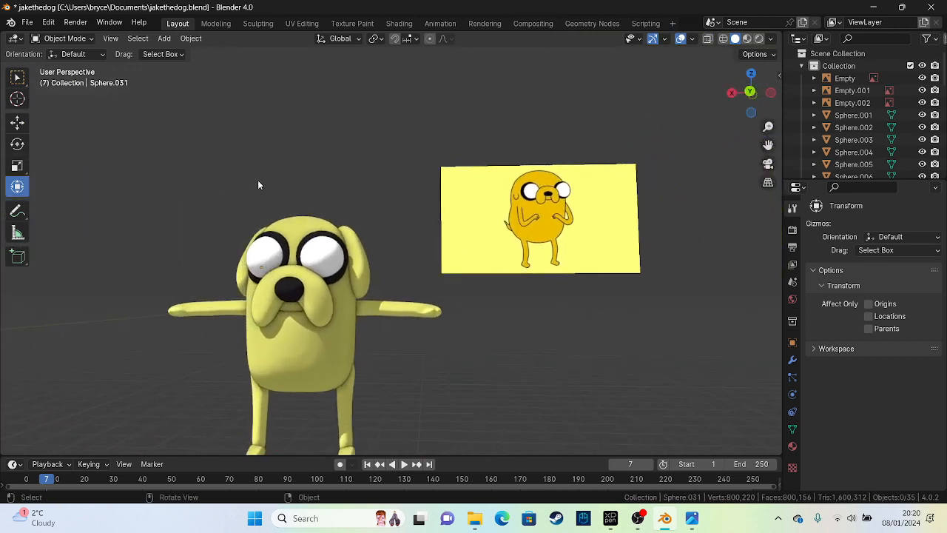
Step: Select one of the copied character's legs, enter Sculpt Mode and set the Elastic Deform brush radius to 134 px
{"action": "scroll", "coordinate": [240, 252], "scroll_direction": "up", "scroll_amount": 1}
{"action": "middle_click_drag", "start_coordinate": [229, 267], "coordinate": [306, 226], "text": "shift"}
{"action": "left_click", "coordinate": [334, 285]}
{"action": "middle_click_drag", "start_coordinate": [390, 267], "coordinate": [422, 284], "text": "alt"}
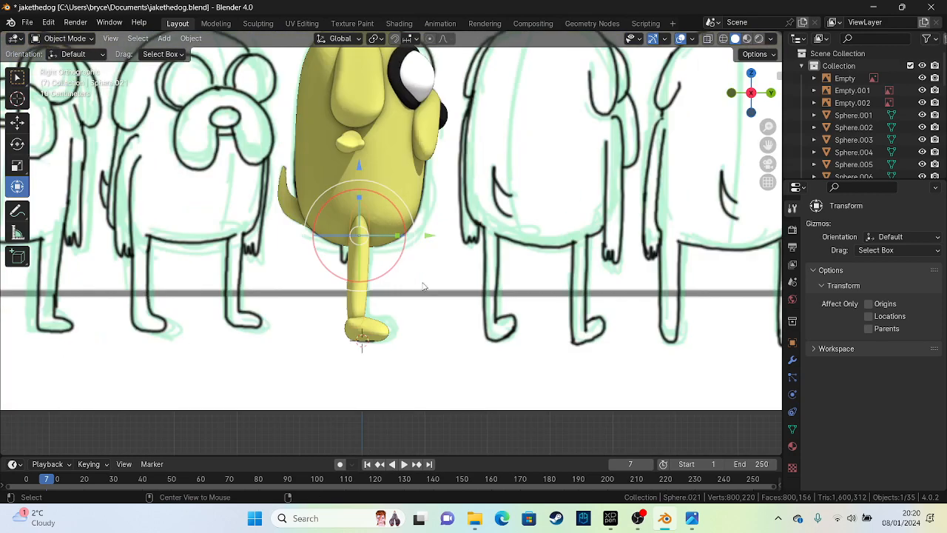
{"action": "left_click", "coordinate": [65, 38]}
{"action": "left_click", "coordinate": [83, 79]}
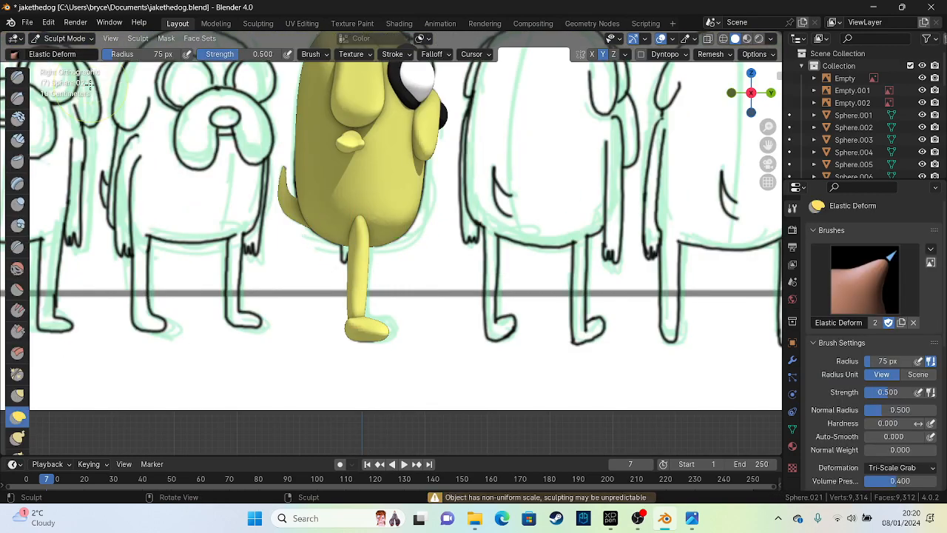
{"action": "scroll", "coordinate": [253, 98], "scroll_direction": "up", "scroll_amount": 2}
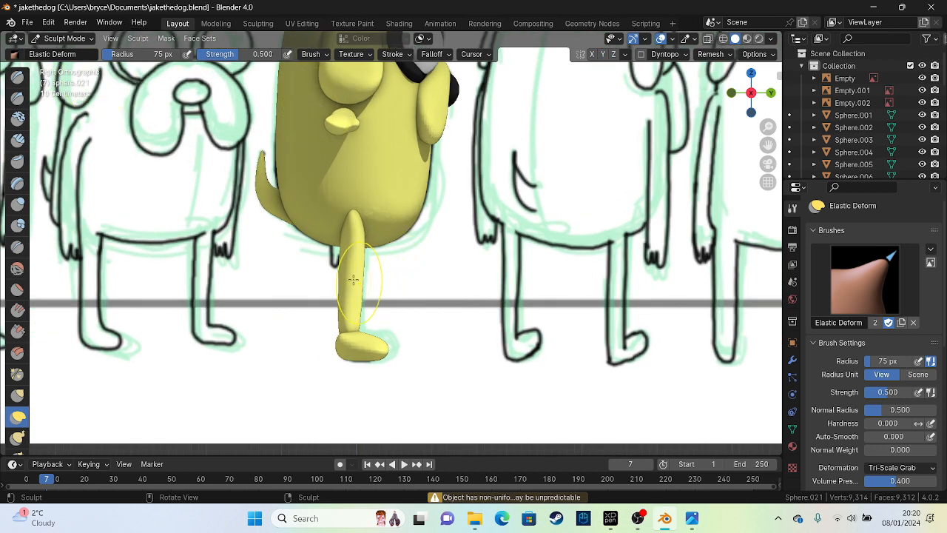
{"action": "left_click_drag", "start_coordinate": [130, 54], "coordinate": [146, 58]}
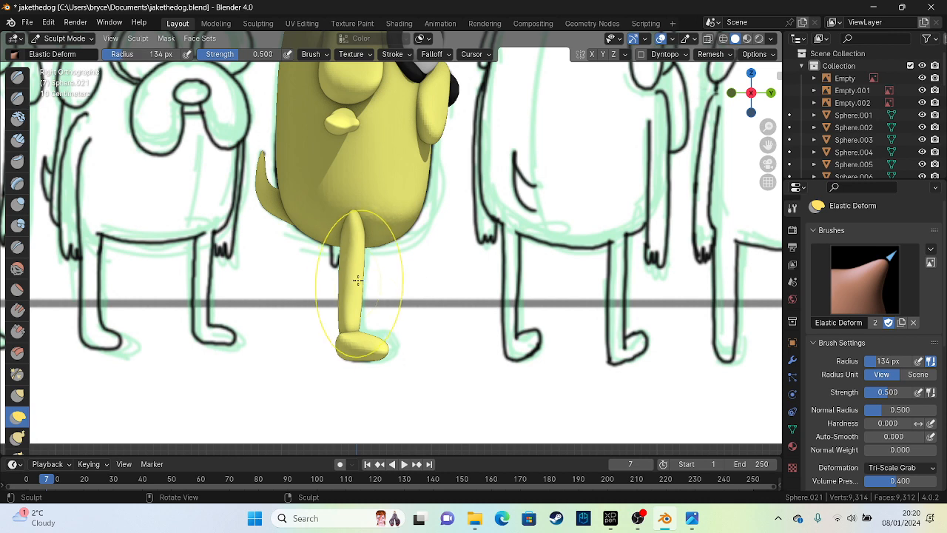
Step: Try to bend the selected leg forward at the knee with Elastic Deform in the right orthographic view
{"action": "left_click_drag", "start_coordinate": [358, 280], "coordinate": [394, 279]}
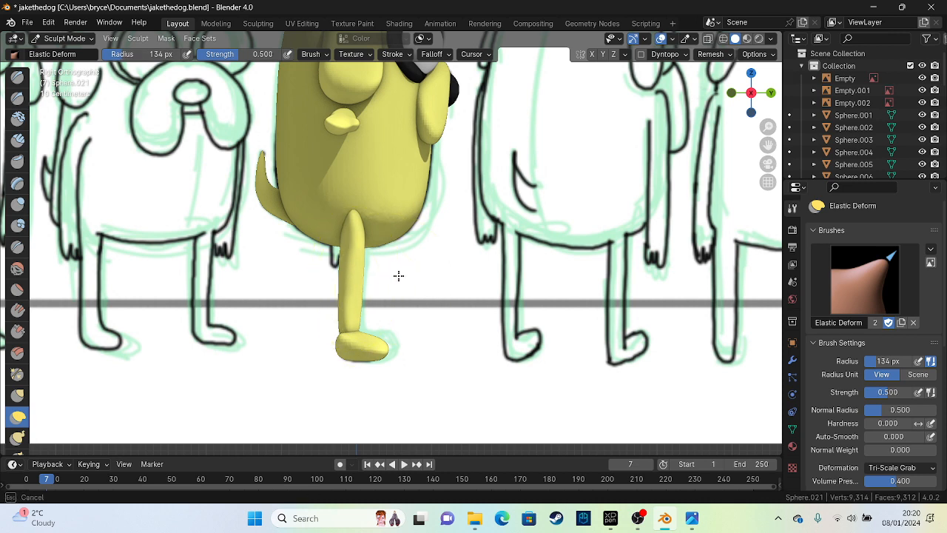
{"action": "left_click", "coordinate": [65, 38]}
{"action": "left_click", "coordinate": [61, 51]}
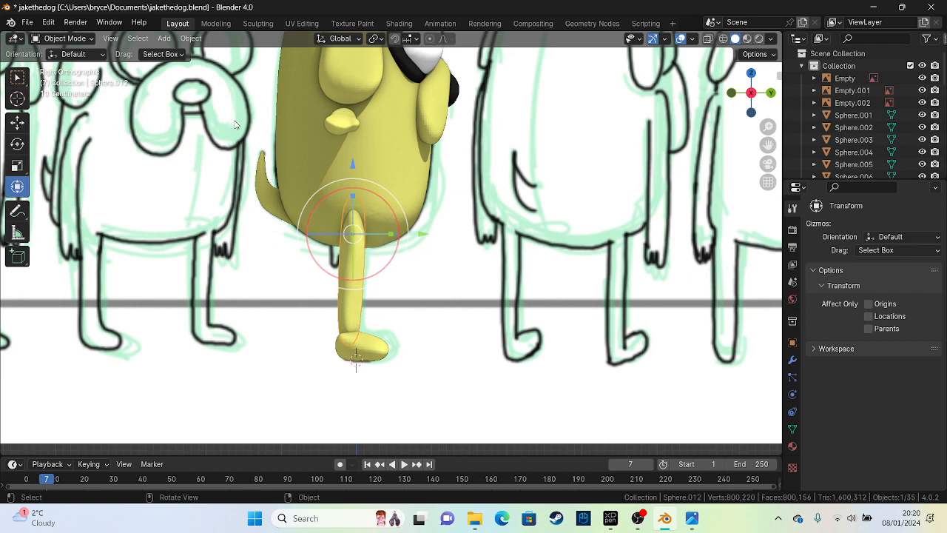
Step: Undo the knee bend on that leg in the left orthographic view and return to Object Mode
{"action": "middle_click_drag", "start_coordinate": [318, 173], "coordinate": [366, 225]}
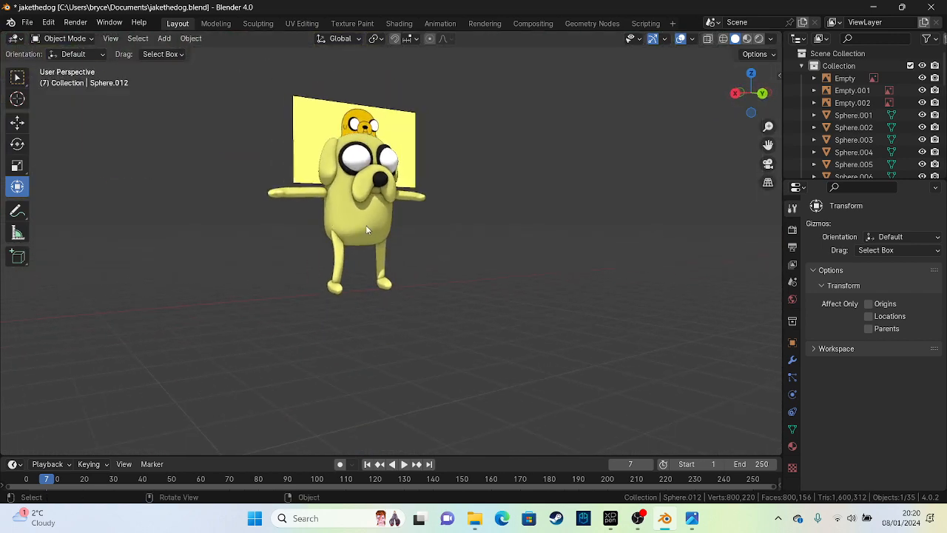
{"action": "key", "text": "KP_5"}
{"action": "key", "text": "ctrl+KP_3"}
{"action": "scroll", "coordinate": [400, 266], "scroll_direction": "up", "scroll_amount": 7}
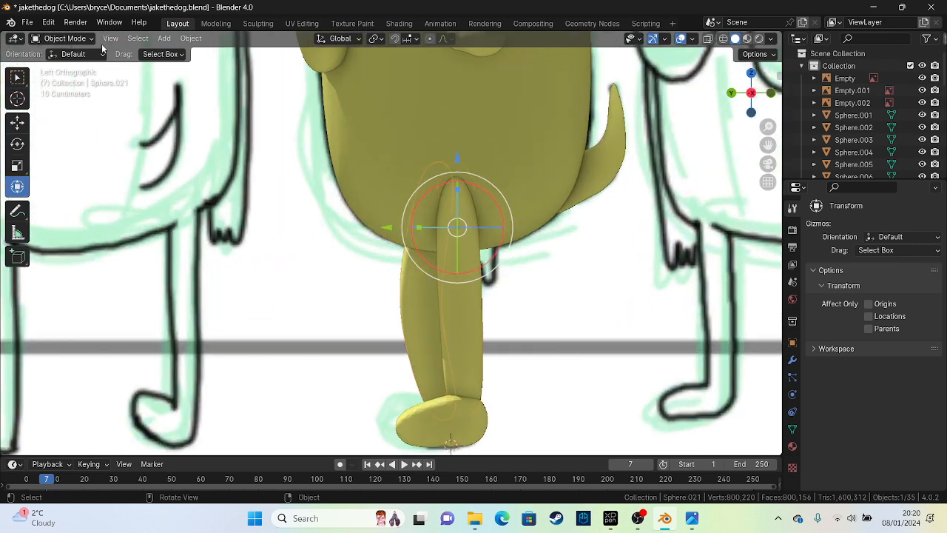
{"action": "left_click", "coordinate": [90, 40]}
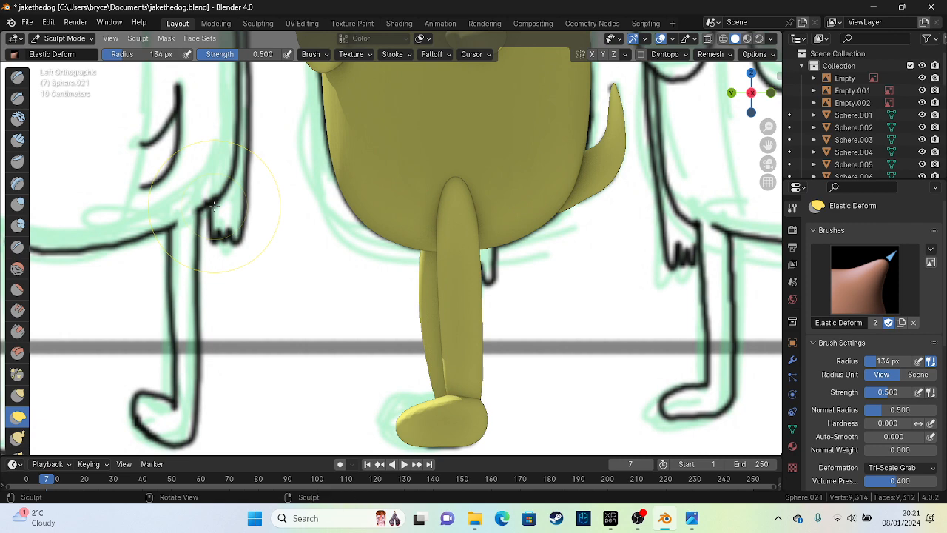
{"action": "key", "text": "ctrl+z"}
{"action": "left_click", "coordinate": [65, 38]}
{"action": "left_click", "coordinate": [74, 43]}
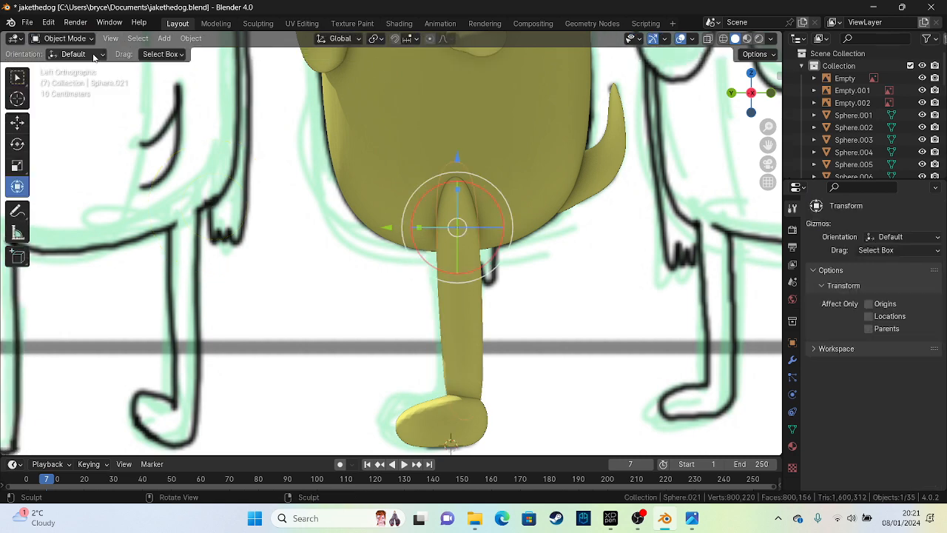
Step: Bend the copied character's other leg forward at the knee with Elastic Deform in Sculpt Mode, then return to Object Mode
{"action": "left_click", "coordinate": [65, 38]}
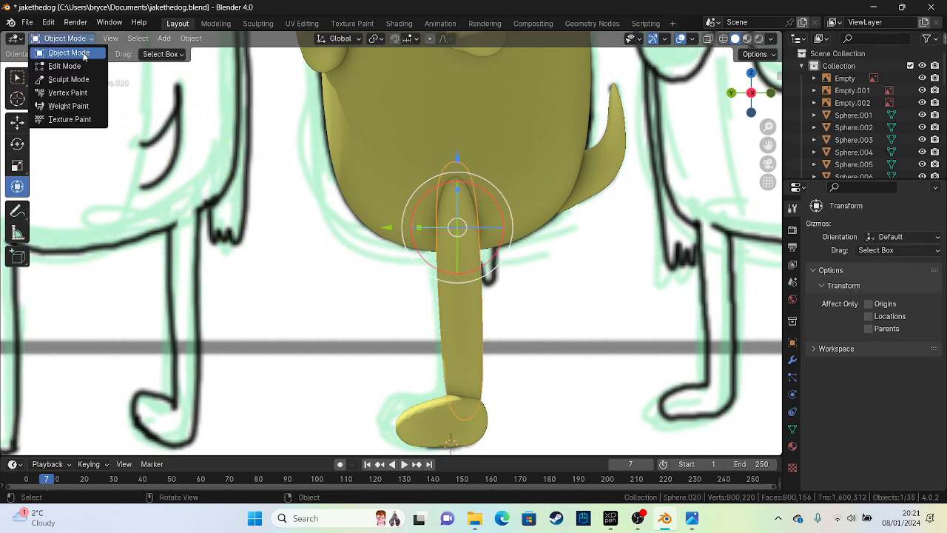
{"action": "left_click", "coordinate": [68, 67]}
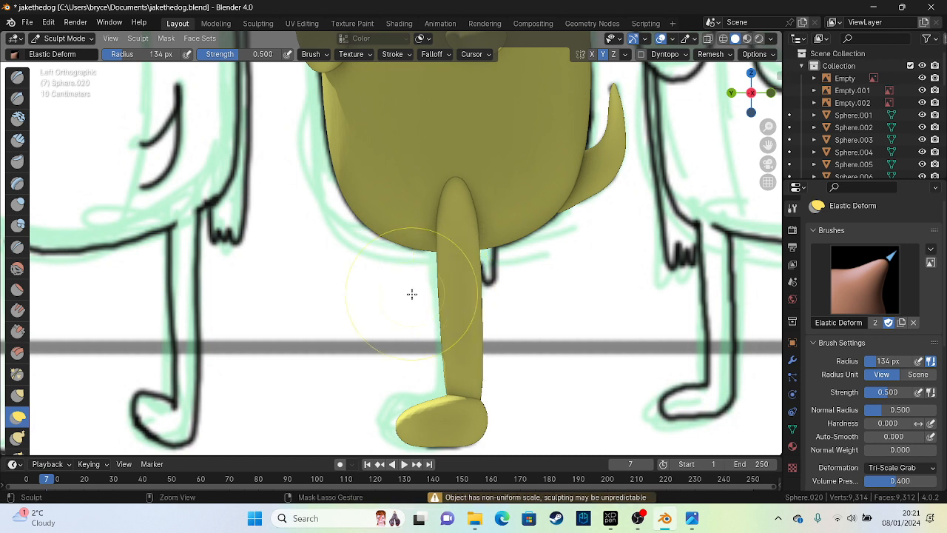
{"action": "mouse_move", "coordinate": [466, 310]}
{"action": "left_mouse_down"}
{"action": "mouse_move", "coordinate": [427, 304]}
{"action": "mouse_move", "coordinate": [445, 301]}
{"action": "mouse_move", "coordinate": [449, 378]}
{"action": "mouse_move", "coordinate": [481, 396]}
{"action": "left_mouse_up"}
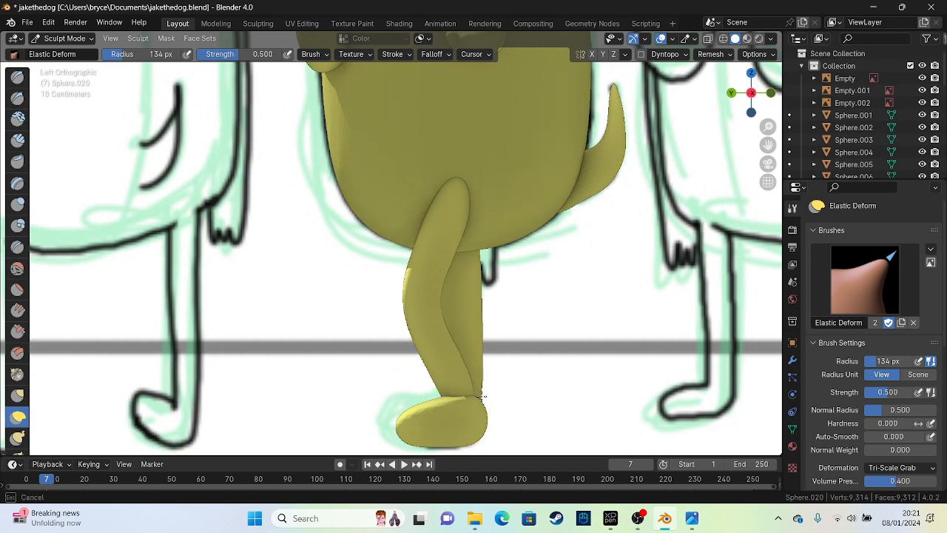
{"action": "middle_click_drag", "start_coordinate": [479, 396], "coordinate": [498, 357]}
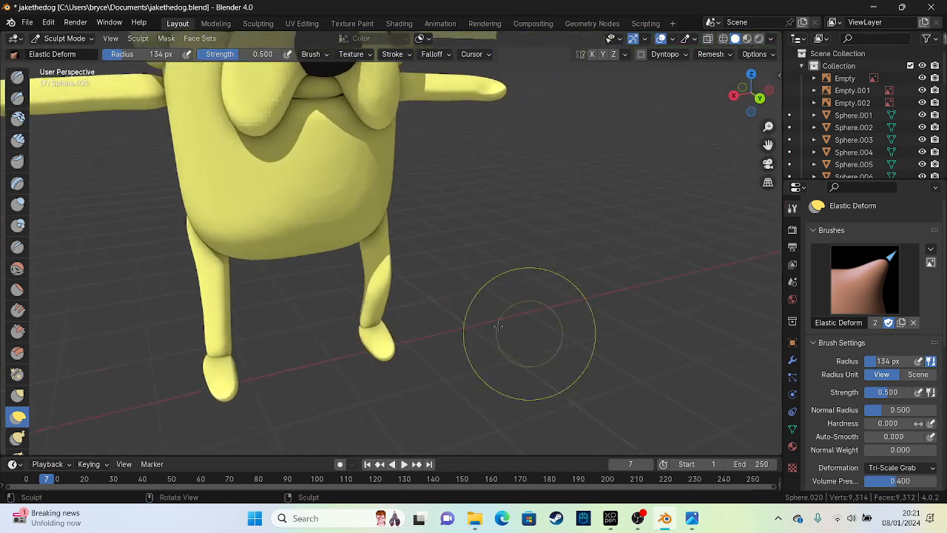
{"action": "left_click", "coordinate": [70, 38]}
{"action": "left_click", "coordinate": [60, 46]}
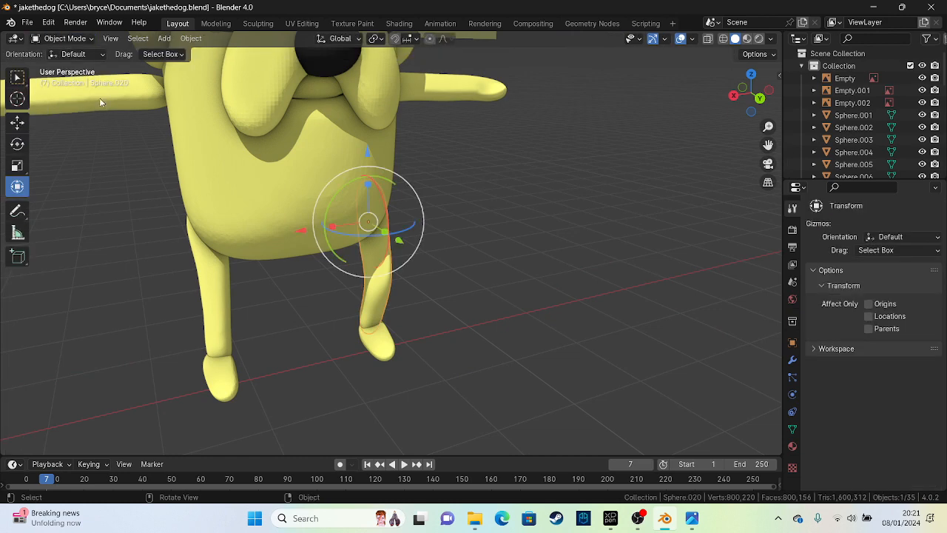
Step: Delete the copied character's straight leg and paste a duplicate of the bent leg
{"action": "left_click", "coordinate": [204, 288]}
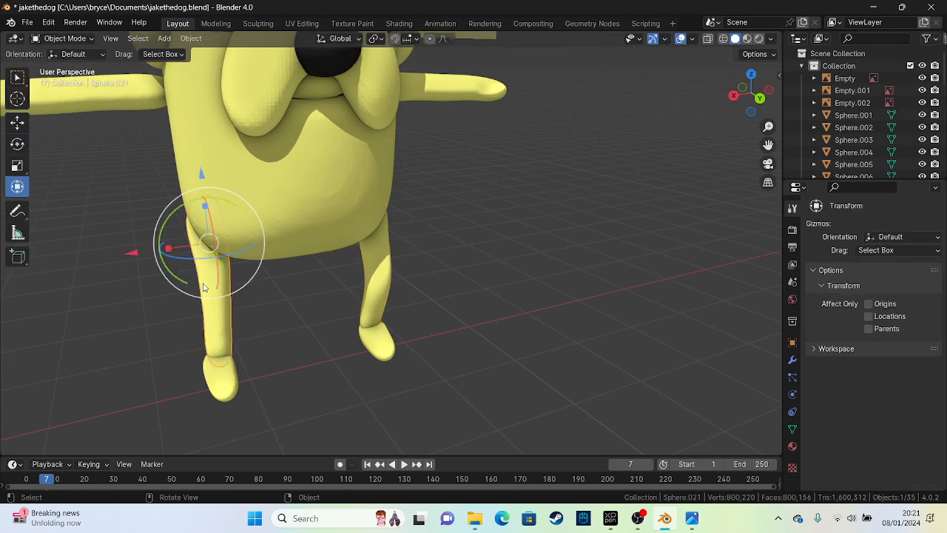
{"action": "key", "text": "Delete"}
{"action": "left_click", "coordinate": [381, 299]}
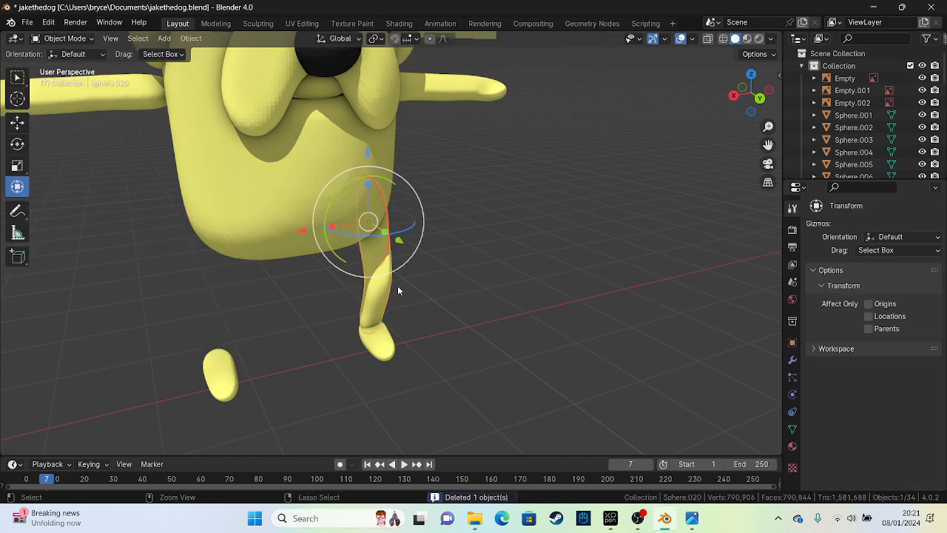
{"action": "key", "text": "ctrl+c"}
{"action": "key", "text": "ctrl+v"}
Step: Mirror the duplicated bent leg and move it along X above the opposite foot in the back orthographic view
{"action": "right_click", "coordinate": [397, 290]}
{"action": "mouse_move", "coordinate": [377, 279]}
{"action": "left_click", "coordinate": [426, 294]}
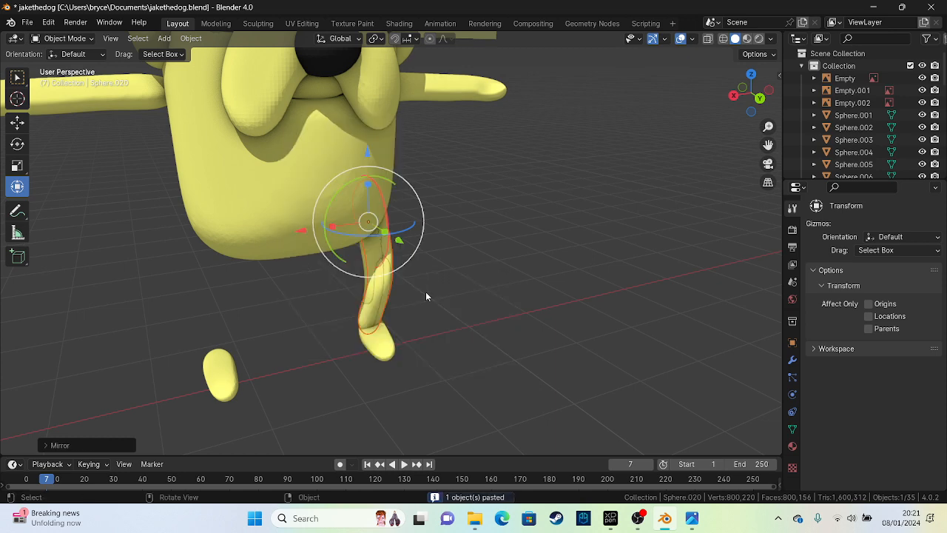
{"action": "middle_click_drag", "start_coordinate": [425, 296], "coordinate": [381, 230], "text": "alt"}
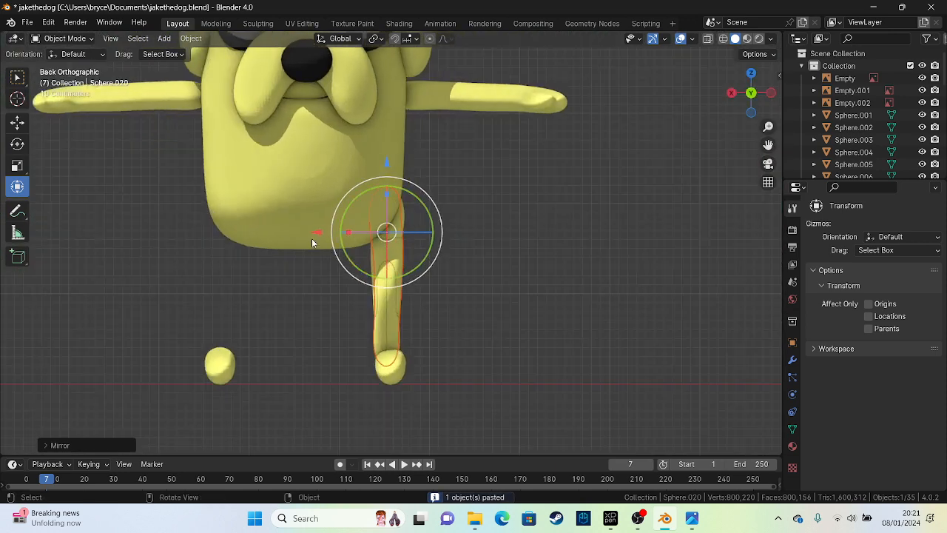
{"action": "left_click_drag", "start_coordinate": [309, 231], "coordinate": [146, 273]}
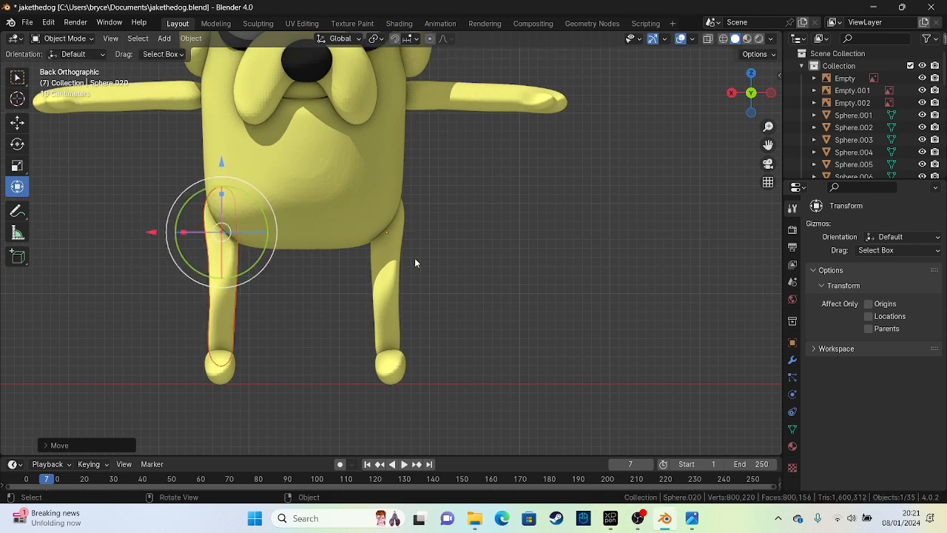
{"action": "left_click", "coordinate": [415, 258]}
Step: Select the copied character's body, head and arms, tilt them about X and shift them slightly forward along Y
{"action": "scroll", "coordinate": [399, 251], "scroll_direction": "down", "scroll_amount": 2}
{"action": "mouse_move", "coordinate": [394, 249]}
{"action": "middle_mouse_down"}
{"action": "mouse_move", "coordinate": [338, 214]}
{"action": "mouse_move", "coordinate": [381, 232]}
{"action": "mouse_move", "coordinate": [294, 212]}
{"action": "mouse_move", "coordinate": [289, 202]}
{"action": "mouse_move", "coordinate": [297, 193]}
{"action": "mouse_move", "coordinate": [405, 209]}
{"action": "mouse_move", "coordinate": [279, 170]}
{"action": "middle_mouse_up"}
{"action": "left_click_drag", "start_coordinate": [252, 103], "coordinate": [513, 209]}
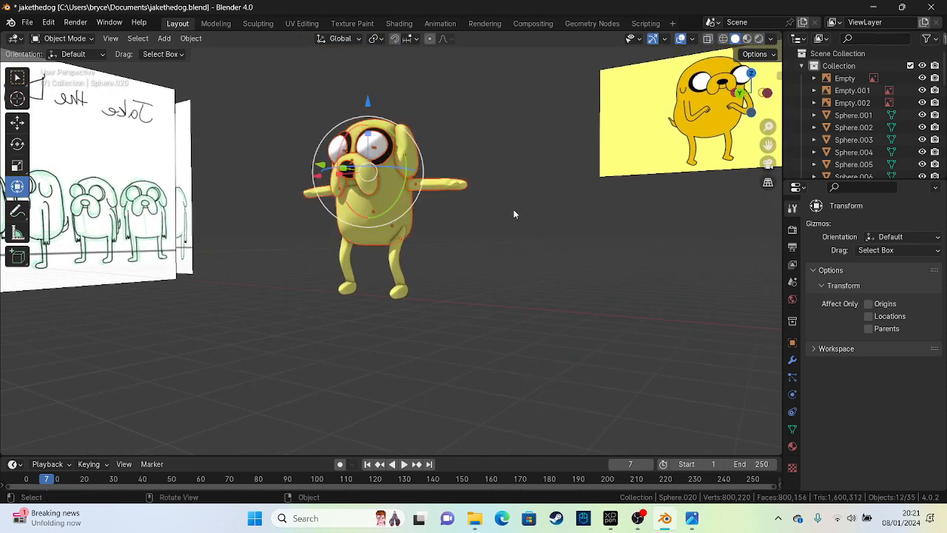
{"action": "middle_click_drag", "start_coordinate": [513, 210], "coordinate": [510, 215], "text": "alt"}
{"action": "middle_click_drag", "start_coordinate": [194, 182], "coordinate": [261, 192], "text": "alt"}
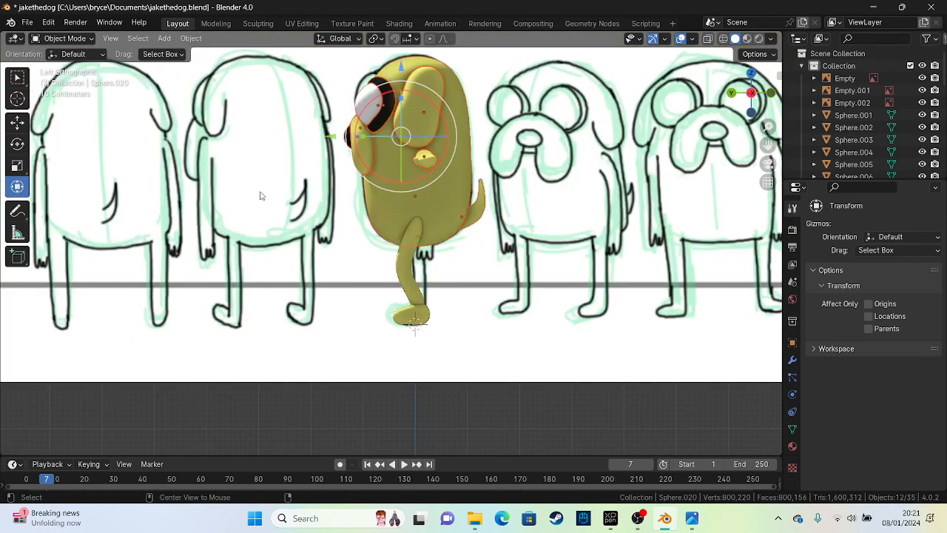
{"action": "scroll", "coordinate": [347, 142], "scroll_direction": "up", "scroll_amount": 1}
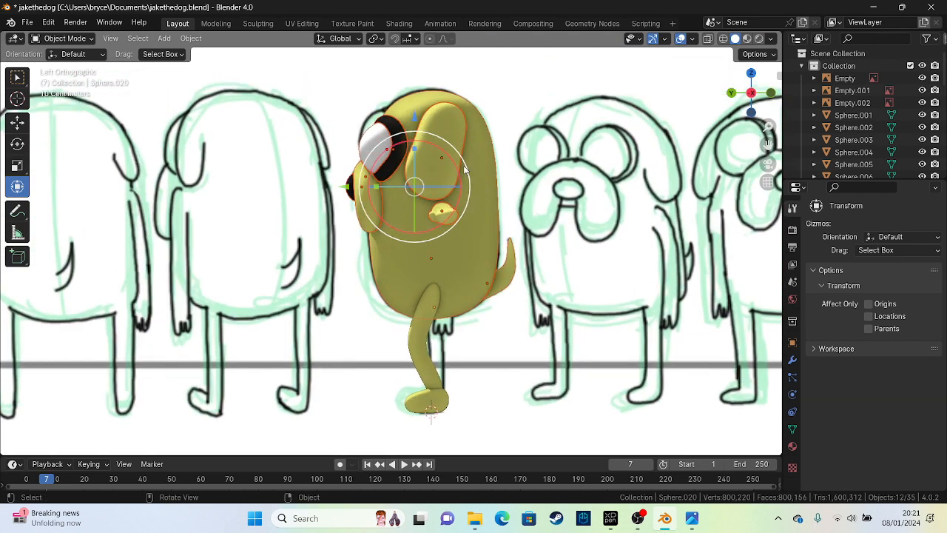
{"action": "left_click_drag", "start_coordinate": [460, 179], "coordinate": [392, 208]}
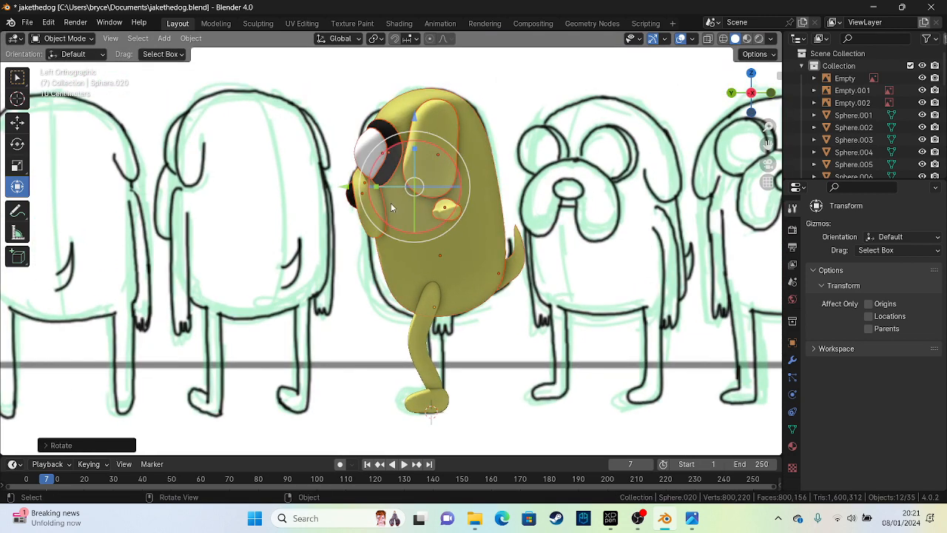
{"action": "left_click_drag", "start_coordinate": [345, 187], "coordinate": [326, 191]}
{"action": "middle_click_drag", "start_coordinate": [332, 248], "coordinate": [201, 230]}
{"action": "key", "text": "alt+a"}
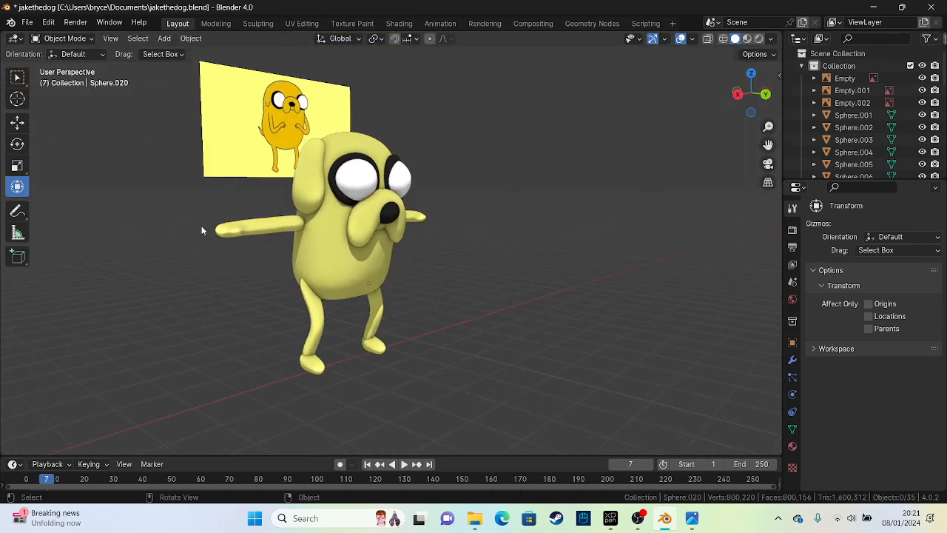
Step: Rotate one of the copied character's arms down beside the body in the back orthographic view
{"action": "left_click", "coordinate": [271, 219]}
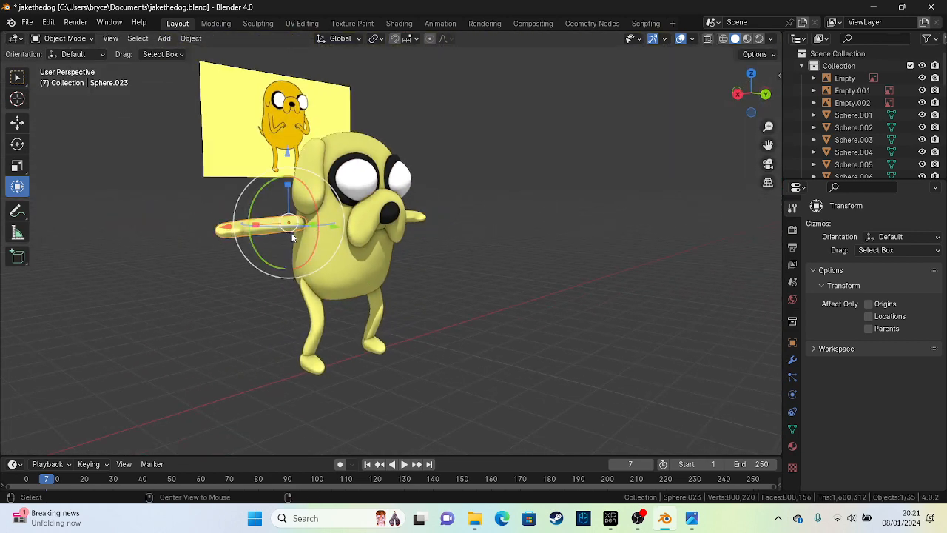
{"action": "middle_click_drag", "start_coordinate": [304, 232], "coordinate": [328, 234], "text": "alt"}
{"action": "middle_click_drag", "start_coordinate": [328, 234], "coordinate": [280, 195], "text": "alt"}
{"action": "left_click_drag", "start_coordinate": [275, 174], "coordinate": [353, 236]}
{"action": "key", "text": "Right"}
{"action": "mouse_move", "coordinate": [280, 269]}
{"action": "middle_mouse_down", "text": "alt"}
{"action": "mouse_move", "coordinate": [275, 259]}
{"action": "mouse_move", "coordinate": [288, 255]}
{"action": "mouse_move", "coordinate": [281, 250]}
{"action": "mouse_move", "coordinate": [372, 256]}
{"action": "middle_mouse_up", "text": "alt"}
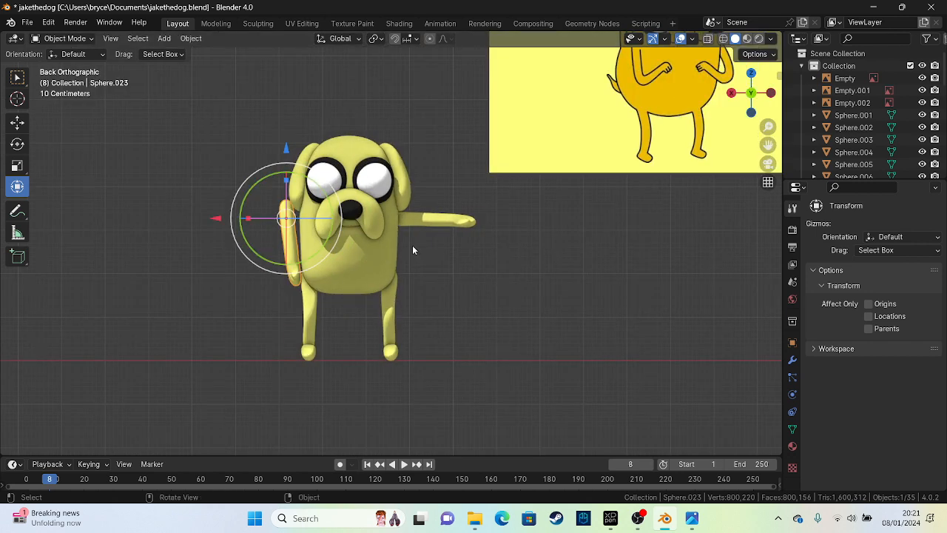
Step: Delete the lowered arm and rotate the remaining arm down beside the body in the back orthographic view
{"action": "key", "text": "Delete"}
{"action": "left_click", "coordinate": [449, 233]}
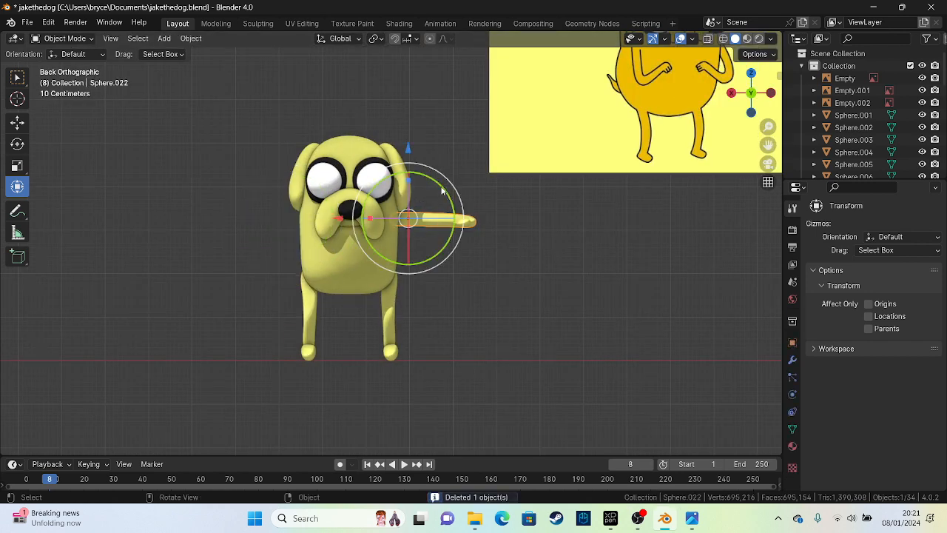
{"action": "left_click_drag", "start_coordinate": [442, 194], "coordinate": [441, 240]}
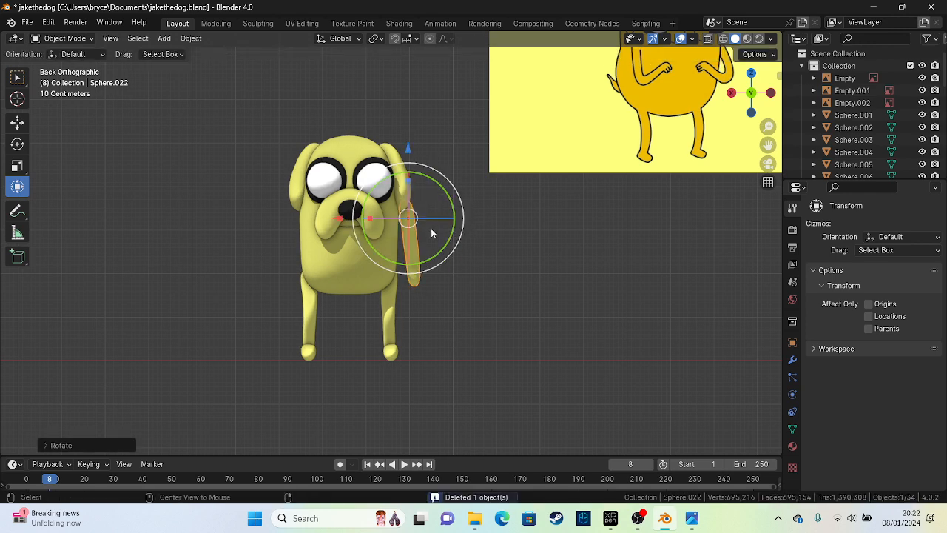
Step: Rotate the remaining arm to point forward in the left orthographic view, then trackball-rotate it inward across the chest
{"action": "middle_click_drag", "start_coordinate": [433, 233], "coordinate": [425, 215], "text": "alt"}
{"action": "scroll", "coordinate": [422, 208], "scroll_direction": "up", "scroll_amount": 3}
{"action": "left_click_drag", "start_coordinate": [454, 161], "coordinate": [487, 226]}
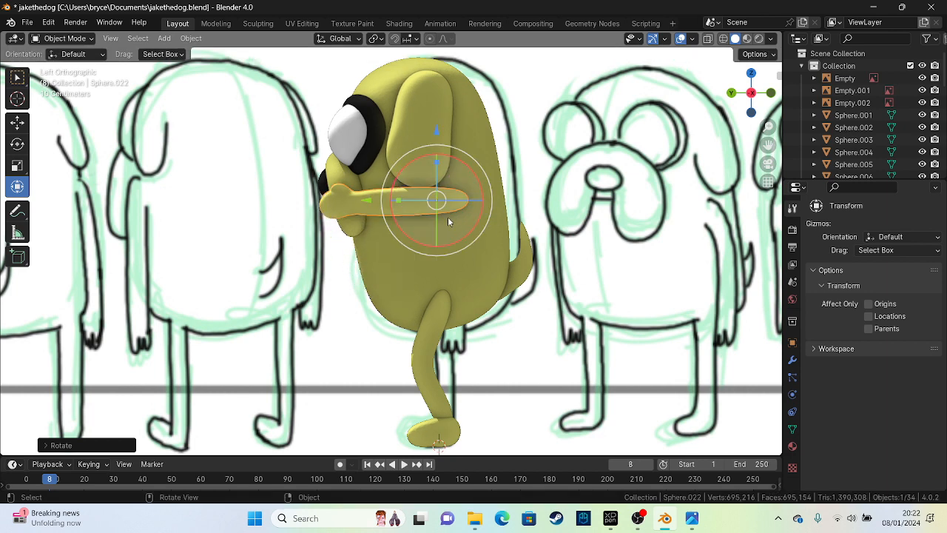
{"action": "key", "text": "ctrl+KP_1"}
{"action": "left_click_drag", "start_coordinate": [419, 202], "coordinate": [410, 212]}
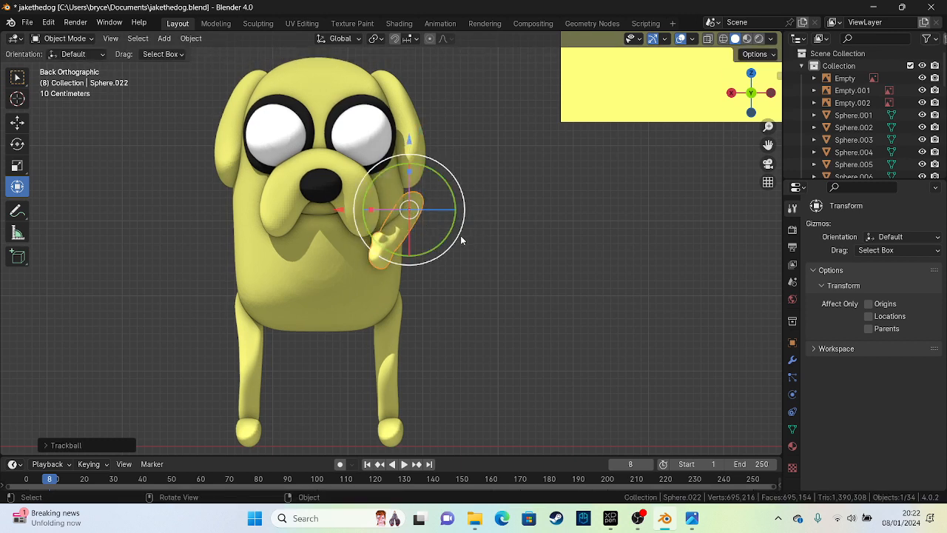
Step: Enter Sculpt Mode on the copied character's arm and bend it at the elbow with the Elastic Deform brush
{"action": "middle_click_drag", "start_coordinate": [461, 239], "coordinate": [460, 257]}
{"action": "scroll", "coordinate": [325, 165], "scroll_direction": "up", "scroll_amount": 2}
{"action": "left_click", "coordinate": [72, 42]}
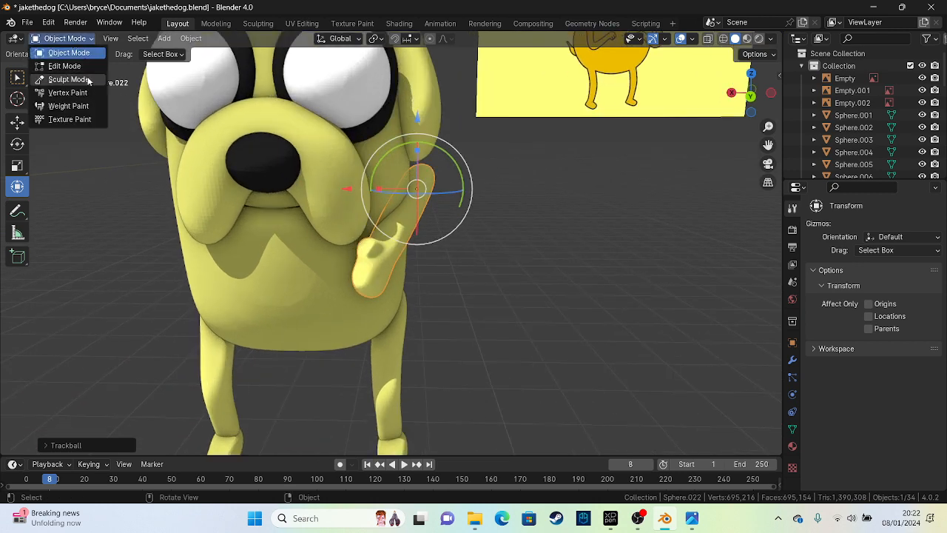
{"action": "left_click", "coordinate": [69, 79]}
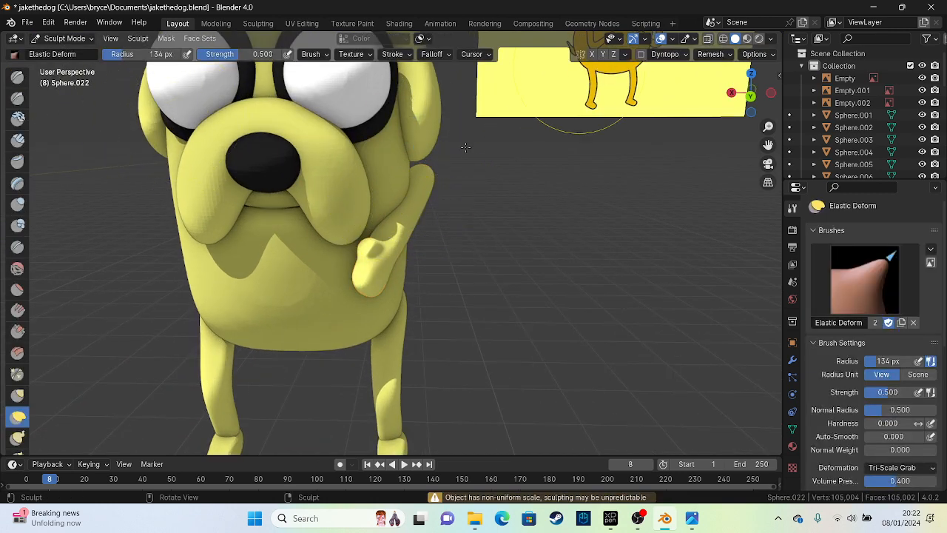
{"action": "mouse_move", "coordinate": [418, 236]}
{"action": "left_mouse_down"}
{"action": "mouse_move", "coordinate": [402, 222]}
{"action": "mouse_move", "coordinate": [422, 215]}
{"action": "mouse_move", "coordinate": [433, 180]}
{"action": "mouse_move", "coordinate": [416, 159]}
{"action": "left_mouse_up"}
{"action": "key", "text": "Escape"}
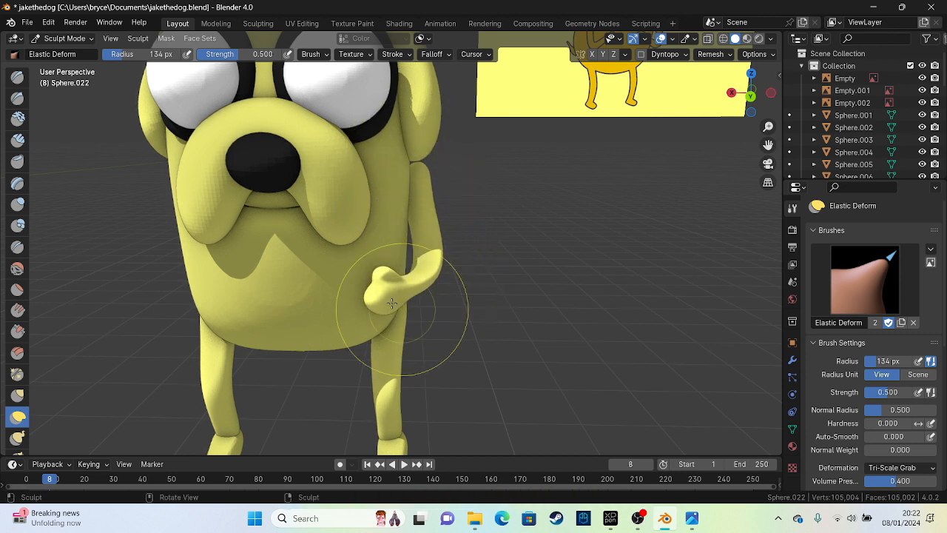
{"action": "key", "text": "ctrl+z"}
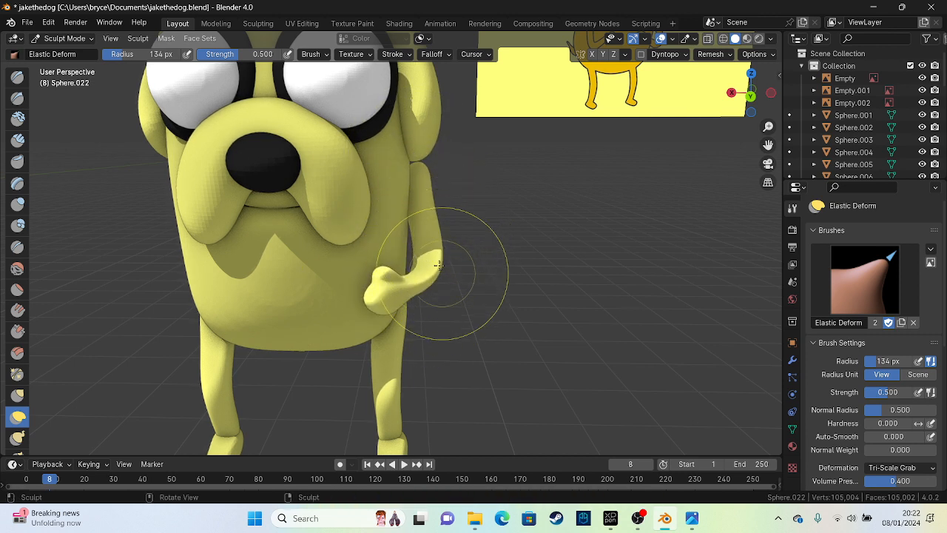
Step: Curve the arm's forearm and hand forward in the left orthographic view and remesh it with a 0.02 m voxel size
{"action": "key", "text": "ctrl+KP_3"}
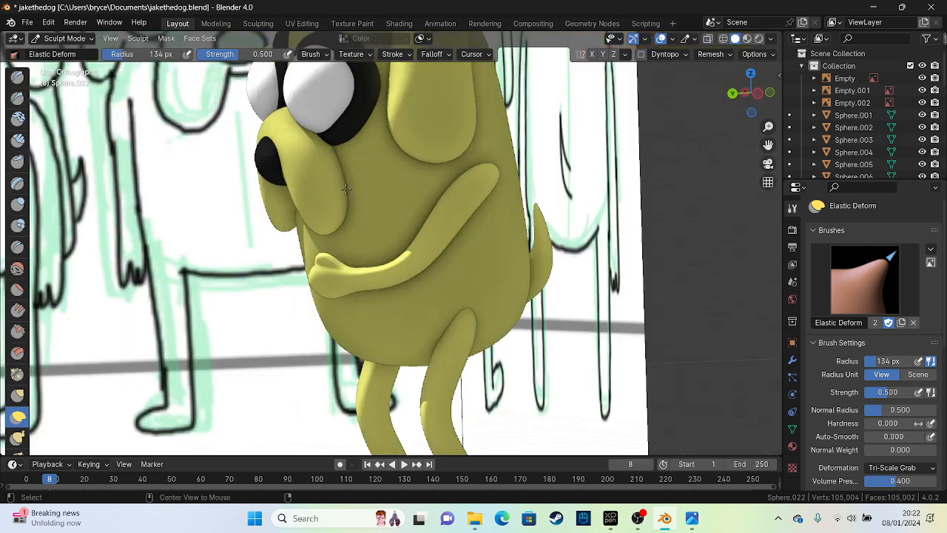
{"action": "mouse_move", "coordinate": [481, 171]}
{"action": "left_mouse_down"}
{"action": "mouse_move", "coordinate": [391, 286]}
{"action": "mouse_move", "coordinate": [340, 264]}
{"action": "mouse_move", "coordinate": [380, 264]}
{"action": "mouse_move", "coordinate": [357, 275]}
{"action": "mouse_move", "coordinate": [311, 250]}
{"action": "left_mouse_up"}
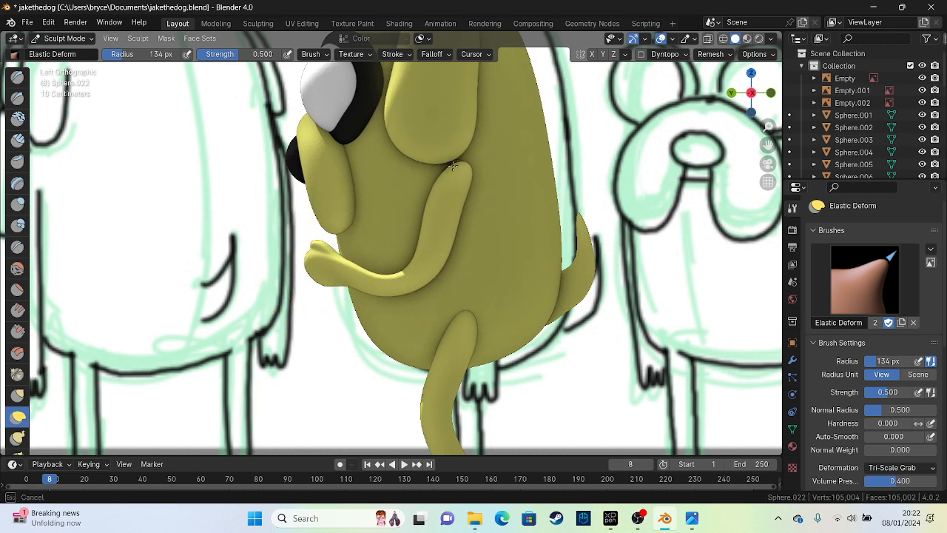
{"action": "scroll", "coordinate": [901, 400], "scroll_direction": "down", "scroll_amount": 10}
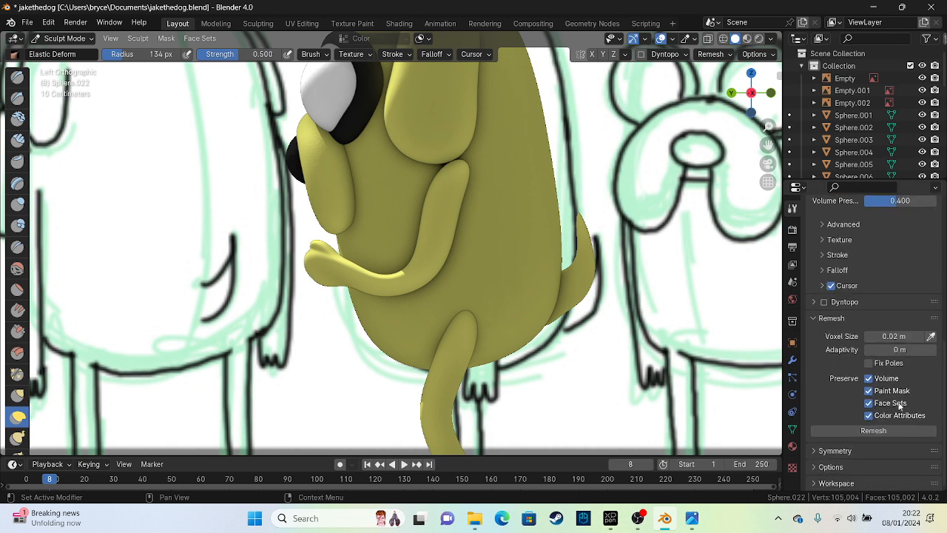
{"action": "left_click", "coordinate": [897, 432]}
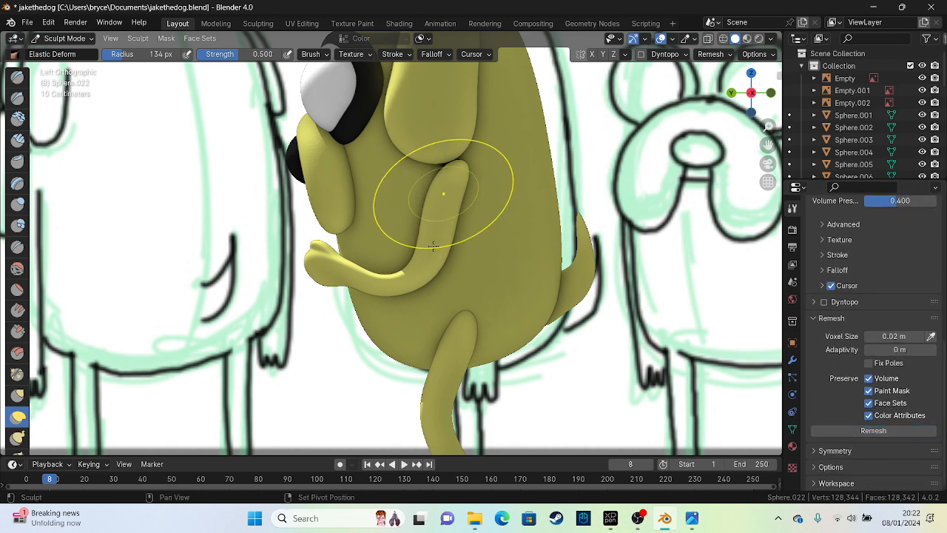
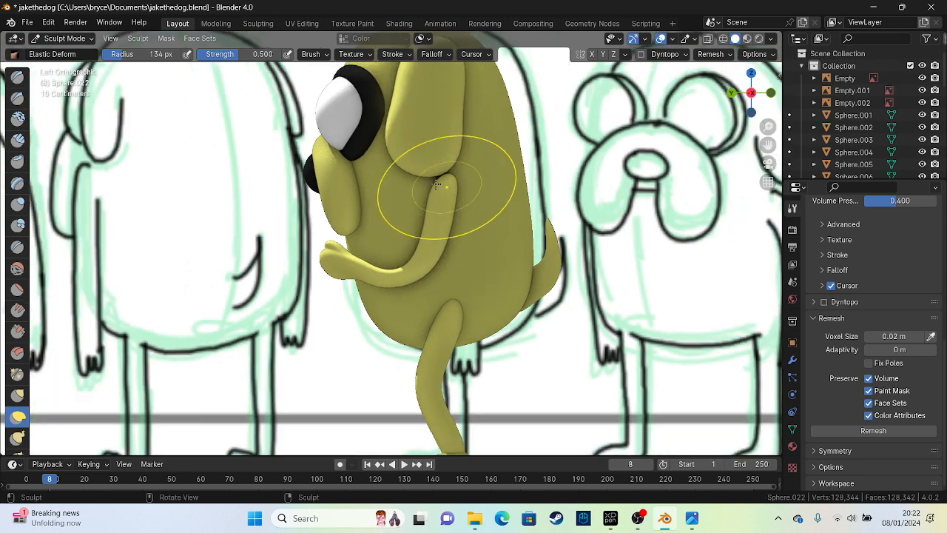
Step: Adjust the elbow with Elastic Deform and reshape the forearm so the hand points inward across the chest
{"action": "mouse_move", "coordinate": [436, 182]}
{"action": "middle_mouse_down"}
{"action": "mouse_move", "coordinate": [504, 268]}
{"action": "mouse_move", "coordinate": [528, 268]}
{"action": "middle_mouse_up"}
{"action": "scroll", "coordinate": [488, 272], "scroll_direction": "up", "scroll_amount": 1}
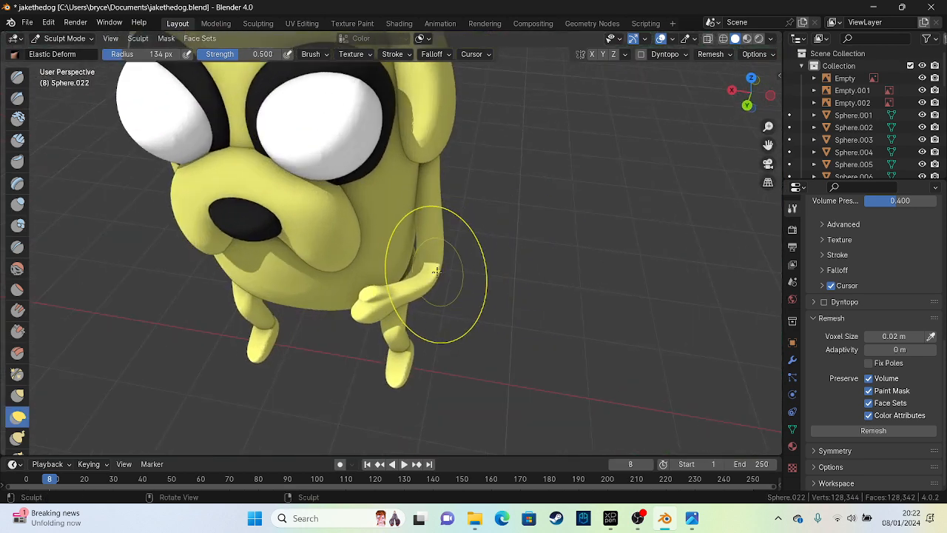
{"action": "left_click_drag", "start_coordinate": [436, 272], "coordinate": [429, 273]}
{"action": "mouse_move", "coordinate": [412, 270]}
{"action": "middle_mouse_down"}
{"action": "mouse_move", "coordinate": [434, 186]}
{"action": "mouse_move", "coordinate": [404, 178]}
{"action": "middle_mouse_up"}
{"action": "scroll", "coordinate": [407, 189], "scroll_direction": "up", "scroll_amount": 3}
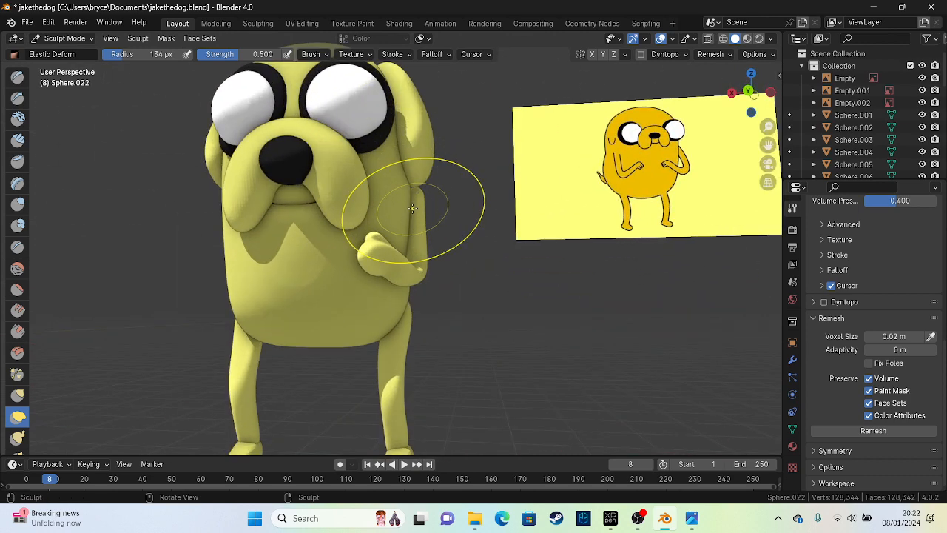
{"action": "left_click_drag", "start_coordinate": [377, 257], "coordinate": [382, 274]}
{"action": "left_click_drag", "start_coordinate": [389, 222], "coordinate": [396, 253]}
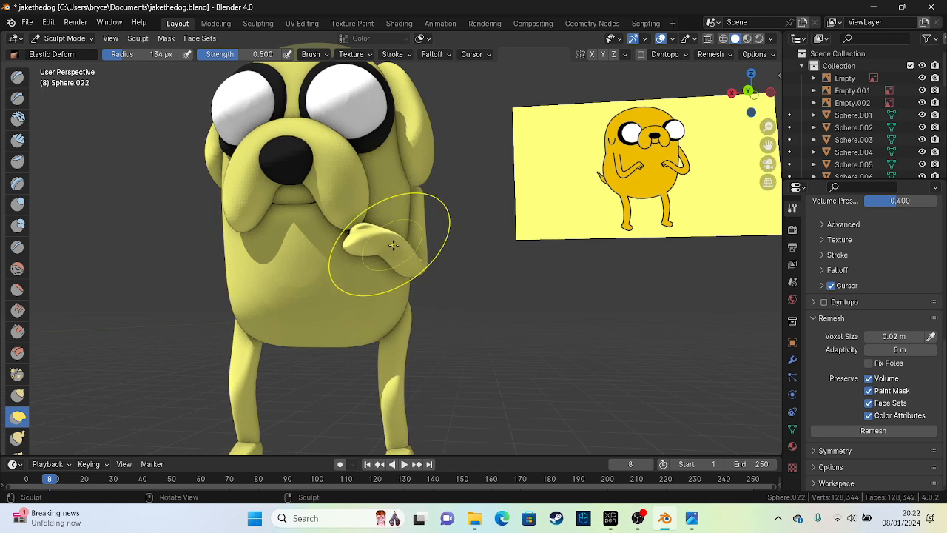
Step: Tighten the elbow bend with Elastic Deform strokes at the inner corner of the arm, seen from the side
{"action": "middle_click_drag", "start_coordinate": [393, 245], "coordinate": [462, 280]}
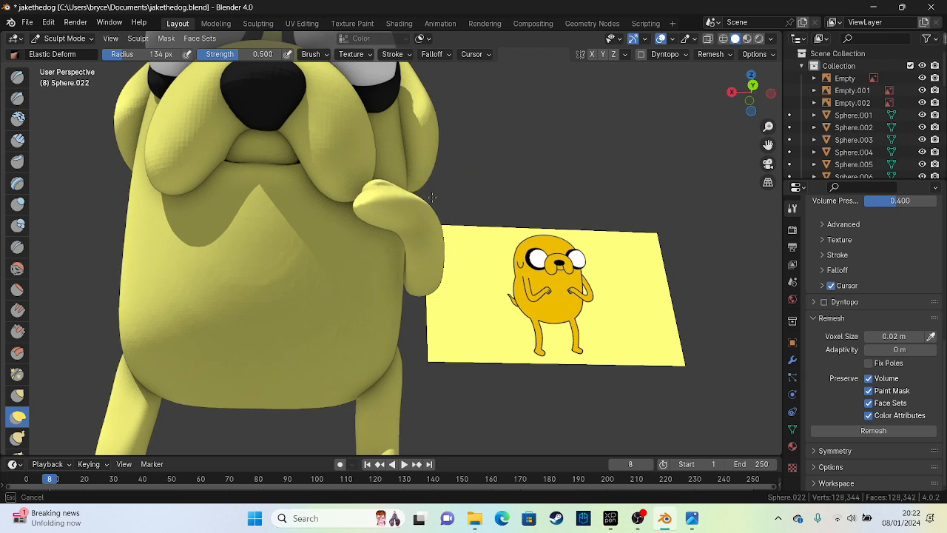
{"action": "scroll", "coordinate": [424, 201], "scroll_direction": "down", "scroll_amount": 3}
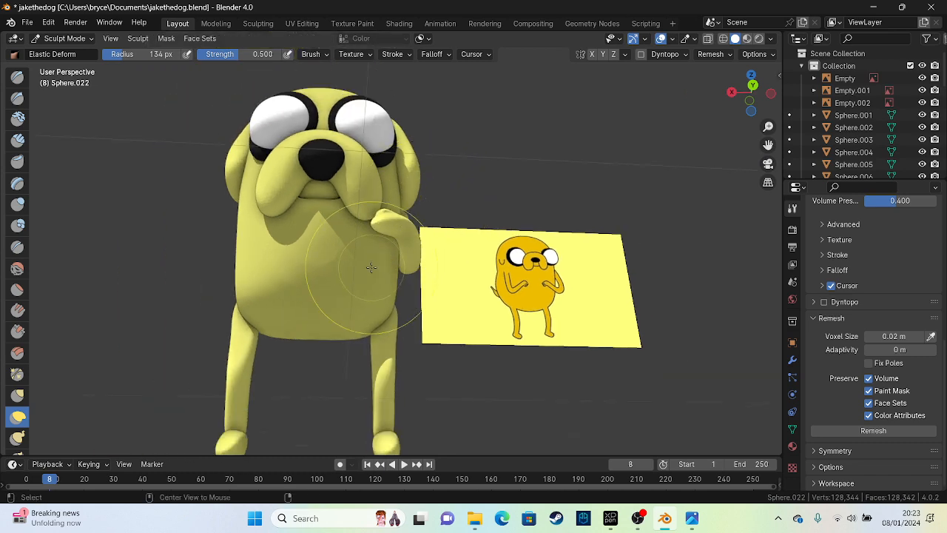
{"action": "mouse_move", "coordinate": [439, 198]}
{"action": "middle_mouse_down", "text": "alt"}
{"action": "mouse_move", "coordinate": [422, 269]}
{"action": "mouse_move", "coordinate": [384, 165]}
{"action": "middle_mouse_up", "text": "alt"}
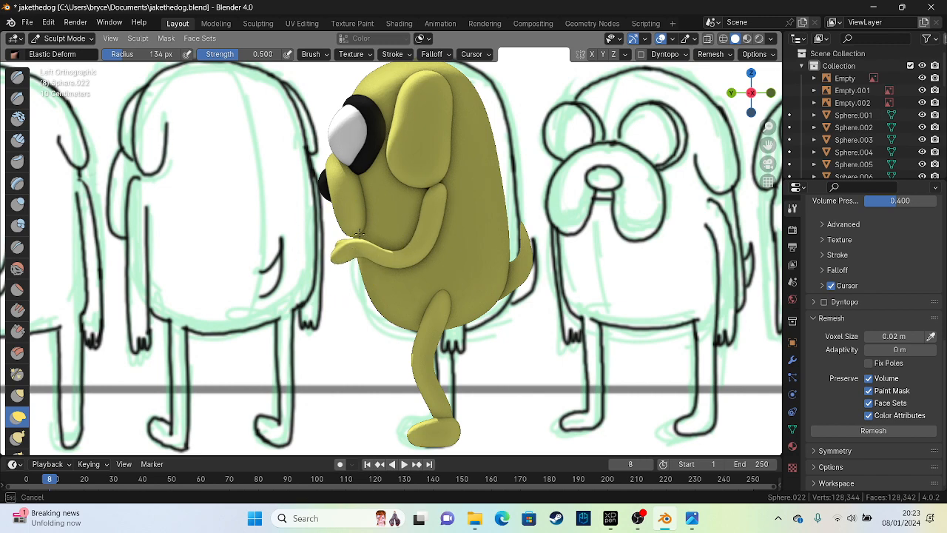
{"action": "mouse_move", "coordinate": [361, 229]}
{"action": "middle_mouse_down"}
{"action": "mouse_move", "coordinate": [581, 195]}
{"action": "mouse_move", "coordinate": [396, 274]}
{"action": "mouse_move", "coordinate": [389, 222]}
{"action": "middle_mouse_up"}
{"action": "scroll", "coordinate": [396, 274], "scroll_direction": "up", "scroll_amount": 2}
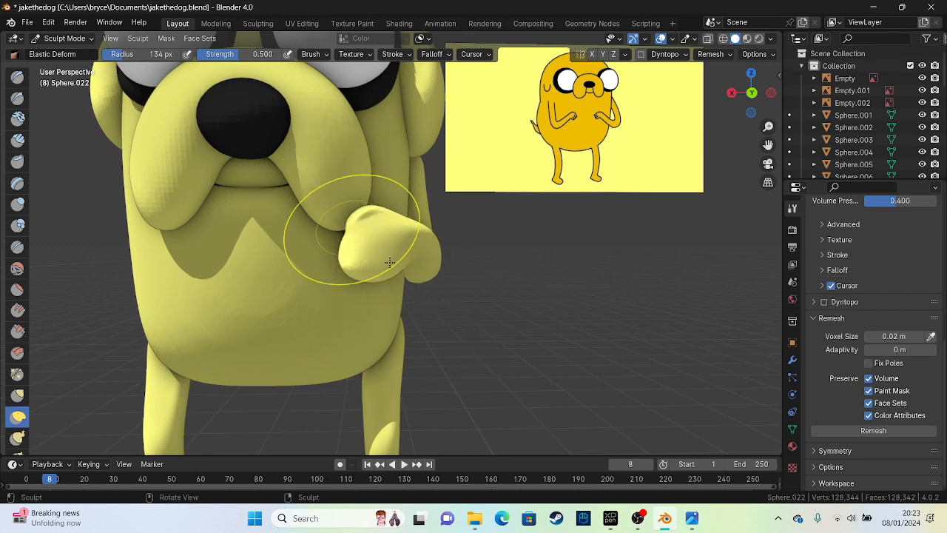
{"action": "scroll", "coordinate": [394, 306], "scroll_direction": "down", "scroll_amount": 2}
{"action": "mouse_move", "coordinate": [344, 303]}
{"action": "middle_mouse_down"}
{"action": "mouse_move", "coordinate": [315, 299]}
{"action": "mouse_move", "coordinate": [326, 285]}
{"action": "mouse_move", "coordinate": [313, 290]}
{"action": "middle_mouse_up"}
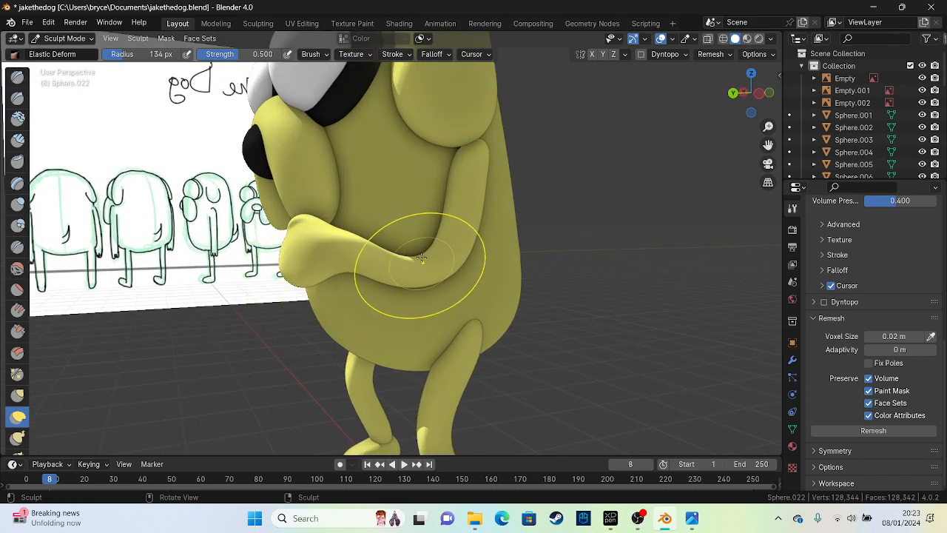
{"action": "mouse_move", "coordinate": [421, 258]}
{"action": "left_mouse_down"}
{"action": "mouse_move", "coordinate": [471, 290]}
{"action": "mouse_move", "coordinate": [427, 253]}
{"action": "mouse_move", "coordinate": [432, 261]}
{"action": "left_mouse_up"}
{"action": "mouse_move", "coordinate": [434, 262]}
{"action": "left_mouse_down"}
{"action": "mouse_move", "coordinate": [469, 253]}
{"action": "mouse_move", "coordinate": [448, 259]}
{"action": "left_mouse_up"}
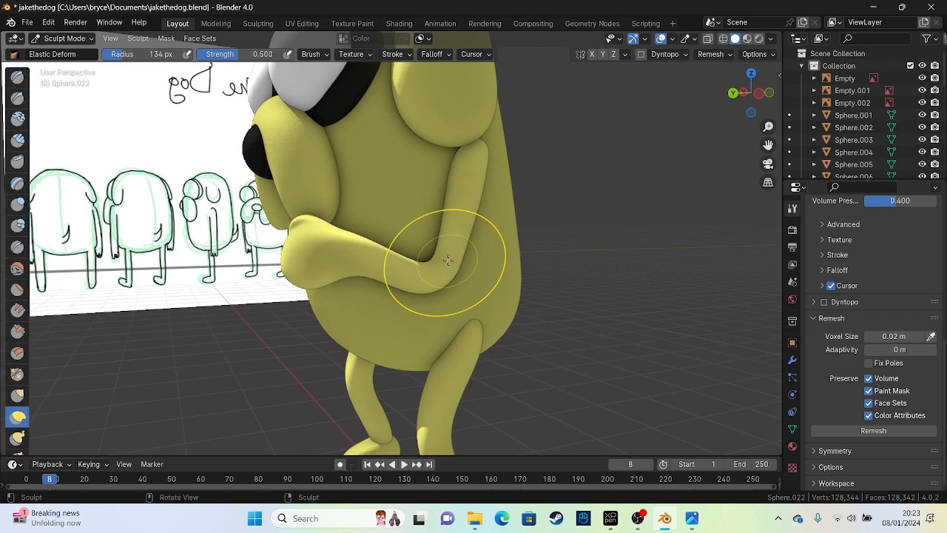
Step: Check the arm from all around and pull its elbow outward from the body with Elastic Deform
{"action": "scroll", "coordinate": [449, 260], "scroll_direction": "down", "scroll_amount": 6}
{"action": "middle_click_drag", "start_coordinate": [473, 220], "coordinate": [232, 197]}
{"action": "scroll", "coordinate": [232, 197], "scroll_direction": "up", "scroll_amount": 5}
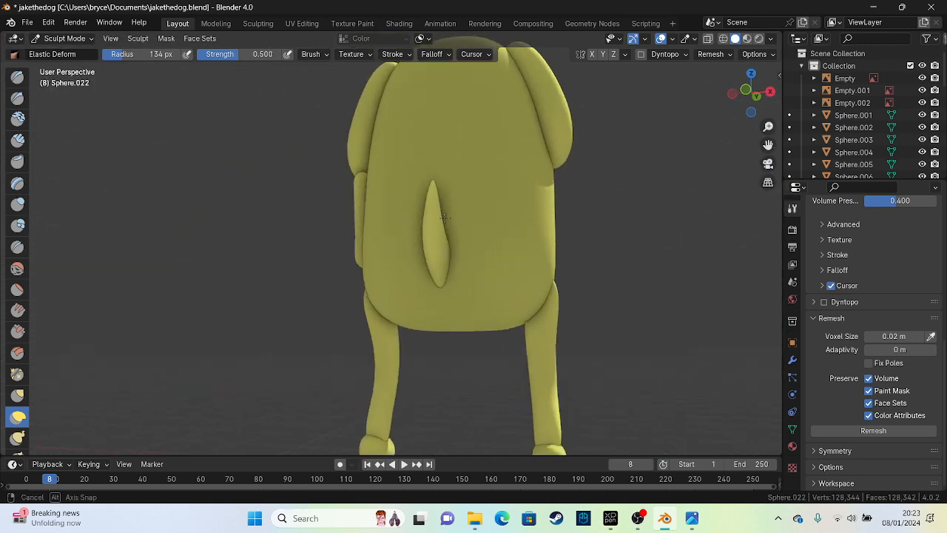
{"action": "middle_click_drag", "start_coordinate": [368, 216], "coordinate": [451, 217]}
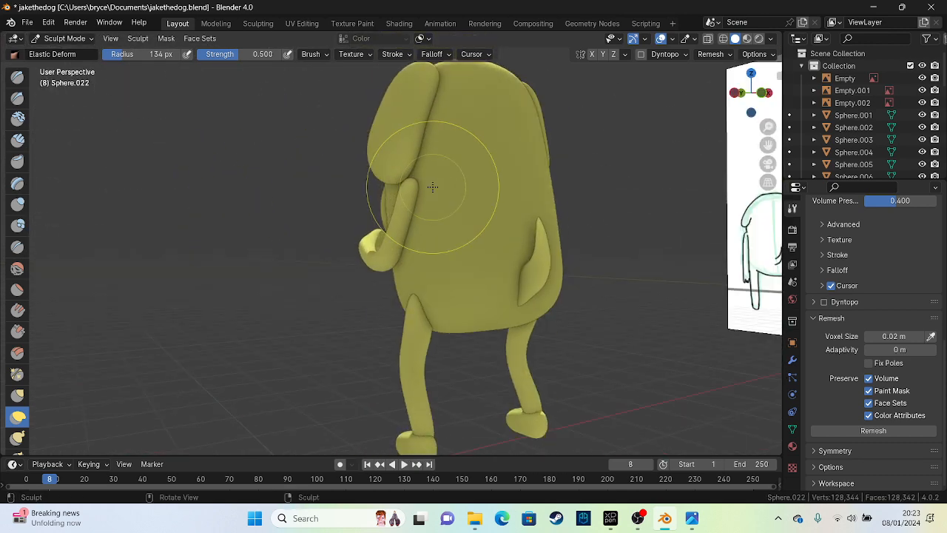
{"action": "middle_click_drag", "start_coordinate": [433, 186], "coordinate": [560, 222]}
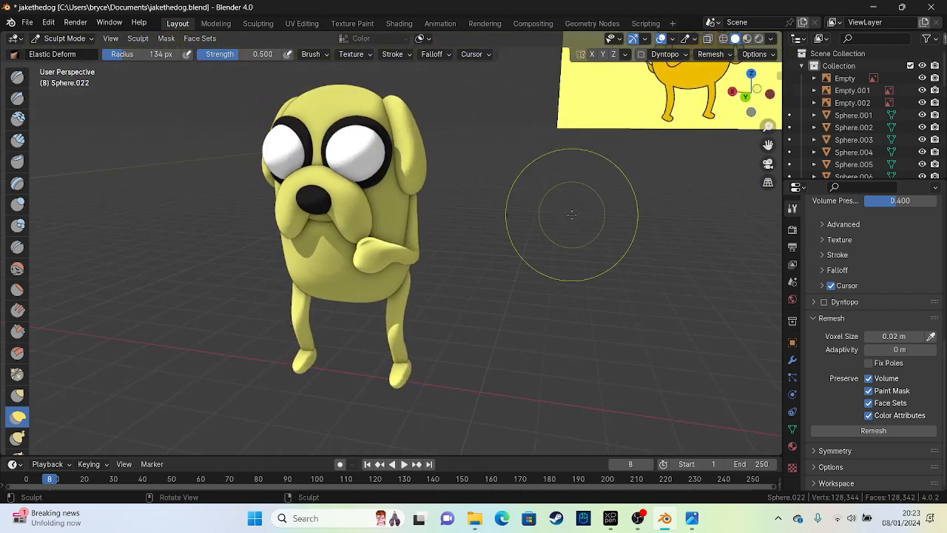
{"action": "left_click_drag", "start_coordinate": [422, 226], "coordinate": [418, 213]}
{"action": "left_click_drag", "start_coordinate": [416, 214], "coordinate": [430, 230]}
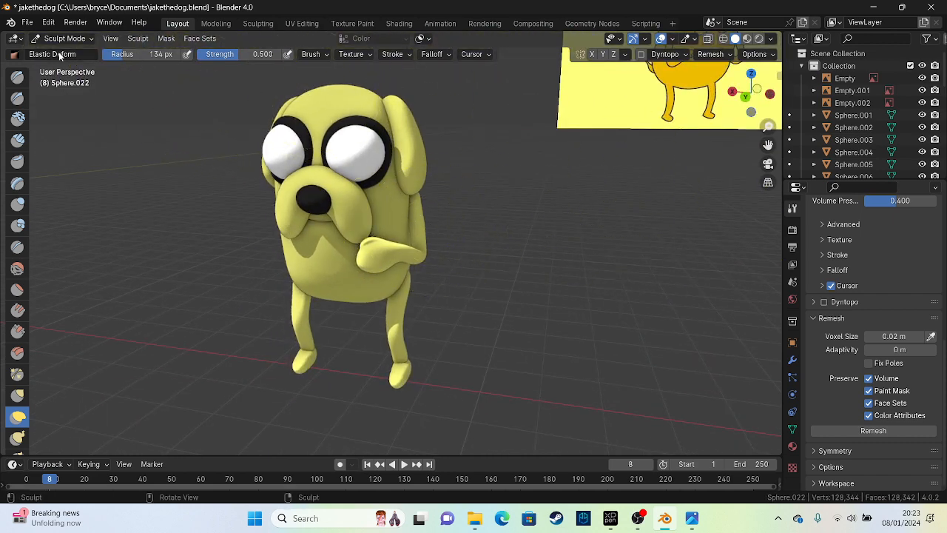
Step: Return to Object Mode, duplicate the bent arm by copying and pasting, and mirror the duplicate along X
{"action": "left_click", "coordinate": [87, 40]}
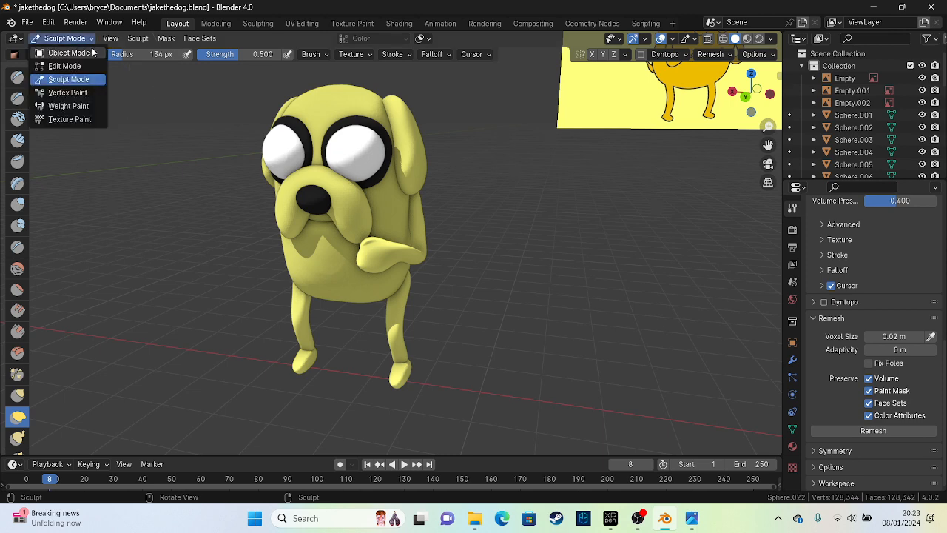
{"action": "left_click", "coordinate": [74, 55]}
{"action": "key", "text": "ctrl+c"}
{"action": "key", "text": "ctrl+v"}
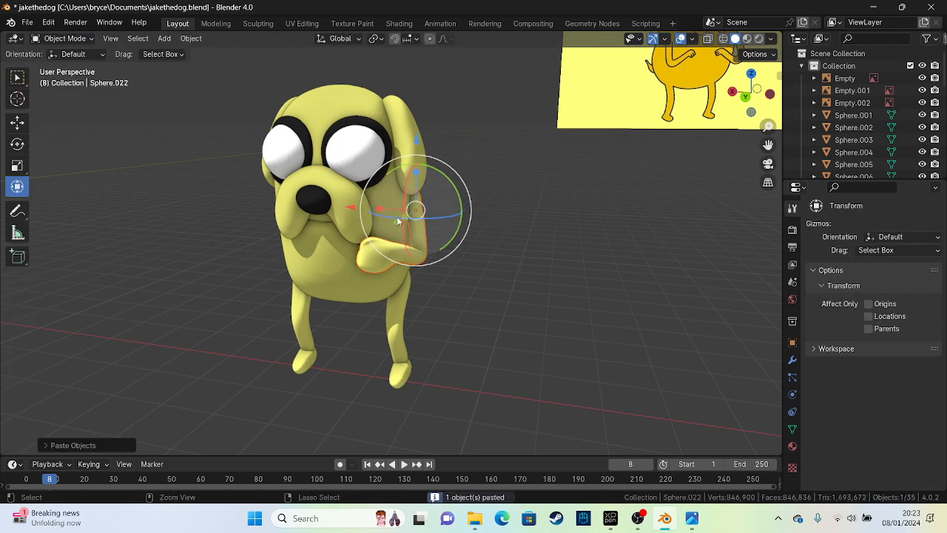
{"action": "right_click", "coordinate": [373, 259]}
{"action": "mouse_move", "coordinate": [370, 257]}
{"action": "left_click", "coordinate": [434, 275]}
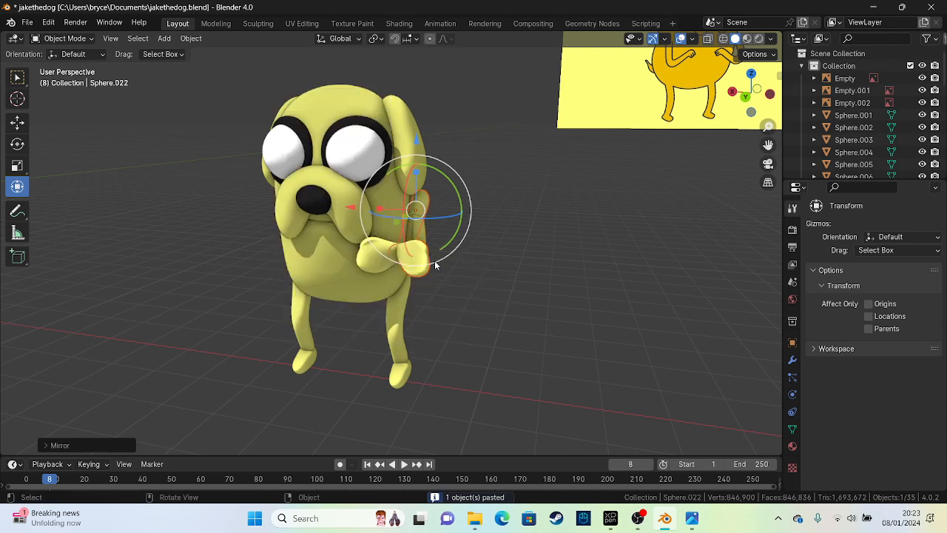
Step: Move the mirrored arm along X to the opposite side of the body in the back orthographic view
{"action": "middle_click_drag", "start_coordinate": [434, 274], "coordinate": [368, 231], "text": "alt"}
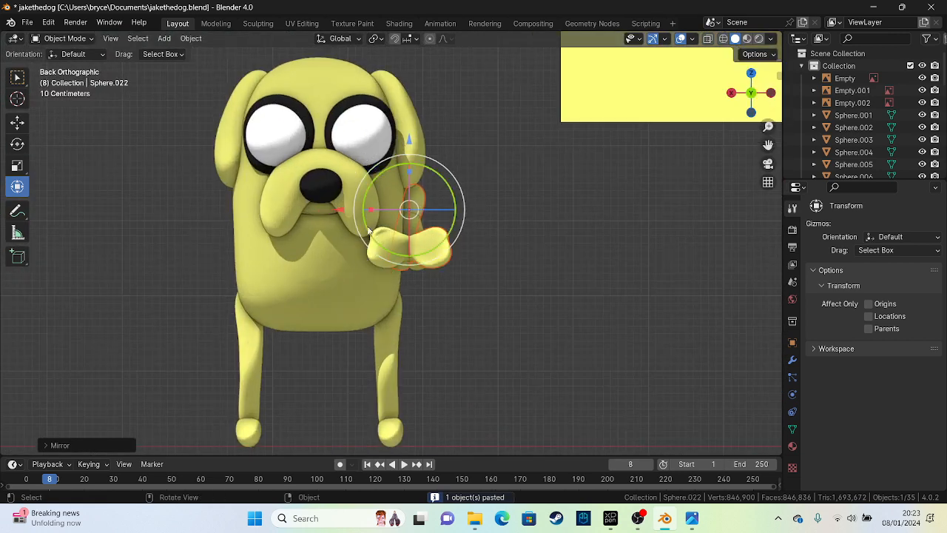
{"action": "left_click_drag", "start_coordinate": [338, 216], "coordinate": [153, 244]}
{"action": "left_click", "coordinate": [148, 244]}
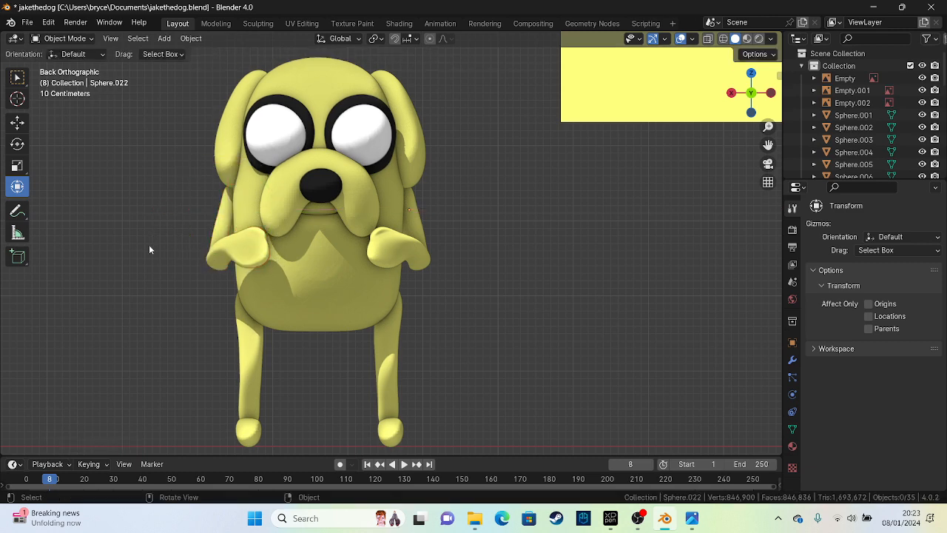
Step: Delete the yellow Jake reference image from the scene
{"action": "middle_click_drag", "start_coordinate": [325, 245], "coordinate": [444, 284]}
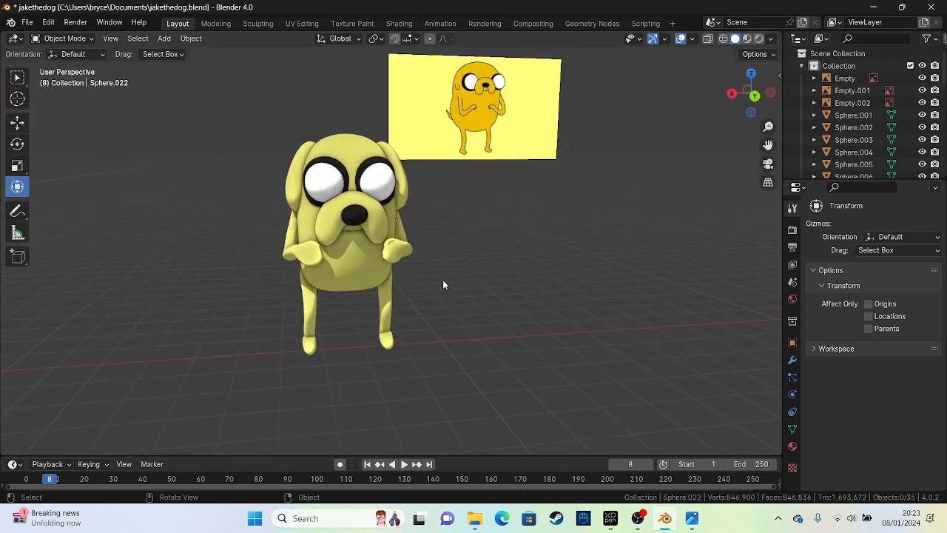
{"action": "left_click", "coordinate": [477, 117]}
{"action": "key", "text": "Delete"}
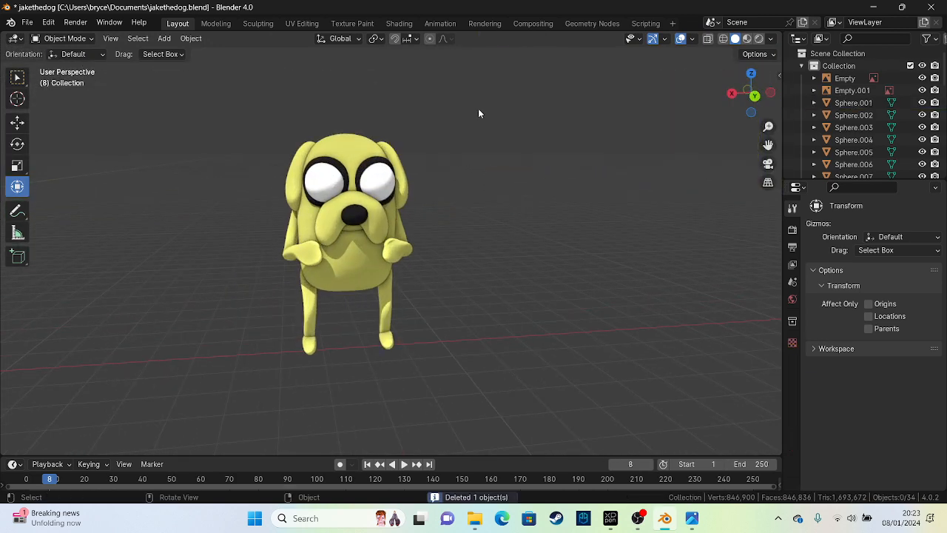
Step: Save the jakethedog.blend file
{"action": "scroll", "coordinate": [280, 242], "scroll_direction": "down", "scroll_amount": 3}
{"action": "middle_click_drag", "start_coordinate": [364, 257], "coordinate": [223, 261]}
{"action": "scroll", "coordinate": [367, 275], "scroll_direction": "up", "scroll_amount": 2}
{"action": "key", "text": "ctrl+s"}
{"action": "scroll", "coordinate": [344, 283], "scroll_direction": "up", "scroll_amount": 2}
{"action": "scroll", "coordinate": [361, 275], "scroll_direction": "down", "scroll_amount": 3}
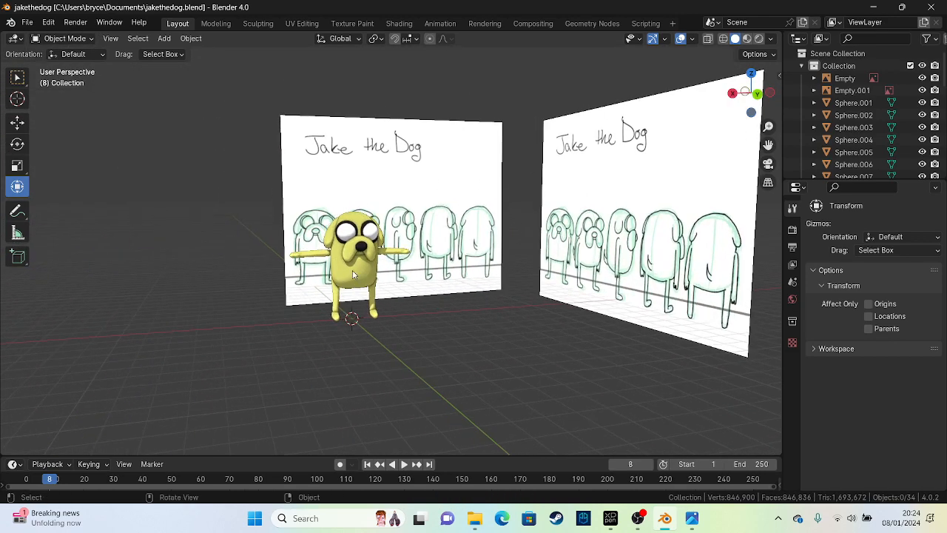
Step: Select both arms, both legs, both feet and the body of the posed Jake model
{"action": "mouse_move", "coordinate": [353, 274]}
{"action": "middle_mouse_down"}
{"action": "mouse_move", "coordinate": [311, 276]}
{"action": "mouse_move", "coordinate": [362, 284]}
{"action": "middle_mouse_up"}
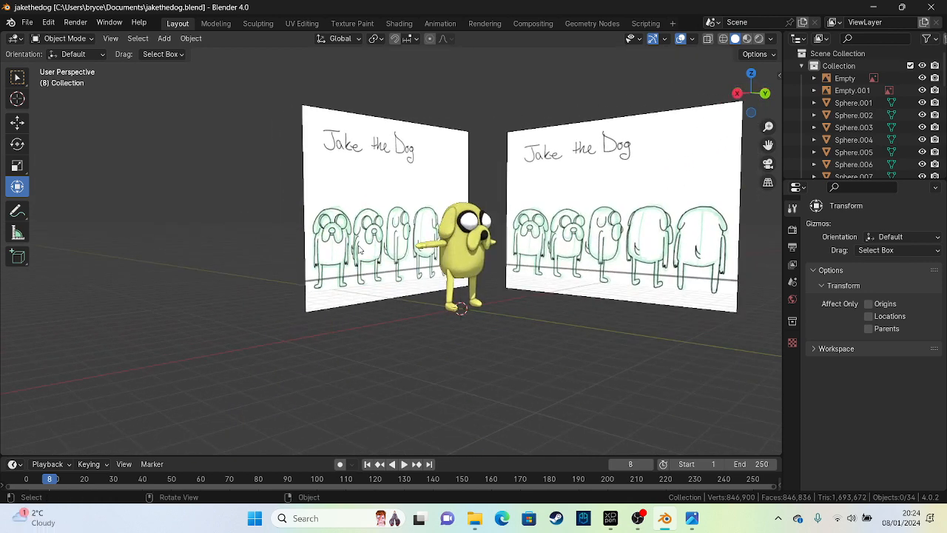
{"action": "scroll", "coordinate": [374, 235], "scroll_direction": "down", "scroll_amount": 1}
{"action": "middle_click_drag", "start_coordinate": [374, 235], "coordinate": [302, 238]}
{"action": "middle_click_drag", "start_coordinate": [738, 268], "coordinate": [396, 262], "text": "shift"}
{"action": "scroll", "coordinate": [414, 255], "scroll_direction": "up", "scroll_amount": 8}
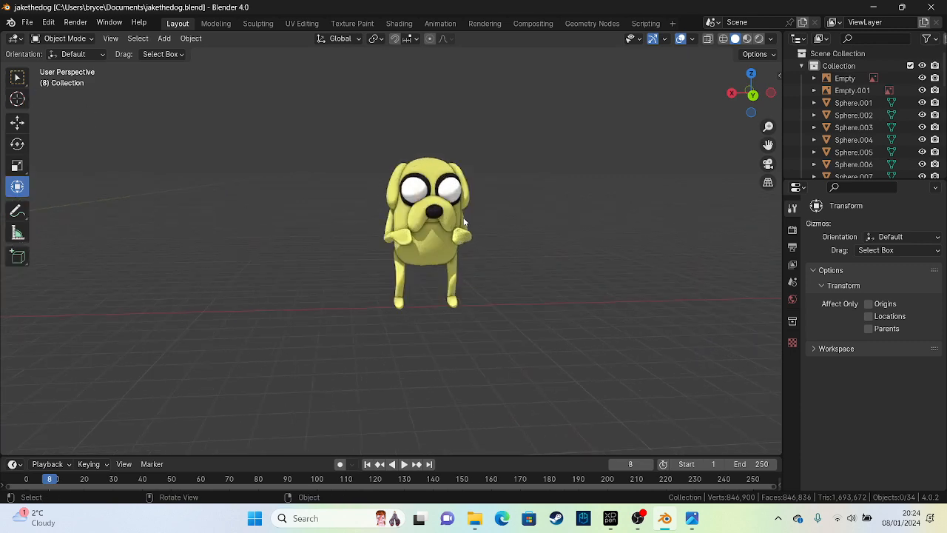
{"action": "middle_click_drag", "start_coordinate": [477, 236], "coordinate": [367, 219], "text": "shift"}
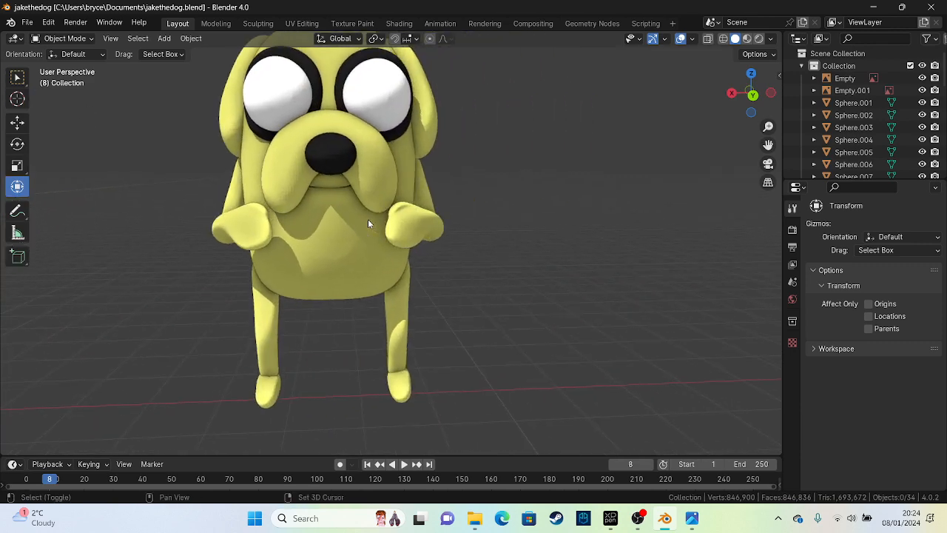
{"action": "left_click", "coordinate": [415, 224]}
{"action": "left_click", "coordinate": [243, 234], "text": "shift"}
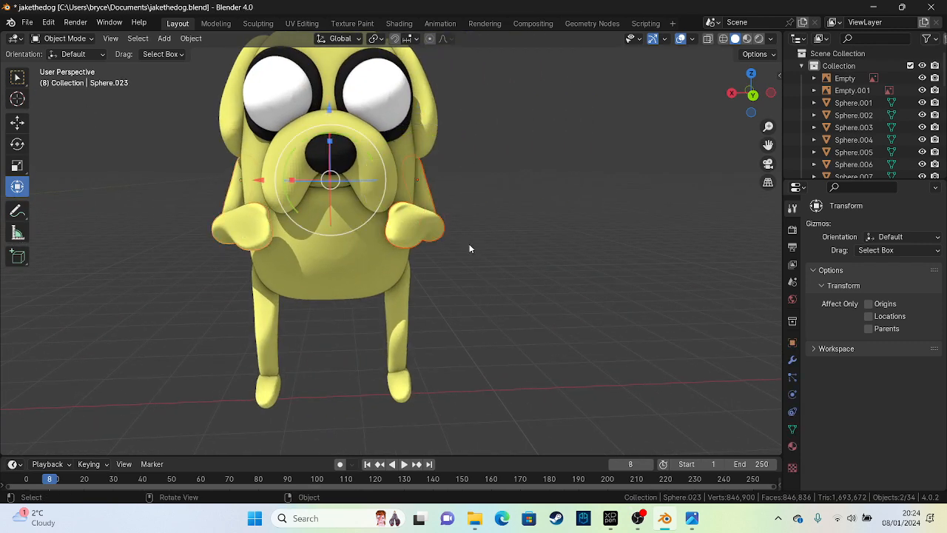
{"action": "left_click", "coordinate": [468, 253]}
{"action": "left_click", "coordinate": [252, 240]}
{"action": "left_click", "coordinate": [408, 229], "text": "shift"}
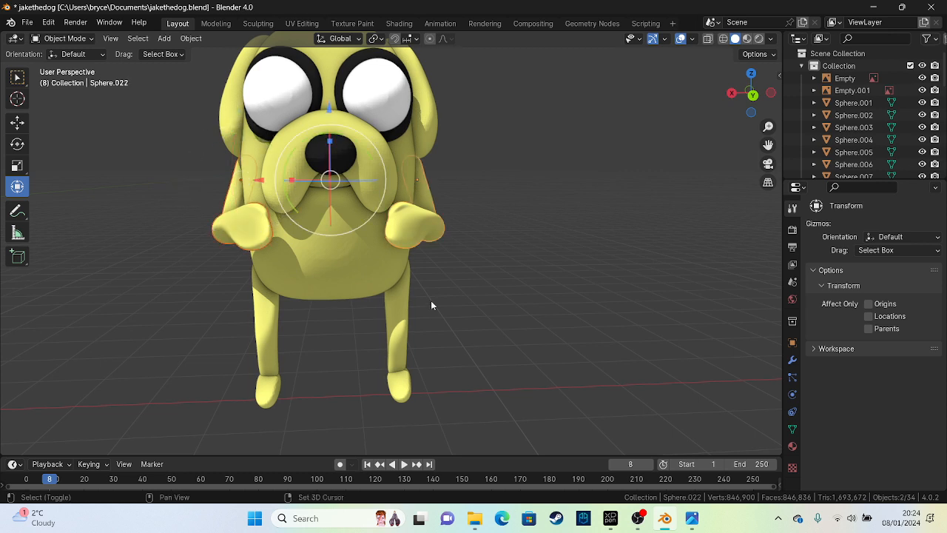
{"action": "left_click", "coordinate": [400, 336], "text": "shift"}
{"action": "left_click", "coordinate": [272, 389], "text": "shift"}
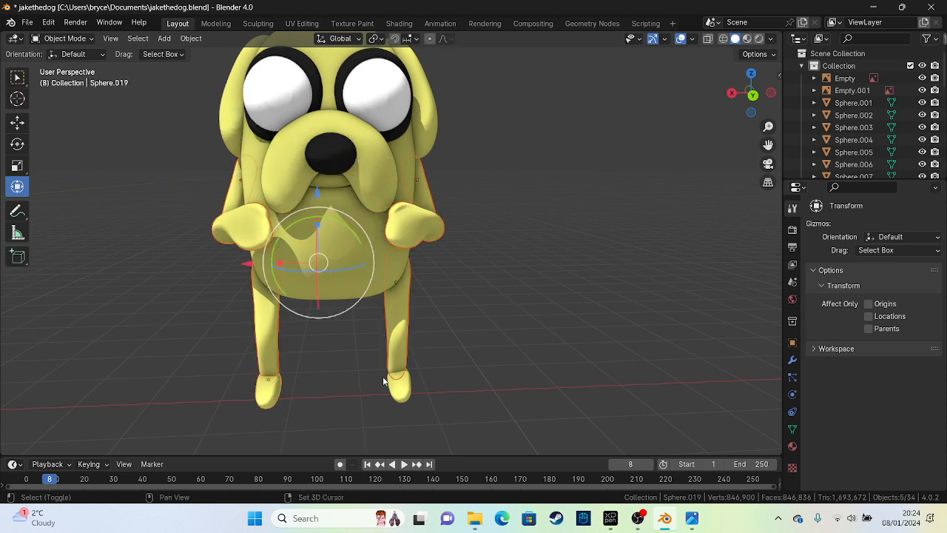
{"action": "left_click", "coordinate": [398, 386], "text": "shift"}
{"action": "left_click", "coordinate": [351, 222], "text": "shift"}
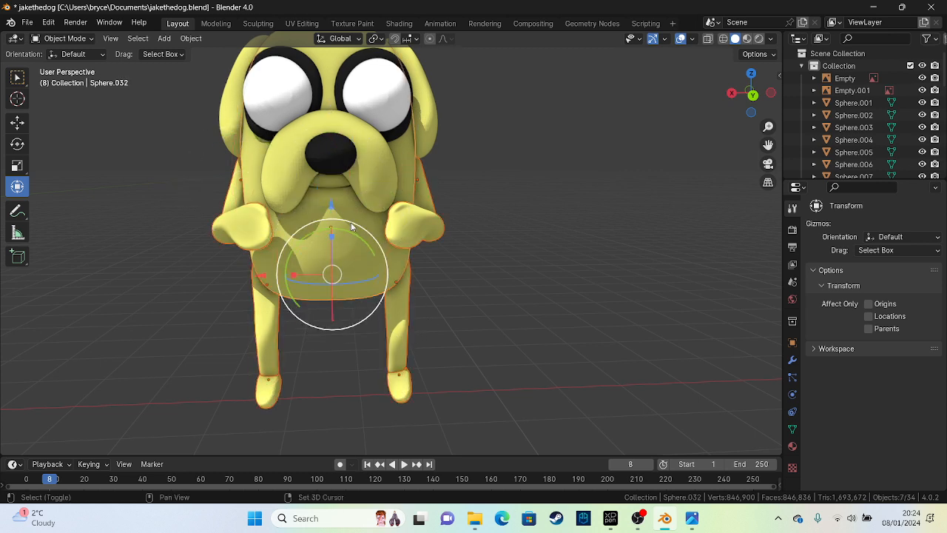
Step: Add the muzzle, both ears and the black eye rims to the selection and join all selected parts into one object
{"action": "left_click", "coordinate": [376, 173], "text": "shift"}
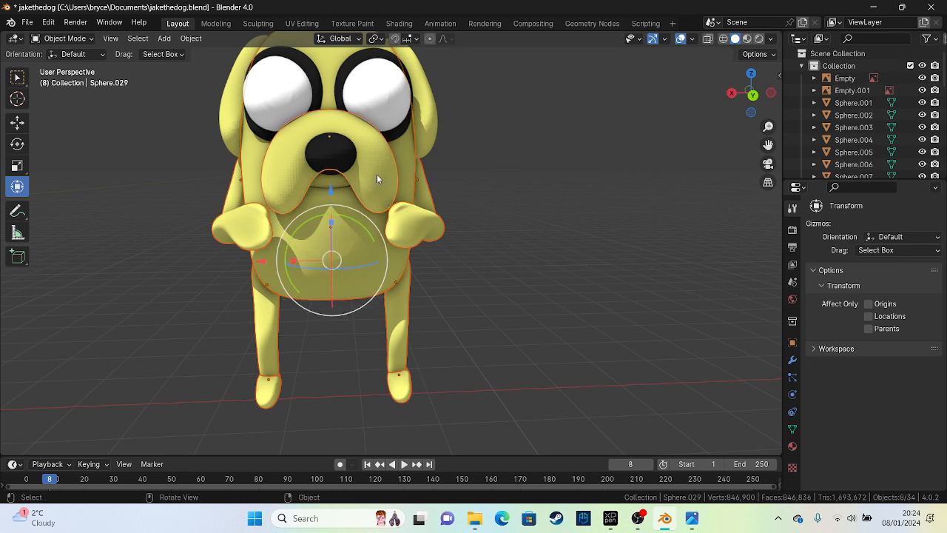
{"action": "left_click", "coordinate": [376, 174], "text": "shift"}
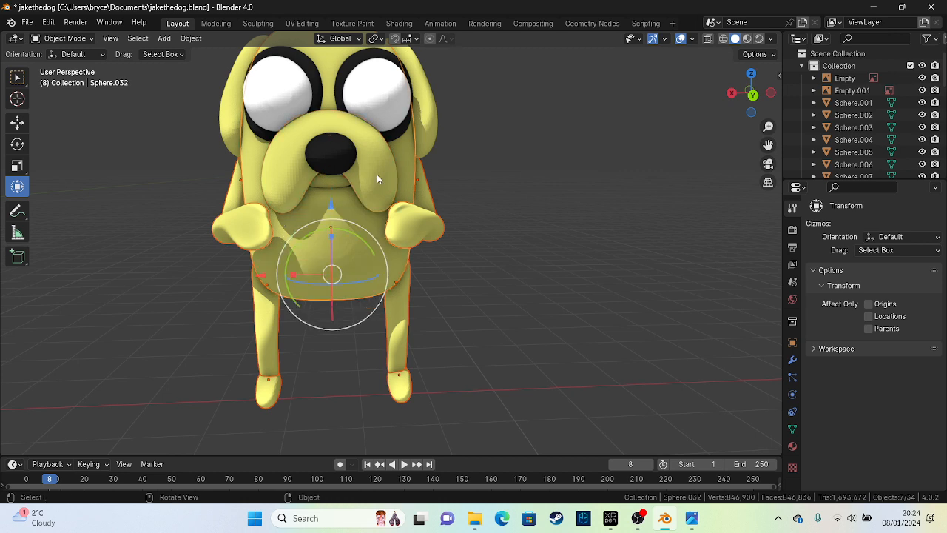
{"action": "left_click", "coordinate": [368, 166], "text": "shift"}
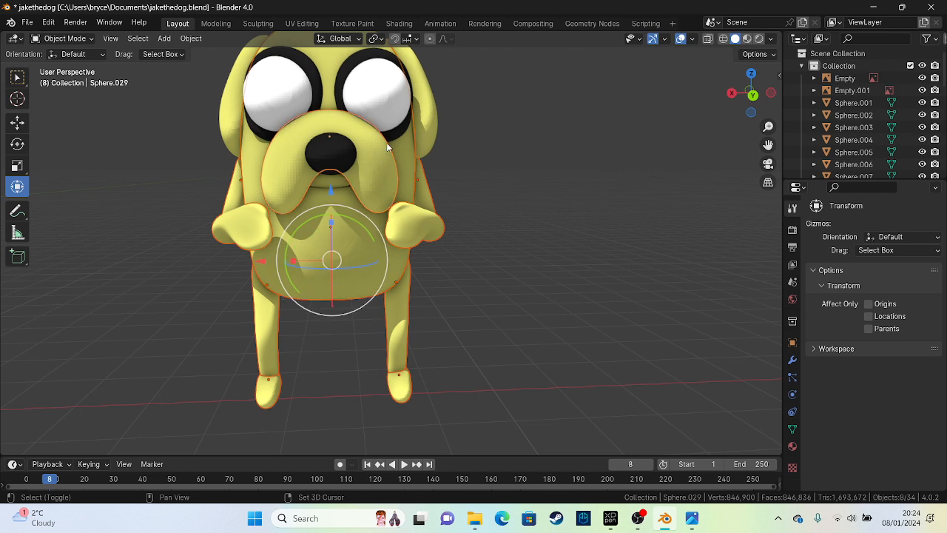
{"action": "left_click", "coordinate": [423, 120], "text": "shift"}
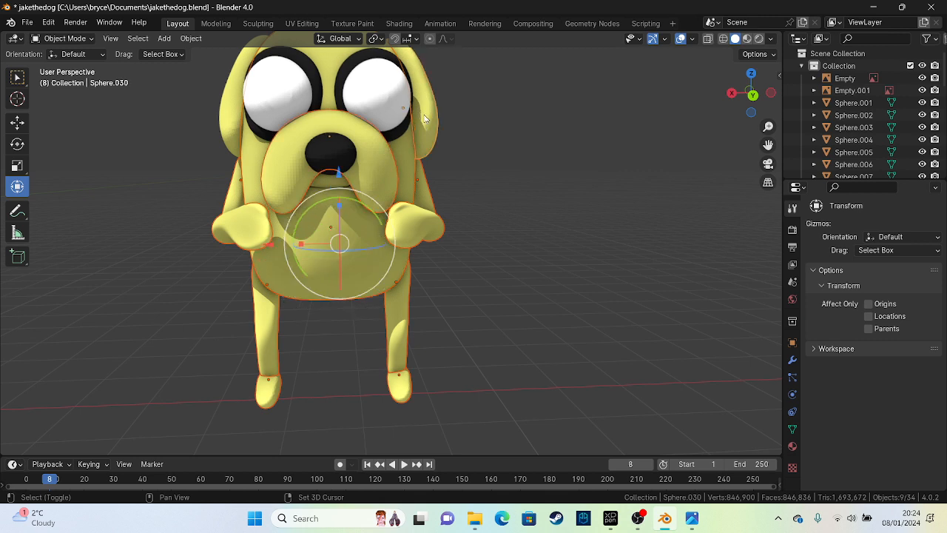
{"action": "left_click", "coordinate": [232, 108], "text": "shift"}
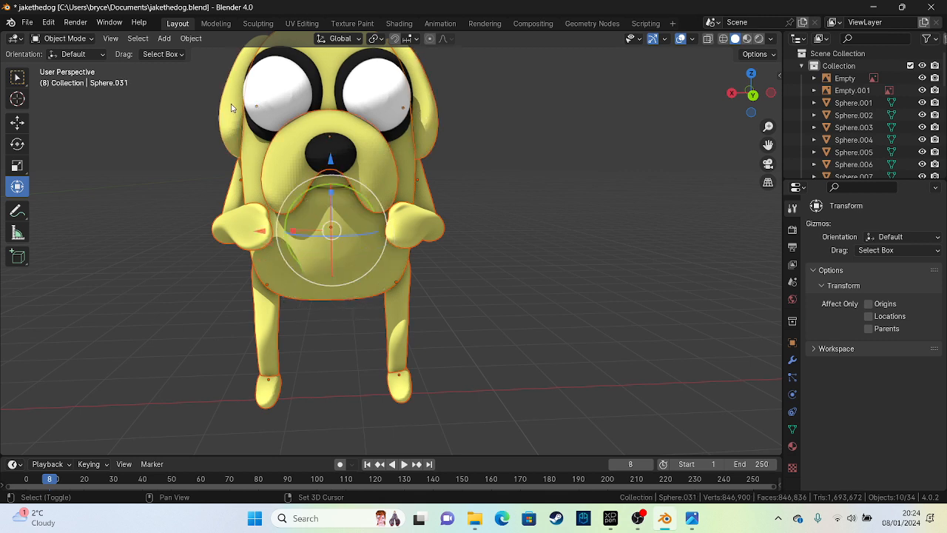
{"action": "left_click", "coordinate": [317, 74], "text": "shift"}
{"action": "left_click", "coordinate": [347, 72], "text": "shift"}
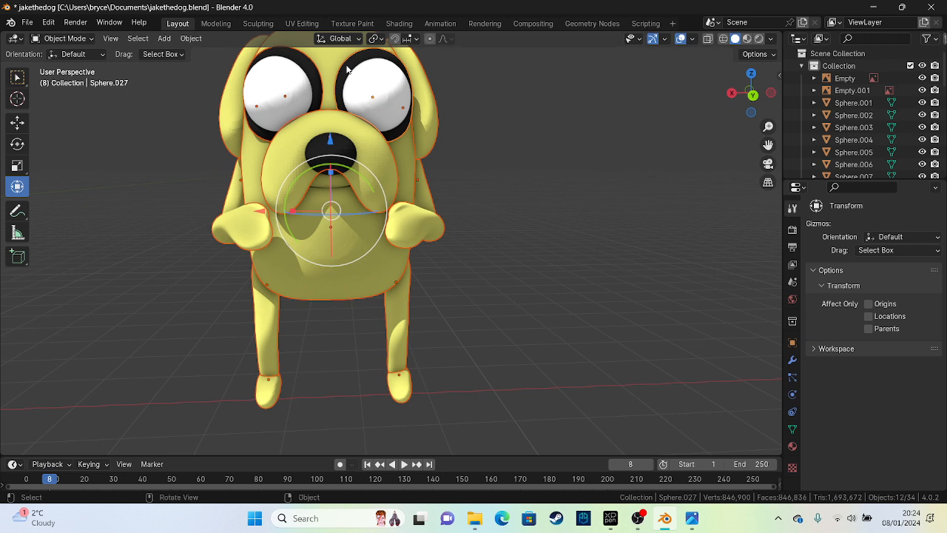
{"action": "right_click", "coordinate": [355, 271]}
{"action": "mouse_move", "coordinate": [356, 275]}
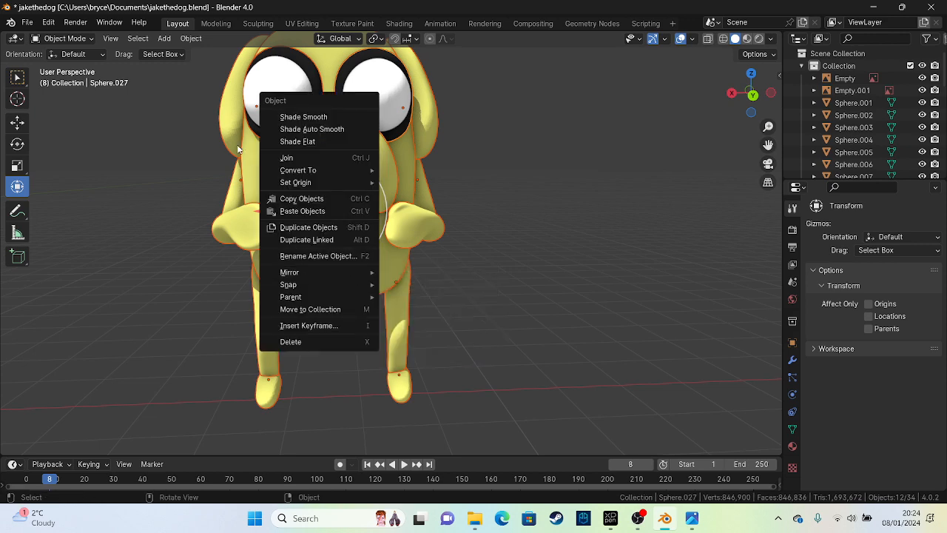
{"action": "left_click", "coordinate": [285, 157]}
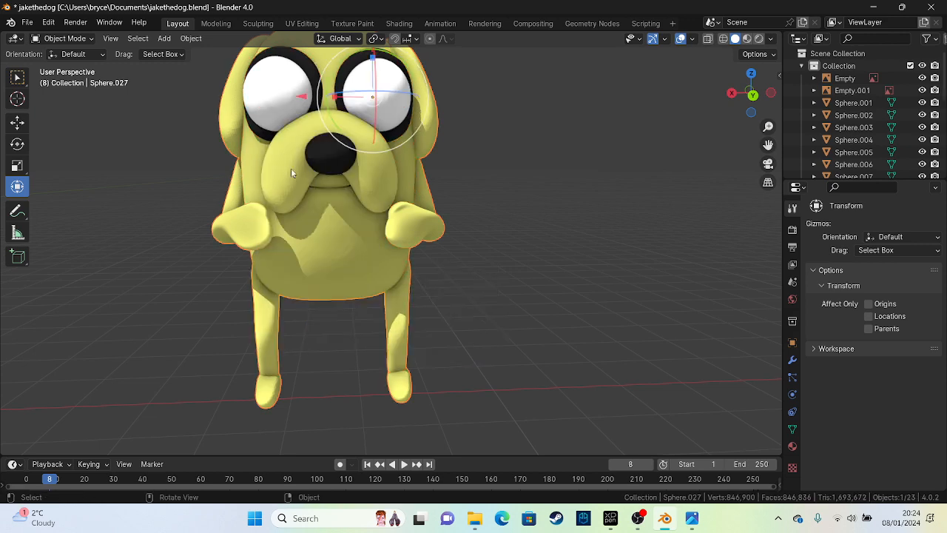
Step: Try moving the joined body away from the eyes and nose, and undo the move
{"action": "scroll", "coordinate": [384, 178], "scroll_direction": "down", "scroll_amount": 4}
{"action": "left_click_drag", "start_coordinate": [385, 178], "coordinate": [157, 116]}
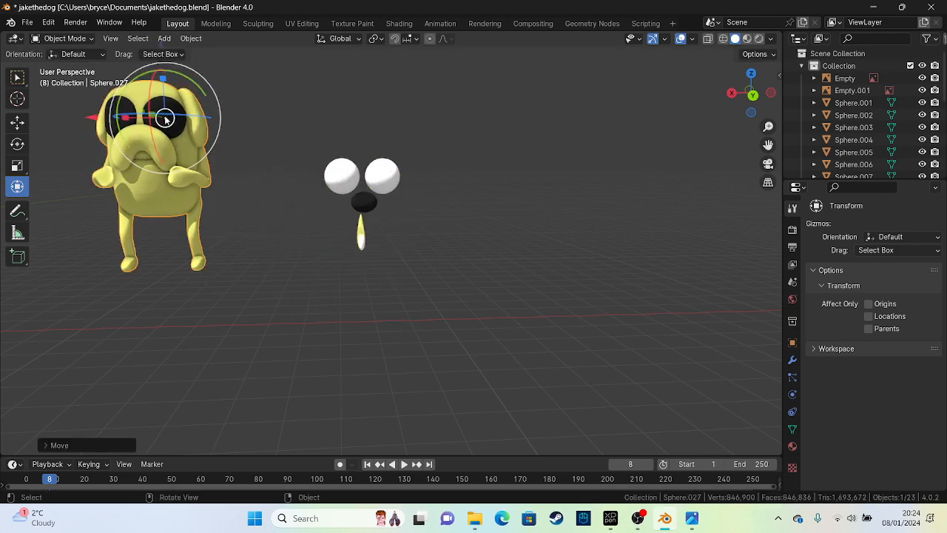
{"action": "key", "text": "ctrl+z"}
Step: Add the tail to the selected body and join the two into one object
{"action": "middle_click_drag", "start_coordinate": [204, 146], "coordinate": [486, 242]}
{"action": "left_click", "coordinate": [464, 216], "text": "shift"}
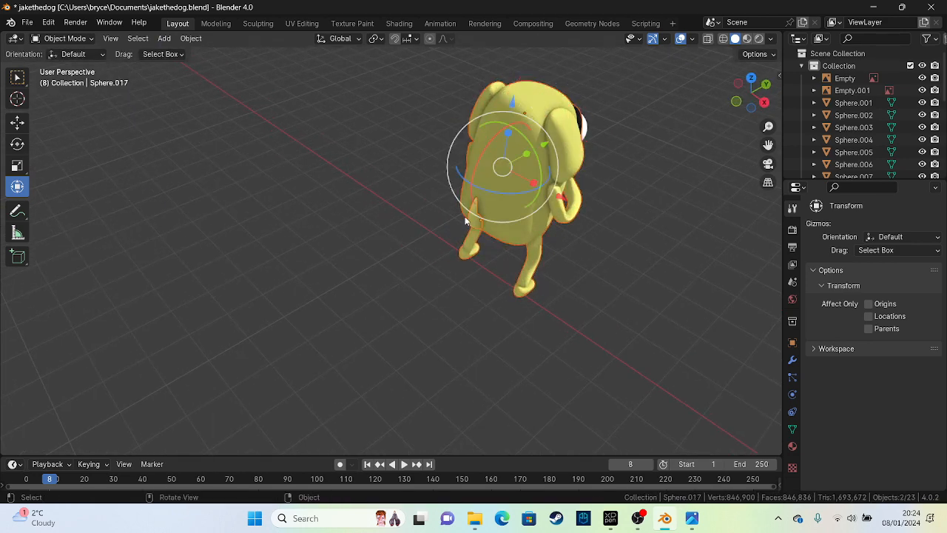
{"action": "right_click", "coordinate": [465, 216]}
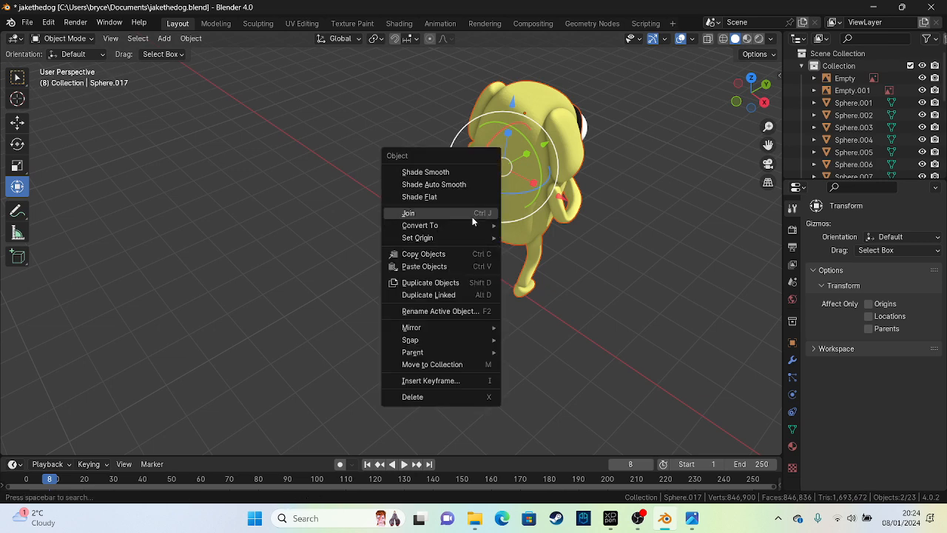
{"action": "left_click", "coordinate": [478, 212]}
Step: Switch the joined body to Sculpt Mode and remesh it with a voxel size of 0.015 m
{"action": "middle_click_drag", "start_coordinate": [631, 263], "coordinate": [455, 248]}
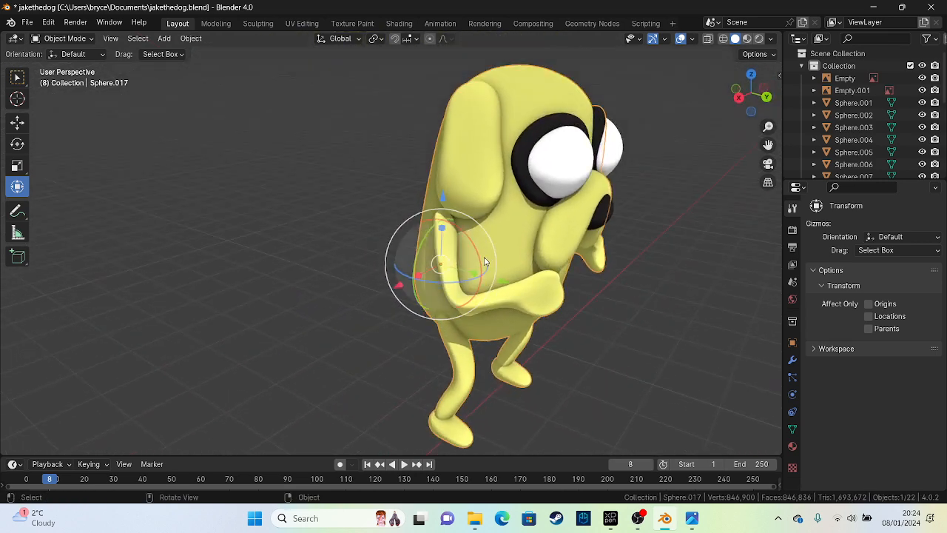
{"action": "left_click", "coordinate": [65, 38]}
{"action": "left_click", "coordinate": [81, 80]}
{"action": "scroll", "coordinate": [942, 275], "scroll_direction": "down", "scroll_amount": 10}
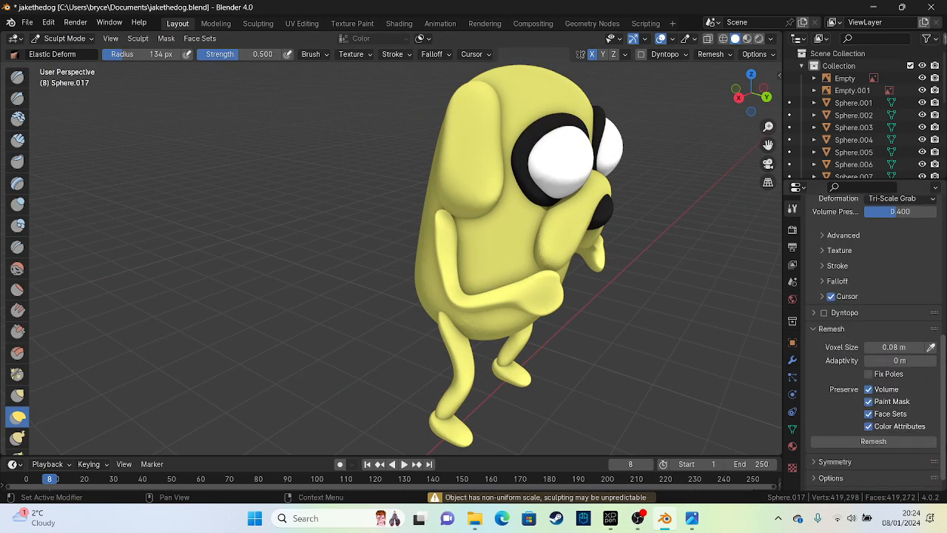
{"action": "left_click_drag", "start_coordinate": [877, 335], "coordinate": [858, 335]}
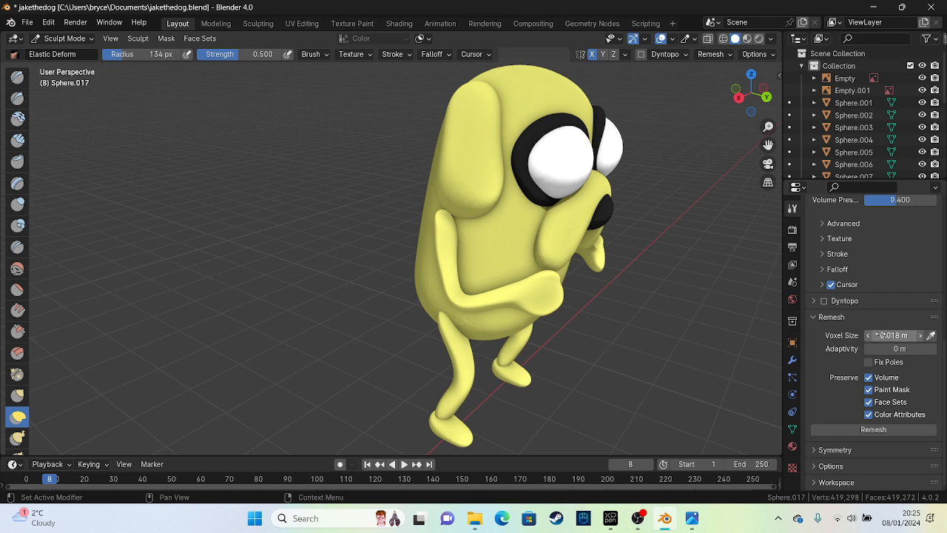
{"action": "left_click", "coordinate": [867, 336]}
{"action": "left_click", "coordinate": [867, 336]}
{"action": "left_click", "coordinate": [867, 335]}
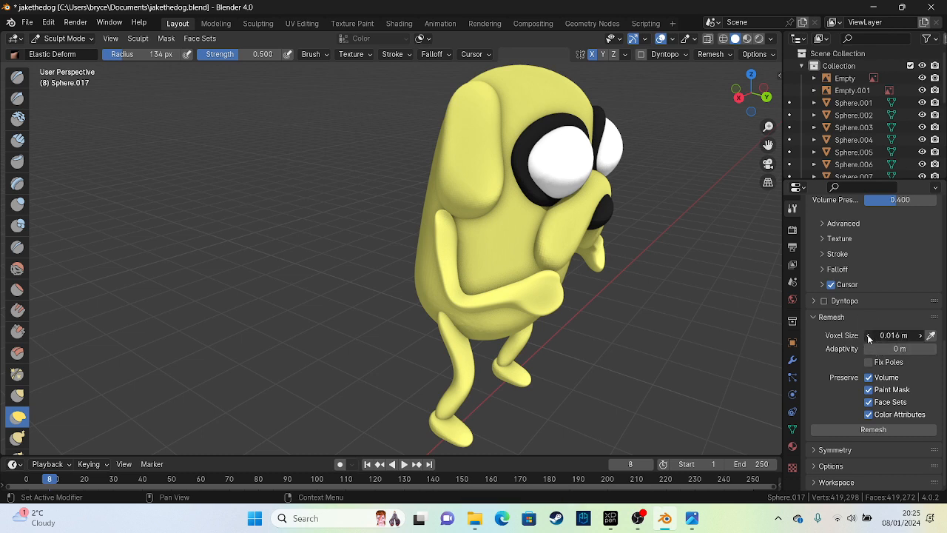
{"action": "left_click", "coordinate": [897, 431]}
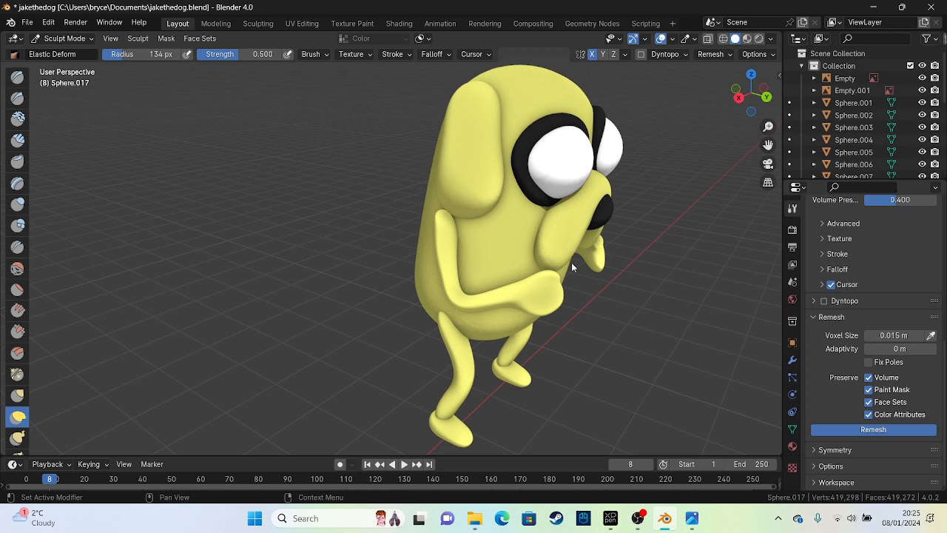
Step: Smooth the seams where the arm meets the shoulder and the tail meets the back
{"action": "middle_click_drag", "start_coordinate": [560, 274], "coordinate": [637, 247]}
{"action": "scroll", "coordinate": [537, 225], "scroll_direction": "up", "scroll_amount": 2}
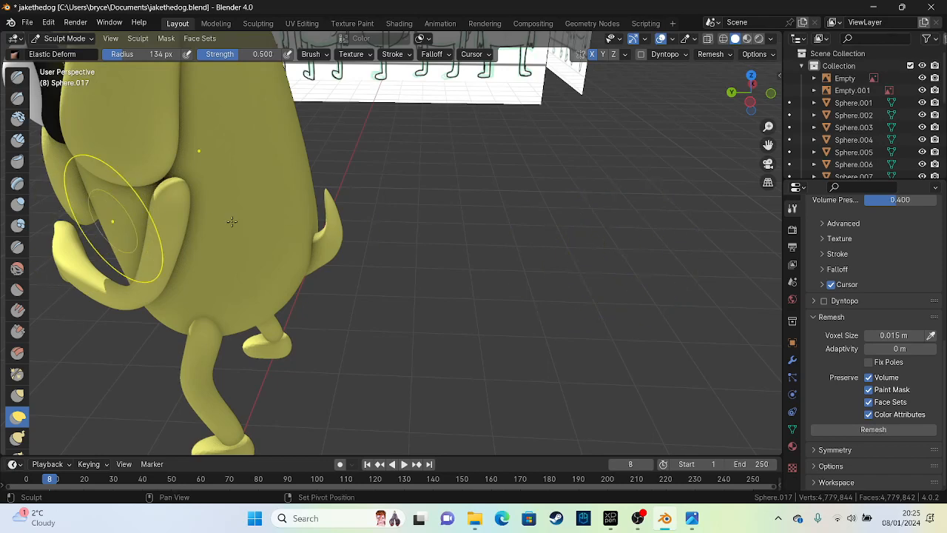
{"action": "middle_click_drag", "start_coordinate": [231, 221], "coordinate": [354, 262]}
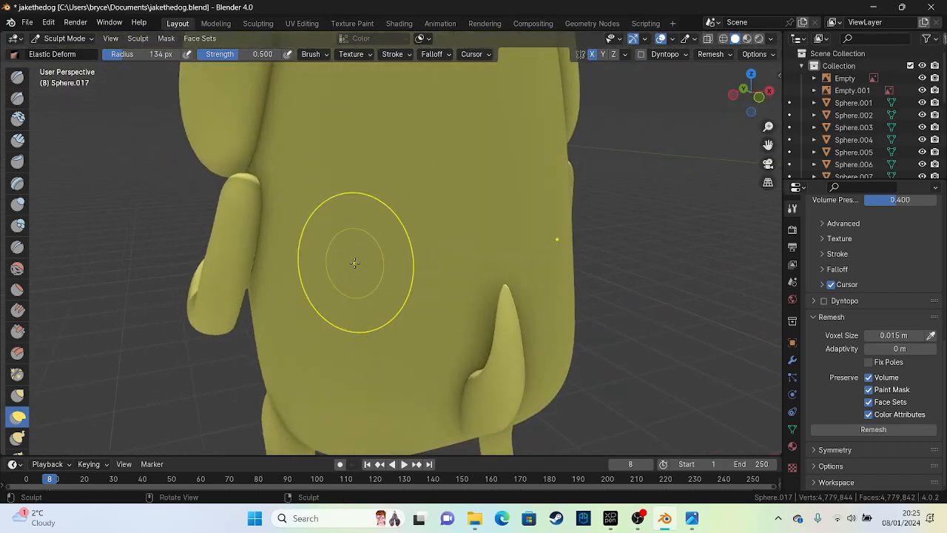
{"action": "mouse_move", "coordinate": [250, 193]}
{"action": "left_mouse_down", "text": "shift"}
{"action": "mouse_move", "coordinate": [259, 184]}
{"action": "mouse_move", "coordinate": [254, 217]}
{"action": "left_mouse_up", "text": "shift"}
{"action": "mouse_move", "coordinate": [460, 385]}
{"action": "left_mouse_down", "text": "shift"}
{"action": "mouse_move", "coordinate": [461, 418]}
{"action": "mouse_move", "coordinate": [454, 402]}
{"action": "left_mouse_up", "text": "shift"}
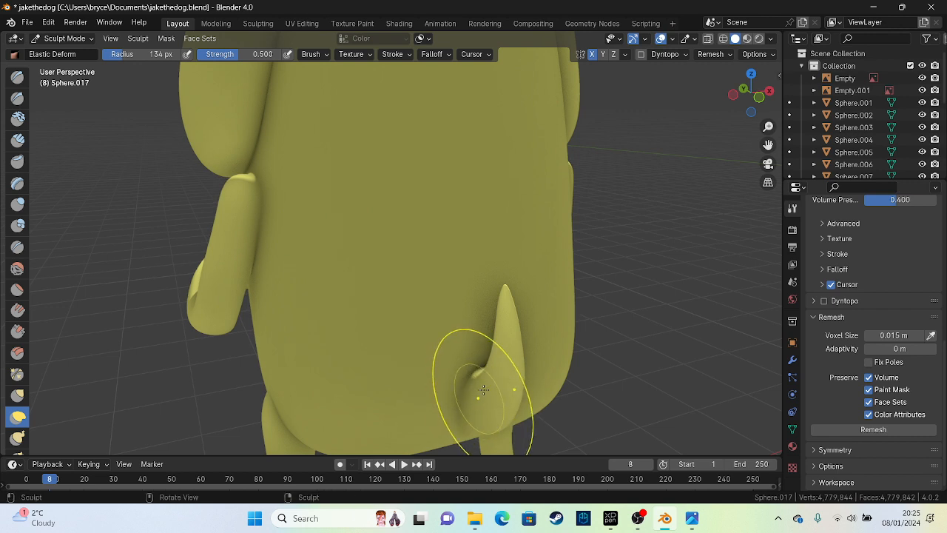
Step: Smooth the creases between the arm, the upper leg and the rear of the body
{"action": "middle_click_drag", "start_coordinate": [469, 391], "coordinate": [464, 311]}
{"action": "left_click_drag", "start_coordinate": [224, 292], "coordinate": [229, 281], "text": "shift"}
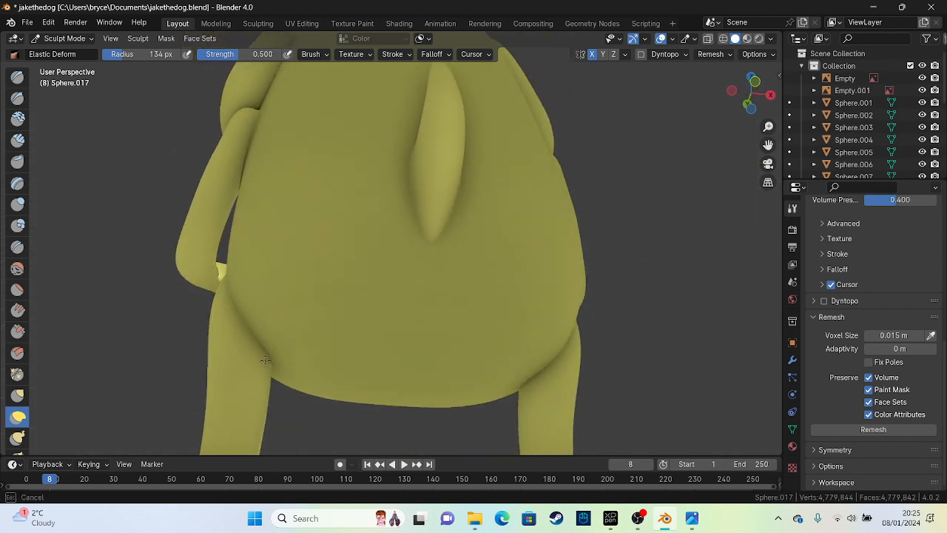
{"action": "left_click_drag", "start_coordinate": [265, 360], "coordinate": [264, 355], "text": "shift"}
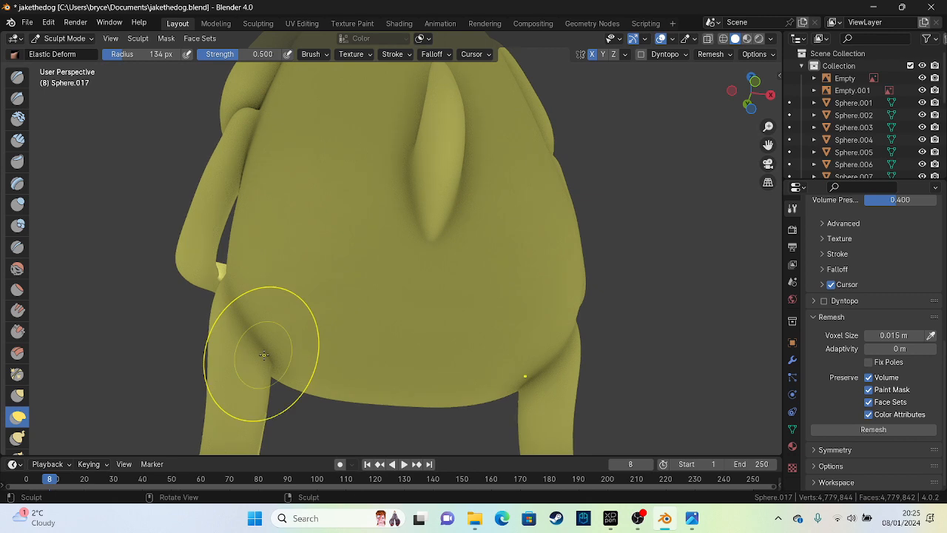
{"action": "left_click_drag", "start_coordinate": [252, 320], "coordinate": [272, 356], "text": "shift"}
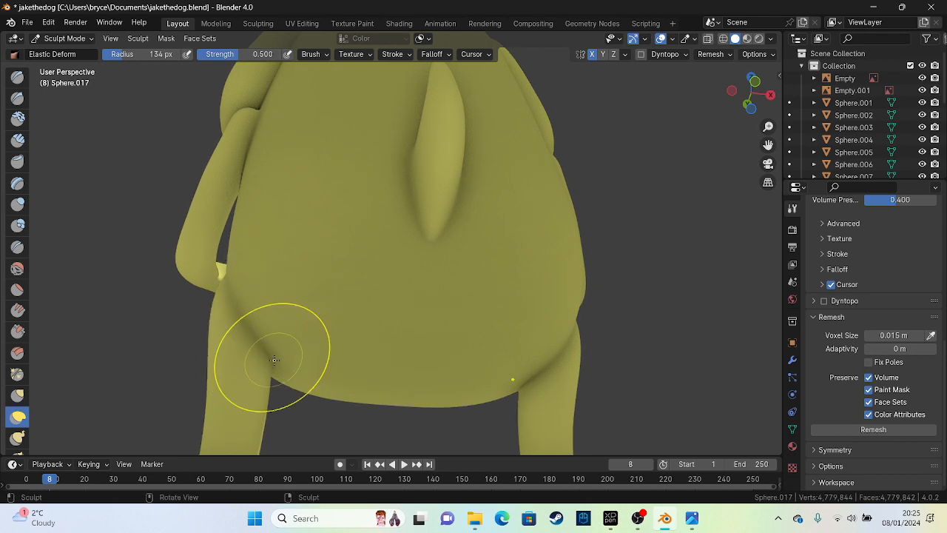
Step: Smooth the front leg joints, the lower belly edge and the side of the body
{"action": "middle_click_drag", "start_coordinate": [244, 335], "coordinate": [557, 335]}
{"action": "left_click_drag", "start_coordinate": [557, 335], "coordinate": [491, 425], "text": "shift"}
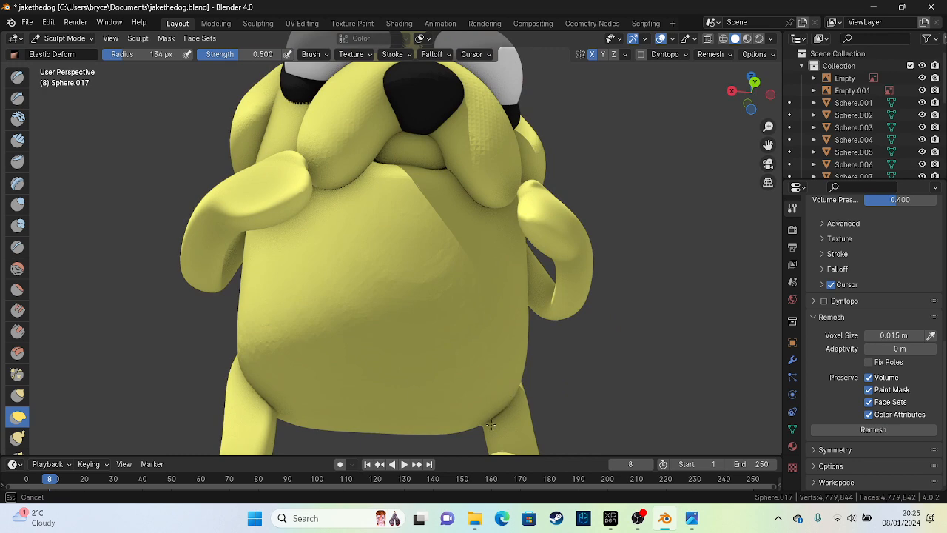
{"action": "mouse_move", "coordinate": [411, 410]}
{"action": "left_mouse_down", "text": "shift"}
{"action": "mouse_move", "coordinate": [276, 419]}
{"action": "mouse_move", "coordinate": [268, 405]}
{"action": "left_mouse_up", "text": "shift"}
{"action": "left_click_drag", "start_coordinate": [244, 347], "coordinate": [294, 271], "text": "shift"}
Step: Smooth the rough surface of the muzzle and the face below the eye rim
{"action": "middle_click_drag", "start_coordinate": [335, 218], "coordinate": [285, 214]}
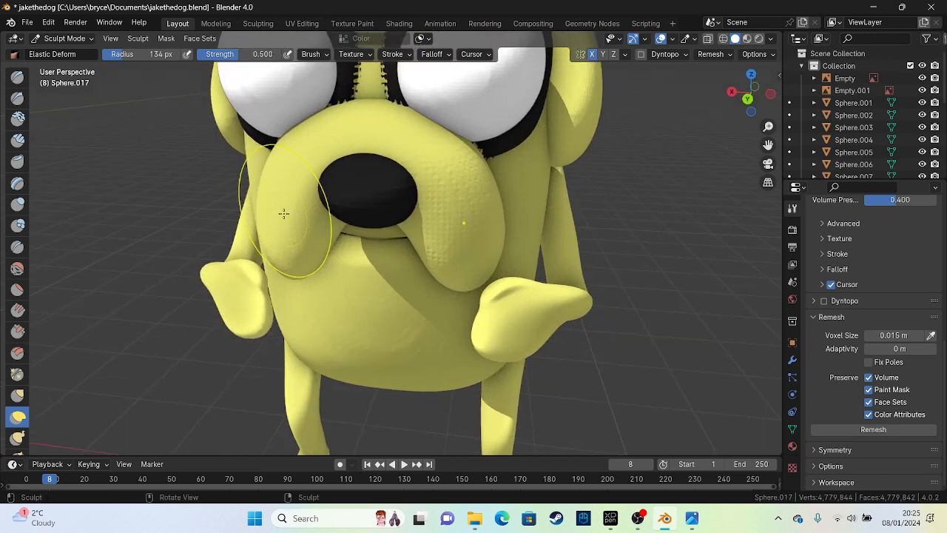
{"action": "left_click", "coordinate": [386, 55]}
{"action": "left_click_drag", "start_coordinate": [514, 165], "coordinate": [513, 166]}
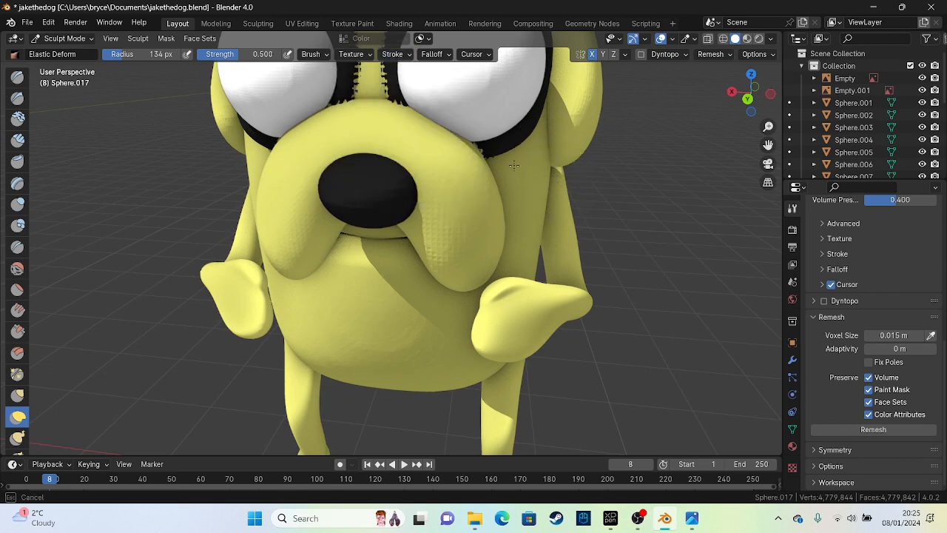
{"action": "scroll", "coordinate": [363, 173], "scroll_direction": "down", "scroll_amount": 3}
{"action": "middle_click_drag", "start_coordinate": [363, 173], "coordinate": [376, 249]}
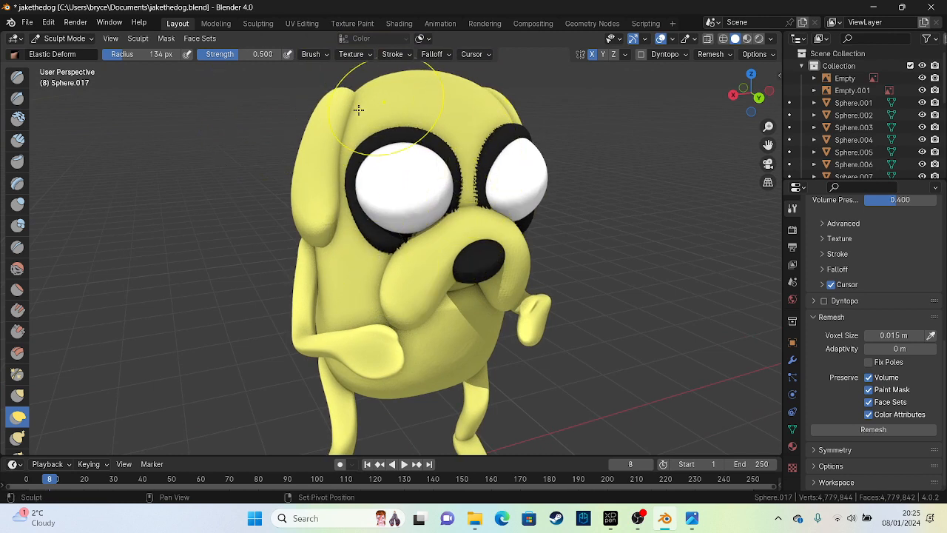
{"action": "middle_click_drag", "start_coordinate": [386, 144], "coordinate": [630, 195]}
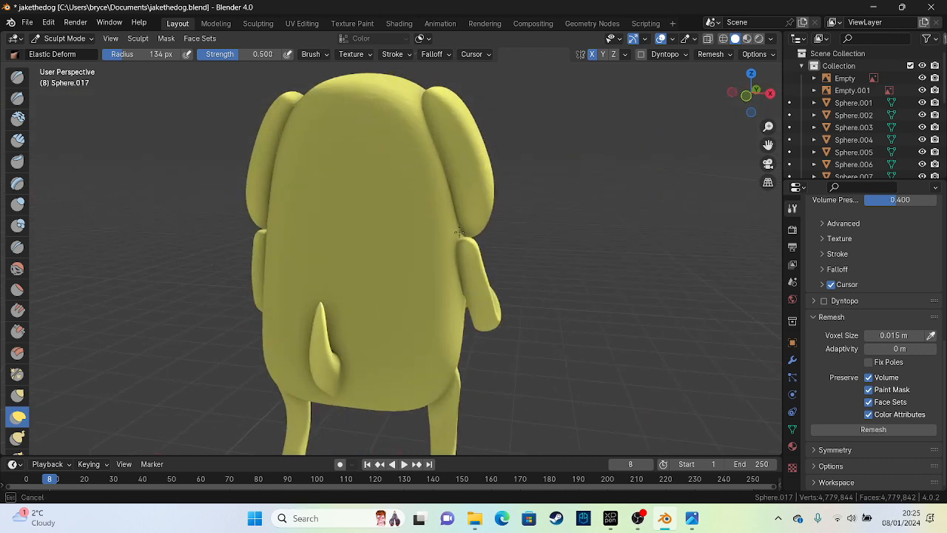
{"action": "middle_click_drag", "start_coordinate": [295, 249], "coordinate": [276, 205]}
{"action": "scroll", "coordinate": [296, 205], "scroll_direction": "down", "scroll_amount": 4}
{"action": "middle_click_drag", "start_coordinate": [344, 221], "coordinate": [407, 230]}
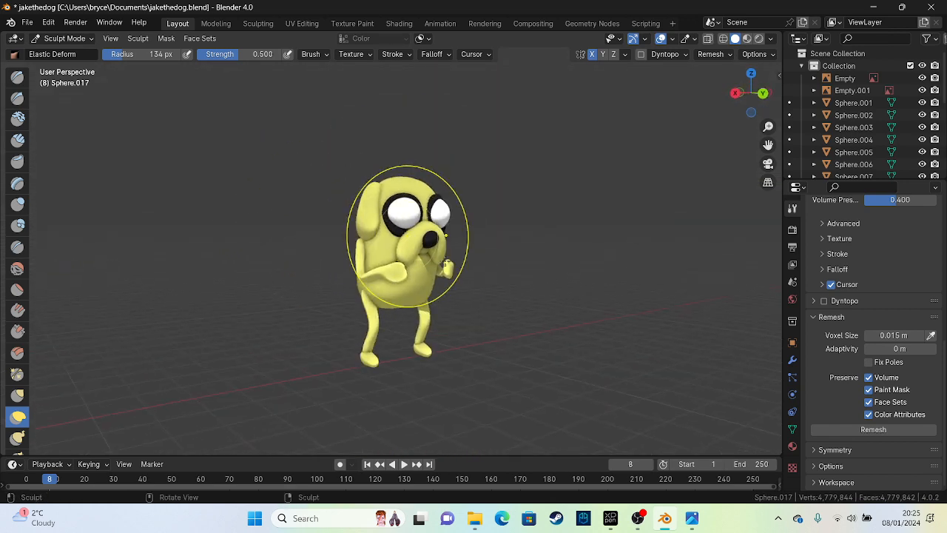
Step: Raise the remesh voxel size to 0.04 m and remesh the body mesh
{"action": "scroll", "coordinate": [497, 287], "scroll_direction": "up", "scroll_amount": 2}
{"action": "mouse_move", "coordinate": [475, 286]}
{"action": "middle_mouse_down", "text": "shift"}
{"action": "mouse_move", "coordinate": [465, 295]}
{"action": "mouse_move", "coordinate": [418, 270]}
{"action": "middle_mouse_up", "text": "shift"}
{"action": "middle_click_drag", "start_coordinate": [418, 270], "coordinate": [376, 271]}
{"action": "scroll", "coordinate": [372, 270], "scroll_direction": "up", "scroll_amount": 1}
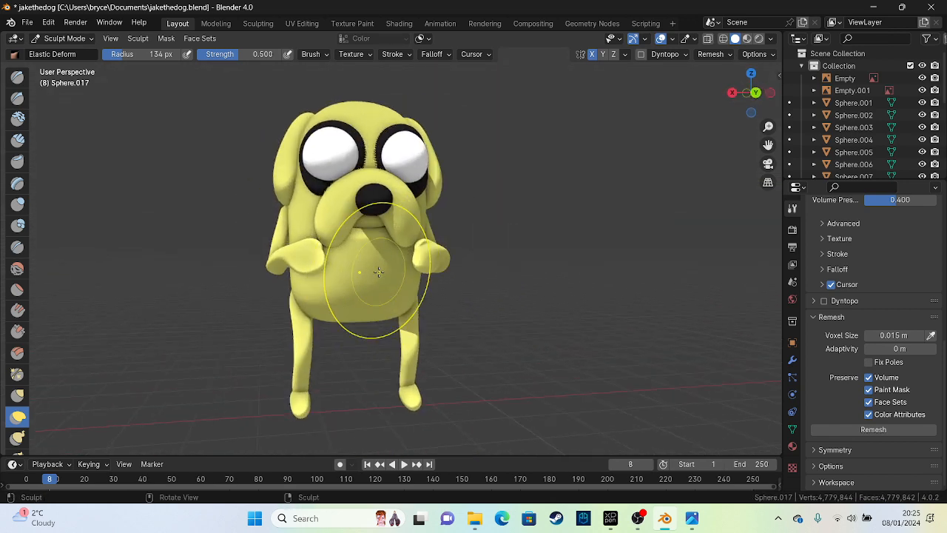
{"action": "mouse_move", "coordinate": [285, 411]}
{"action": "left_mouse_down"}
{"action": "mouse_move", "coordinate": [314, 385]}
{"action": "mouse_move", "coordinate": [397, 402]}
{"action": "left_mouse_up"}
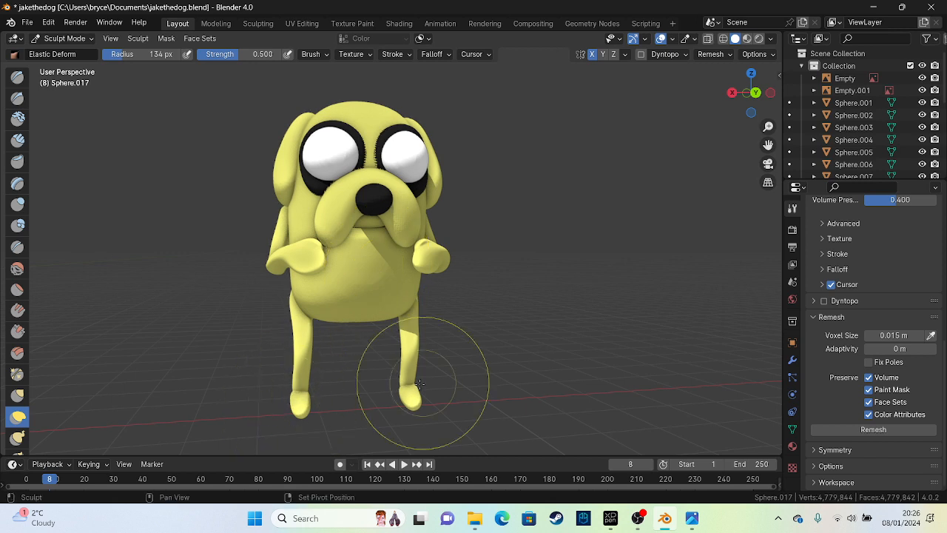
{"action": "left_click", "coordinate": [921, 337]}
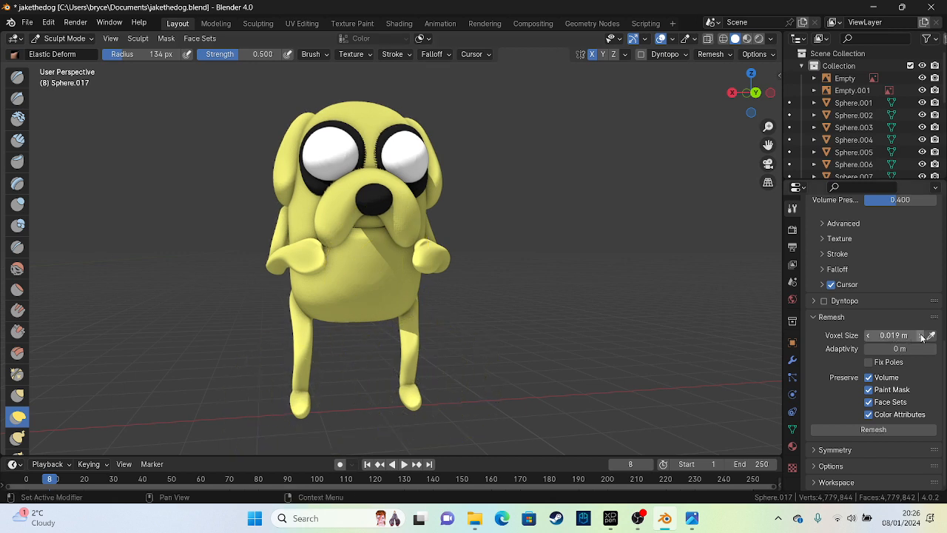
{"action": "left_click", "coordinate": [921, 337]}
{"action": "left_click", "coordinate": [921, 338]}
{"action": "left_click", "coordinate": [921, 337]}
{"action": "left_click", "coordinate": [921, 337]}
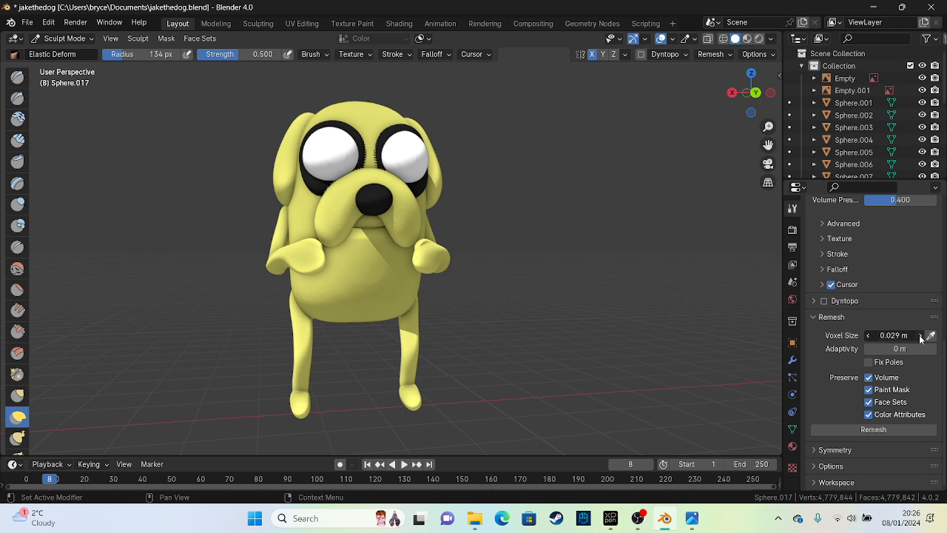
{"action": "left_click", "coordinate": [921, 337]}
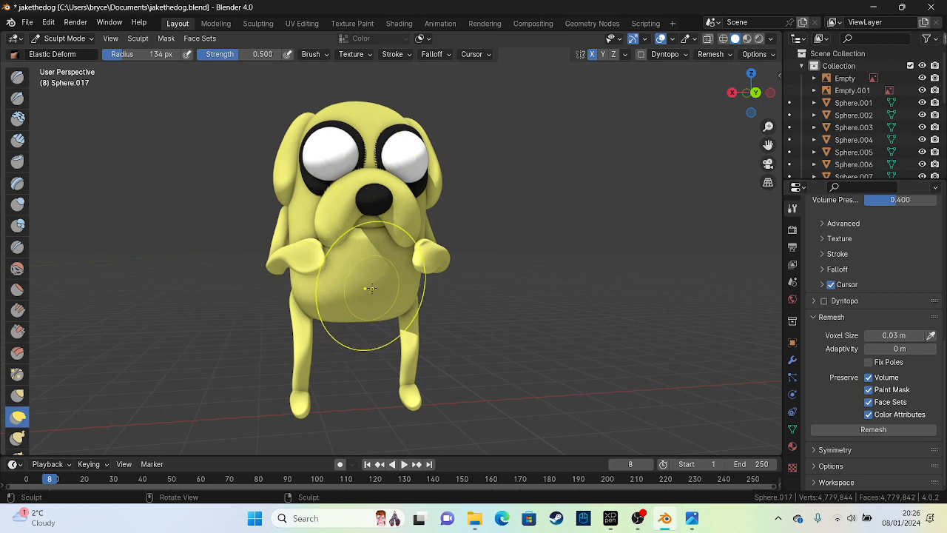
{"action": "left_click", "coordinate": [921, 338]}
{"action": "left_click", "coordinate": [921, 337]}
{"action": "left_click", "coordinate": [921, 337]}
{"action": "left_click", "coordinate": [921, 337]}
{"action": "left_click", "coordinate": [921, 337]}
{"action": "left_click", "coordinate": [921, 338]}
{"action": "left_click", "coordinate": [921, 338]}
{"action": "left_click", "coordinate": [921, 337]}
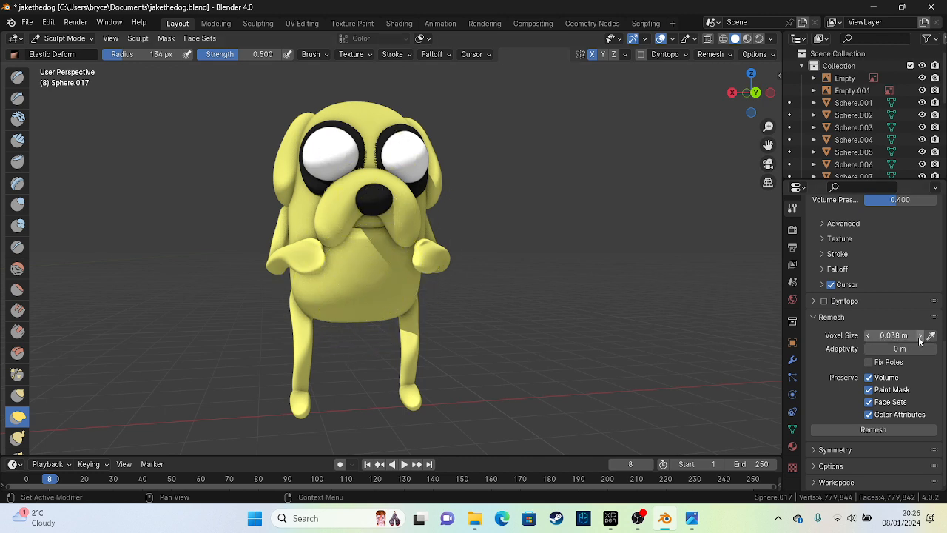
{"action": "left_click", "coordinate": [921, 337]}
{"action": "left_click", "coordinate": [884, 429]}
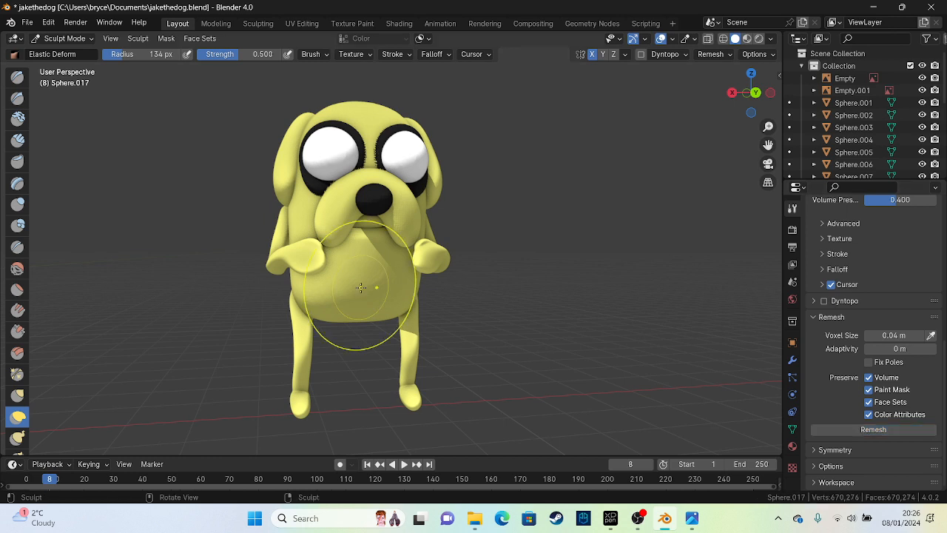
Step: Smooth the seam where the arm meets the side of the back below the ear
{"action": "middle_click_drag", "start_coordinate": [361, 287], "coordinate": [613, 290]}
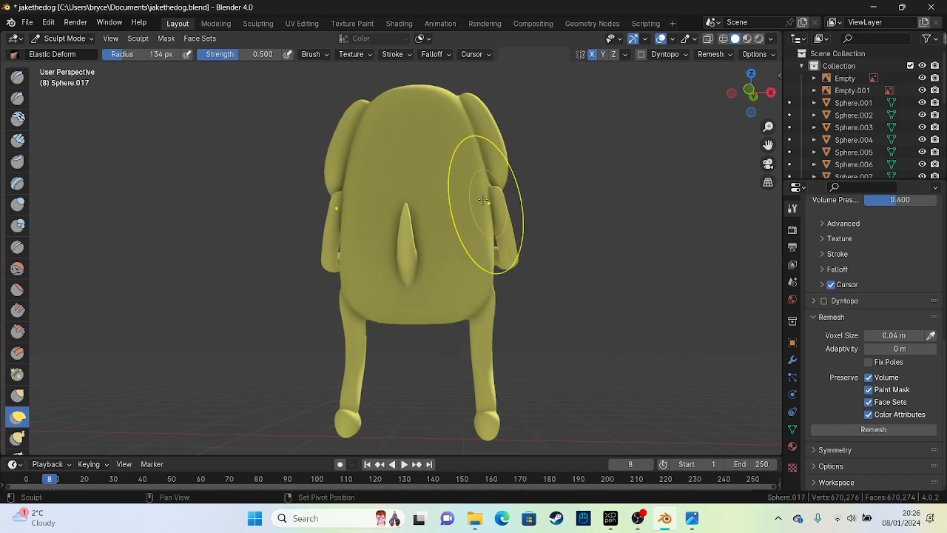
{"action": "left_click_drag", "start_coordinate": [489, 189], "coordinate": [483, 188]}
{"action": "left_click_drag", "start_coordinate": [483, 189], "coordinate": [480, 237]}
{"action": "scroll", "coordinate": [597, 162], "scroll_direction": "down", "scroll_amount": 1}
{"action": "middle_click_drag", "start_coordinate": [597, 162], "coordinate": [286, 200]}
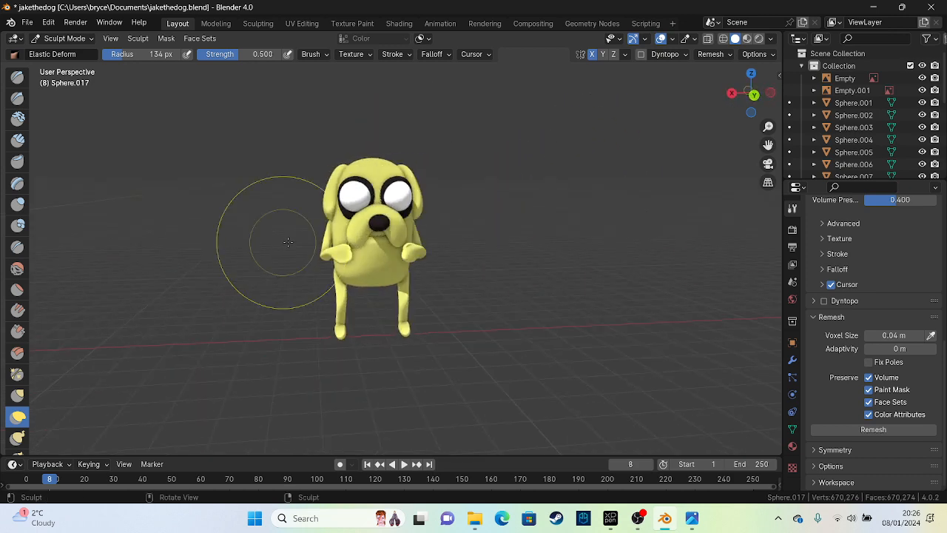
{"action": "scroll", "coordinate": [309, 241], "scroll_direction": "up", "scroll_amount": 2}
{"action": "middle_click_drag", "start_coordinate": [317, 244], "coordinate": [407, 265]}
Step: Switch from Sculpt Mode to Object Mode and hide the viewport overlays
{"action": "left_click", "coordinate": [81, 38]}
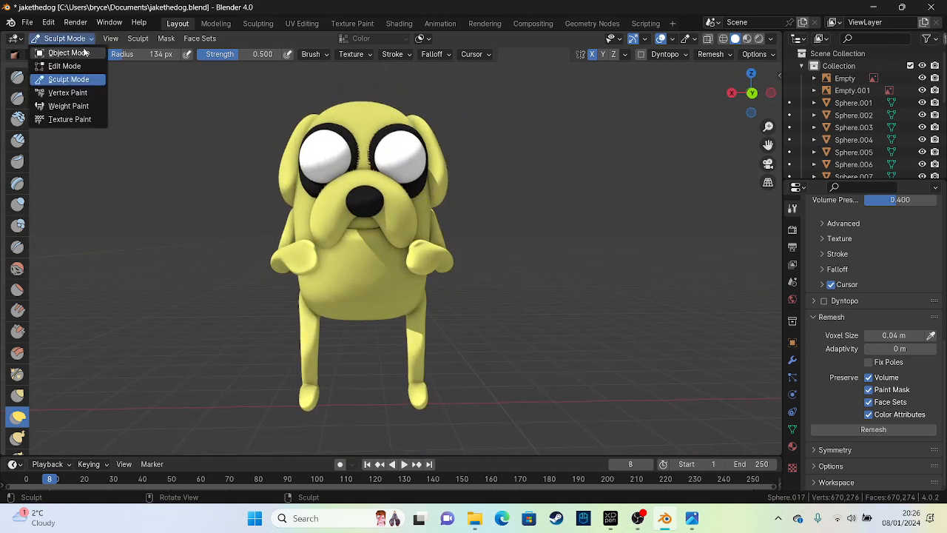
{"action": "left_click", "coordinate": [87, 52]}
{"action": "left_click", "coordinate": [86, 55]}
{"action": "left_click", "coordinate": [509, 262]}
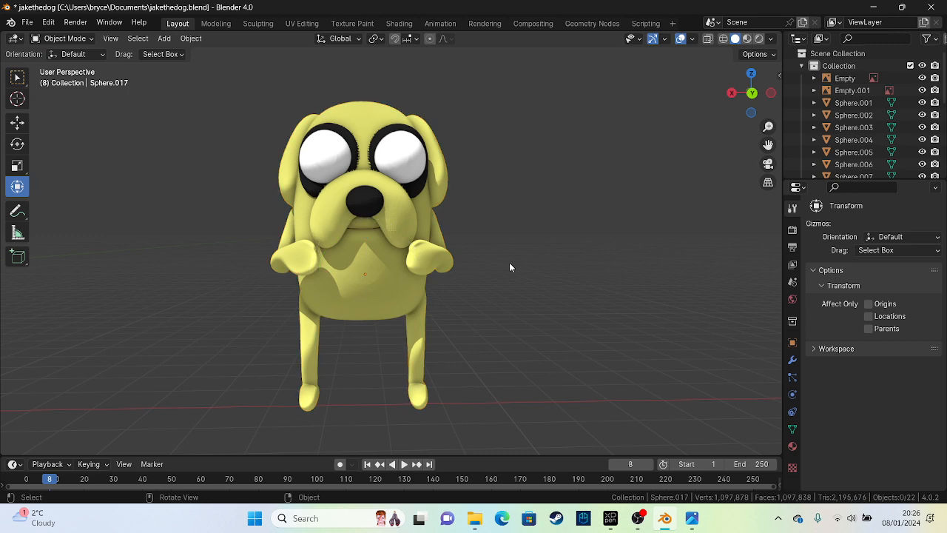
{"action": "scroll", "coordinate": [420, 267], "scroll_direction": "down", "scroll_amount": 4}
{"action": "mouse_move", "coordinate": [420, 267]}
{"action": "middle_mouse_down"}
{"action": "mouse_move", "coordinate": [400, 259]}
{"action": "mouse_move", "coordinate": [297, 289]}
{"action": "mouse_move", "coordinate": [411, 295]}
{"action": "mouse_move", "coordinate": [366, 287]}
{"action": "mouse_move", "coordinate": [386, 250]}
{"action": "mouse_move", "coordinate": [291, 232]}
{"action": "mouse_move", "coordinate": [268, 275]}
{"action": "mouse_move", "coordinate": [376, 318]}
{"action": "mouse_move", "coordinate": [415, 299]}
{"action": "mouse_move", "coordinate": [330, 283]}
{"action": "middle_mouse_up"}
{"action": "scroll", "coordinate": [370, 284], "scroll_direction": "up", "scroll_amount": 3}
{"action": "scroll", "coordinate": [414, 300], "scroll_direction": "down", "scroll_amount": 2}
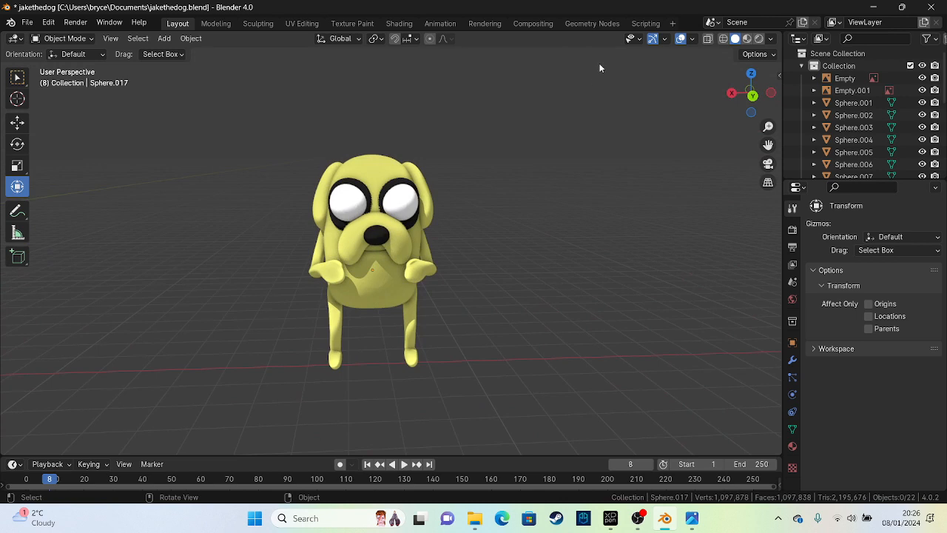
{"action": "left_click", "coordinate": [681, 40]}
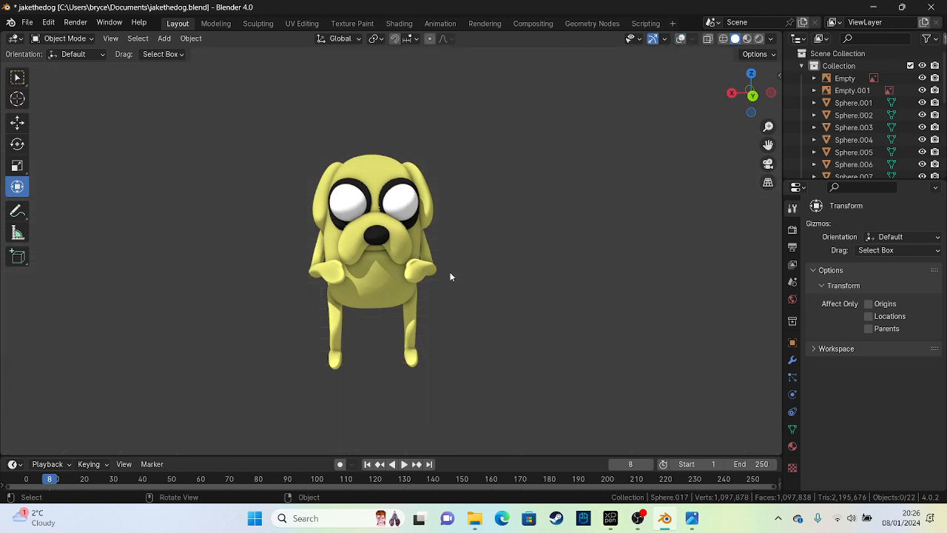
Step: Compare the original model with outstretched arms to the posed model, ending close on the posed one
{"action": "scroll", "coordinate": [430, 288], "scroll_direction": "down", "scroll_amount": 9}
{"action": "middle_click_drag", "start_coordinate": [287, 328], "coordinate": [447, 350], "text": "shift"}
{"action": "scroll", "coordinate": [301, 309], "scroll_direction": "up", "scroll_amount": 3}
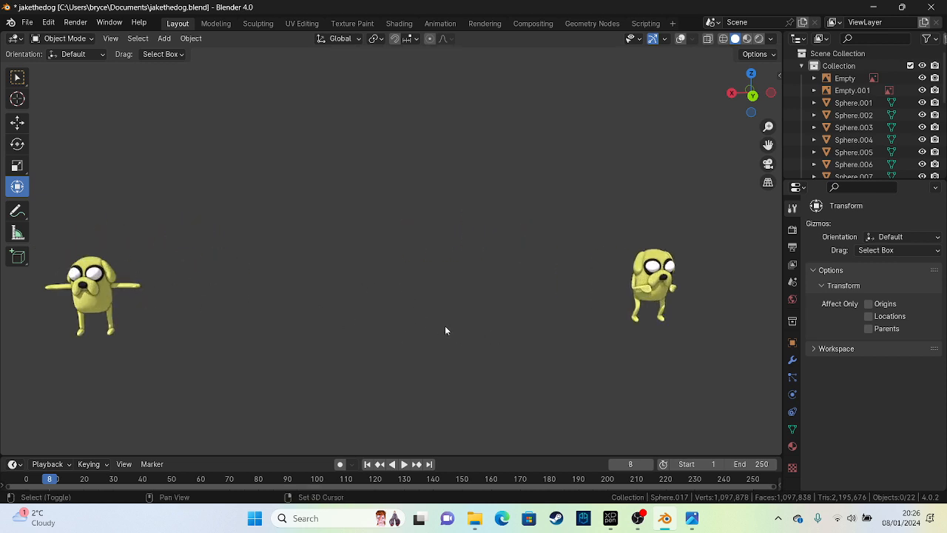
{"action": "middle_click_drag", "start_coordinate": [722, 325], "coordinate": [336, 235], "text": "shift"}
{"action": "scroll", "coordinate": [225, 176], "scroll_direction": "up", "scroll_amount": 2}
{"action": "middle_click_drag", "start_coordinate": [224, 176], "coordinate": [399, 257], "text": "shift"}
{"action": "scroll", "coordinate": [352, 254], "scroll_direction": "up", "scroll_amount": 2}
{"action": "scroll", "coordinate": [432, 295], "scroll_direction": "up", "scroll_amount": 4}
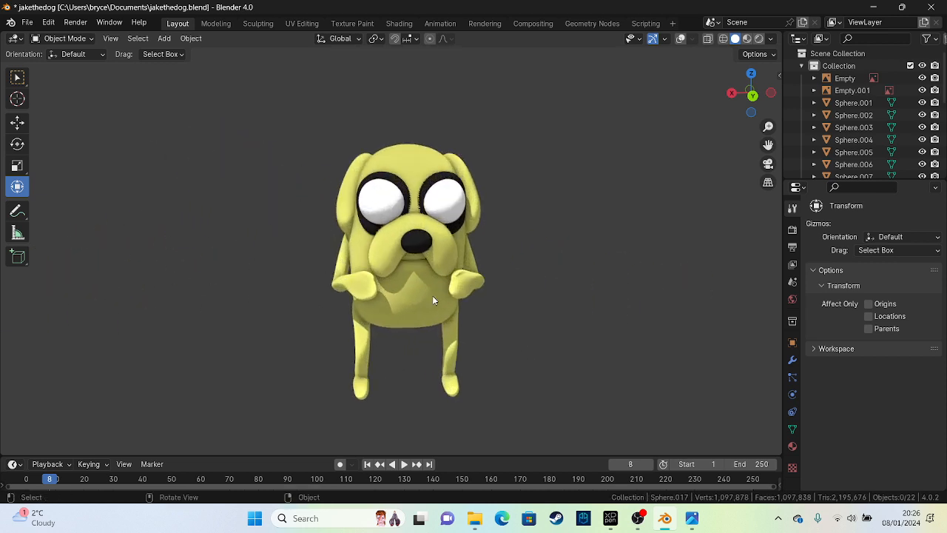
Step: Examine the finished posed model from the front, side and back
{"action": "middle_click_drag", "start_coordinate": [450, 329], "coordinate": [418, 330]}
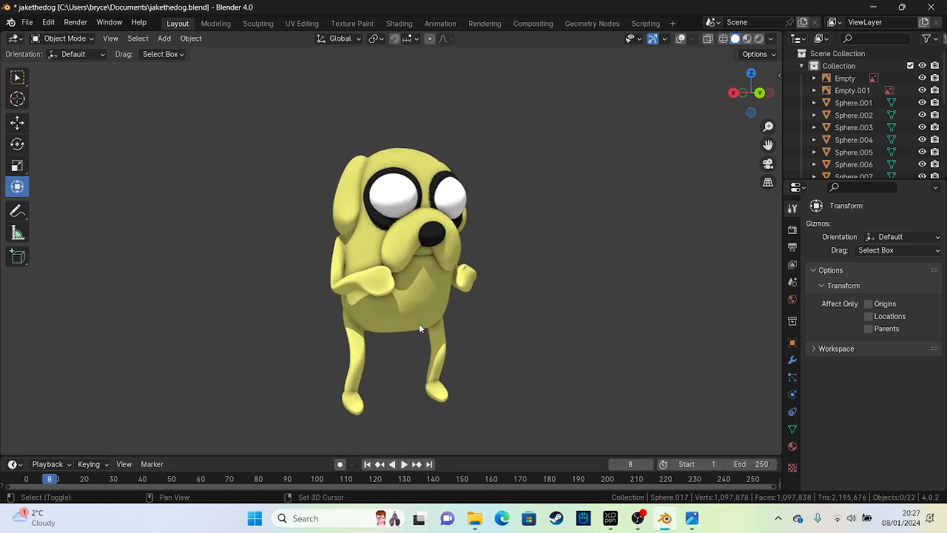
{"action": "middle_click_drag", "start_coordinate": [418, 323], "coordinate": [417, 297], "text": "shift"}
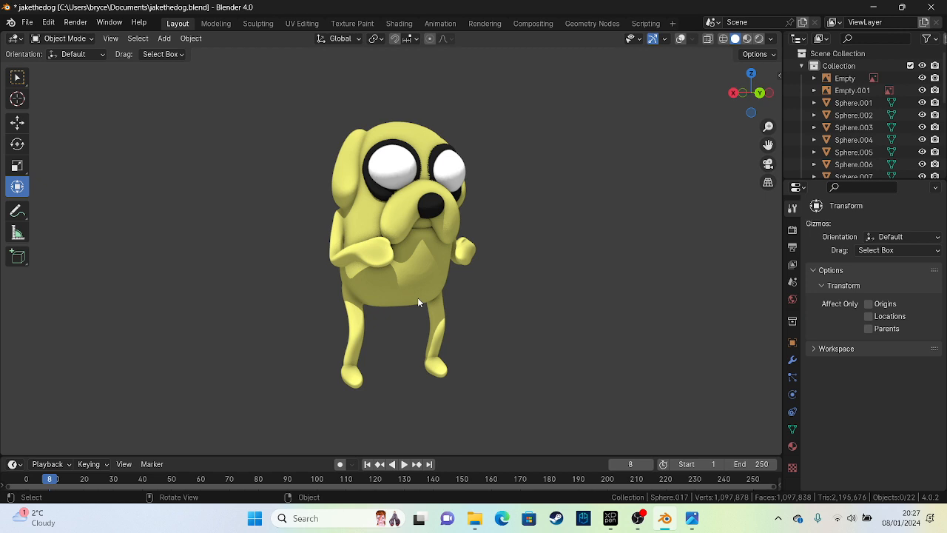
{"action": "middle_click_drag", "start_coordinate": [458, 268], "coordinate": [440, 301]}
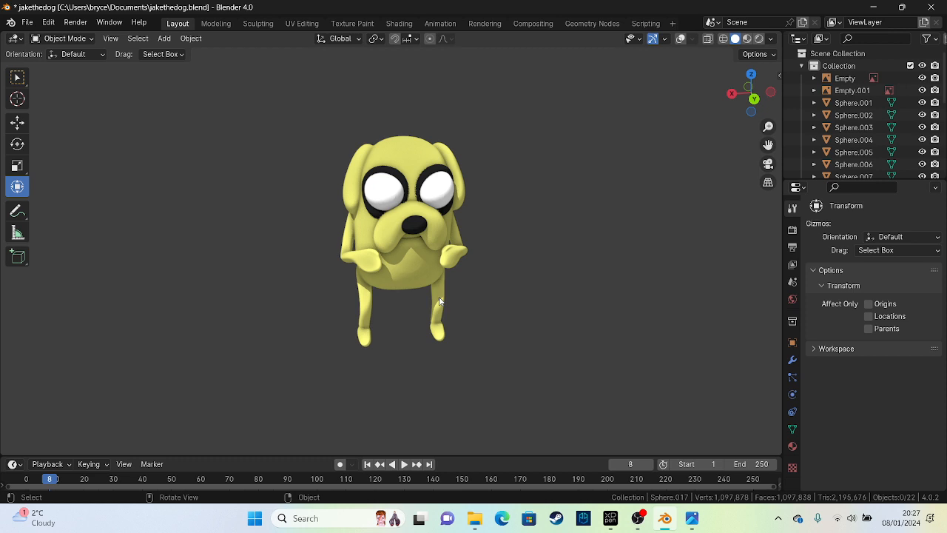
{"action": "scroll", "coordinate": [439, 301], "scroll_direction": "down", "scroll_amount": 3}
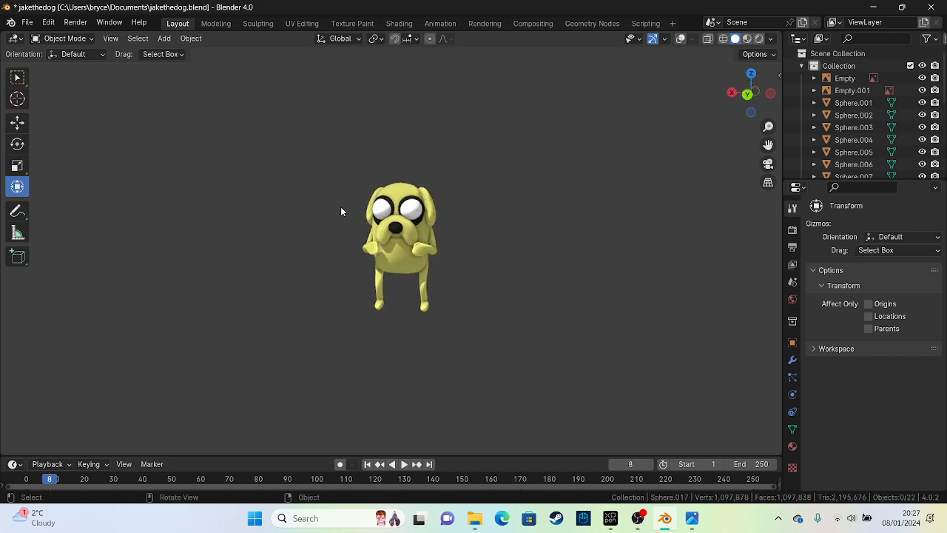
{"action": "middle_click_drag", "start_coordinate": [341, 212], "coordinate": [445, 270]}
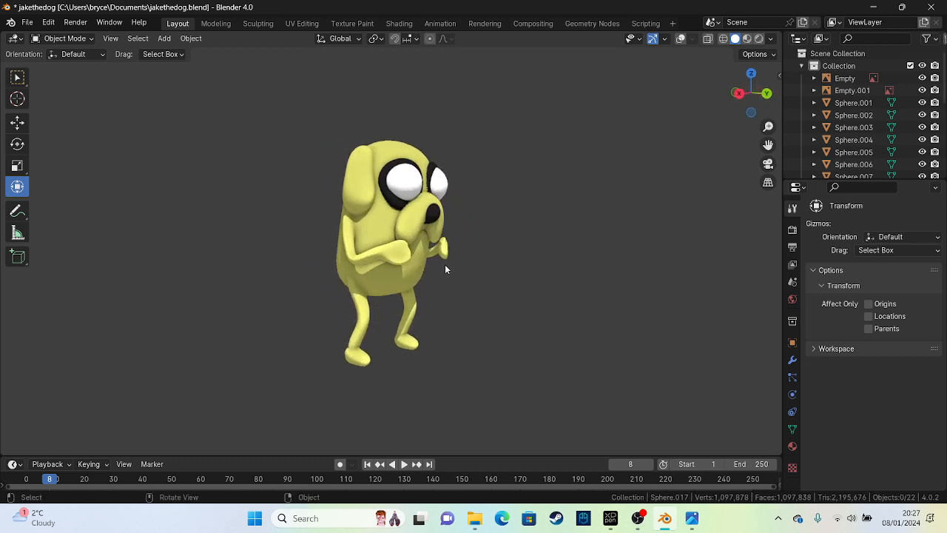
{"action": "scroll", "coordinate": [540, 370], "scroll_direction": "up", "scroll_amount": 3}
{"action": "middle_click_drag", "start_coordinate": [540, 370], "coordinate": [526, 302]}
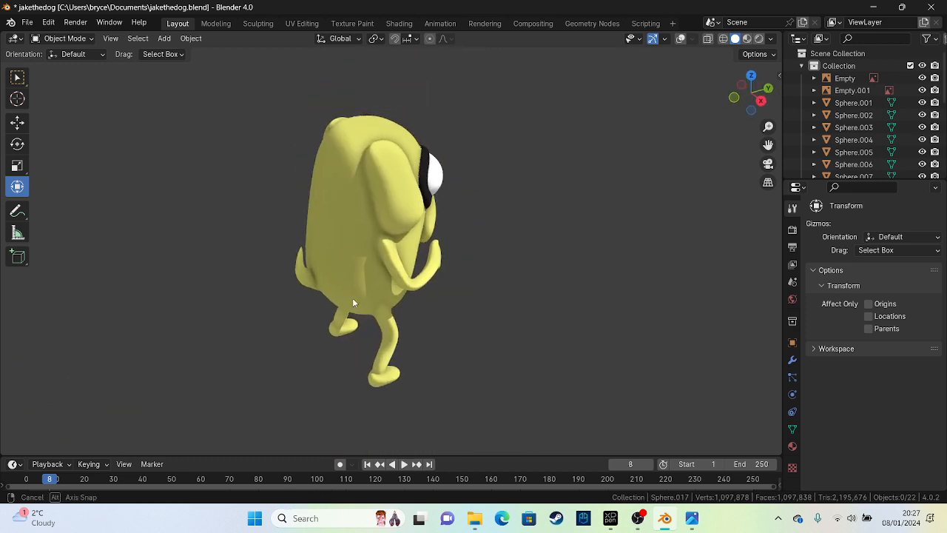
{"action": "middle_click_drag", "start_coordinate": [353, 303], "coordinate": [404, 322]}
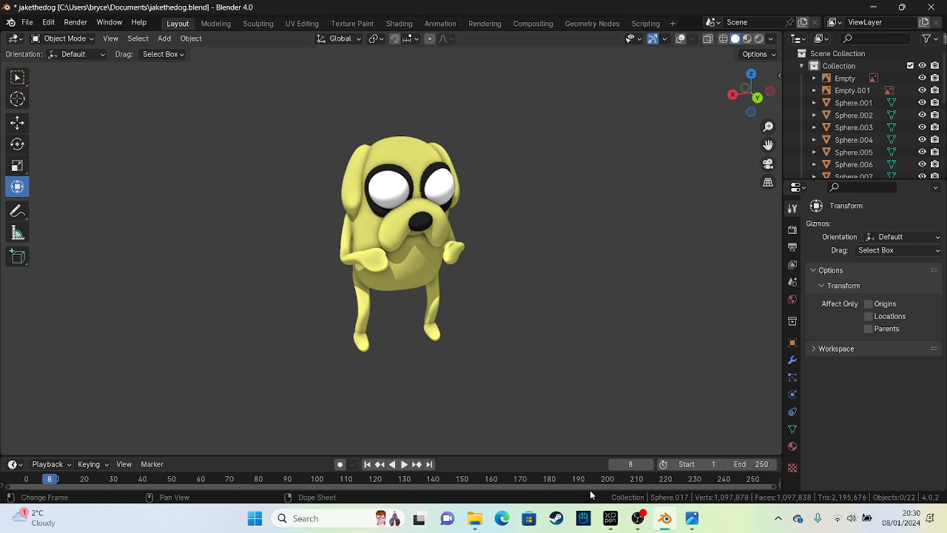
{"action": "left_click", "coordinate": [641, 519]}
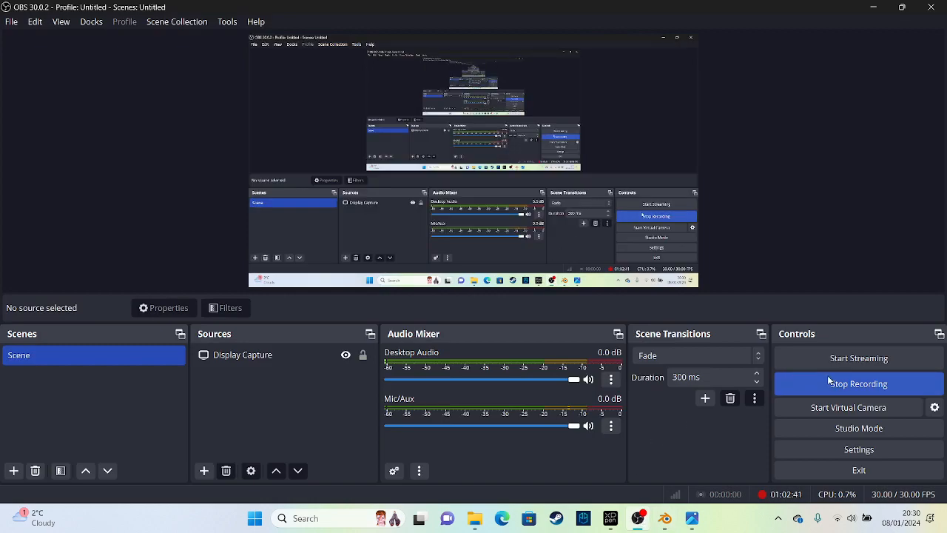